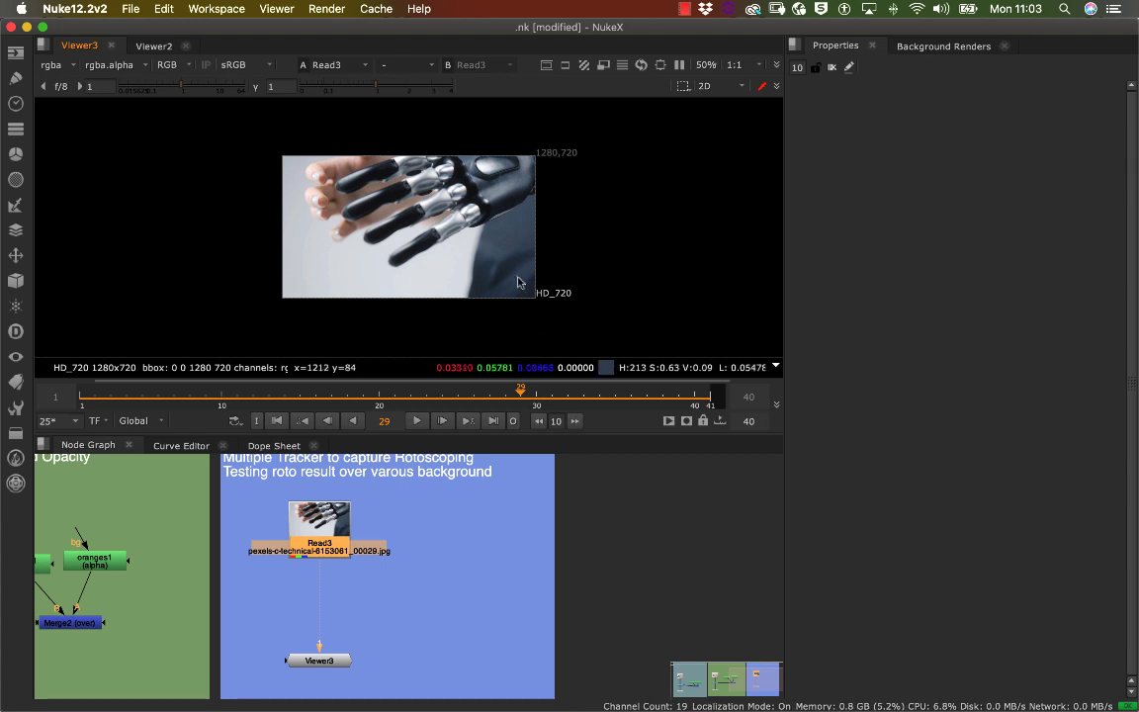
# Enlarge the node graph area and move the Task_3 backdrop with its nodes slightly above the Task_2 backdrop
pyautogui.moveTo(441, 217); pyautogui.dragTo(444, 224, button='middle')
pyautogui.scroll(3, 444, 227)
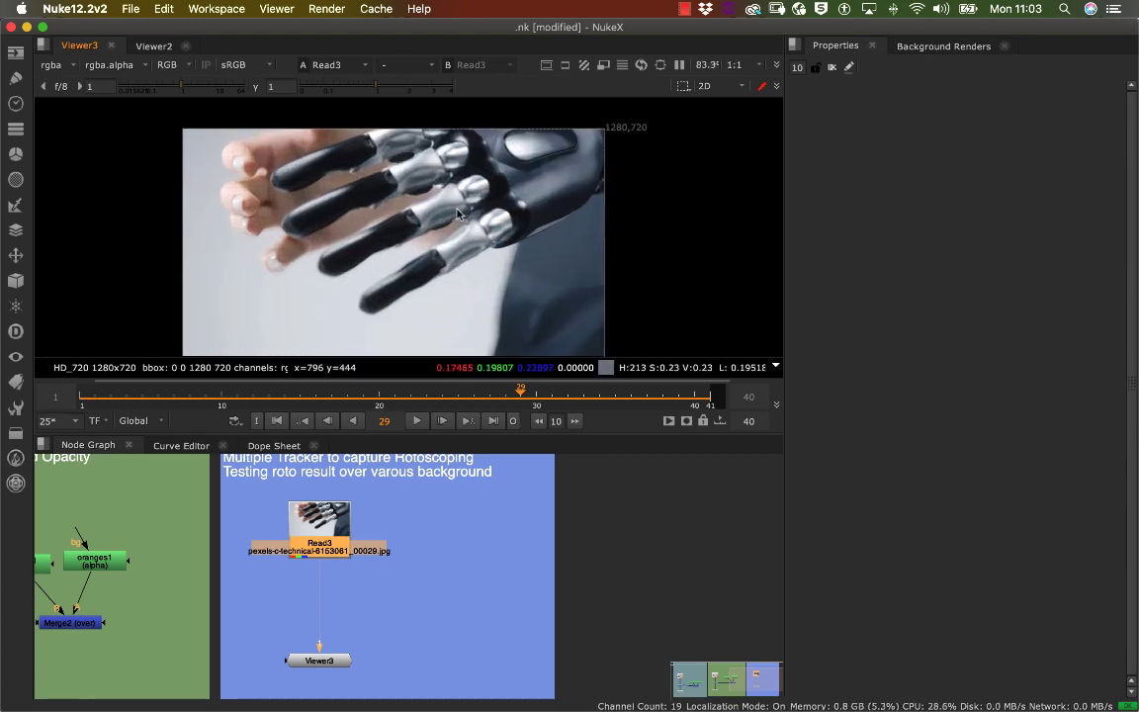
pyautogui.moveTo(391, 443); pyautogui.dragTo(406, 293)
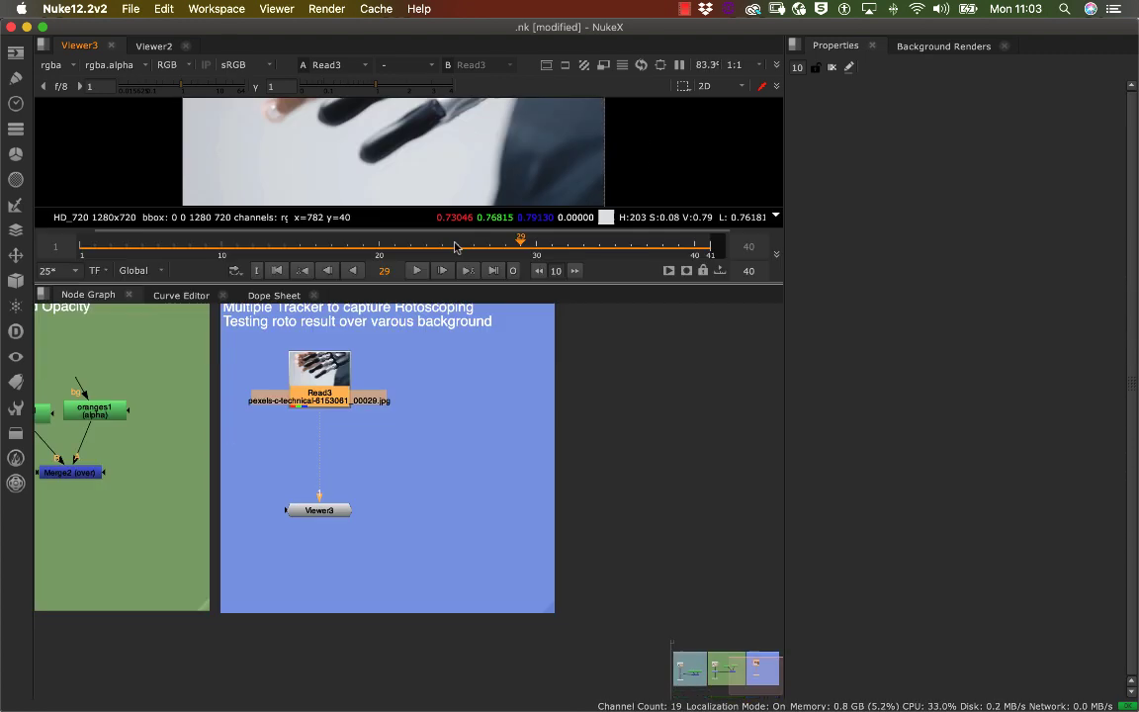
pyautogui.moveTo(457, 246); pyautogui.dragTo(421, 327, button='middle')
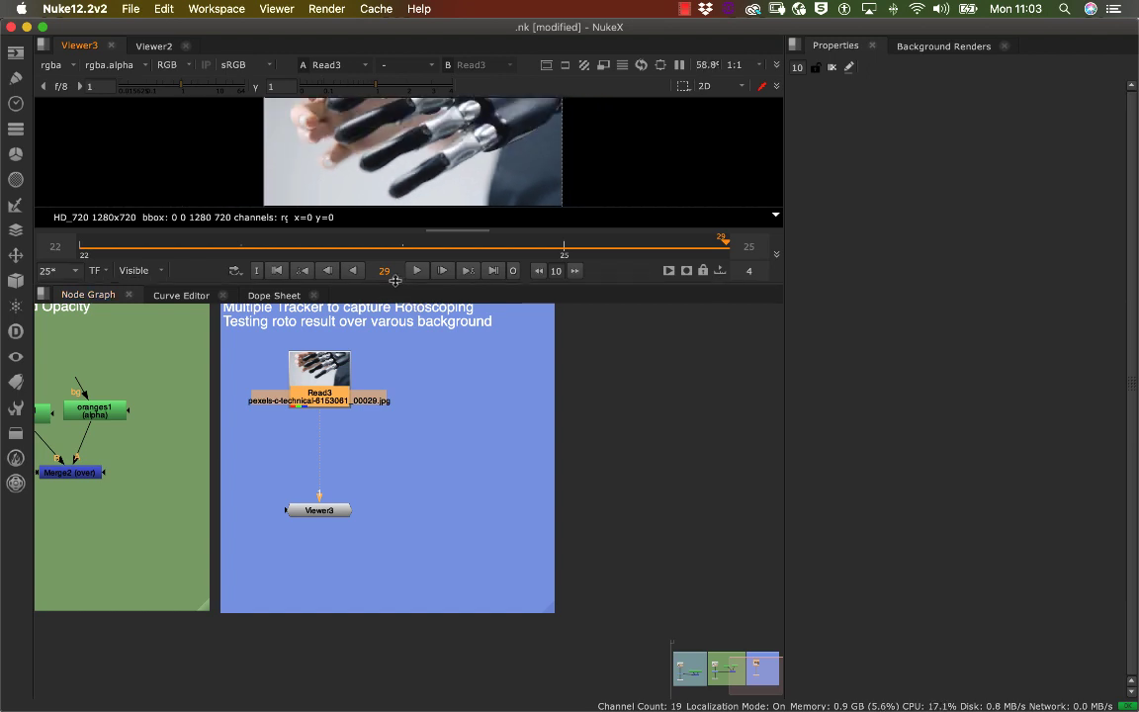
pyautogui.scroll(5, 422, 435)
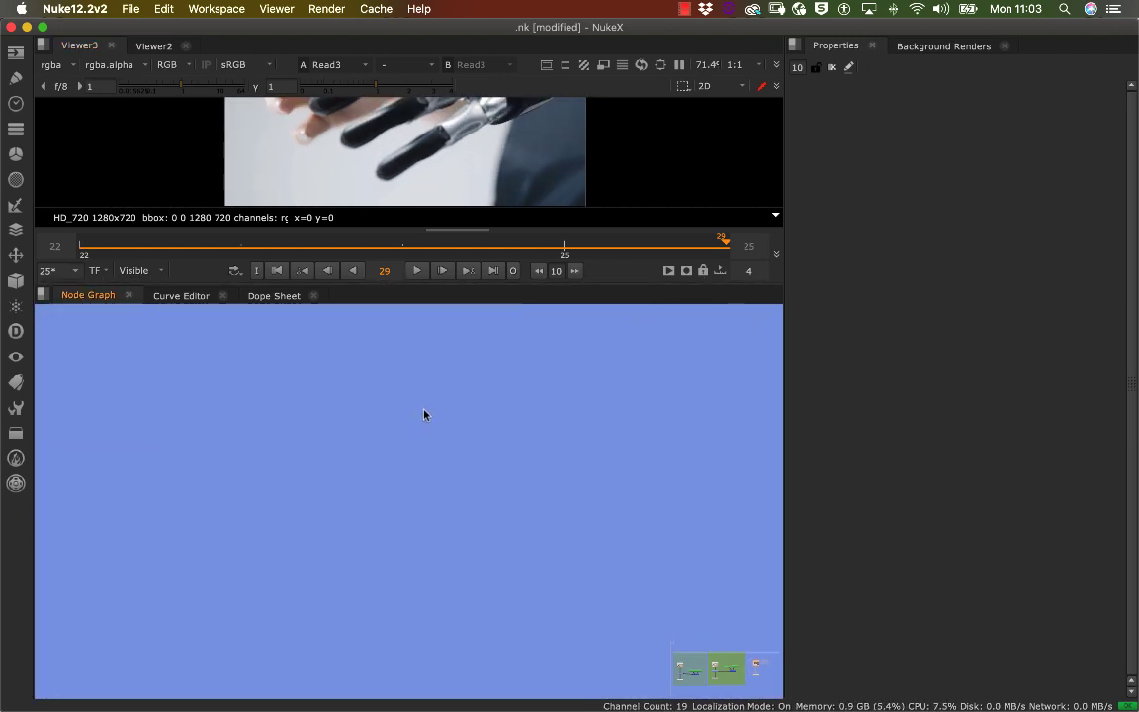
pyautogui.scroll(-5, 424, 414)
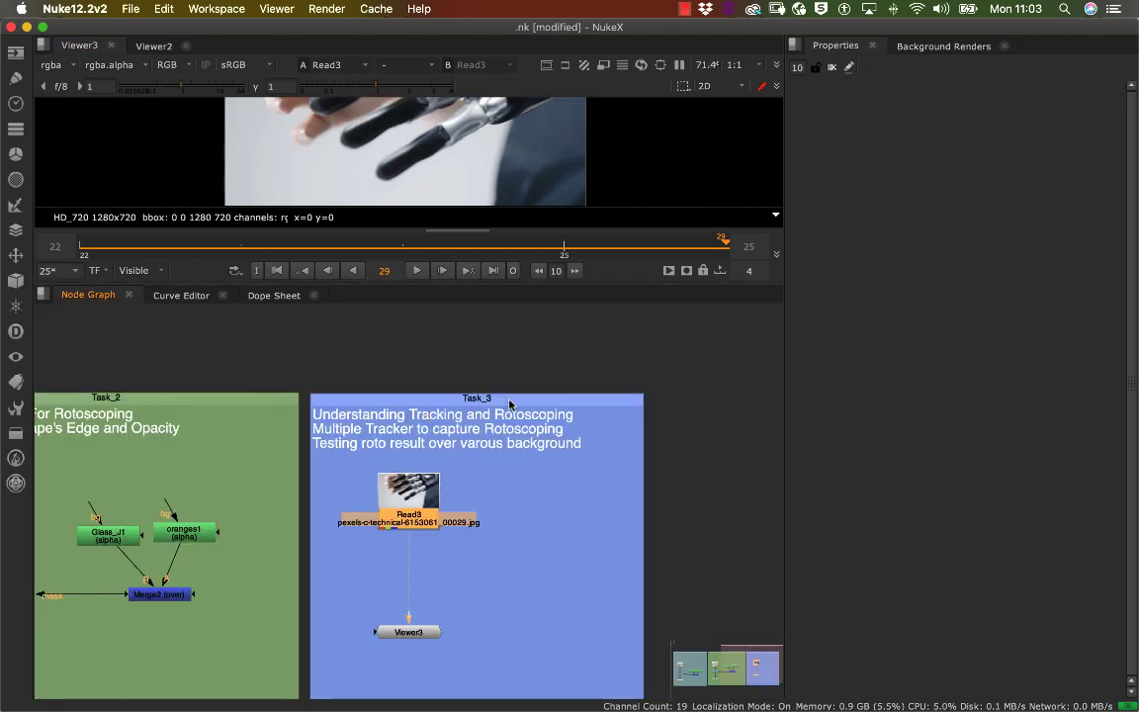
pyautogui.moveTo(509, 401); pyautogui.dragTo(509, 369)
pyautogui.scroll(3, 506, 478)
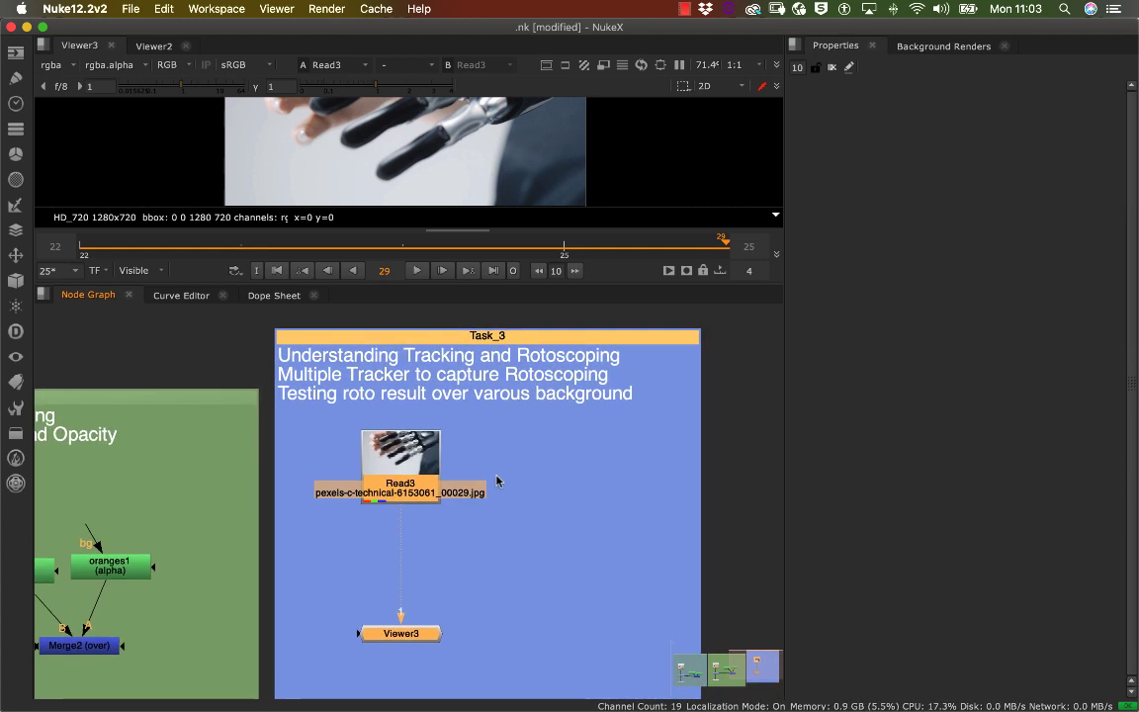
# Add a Roto node, detach it from the connection between Read3 and Viewer3, and place it beside Read3
pyautogui.press('o')
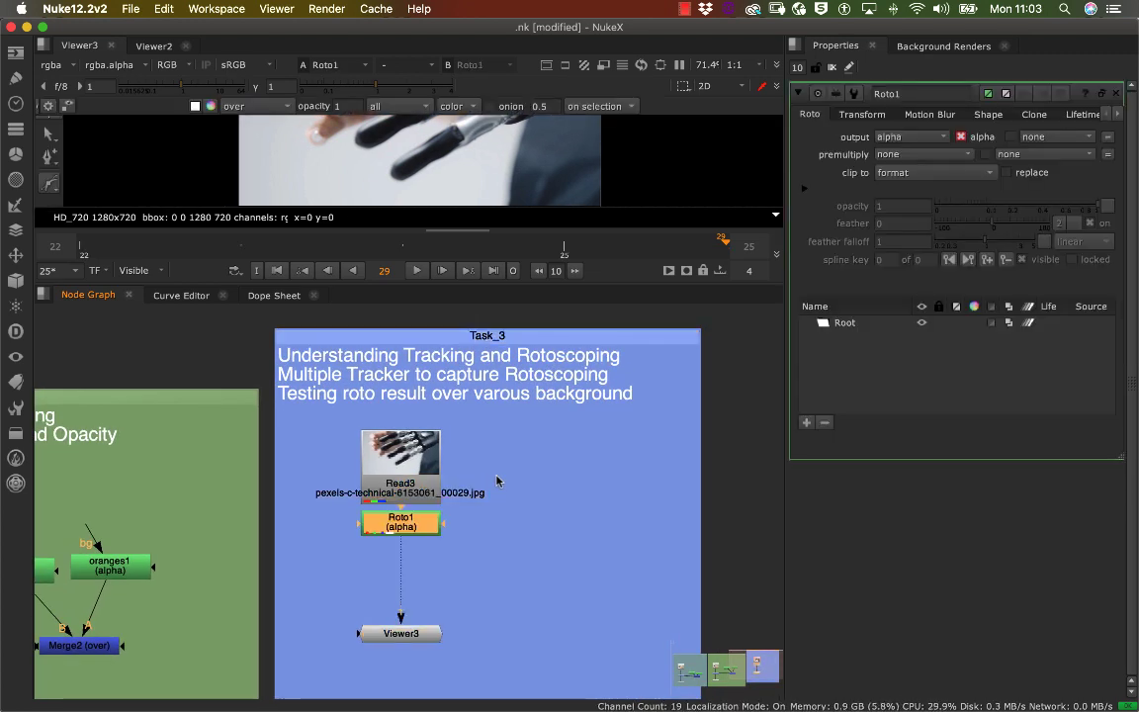
pyautogui.moveTo(438, 522); pyautogui.dragTo(492, 548)
pyautogui.moveTo(426, 575); pyautogui.dragTo(398, 485)
pyautogui.moveTo(457, 547); pyautogui.dragTo(552, 502)
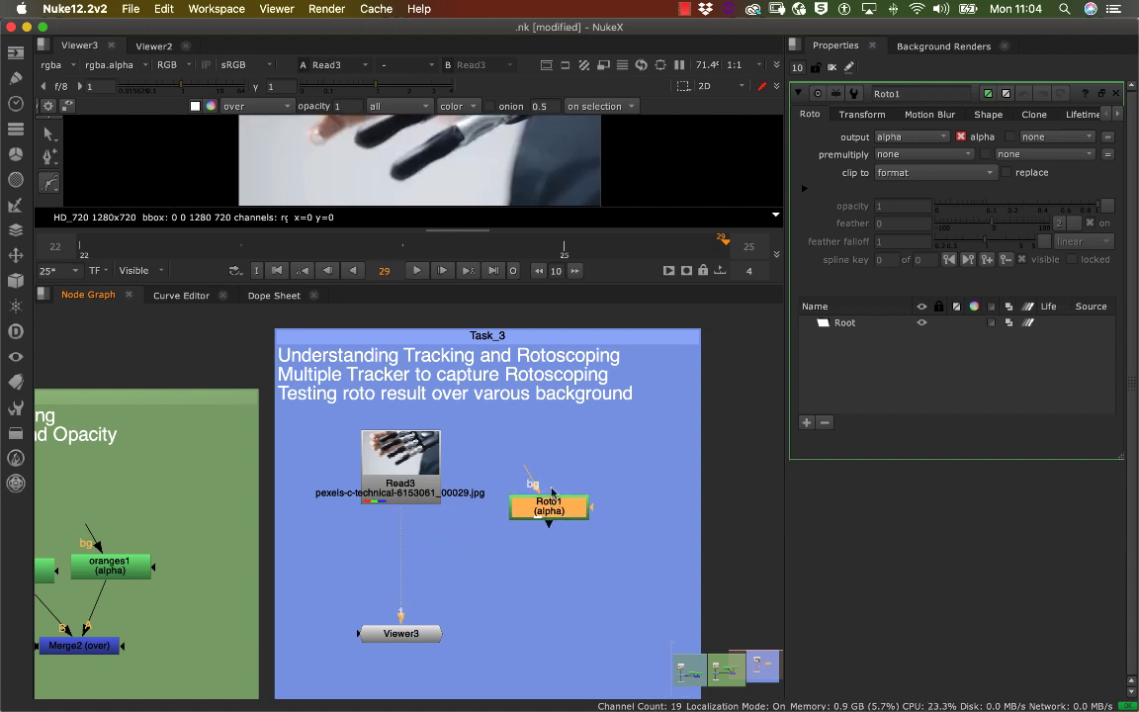
# Enlarge the viewer area and move the Task_3 backdrop with its nodes further up in the node graph
pyautogui.moveTo(514, 485); pyautogui.dragTo(473, 543, button='middle')
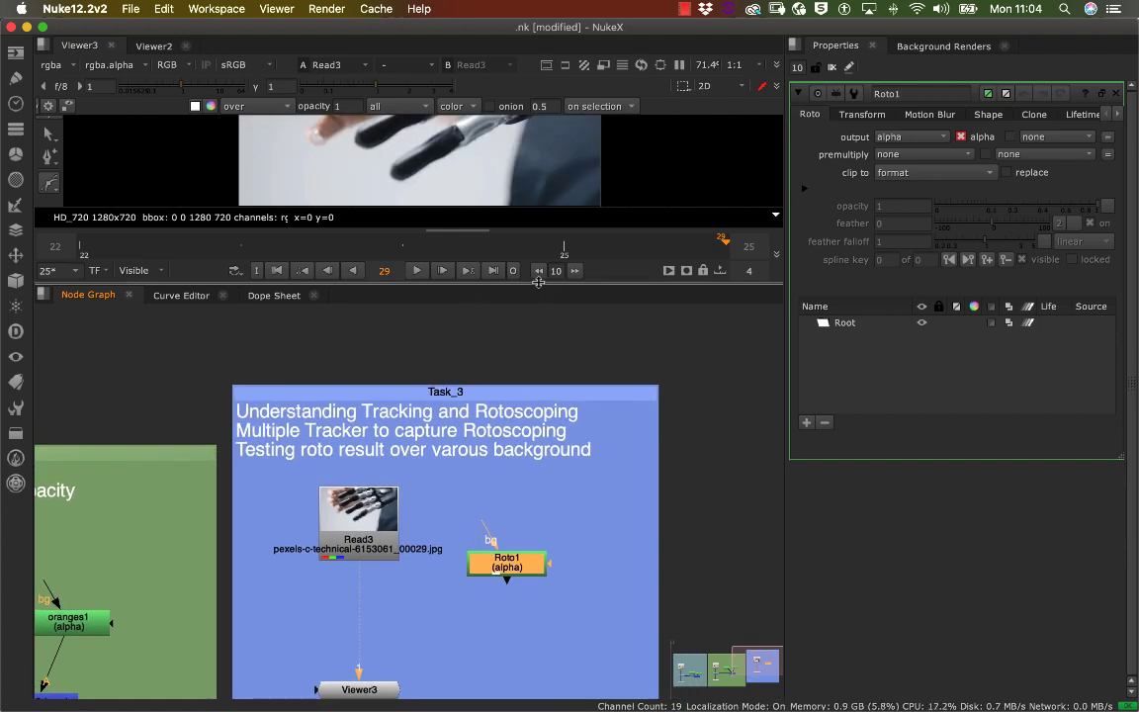
pyautogui.moveTo(539, 282); pyautogui.dragTo(534, 470)
pyautogui.scroll(-2, 450, 638)
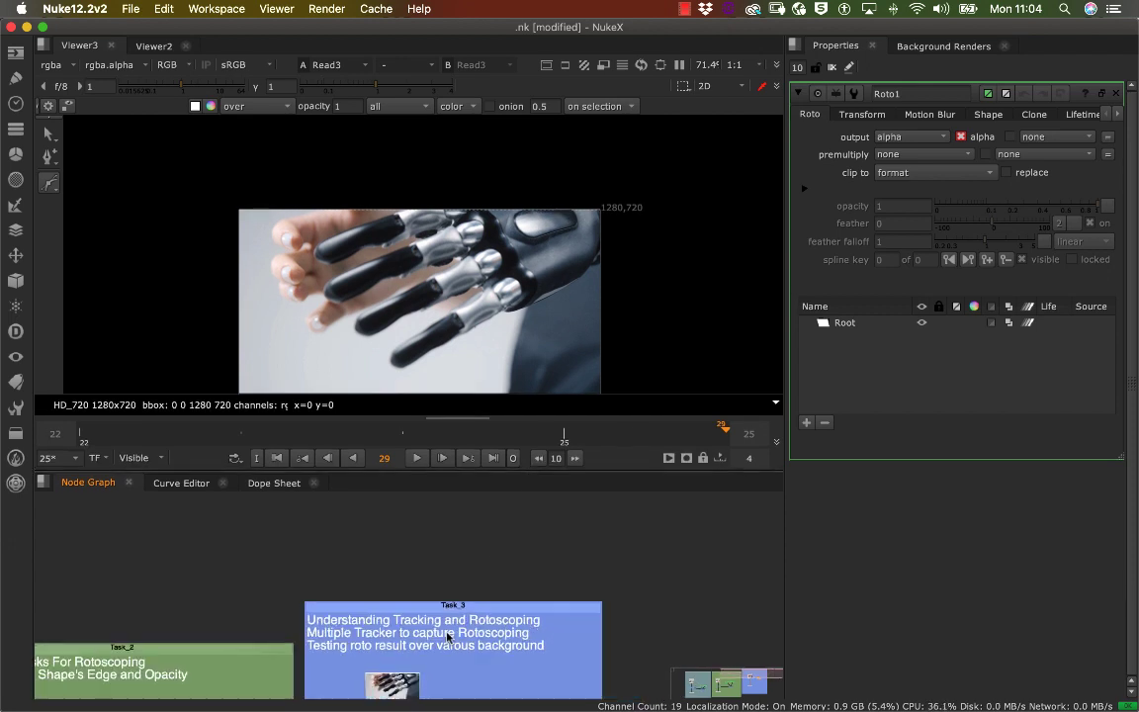
pyautogui.scroll(-2, 448, 638)
pyautogui.moveTo(486, 608); pyautogui.dragTo(489, 499)
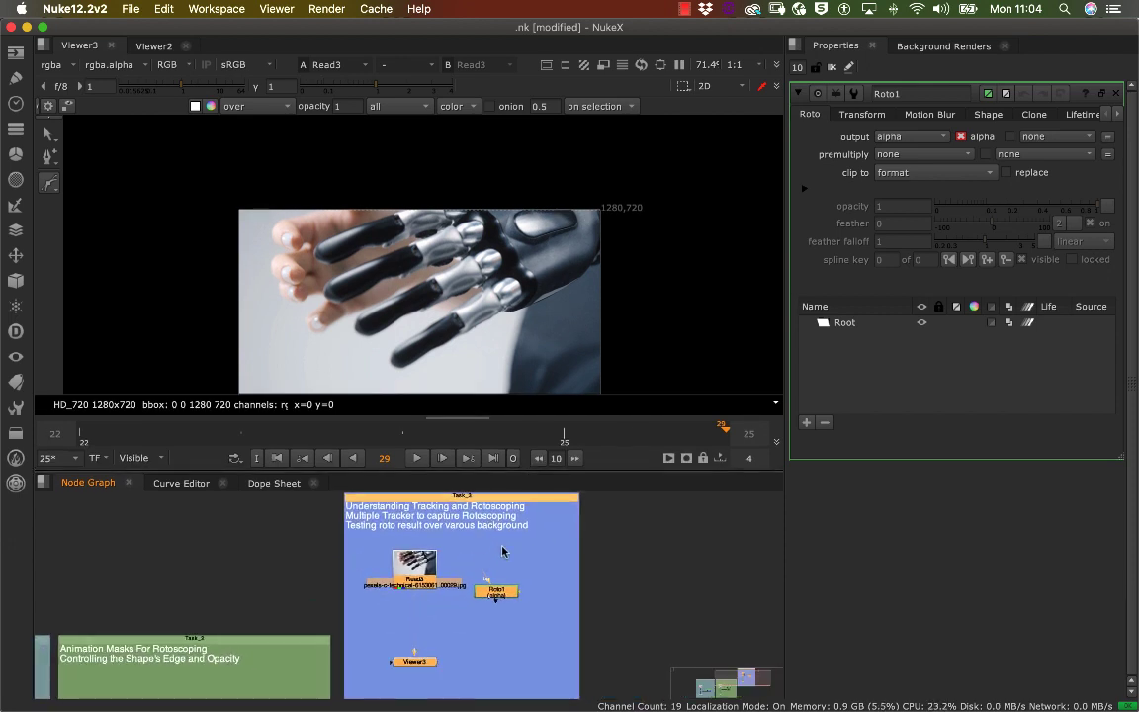
# Switch the timeline range to Global and play the robotic hand footage to review its motion
pyautogui.moveTo(495, 259); pyautogui.dragTo(471, 206, button='middle')
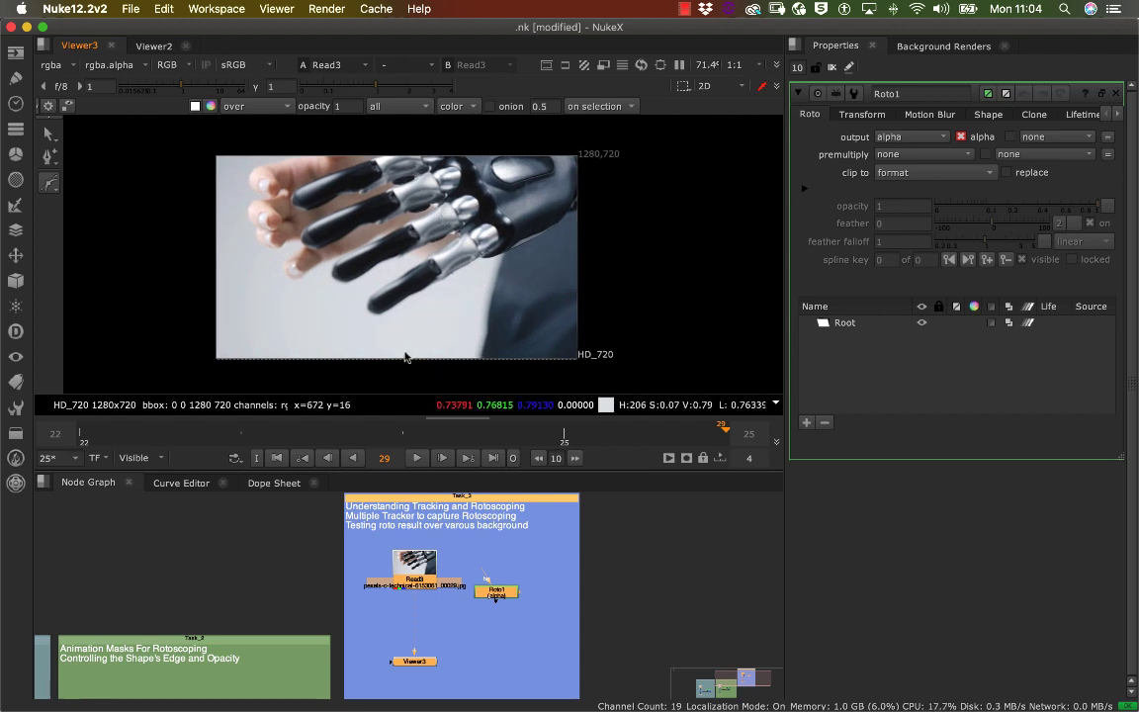
pyautogui.scroll(1, 415, 386)
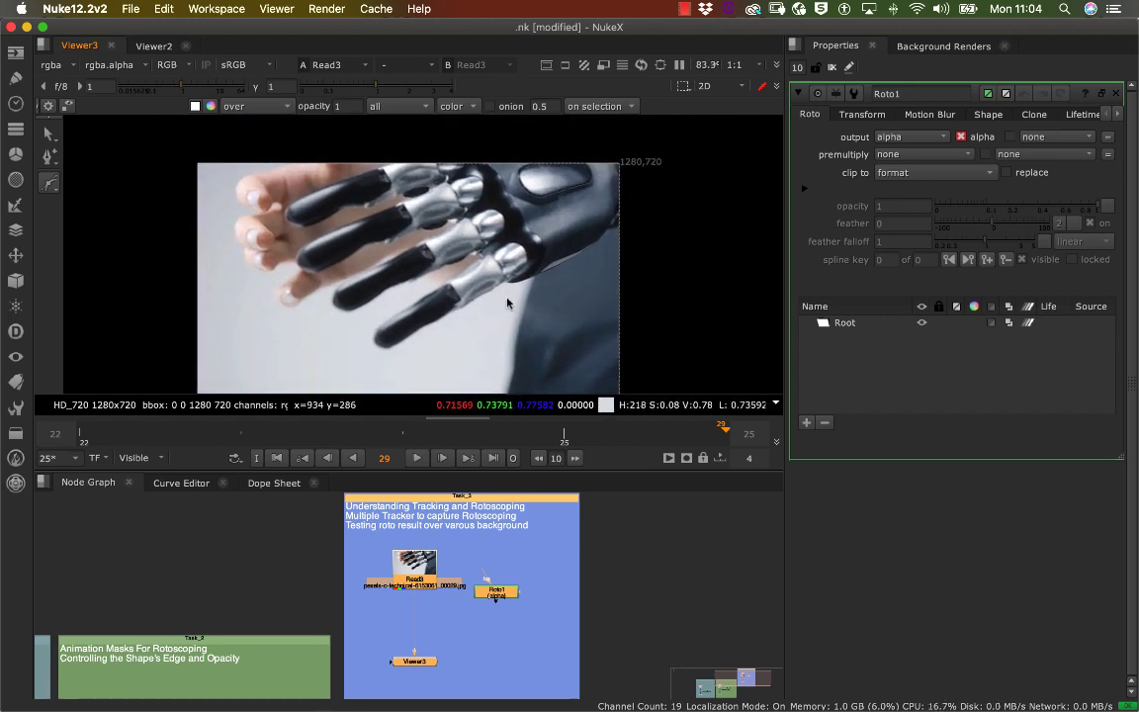
pyautogui.click(417, 458)
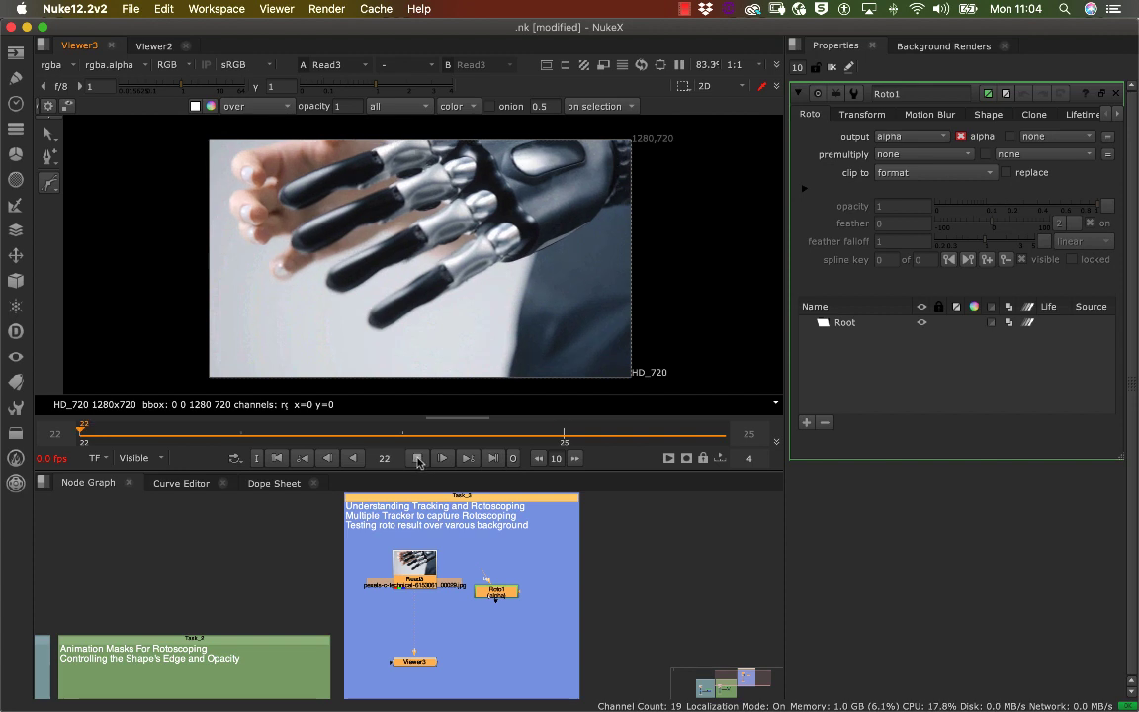
pyautogui.click(418, 458)
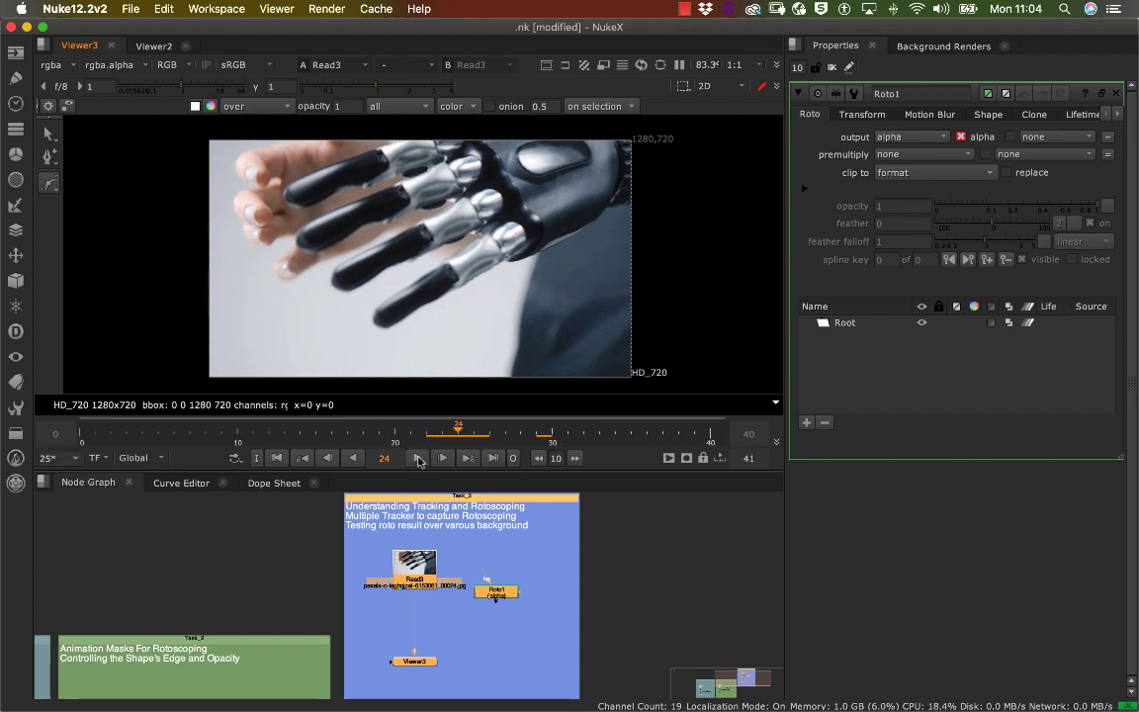
pyautogui.click(417, 458)
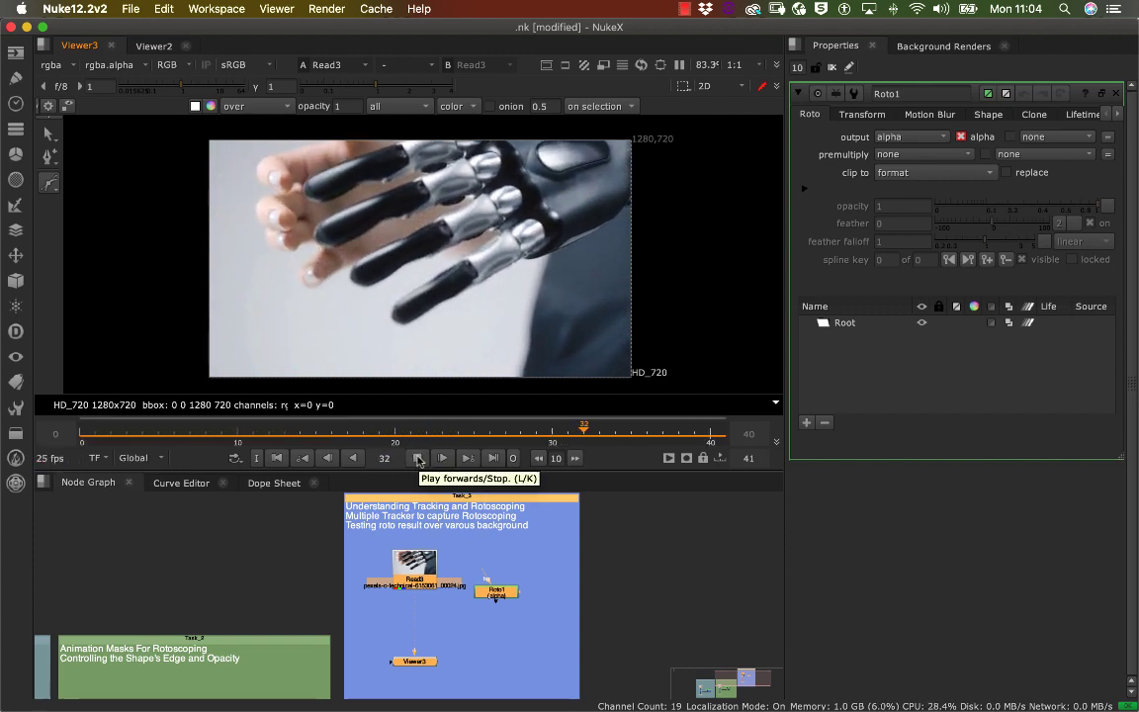
pyautogui.click(418, 459)
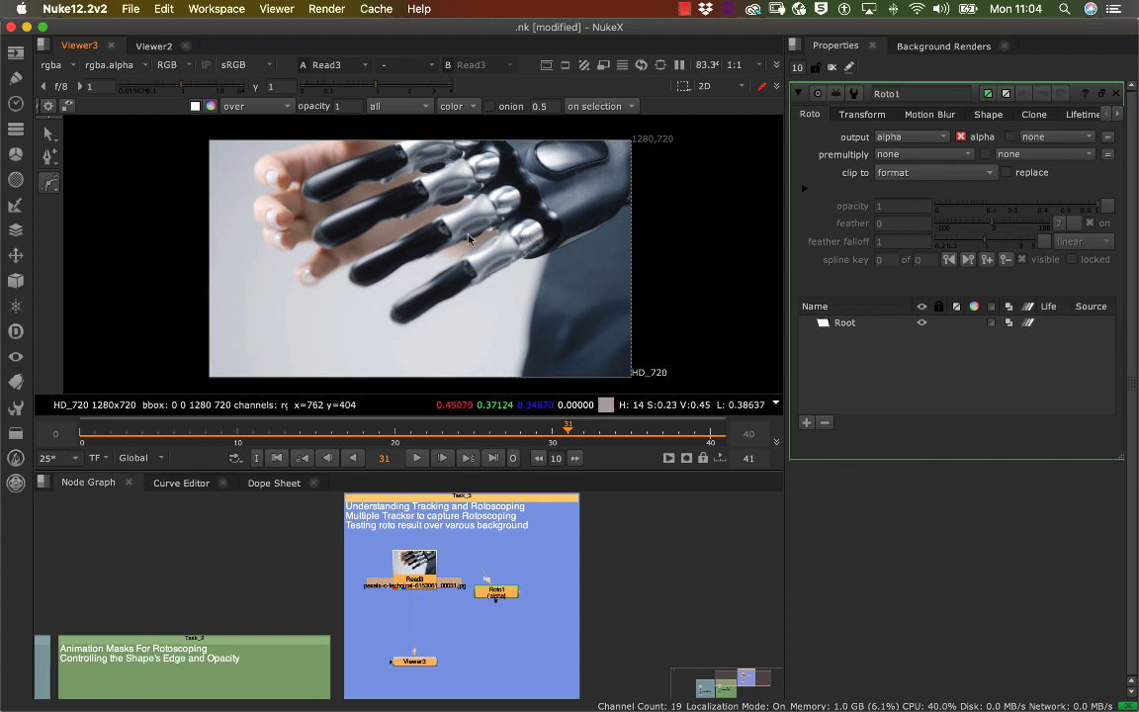
pyautogui.moveTo(525, 257)
pyautogui.mouseDown(button='middle')
pyautogui.moveTo(458, 294)
pyautogui.moveTo(511, 236)
pyautogui.moveTo(500, 254)
pyautogui.mouseUp(button='middle')
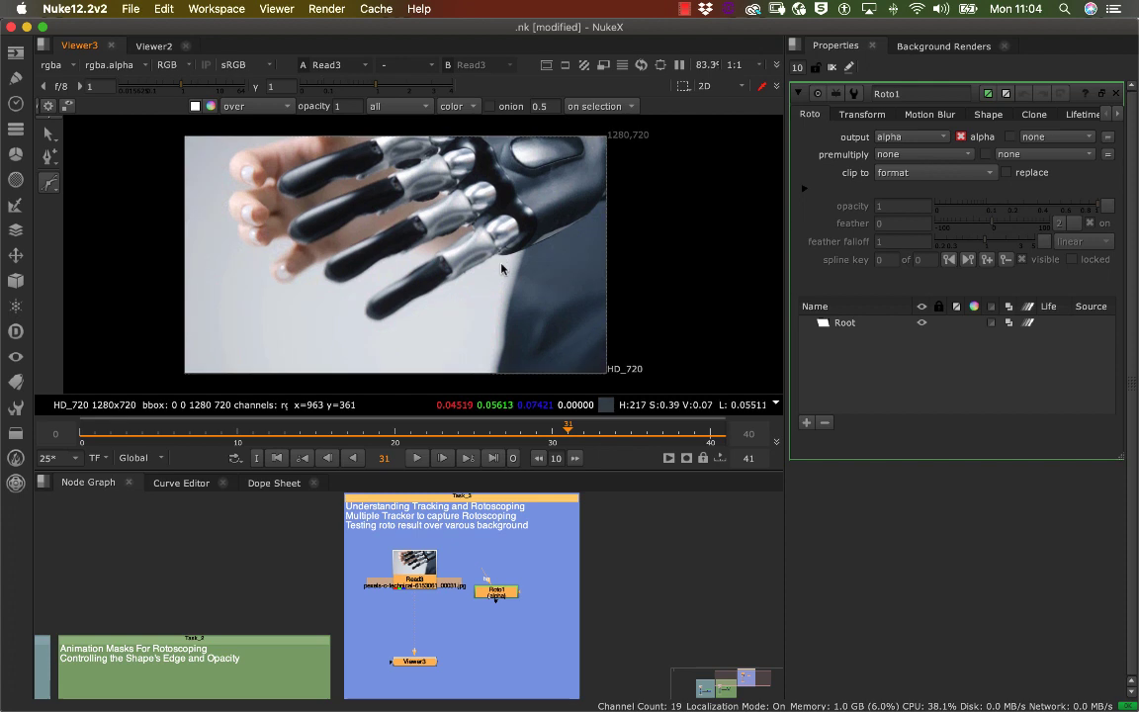
# Return the playhead to frame 0 and shift the Roto1 node slightly lower beside Read3
pyautogui.click(421, 442)
pyautogui.moveTo(422, 442); pyautogui.dragTo(82, 435)
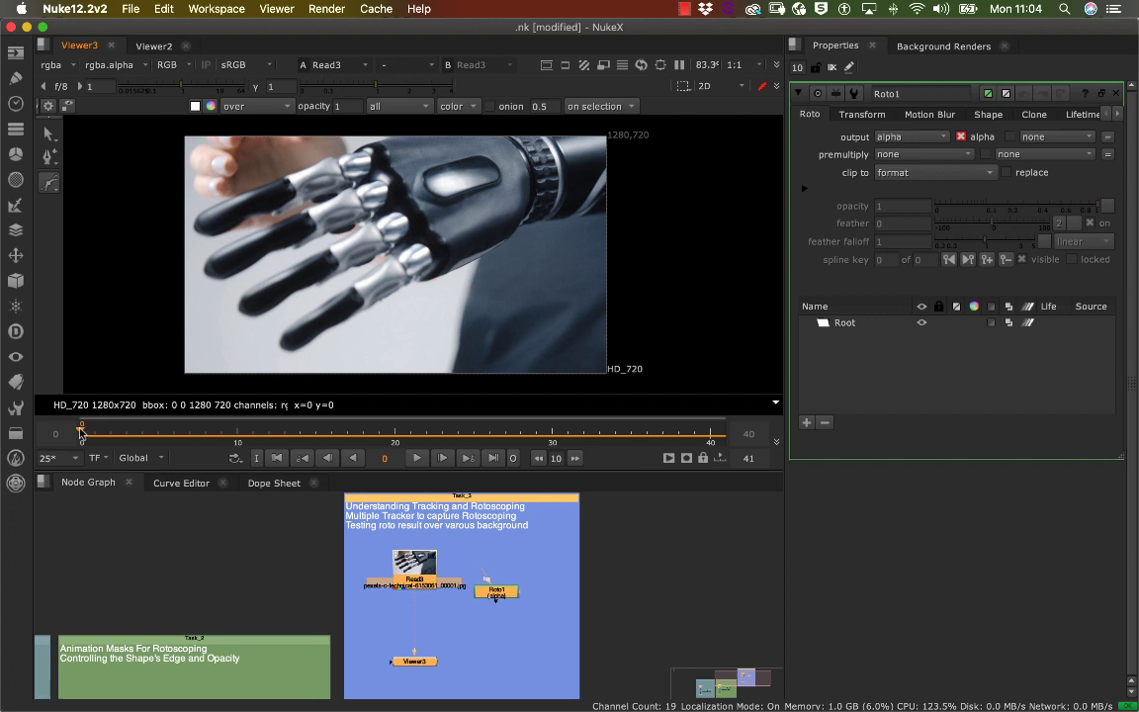
pyautogui.click(503, 593)
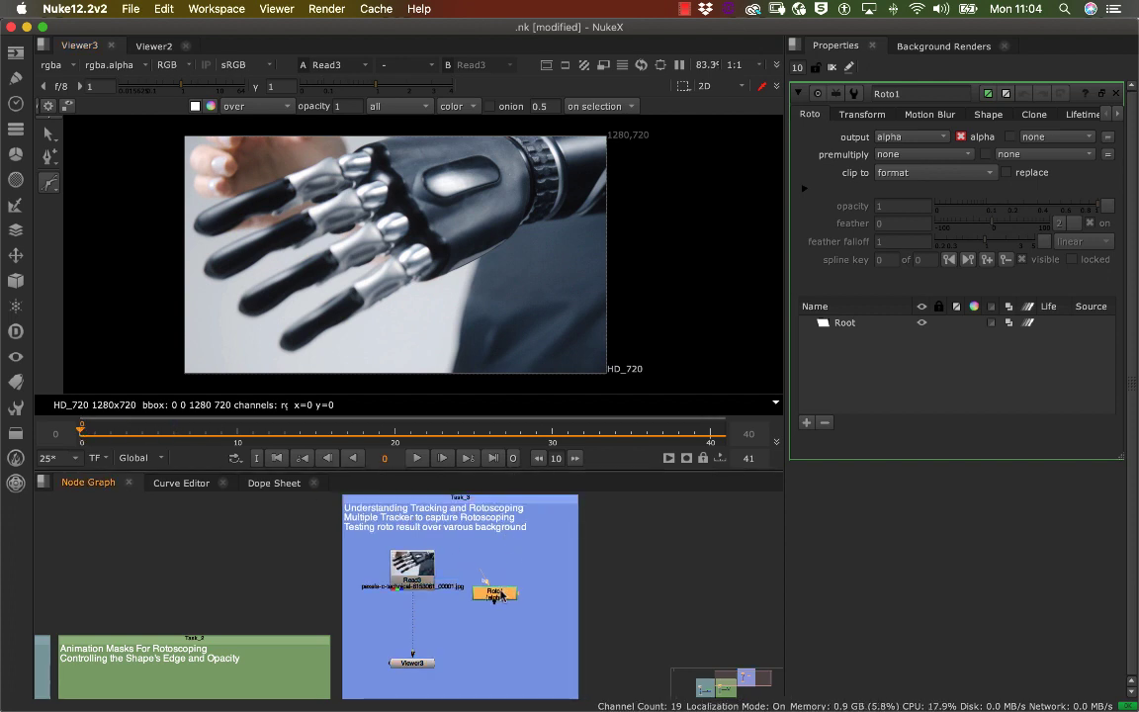
pyautogui.moveTo(503, 596); pyautogui.dragTo(509, 608)
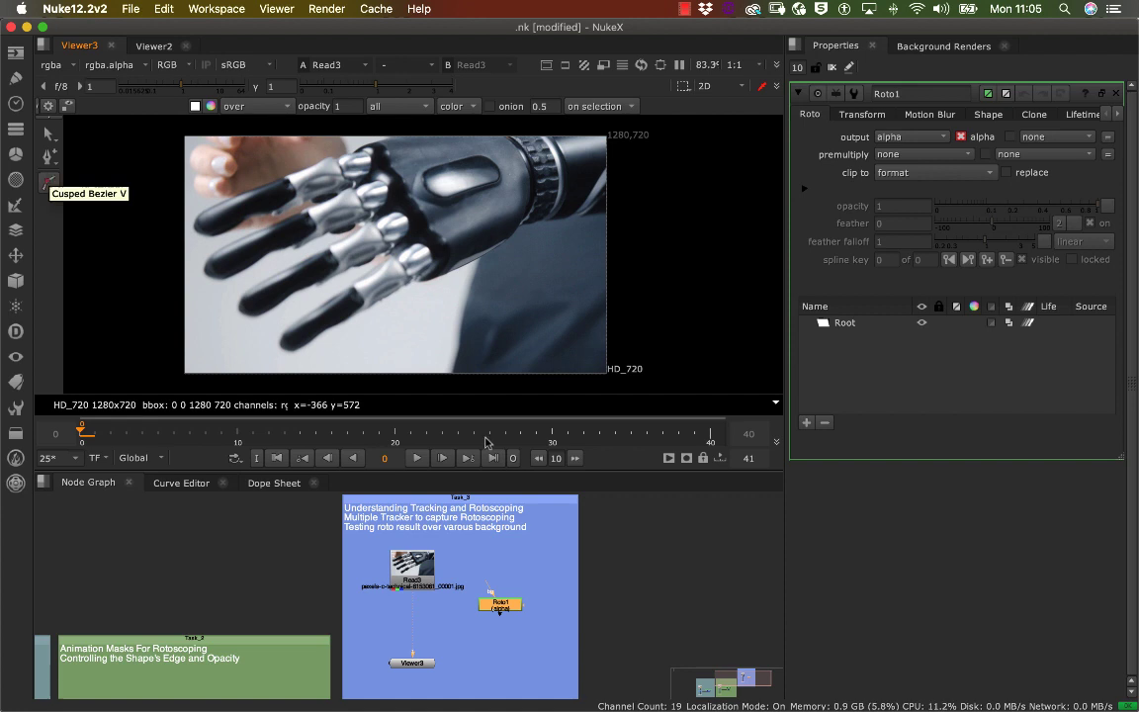
# Set the Roto1 drawing tool to Bezier
pyautogui.click(49, 185)
pyautogui.click(50, 184)
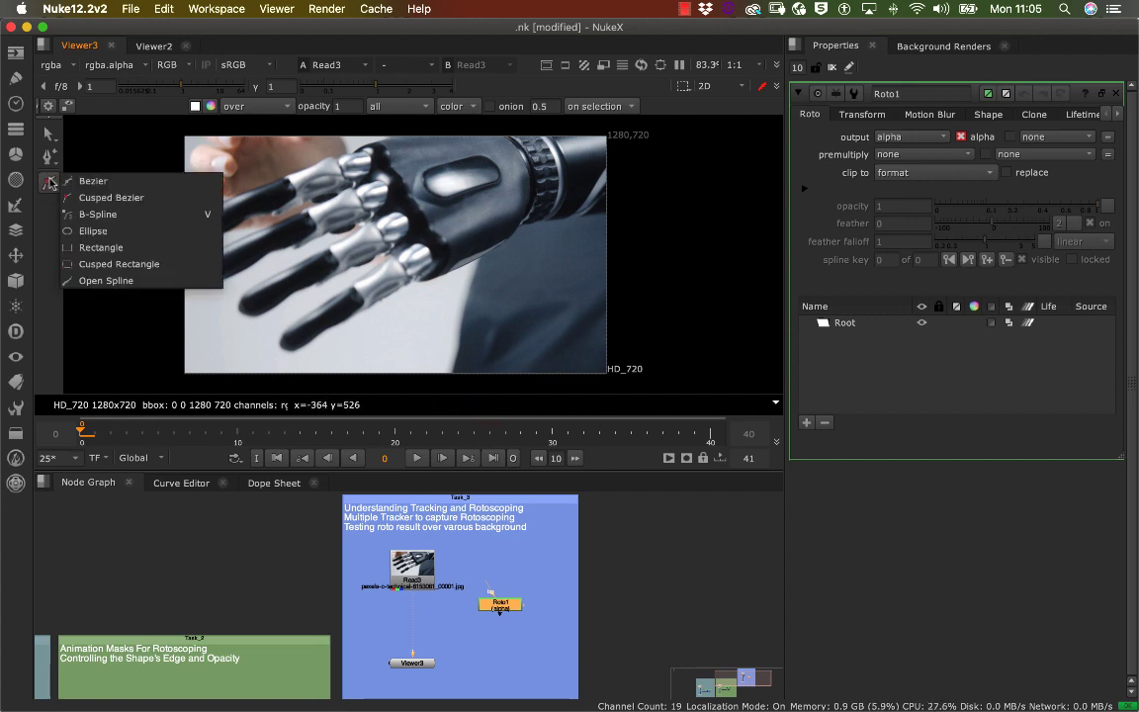
pyautogui.click(69, 165)
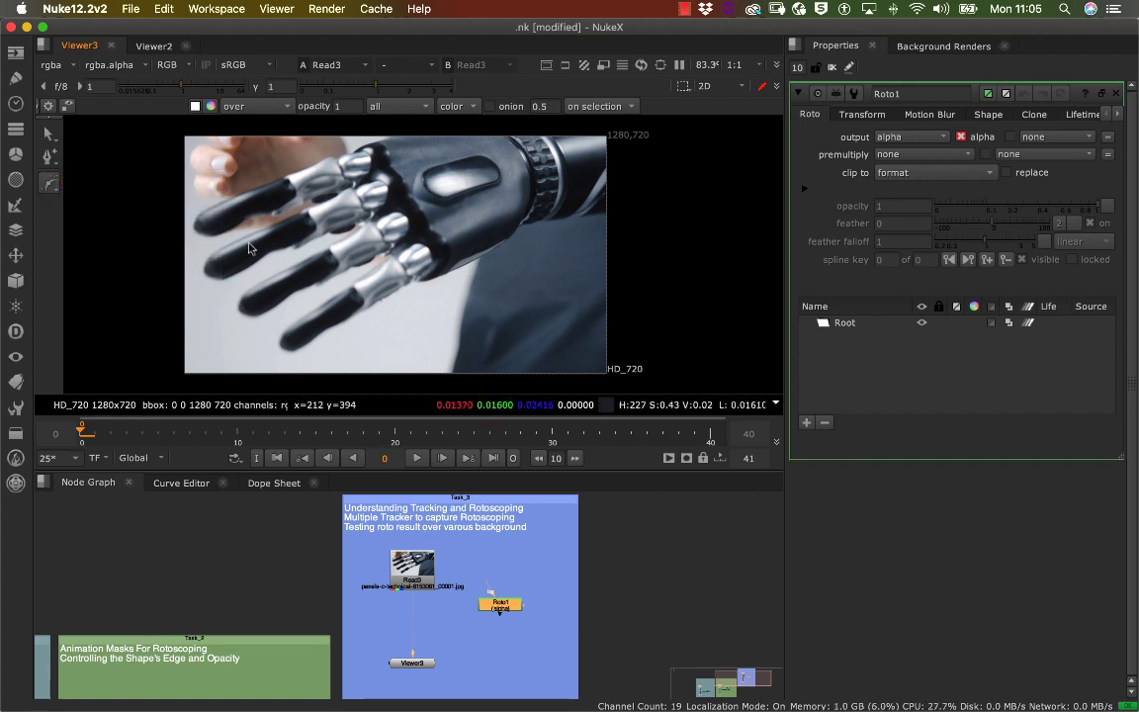
pyautogui.click(52, 188)
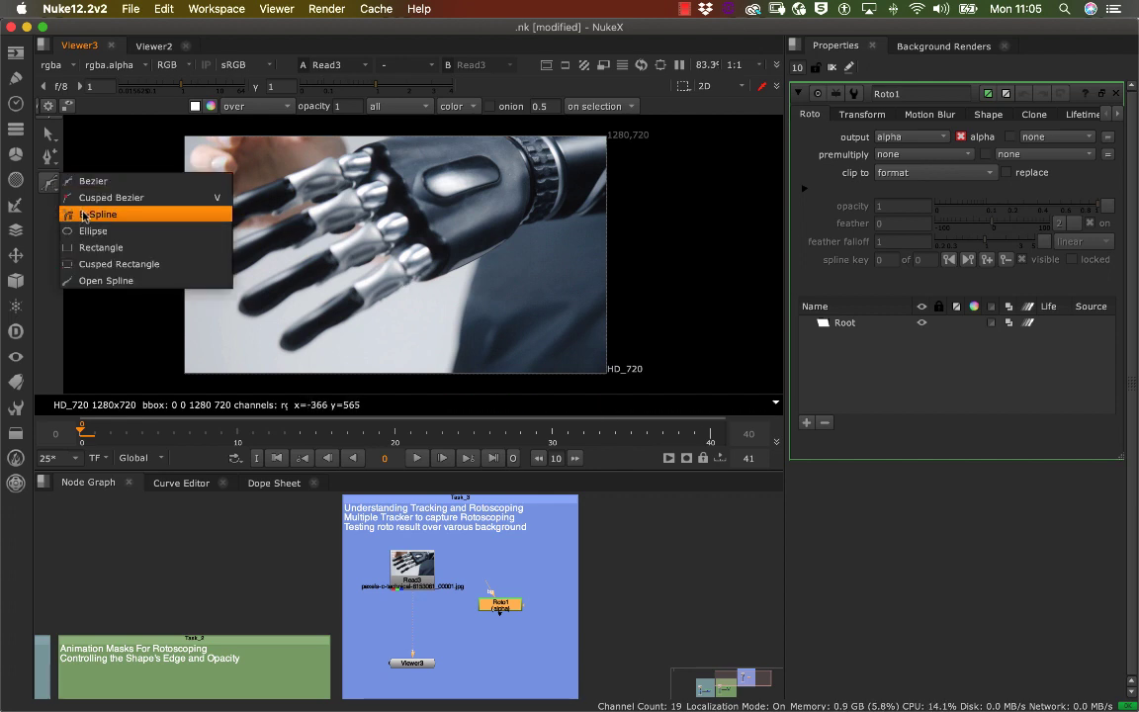
pyautogui.click(83, 181)
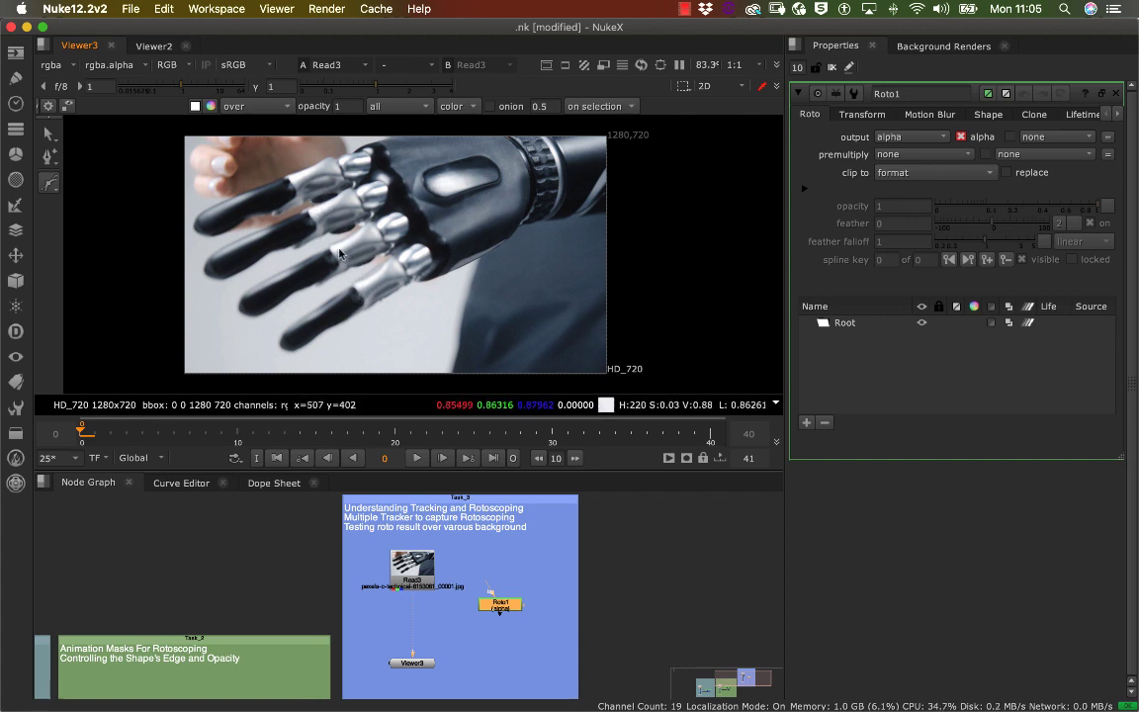
# Start a Bezier shape at the lowest robotic finger's tip, placing curved points around its rounded end
pyautogui.scroll(8, 346, 299)
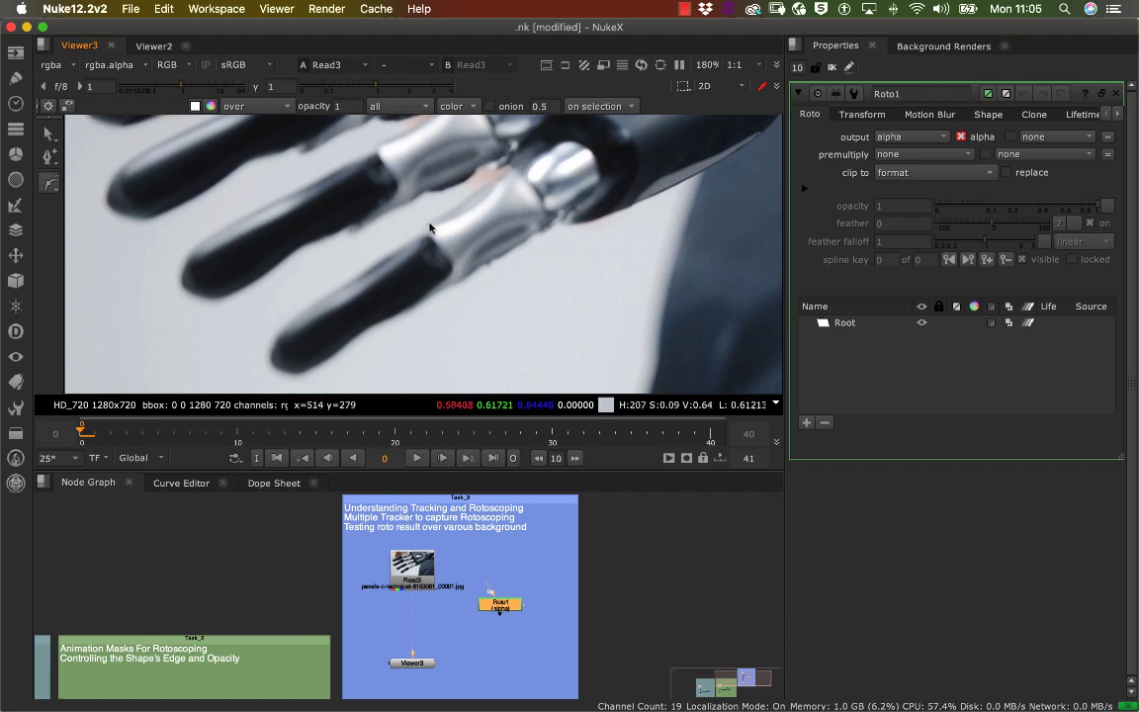
pyautogui.scroll(-10, 404, 270)
pyautogui.scroll(15, 415, 269)
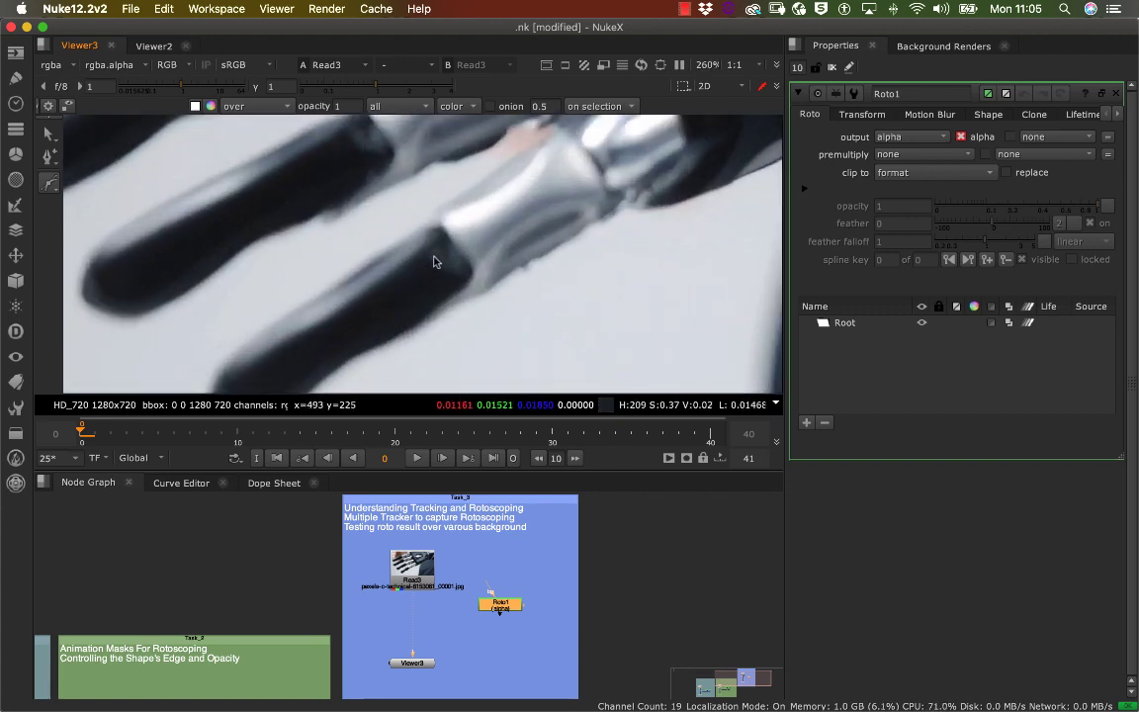
pyautogui.moveTo(443, 301); pyautogui.dragTo(401, 255, button='middle')
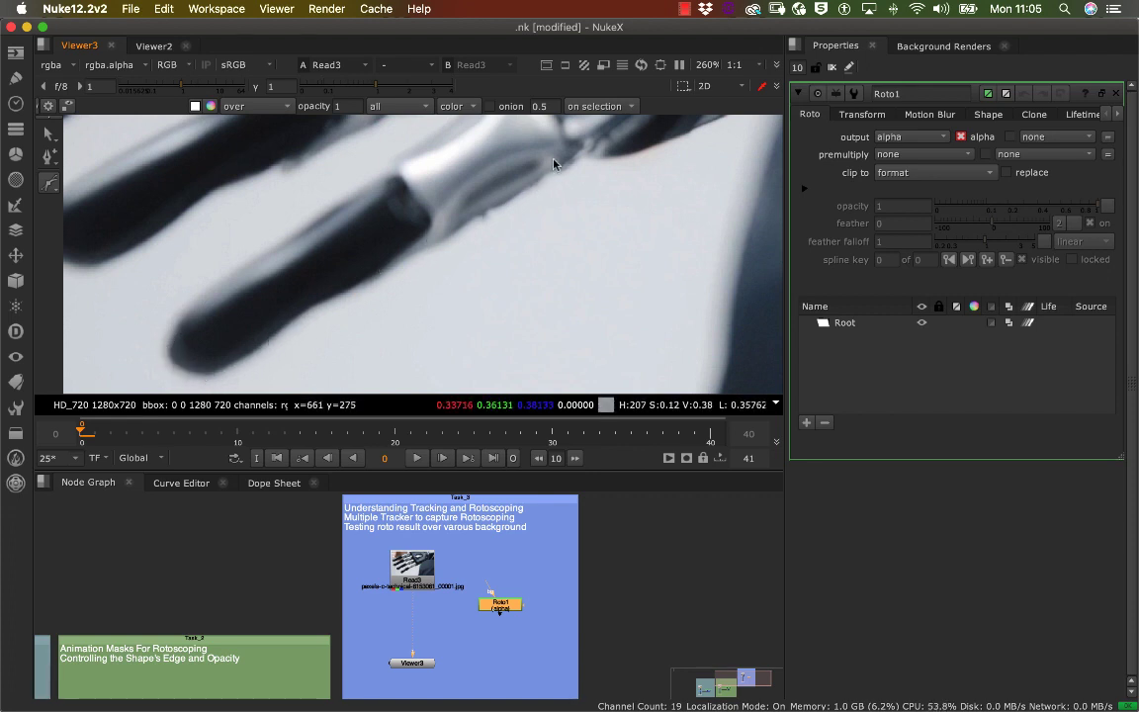
pyautogui.scroll(-5, 458, 212)
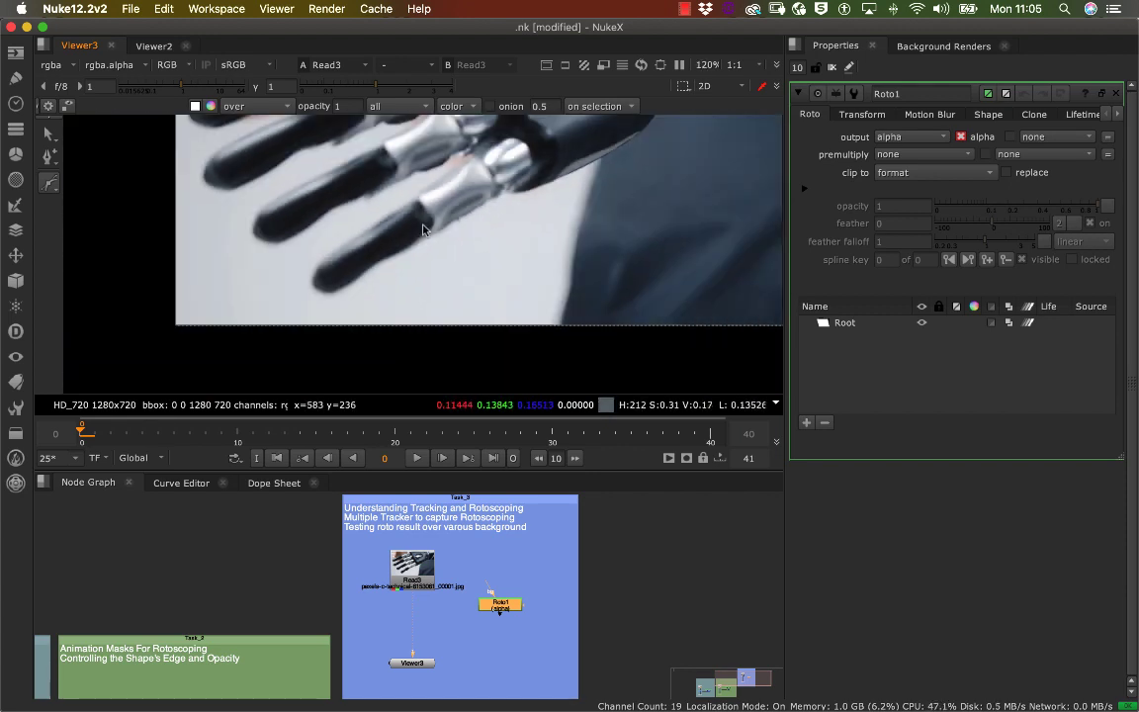
pyautogui.moveTo(422, 231); pyautogui.dragTo(372, 271, button='middle')
pyautogui.click(49, 184)
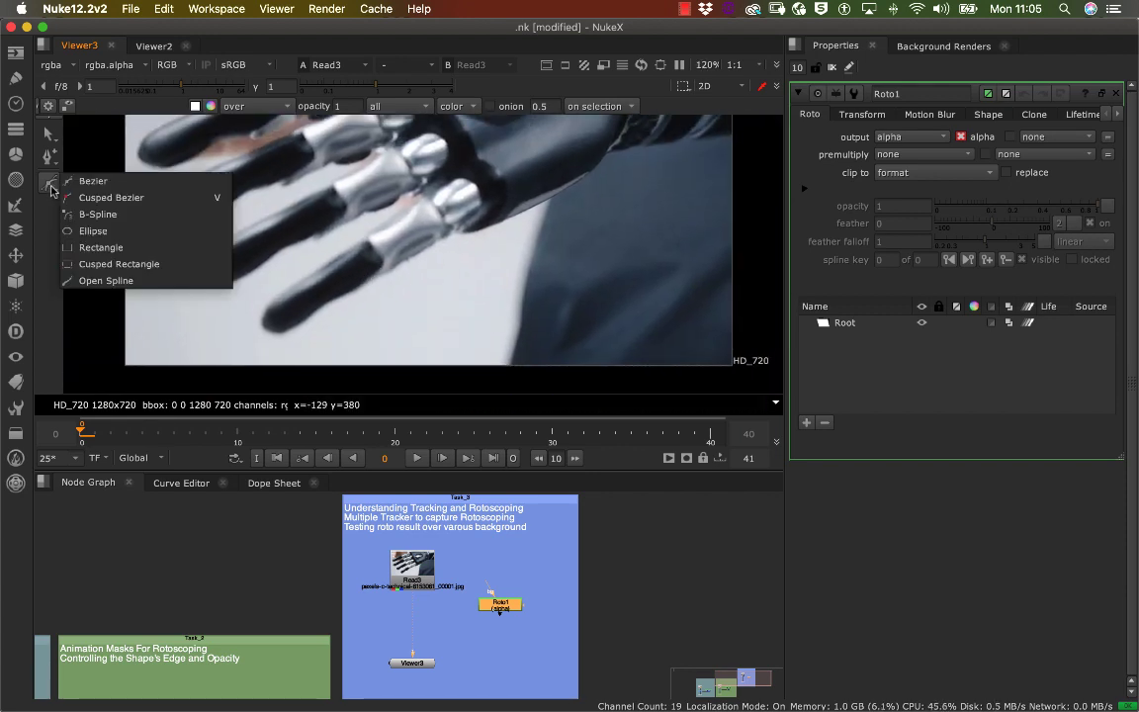
pyautogui.click(75, 181)
pyautogui.moveTo(293, 297); pyautogui.dragTo(366, 256, button='middle')
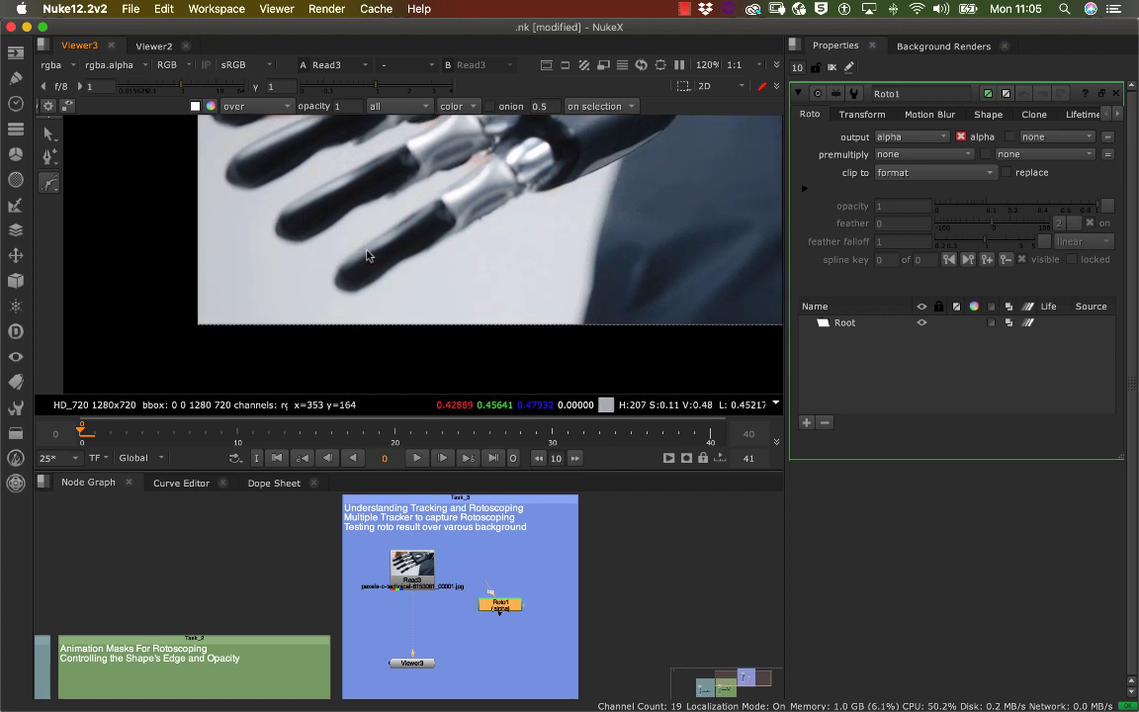
pyautogui.scroll(5, 366, 255)
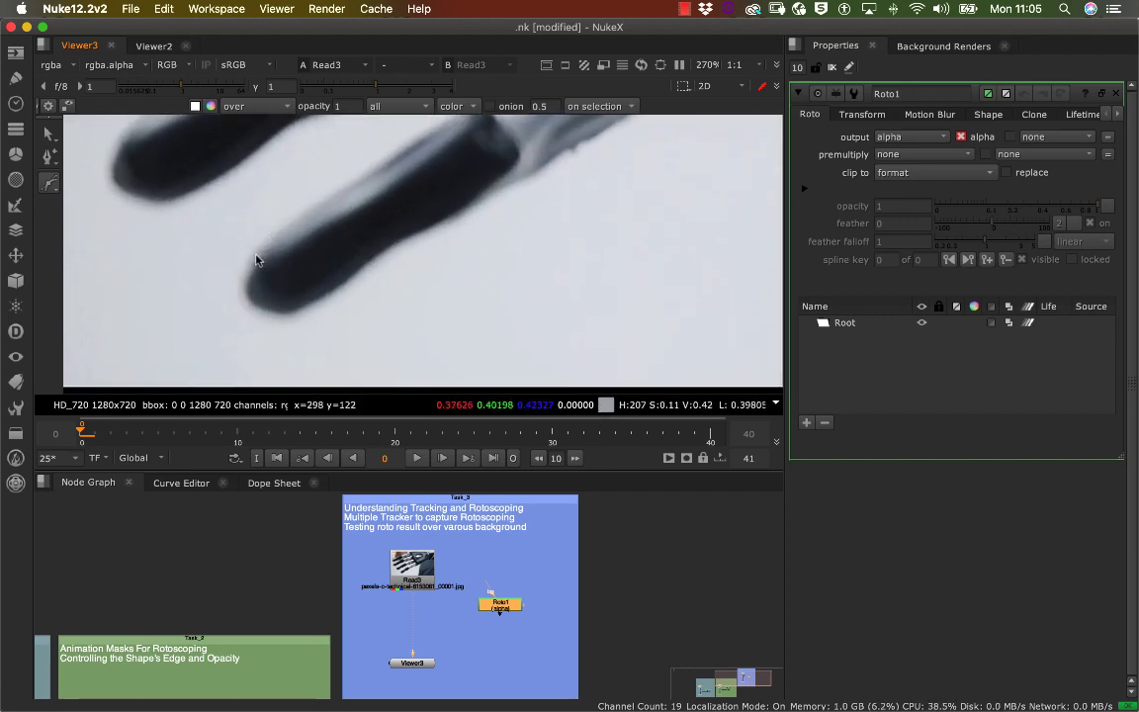
pyautogui.click(258, 250)
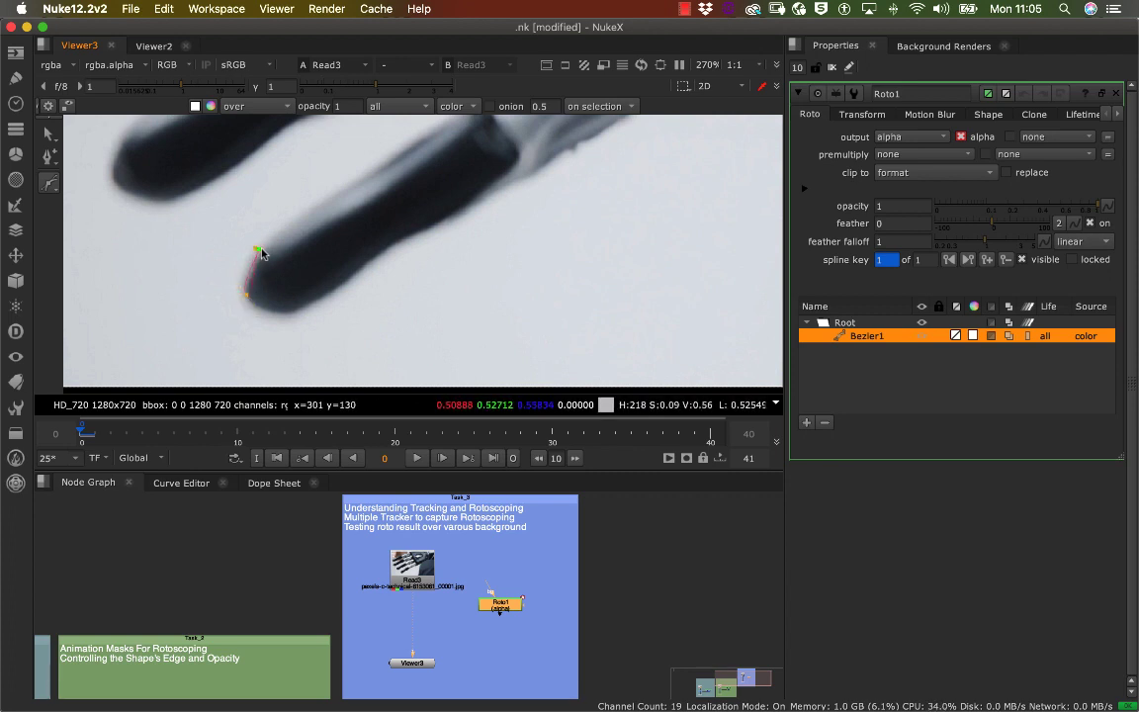
pyautogui.click(259, 252)
pyautogui.press('v')
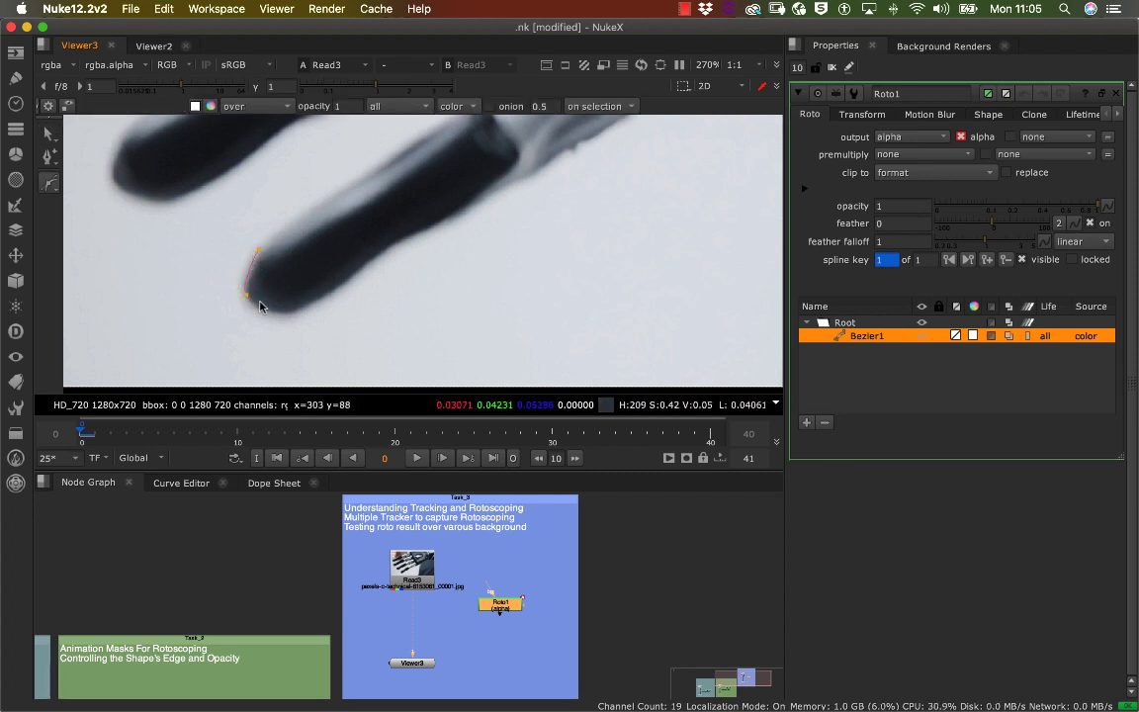
pyautogui.moveTo(277, 312); pyautogui.dragTo(291, 311)
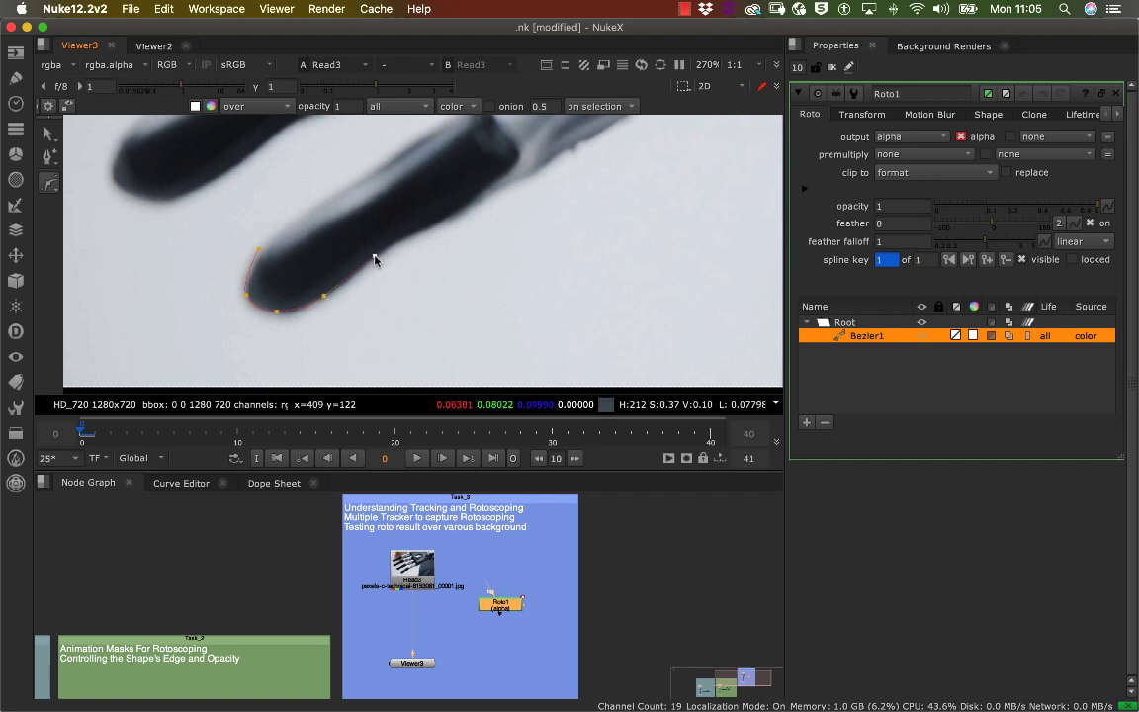
# Extend the Bezier along the finger's underside and adjust its points and tangents to follow the dark edge
pyautogui.moveTo(387, 250); pyautogui.dragTo(401, 249)
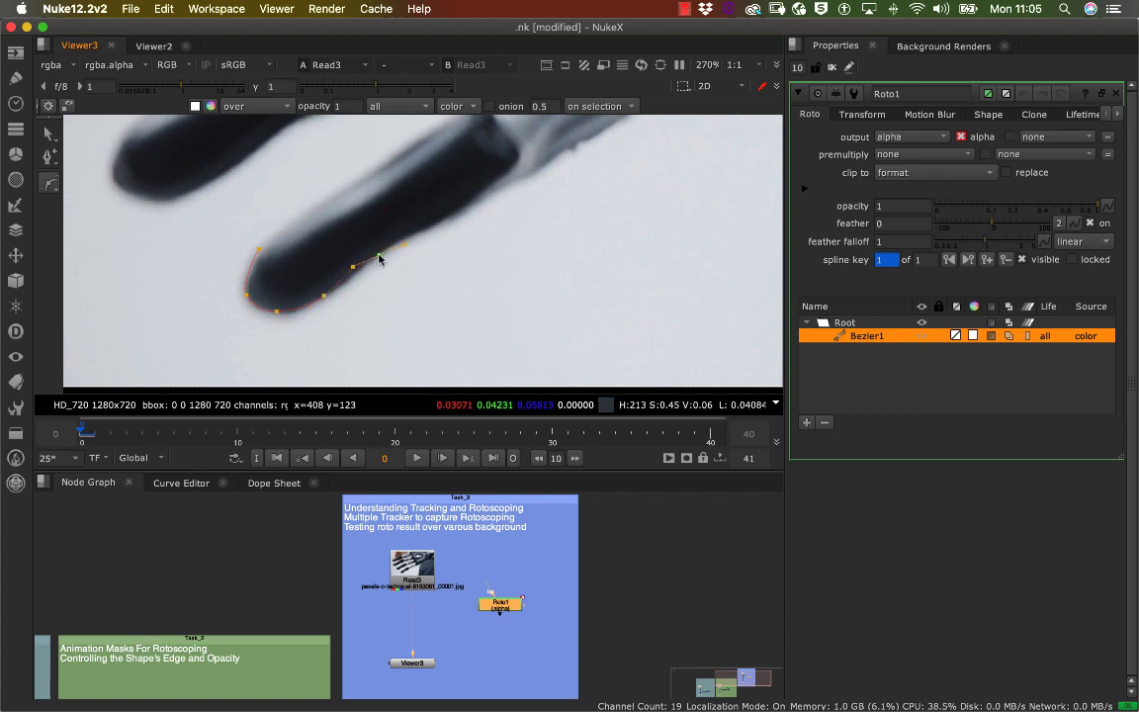
pyautogui.click(329, 296)
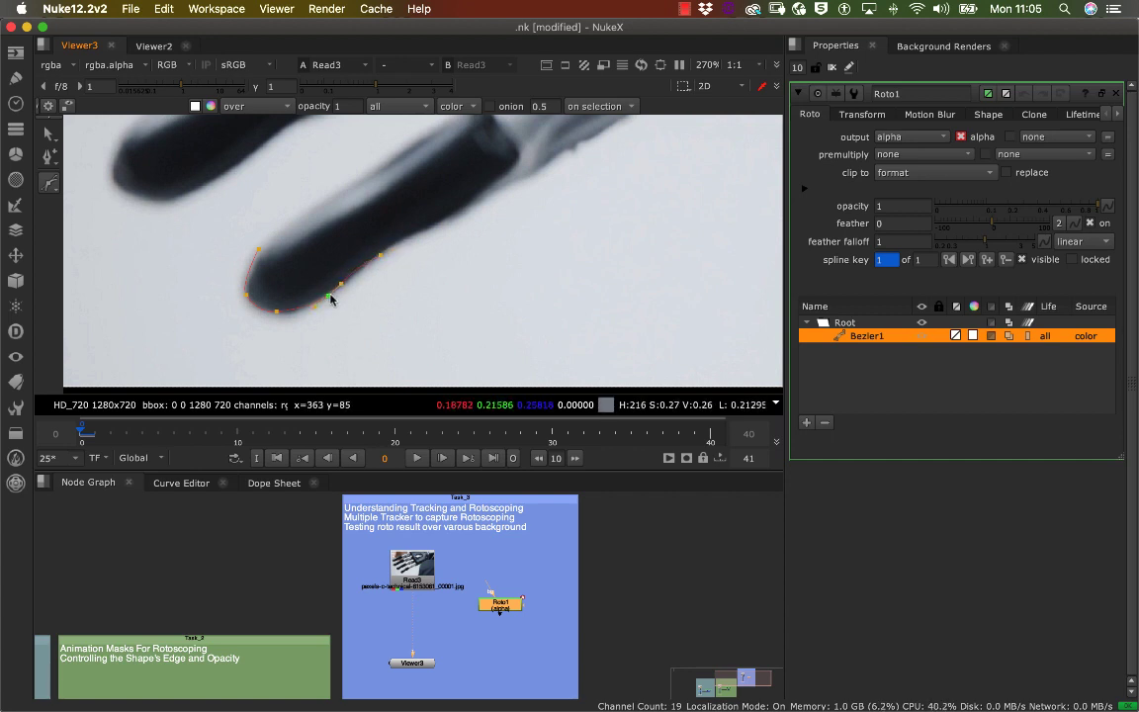
pyautogui.click(278, 313)
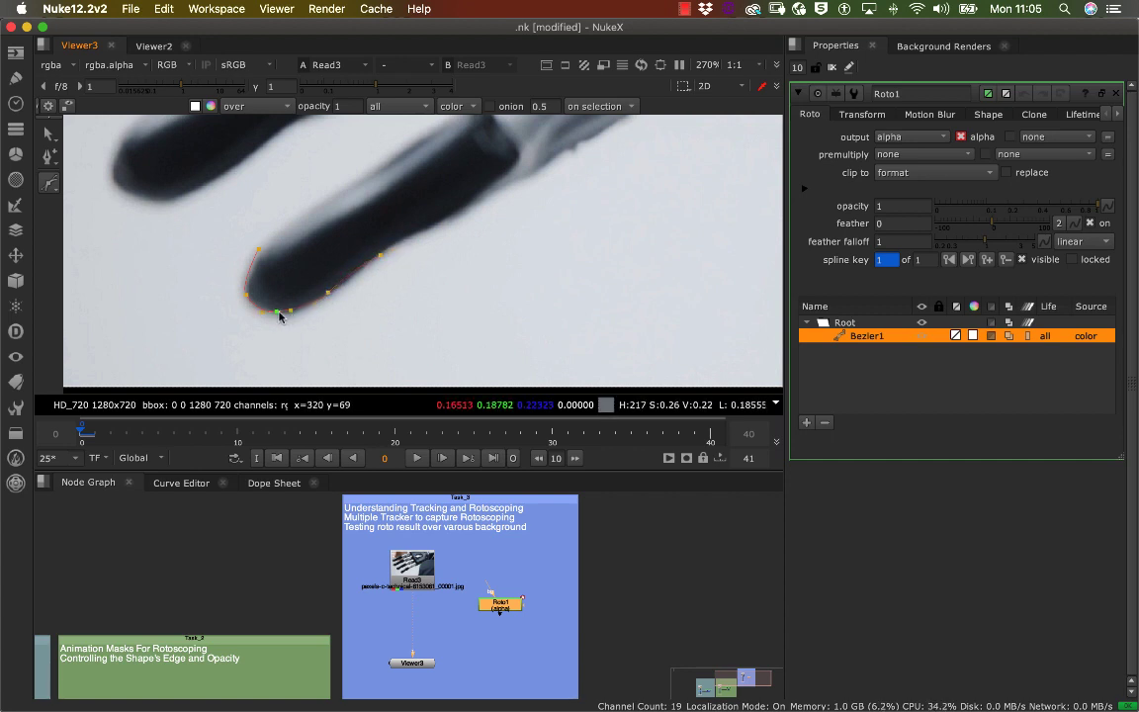
pyautogui.click(377, 253)
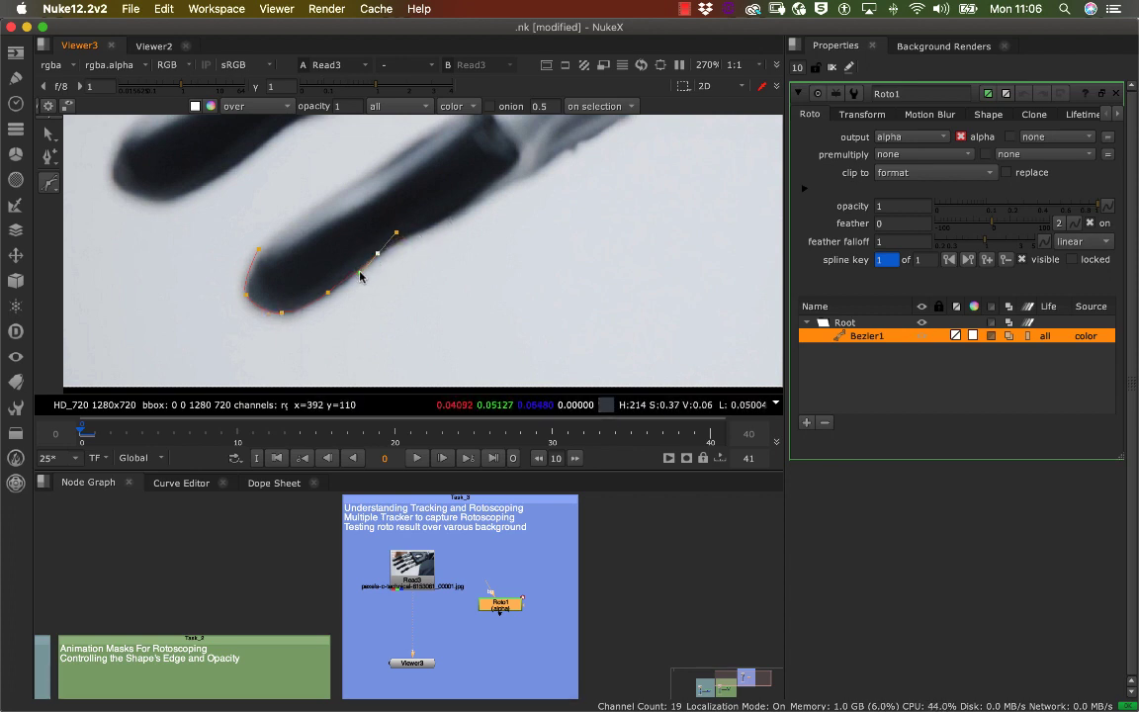
pyautogui.moveTo(401, 235); pyautogui.dragTo(401, 238)
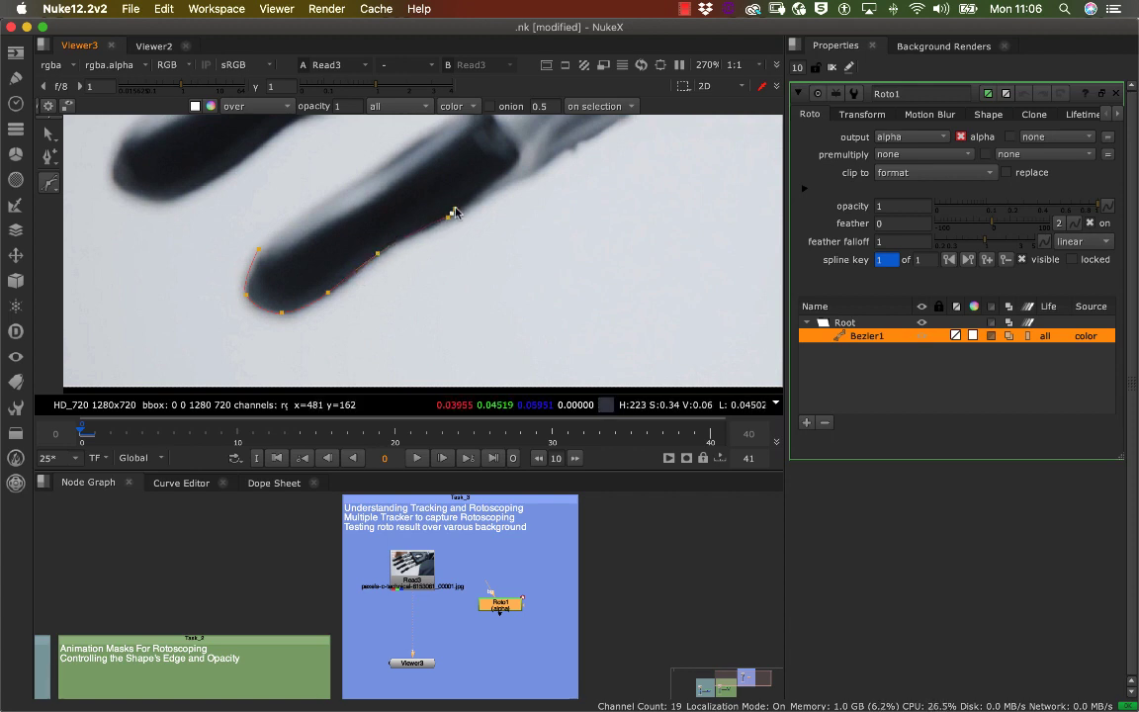
# Continue the Bezier along the underside to the end of the black finger segment and around its metal joint
pyautogui.click(452, 214)
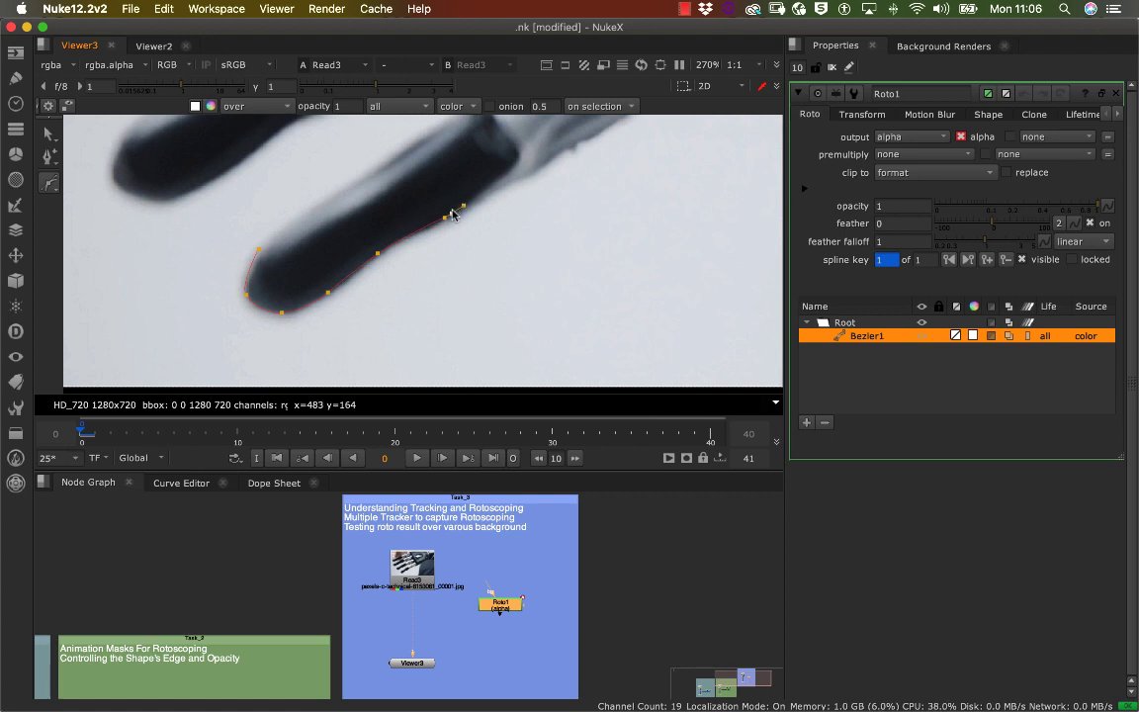
pyautogui.moveTo(516, 180); pyautogui.dragTo(526, 178)
pyautogui.moveTo(530, 159); pyautogui.dragTo(514, 206, button='middle')
pyautogui.click(505, 187)
pyautogui.click(502, 184)
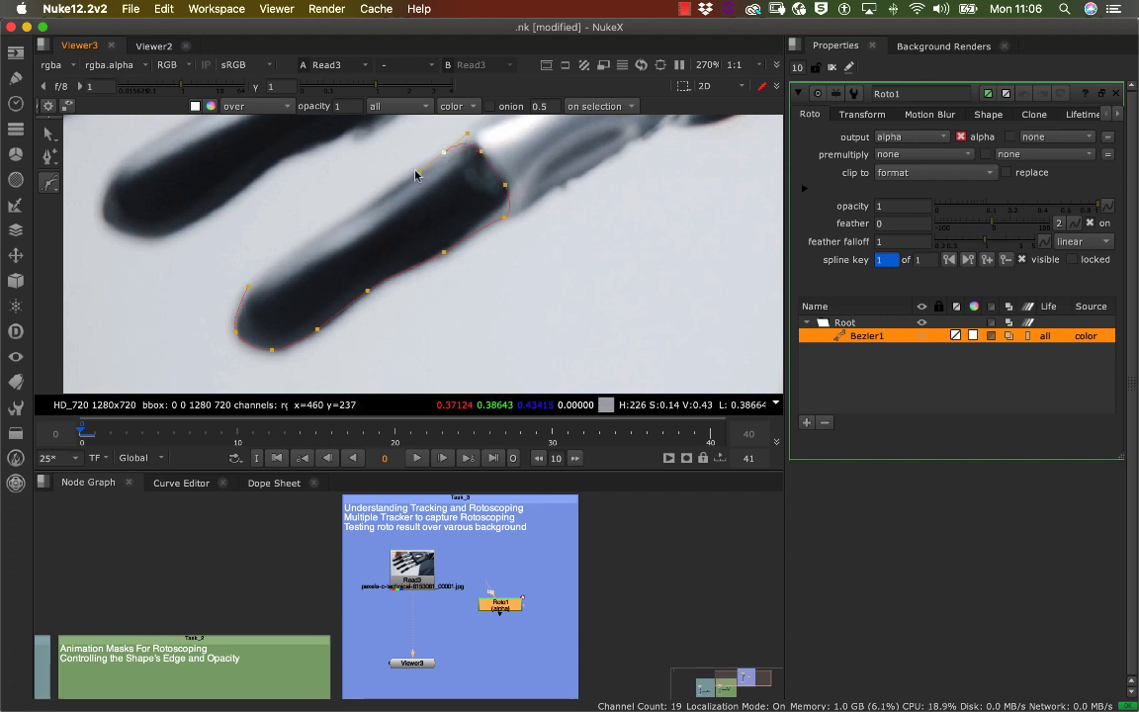
# Place Bezier points along the finger's upper edge back to the tip and close the shape
pyautogui.moveTo(366, 209); pyautogui.dragTo(354, 226)
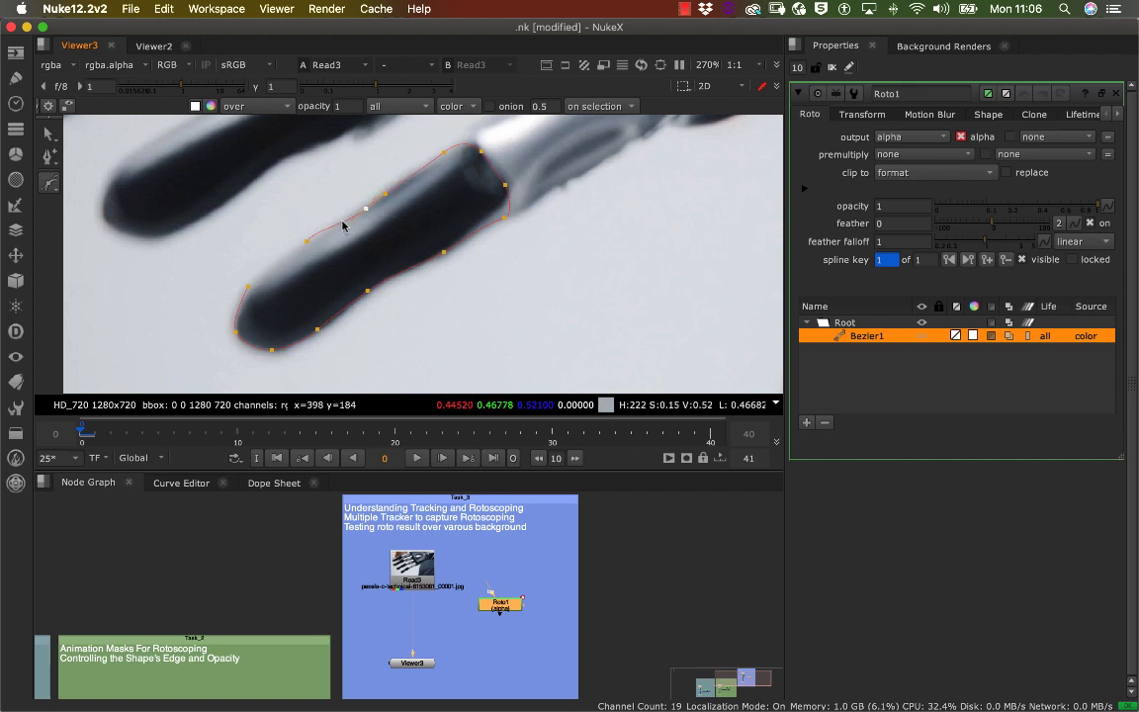
pyautogui.click(306, 242)
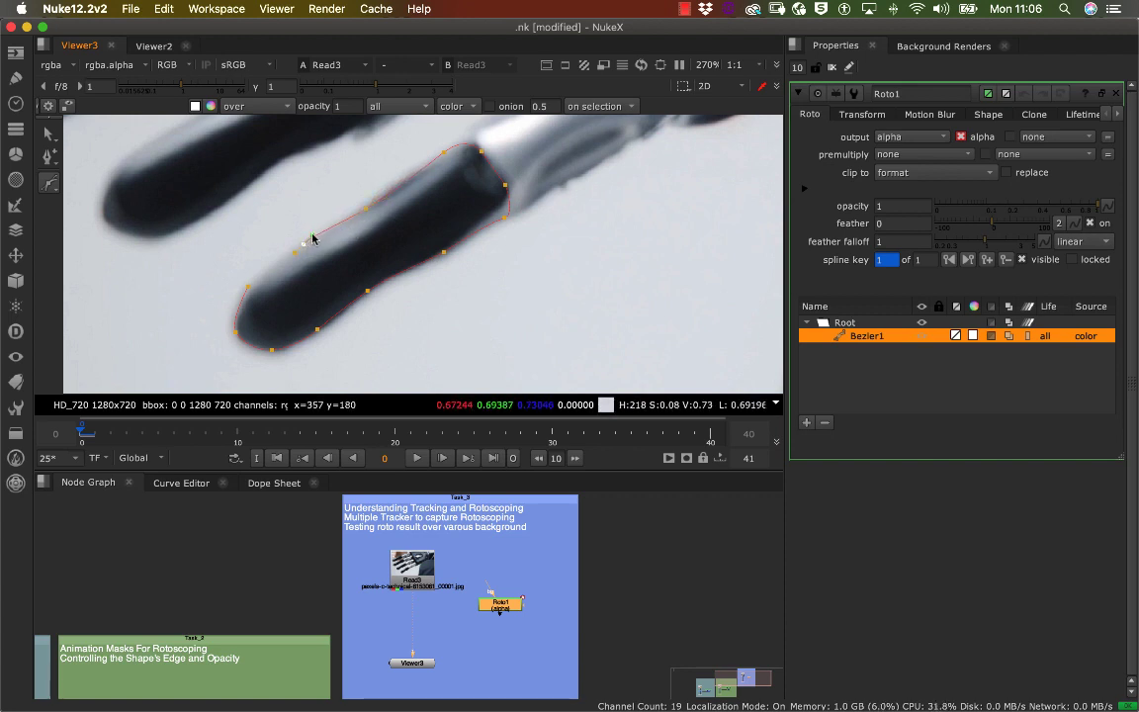
pyautogui.click(249, 290)
pyautogui.press('Return')
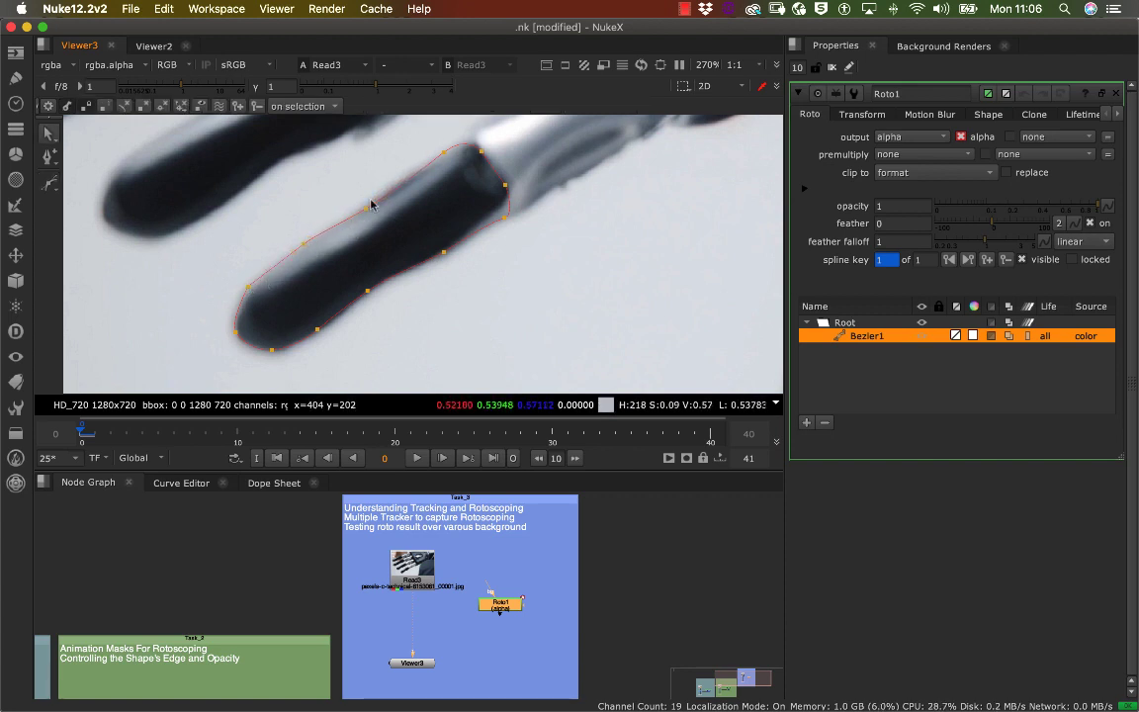
# Refine the Bezier points at the joint end of the black finger segment to fit its edge
pyautogui.moveTo(425, 163); pyautogui.dragTo(402, 144, button='middle')
pyautogui.scroll(5, 313, 267)
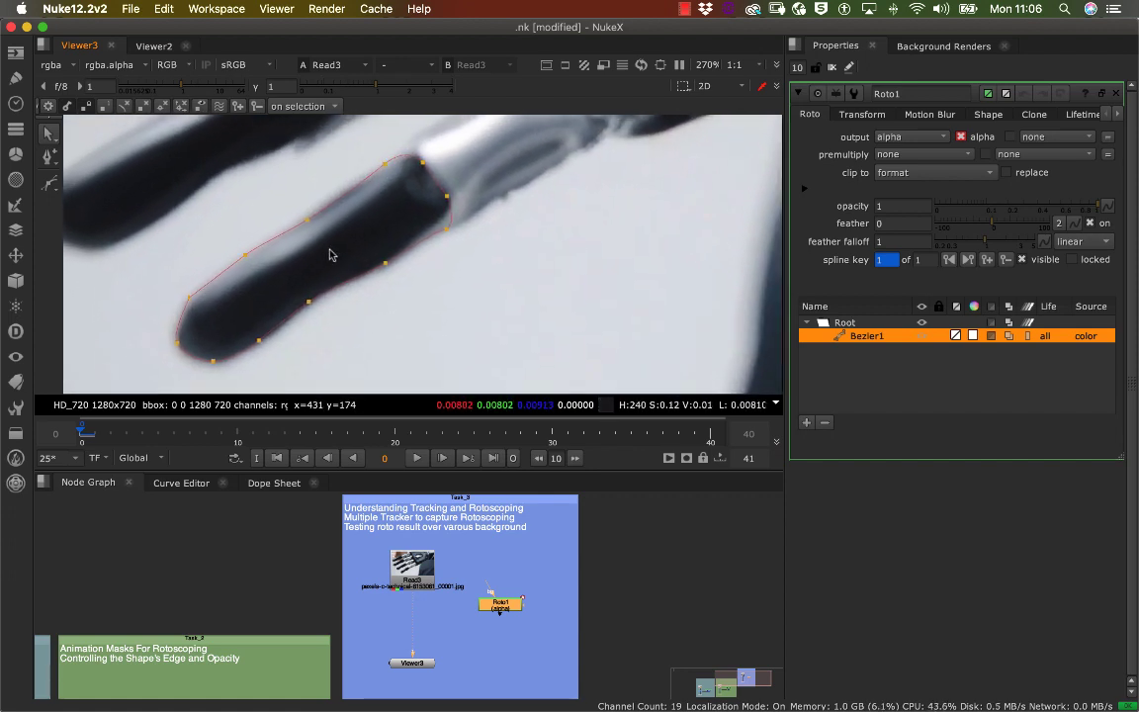
pyautogui.moveTo(343, 216); pyautogui.dragTo(299, 289, button='middle')
pyautogui.click(370, 186)
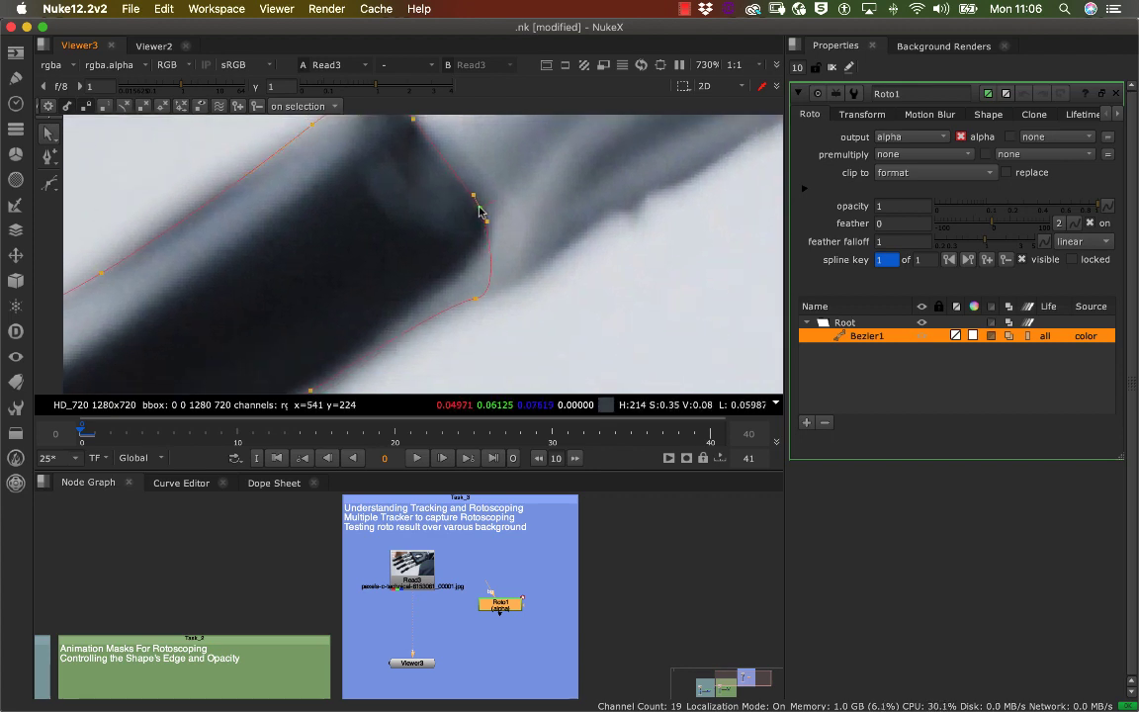
pyautogui.moveTo(442, 222); pyautogui.dragTo(442, 163, button='middle')
pyautogui.moveTo(450, 216); pyautogui.dragTo(500, 156, button='middle')
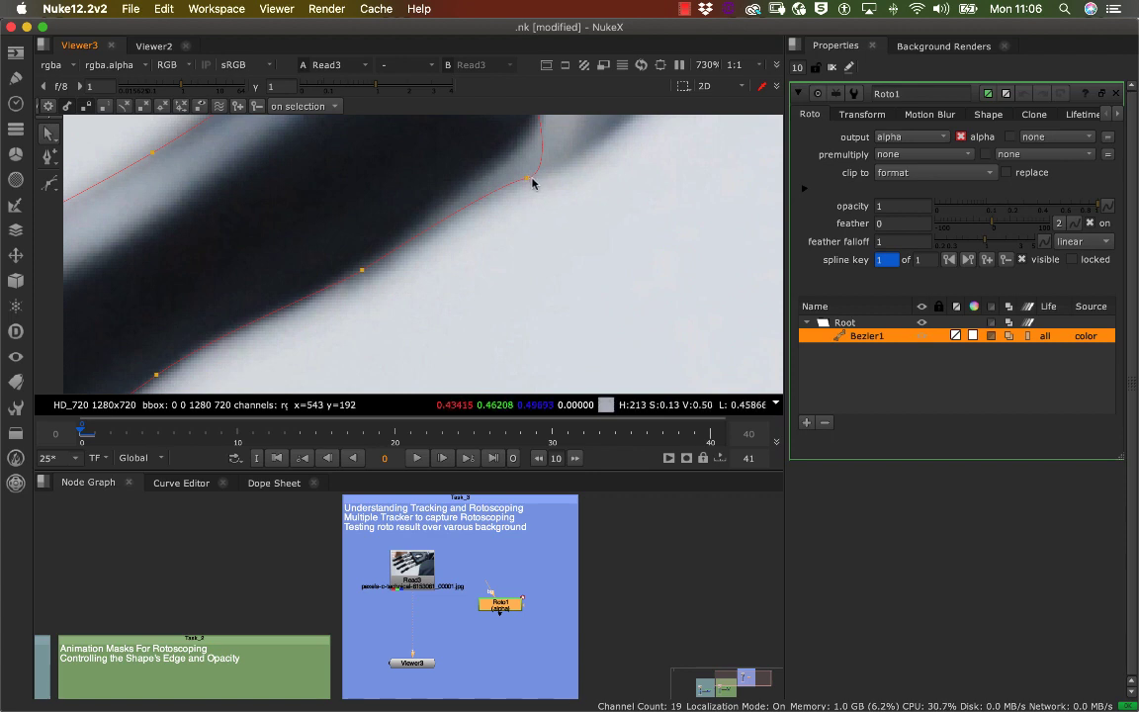
pyautogui.click(528, 181)
# Adjust the Bezier points and tangents along the finger's underside near the tip and around its rounded end
pyautogui.moveTo(453, 199); pyautogui.dragTo(598, 103, button='middle')
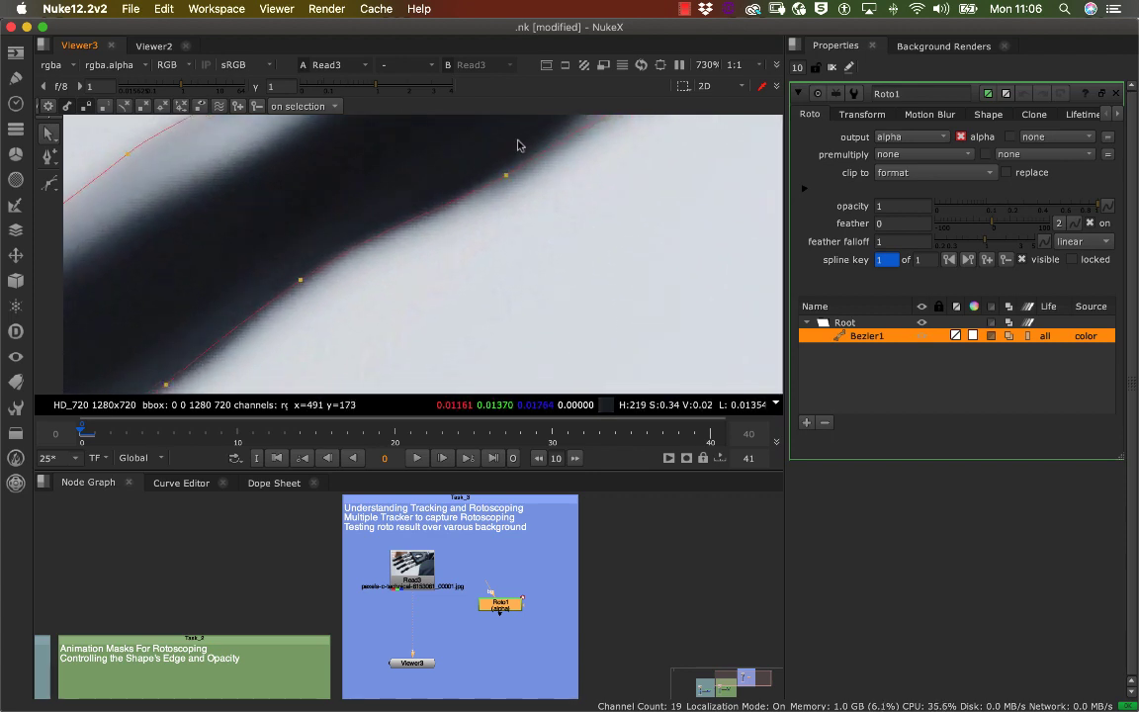
pyautogui.moveTo(309, 326); pyautogui.dragTo(453, 199, button='middle')
pyautogui.hscroll(3, 368, 231)
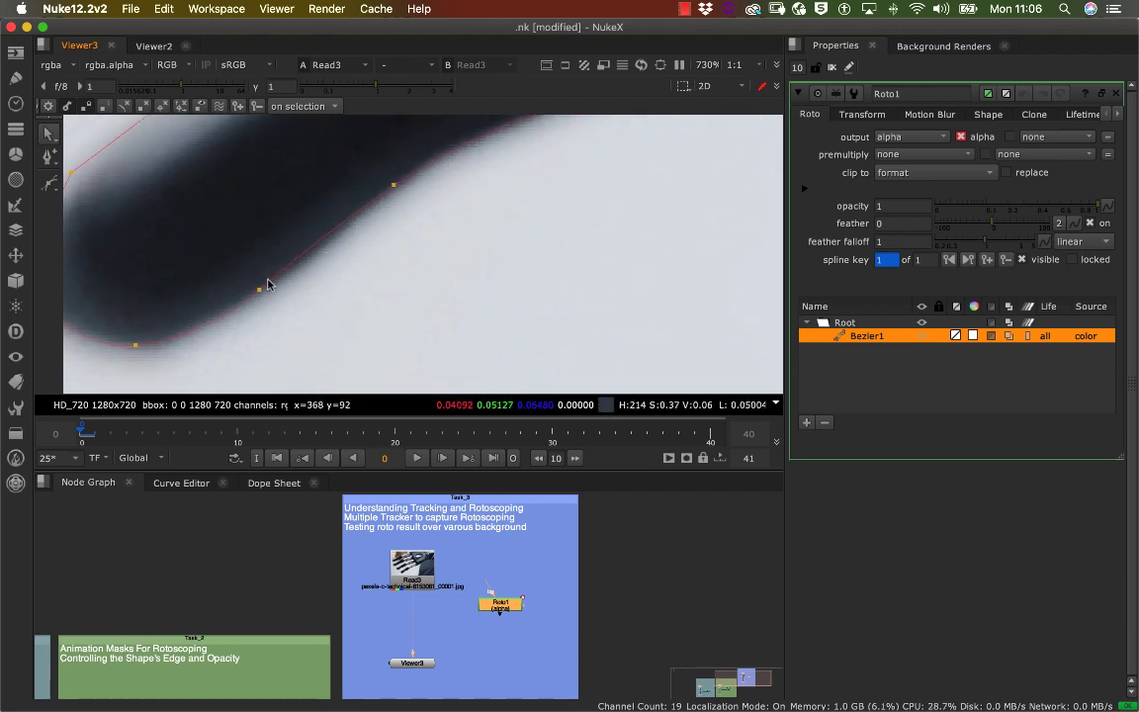
pyautogui.moveTo(294, 258); pyautogui.dragTo(314, 270)
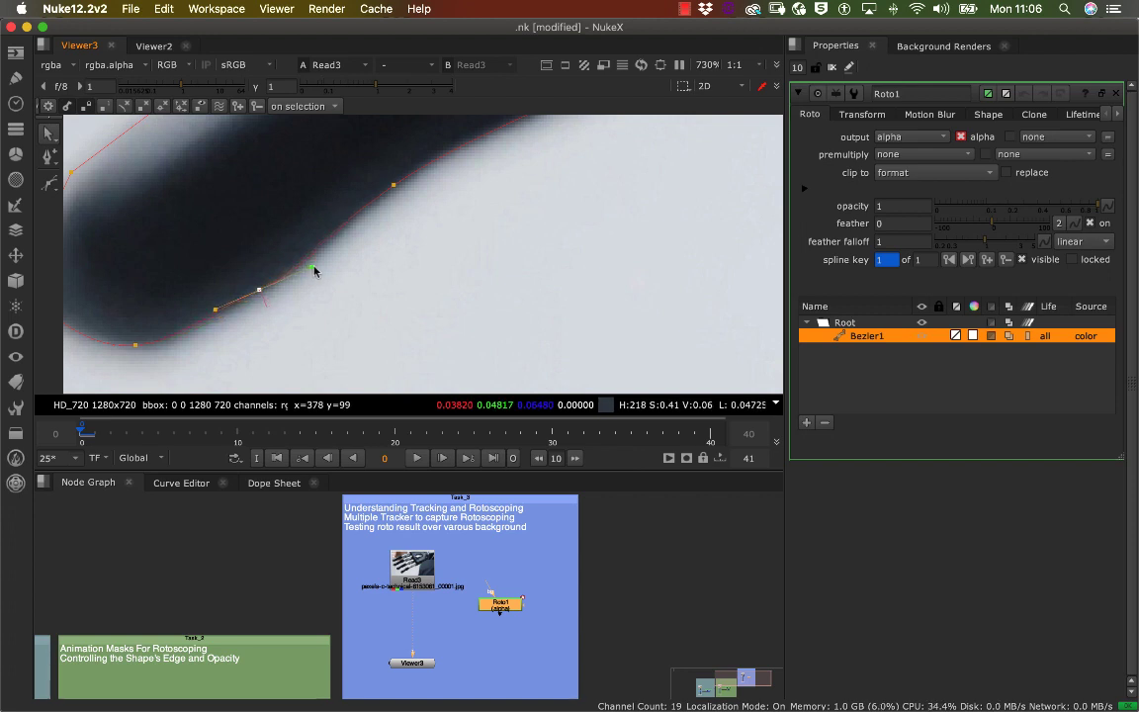
pyautogui.hscroll(-5, 295, 270)
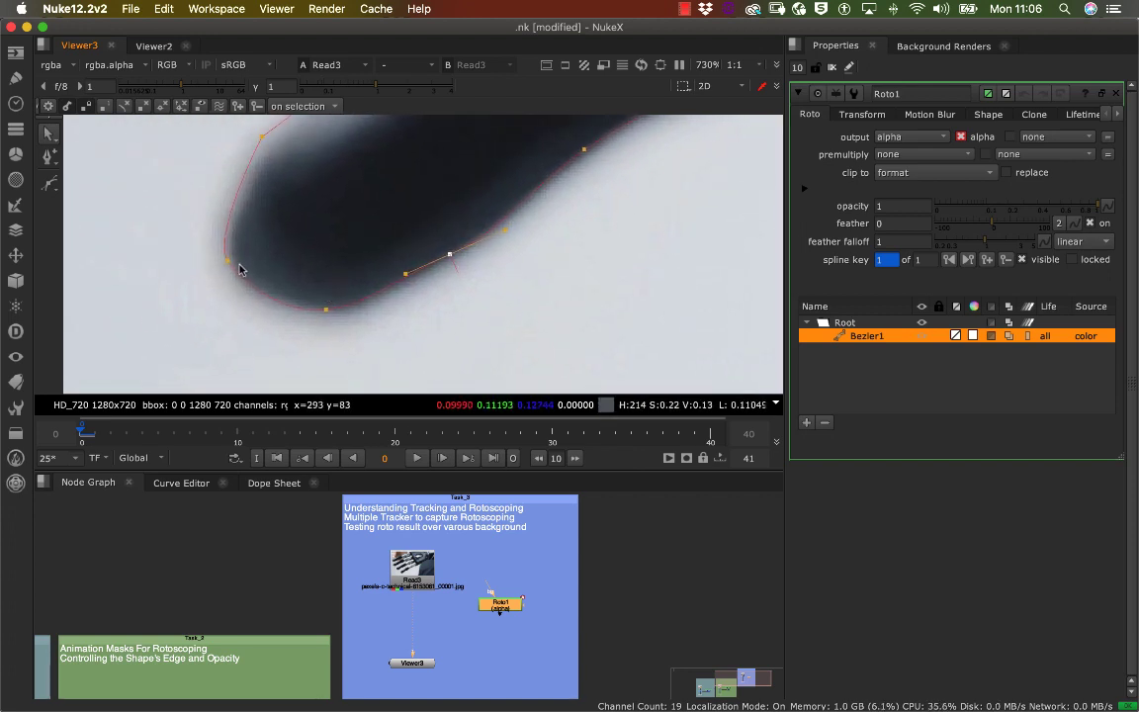
pyautogui.hscroll(3, 233, 267)
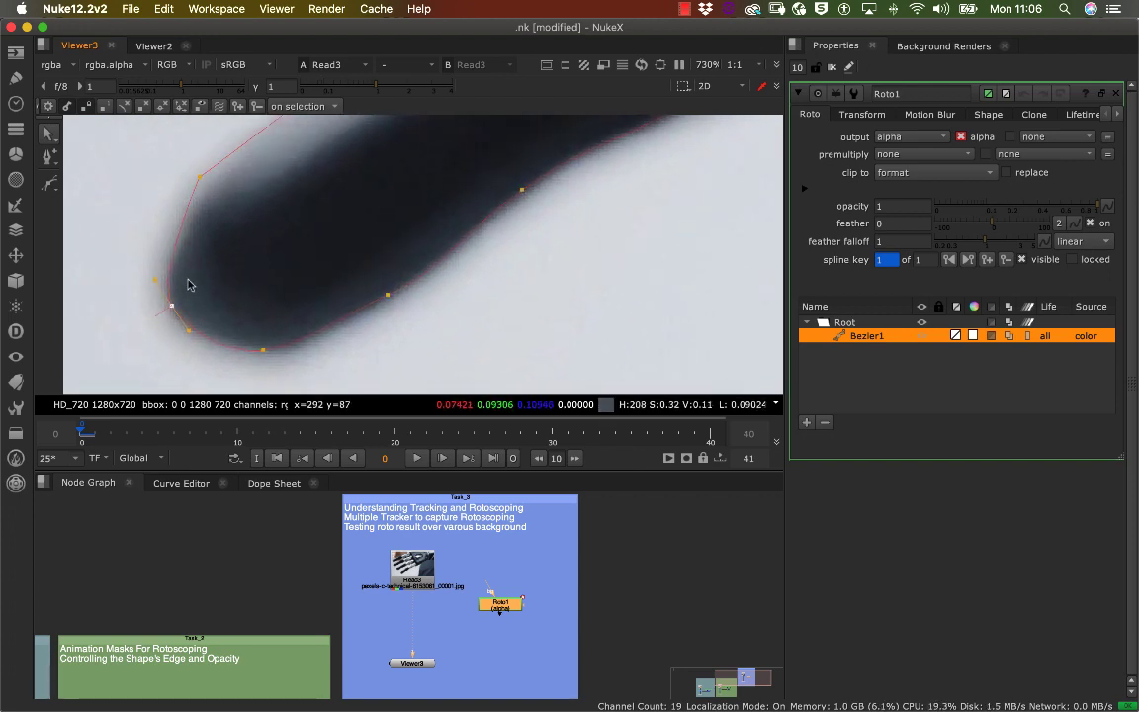
# Apply Smooth Points to the cusped point on the fingertip's upper edge, shape its tangents, and return to the selection tool
pyautogui.click(198, 185)
pyautogui.moveTo(207, 185); pyautogui.dragTo(135, 267, button='middle')
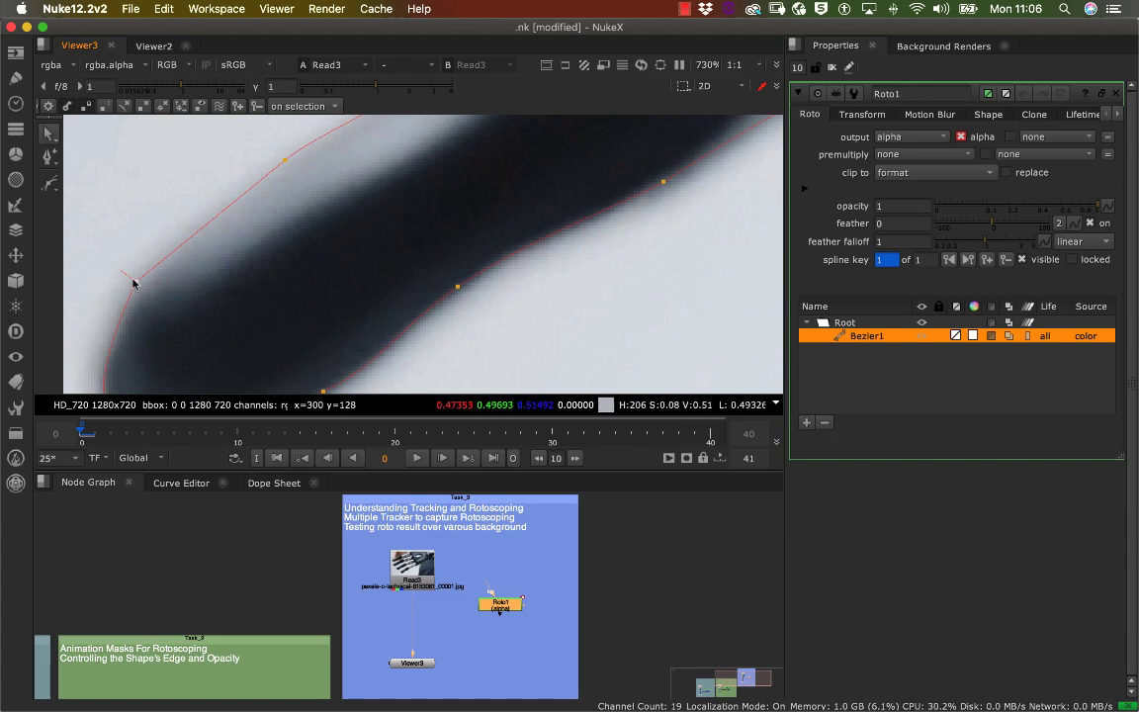
pyautogui.scroll(3, 211, 277)
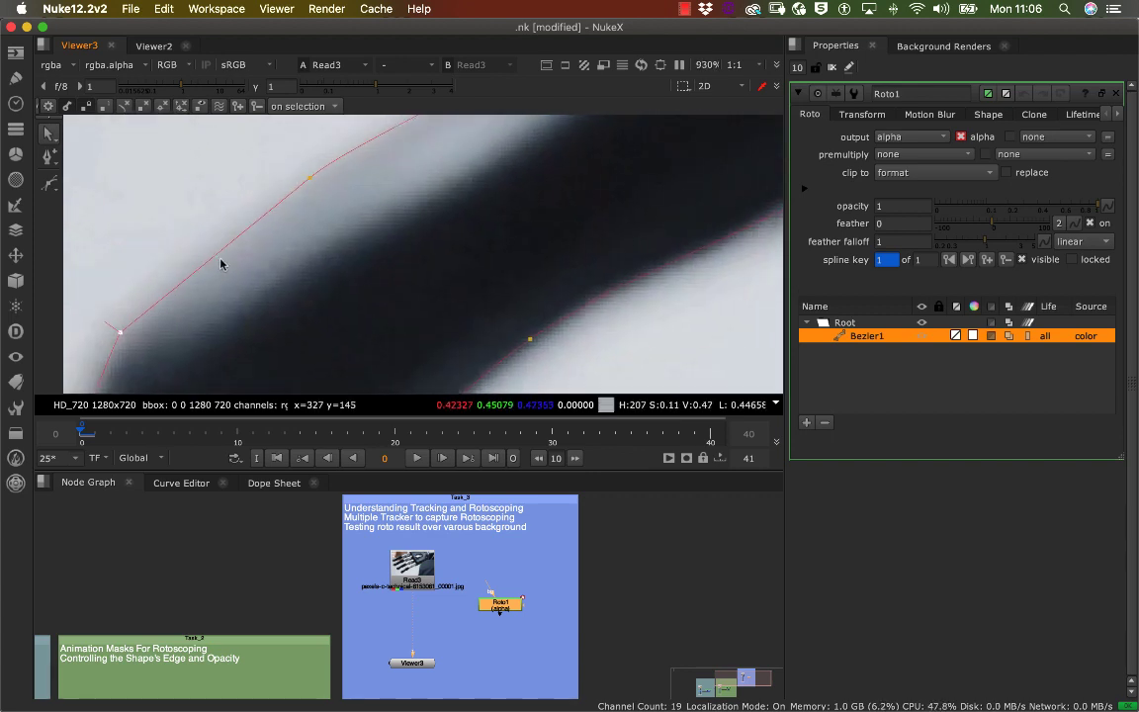
pyautogui.moveTo(130, 329); pyautogui.dragTo(196, 280, button='middle')
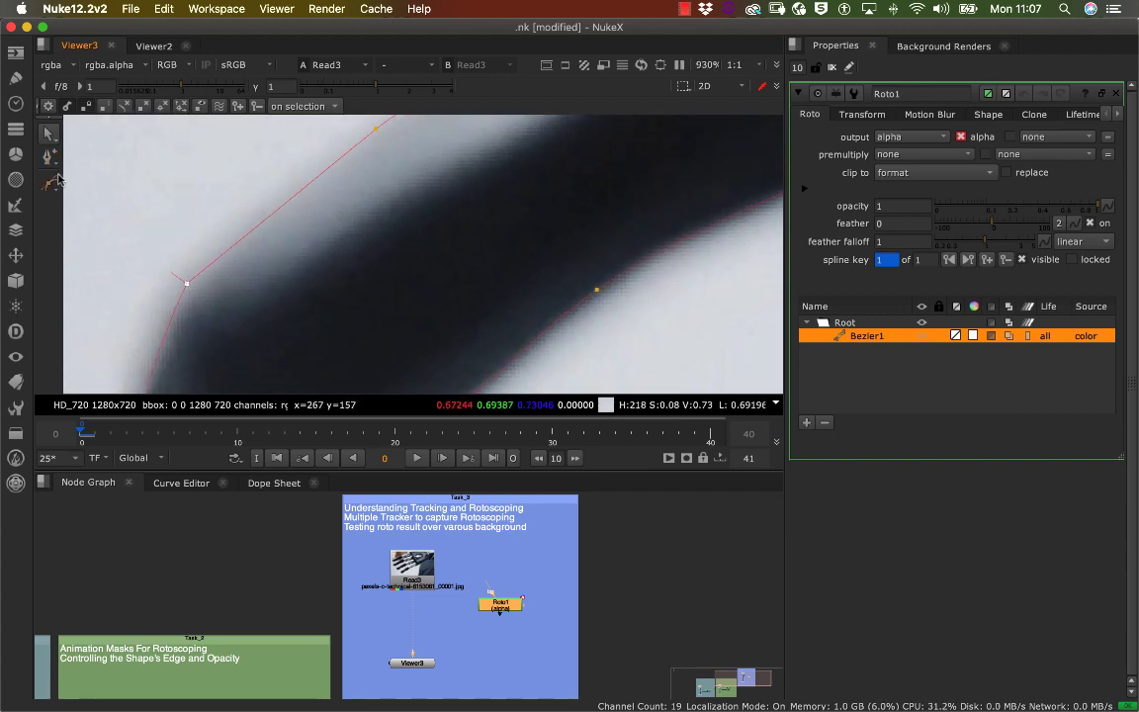
pyautogui.click(49, 158)
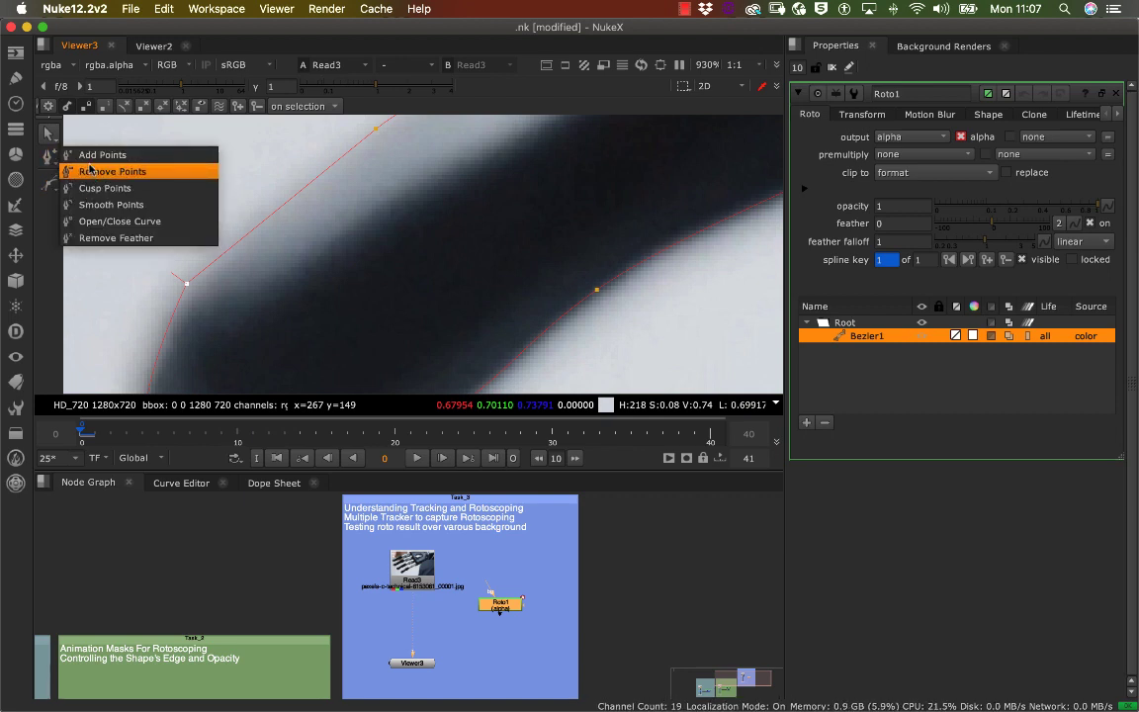
pyautogui.click(94, 205)
pyautogui.click(188, 286)
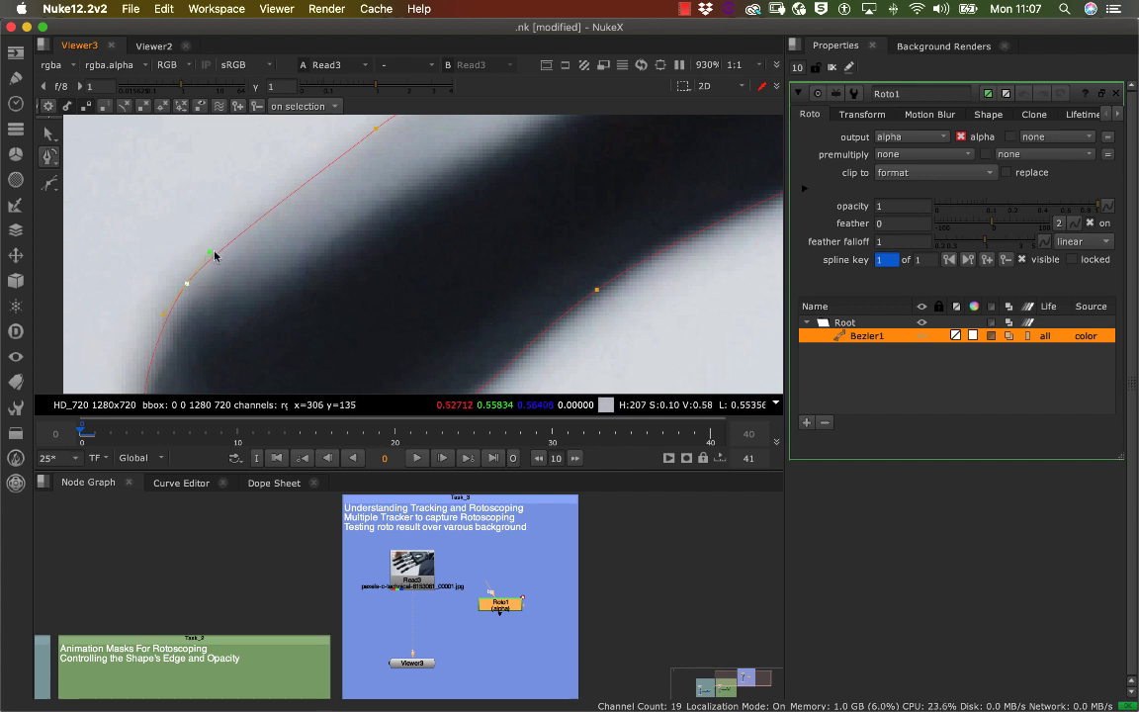
pyautogui.click(188, 283)
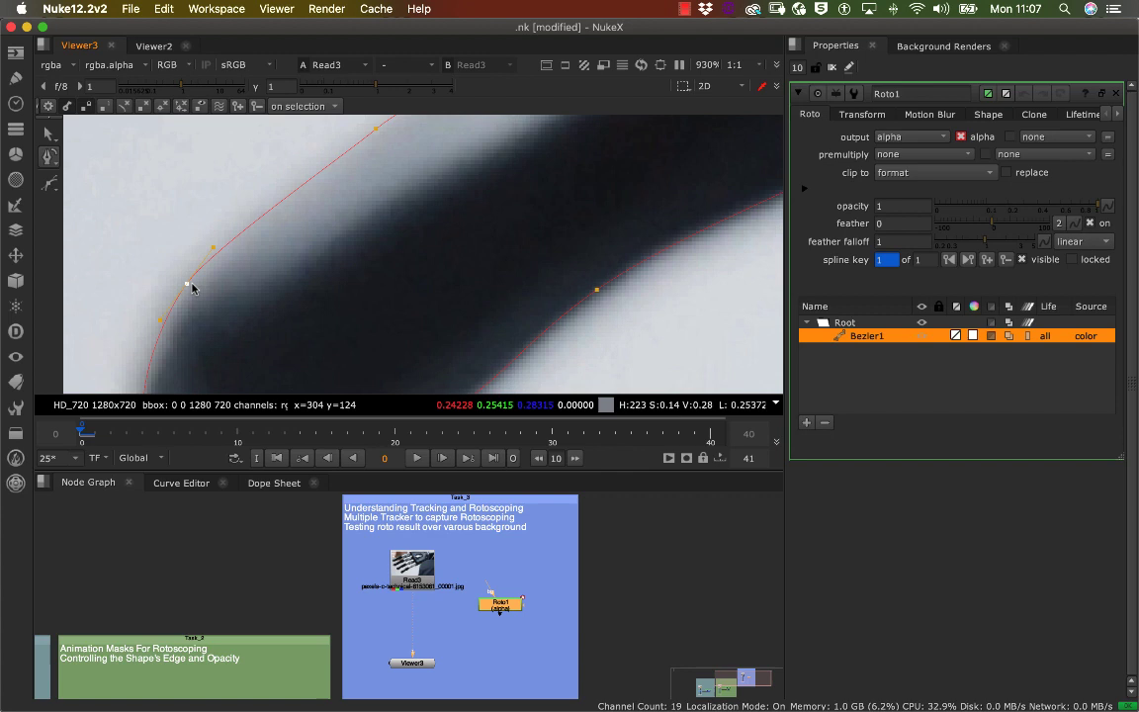
pyautogui.click(49, 157)
pyautogui.click(74, 156)
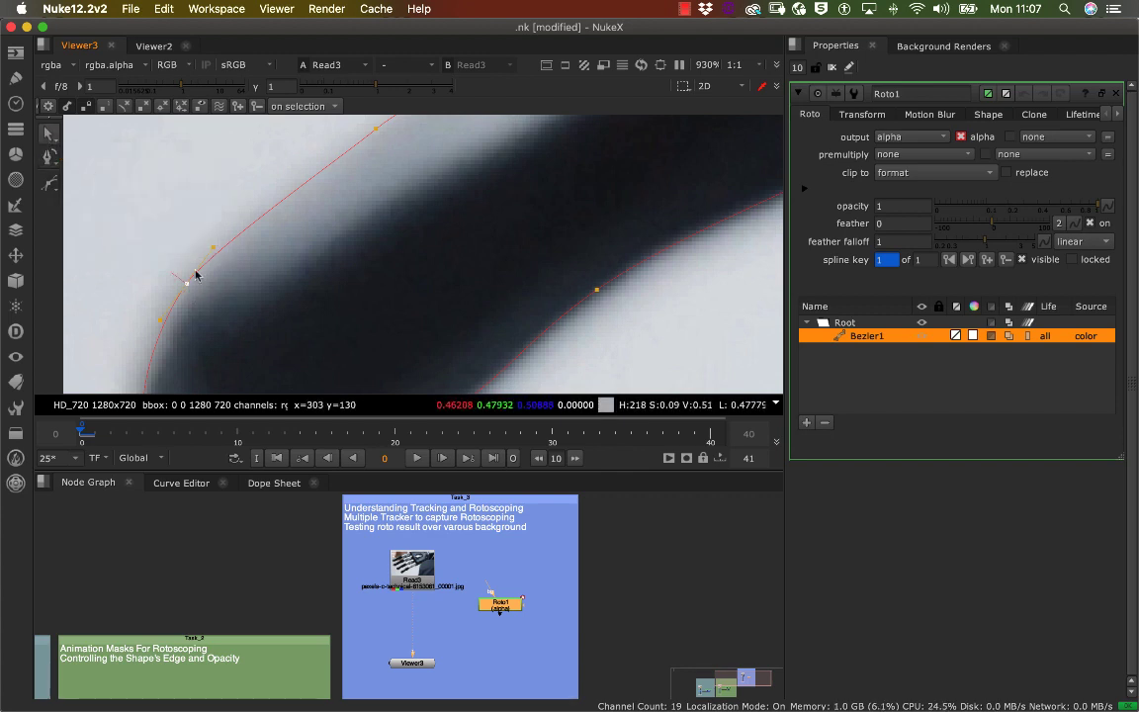
# Nudge the Bezier point on the fingertip's upper edge to follow its outline
pyautogui.moveTo(189, 283)
pyautogui.mouseDown()
pyautogui.moveTo(183, 265)
pyautogui.moveTo(195, 282)
pyautogui.mouseUp()
pyautogui.moveTo(268, 258); pyautogui.dragTo(191, 291, button='middle')
pyautogui.scroll(-7, 191, 295)
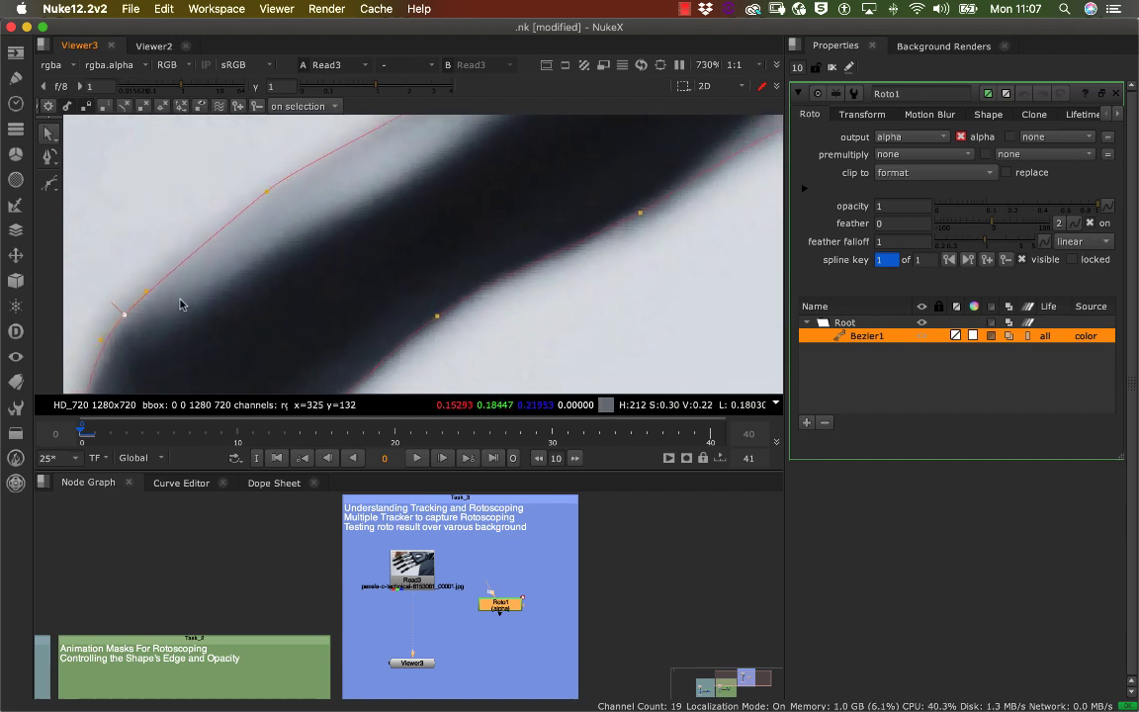
pyautogui.moveTo(293, 233)
pyautogui.mouseDown(button='middle')
pyautogui.moveTo(267, 206)
pyautogui.moveTo(299, 236)
pyautogui.mouseUp(button='middle')
pyautogui.scroll(-2, 296, 238)
pyautogui.scroll(1, 300, 236)
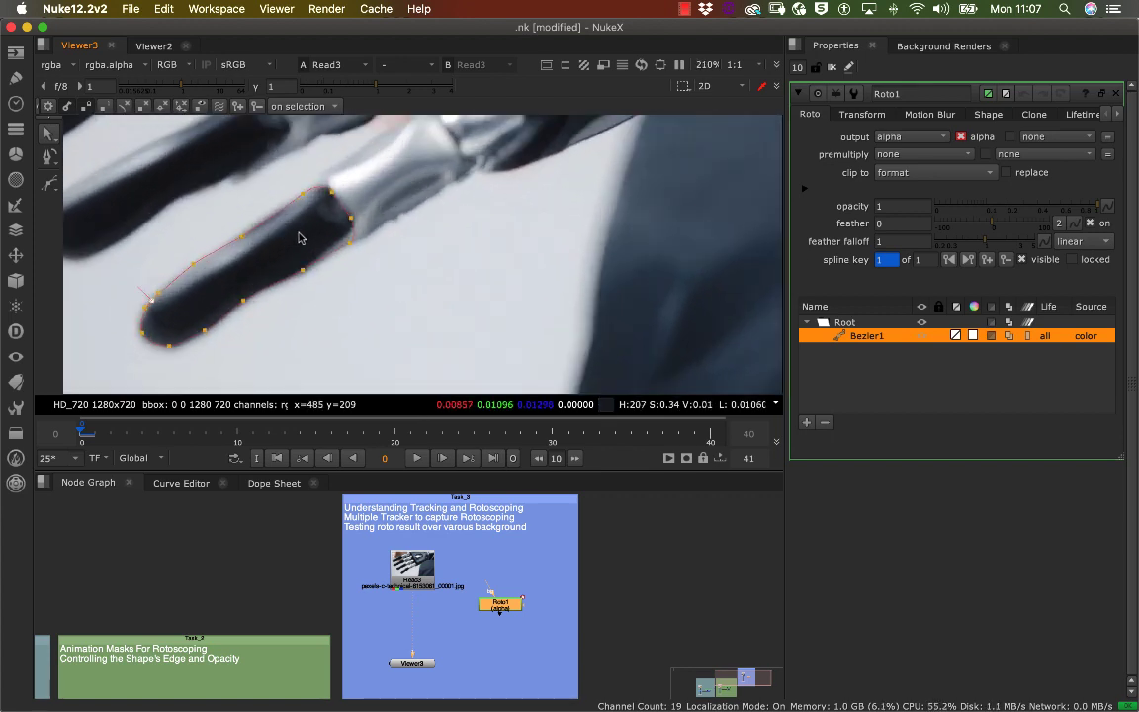
# Insert a ColorCorrect node between Read3 and Viewer3 and connect its mask input to the Roto1 node
pyautogui.doubleClick(405, 580)
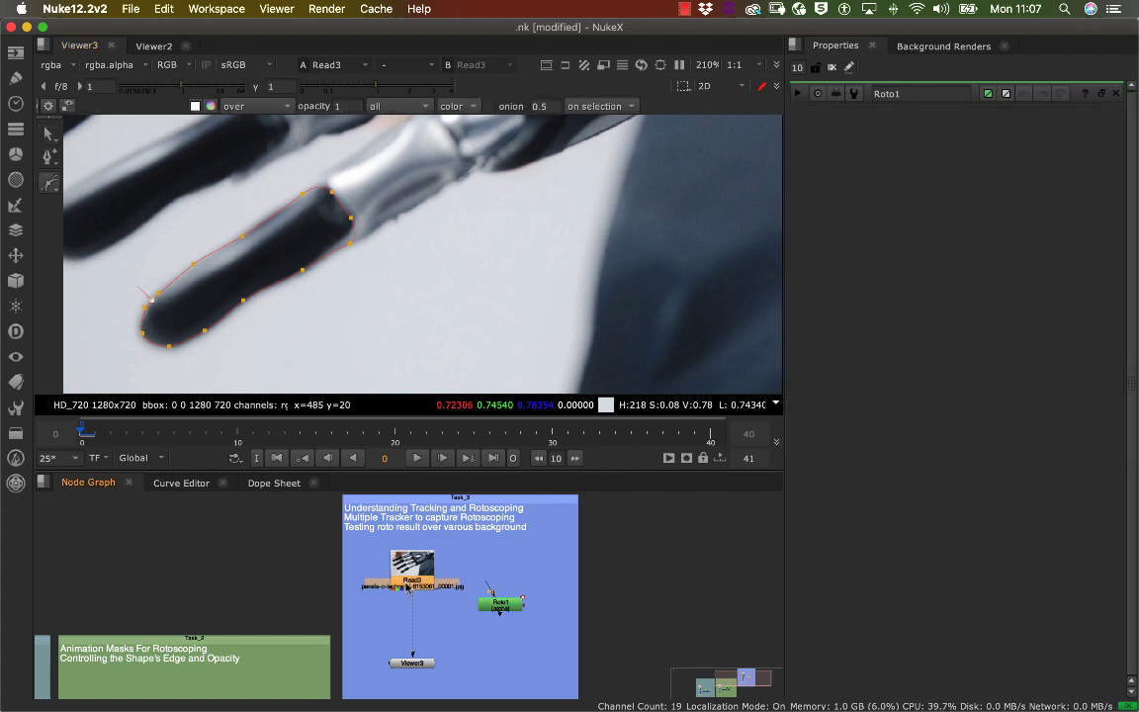
pyautogui.moveTo(405, 582); pyautogui.dragTo(401, 575)
pyautogui.click(504, 605)
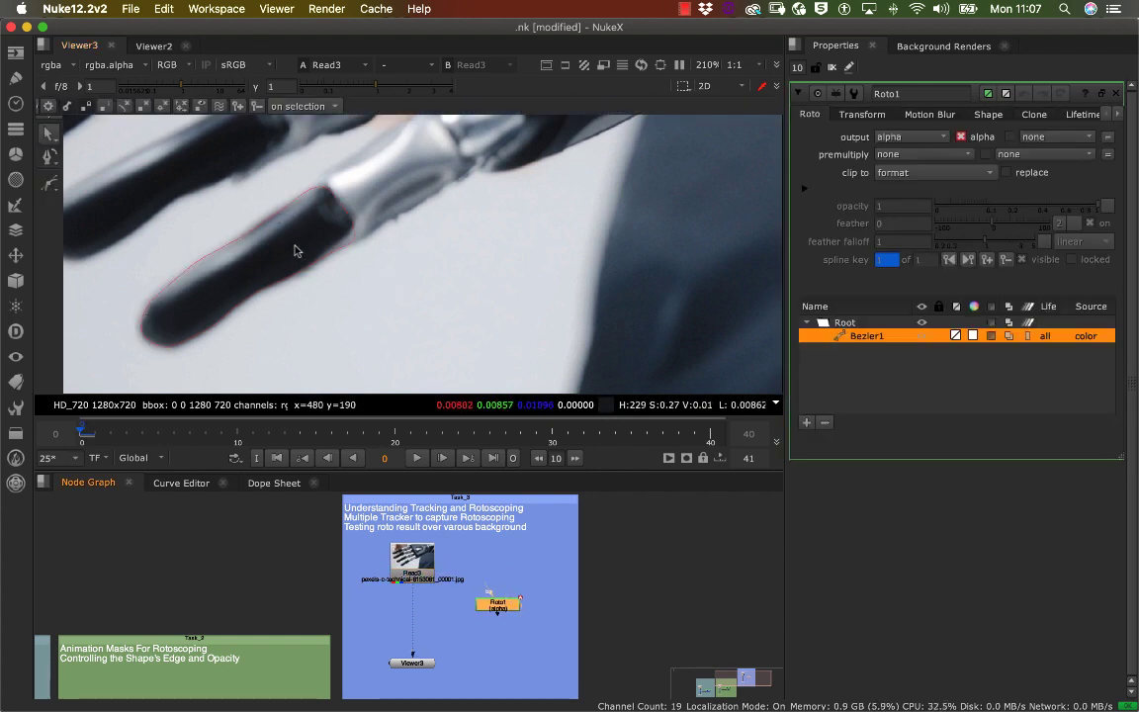
pyautogui.click(419, 580)
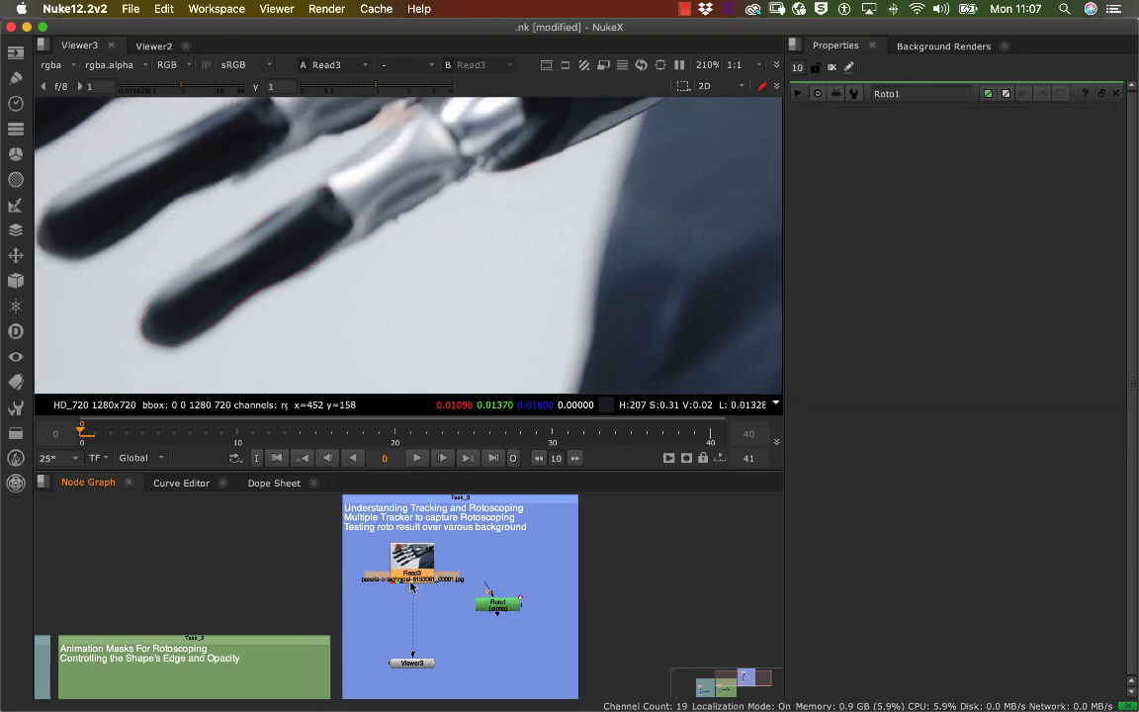
pyautogui.press('c')
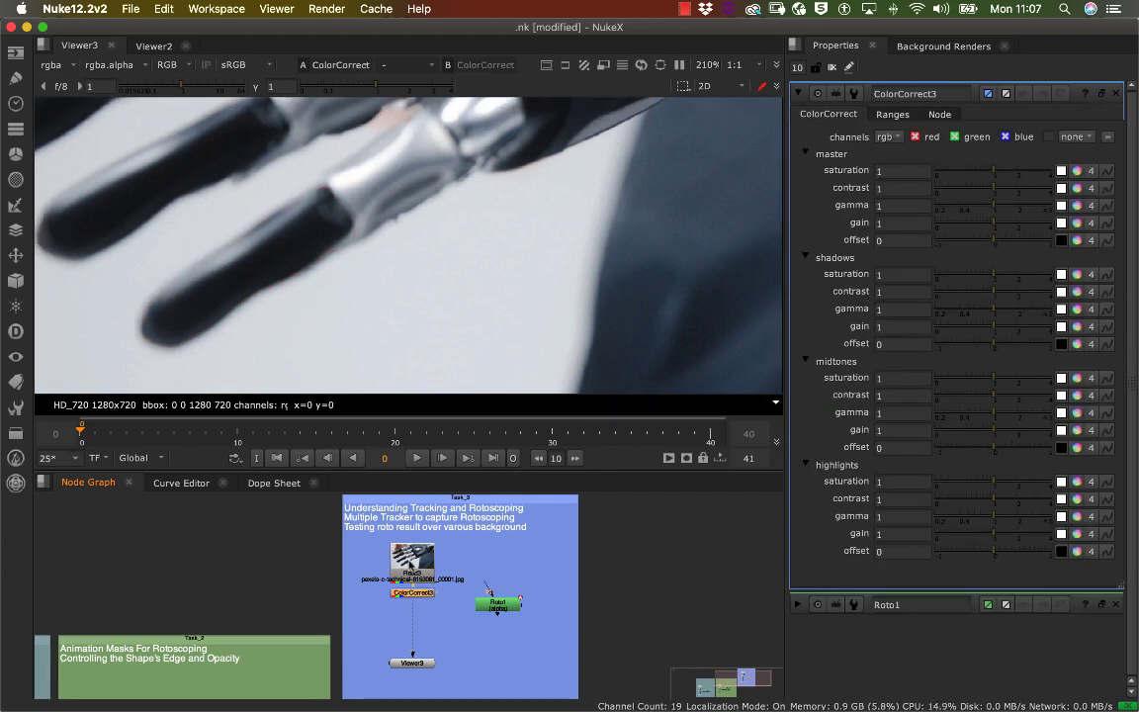
pyautogui.moveTo(416, 596); pyautogui.dragTo(425, 607)
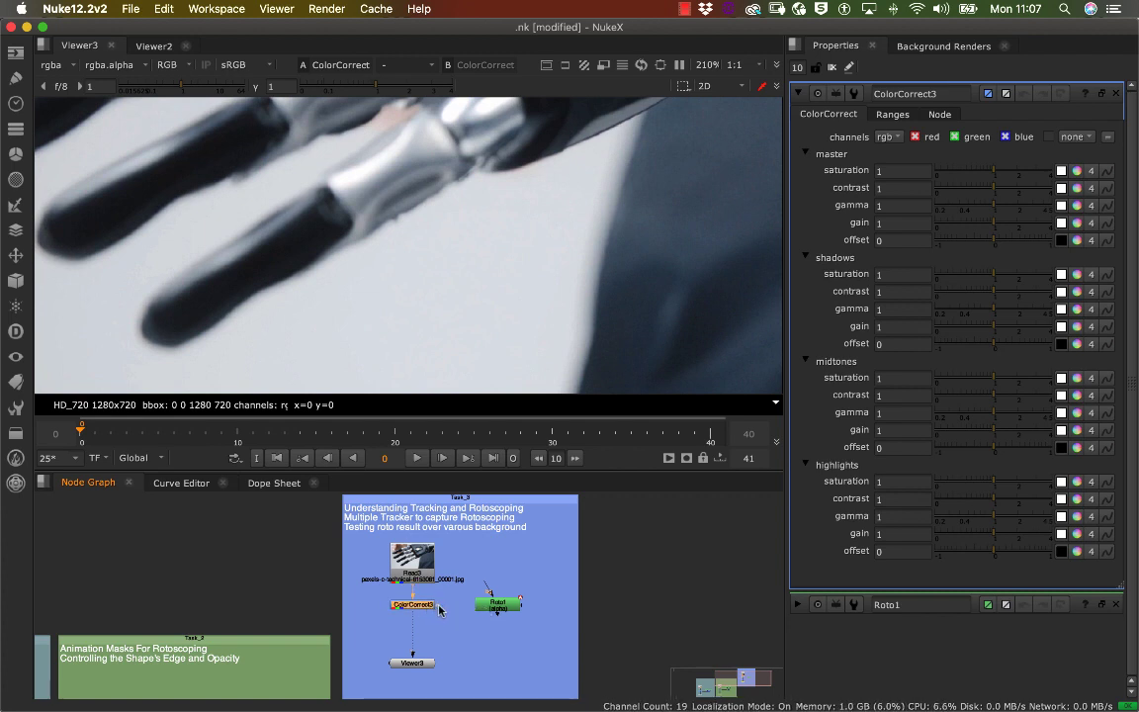
pyautogui.moveTo(435, 613); pyautogui.dragTo(500, 613)
pyautogui.doubleClick(499, 612)
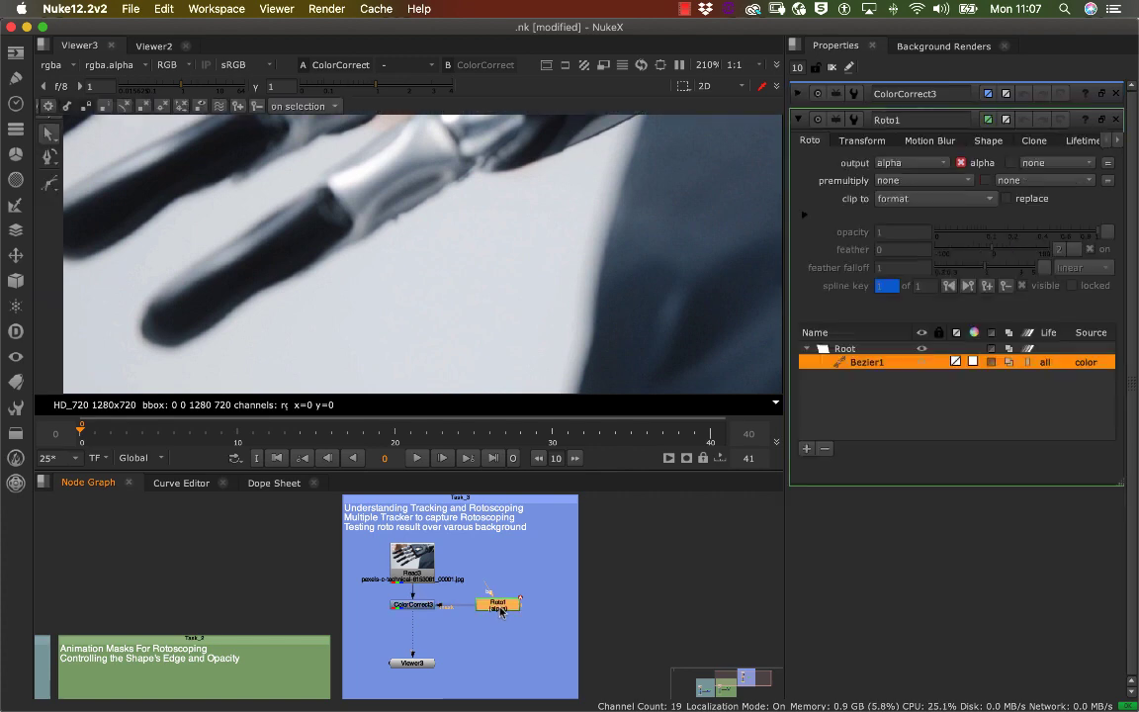
# Set the red channel of ColorCorrect3's master offset to 0.7 and inspect the tinted finger's edges
pyautogui.click(420, 612)
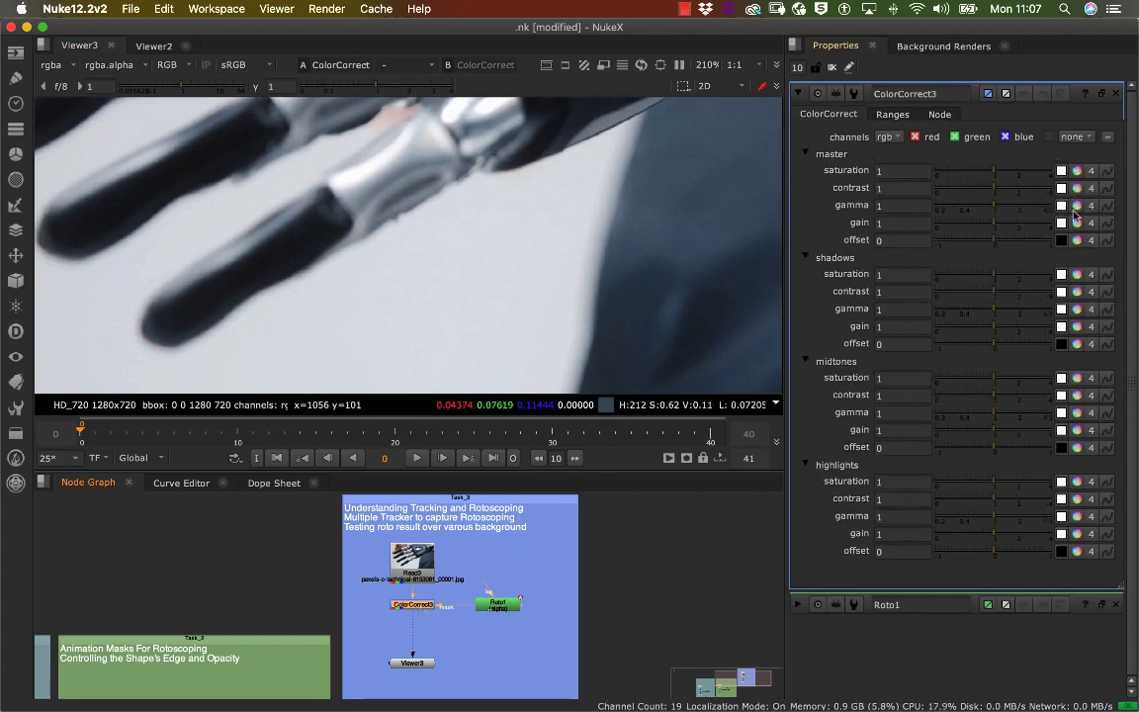
pyautogui.click(1078, 240)
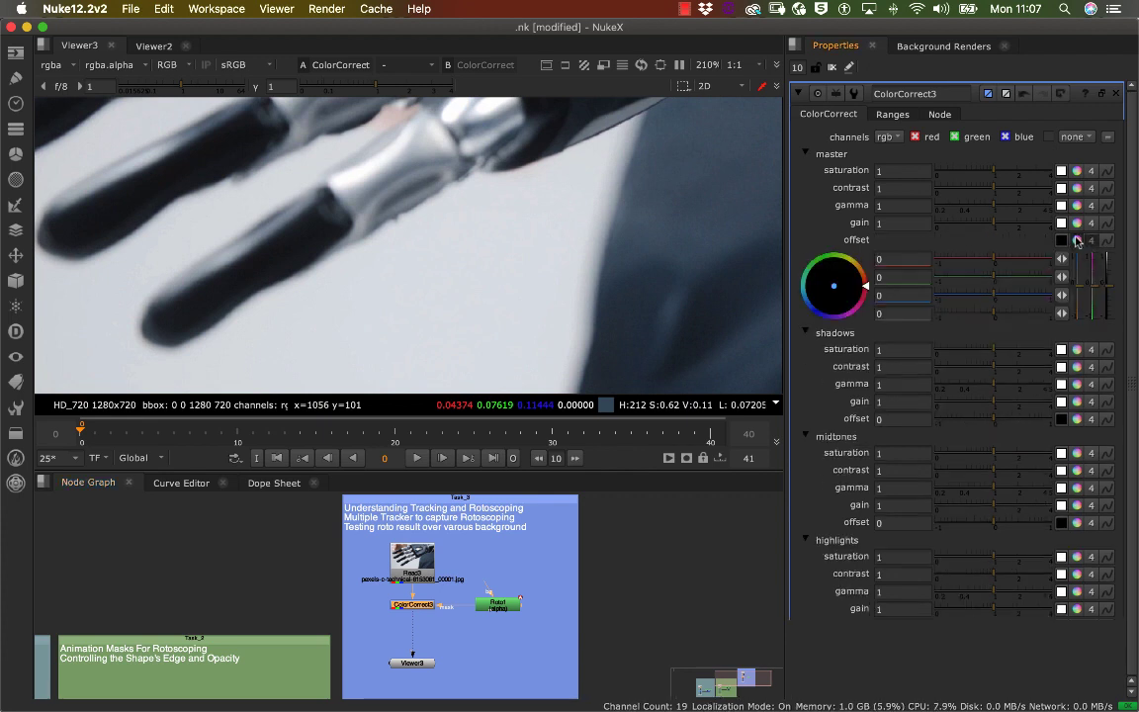
pyautogui.click(1012, 260)
pyautogui.moveTo(1012, 259)
pyautogui.mouseDown()
pyautogui.moveTo(1044, 259)
pyautogui.moveTo(1027, 263)
pyautogui.mouseUp()
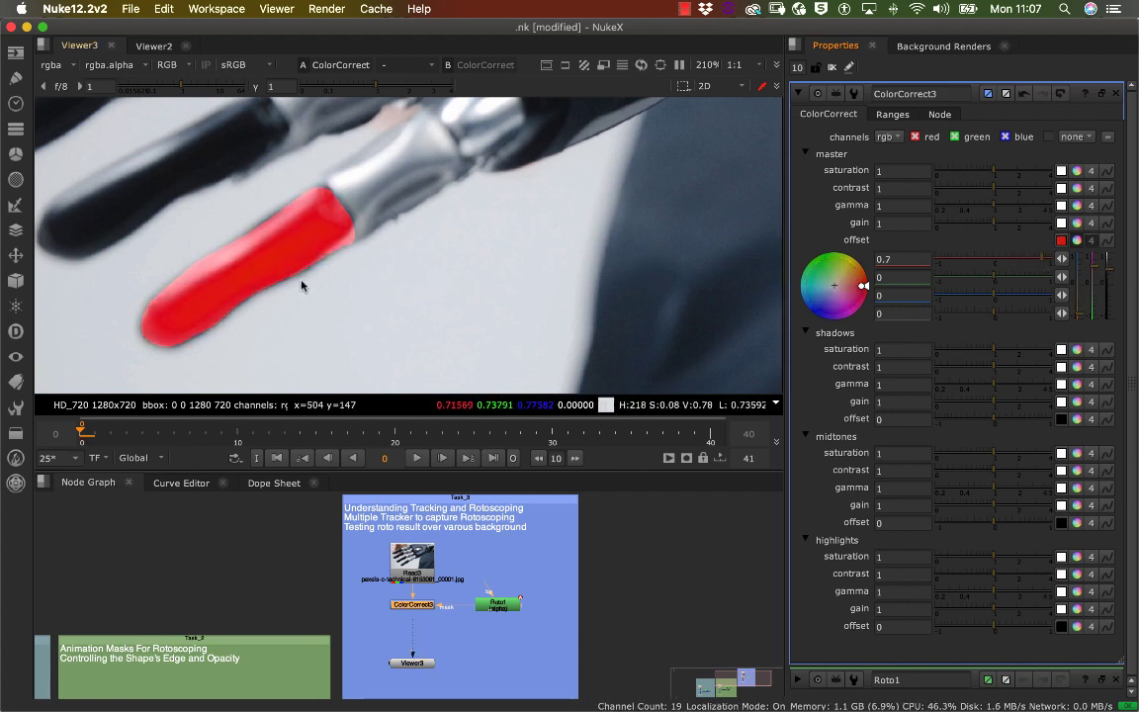
pyautogui.moveTo(271, 251); pyautogui.dragTo(382, 253, button='middle')
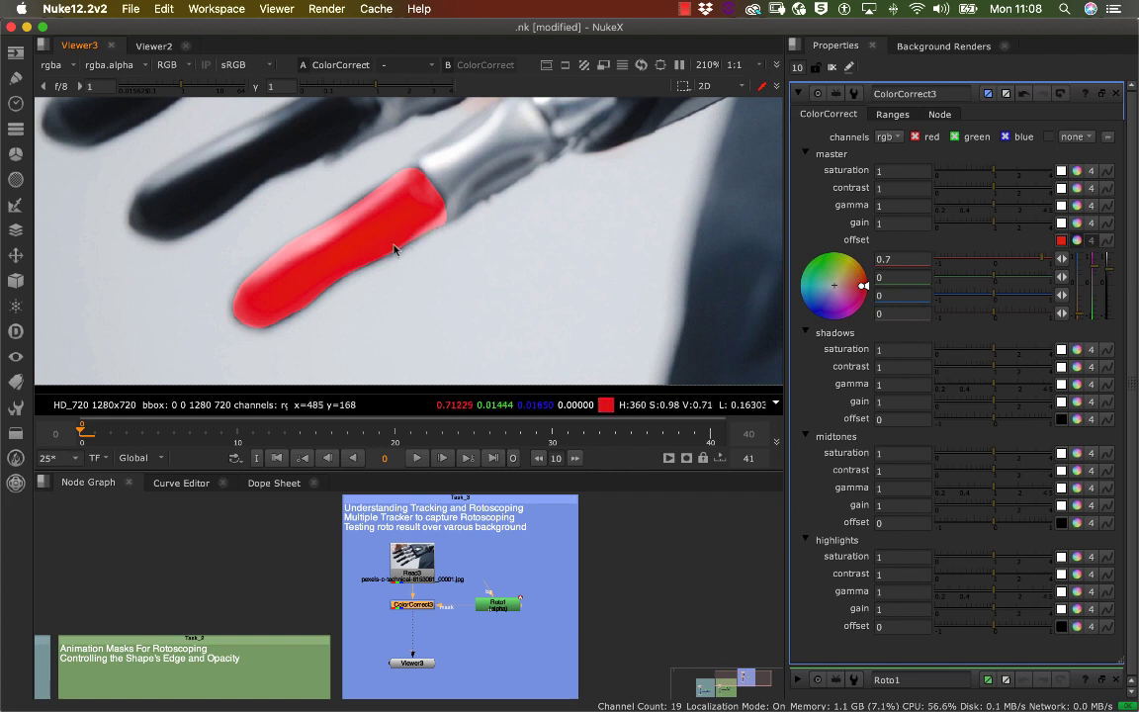
pyautogui.scroll(2, 327, 314)
pyautogui.scroll(2, 341, 287)
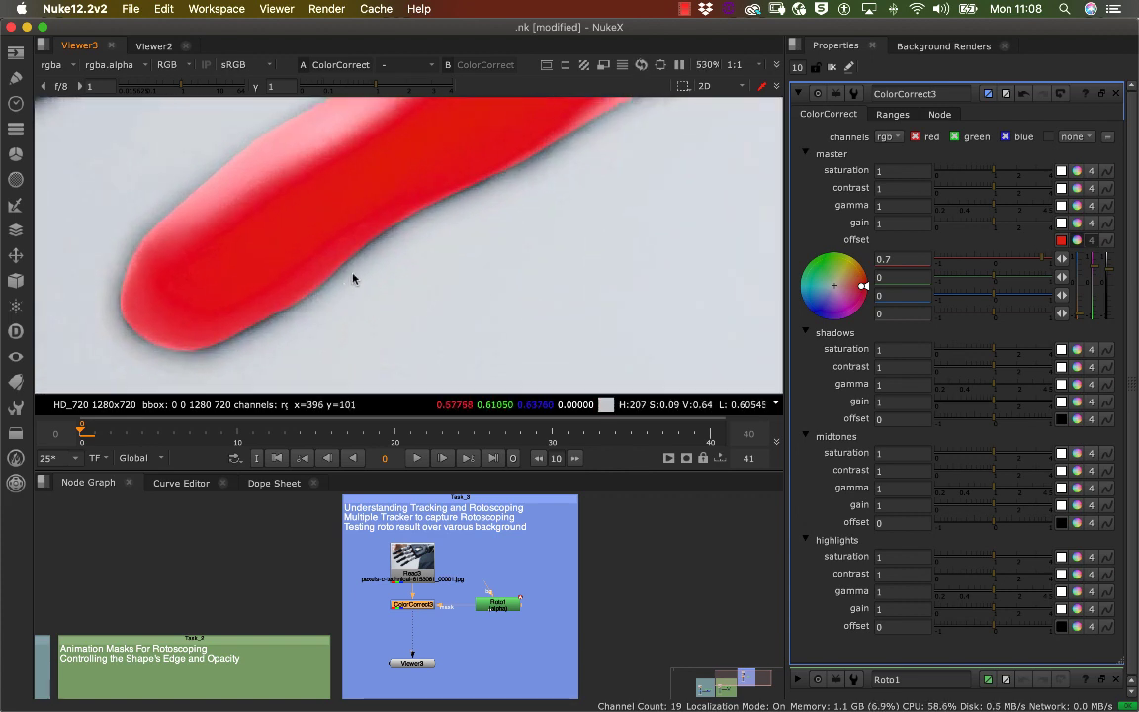
pyautogui.scroll(2, 237, 331)
pyautogui.scroll(-3, 272, 307)
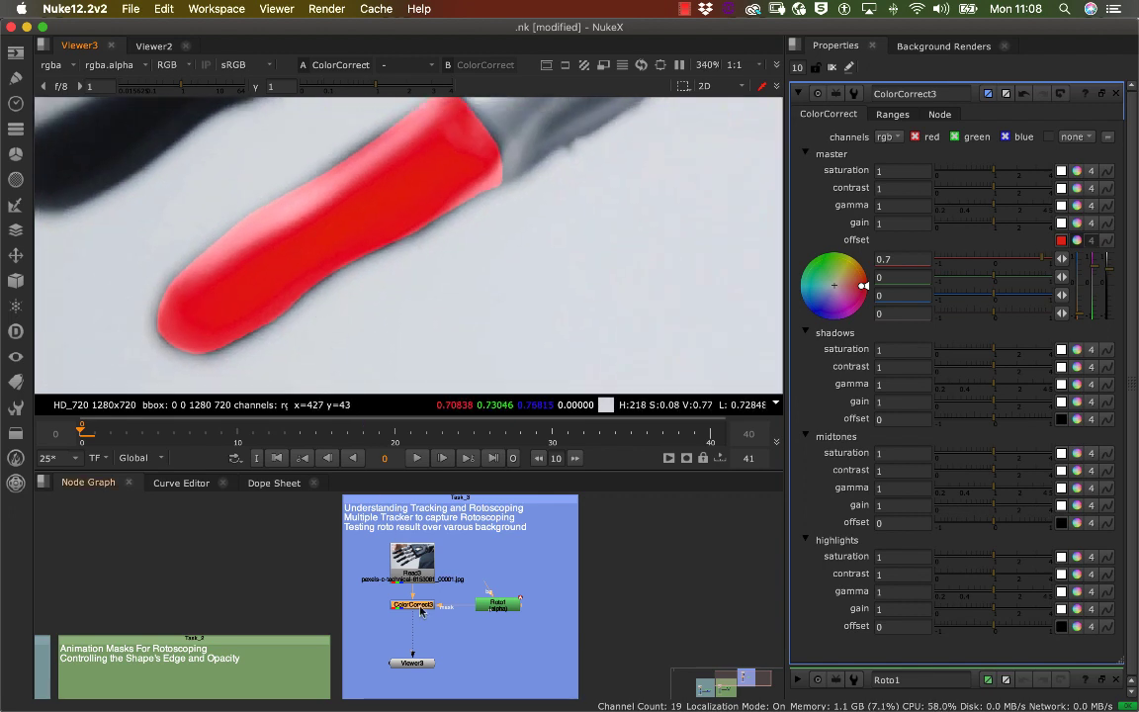
# Space out the ColorCorrect3, Roto1 and Viewer3 nodes in the node graph
pyautogui.moveTo(423, 608); pyautogui.dragTo(516, 613)
pyautogui.doubleClick(511, 607)
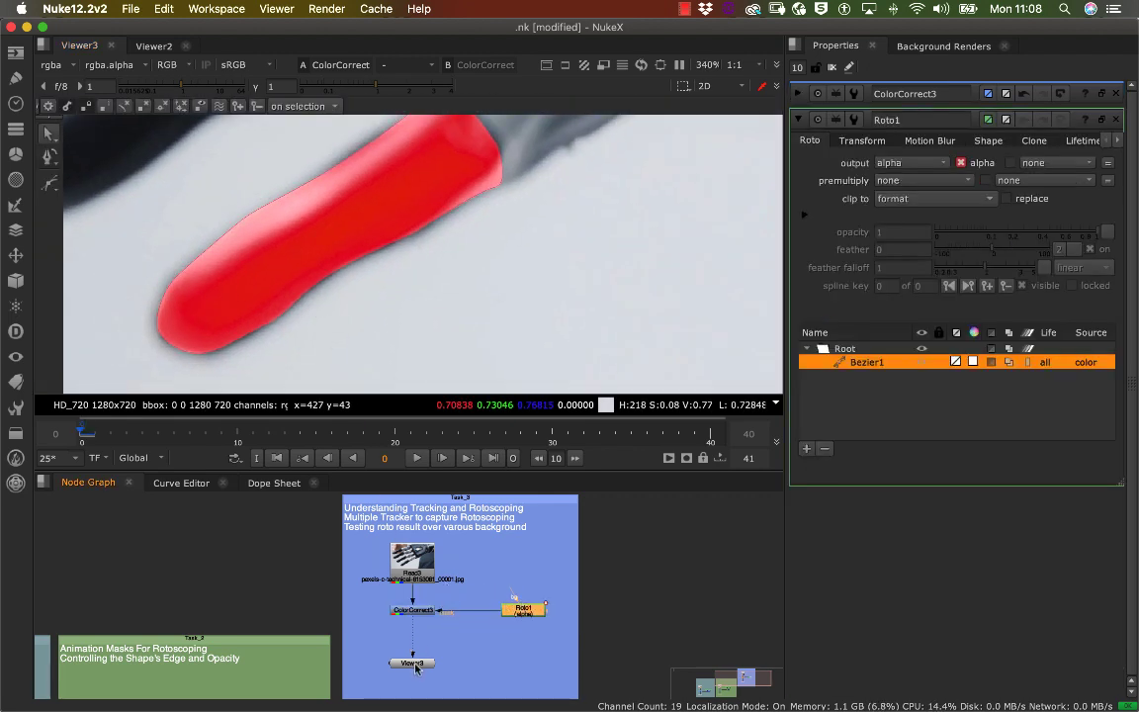
pyautogui.moveTo(415, 669); pyautogui.dragTo(415, 677)
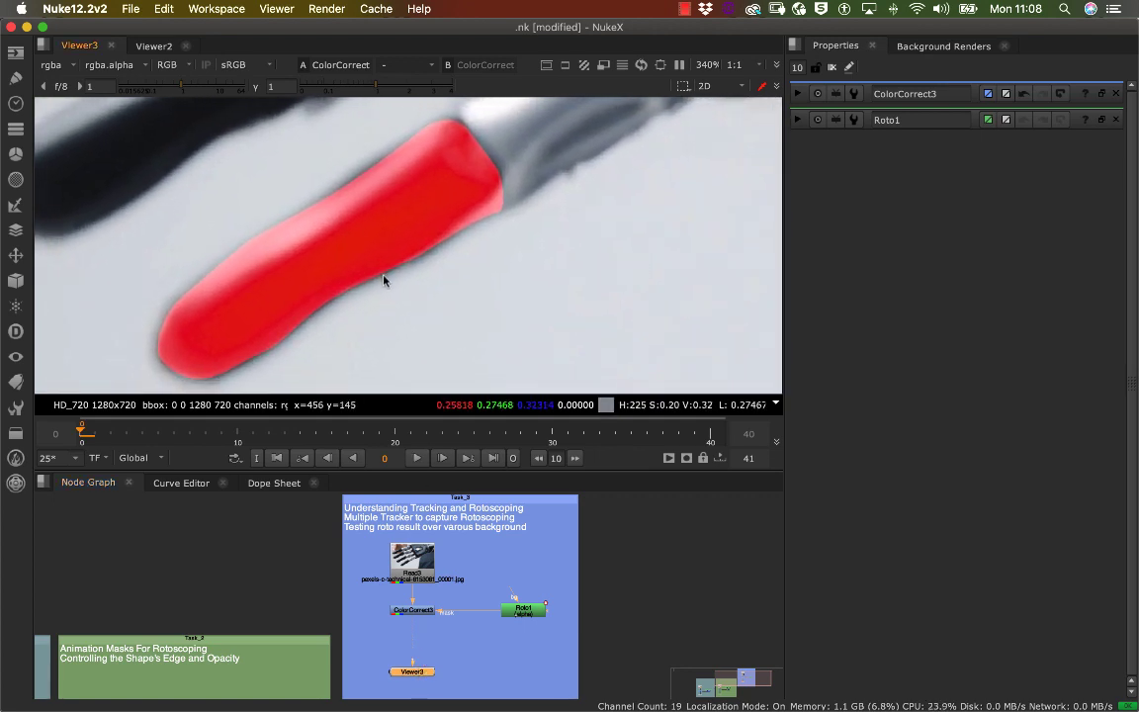
pyautogui.moveTo(383, 275); pyautogui.dragTo(352, 243, button='middle')
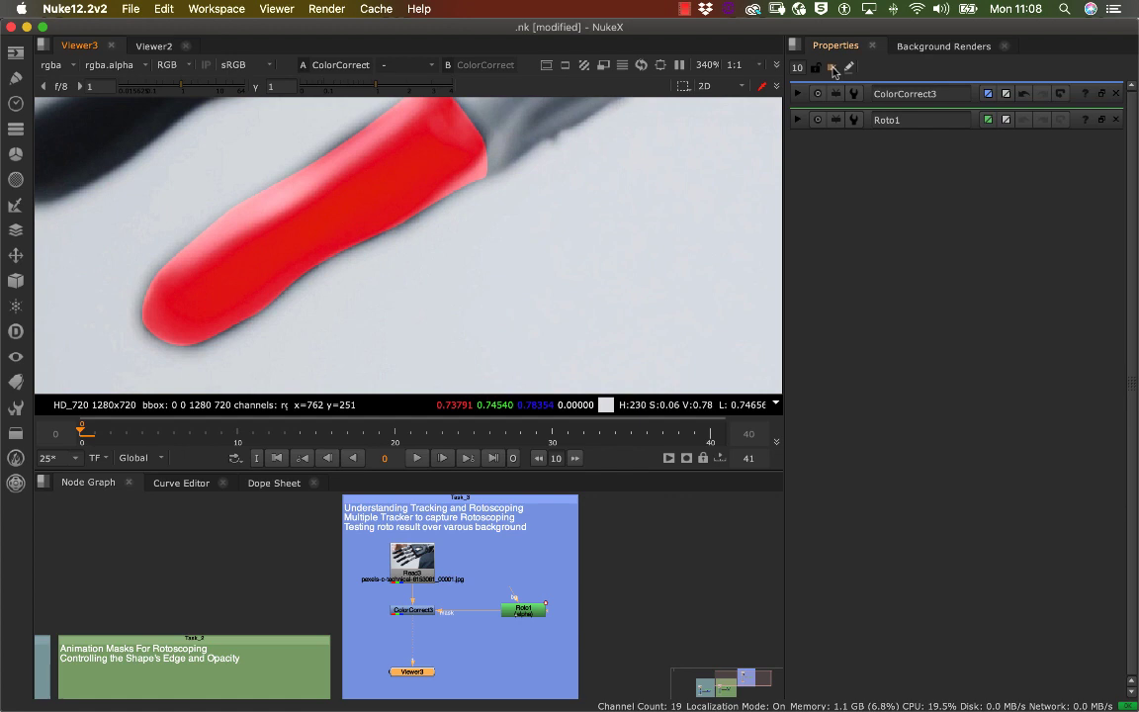
# Open Roto1, select the Bezier1 shape and adjust the points and tangents along the finger's underside to match its edge
pyautogui.doubleClick(523, 609)
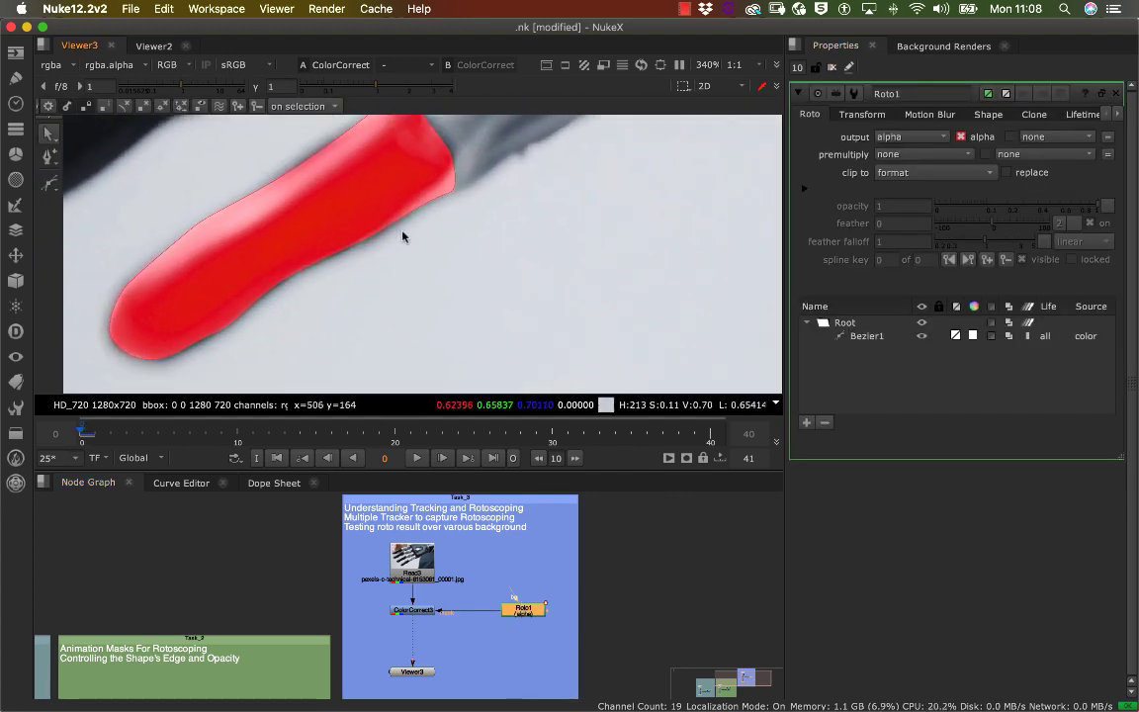
pyautogui.click(394, 224)
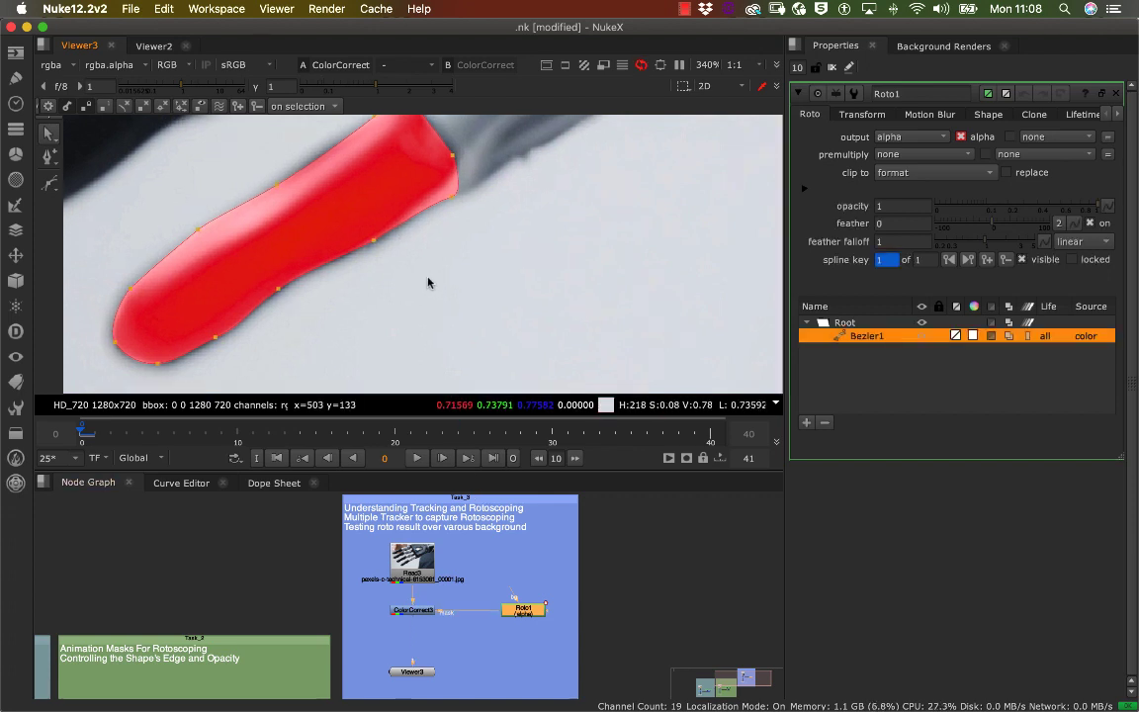
pyautogui.scroll(3, 428, 283)
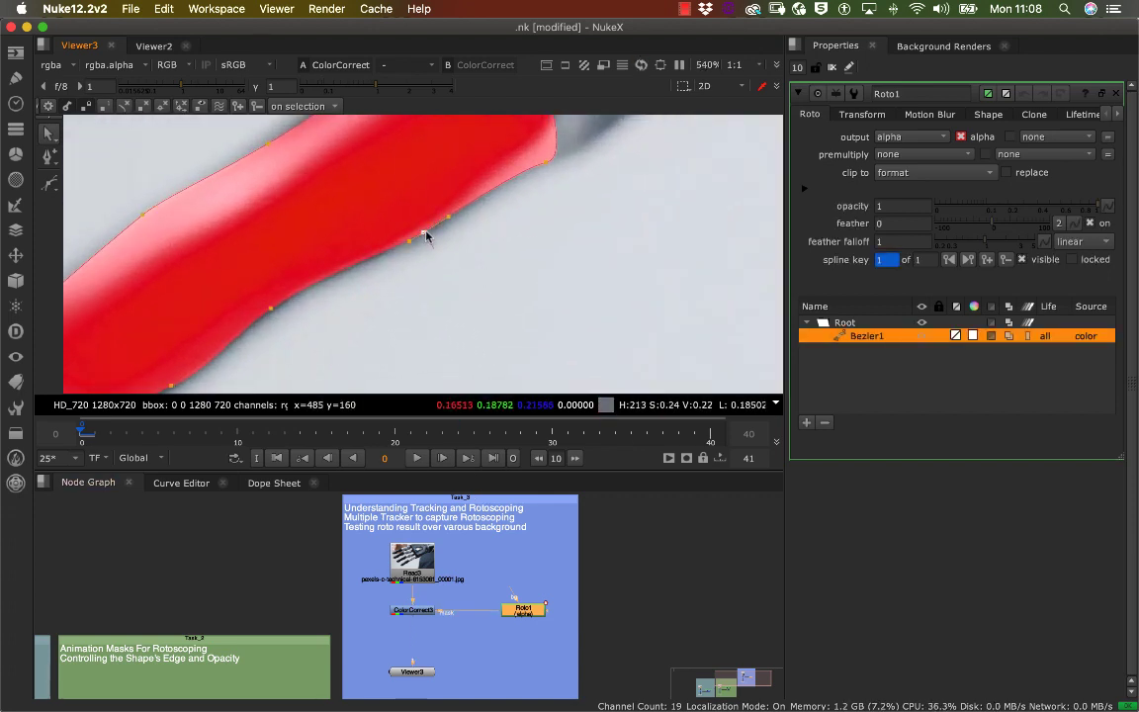
pyautogui.moveTo(424, 233); pyautogui.dragTo(428, 237)
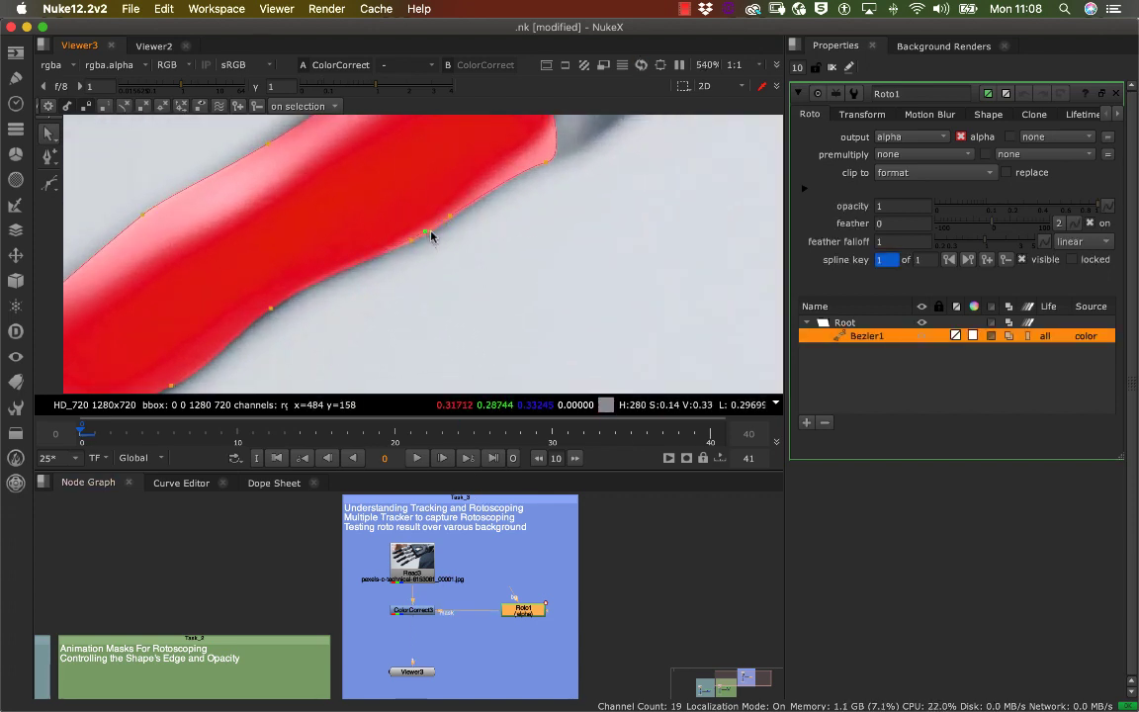
pyautogui.moveTo(423, 231); pyautogui.dragTo(547, 211, button='middle')
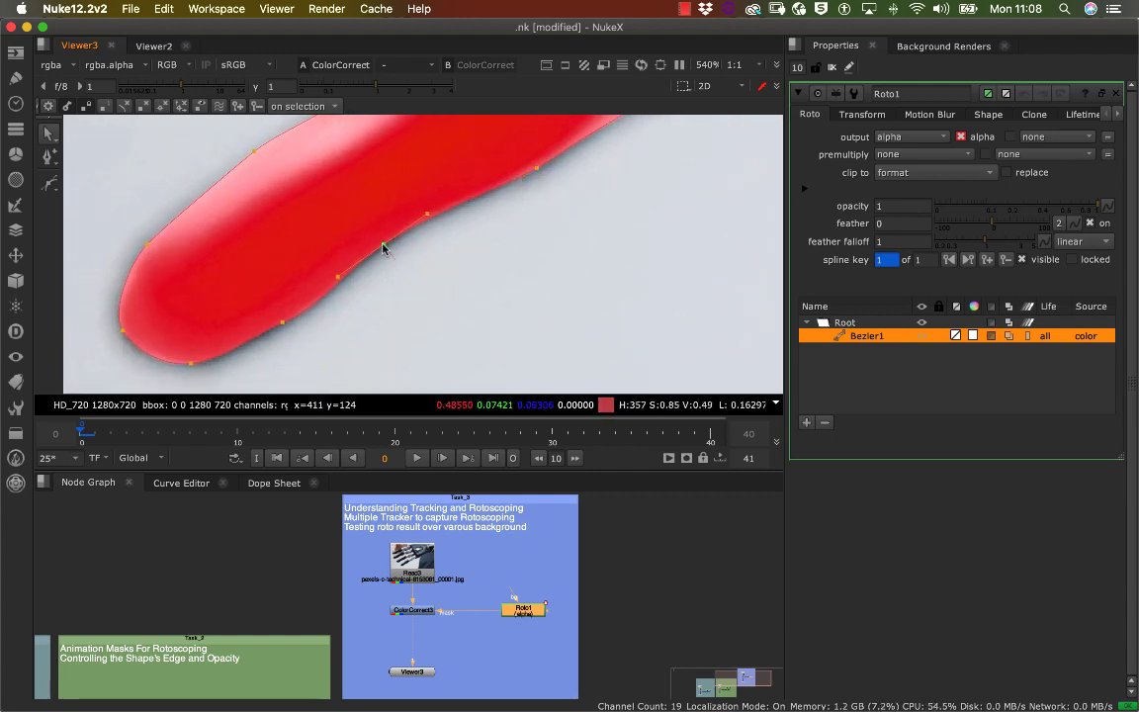
pyautogui.moveTo(384, 247); pyautogui.dragTo(403, 238)
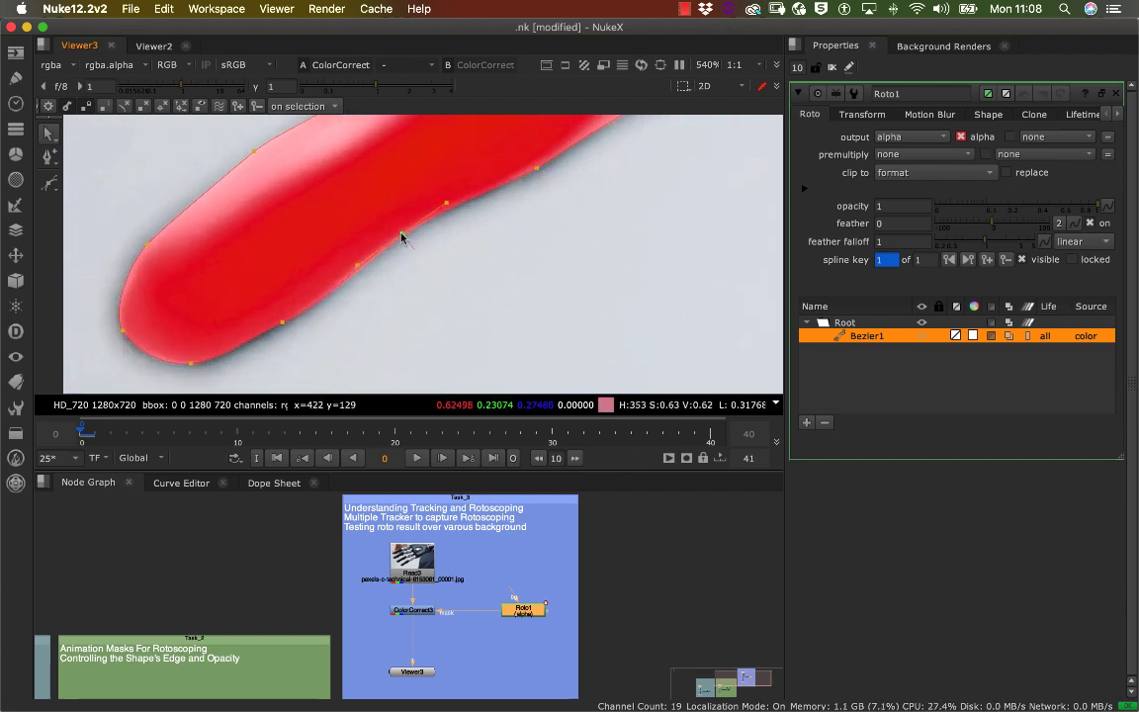
pyautogui.moveTo(446, 203); pyautogui.dragTo(449, 208)
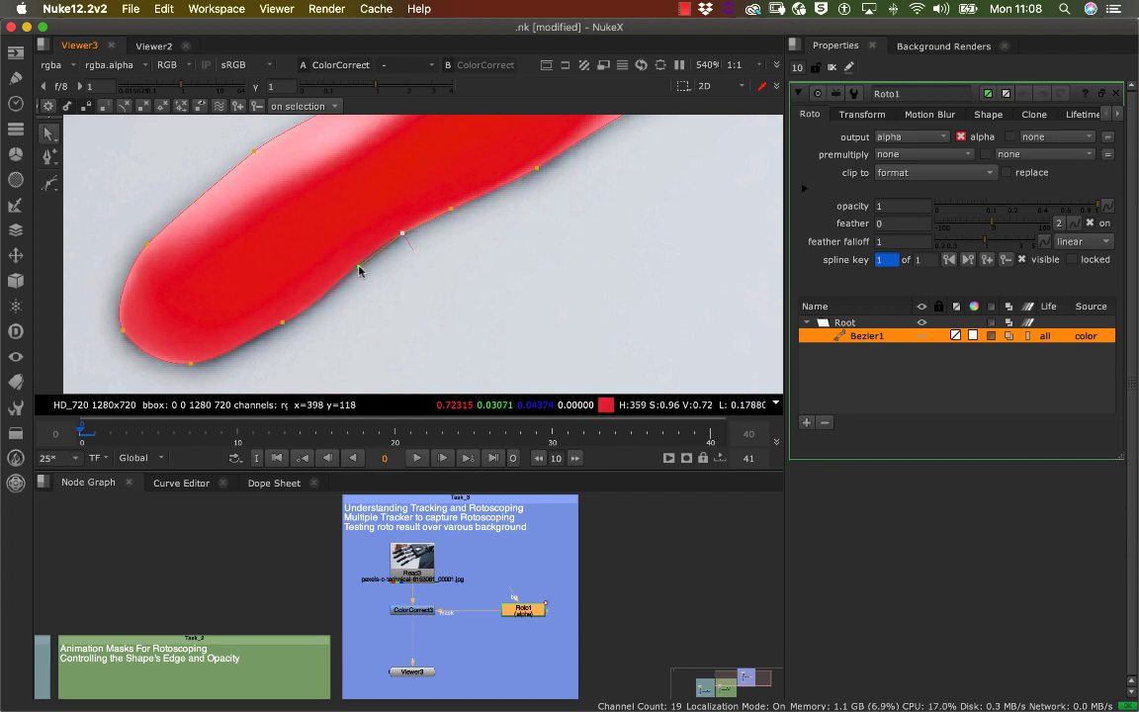
pyautogui.moveTo(358, 265)
pyautogui.mouseDown()
pyautogui.moveTo(352, 228)
pyautogui.moveTo(359, 267)
pyautogui.mouseUp()
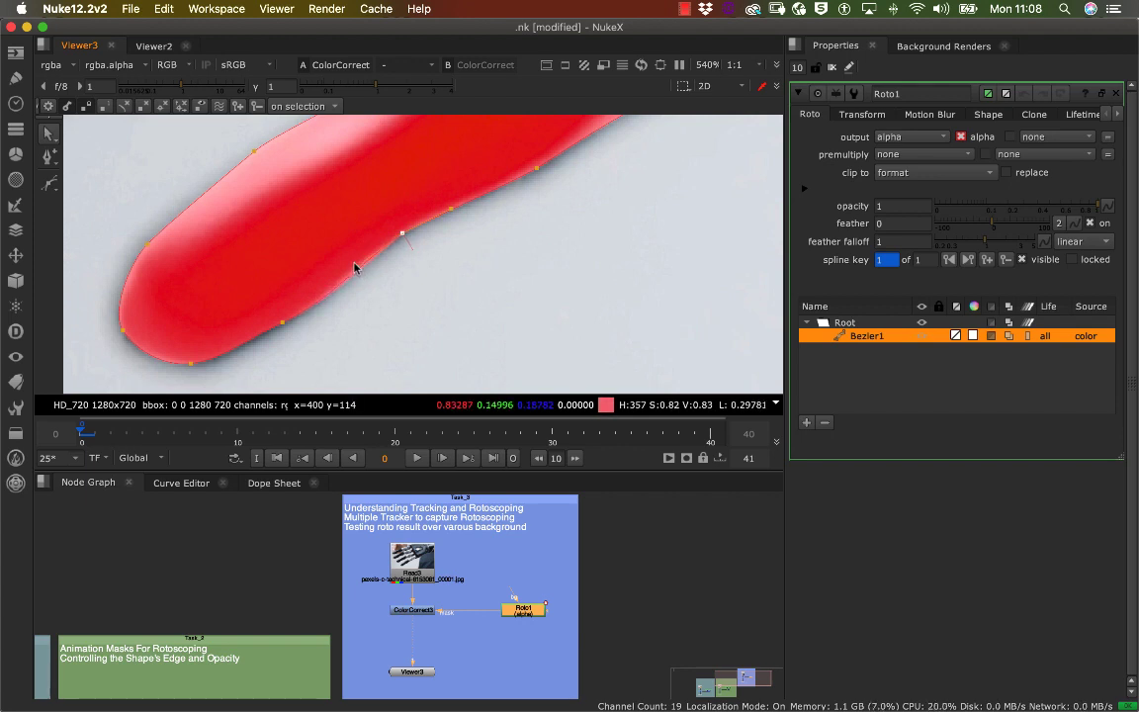
pyautogui.moveTo(400, 234); pyautogui.dragTo(397, 238)
# Refine the Bezier1 points around the rounded fingertip, from its underside to the start of the upper edge
pyautogui.click(281, 325)
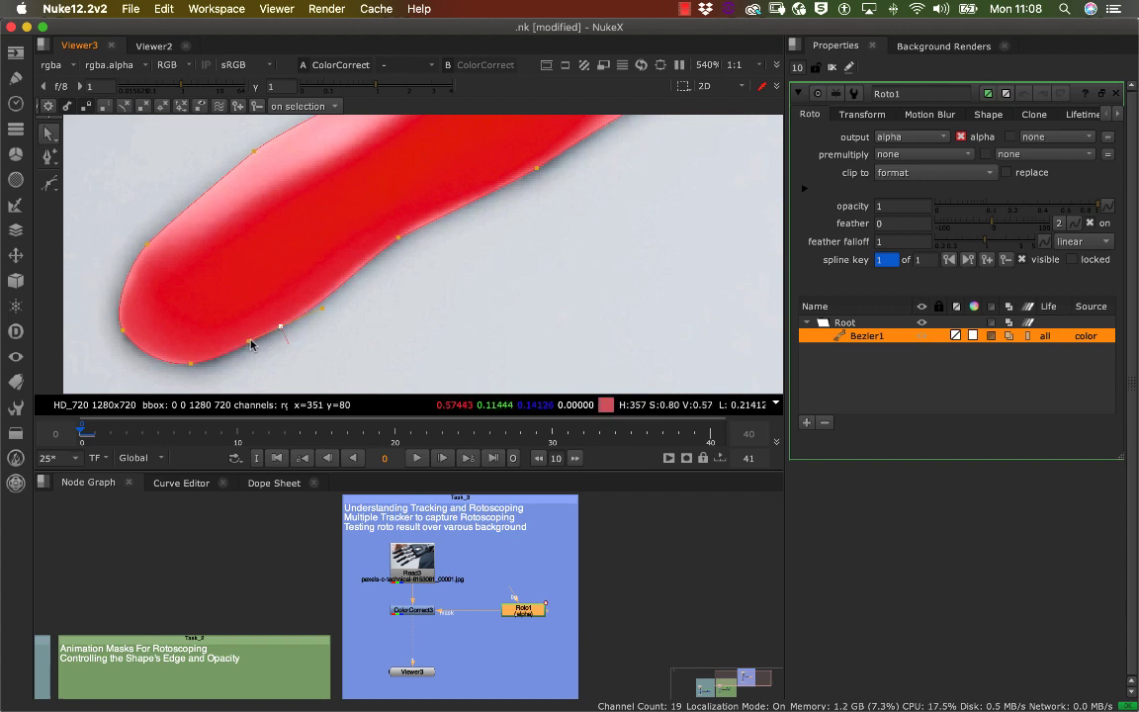
pyautogui.click(189, 367)
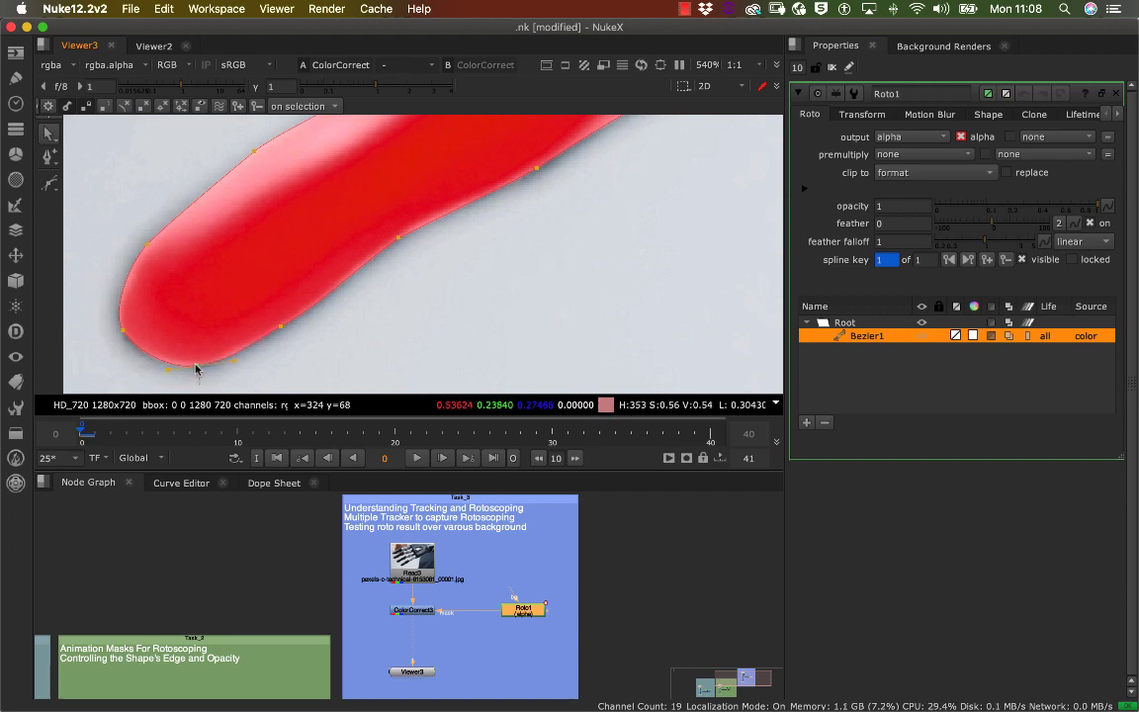
pyautogui.click(121, 333)
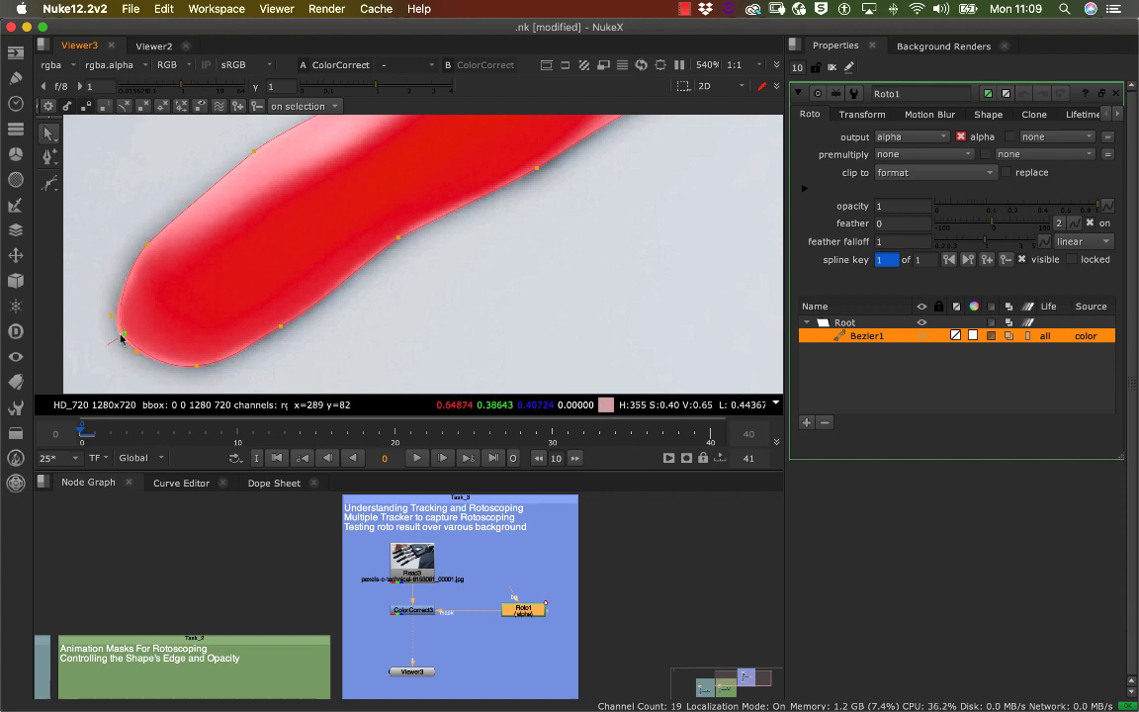
pyautogui.moveTo(148, 243); pyautogui.dragTo(154, 244)
# Reposition the upper-edge Bezier point near the finger's joint and adjust its tangent so the red tint follows the contour
pyautogui.moveTo(154, 244); pyautogui.dragTo(57, 352, button='middle')
pyautogui.hscroll(4, 168, 249)
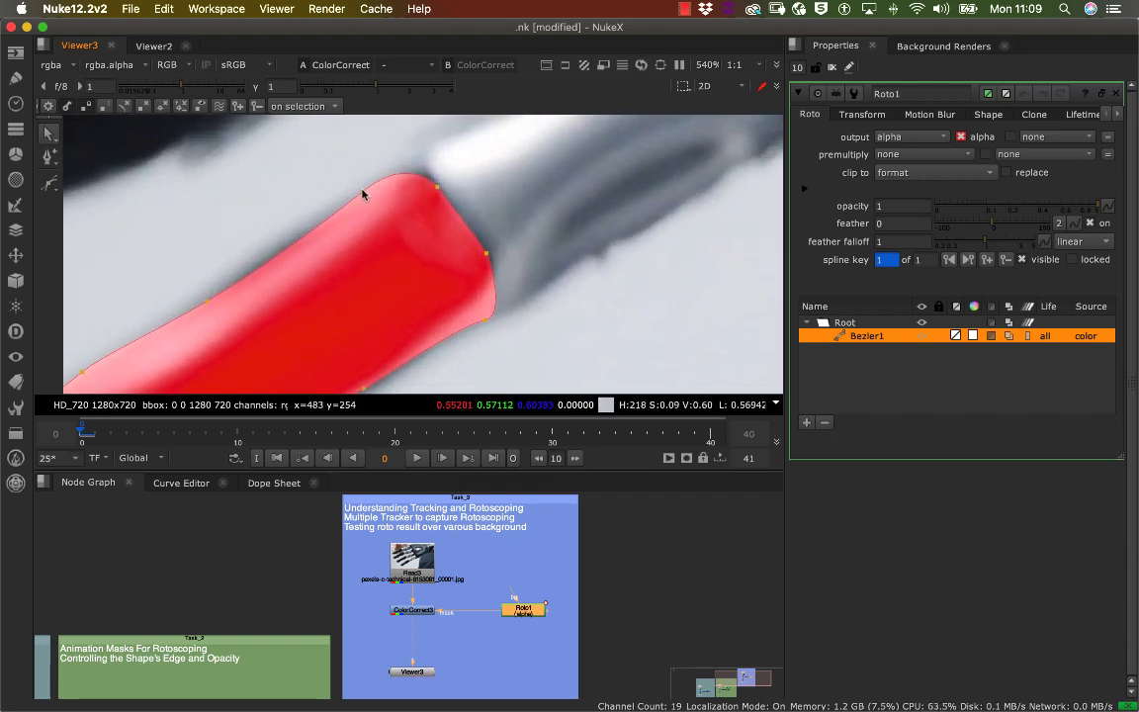
pyautogui.keyDown('alt'); pyautogui.keyDown('super'); pyautogui.click(359, 190); pyautogui.keyUp('super'); pyautogui.keyUp('alt')
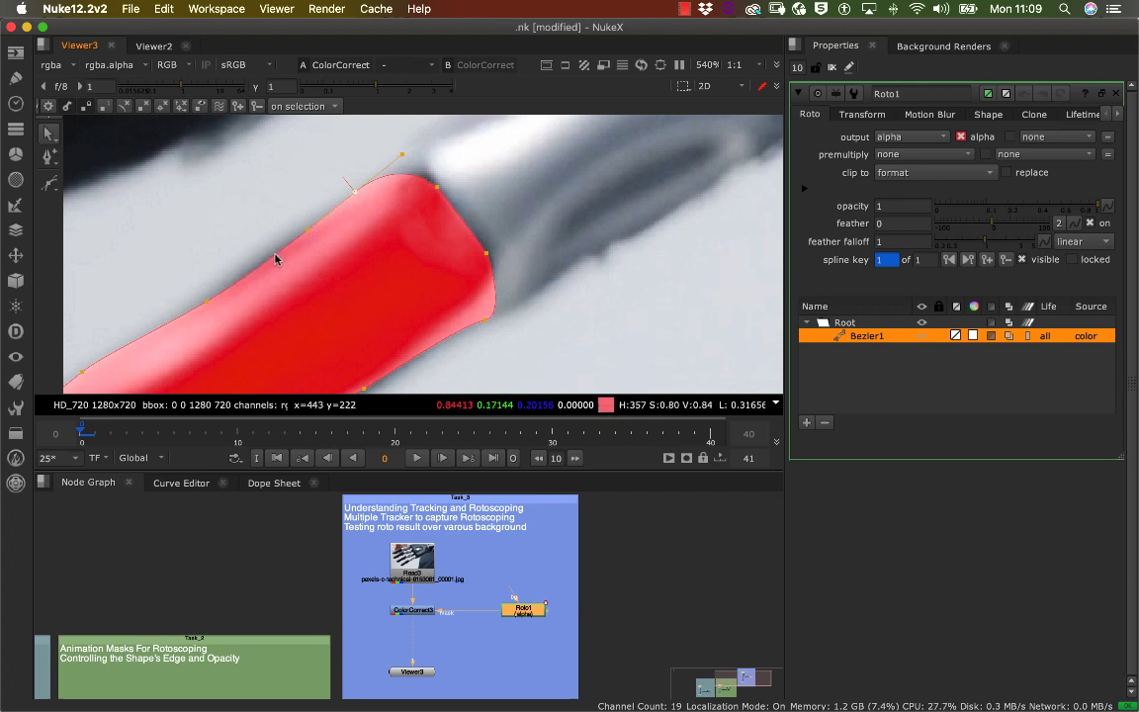
pyautogui.moveTo(307, 227); pyautogui.dragTo(301, 225)
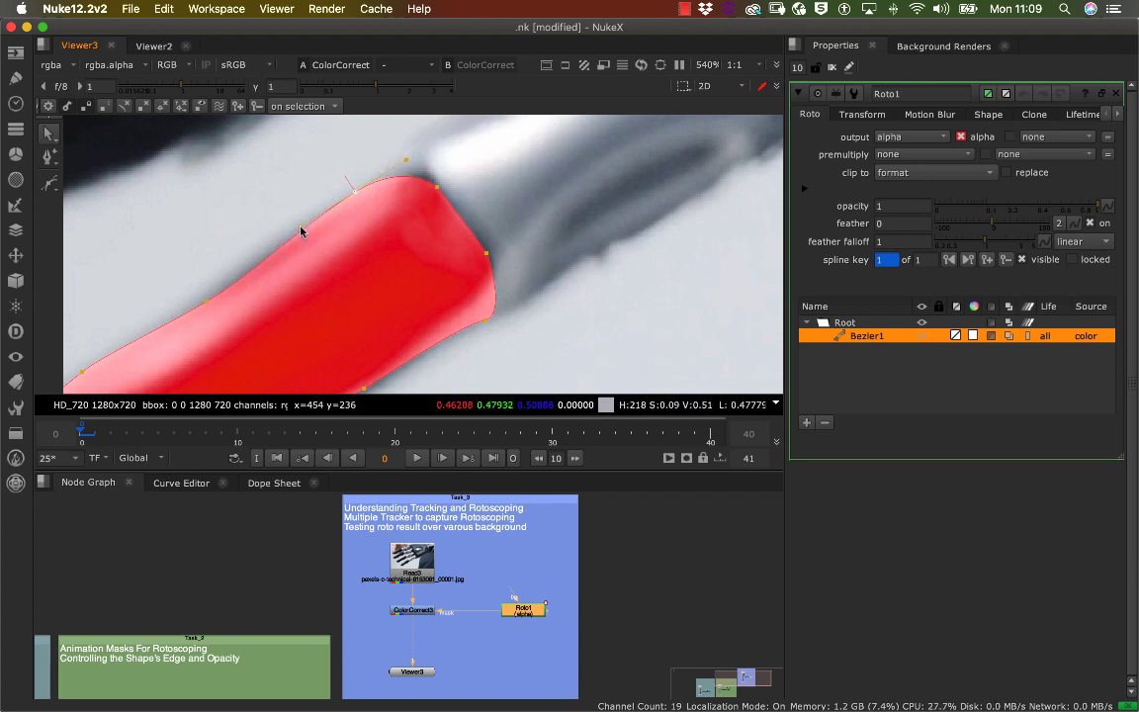
pyautogui.moveTo(355, 191); pyautogui.dragTo(317, 214)
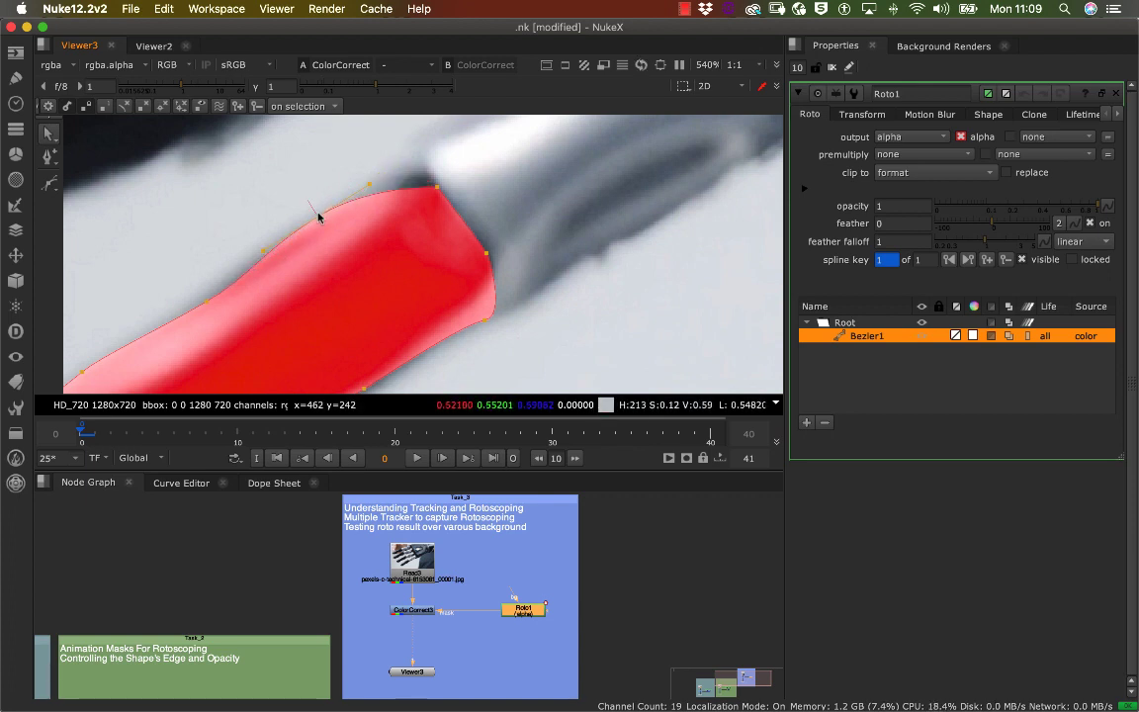
pyautogui.moveTo(338, 201); pyautogui.dragTo(364, 180, button='middle')
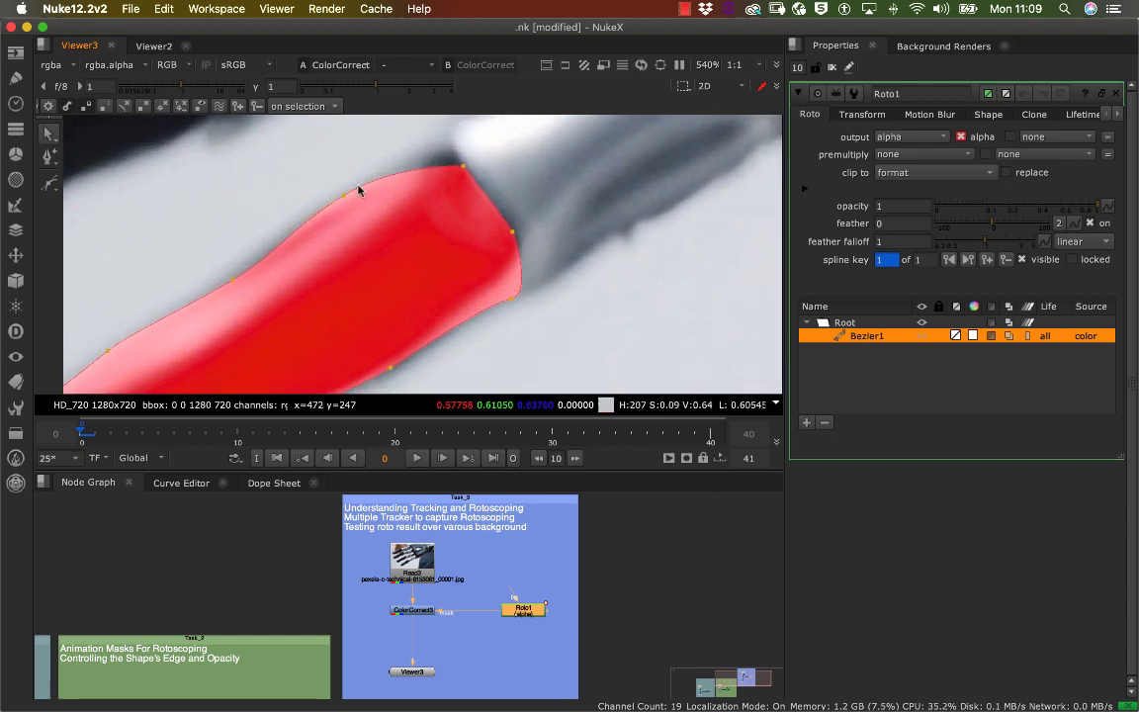
pyautogui.moveTo(347, 199); pyautogui.dragTo(385, 175)
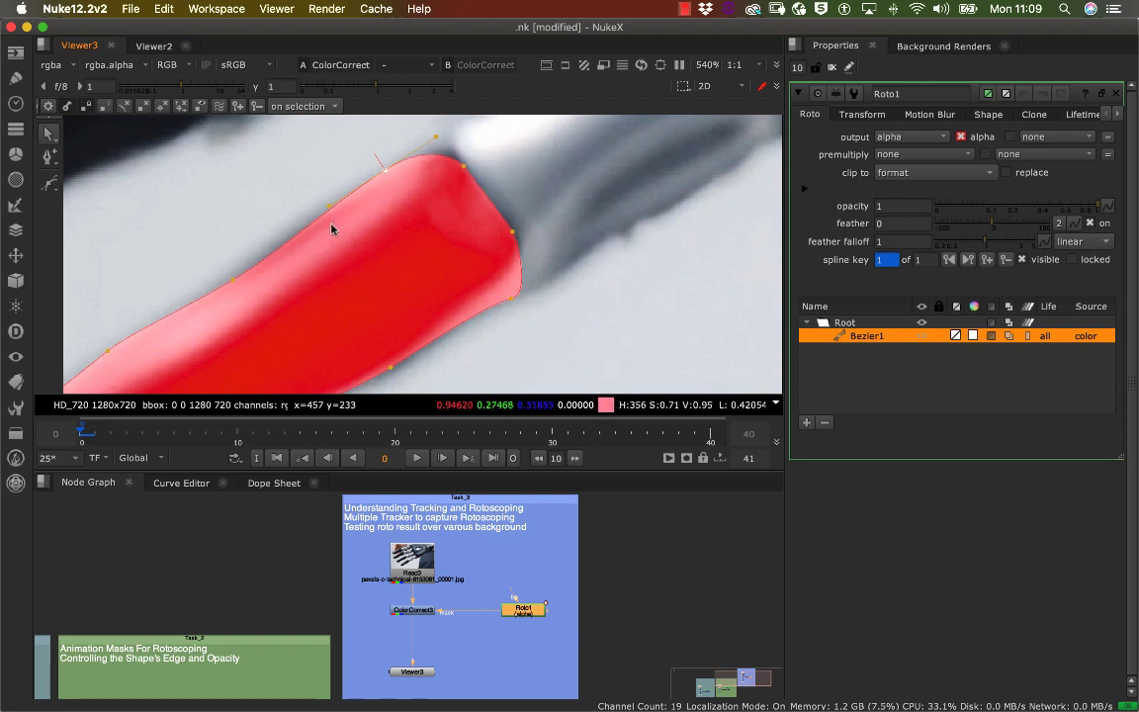
pyautogui.scroll(2, 333, 233)
pyautogui.scroll(-6, 375, 287)
pyautogui.scroll(1, 334, 306)
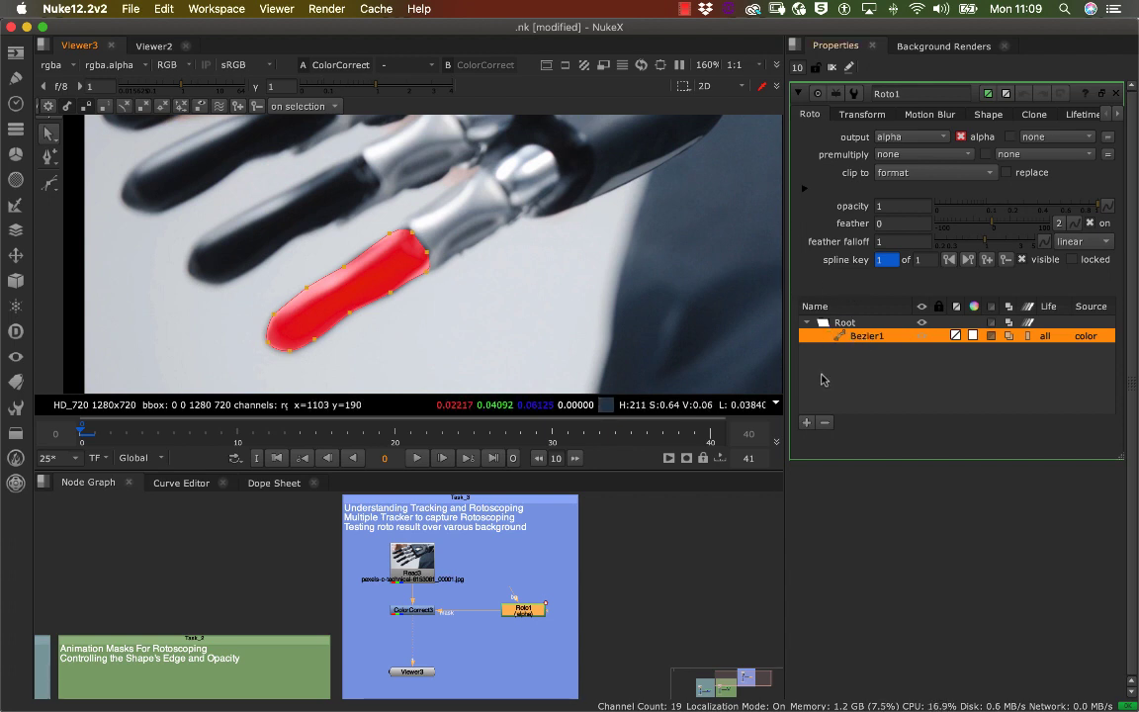
# Add a layer named Pinky_Finger under Root in Roto1 and move the Bezier1 shape into it
pyautogui.click(808, 422)
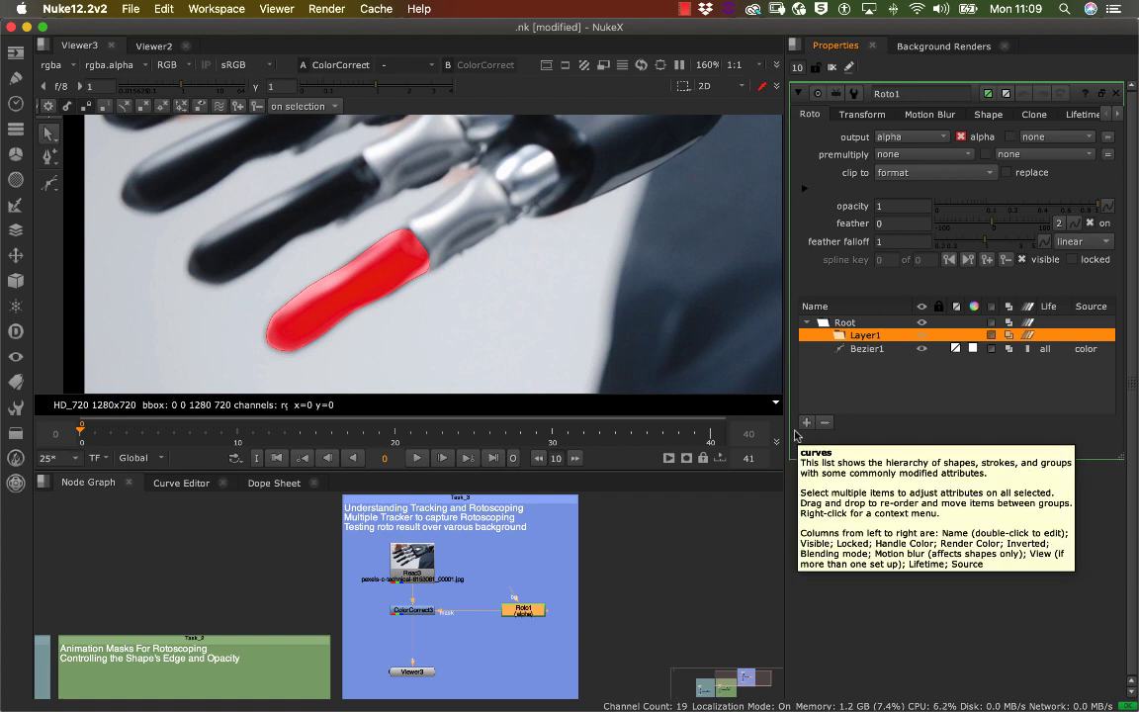
pyautogui.doubleClick(856, 336)
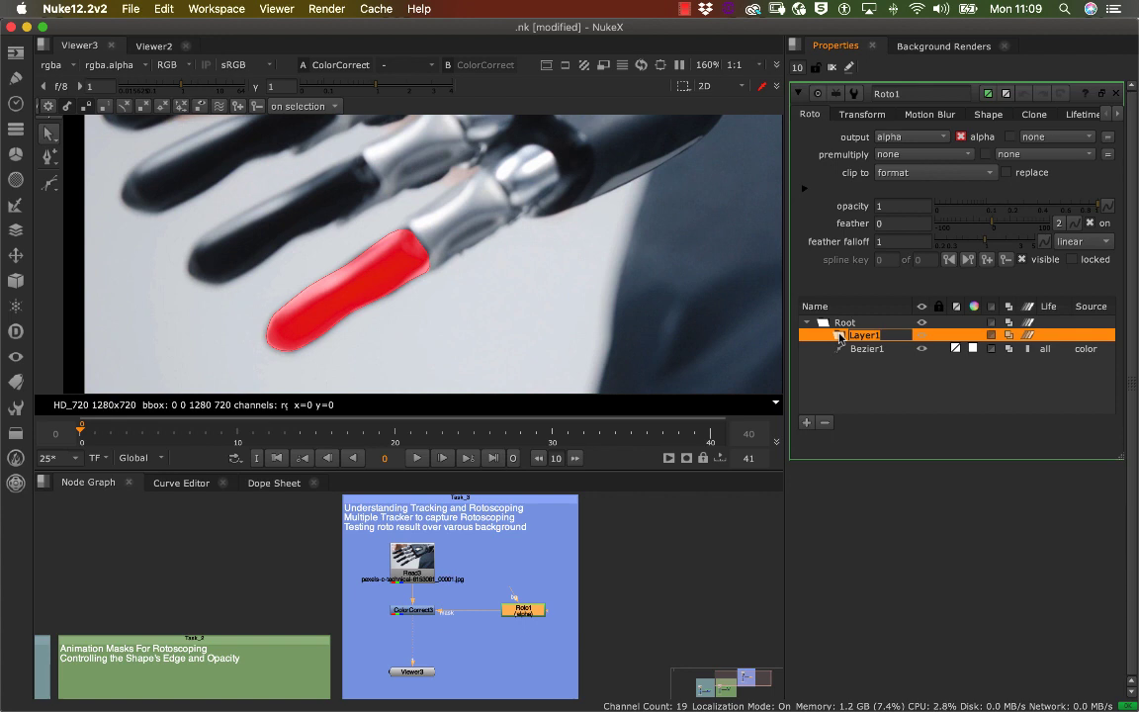
pyautogui.write('L')
pyautogui.click(848, 368)
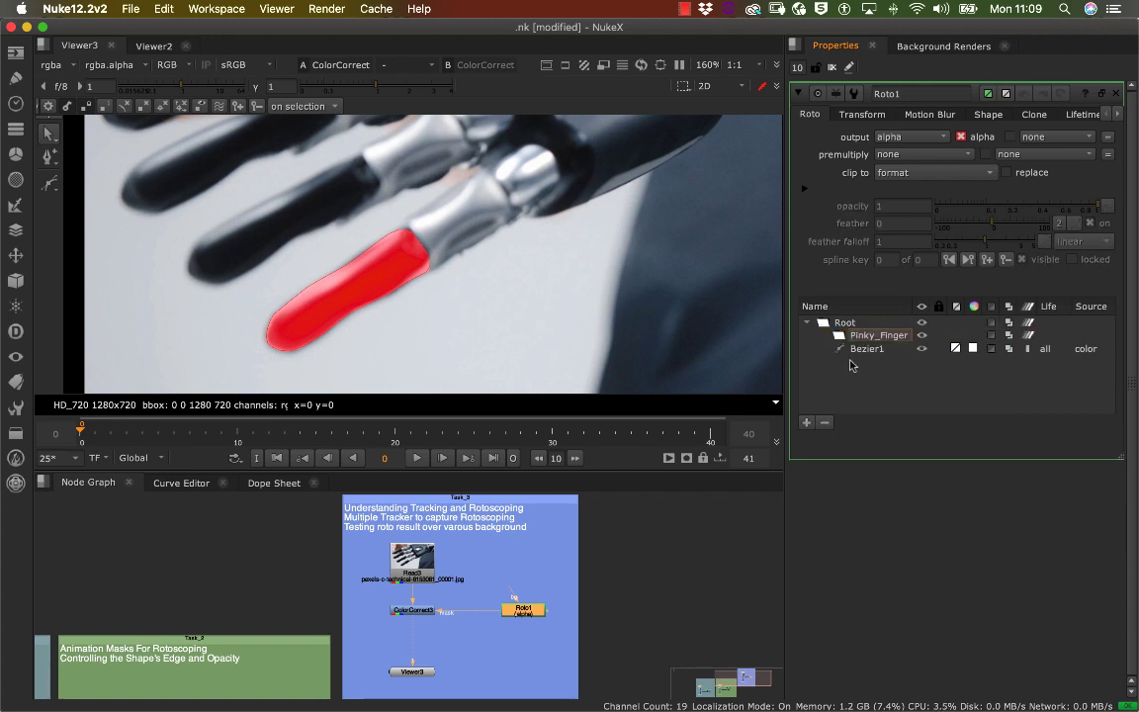
pyautogui.click(851, 350)
pyautogui.moveTo(851, 350); pyautogui.dragTo(867, 339)
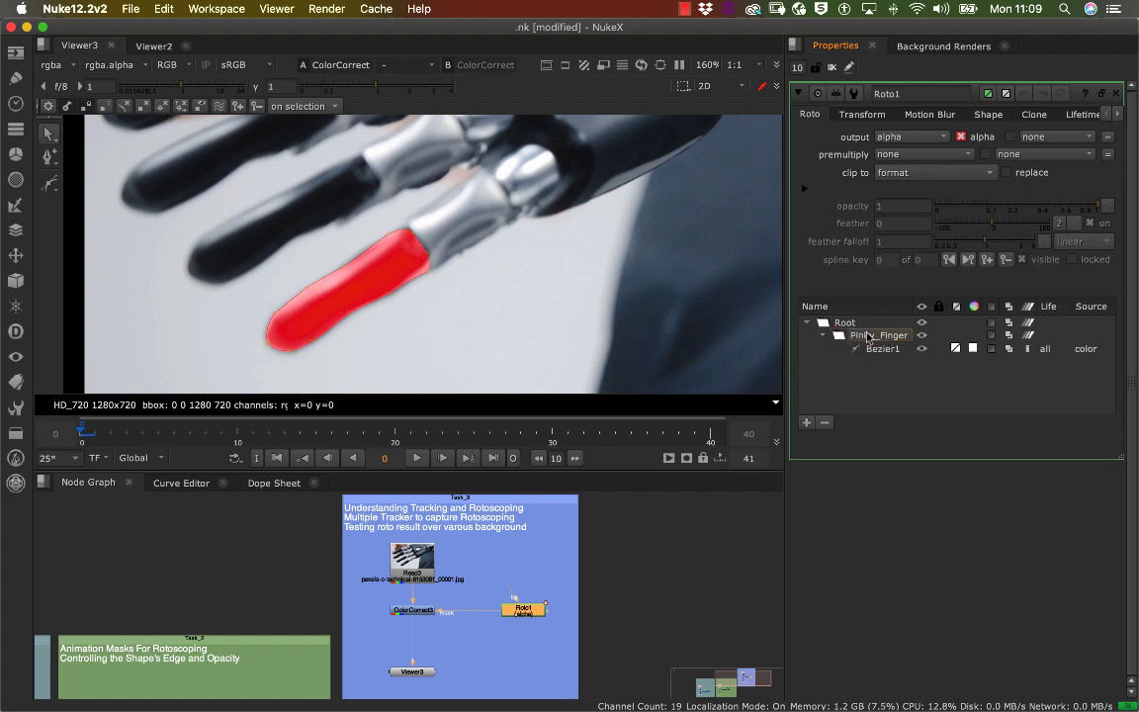
# Rename the Bezier1 shape inside the Pinky_Finger layer with a name beginning "Tip_Fin"
pyautogui.click(879, 350)
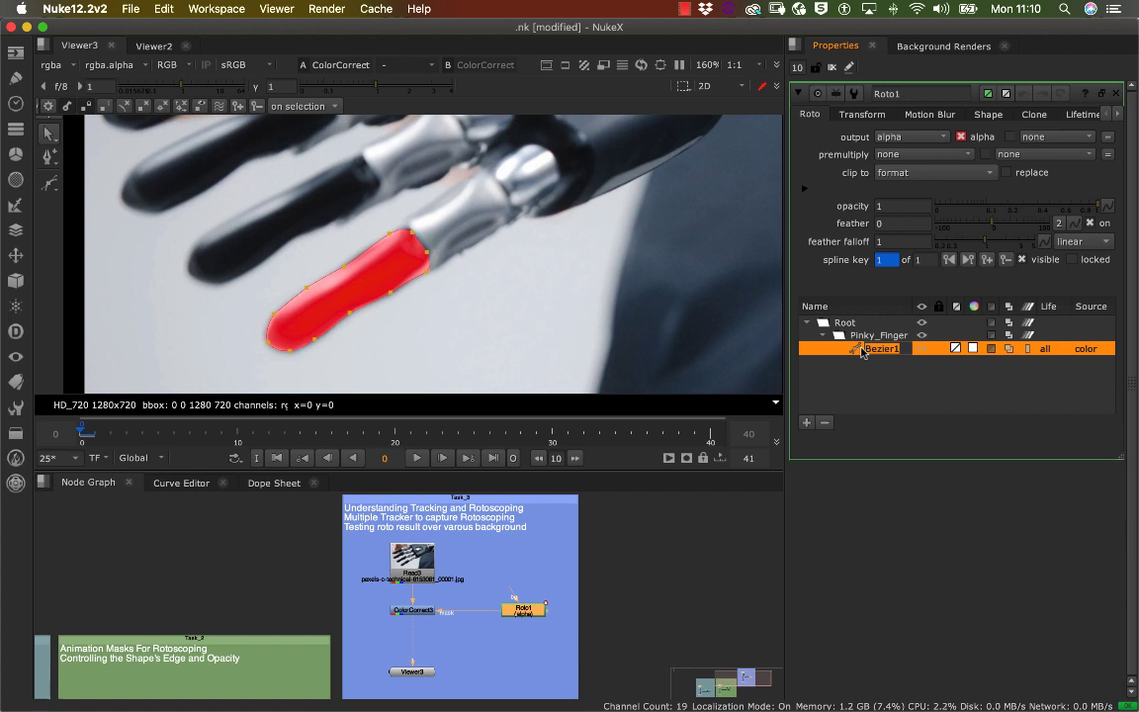
pyautogui.write('Tip_Fin...')
pyautogui.click(896, 370)
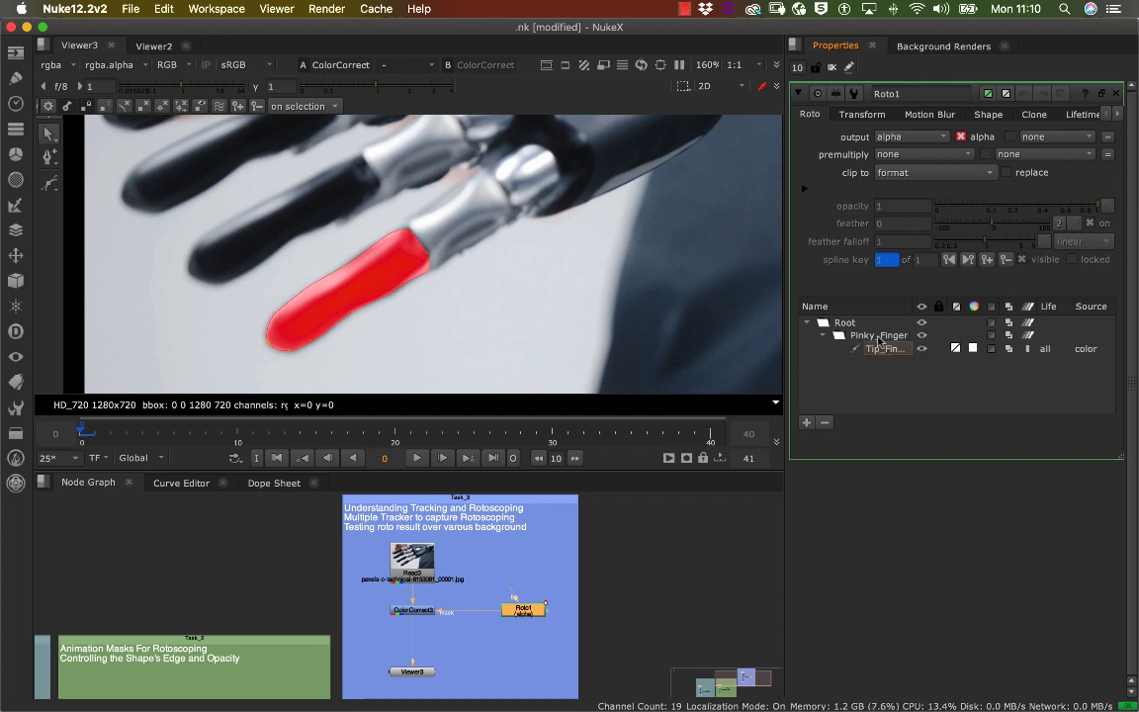
# Pull the feather outward from the Tip_Fin shape's underside point near the joint and from its lower corner at the joint
pyautogui.click(874, 346)
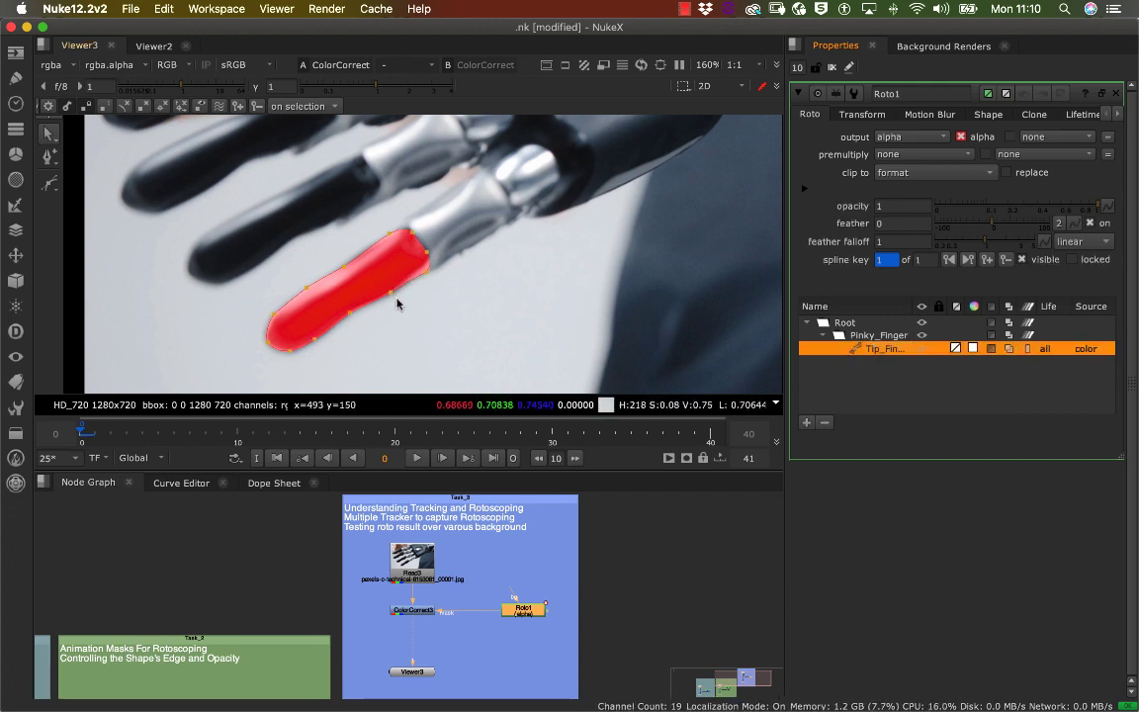
pyautogui.moveTo(403, 312); pyautogui.dragTo(451, 290, button='middle')
pyautogui.scroll(6, 451, 290)
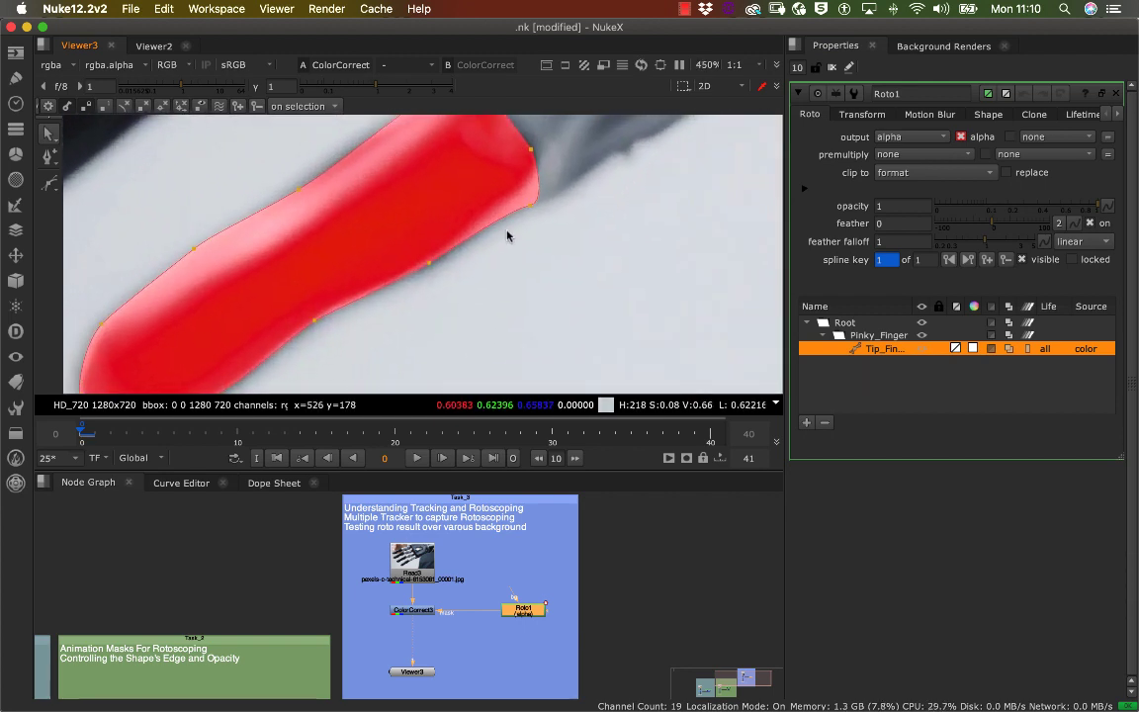
pyautogui.click(457, 257)
pyautogui.scroll(5, 471, 264)
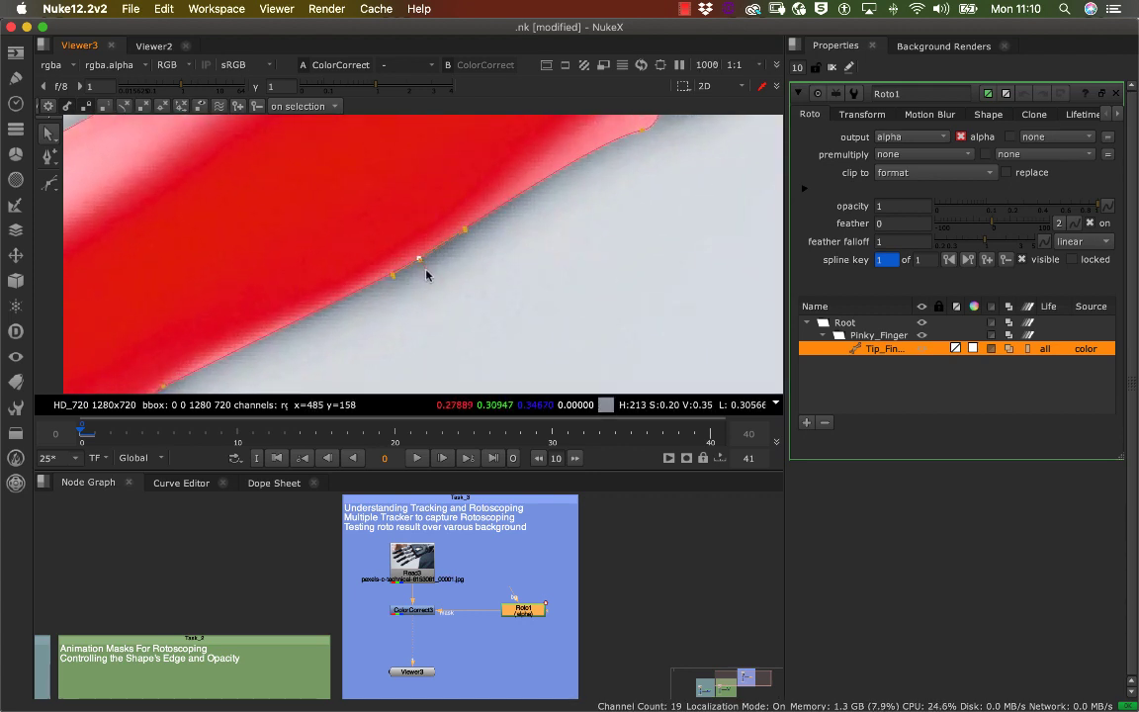
pyautogui.moveTo(431, 282); pyautogui.dragTo(434, 287)
pyautogui.moveTo(545, 255); pyautogui.dragTo(400, 336, button='middle')
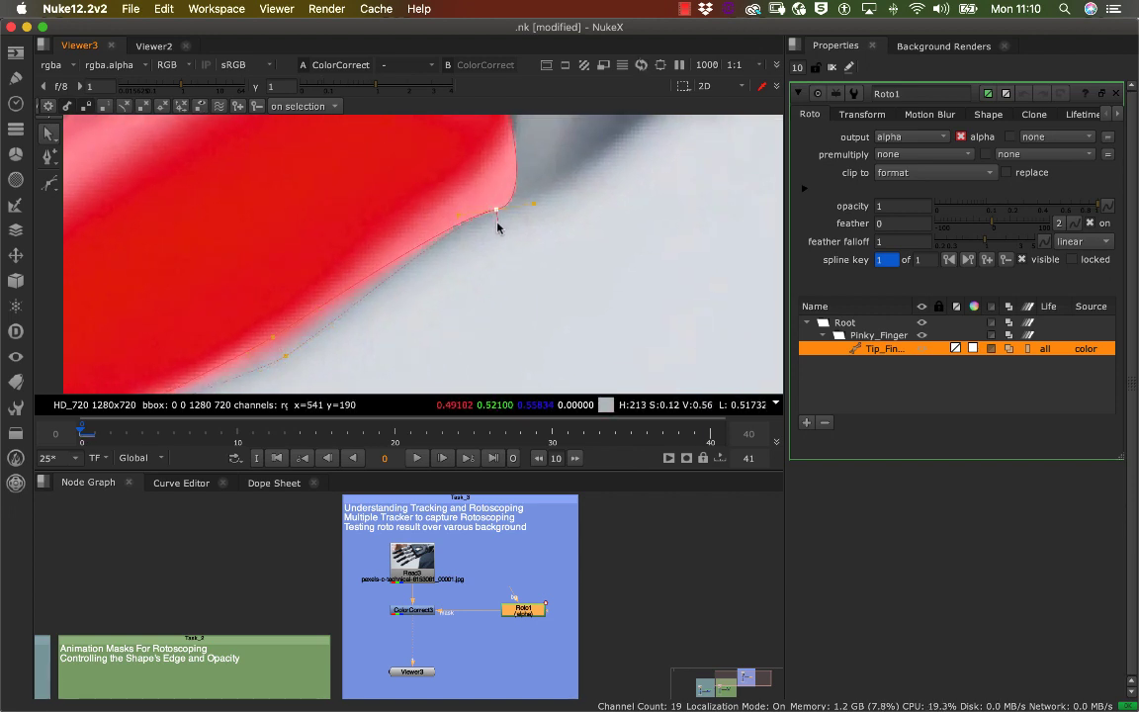
# Pull the feather outward from the remaining underside points of the finger, working towards the fingertip
pyautogui.hscroll(-3, 592, 182)
pyautogui.moveTo(592, 182); pyautogui.dragTo(730, 115, button='middle')
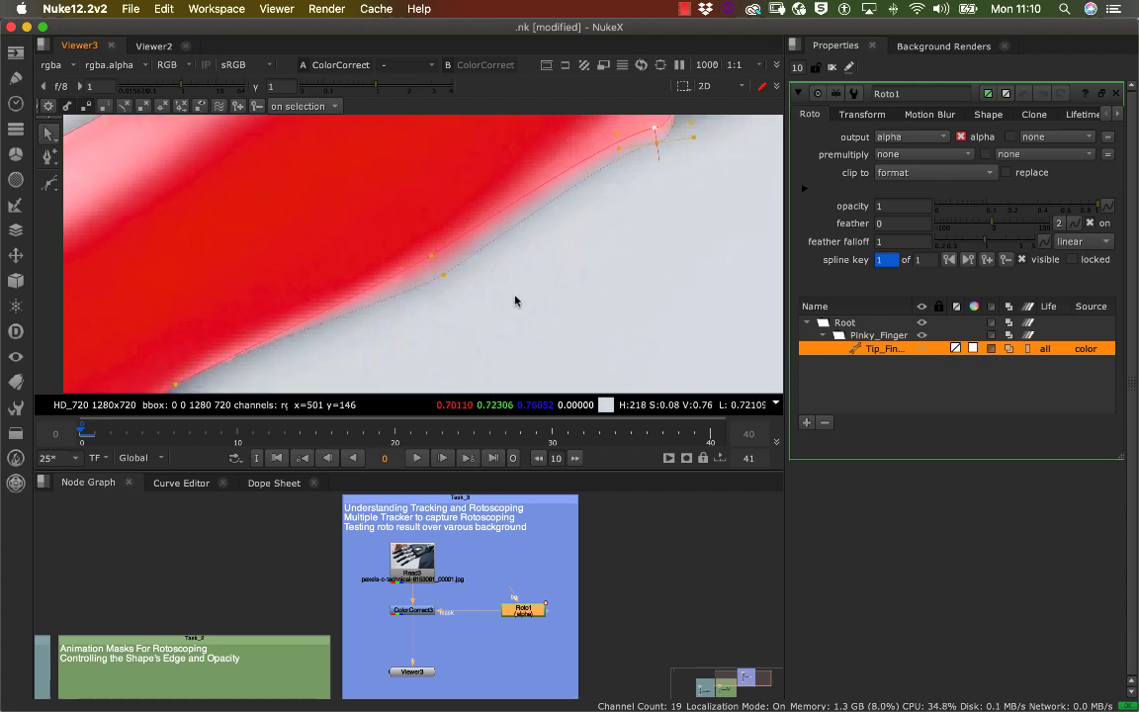
pyautogui.moveTo(516, 300); pyautogui.dragTo(665, 218, button='middle')
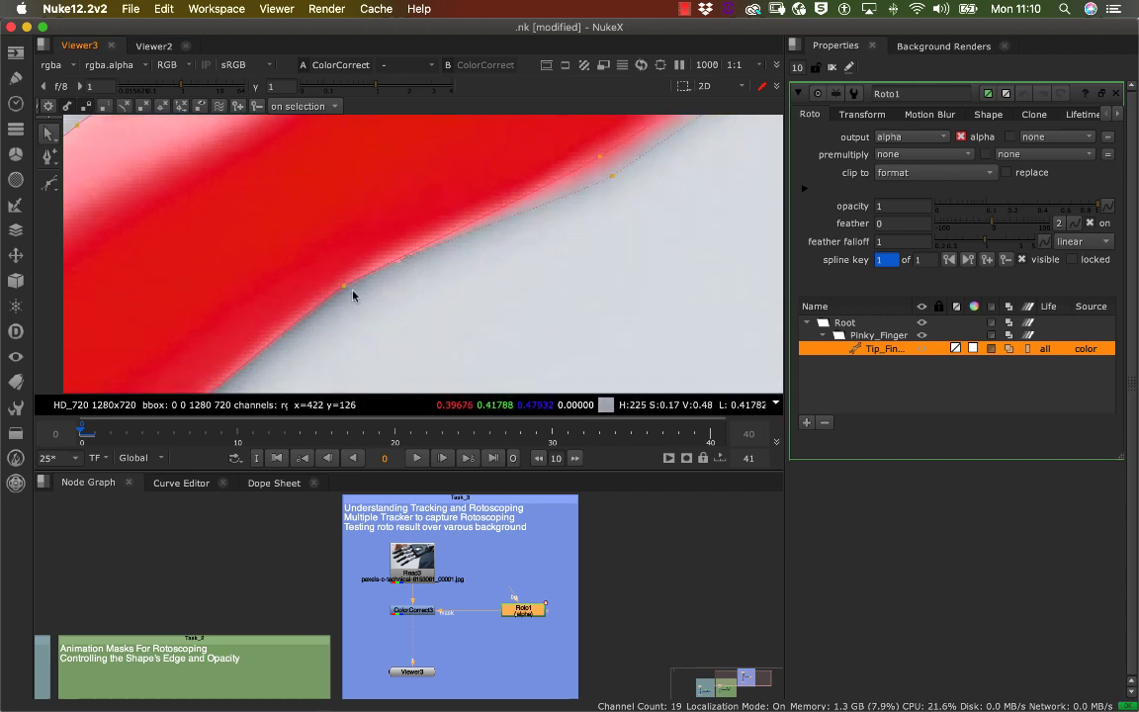
pyautogui.press('e')
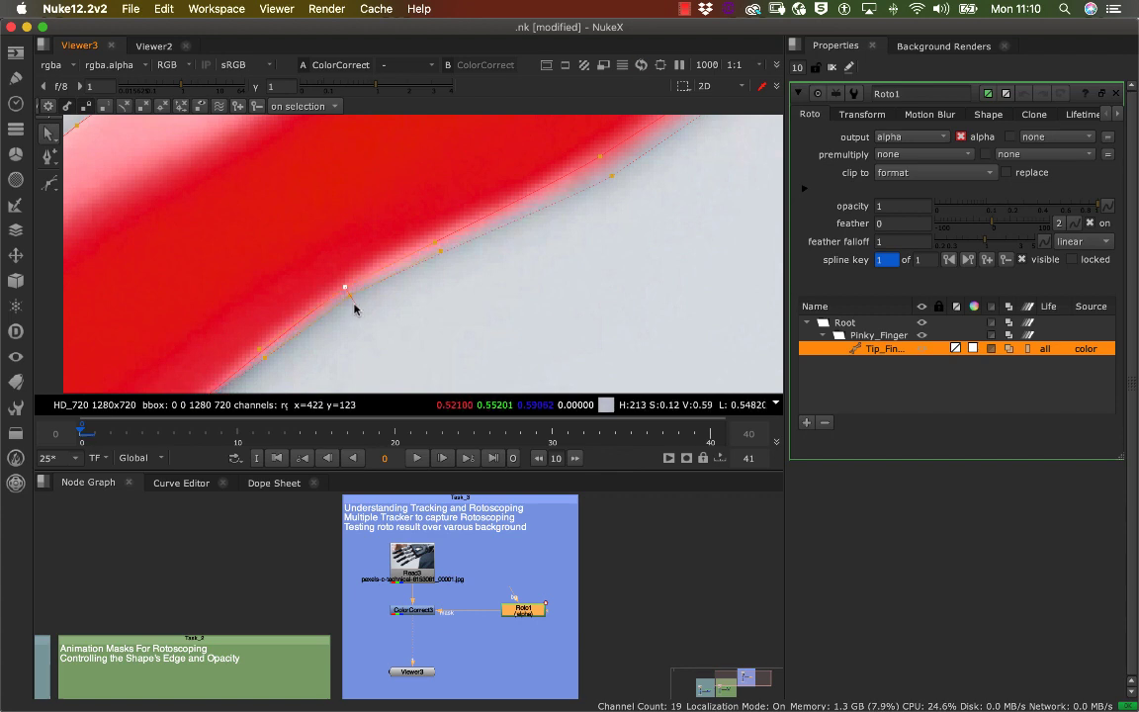
pyautogui.moveTo(380, 273); pyautogui.dragTo(521, 177, button='middle')
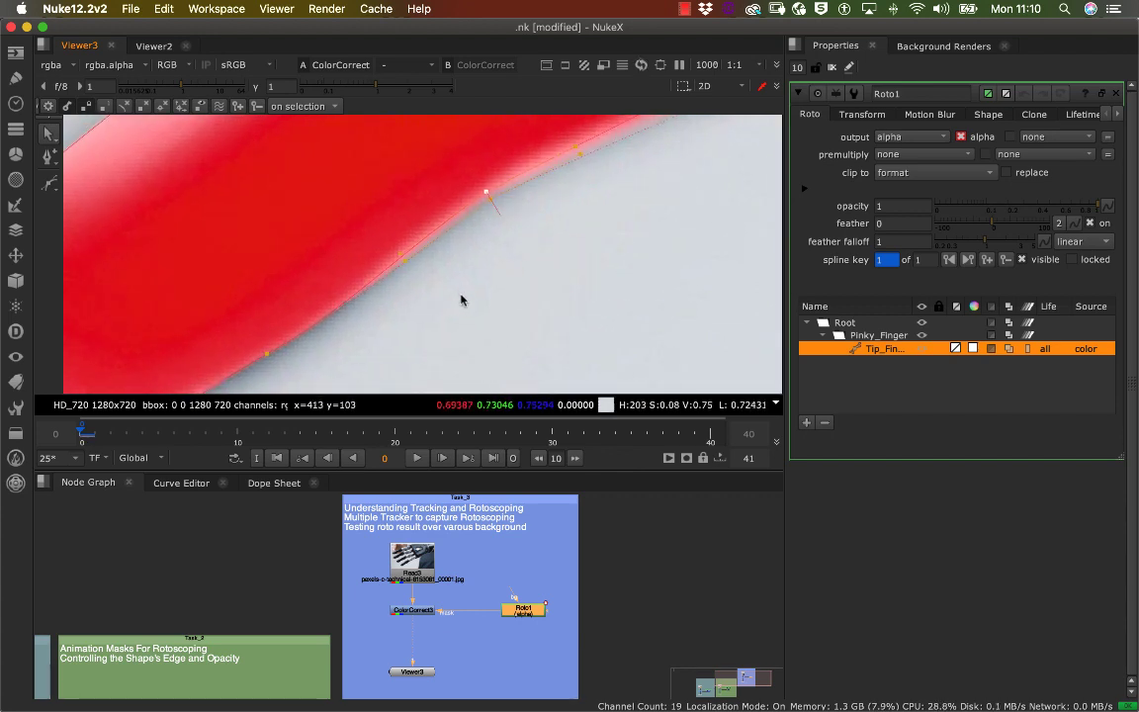
pyautogui.moveTo(459, 292); pyautogui.dragTo(611, 167, button='middle')
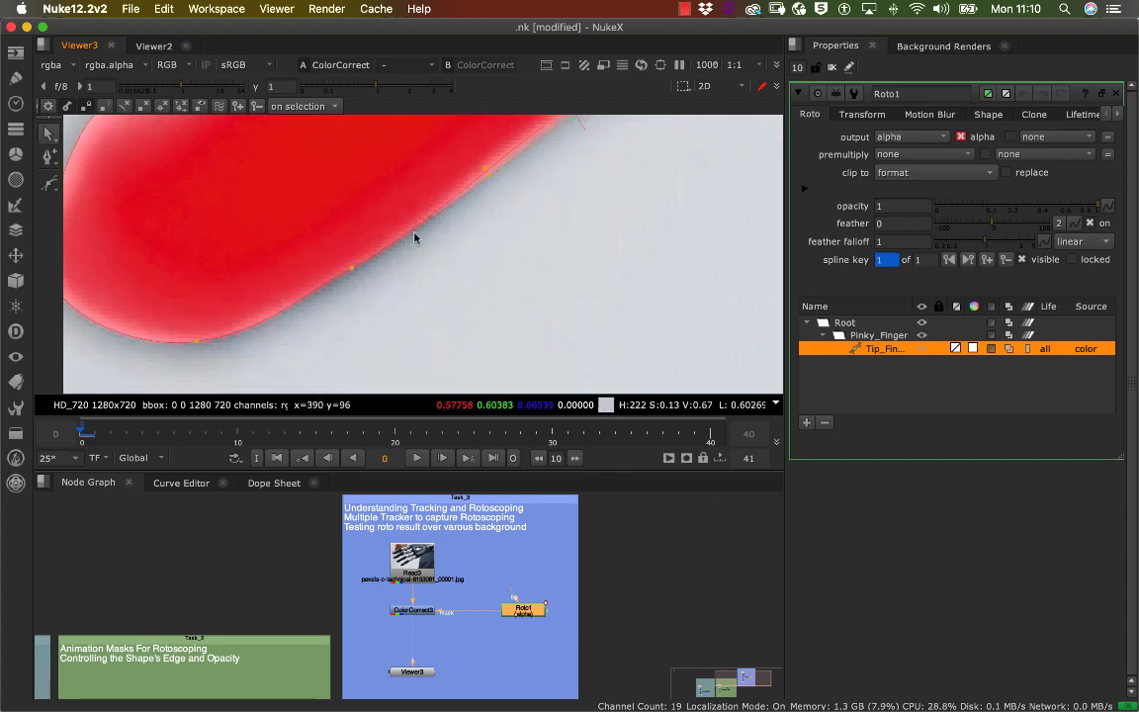
pyautogui.click(352, 268)
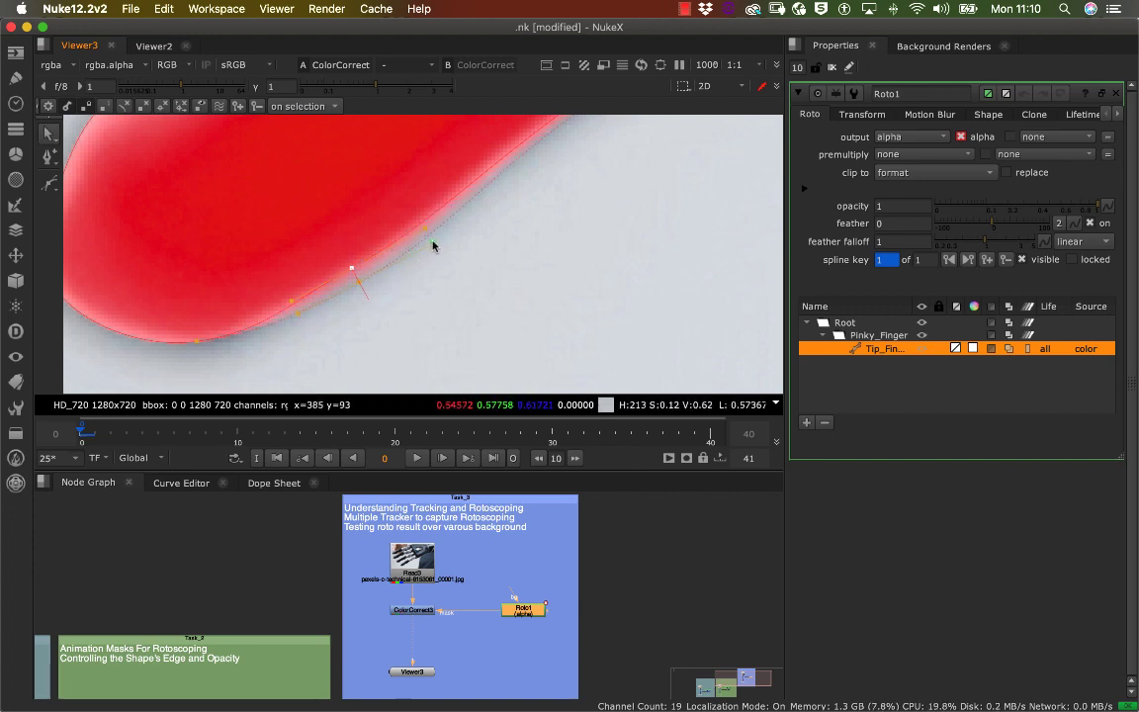
# Pull the feather slightly outward from the lowest point of the fingertip and from the neighbouring point on its rounded end
pyautogui.hscroll(-4, 474, 236)
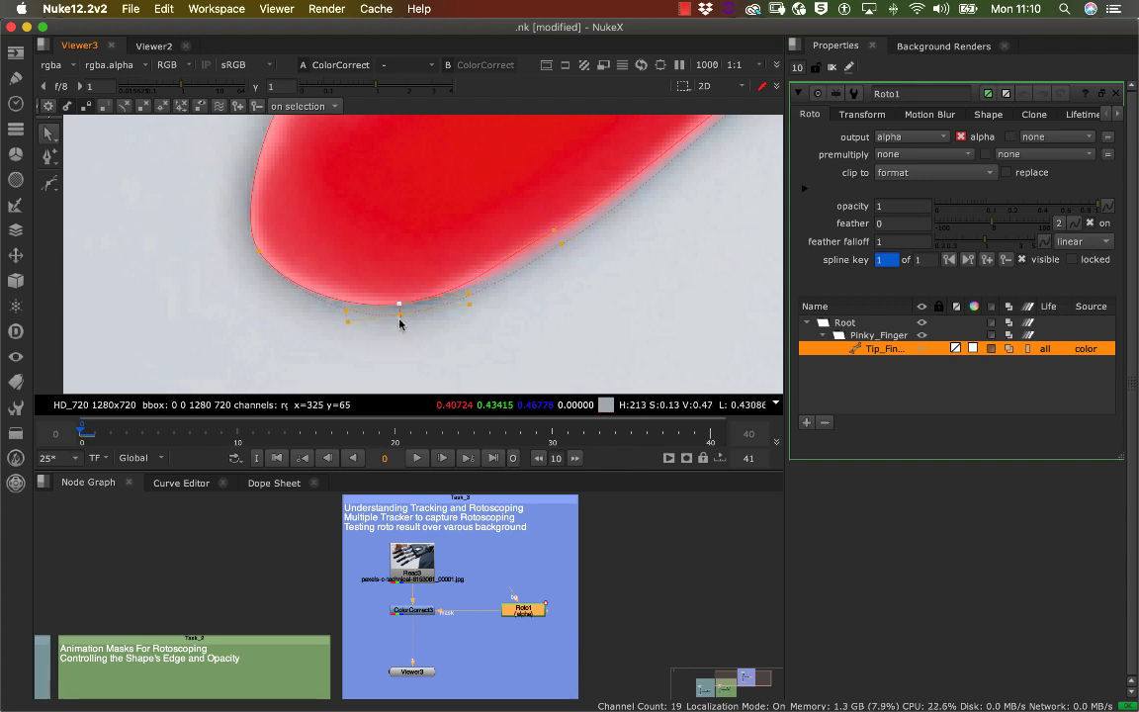
pyautogui.scroll(3, 435, 321)
pyautogui.hscroll(-2, 435, 321)
pyautogui.hscroll(-5, 463, 332)
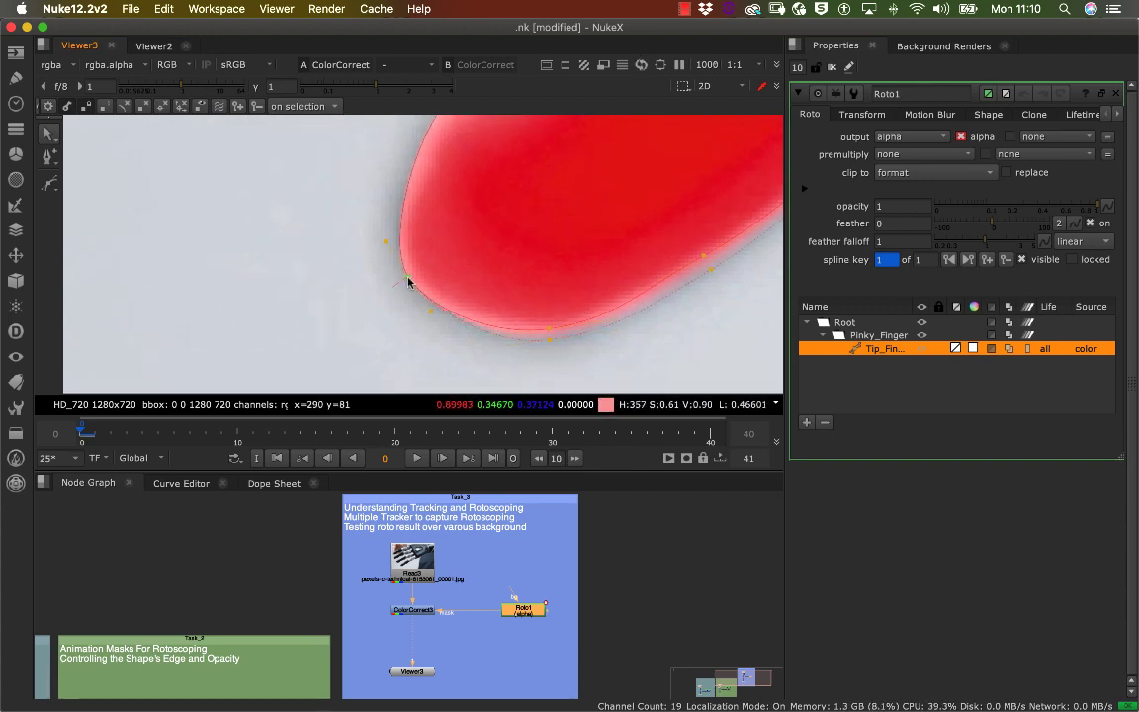
pyautogui.moveTo(390, 289); pyautogui.dragTo(393, 282)
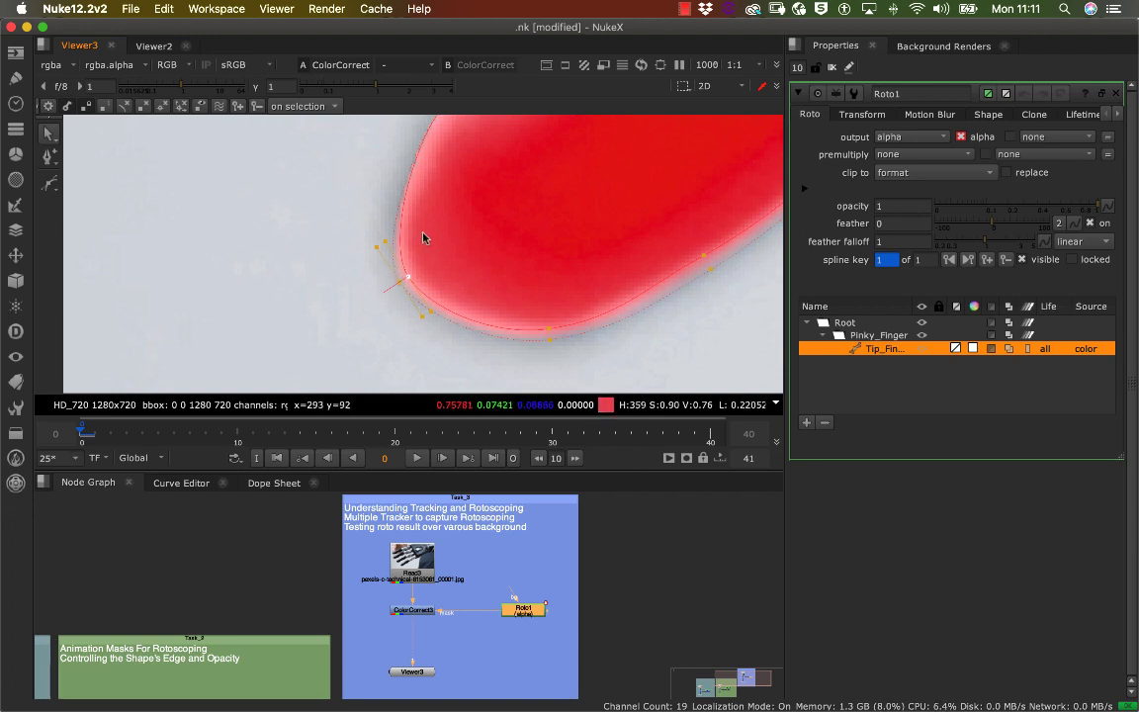
# Move the point at the fingertip's upper curve out to the finger's edge and pull its feather outward
pyautogui.moveTo(422, 231); pyautogui.dragTo(368, 326, button='middle')
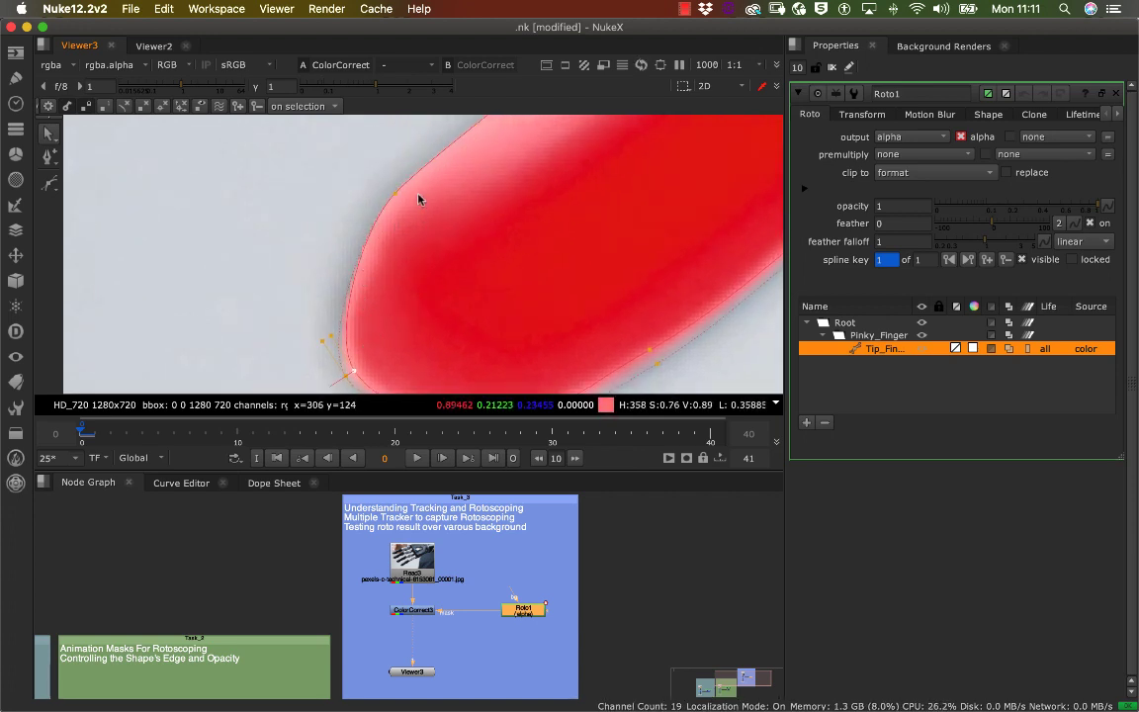
pyautogui.moveTo(415, 187); pyautogui.dragTo(388, 202, button='middle')
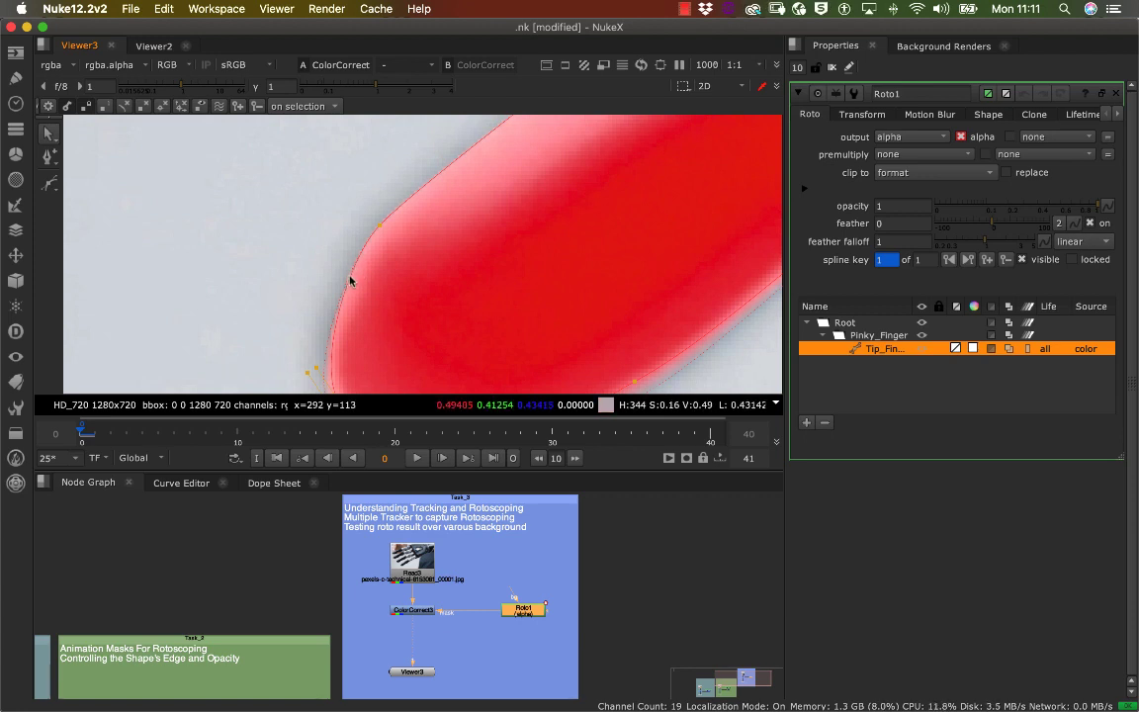
pyautogui.moveTo(381, 227); pyautogui.dragTo(372, 215)
pyautogui.moveTo(387, 219); pyautogui.dragTo(395, 216, button='middle')
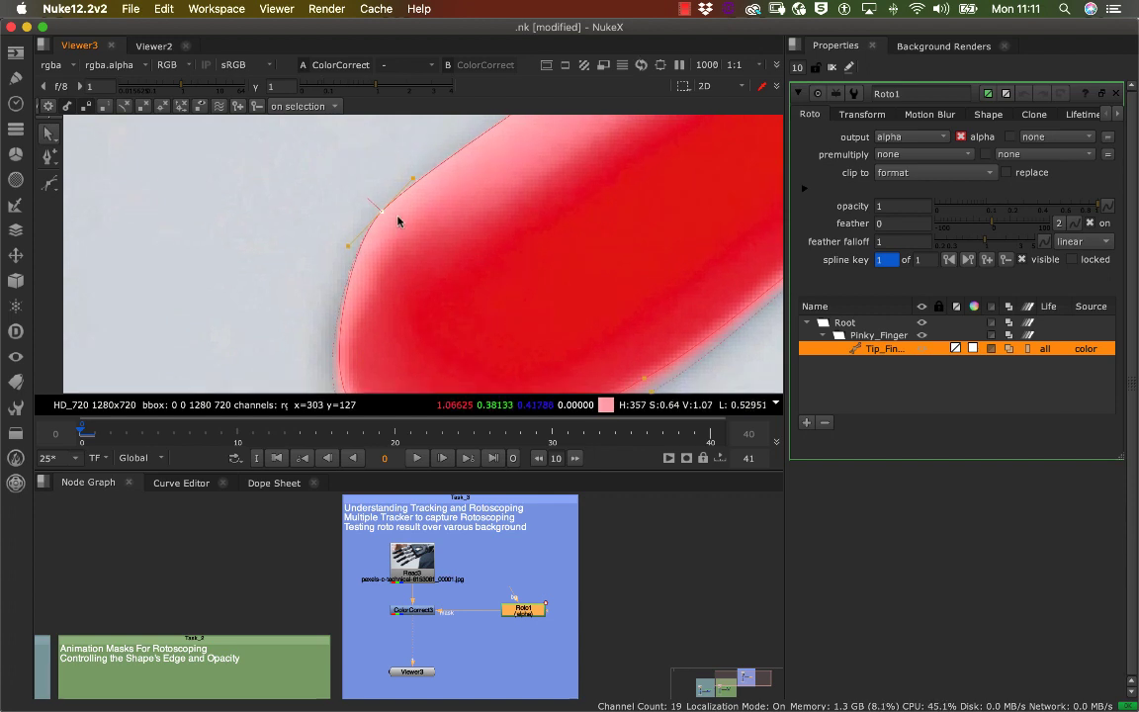
pyautogui.moveTo(368, 199)
pyautogui.mouseDown()
pyautogui.moveTo(394, 223)
pyautogui.moveTo(372, 206)
pyautogui.mouseUp()
# Extend the feather further out around the fingertip's rounded end and select its lowest point
pyautogui.moveTo(364, 279); pyautogui.dragTo(320, 227, button='middle')
pyautogui.moveTo(328, 292); pyautogui.dragTo(354, 222, button='middle')
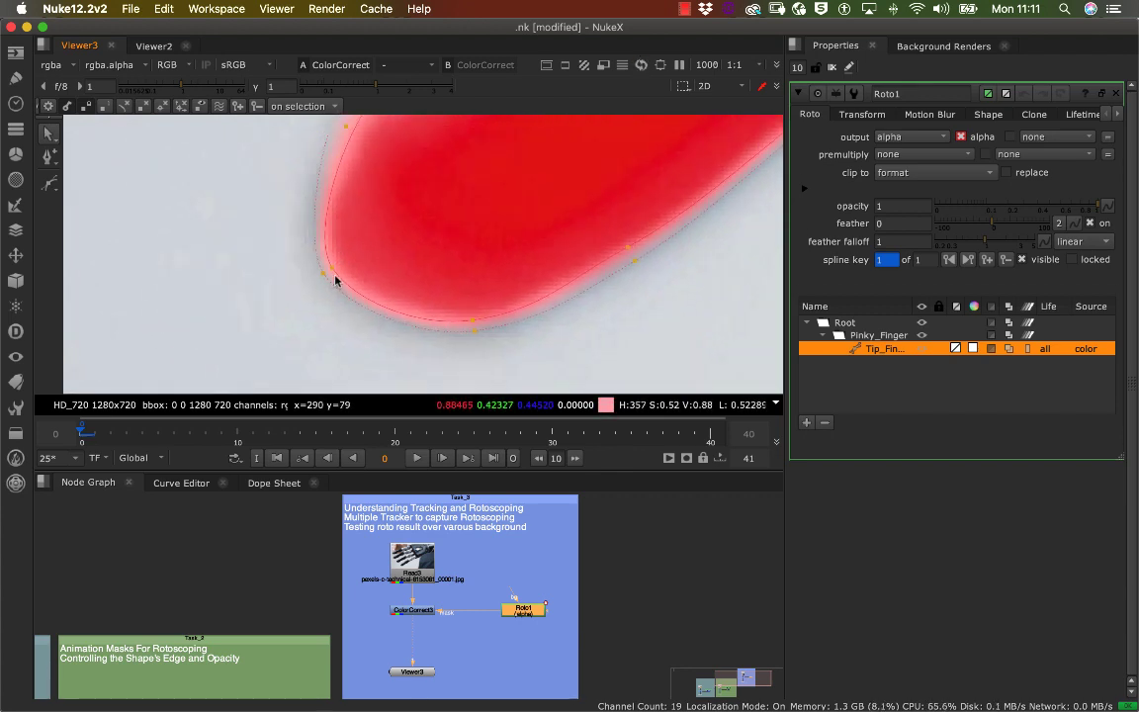
pyautogui.moveTo(316, 283); pyautogui.dragTo(304, 289)
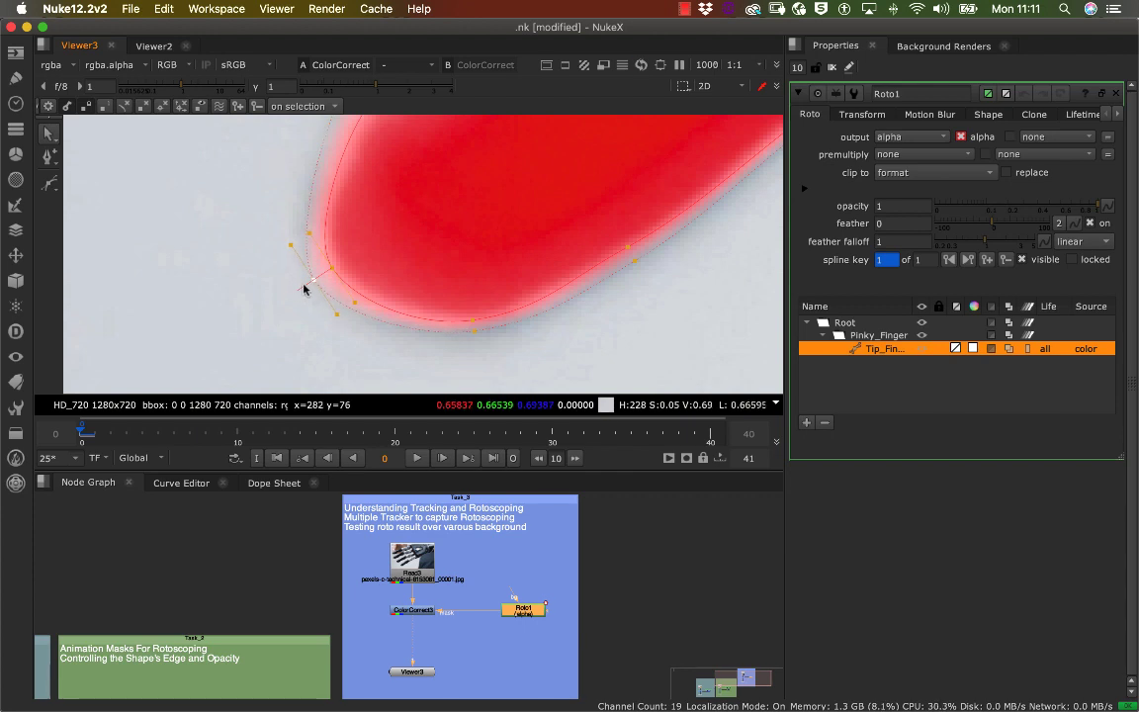
pyautogui.click(473, 324)
# Pull the feather outward from the two middle points along the finger's upper edge
pyautogui.moveTo(510, 168); pyautogui.dragTo(393, 355, button='middle')
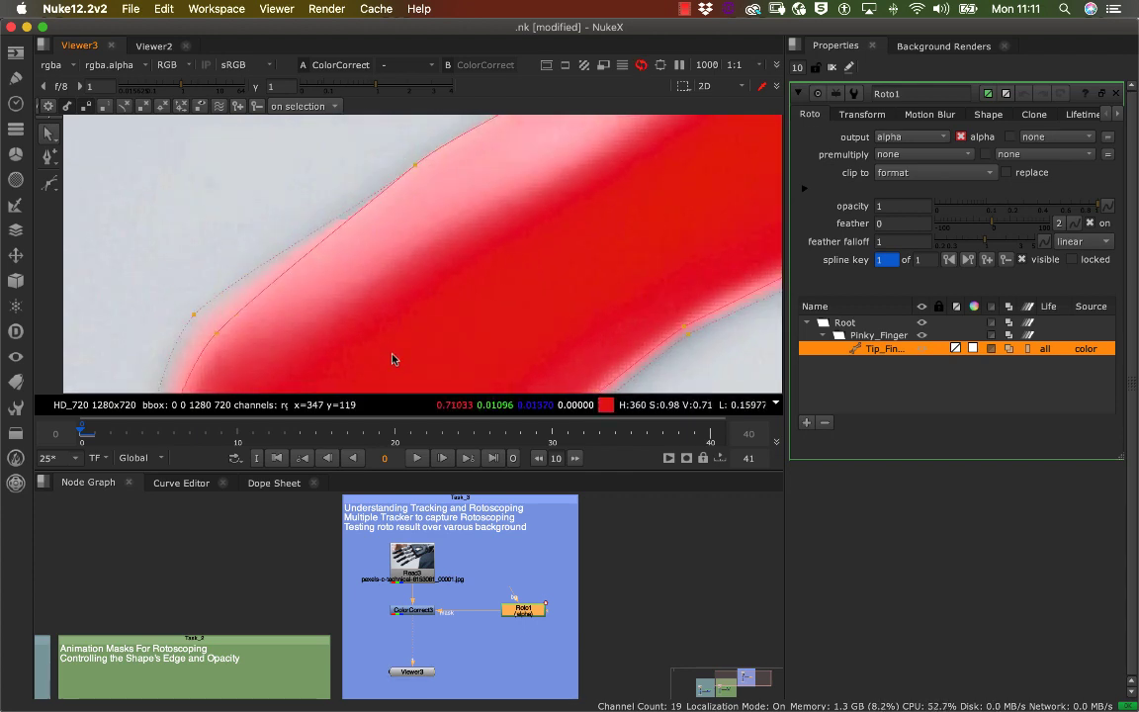
pyautogui.moveTo(486, 150); pyautogui.dragTo(358, 331, button='middle')
pyautogui.click(287, 267)
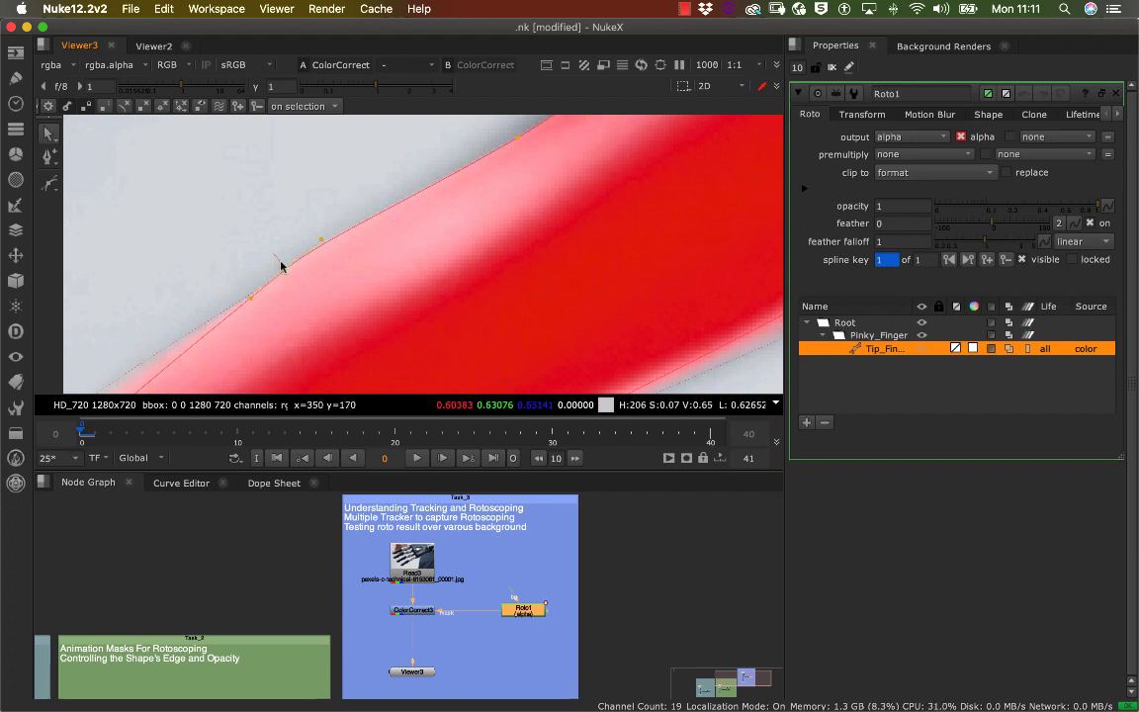
pyautogui.moveTo(494, 251); pyautogui.dragTo(321, 356, button='middle')
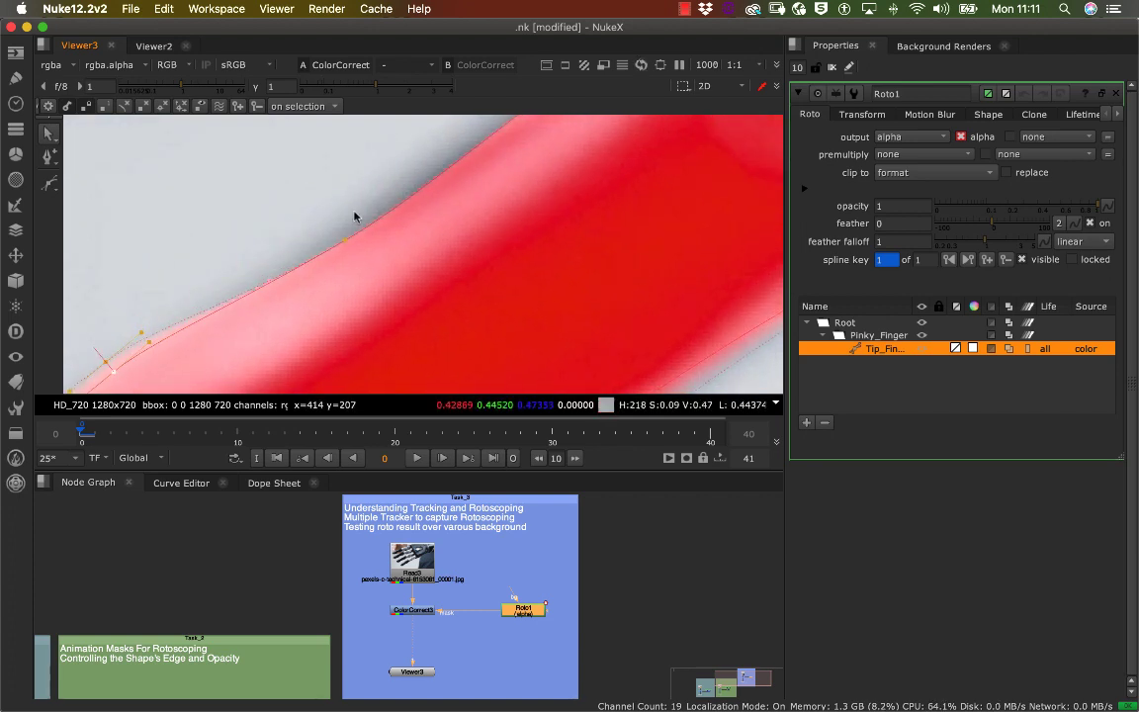
pyautogui.keyDown('ctrl'); pyautogui.keyDown('alt'); pyautogui.click(345, 240); pyautogui.keyUp('alt'); pyautogui.keyUp('ctrl')
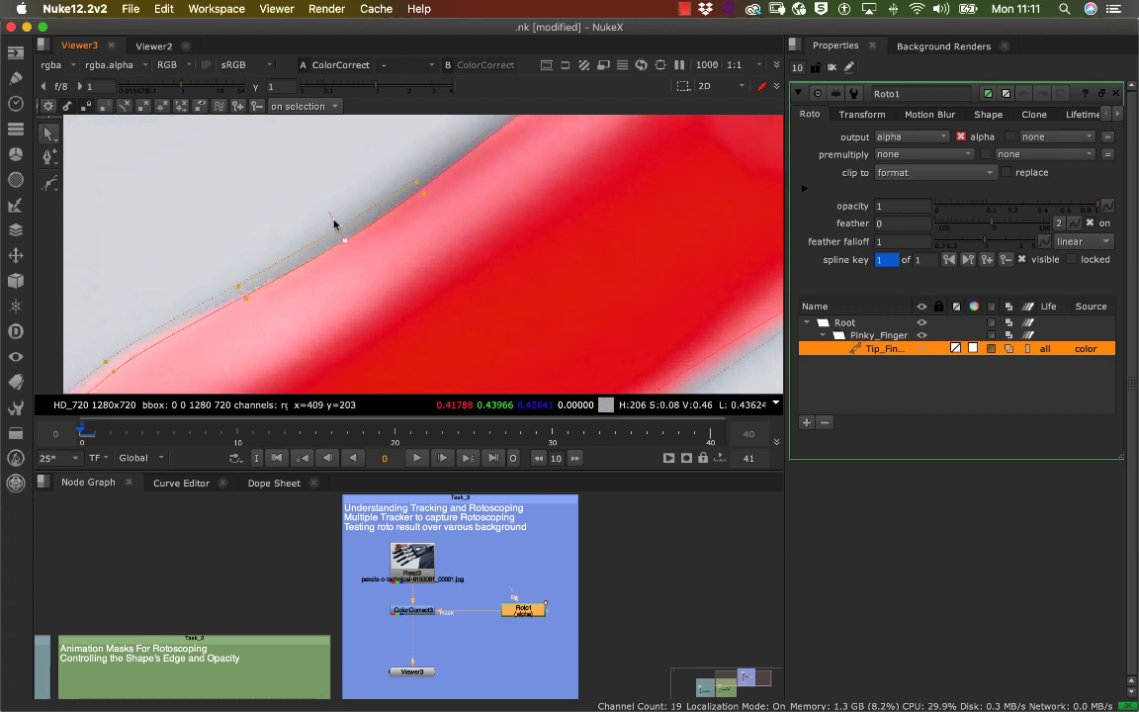
pyautogui.moveTo(509, 242); pyautogui.dragTo(418, 328, button='middle')
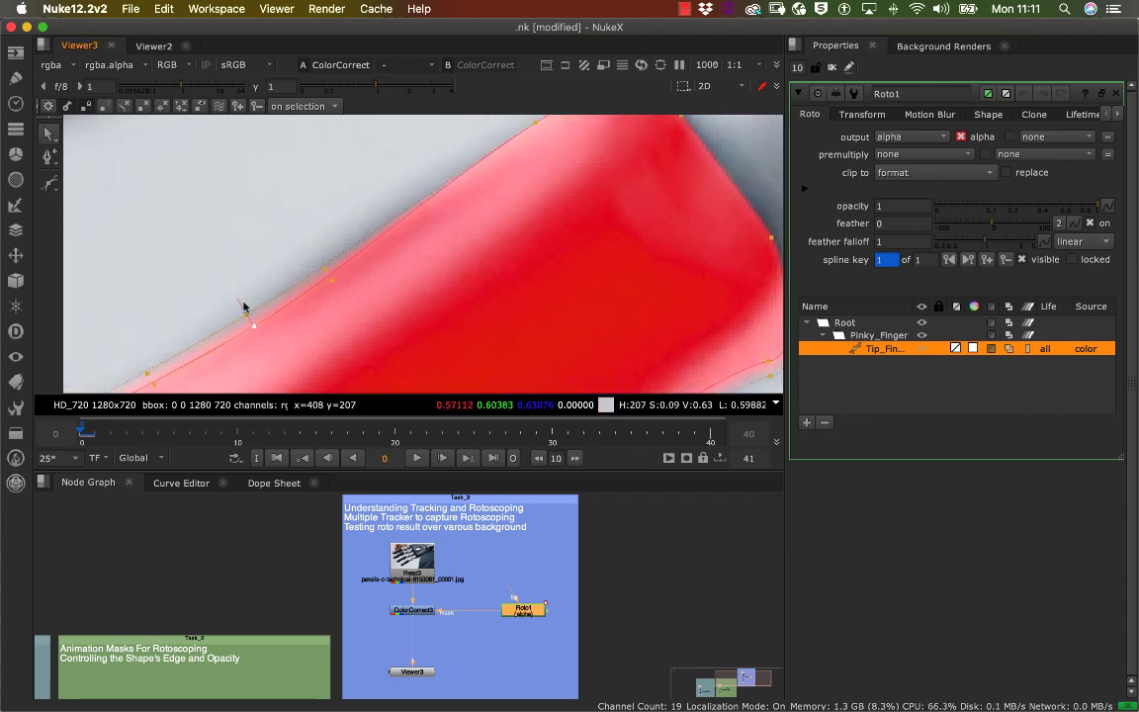
pyautogui.moveTo(245, 303); pyautogui.dragTo(240, 292)
# Pull the feather outward from the upper-edge point near the joint and from the two points along the joint end
pyautogui.moveTo(491, 204); pyautogui.dragTo(363, 323, button='middle')
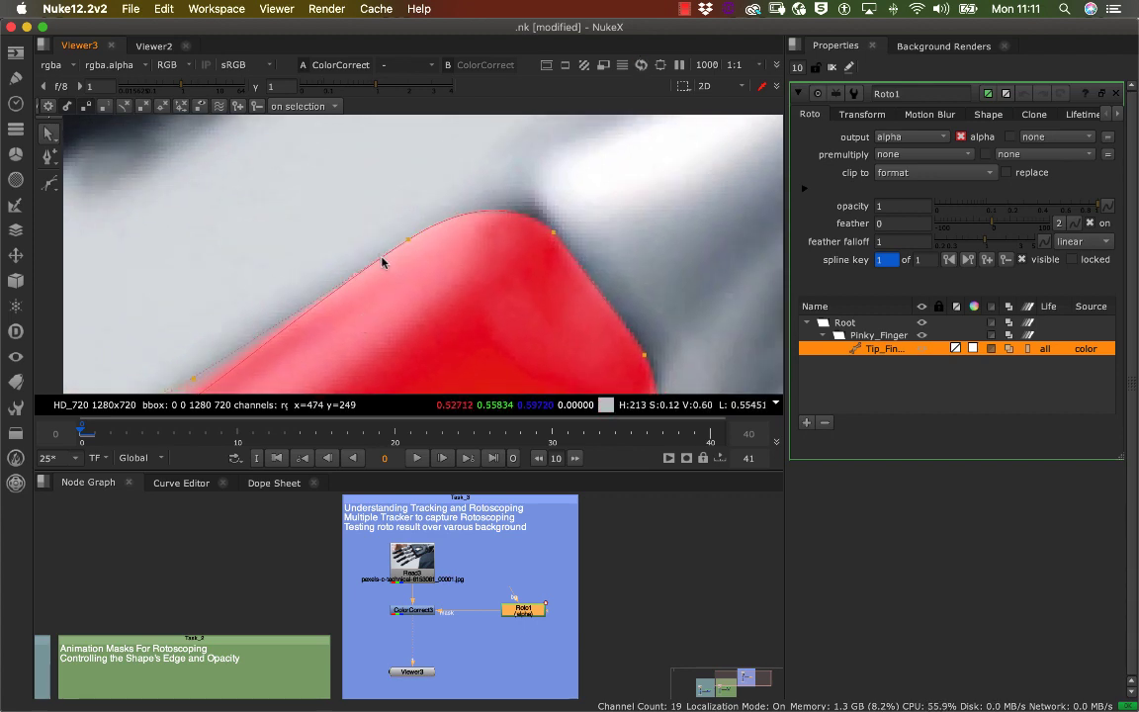
pyautogui.keyDown('ctrl'); pyautogui.keyDown('alt'); pyautogui.click(401, 229); pyautogui.keyUp('alt'); pyautogui.keyUp('ctrl')
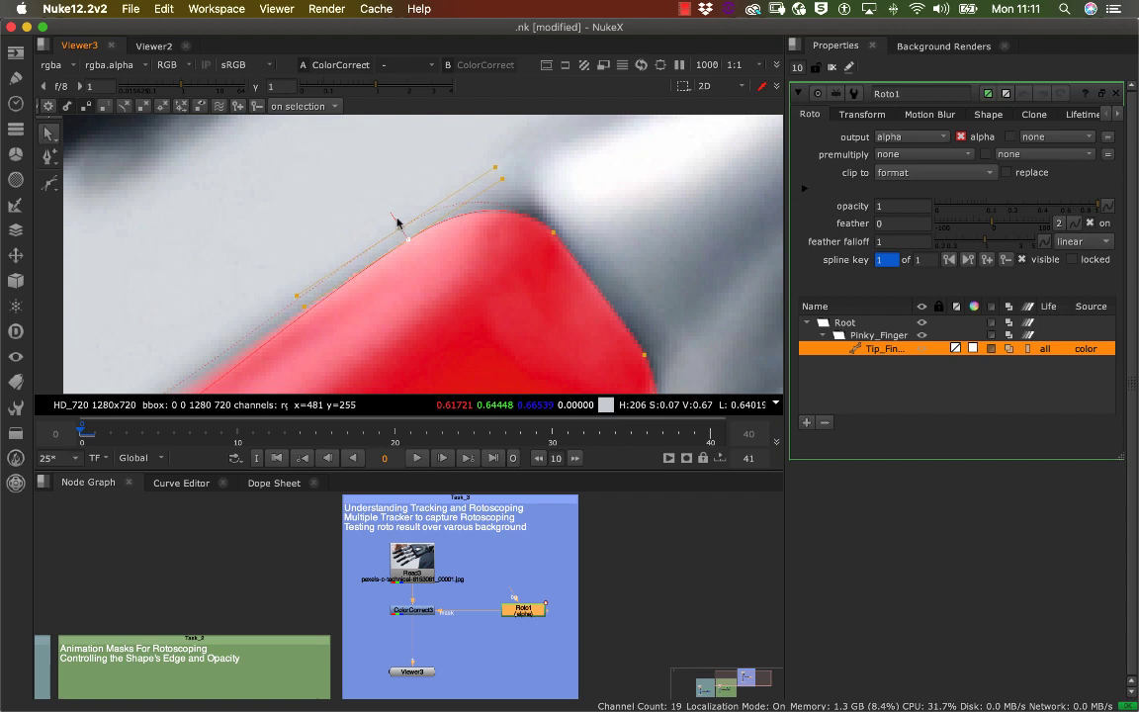
pyautogui.click(554, 232)
pyautogui.moveTo(559, 223); pyautogui.dragTo(566, 210)
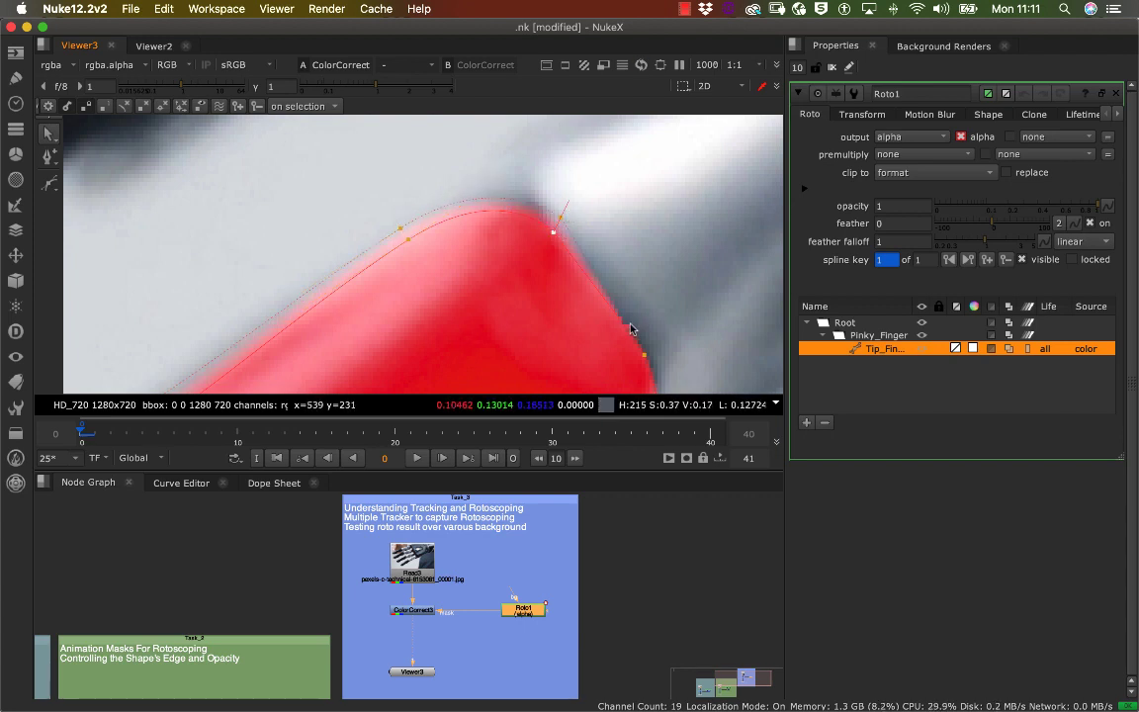
pyautogui.keyDown('ctrl'); pyautogui.keyDown('alt'); pyautogui.click(643, 353); pyautogui.keyUp('alt'); pyautogui.keyUp('ctrl')
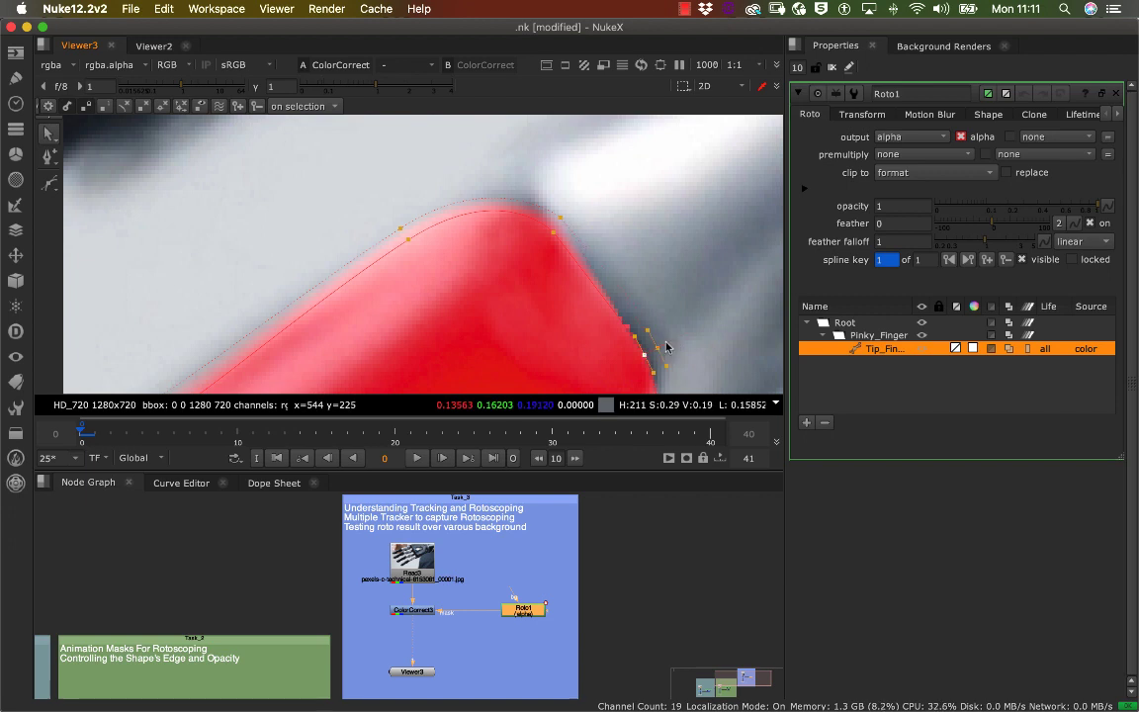
pyautogui.click(562, 216)
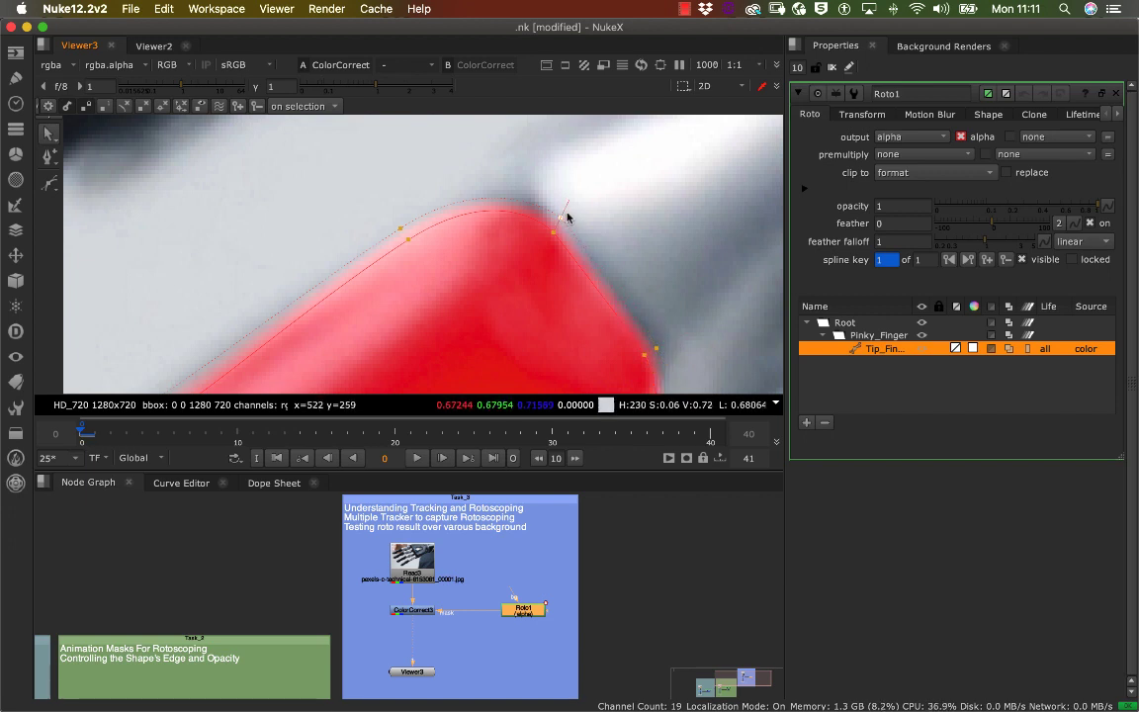
pyautogui.scroll(-3, 501, 226)
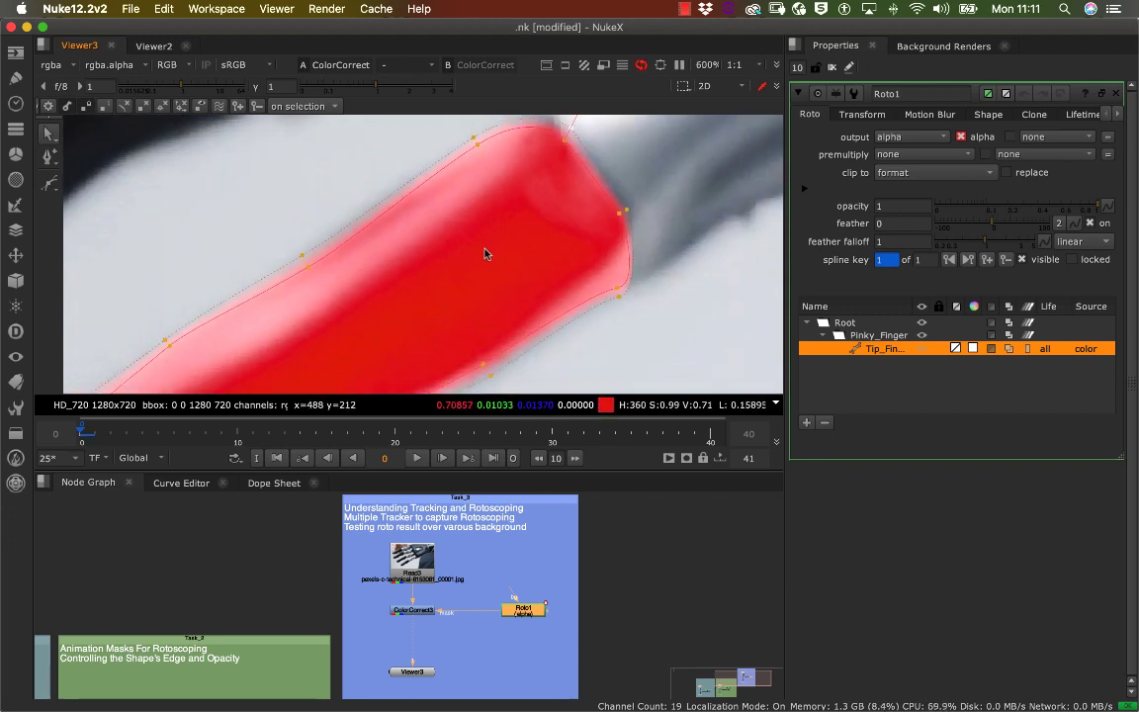
# Examine the red-masked fingertip's soft edges up close and against the rest of the hand
pyautogui.scroll(-4, 485, 254)
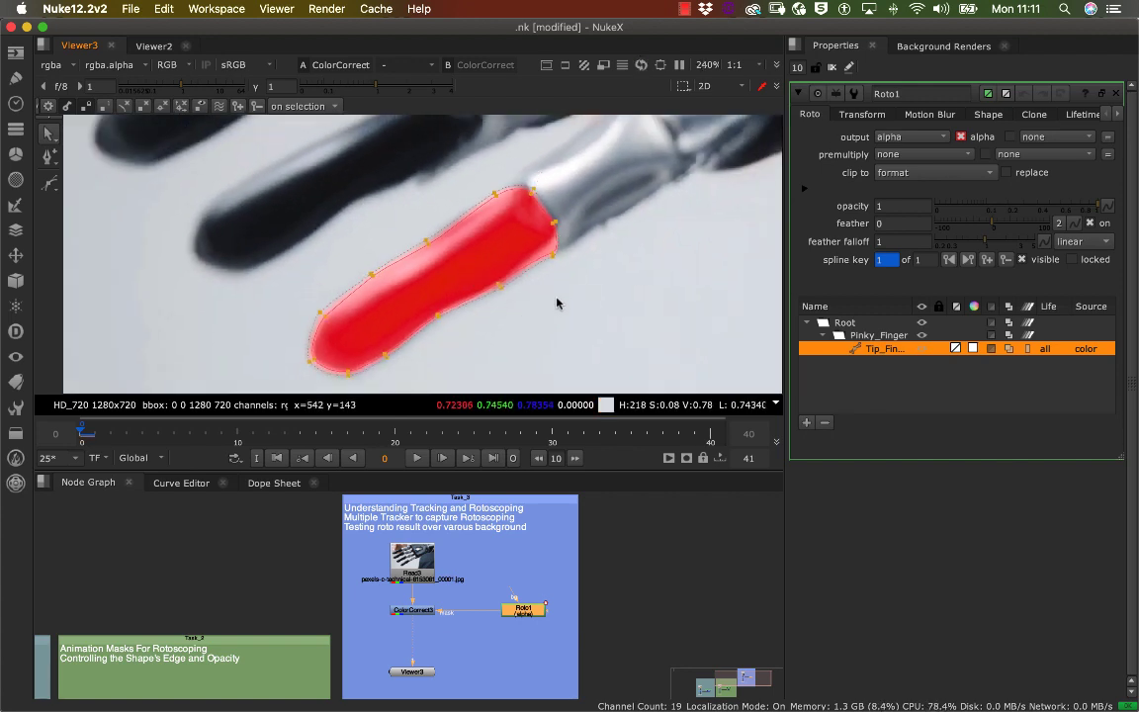
pyautogui.scroll(2, 578, 277)
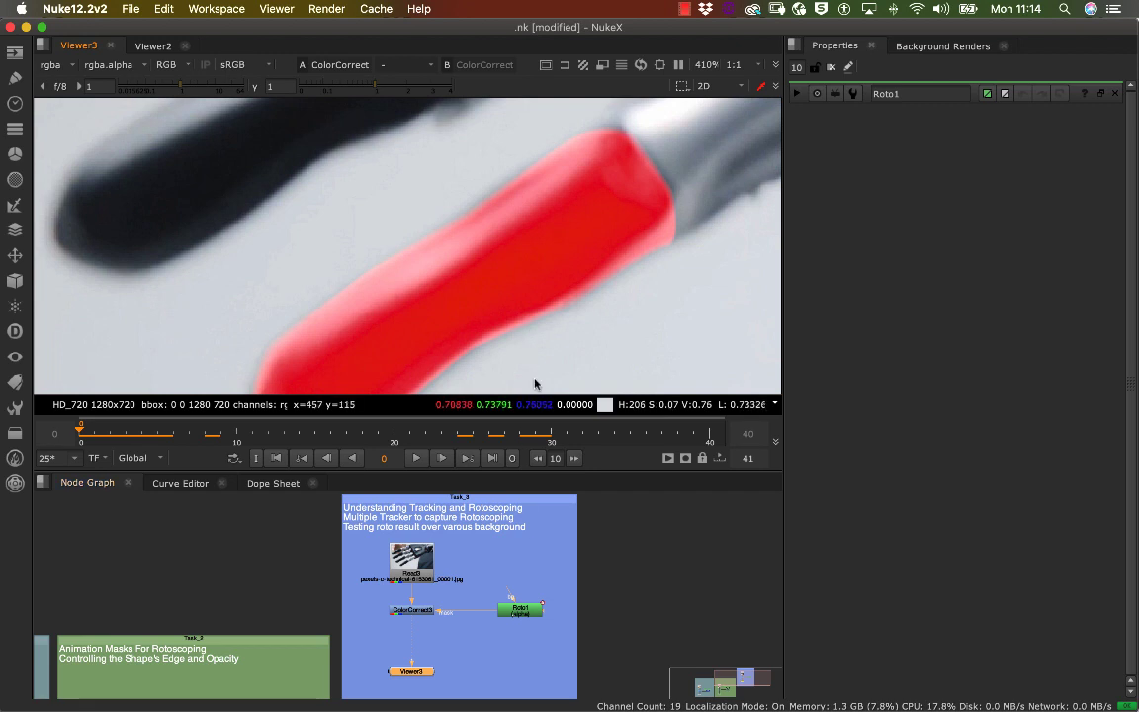
pyautogui.keyDown('alt'); pyautogui.moveTo(536, 296); pyautogui.dragTo(502, 321, button='middle'); pyautogui.keyUp('alt')
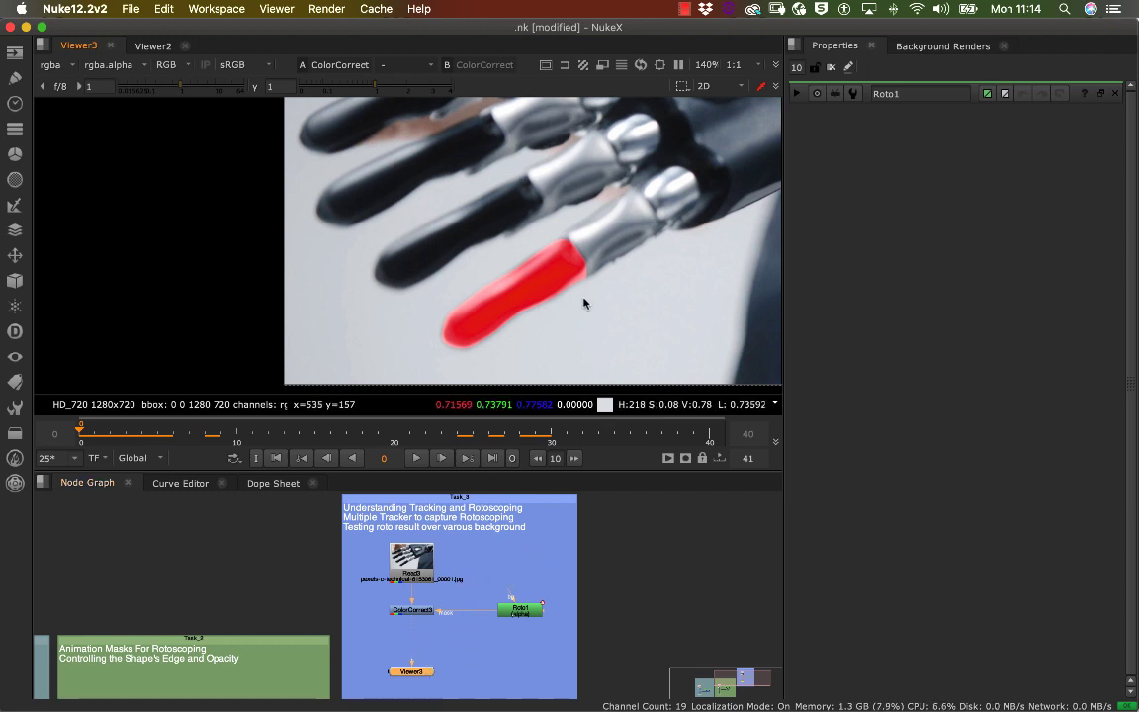
pyautogui.scroll(2, 602, 293)
pyautogui.scroll(-3, 590, 312)
pyautogui.scroll(2, 598, 297)
pyautogui.scroll(-1, 595, 297)
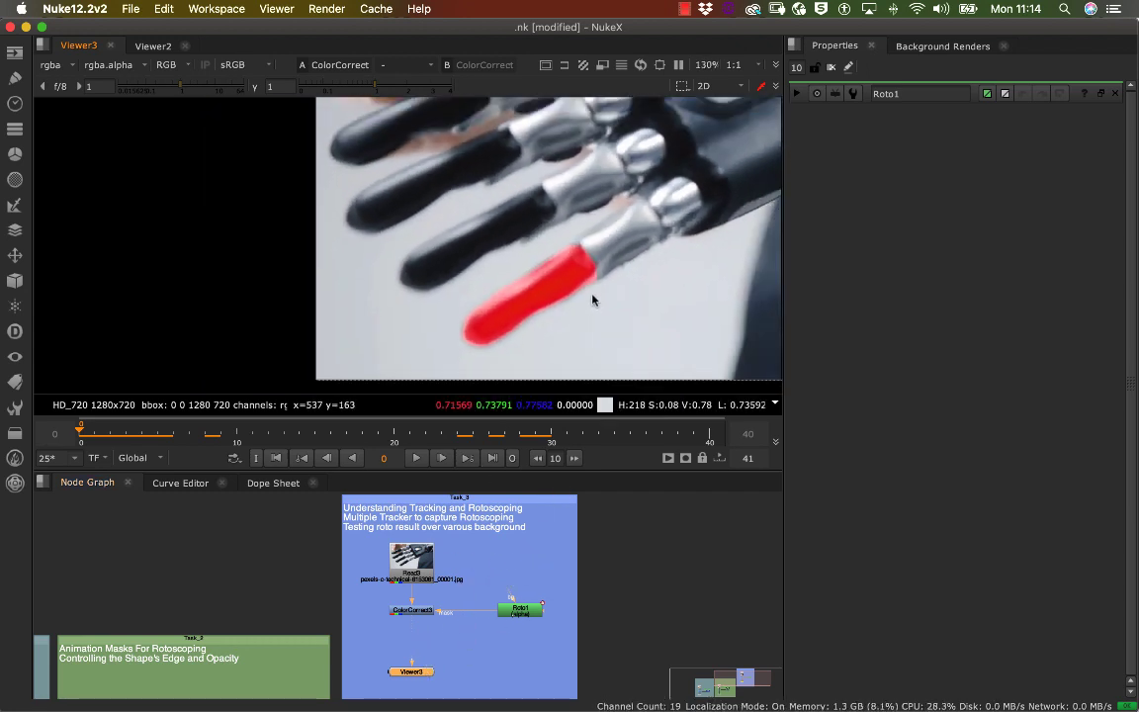
pyautogui.click(92, 429)
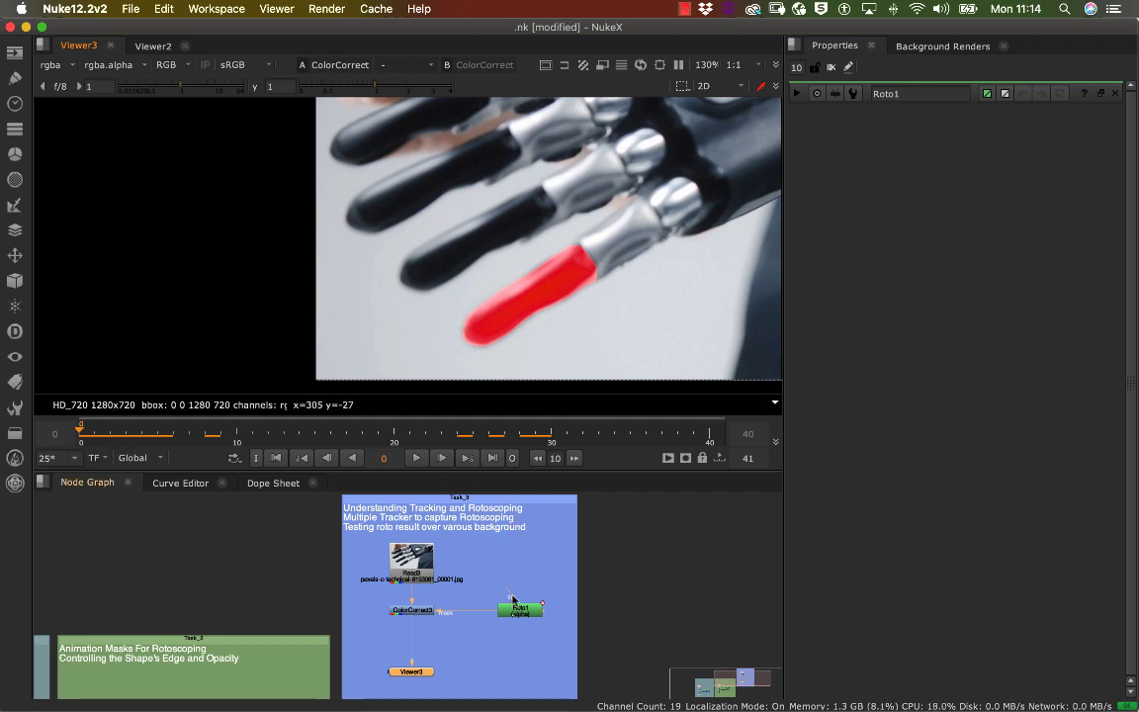
# Show Roto1's alpha channel in the viewer, then scrub through the frame range and back to frame 0
pyautogui.doubleClick(522, 613)
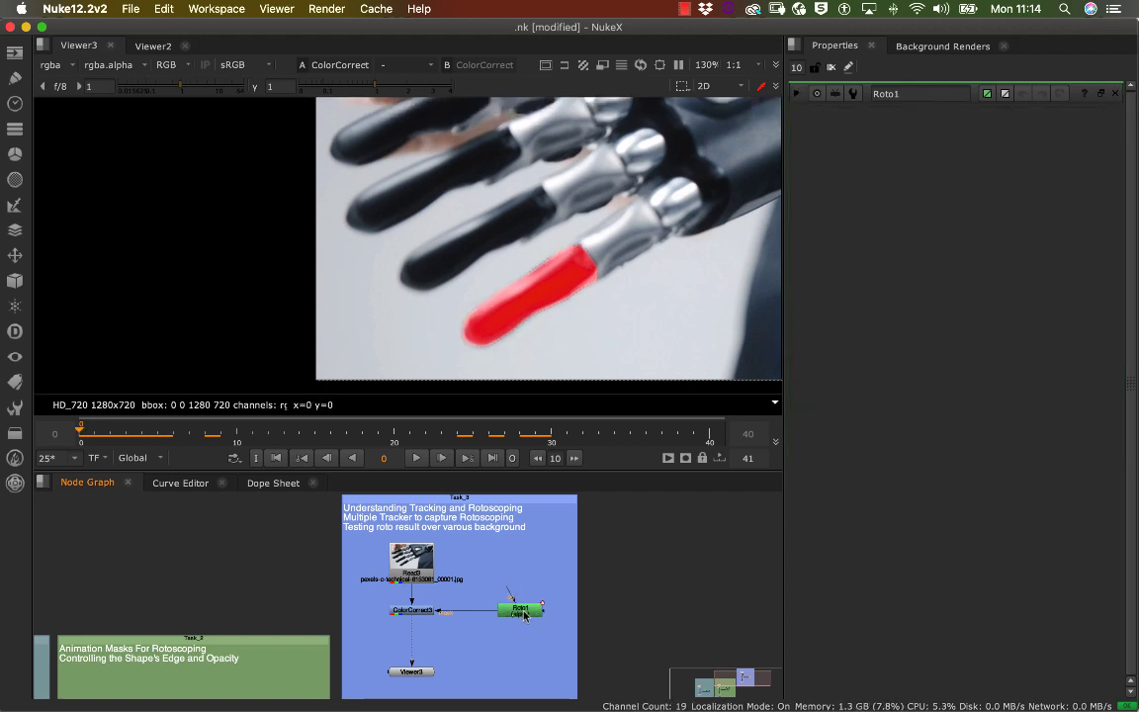
pyautogui.doubleClick(521, 612)
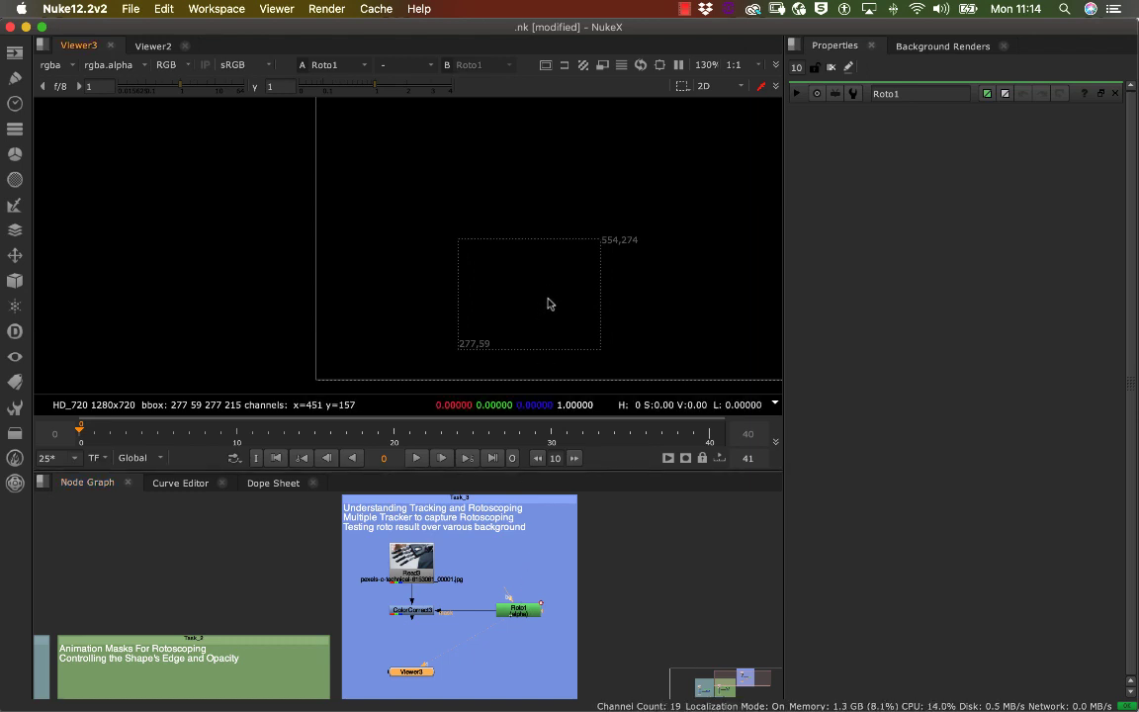
pyautogui.press('a')
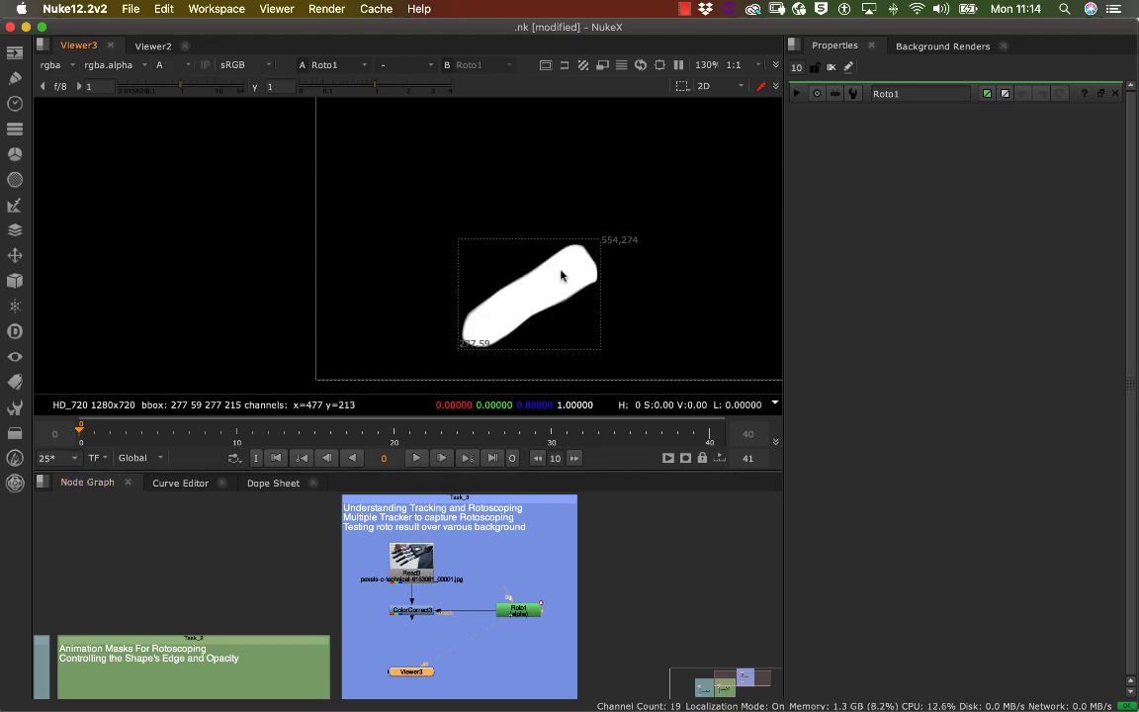
pyautogui.moveTo(332, 432); pyautogui.dragTo(430, 438)
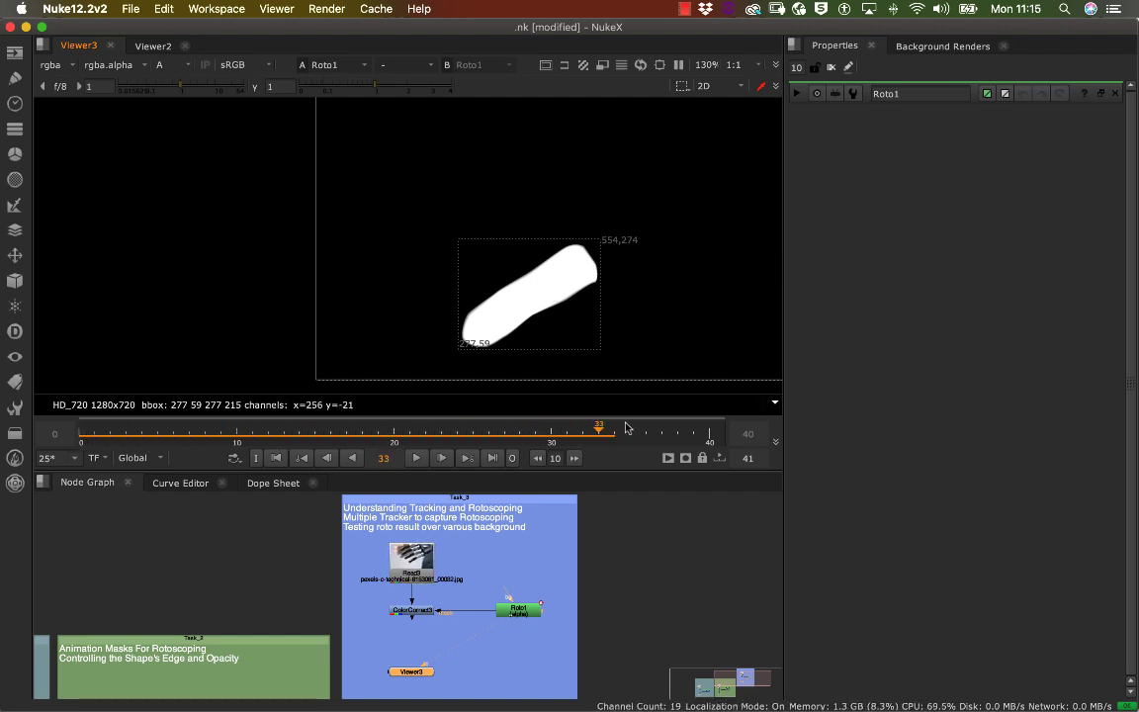
pyautogui.moveTo(625, 428); pyautogui.dragTo(78, 445)
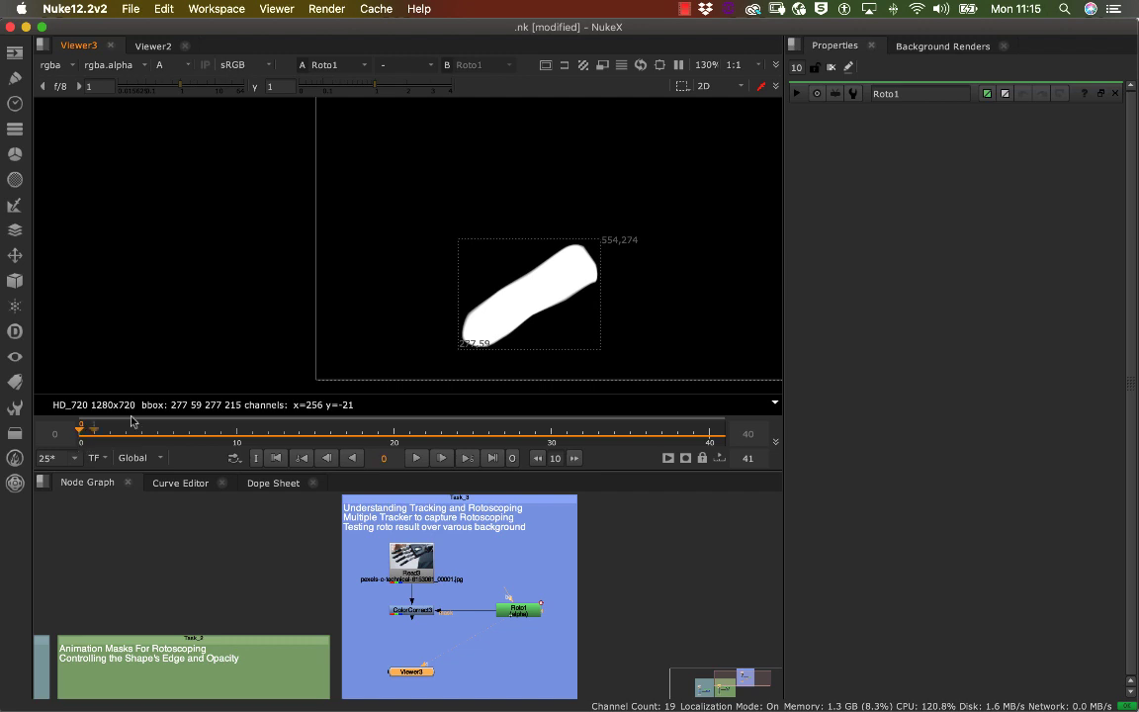
# Inspect the feathered edges of the white finger matte along its upper side and joint end
pyautogui.scroll(-4, 470, 308)
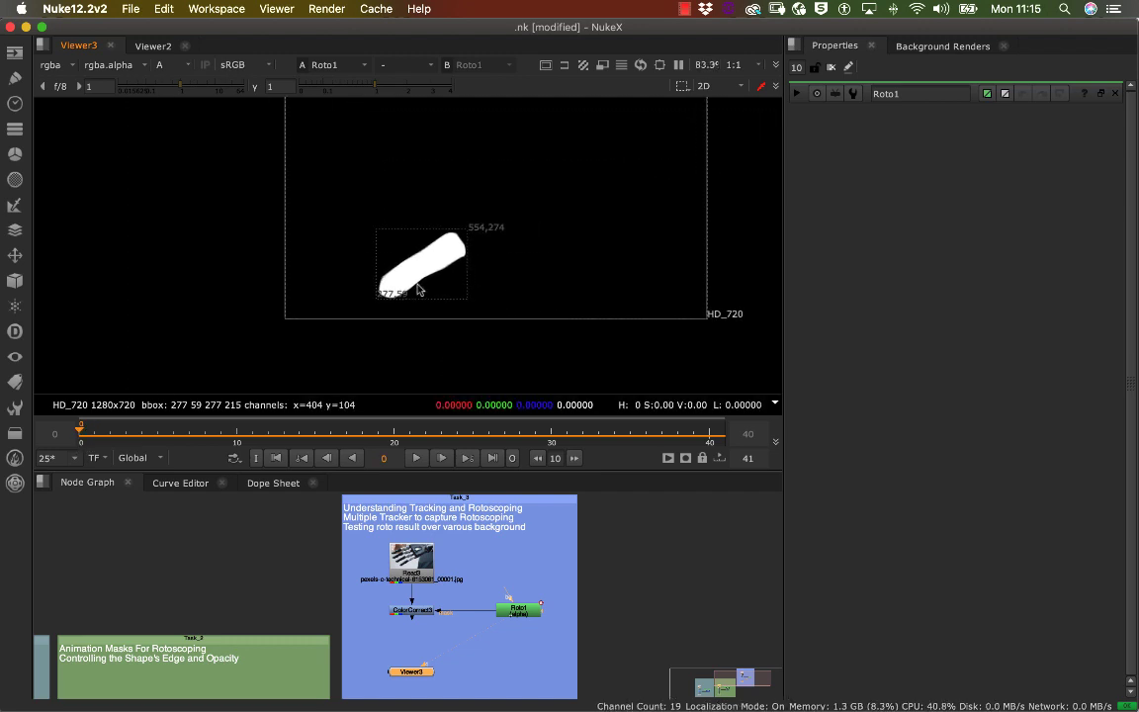
pyautogui.scroll(12, 418, 289)
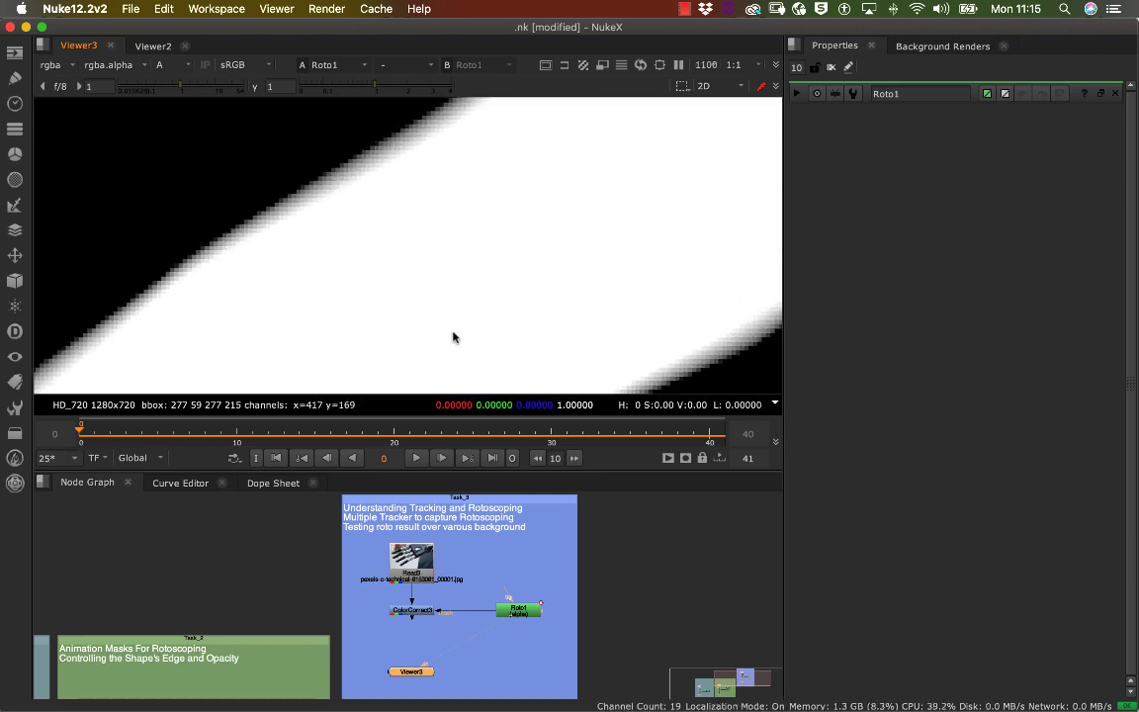
pyautogui.moveTo(445, 147); pyautogui.dragTo(259, 300, button='middle')
pyautogui.moveTo(526, 176); pyautogui.dragTo(378, 240, button='middle')
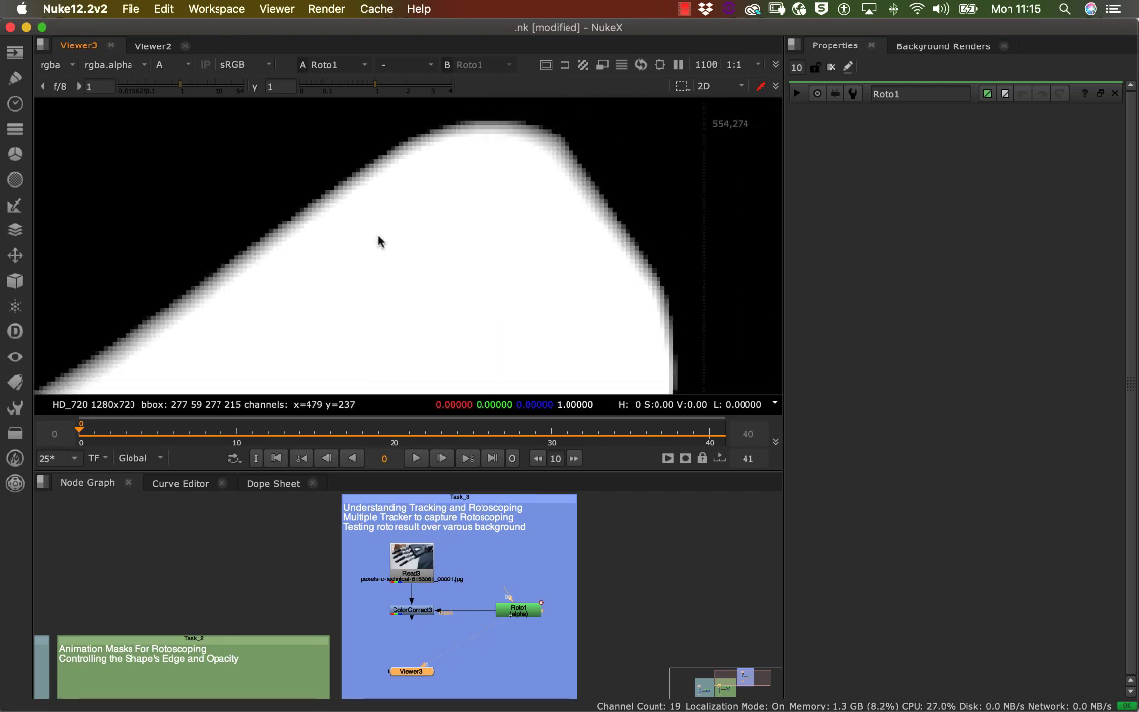
pyautogui.scroll(-8, 493, 244)
pyautogui.scroll(3, 516, 214)
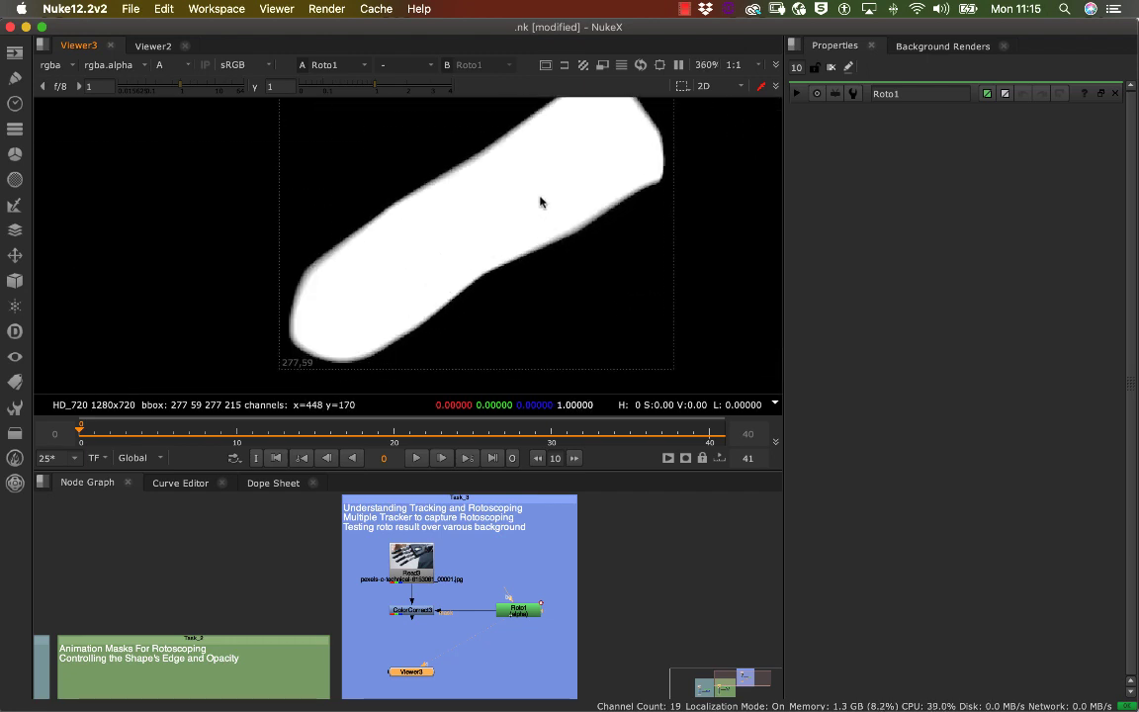
pyautogui.scroll(-3, 532, 210)
# Switch the viewer back to the ColorCorrect3 result in full colour
pyautogui.click(421, 614)
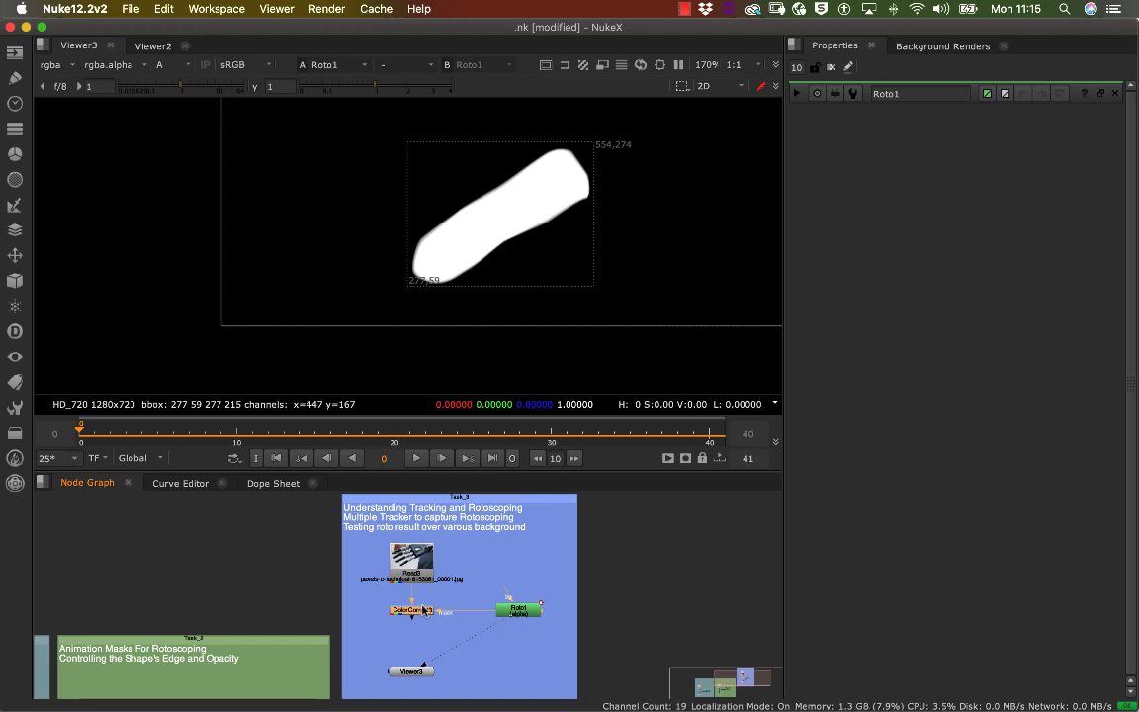
pyautogui.press('1')
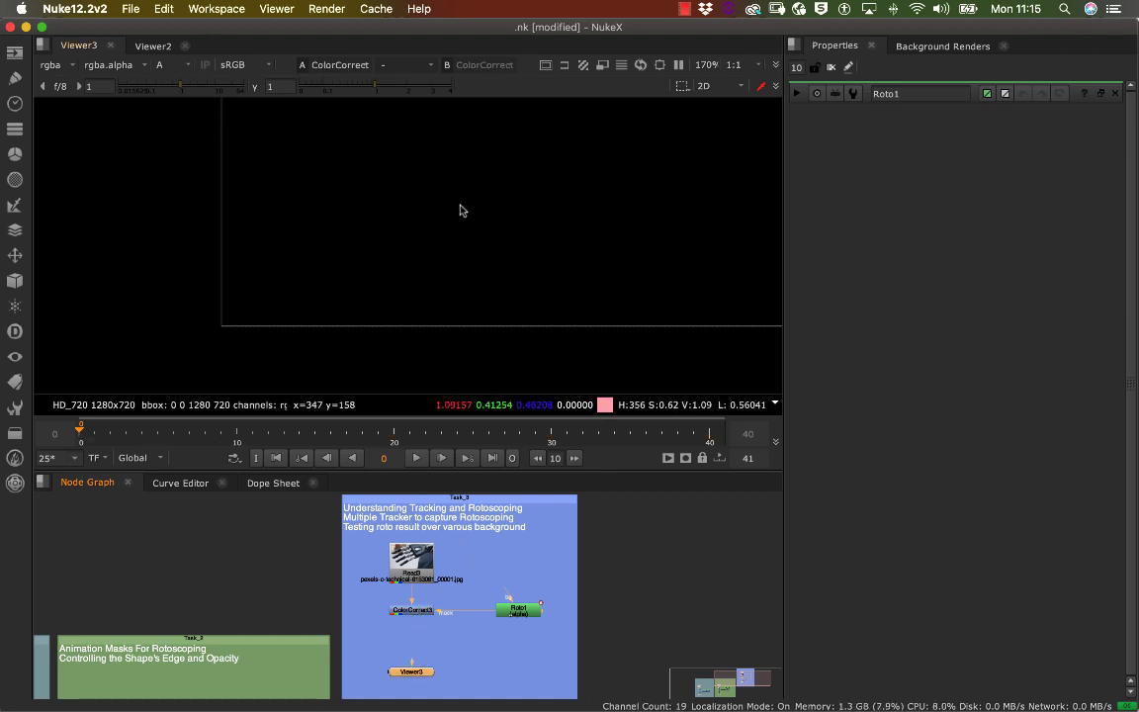
pyautogui.press('a')
pyautogui.moveTo(533, 221); pyautogui.dragTo(521, 270, button='middle')
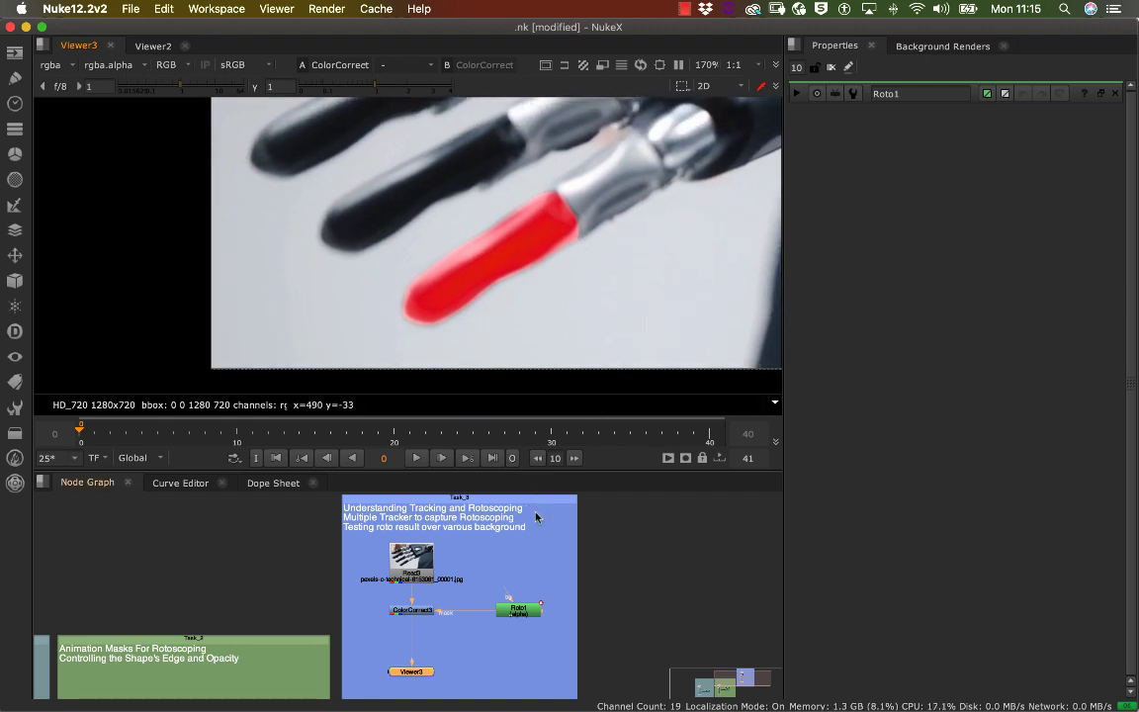
# Reopen Roto1's properties and shift the middle point of the finger's upper edge slightly toward the joint
pyautogui.doubleClick(522, 611)
pyautogui.scroll(5, 542, 306)
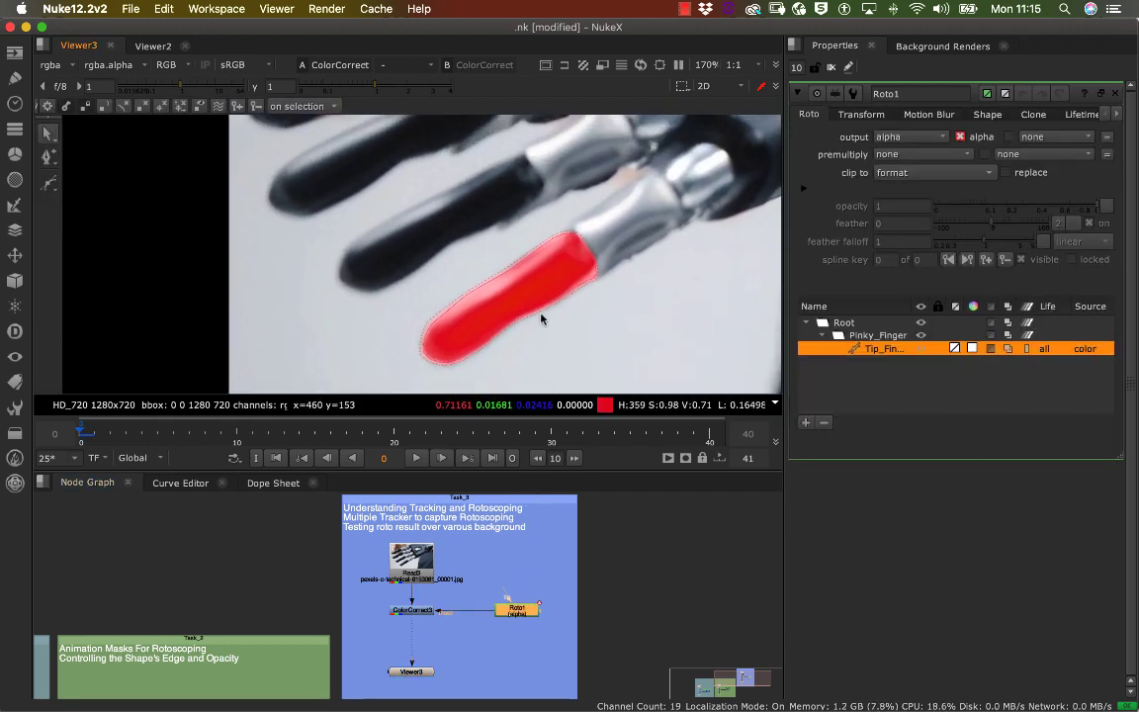
pyautogui.scroll(1, 564, 294)
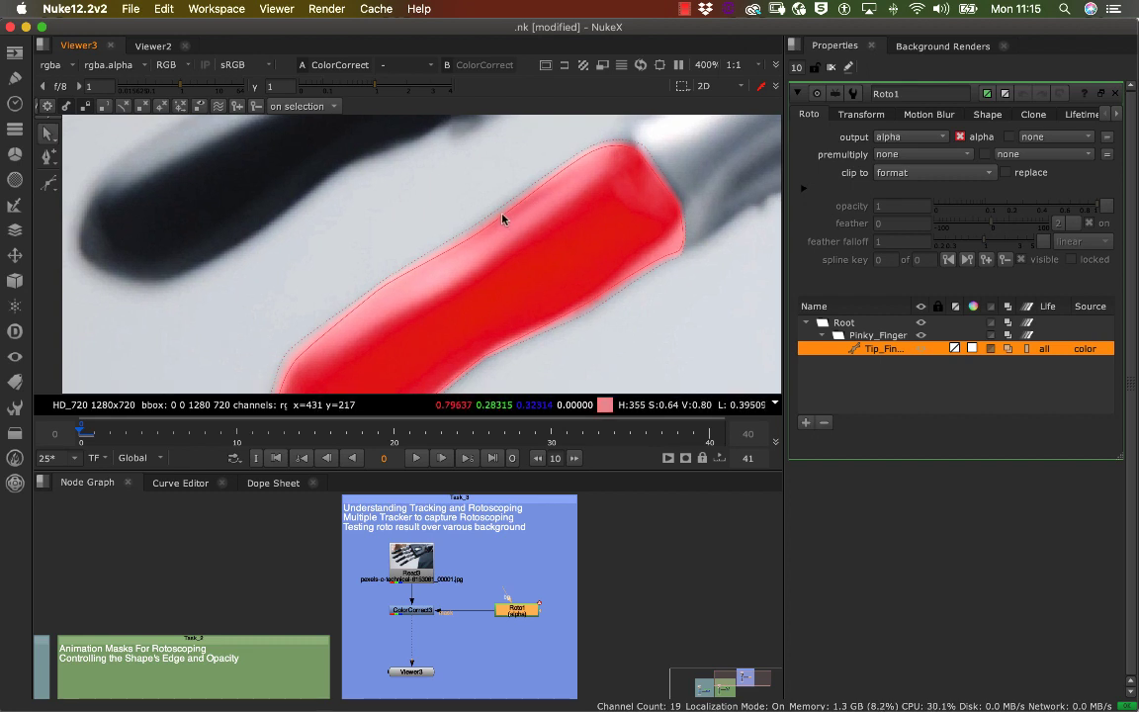
pyautogui.click(482, 241)
pyautogui.click(467, 233)
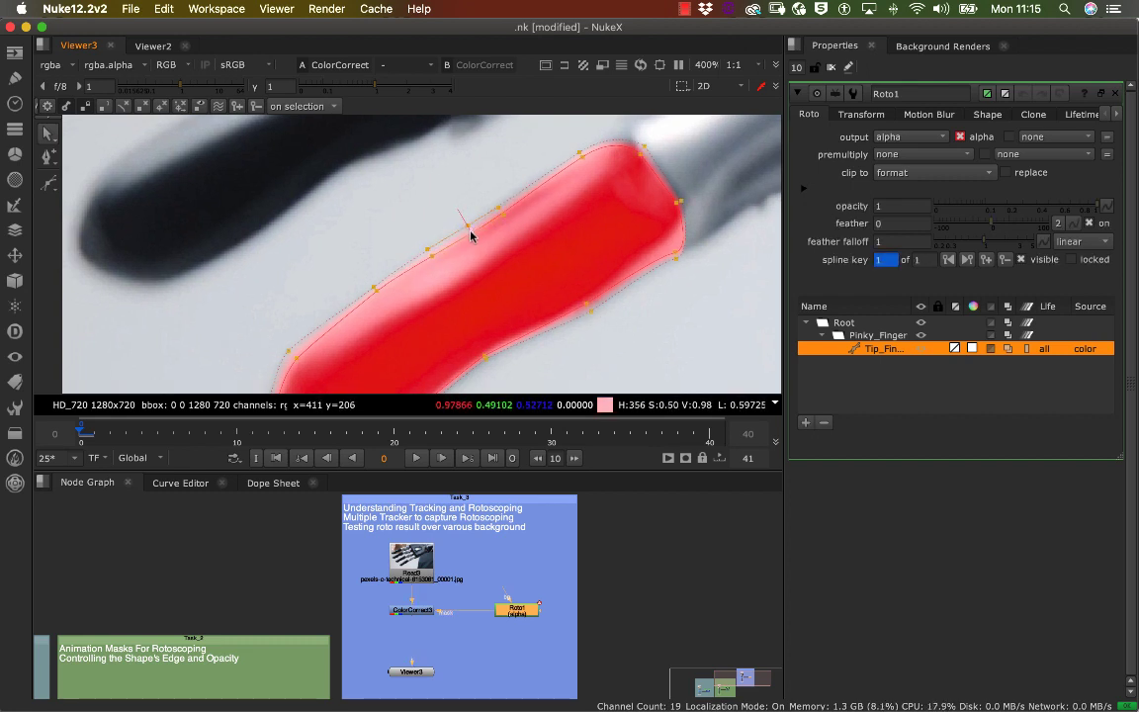
pyautogui.moveTo(504, 210); pyautogui.dragTo(479, 224)
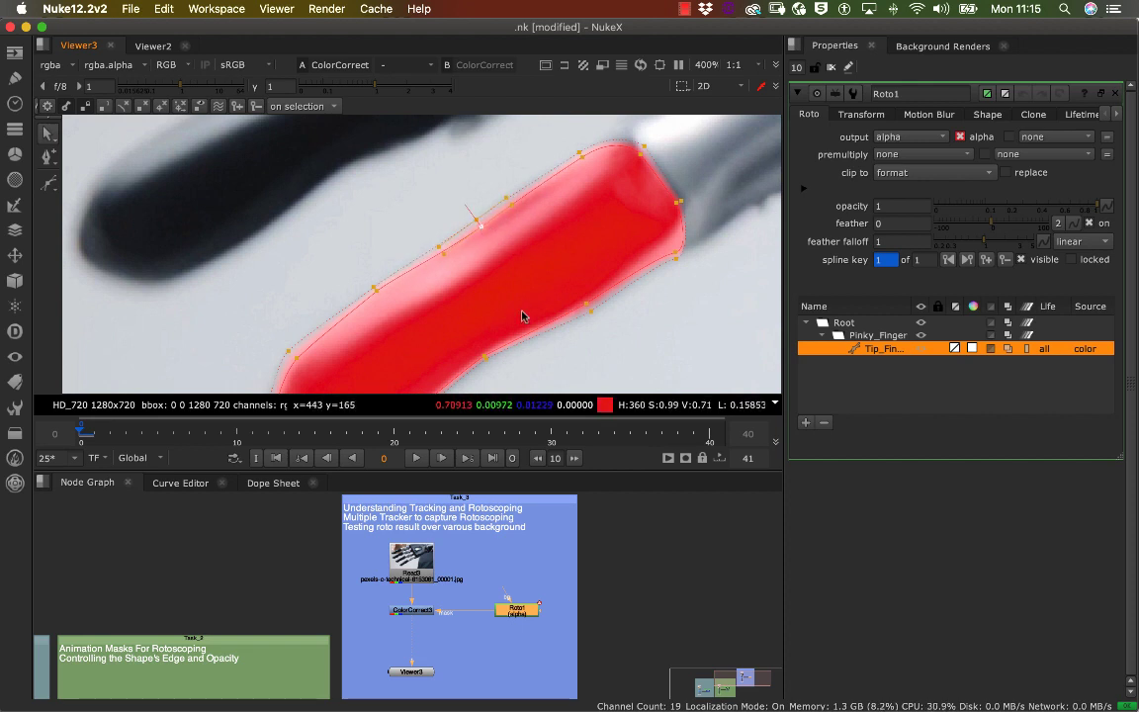
# Pull the feather slightly further out from the finger's lower-edge points and from the fingertip's lowest point
pyautogui.moveTo(522, 315); pyautogui.dragTo(532, 268, button='middle')
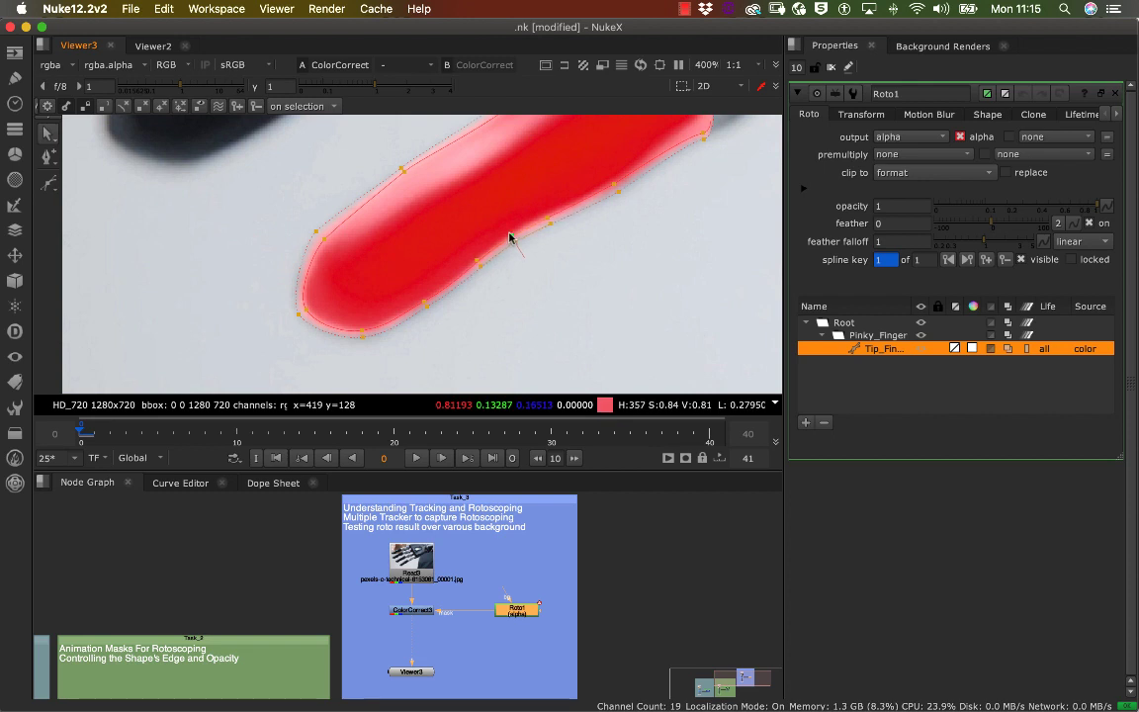
pyautogui.click(425, 303)
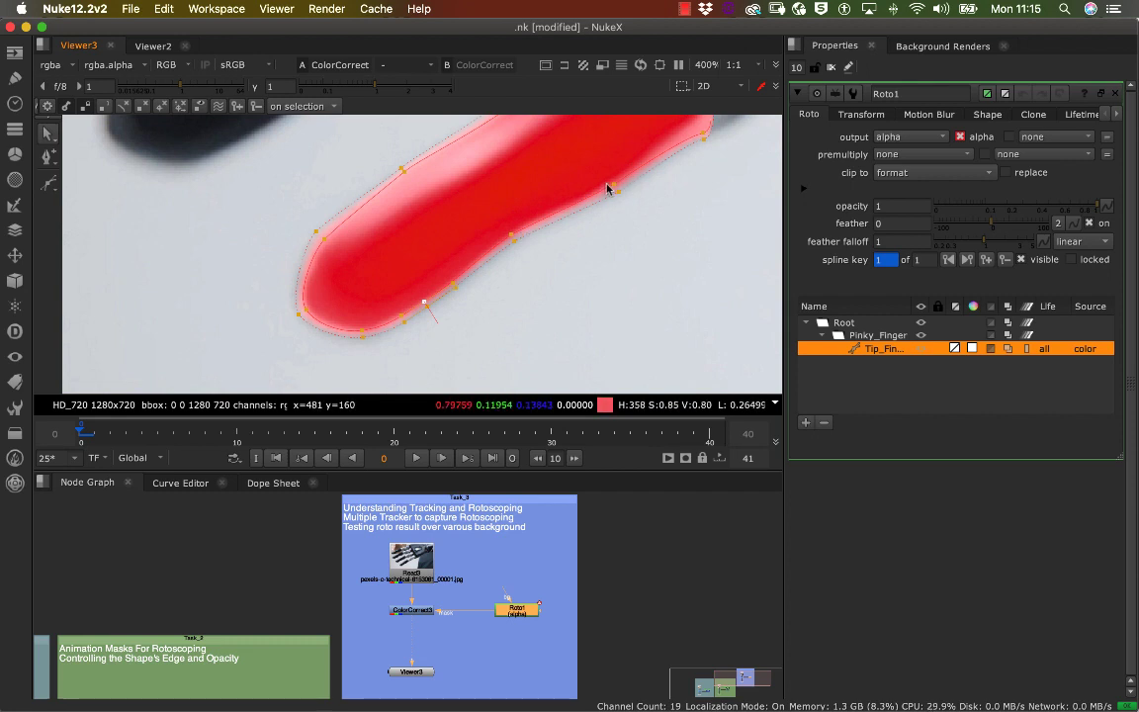
pyautogui.scroll(5, 524, 280)
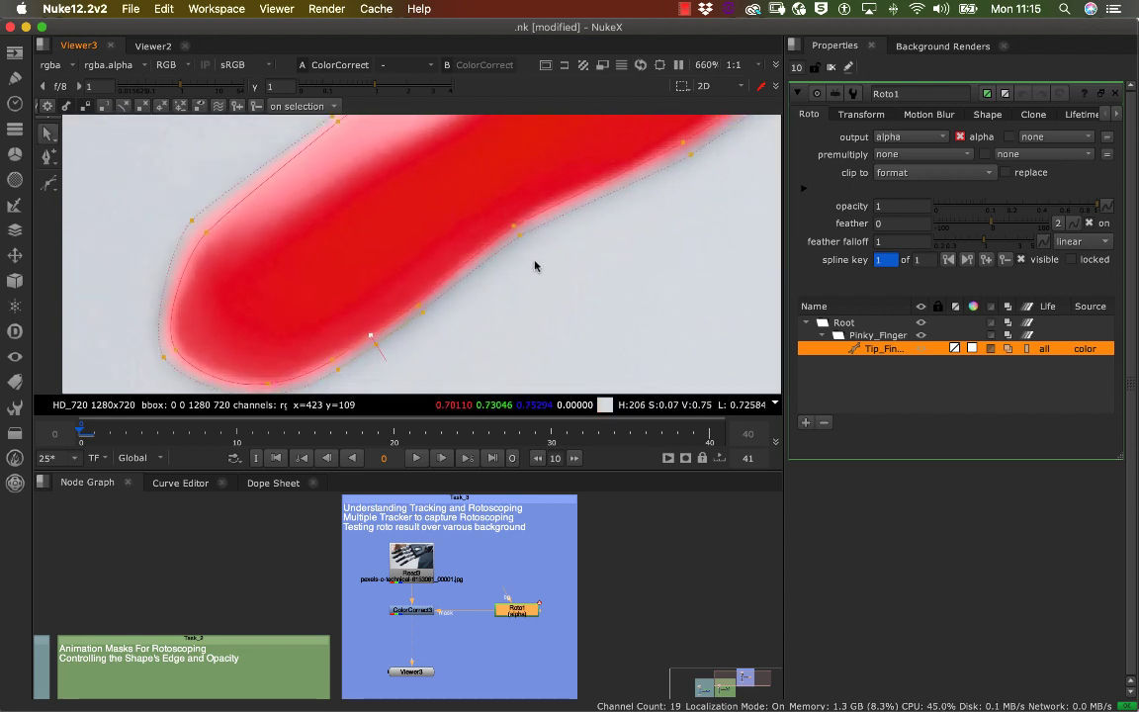
pyautogui.scroll(-1, 521, 237)
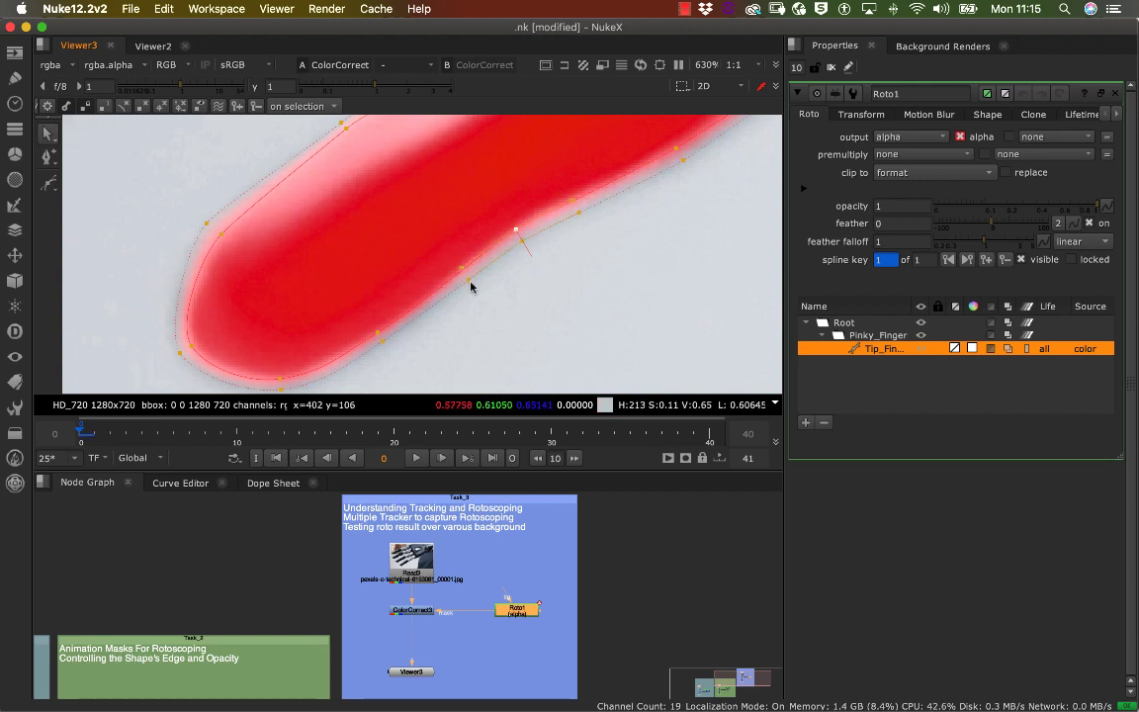
pyautogui.click(379, 335)
pyautogui.moveTo(370, 302); pyautogui.dragTo(514, 175, button='middle')
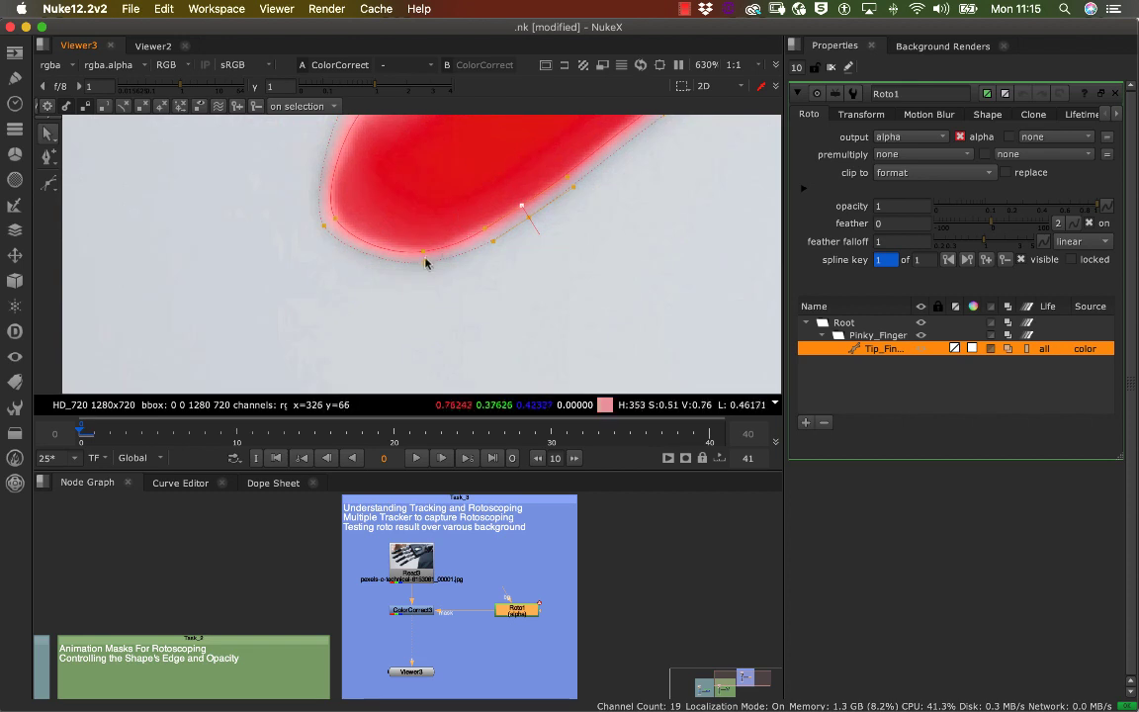
pyautogui.click(426, 261)
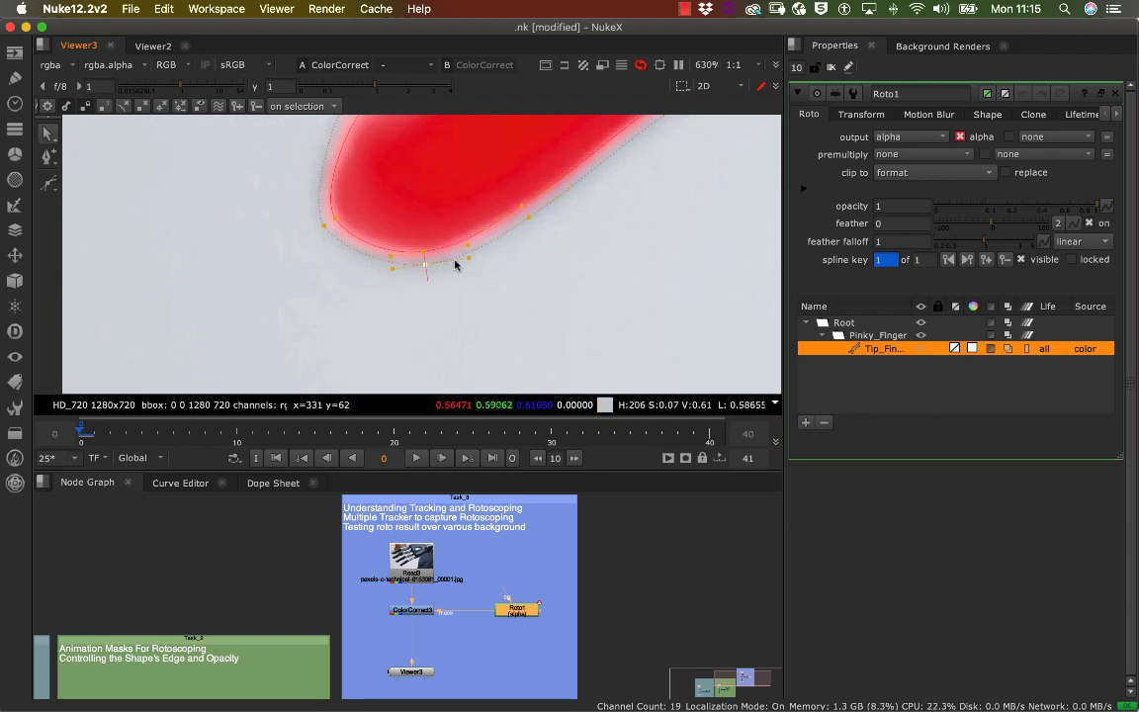
# Pull the feather further out from the upper-edge point just behind the fingertip's curve
pyautogui.moveTo(430, 258); pyautogui.dragTo(413, 308, button='middle')
pyautogui.moveTo(315, 265); pyautogui.dragTo(280, 285, button='middle')
pyautogui.click(287, 317)
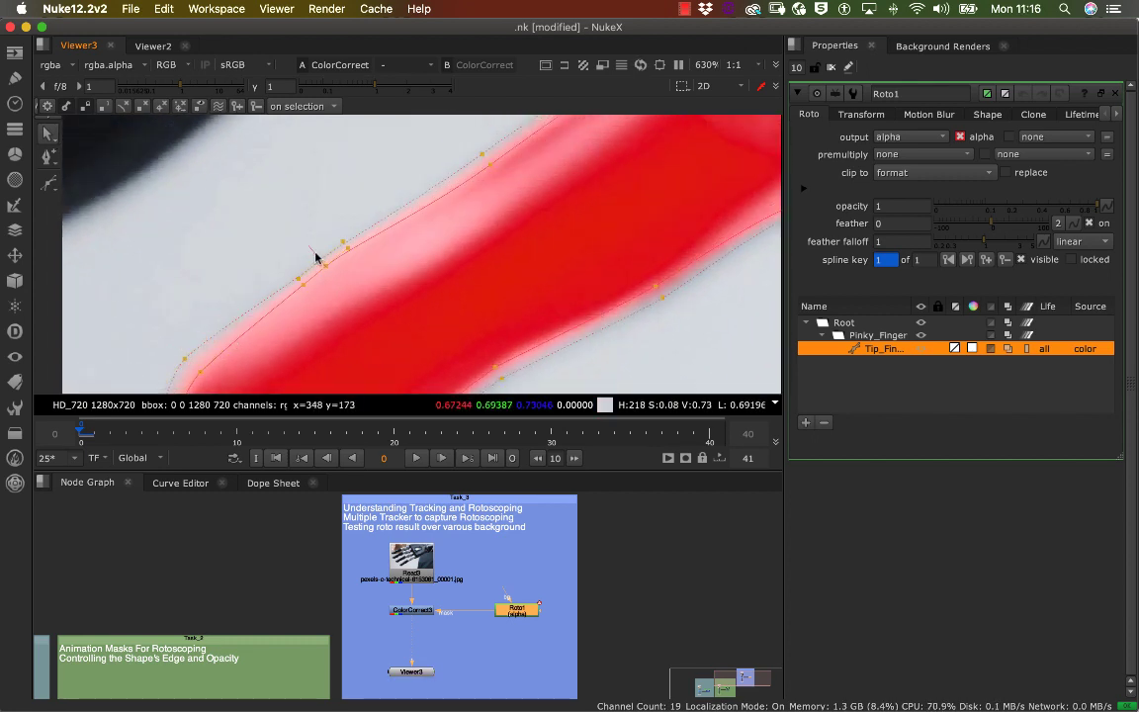
pyautogui.moveTo(529, 146); pyautogui.dragTo(403, 299, button='middle')
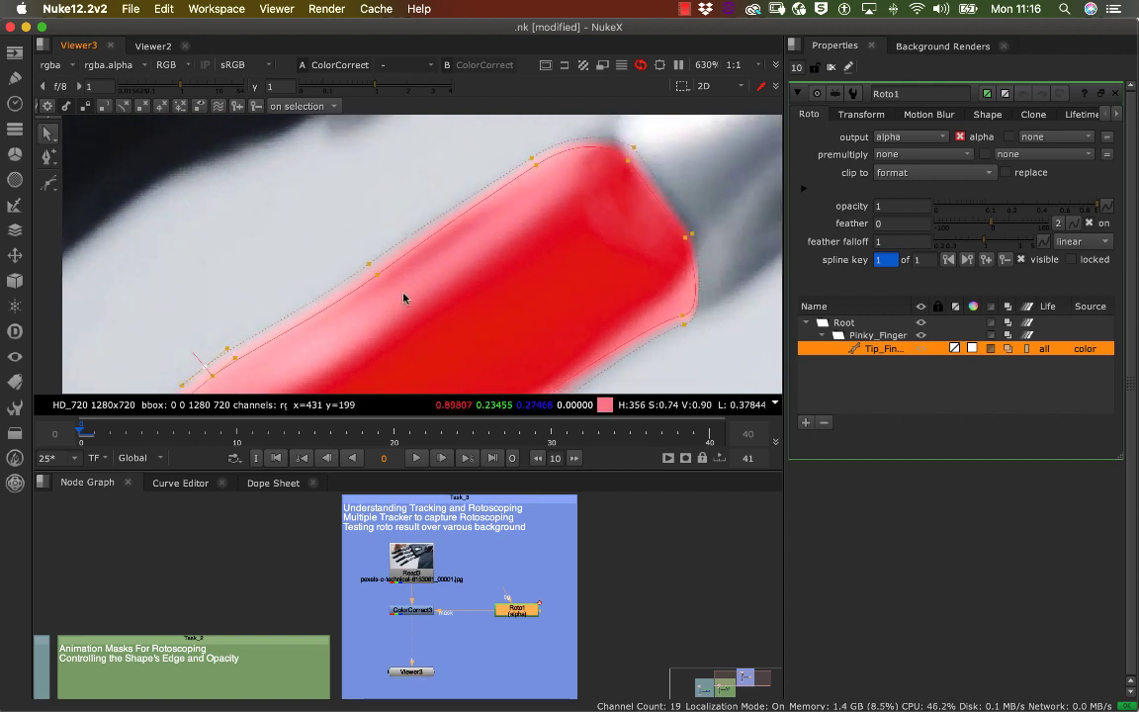
pyautogui.click(367, 262)
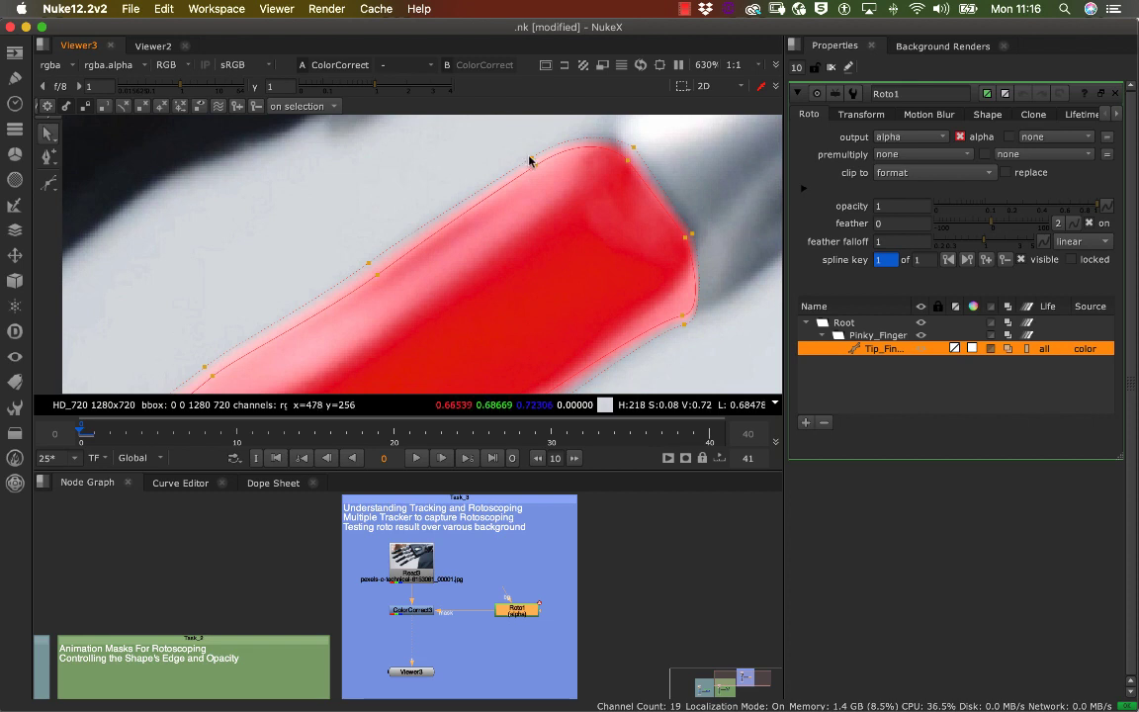
# Examine the refined finger shape at a wider view, toggling the alpha display on and off
pyautogui.scroll(-5, 516, 228)
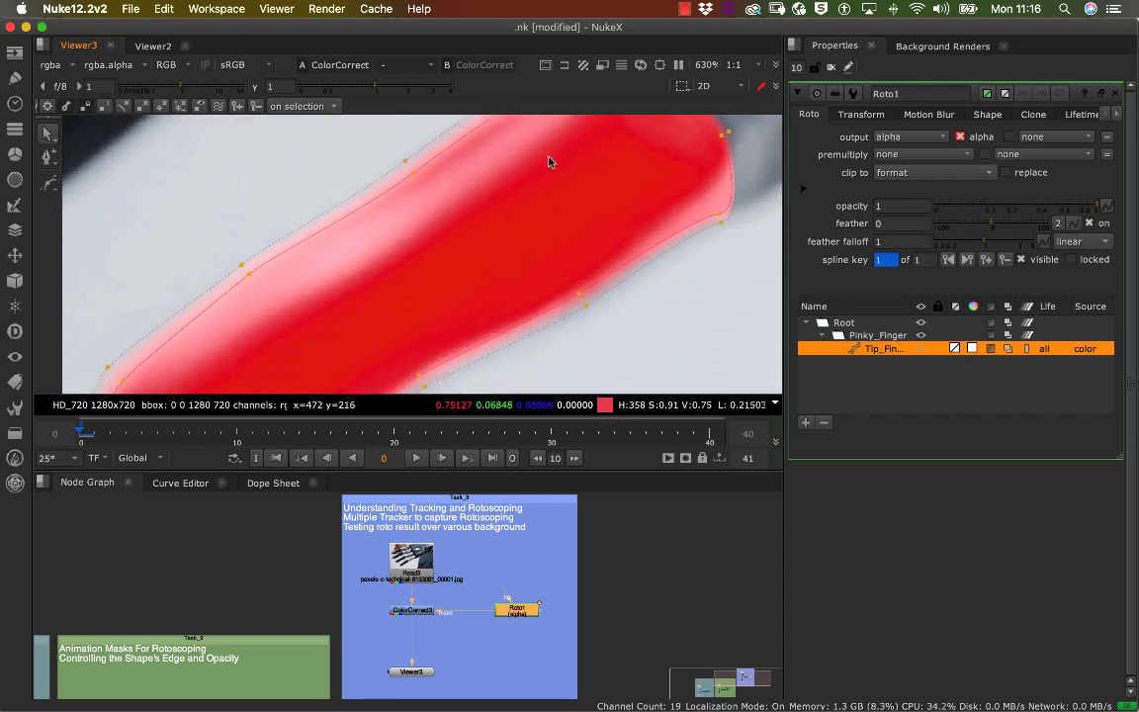
pyautogui.press('a')
pyautogui.scroll(-2, 535, 194)
pyautogui.press('a')
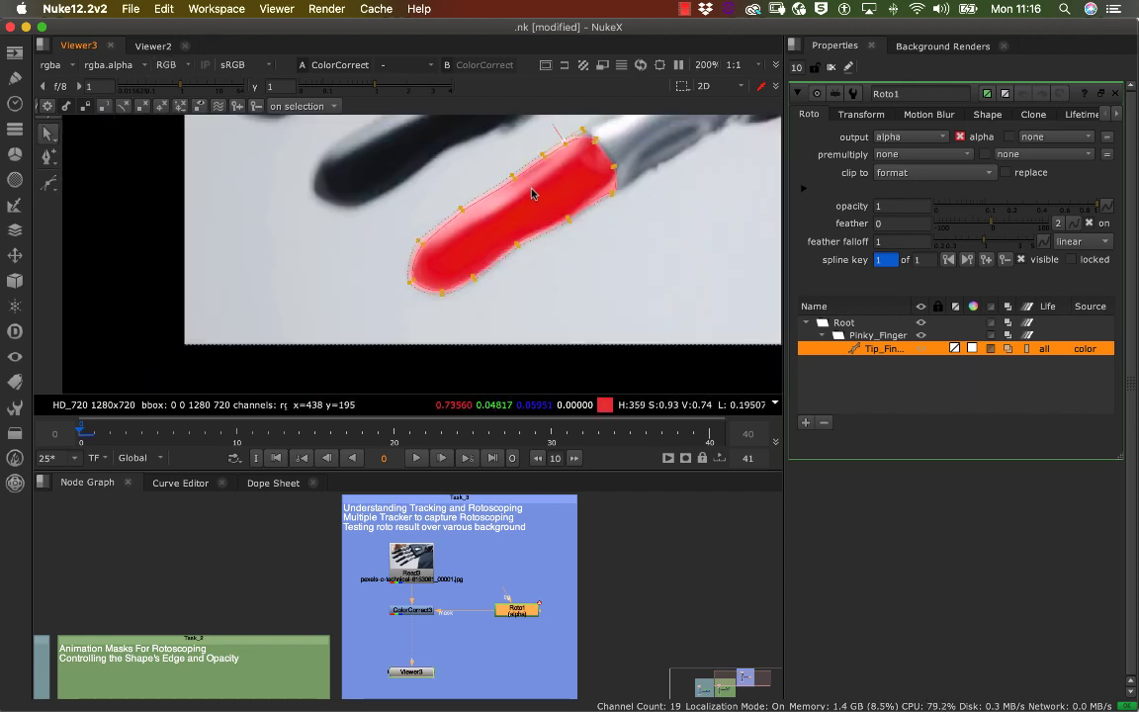
pyautogui.scroll(1, 611, 236)
pyautogui.scroll(-3, 620, 233)
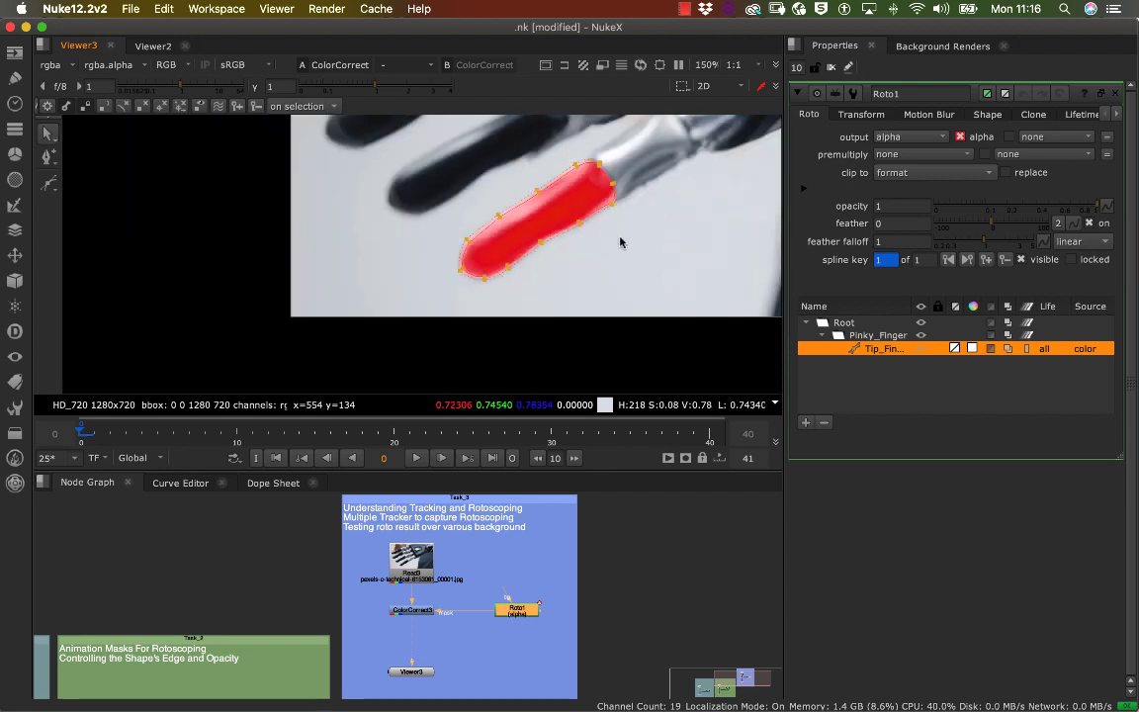
pyautogui.moveTo(621, 223); pyautogui.dragTo(571, 250, button='middle')
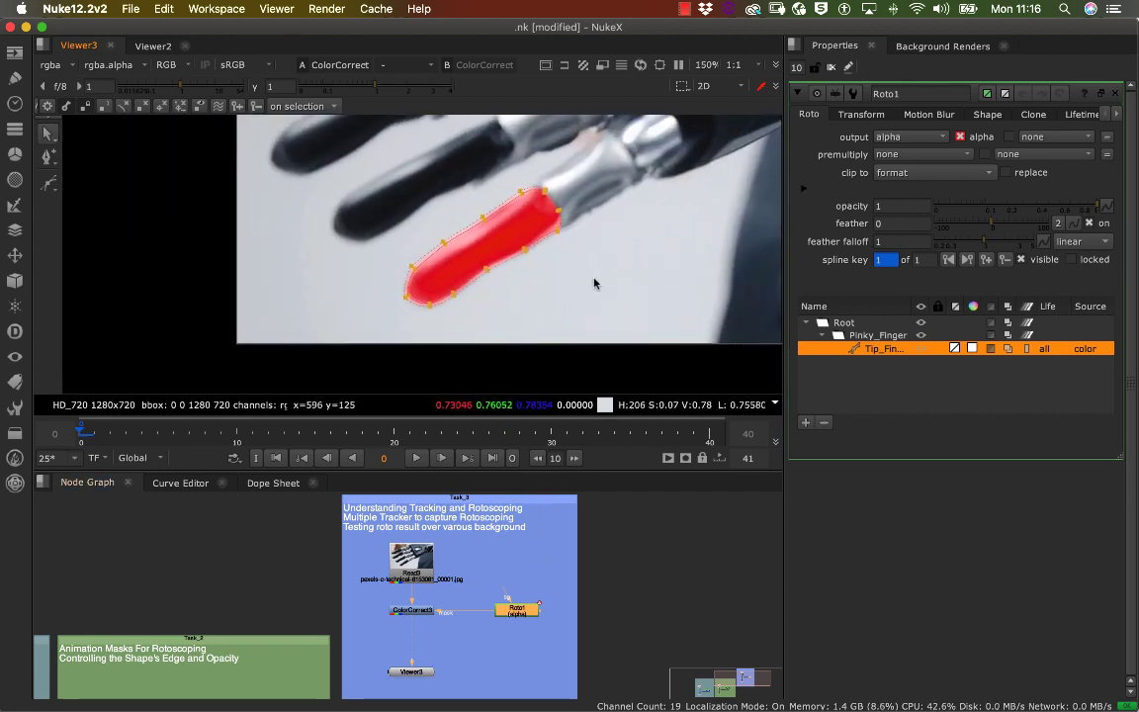
pyautogui.scroll(-3, 564, 277)
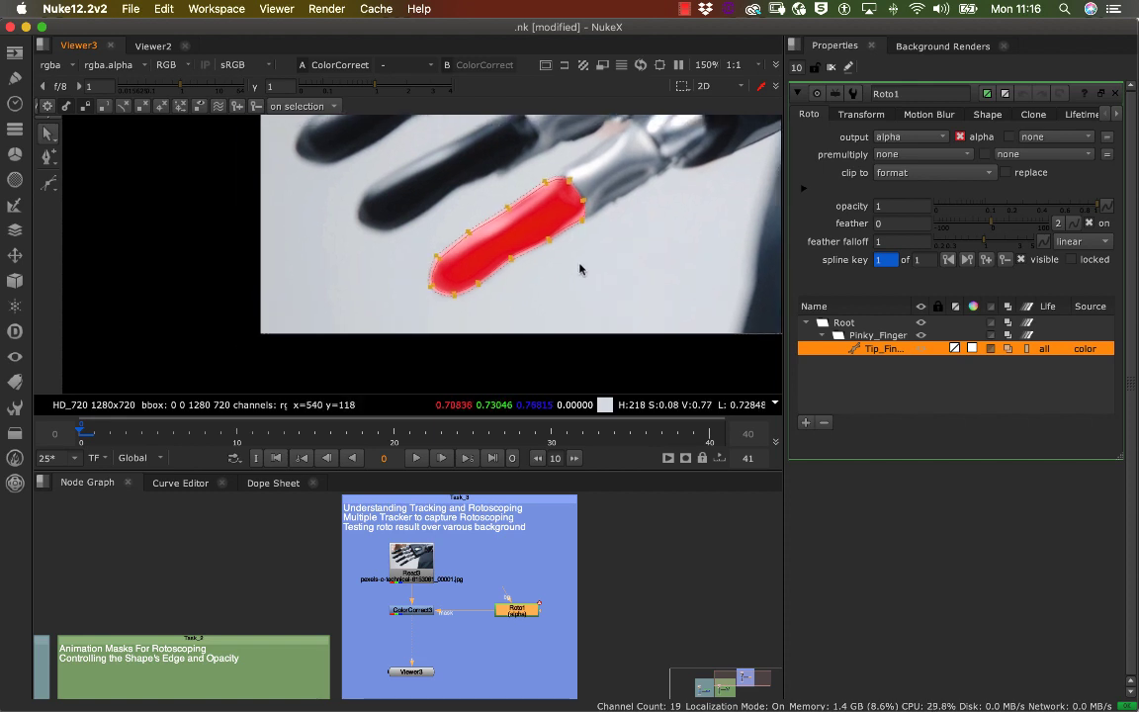
# Play the sequence forward to about frame 28 to compare the static fingertip shape with the moving finger
pyautogui.scroll(-1, 568, 276)
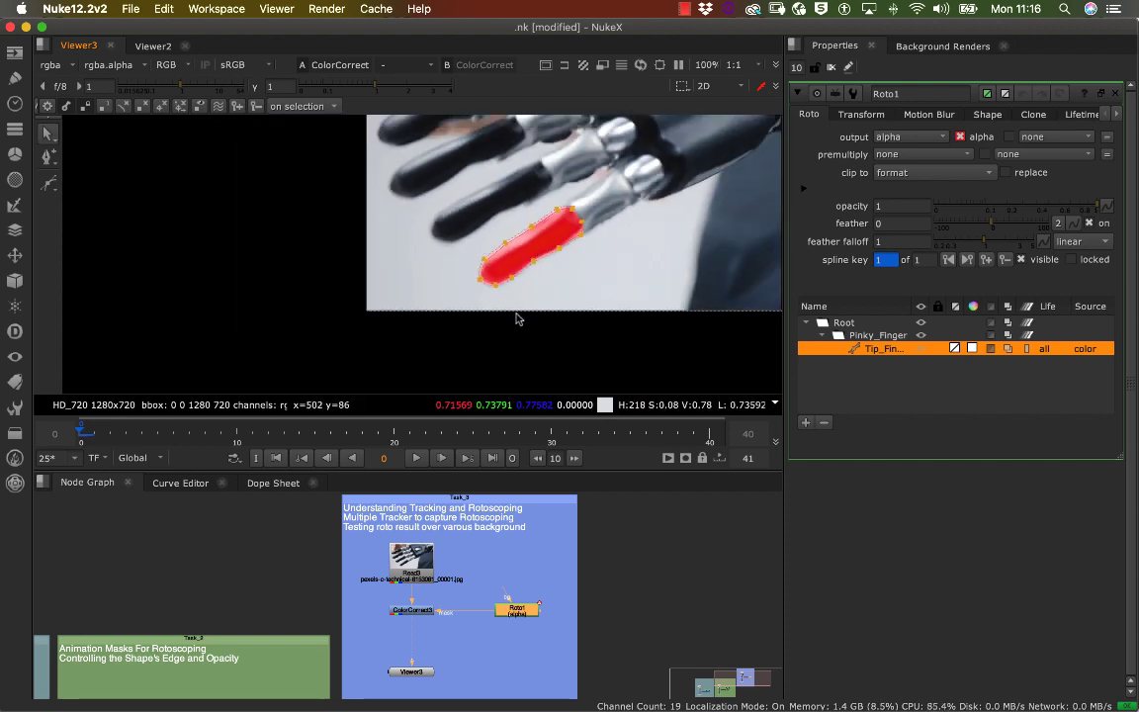
pyautogui.click(417, 458)
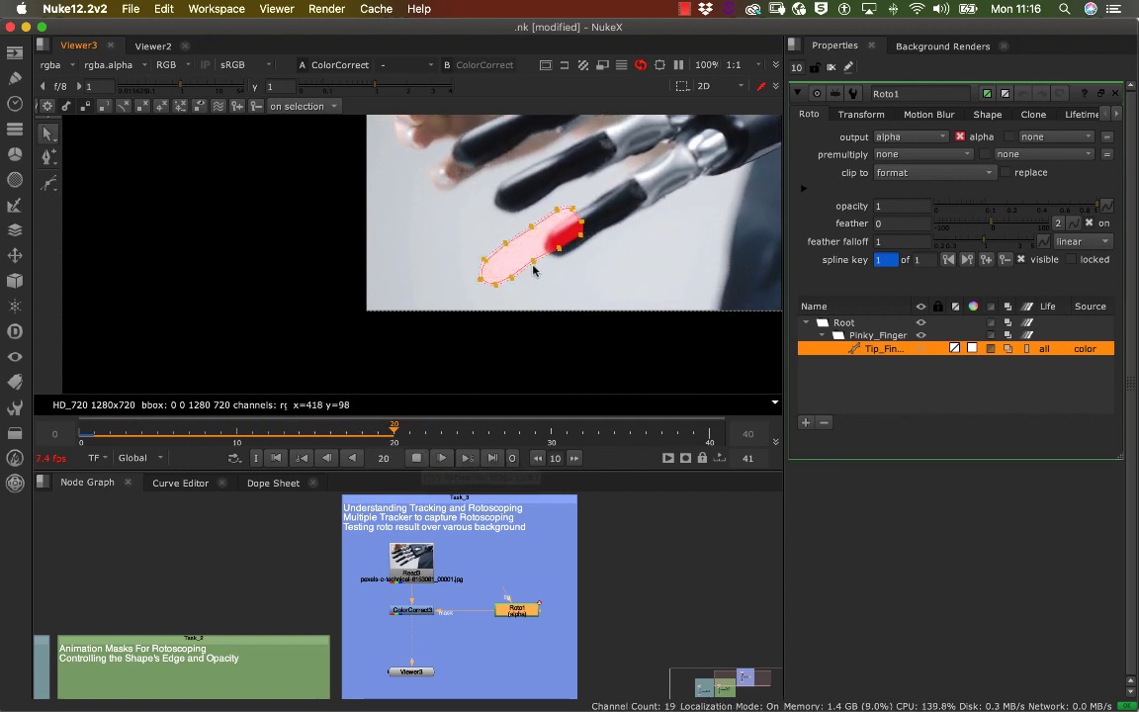
pyautogui.click(422, 460)
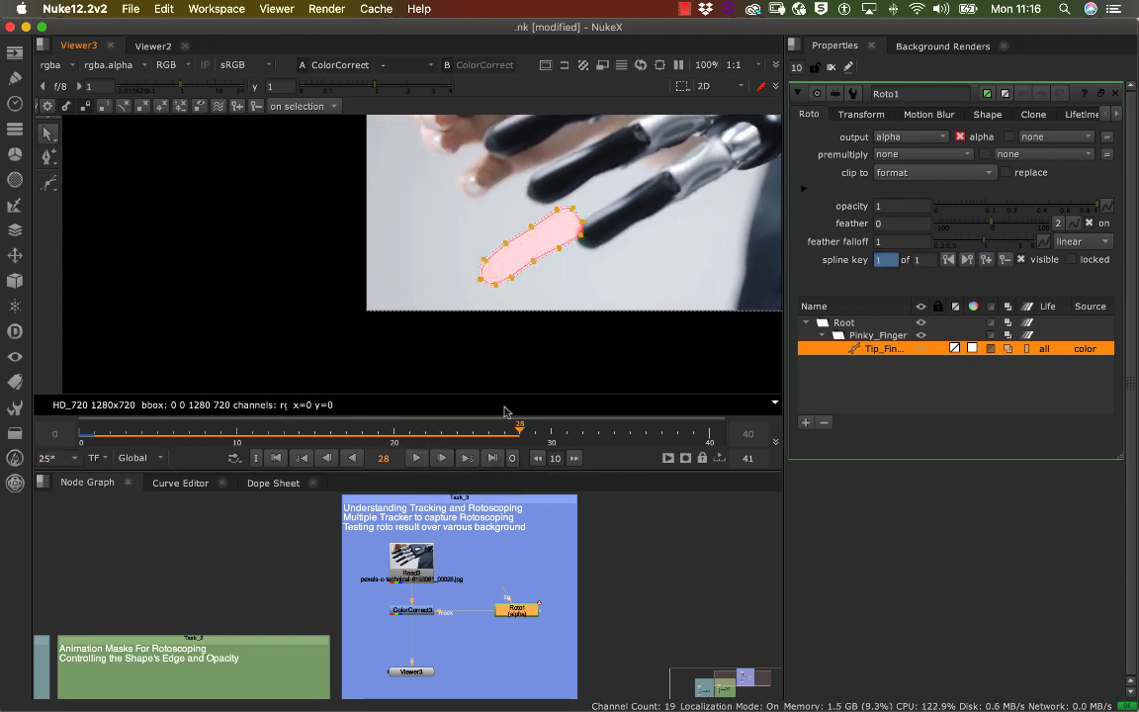
# At frame 10, move all points of the fingertip shape together onto the finger, matching its new position
pyautogui.moveTo(511, 430); pyautogui.dragTo(239, 428)
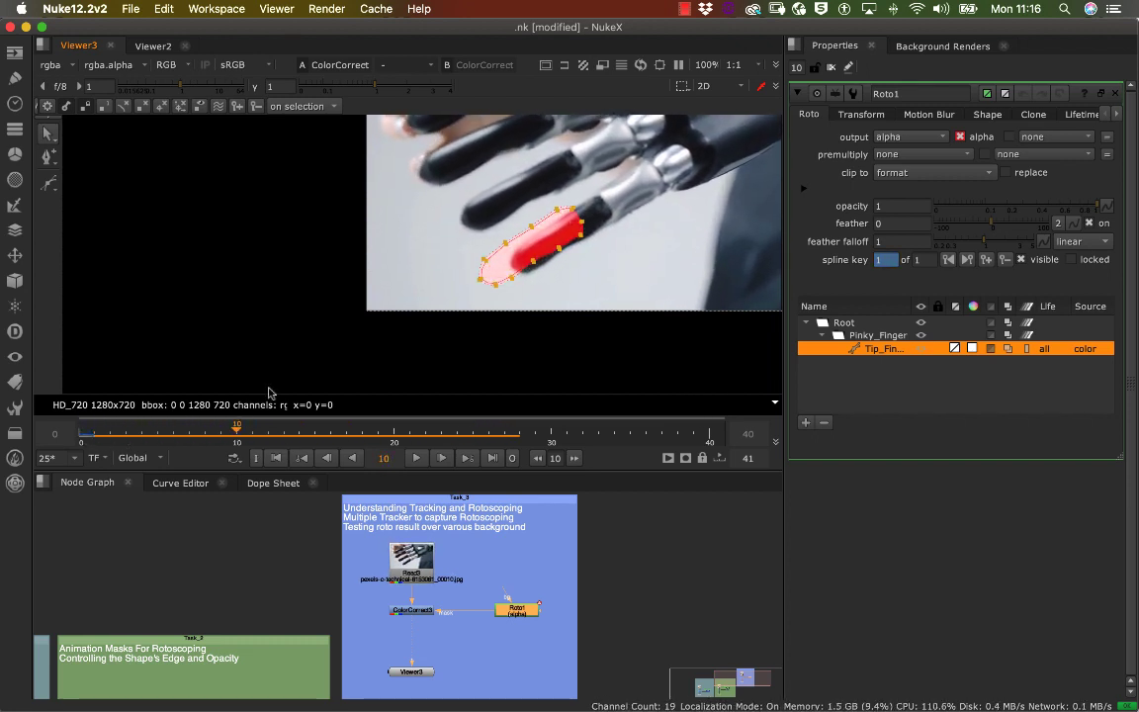
pyautogui.moveTo(611, 175); pyautogui.dragTo(413, 333)
pyautogui.scroll(3, 633, 223)
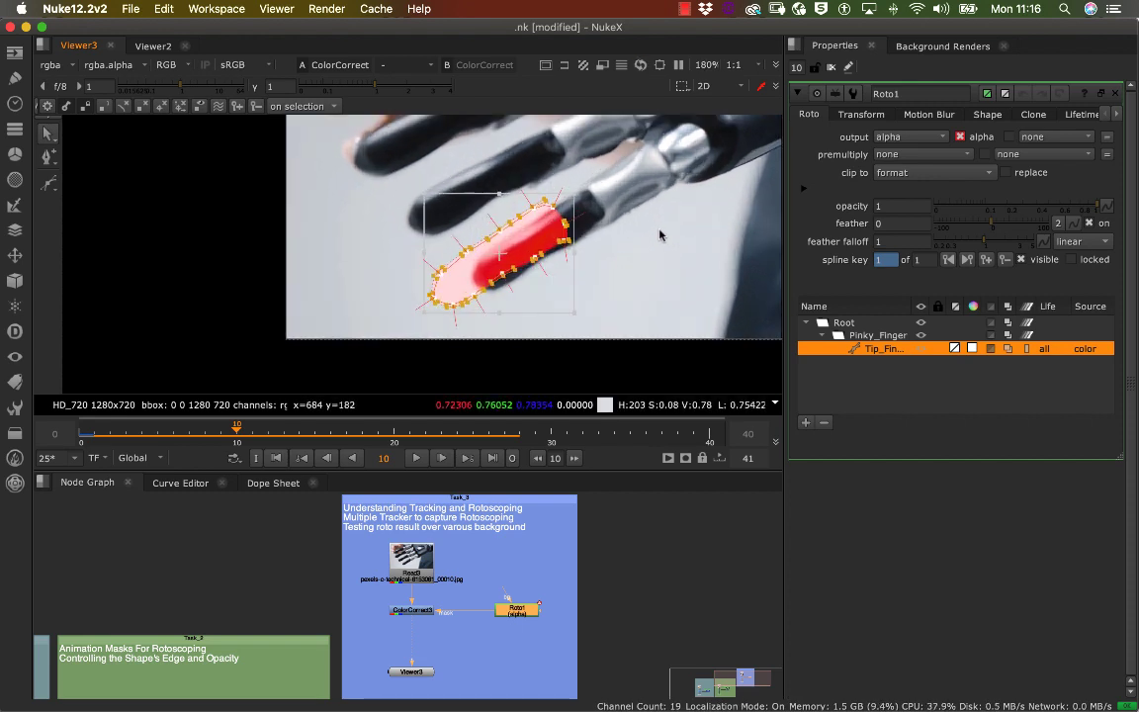
pyautogui.scroll(2, 633, 237)
pyautogui.moveTo(463, 263); pyautogui.dragTo(527, 236)
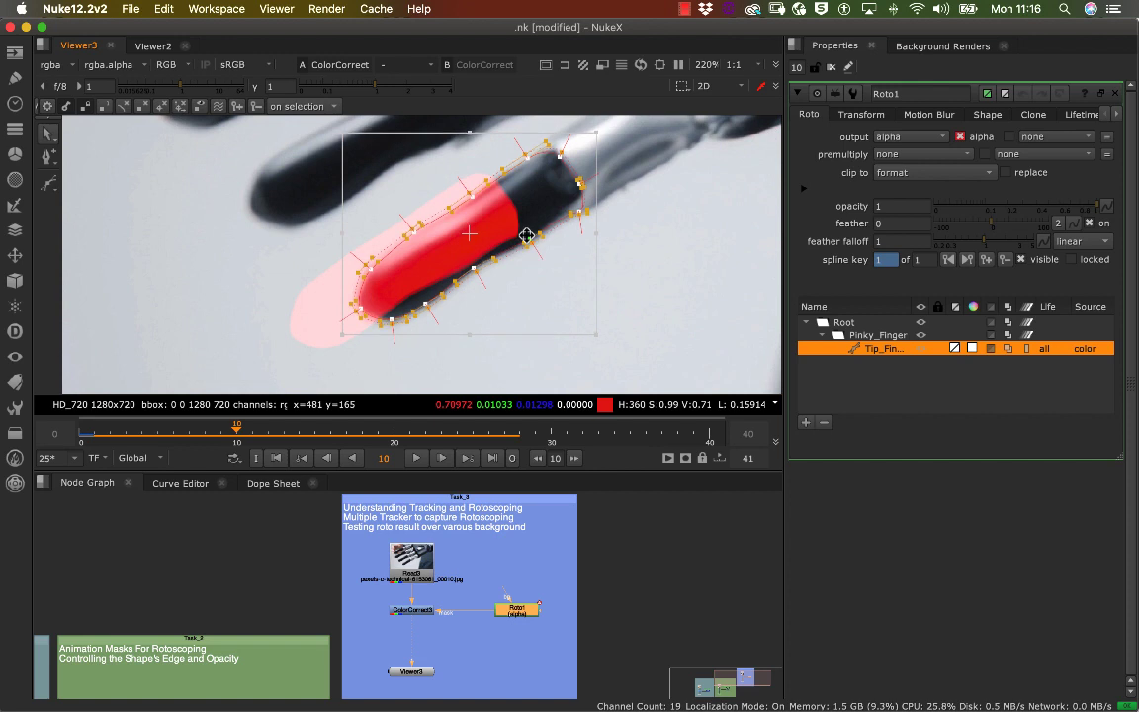
# Check the shape's motion between frames 0 and 10, and delete its spline key at frame 10
pyautogui.click(174, 435)
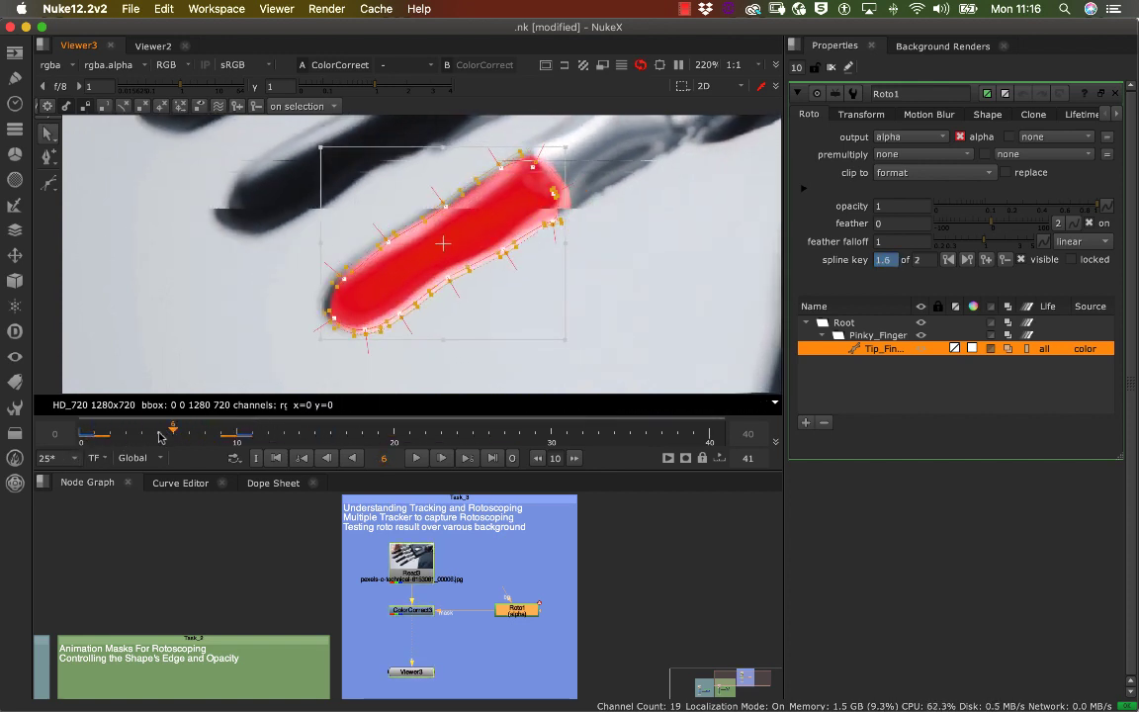
pyautogui.moveTo(161, 437); pyautogui.dragTo(77, 441)
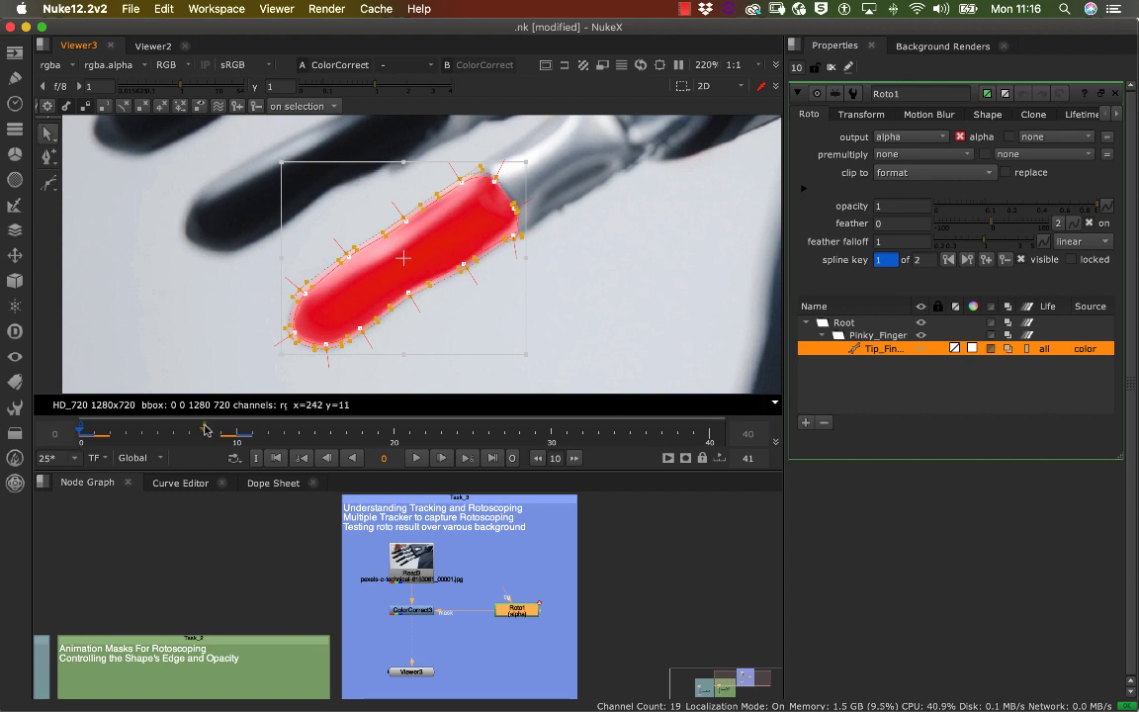
pyautogui.moveTo(206, 428); pyautogui.dragTo(236, 433)
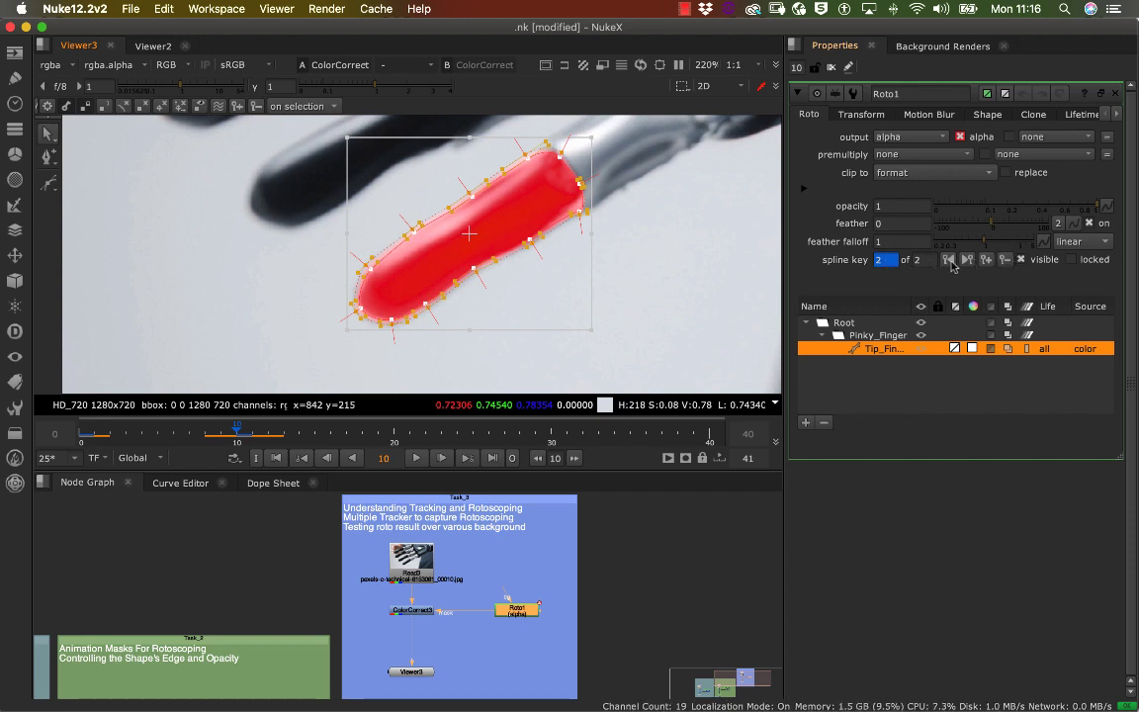
pyautogui.click(1006, 260)
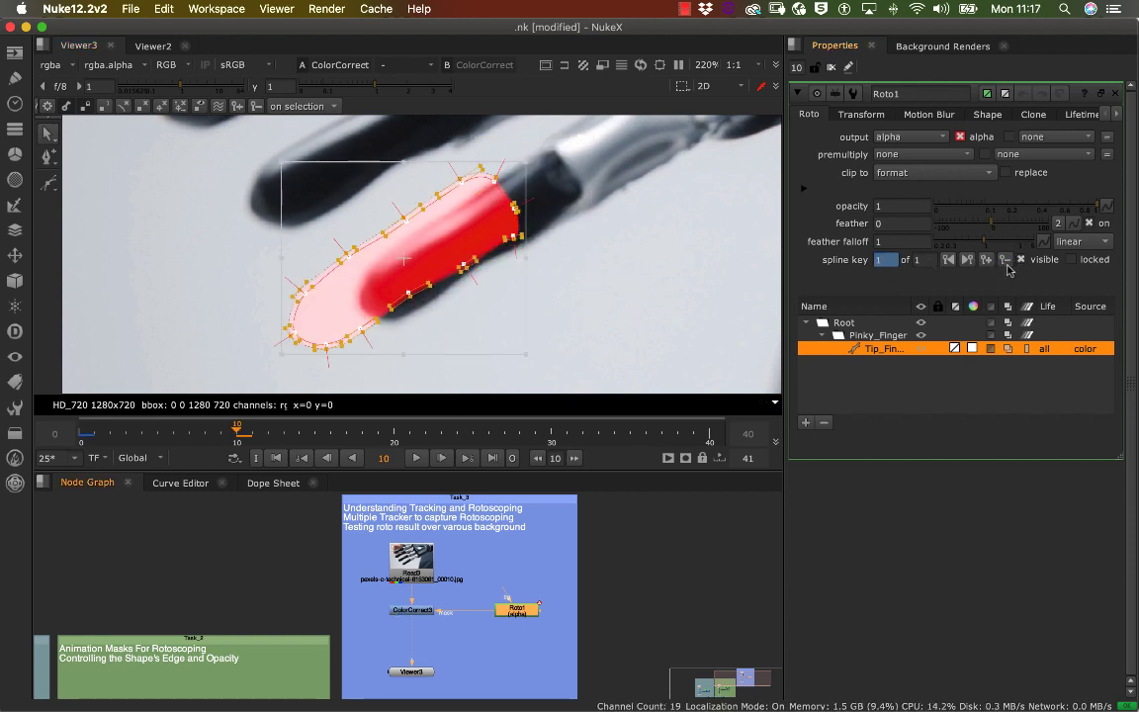
# Scrub through the sequence to watch the finger's motion, returning to frame 0 and deselecting the fingertip shape
pyautogui.moveTo(253, 427); pyautogui.dragTo(78, 439)
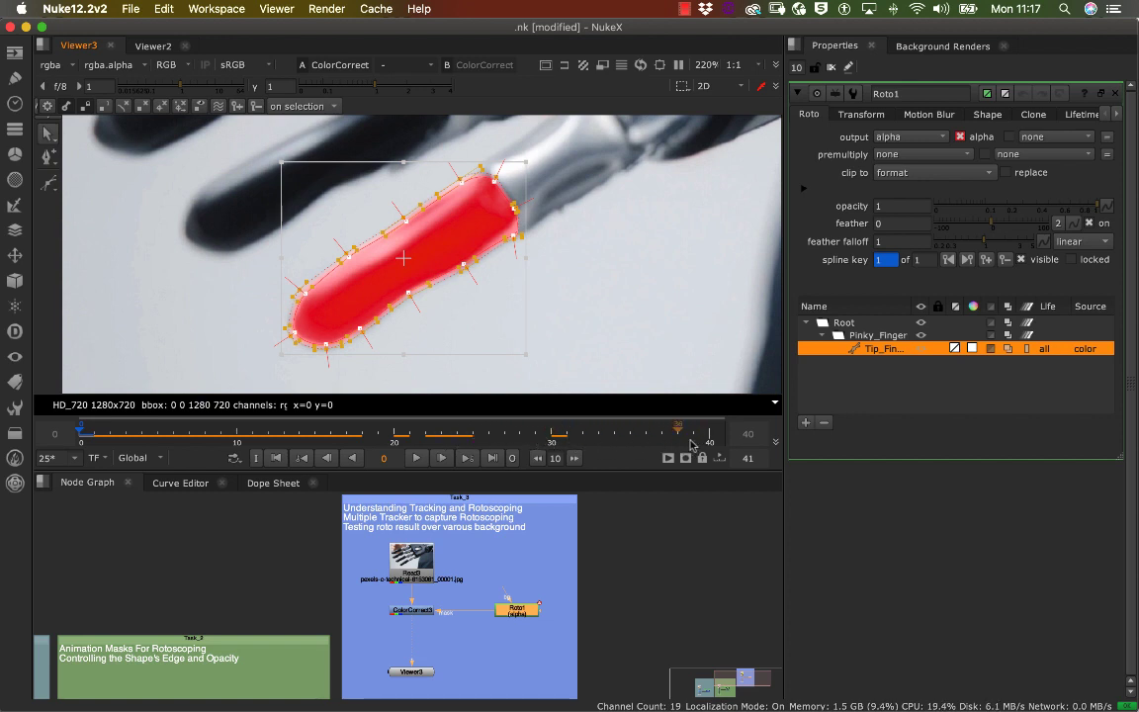
pyautogui.click(428, 436)
pyautogui.moveTo(443, 436); pyautogui.dragTo(84, 442)
pyautogui.scroll(-5, 579, 241)
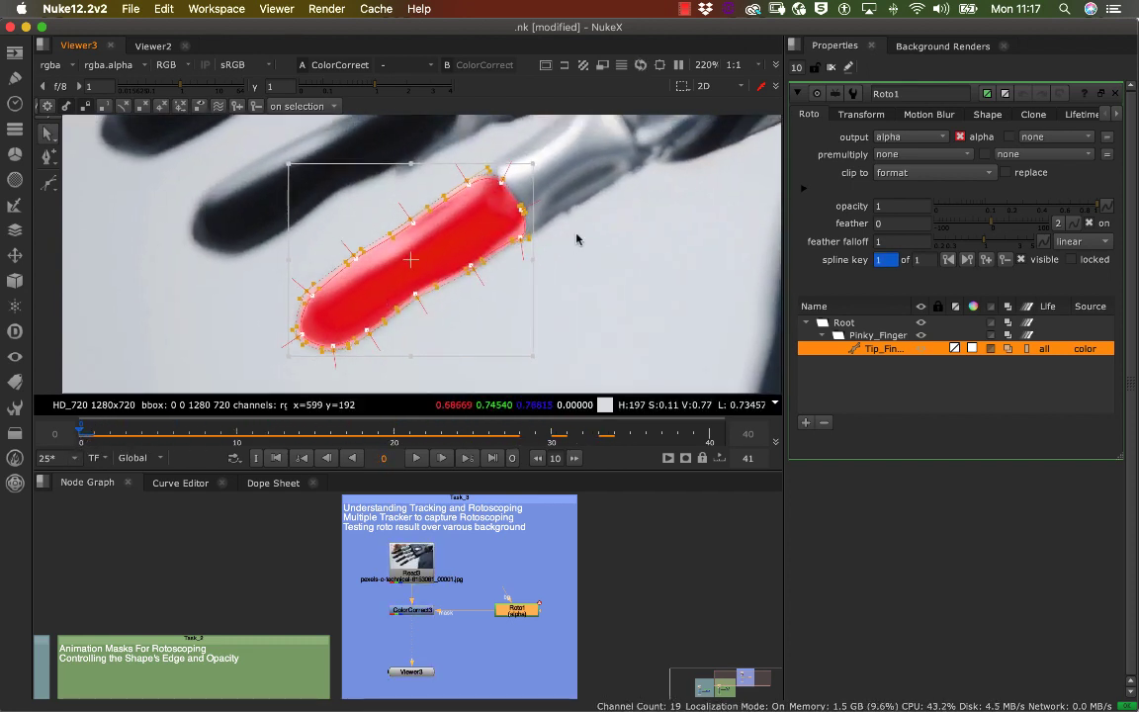
pyautogui.click(546, 307)
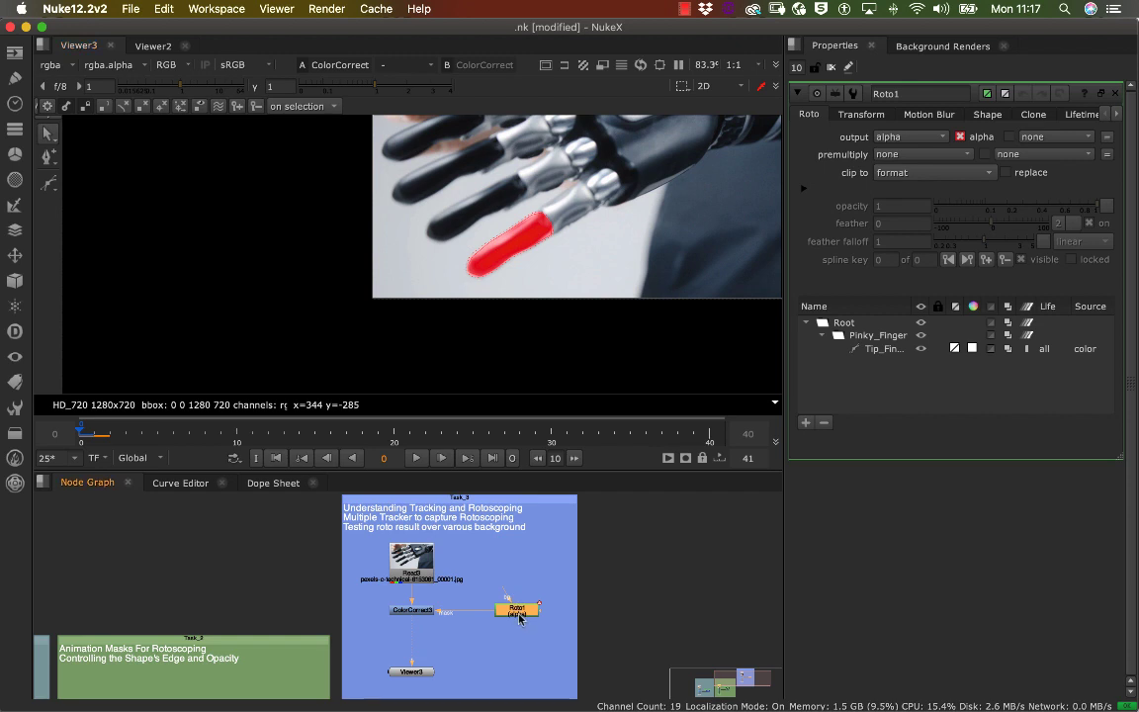
# Nudge the blue Task_3 backdrop with its nodes and widen it to make room beyond the Roto node
pyautogui.click(577, 508)
pyautogui.moveTo(577, 500); pyautogui.dragTo(573, 492)
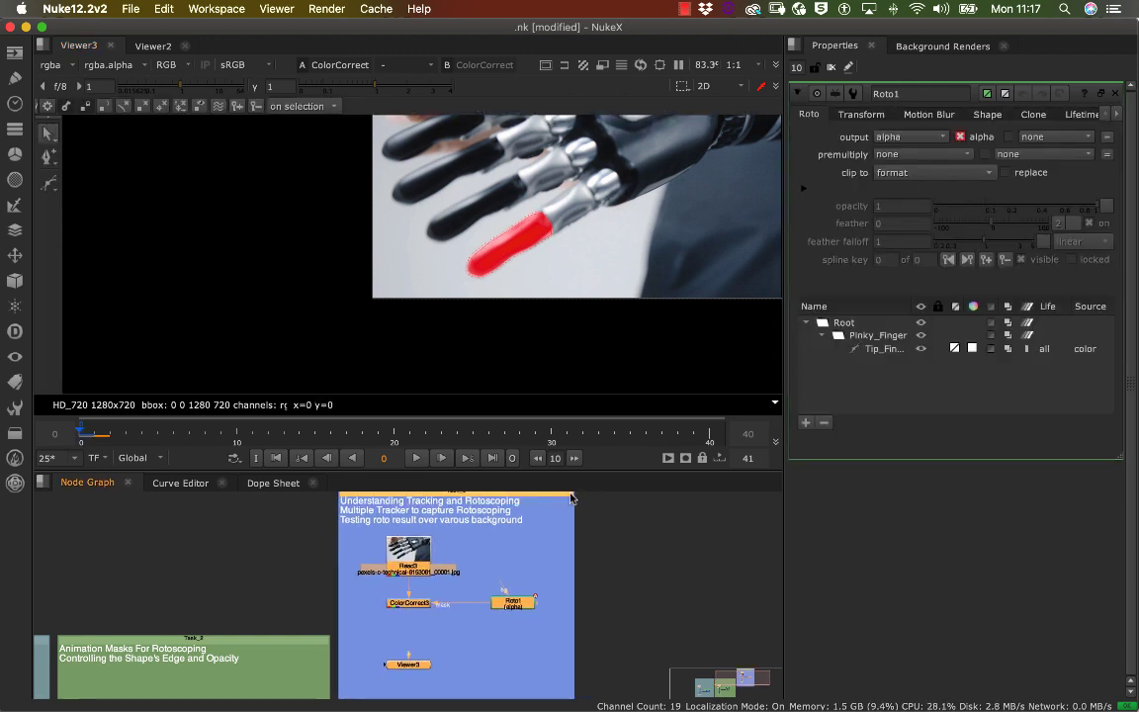
pyautogui.scroll(-4, 593, 543)
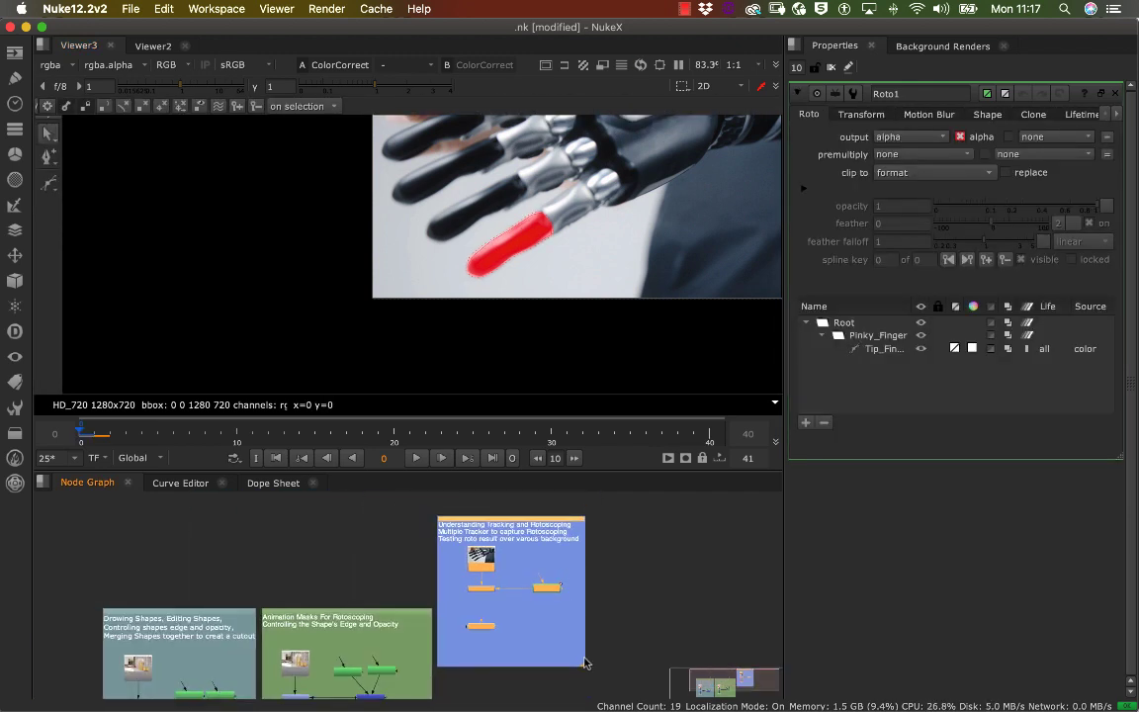
pyautogui.moveTo(590, 664); pyautogui.dragTo(779, 672)
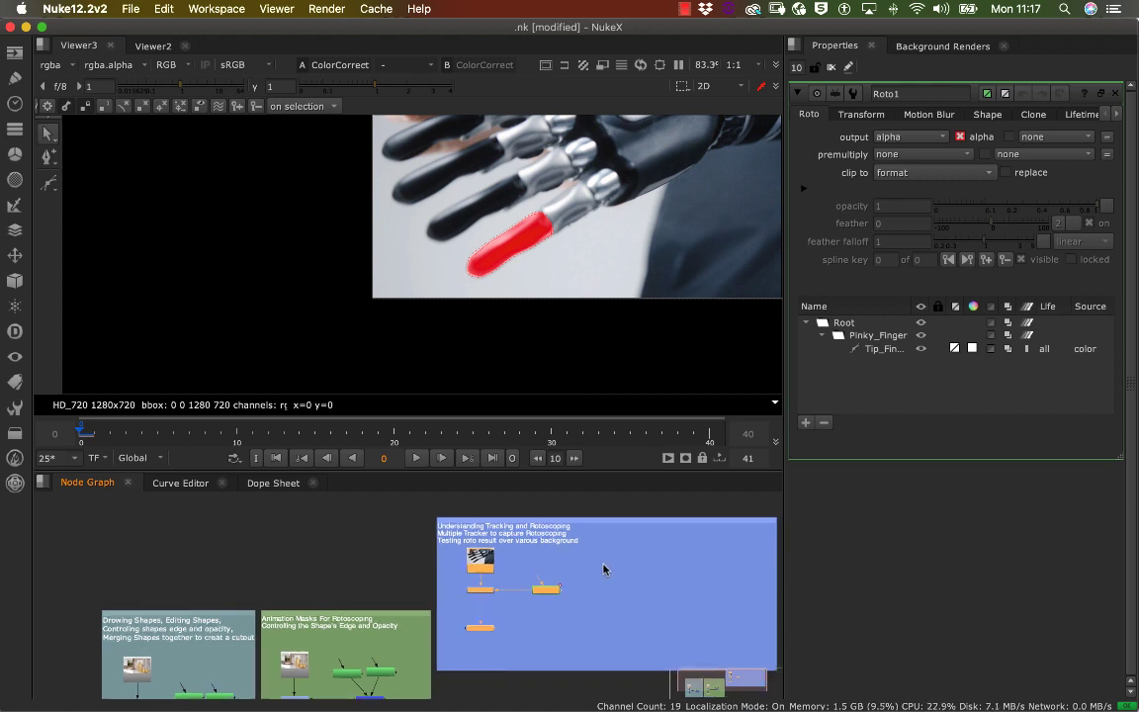
# Move the Roto1 node slightly further away from ColorCorrect3 inside the widened backdrop
pyautogui.keyDown('alt'); pyautogui.moveTo(603, 563); pyautogui.dragTo(450, 535, button='middle'); pyautogui.keyUp('alt')
pyautogui.moveTo(400, 599)
pyautogui.mouseDown(button='middle')
pyautogui.moveTo(449, 599)
pyautogui.moveTo(421, 602)
pyautogui.mouseUp(button='middle')
pyautogui.click(431, 619)
pyautogui.moveTo(423, 602); pyautogui.dragTo(465, 611)
pyautogui.click(485, 587)
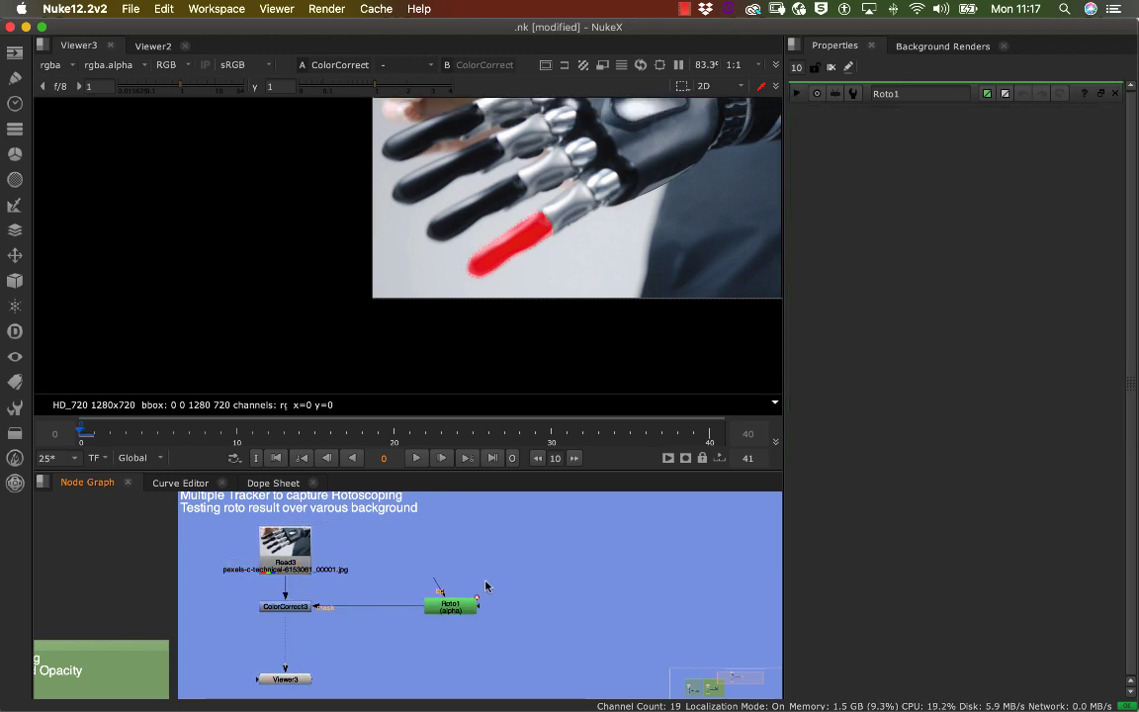
pyautogui.click(458, 607)
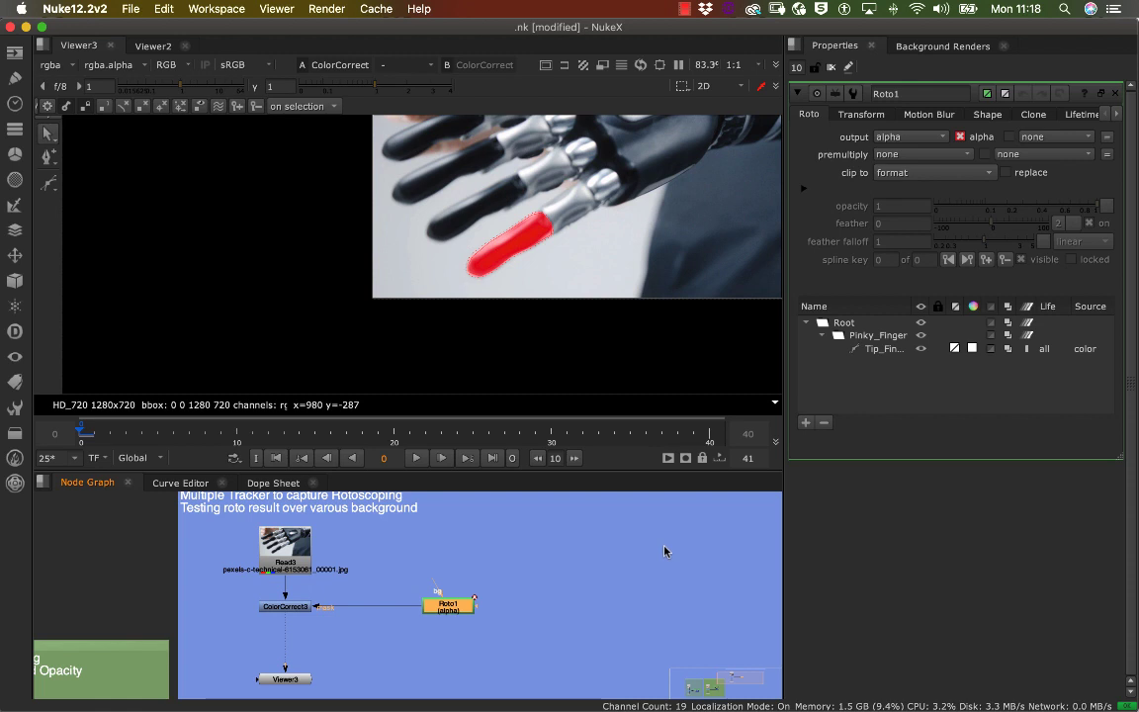
# Add a Tracker node above Roto1, connect its input to Read3, and open its properties
pyautogui.click(492, 560)
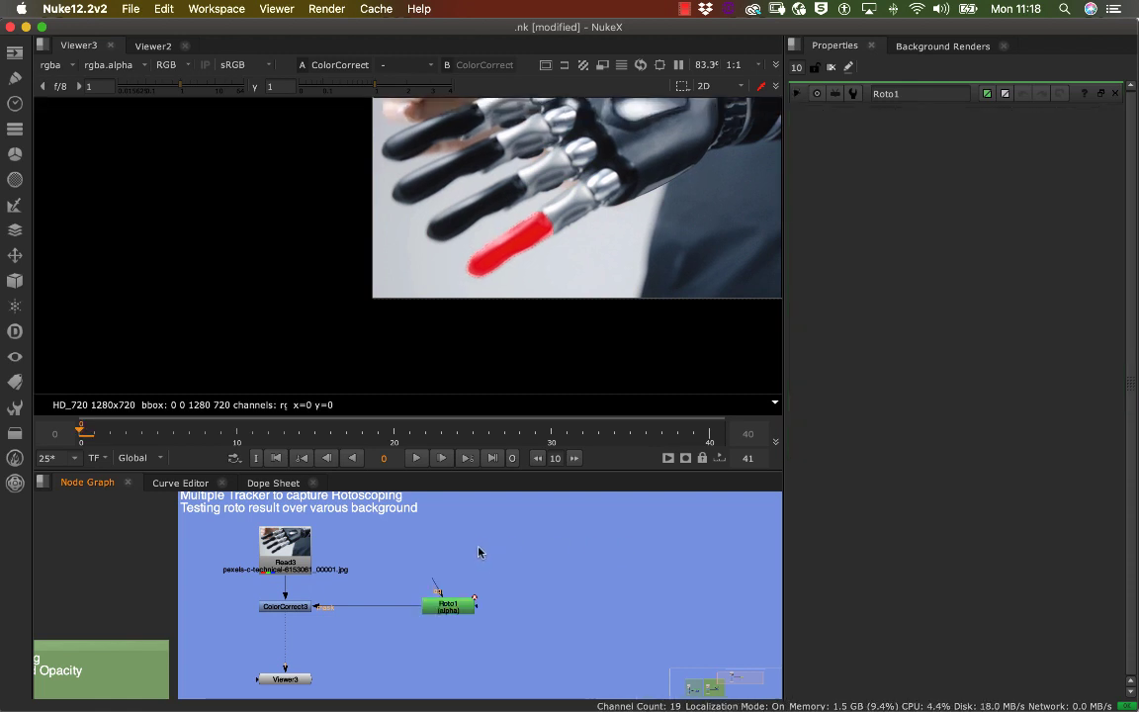
pyautogui.press('Tab')
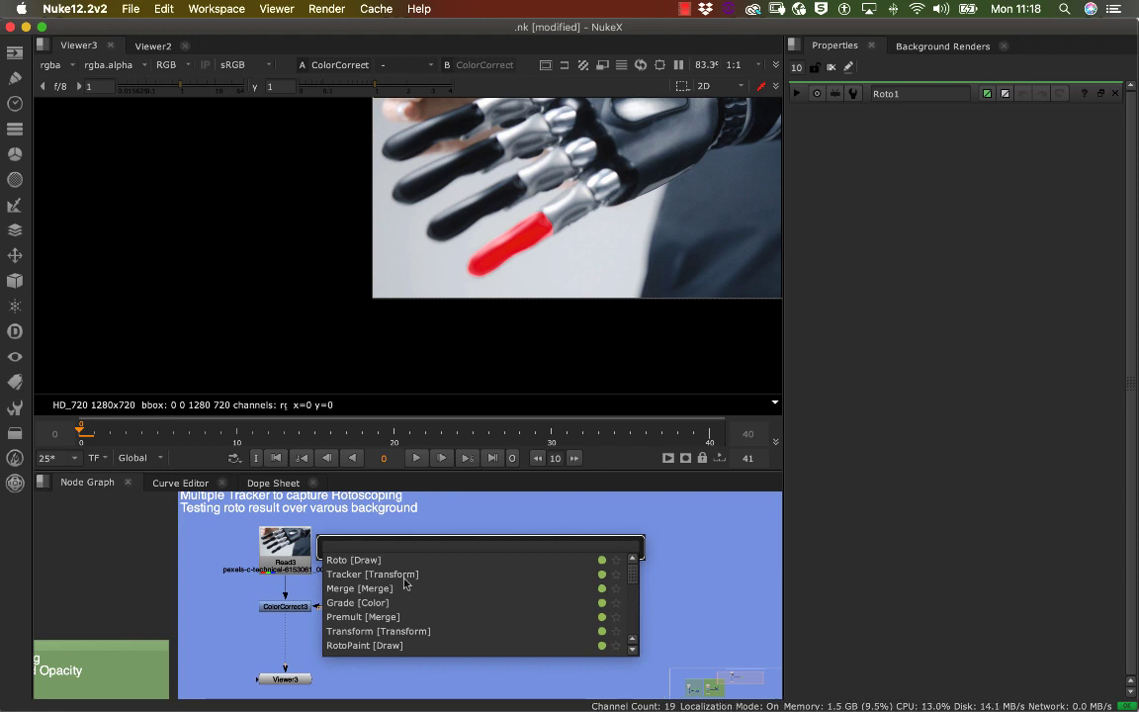
pyautogui.write('tr')
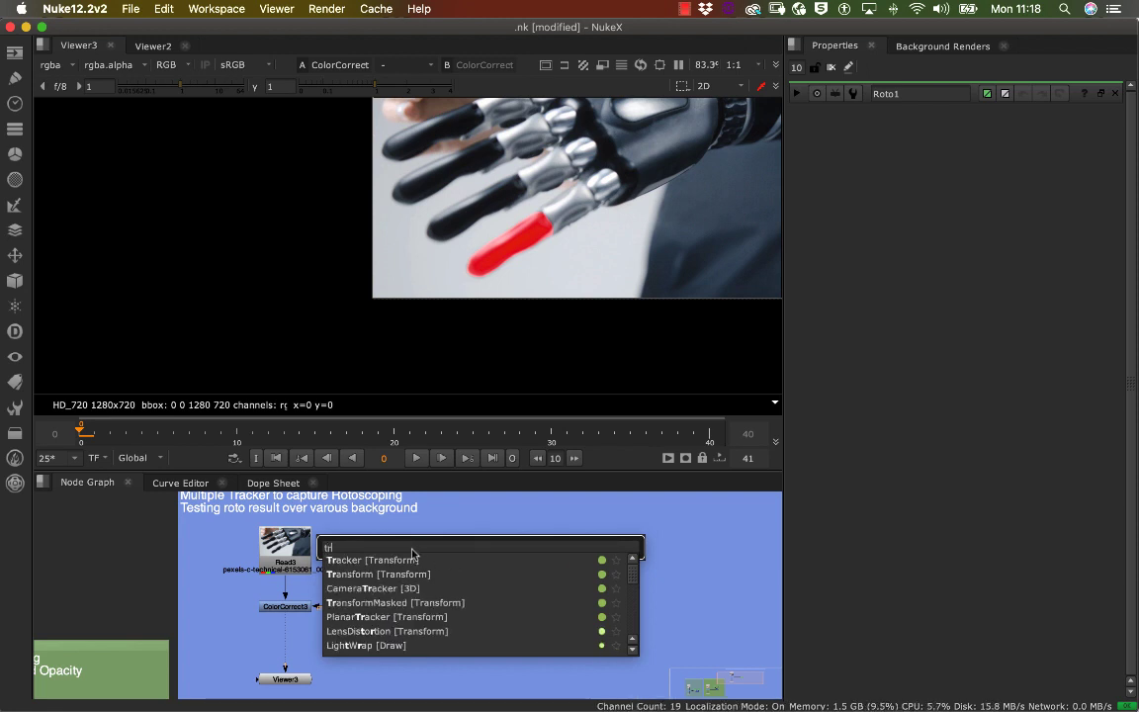
pyautogui.write('av')
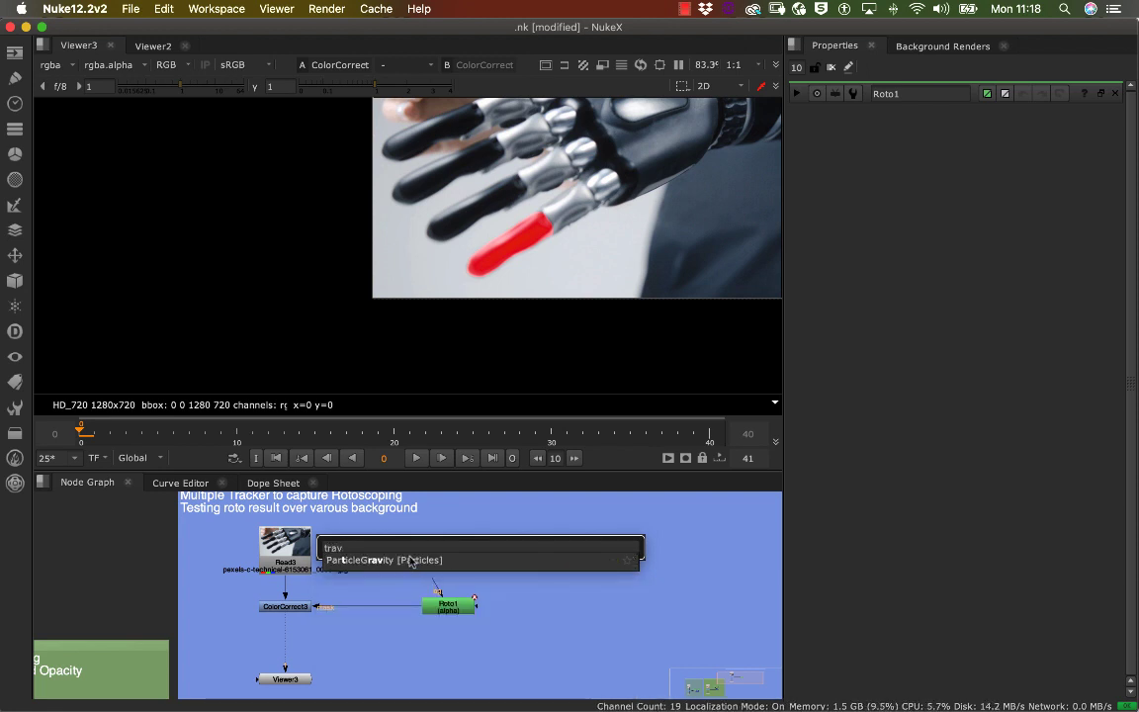
pyautogui.press('BackSpace')
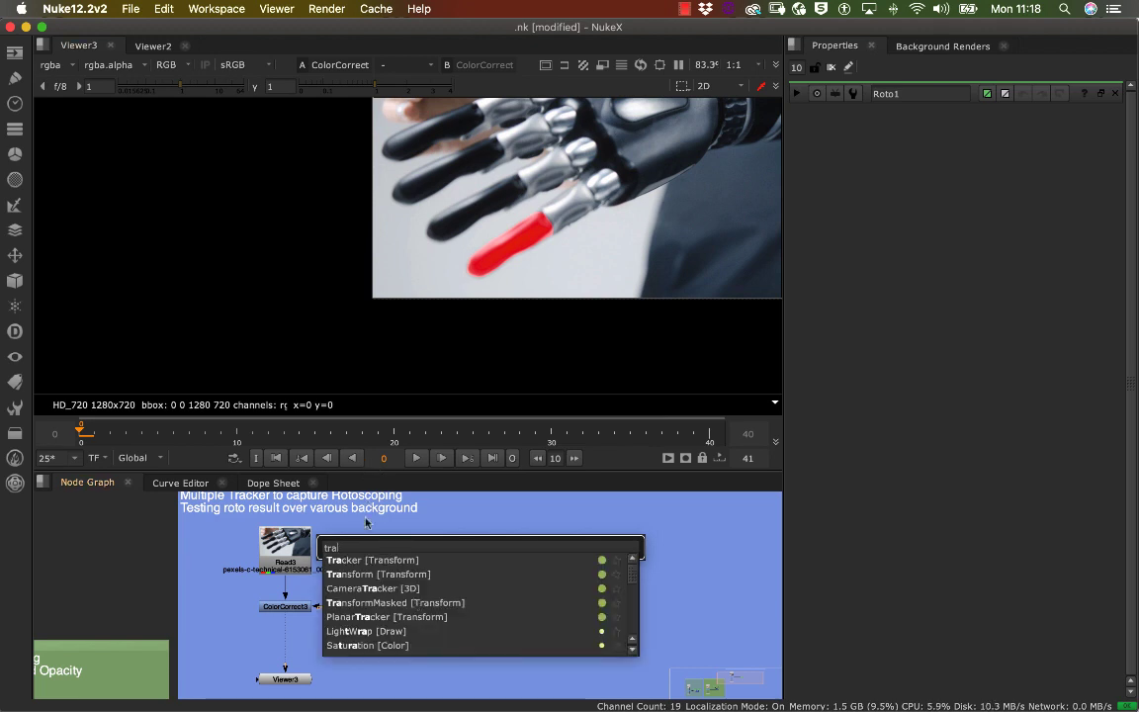
pyautogui.click(363, 561)
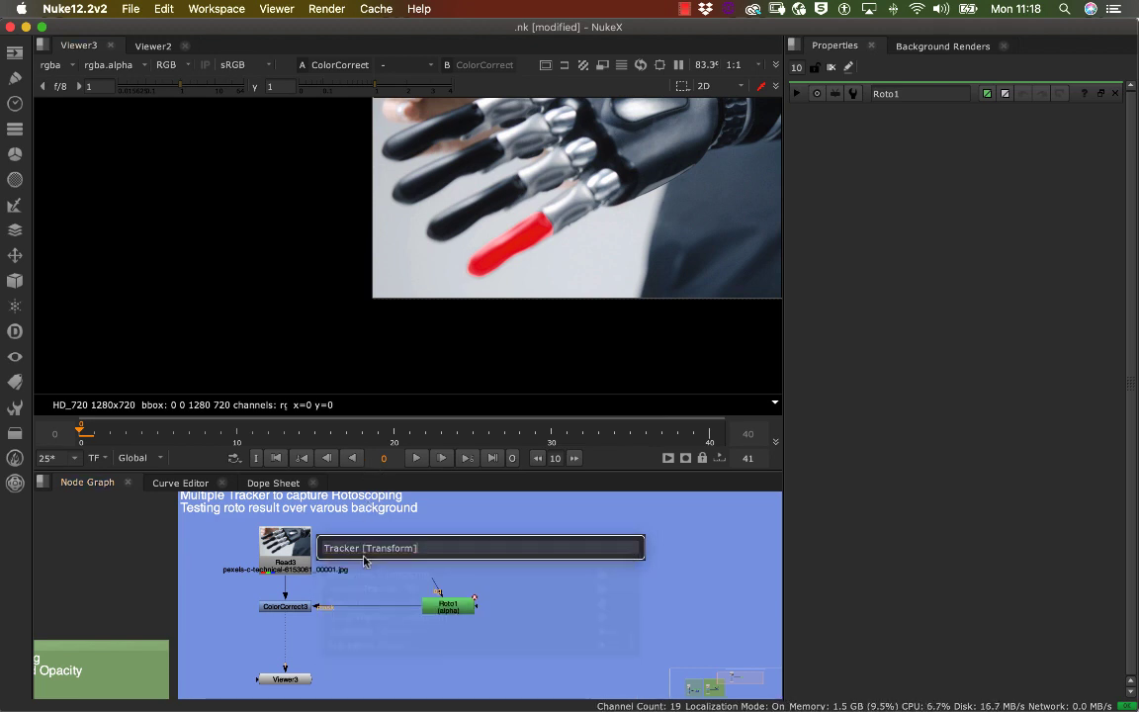
pyautogui.click(485, 570)
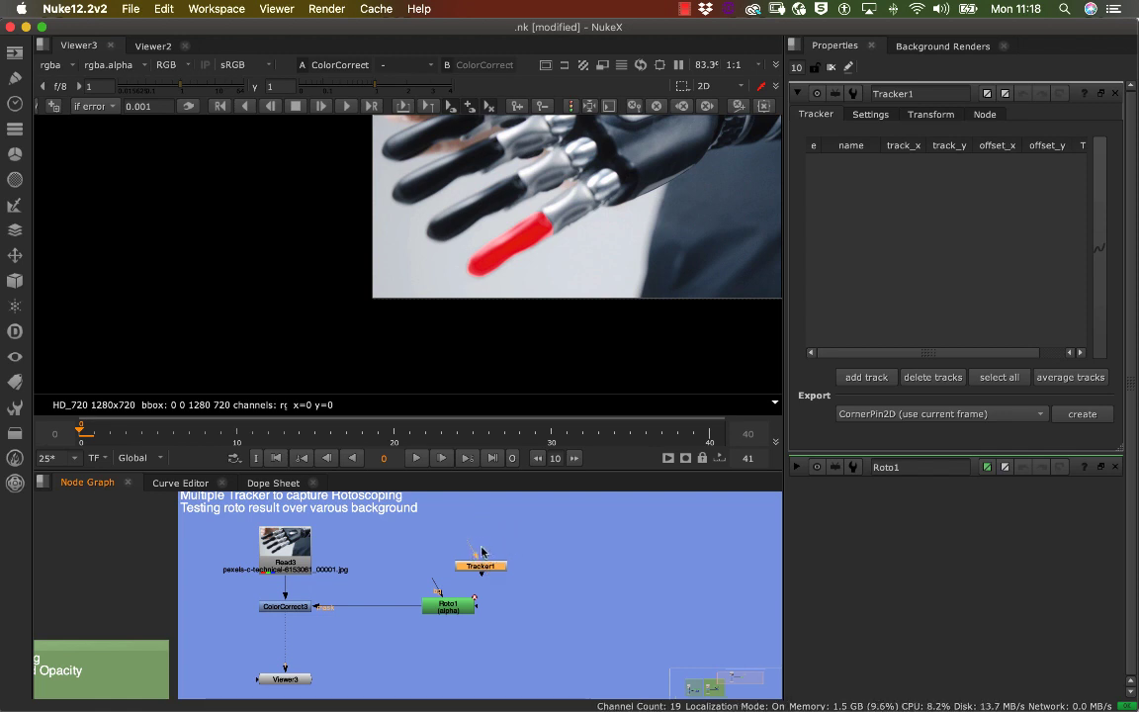
pyautogui.moveTo(469, 553); pyautogui.dragTo(286, 547)
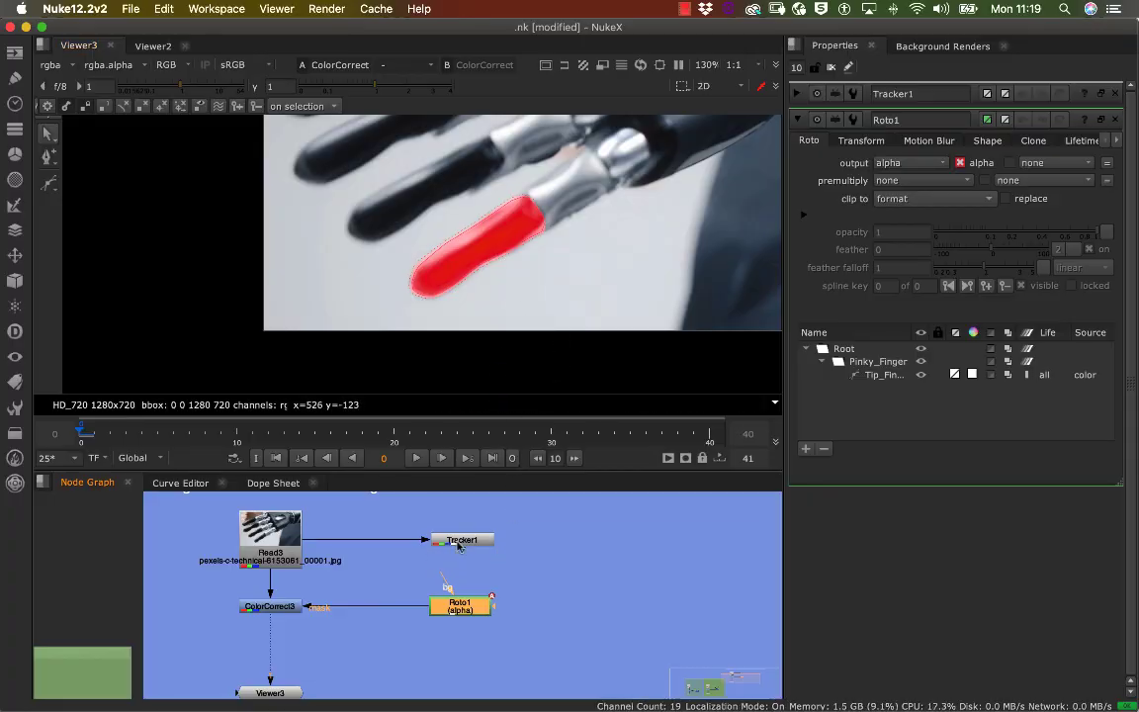
pyautogui.doubleClick(458, 542)
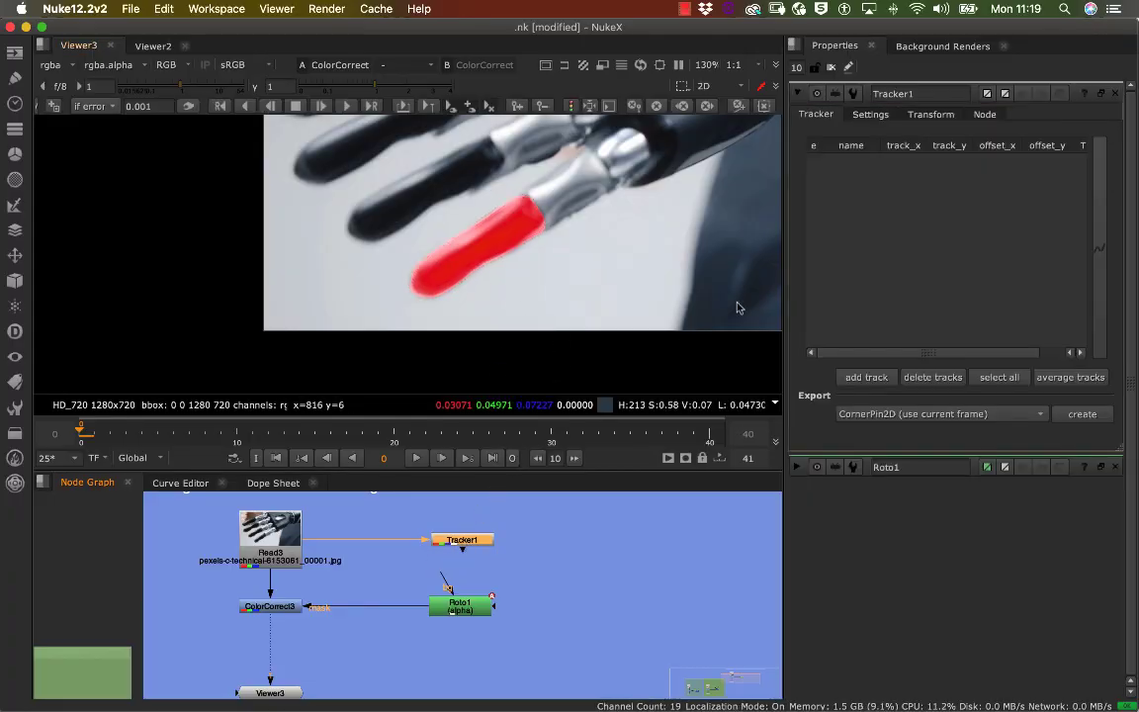
# Open ColorCorrect3's properties and toggle the node off and on to compare the finger with and without the red mask
pyautogui.click(286, 607)
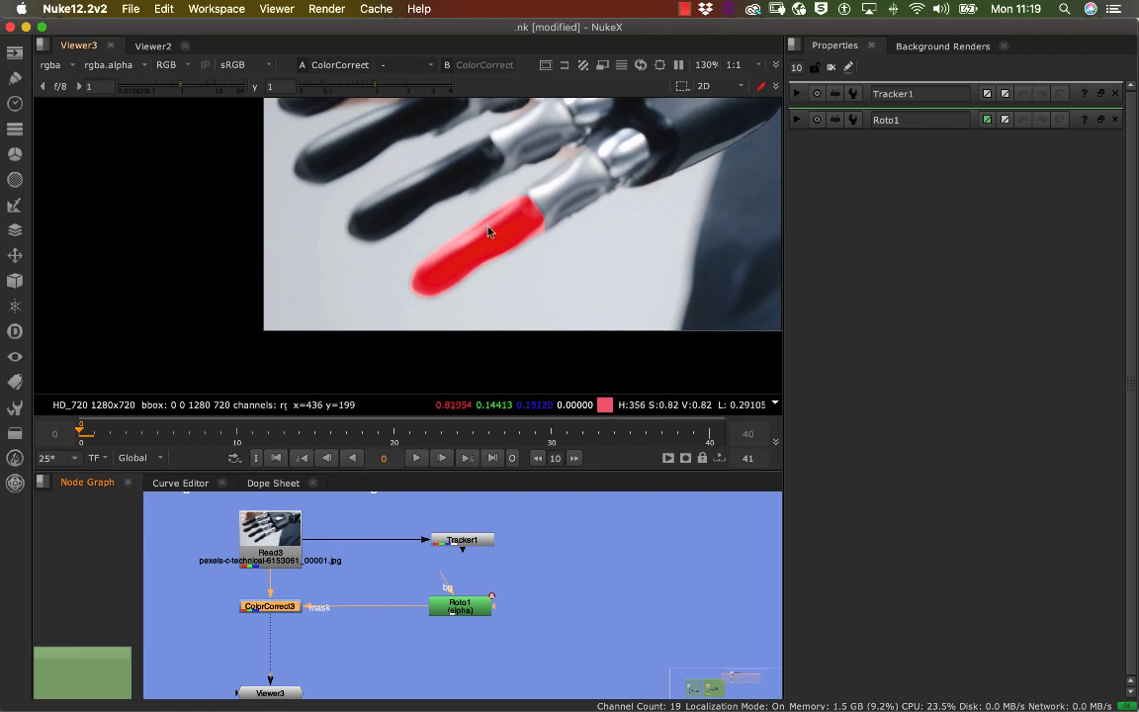
pyautogui.click(293, 562)
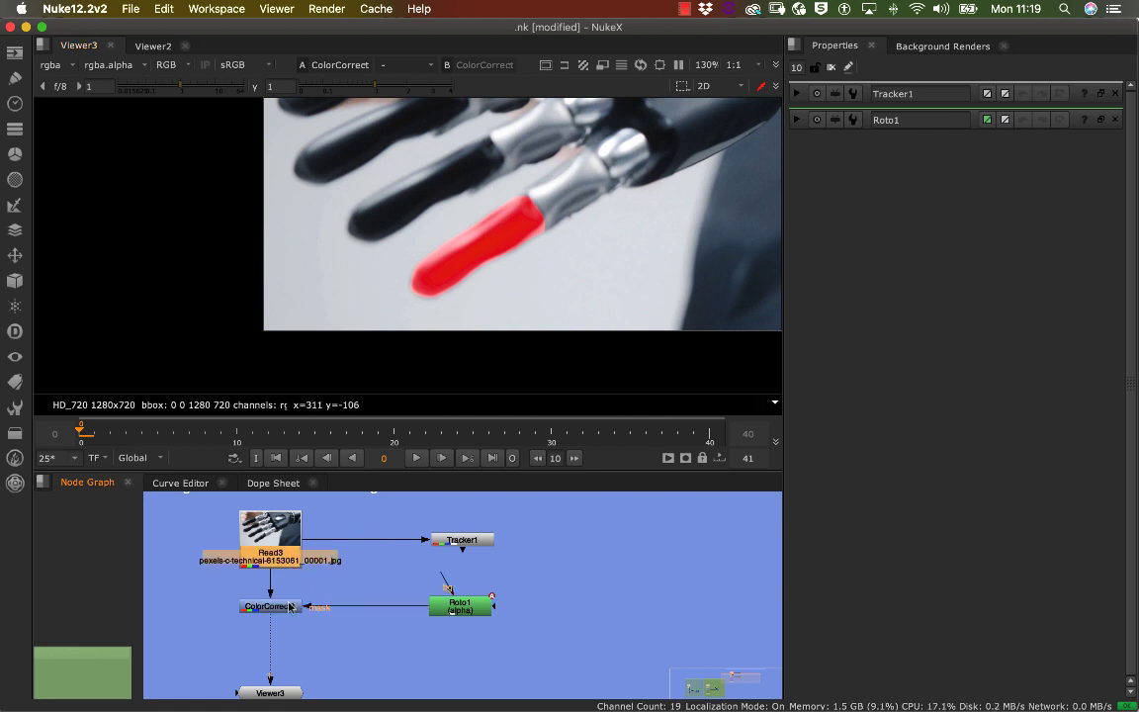
pyautogui.click(291, 607)
pyautogui.doubleClick(292, 607)
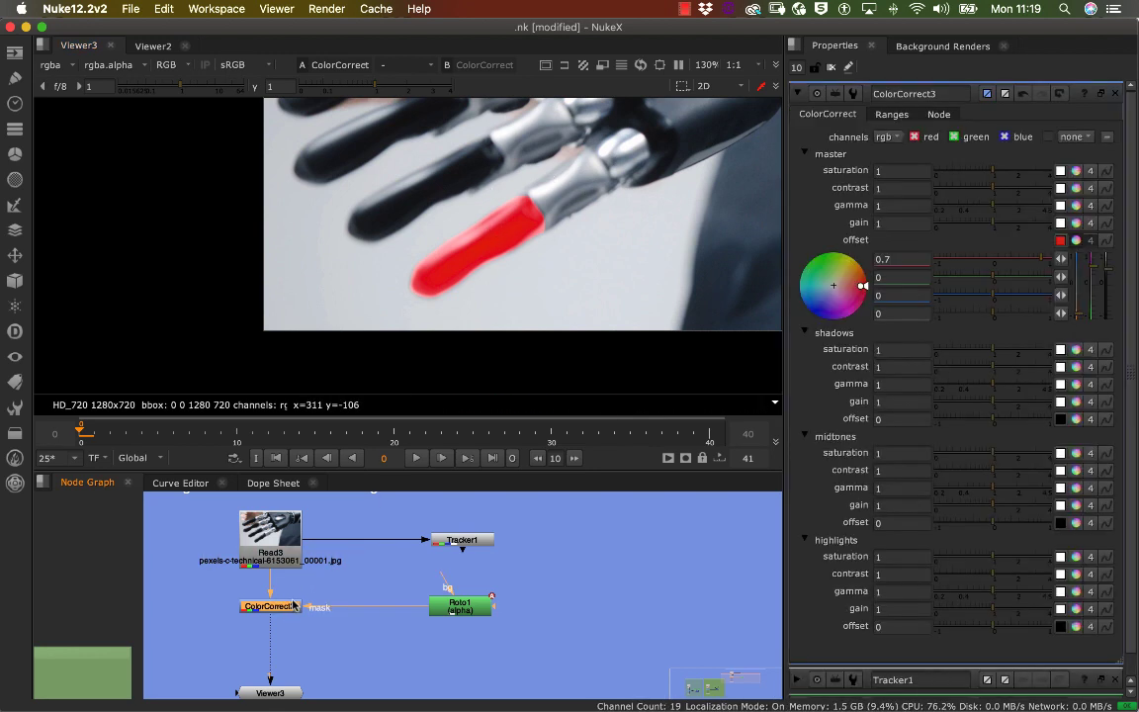
pyautogui.press('d')
pyautogui.press('d')
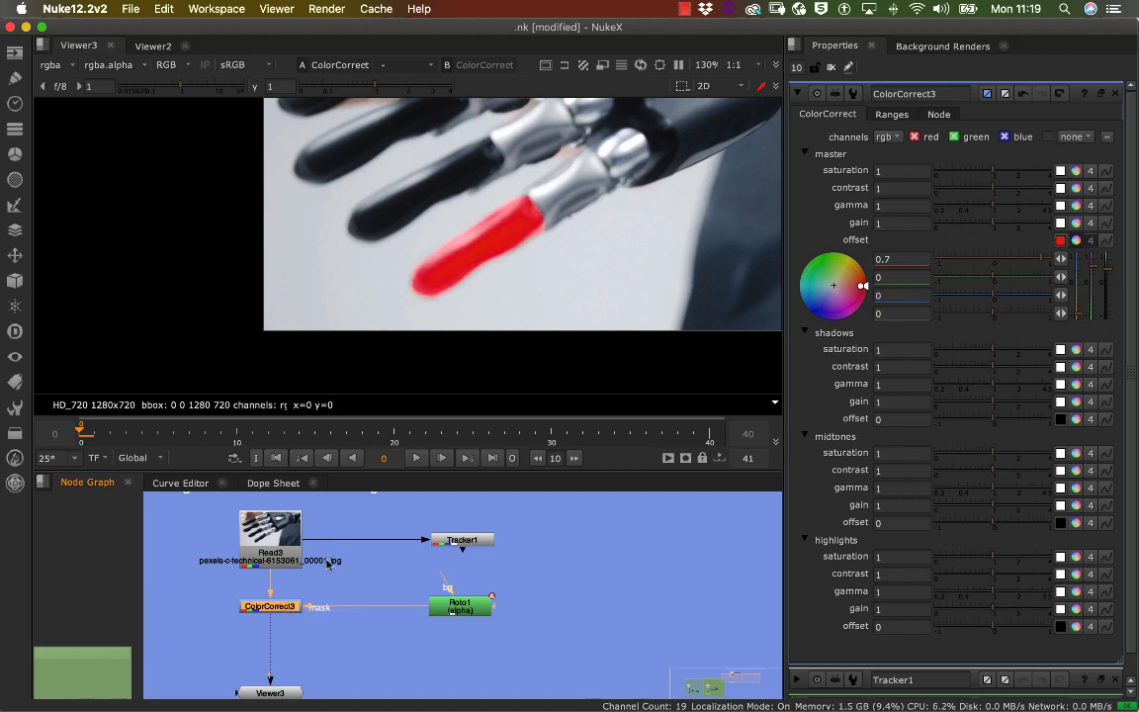
pyautogui.press('d')
pyautogui.press('d')
pyautogui.press('d')
pyautogui.press('d')
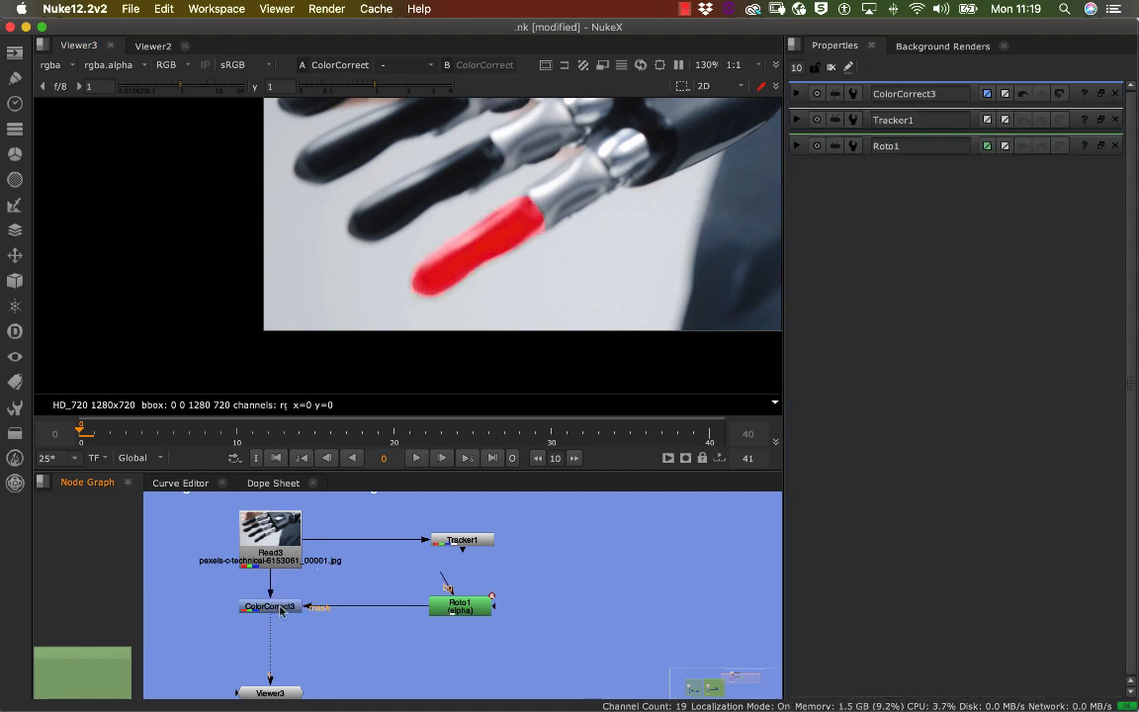
# Disable ColorCorrect3 to remove the red tint from the finger, and open Roto1's properties
pyautogui.press('d')
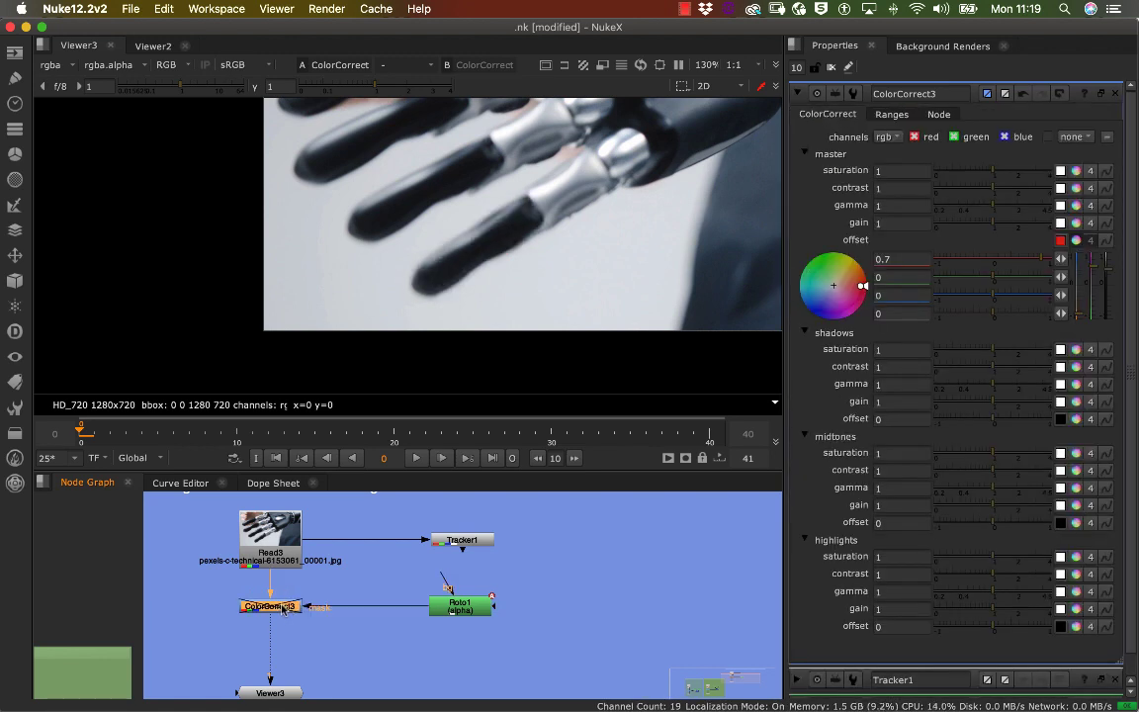
pyautogui.press('d')
pyautogui.press('d')
pyautogui.press('d')
pyautogui.press('d')
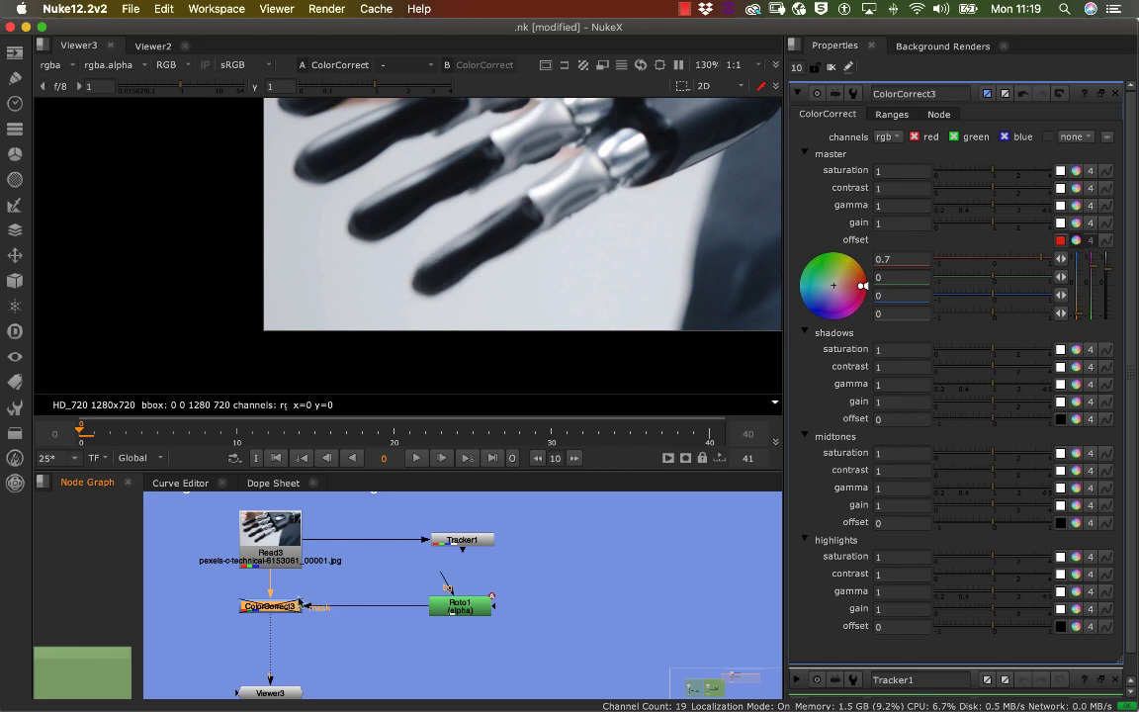
pyautogui.doubleClick(471, 606)
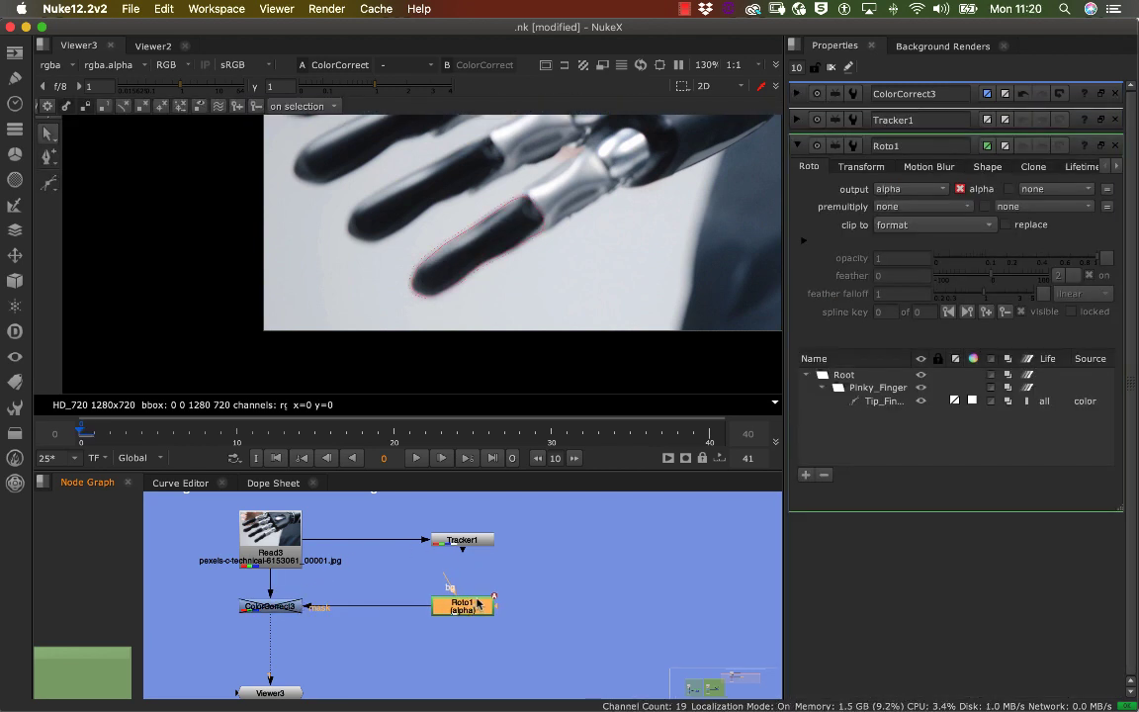
# Clear all open node properties and reopen only Tracker1's properties
pyautogui.doubleClick(463, 540)
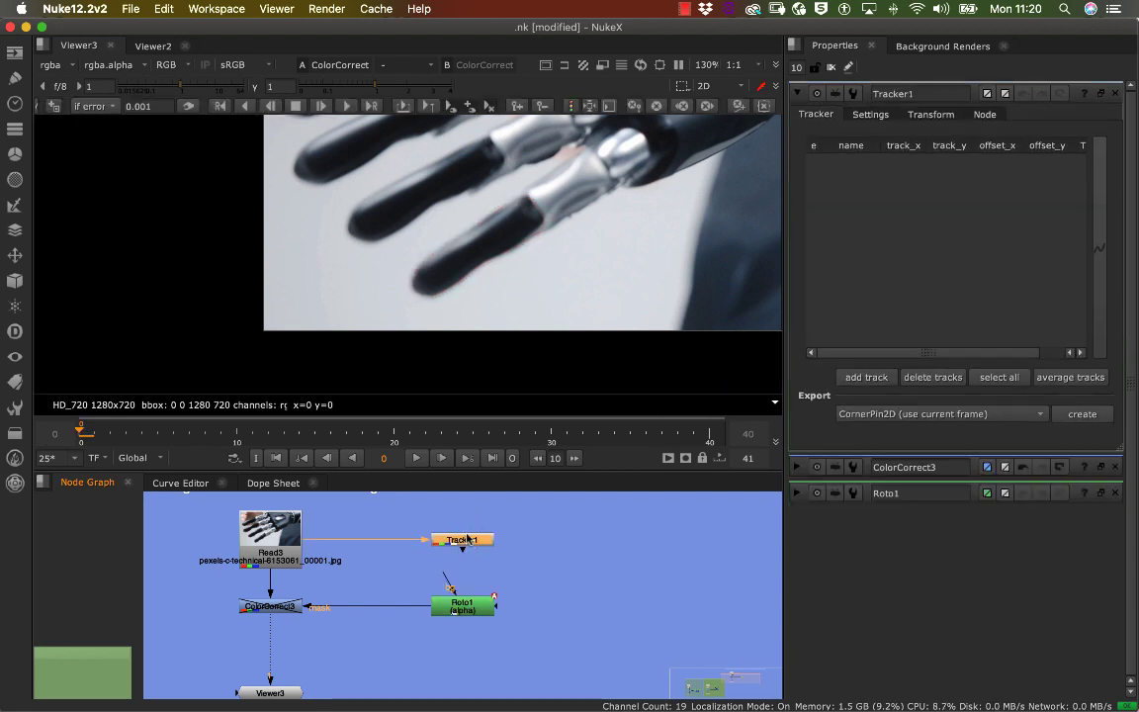
pyautogui.click(833, 67)
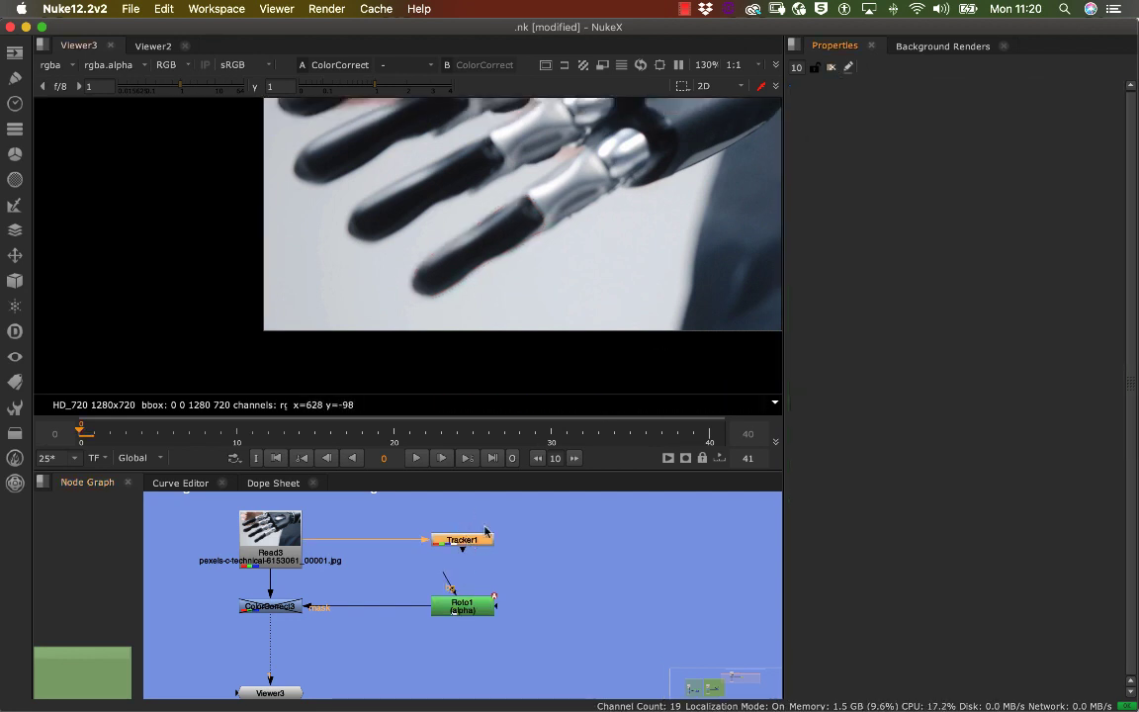
pyautogui.doubleClick(464, 540)
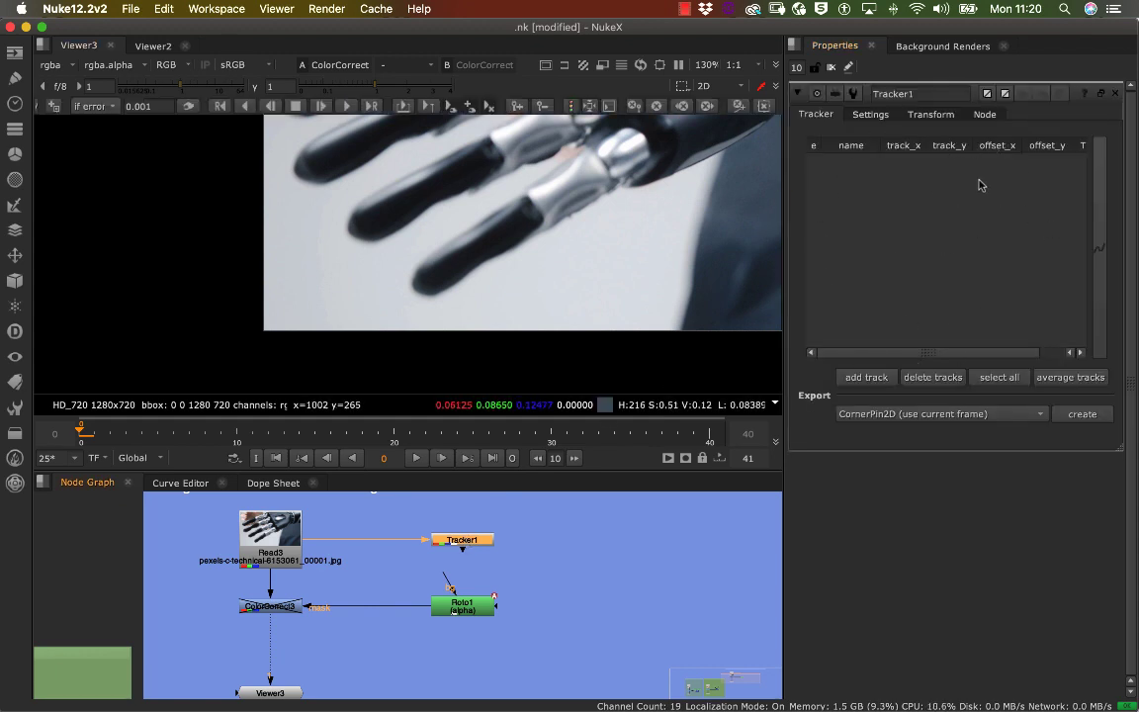
# Look through Tracker1's settings, transform and node options, and return to its track list
pyautogui.click(870, 114)
pyautogui.click(931, 114)
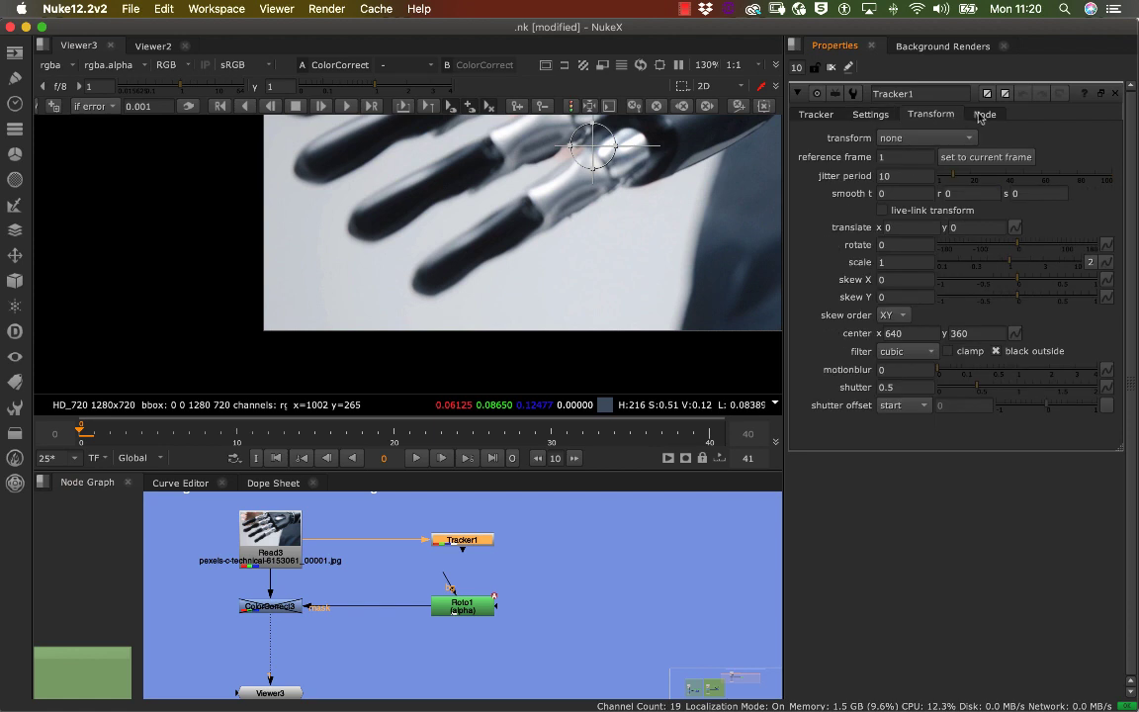
pyautogui.click(985, 114)
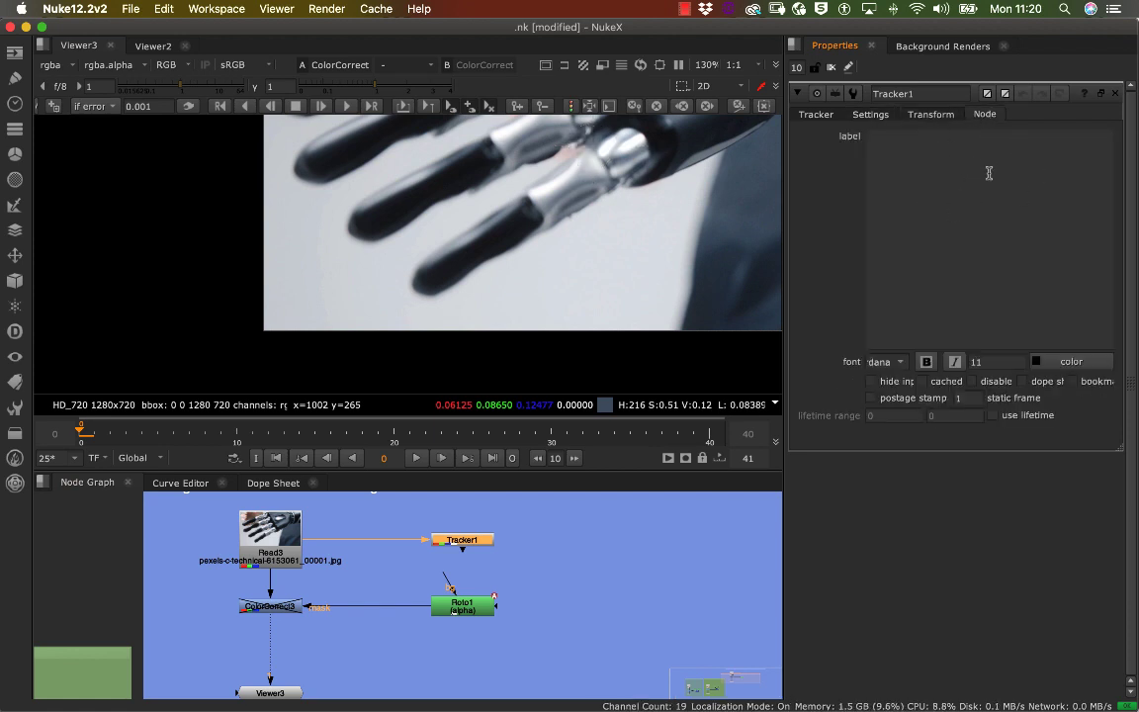
pyautogui.click(817, 115)
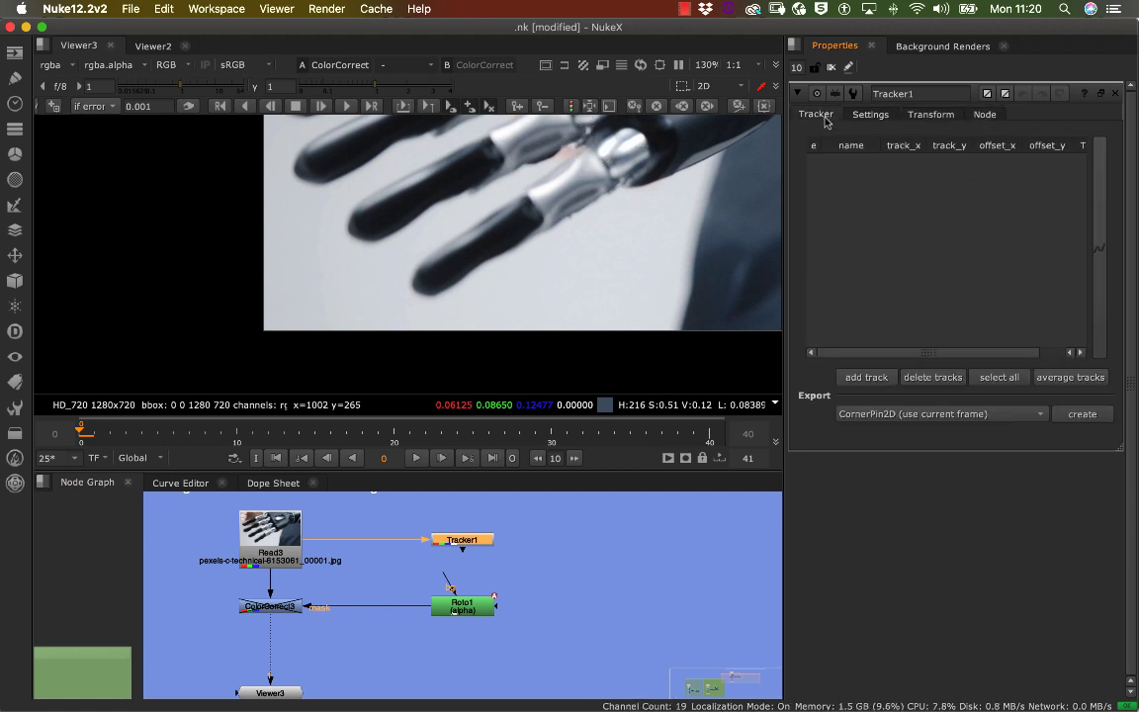
# Rename the Tracker1 node to Pinky_Finger and check the new name in the node graph
pyautogui.doubleClick(928, 93)
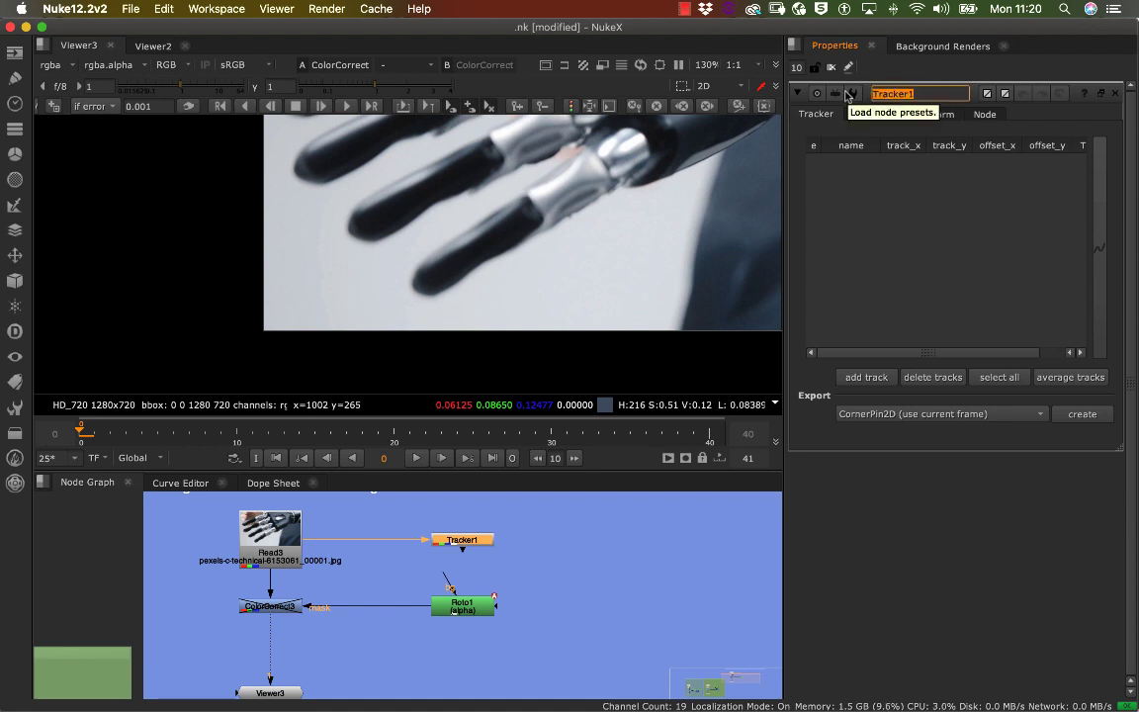
pyautogui.write('Pl')
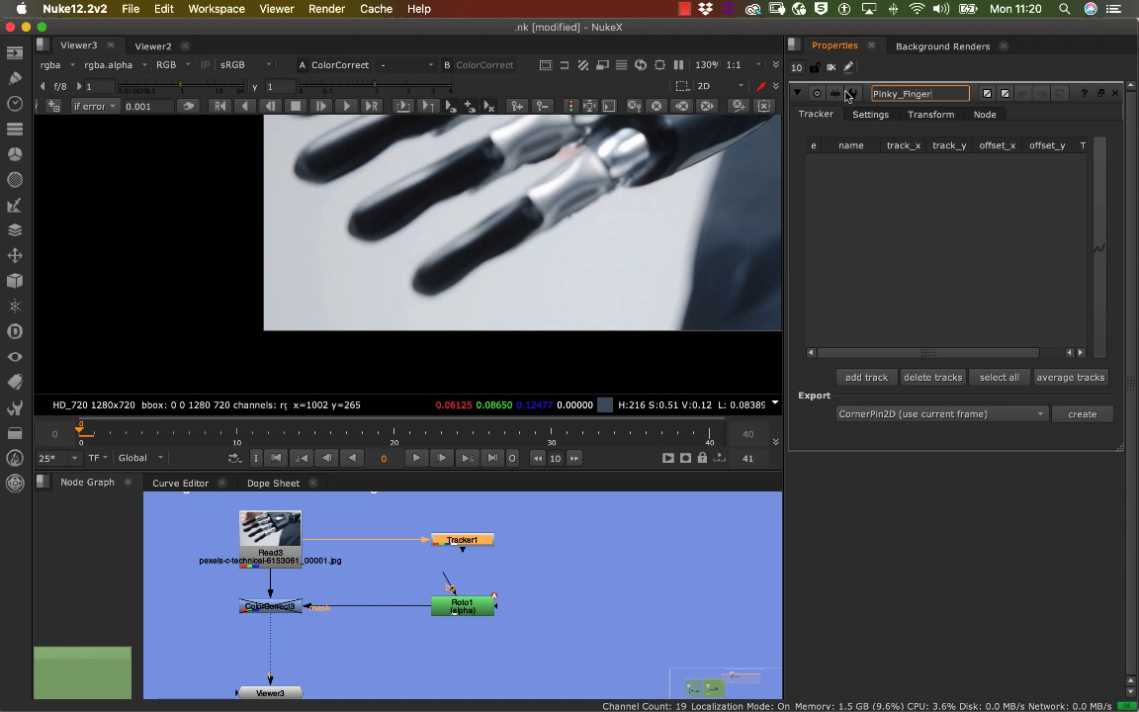
pyautogui.press('Return')
pyautogui.hscroll(3, 584, 409)
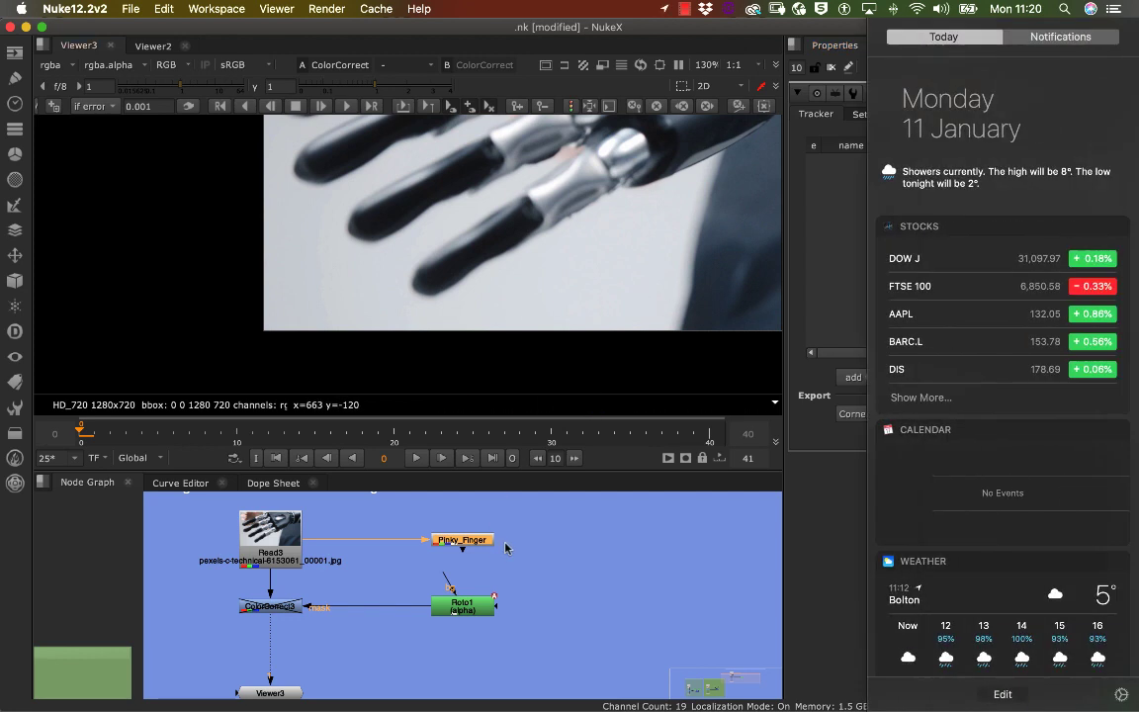
pyautogui.click(506, 545)
pyautogui.doubleClick(476, 543)
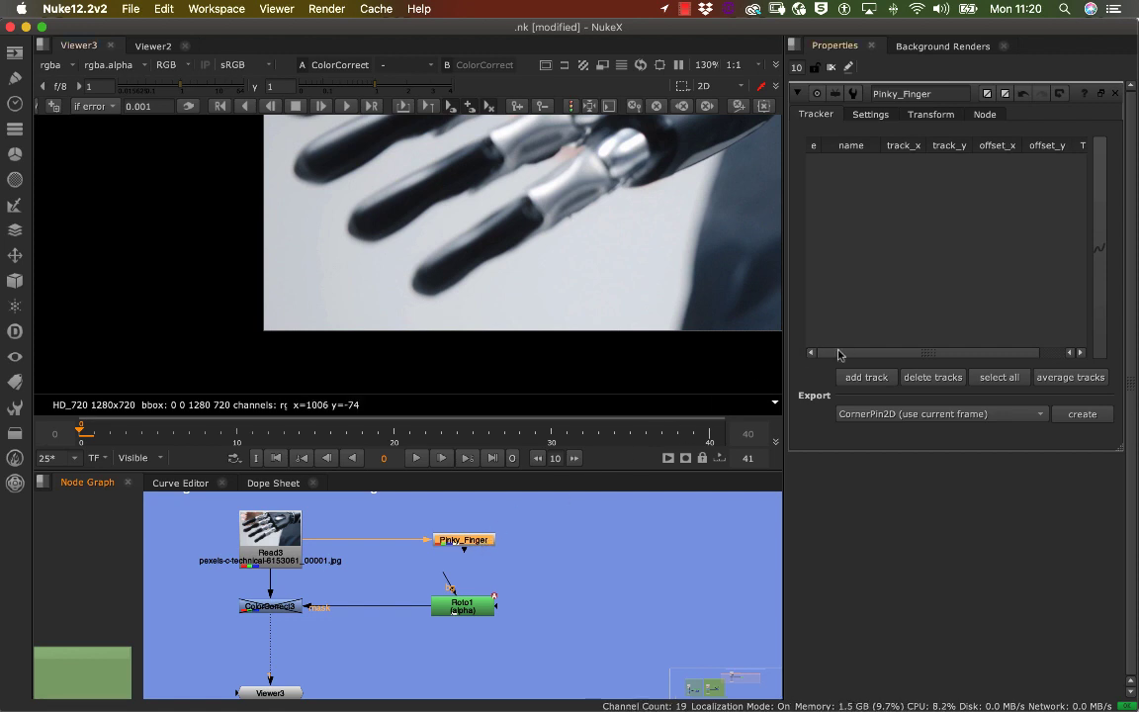
# Examine the robotic hand's pinky finger in the footage for a suitable area to track
pyautogui.moveTo(277, 431); pyautogui.dragTo(164, 435)
pyautogui.moveTo(468, 263); pyautogui.dragTo(392, 339, button='middle')
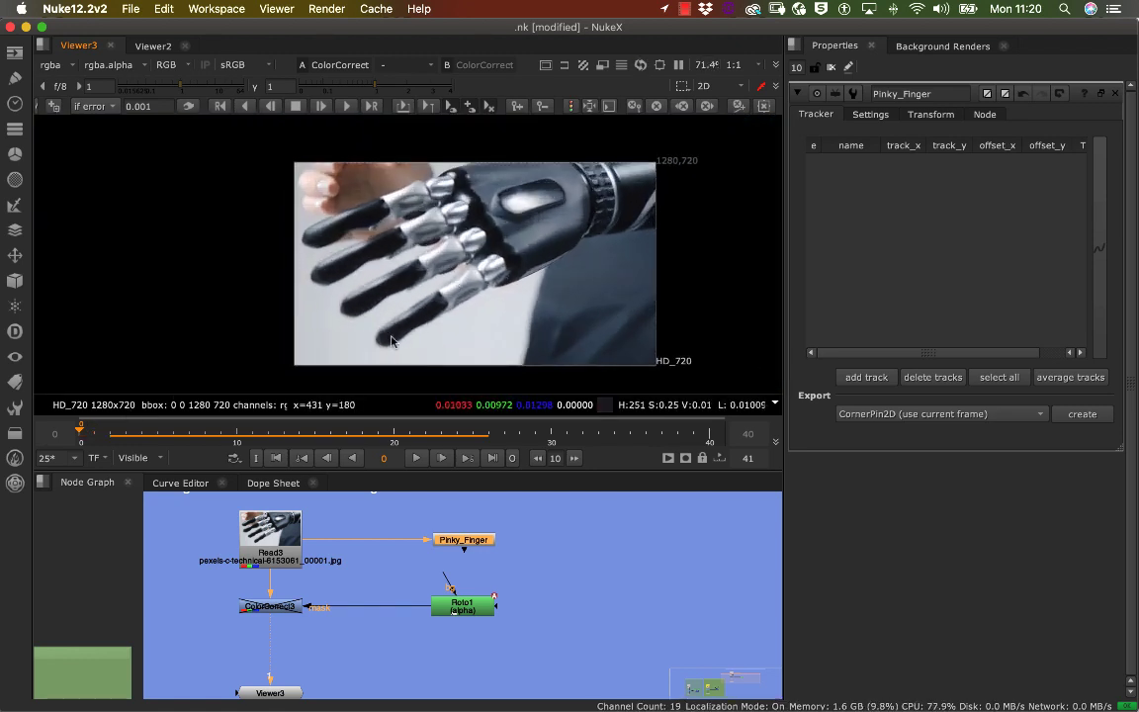
pyautogui.scroll(5, 354, 309)
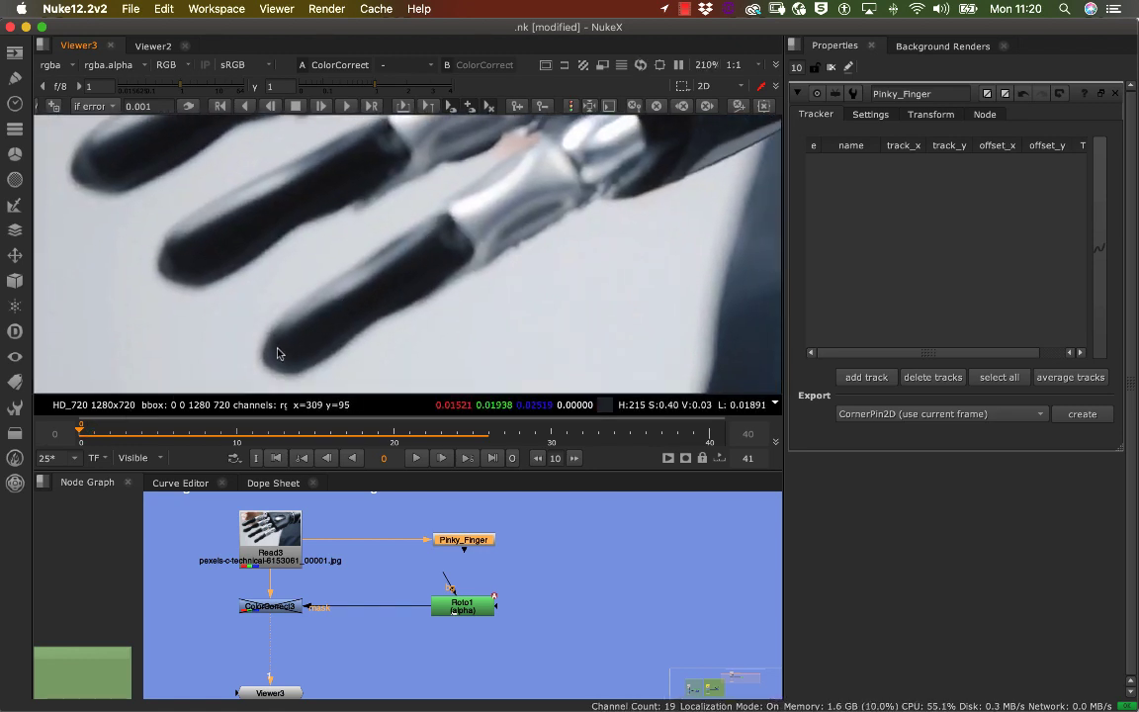
pyautogui.scroll(-3, 414, 287)
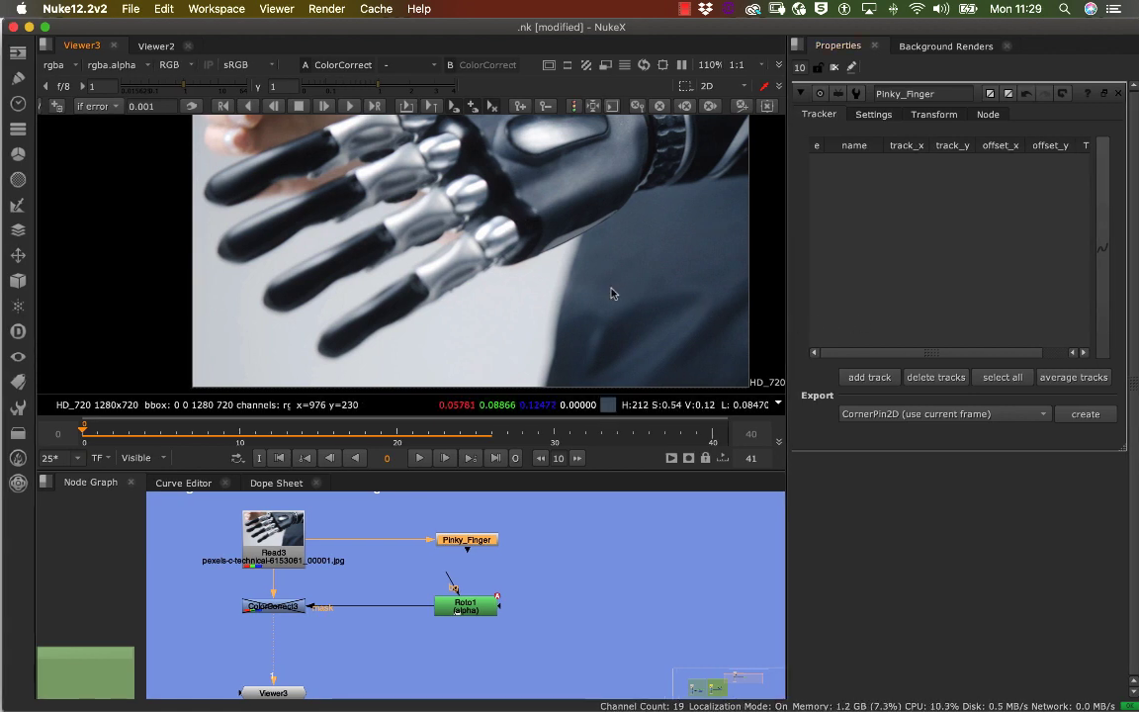
pyautogui.scroll(4, 498, 283)
pyautogui.scroll(-5, 498, 283)
pyautogui.scroll(1, 498, 280)
pyautogui.moveTo(521, 254); pyautogui.dragTo(553, 244, button='middle')
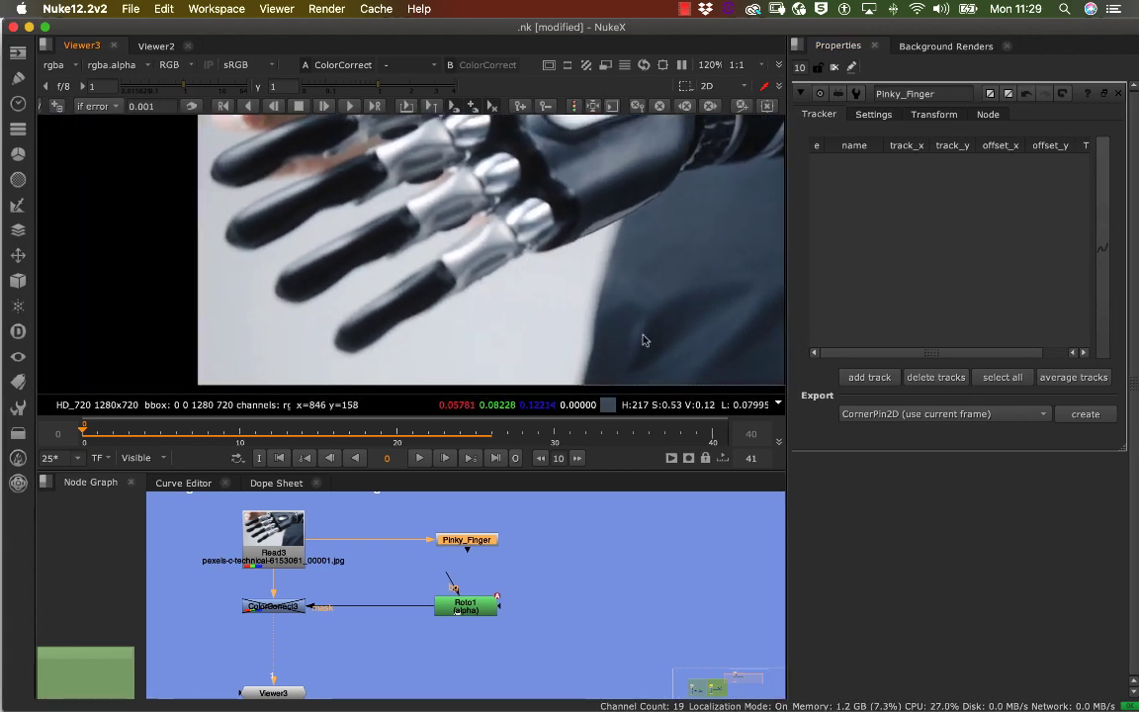
# Add a track to the Pinky_Finger tracker and inspect its anchor point, pattern box and search box up close
pyautogui.click(870, 378)
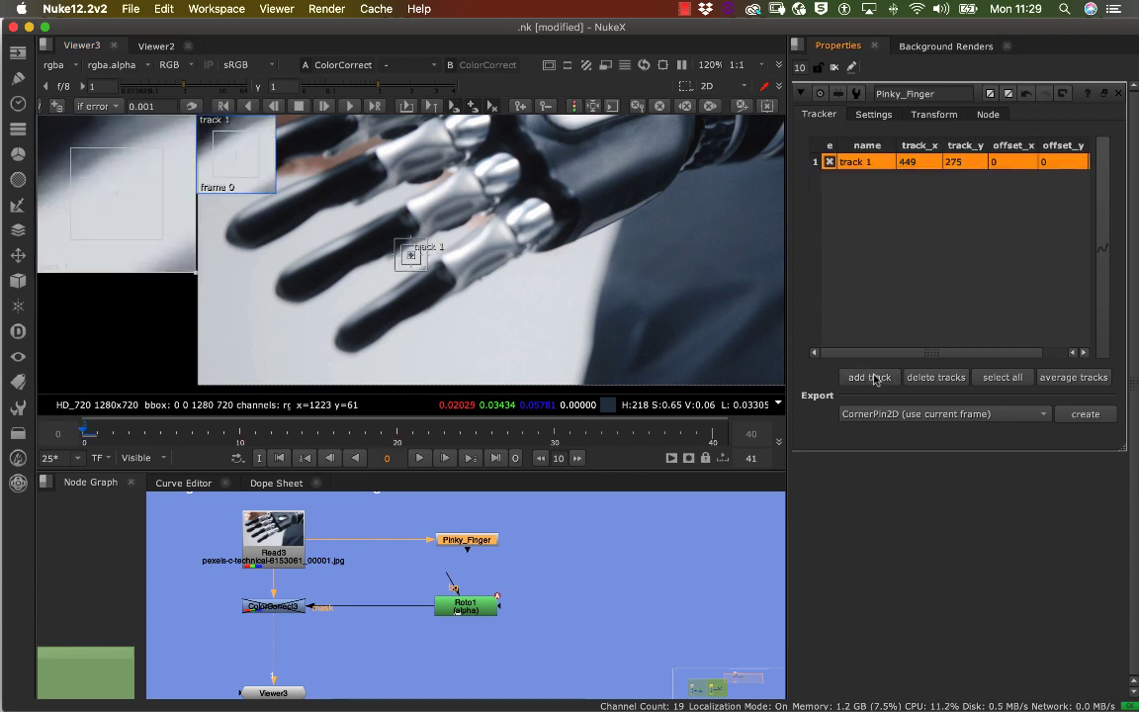
pyautogui.scroll(3, 505, 283)
pyautogui.scroll(3, 500, 278)
pyautogui.moveTo(411, 230); pyautogui.dragTo(539, 212, button='middle')
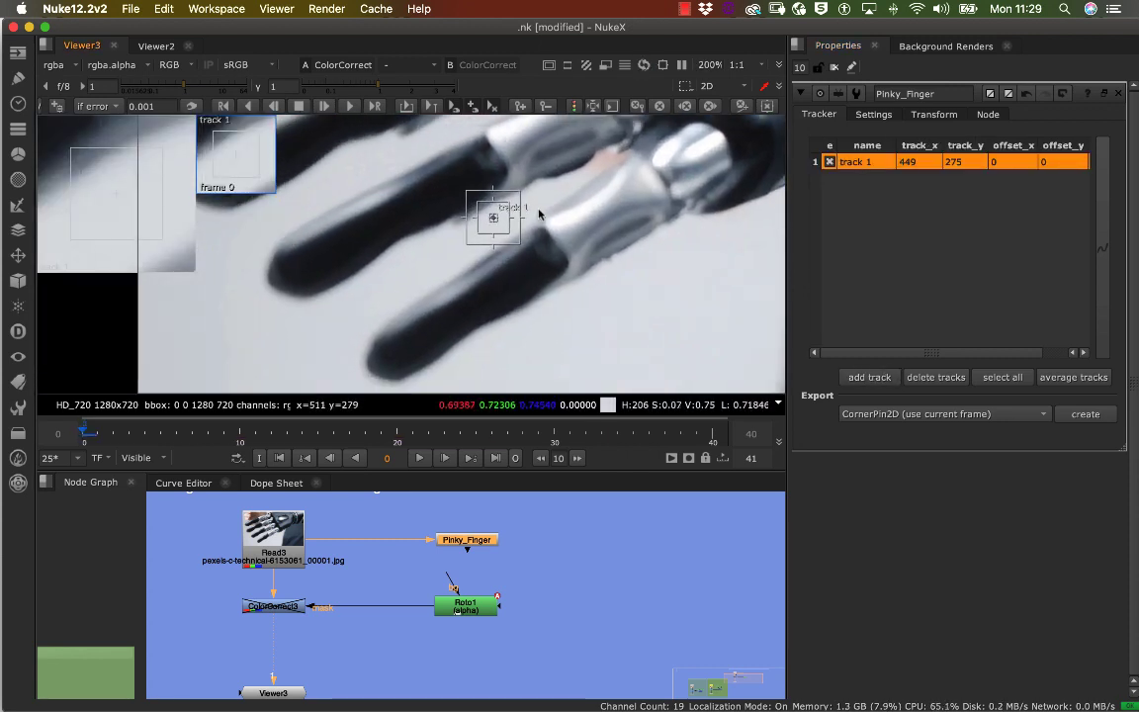
pyautogui.moveTo(431, 178); pyautogui.dragTo(516, 248)
pyautogui.scroll(6, 514, 225)
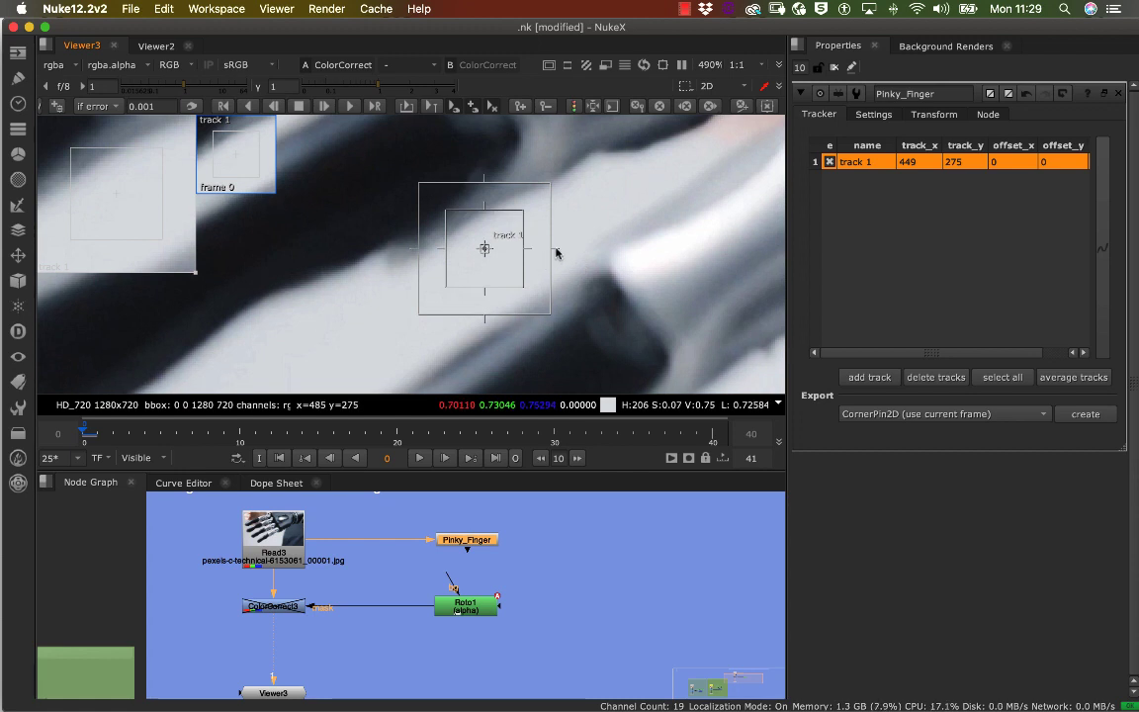
pyautogui.scroll(5, 531, 242)
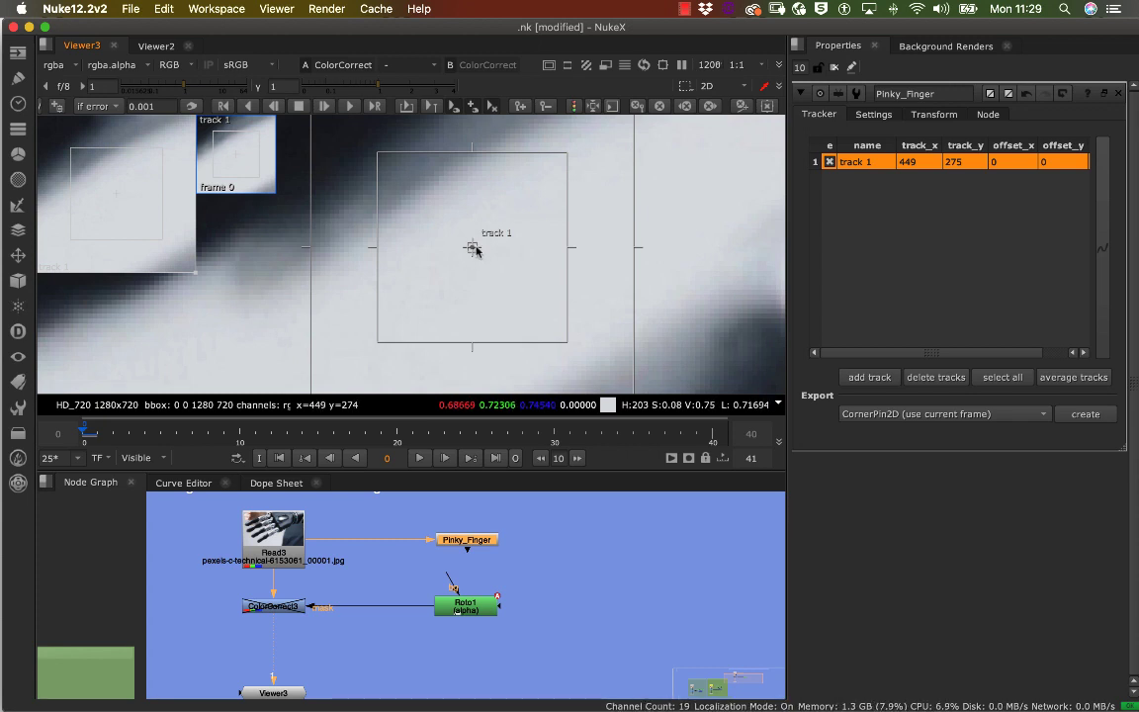
pyautogui.moveTo(472, 262); pyautogui.dragTo(444, 249, button='middle')
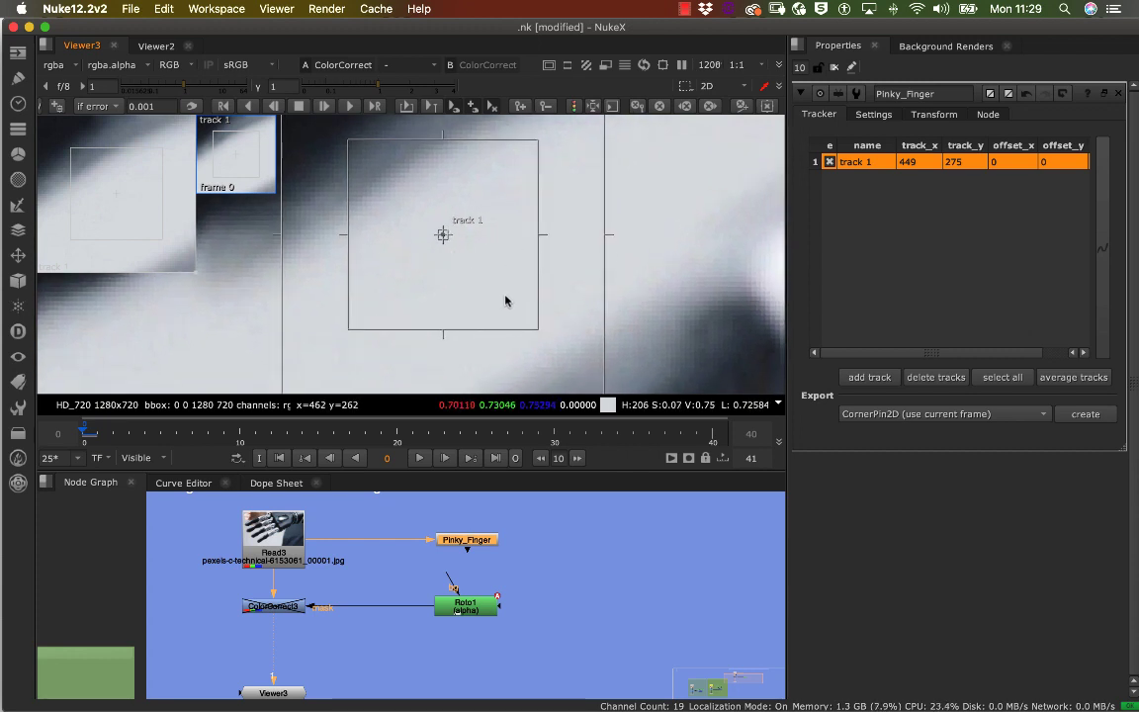
pyautogui.scroll(-4, 516, 287)
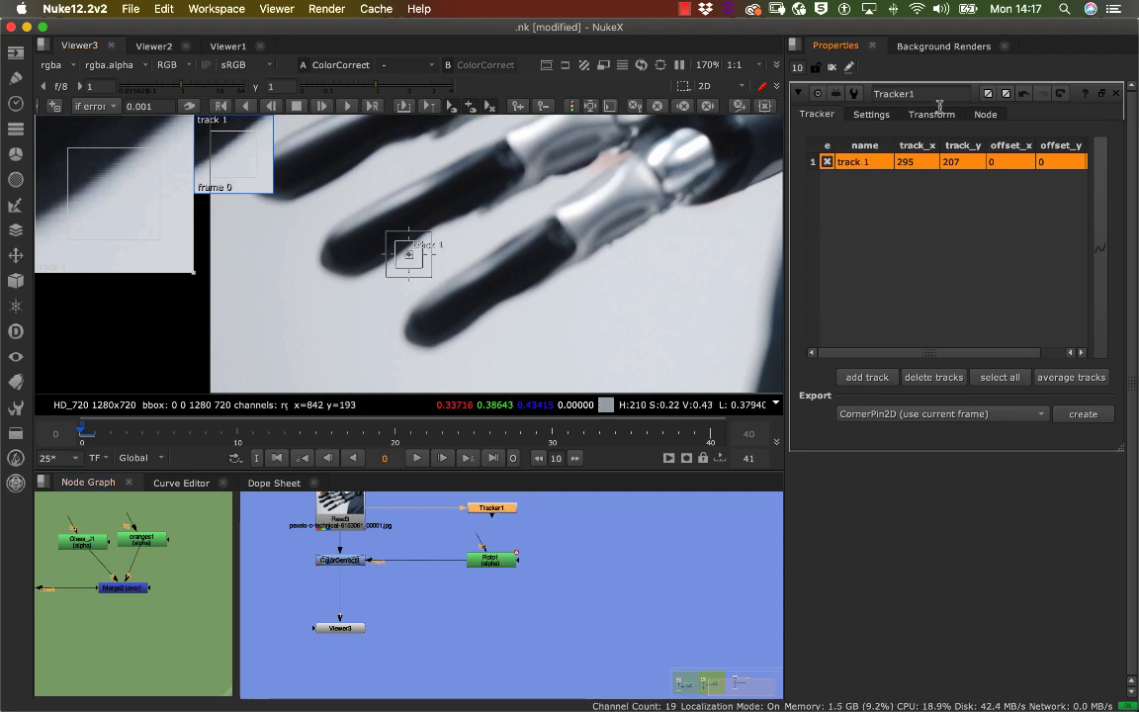
# Rename the Tracker1 node to Pinky_finger
pyautogui.doubleClick(900, 93)
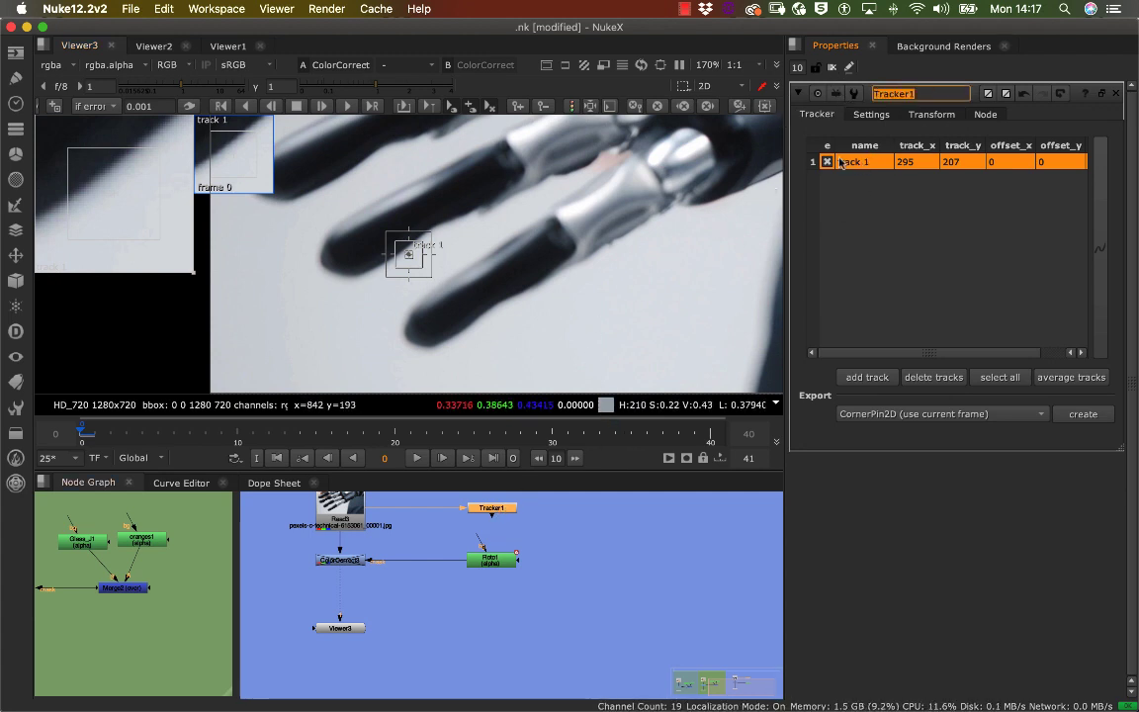
pyautogui.scroll(-5, 584, 239)
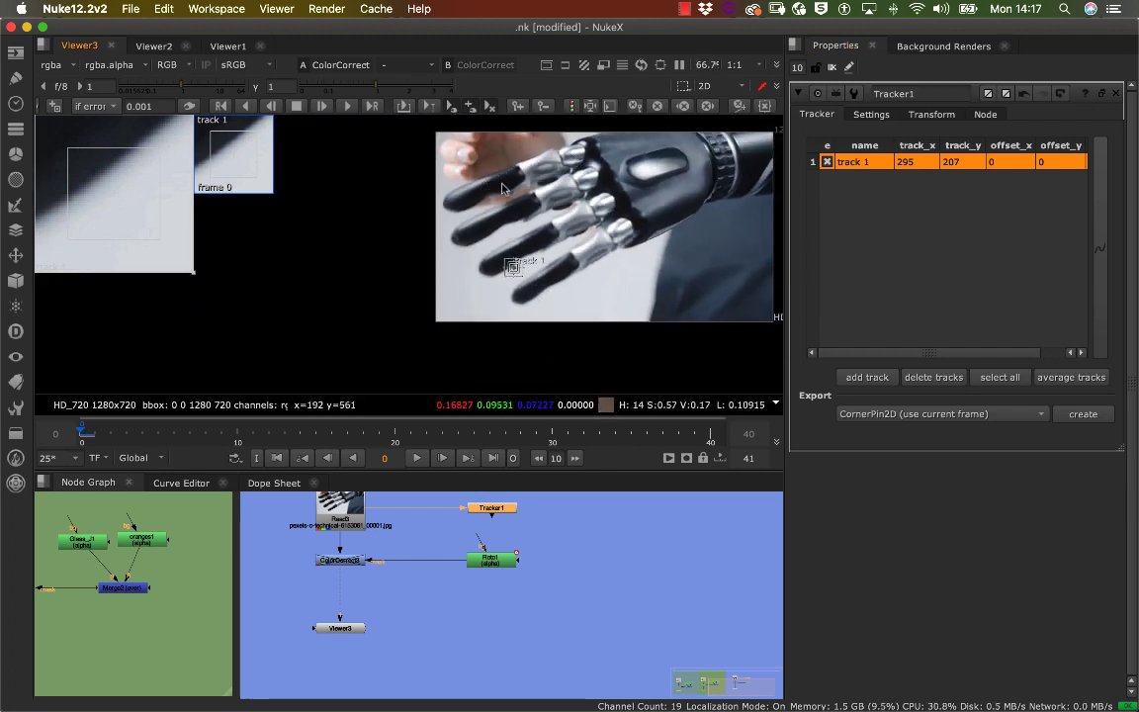
pyautogui.scroll(3, 534, 247)
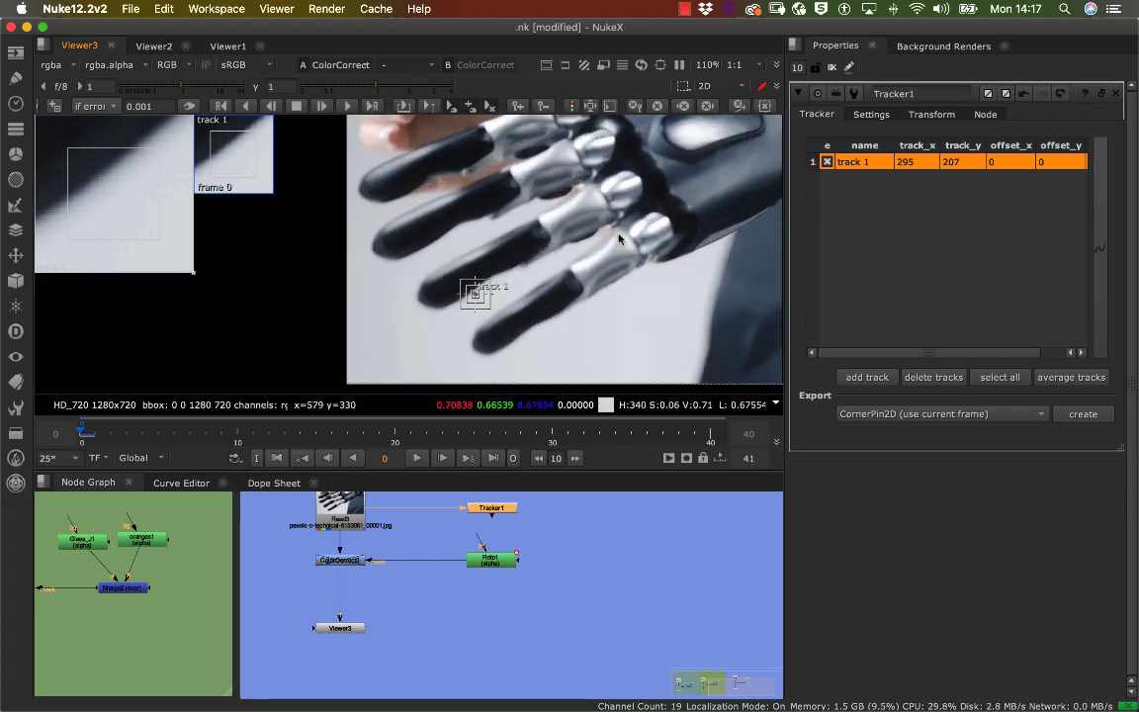
pyautogui.doubleClick(891, 94)
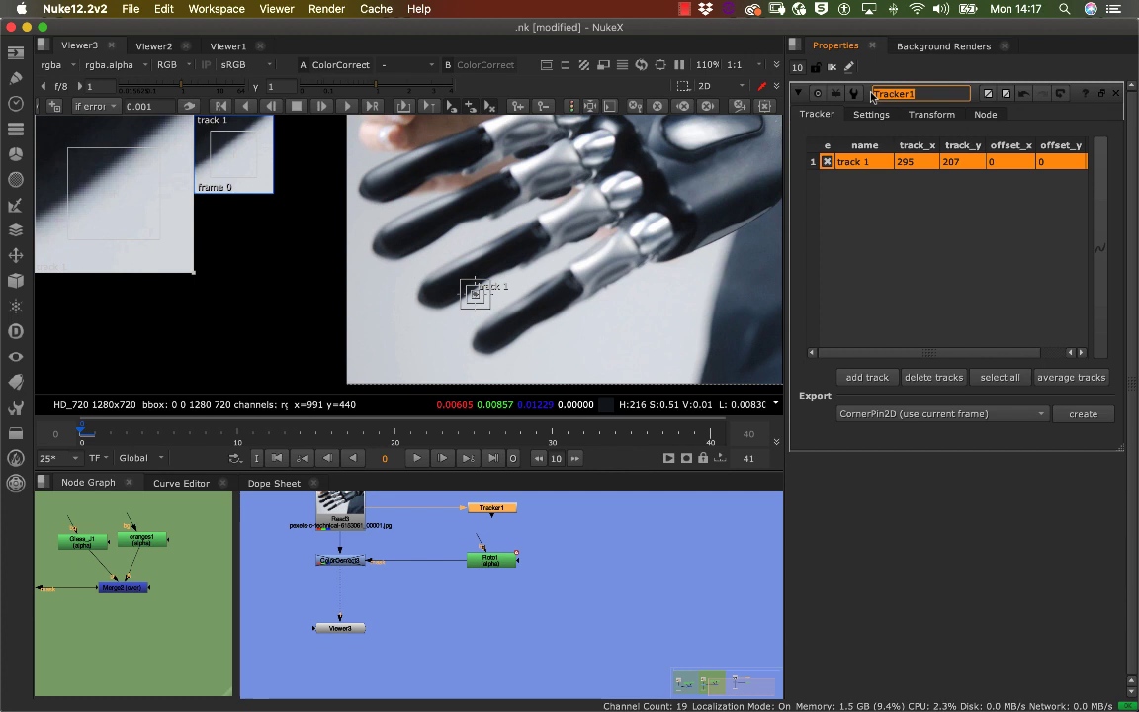
pyautogui.write('Pinky_finger')
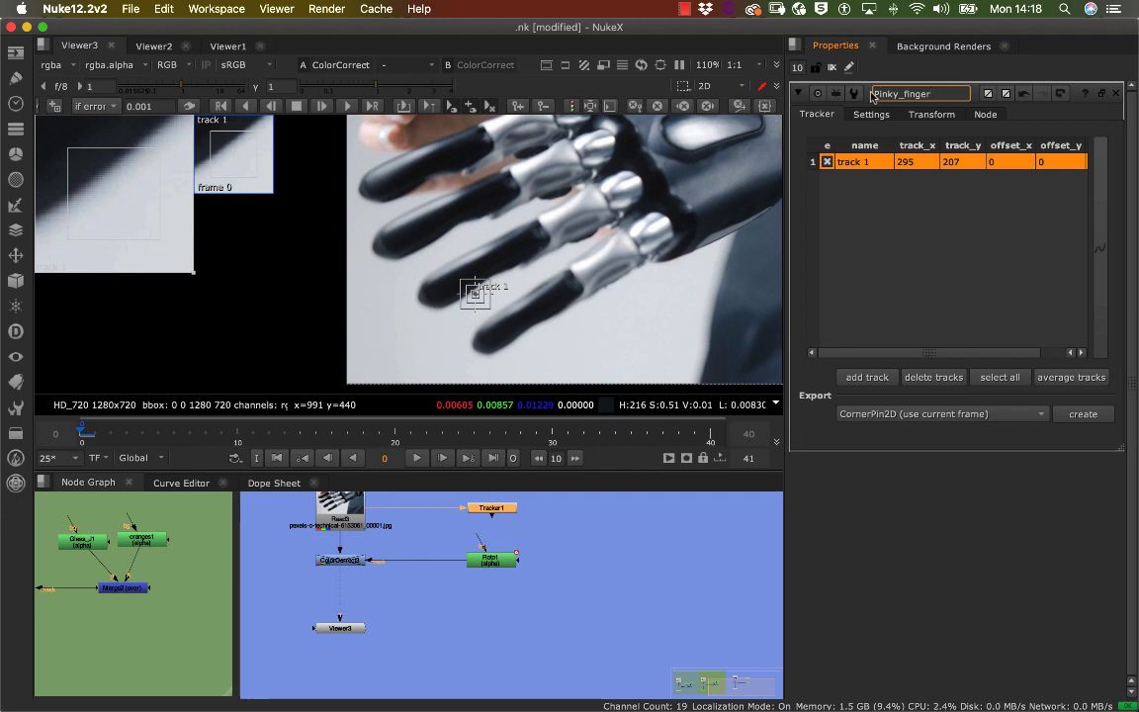
pyautogui.press('Return')
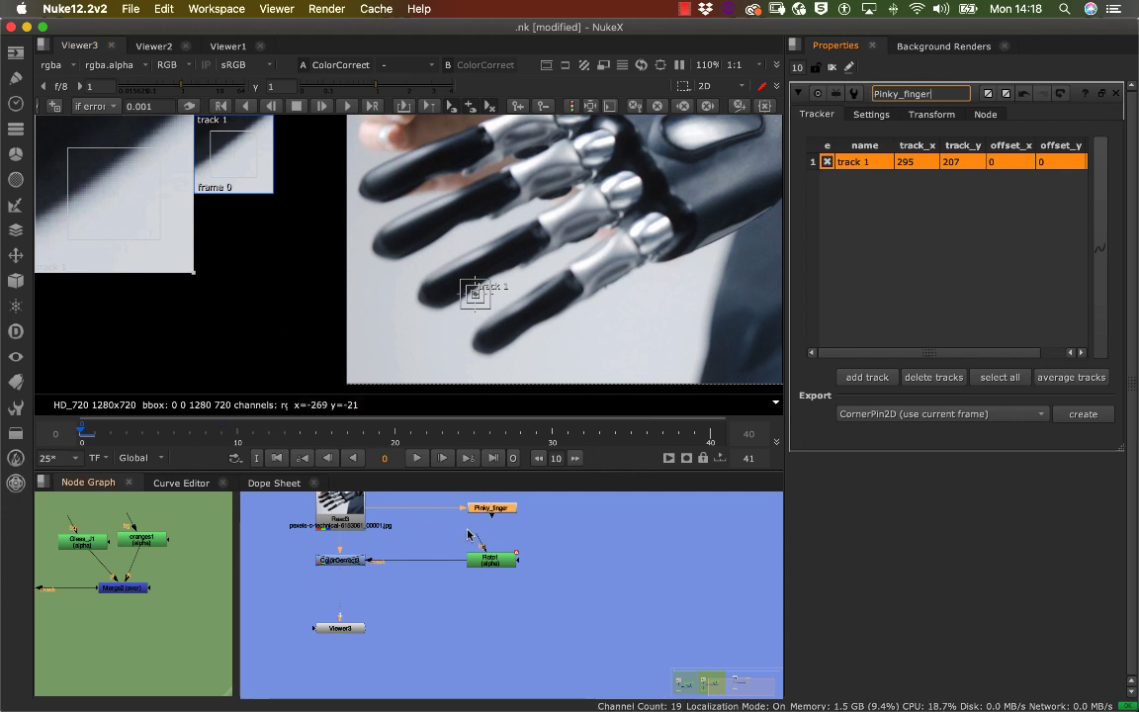
pyautogui.click(489, 509)
# Examine the fingers and track 1 on the footage, and make the node graph area slightly taller
pyautogui.scroll(6, 547, 253)
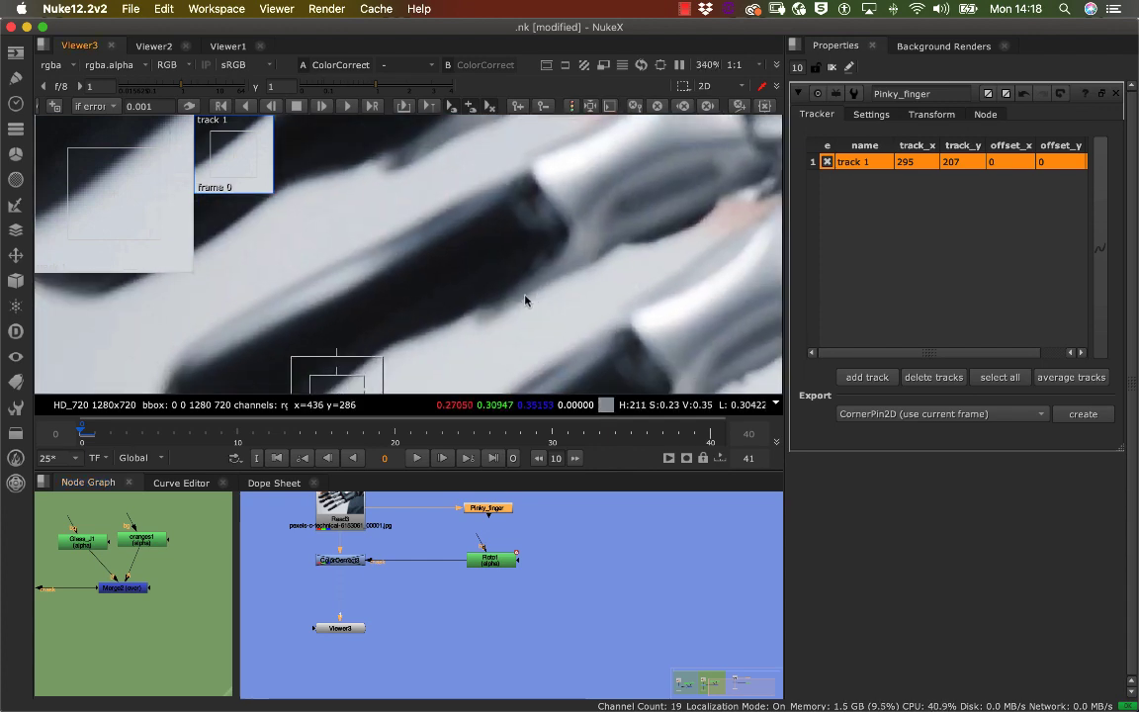
pyautogui.scroll(-6, 513, 296)
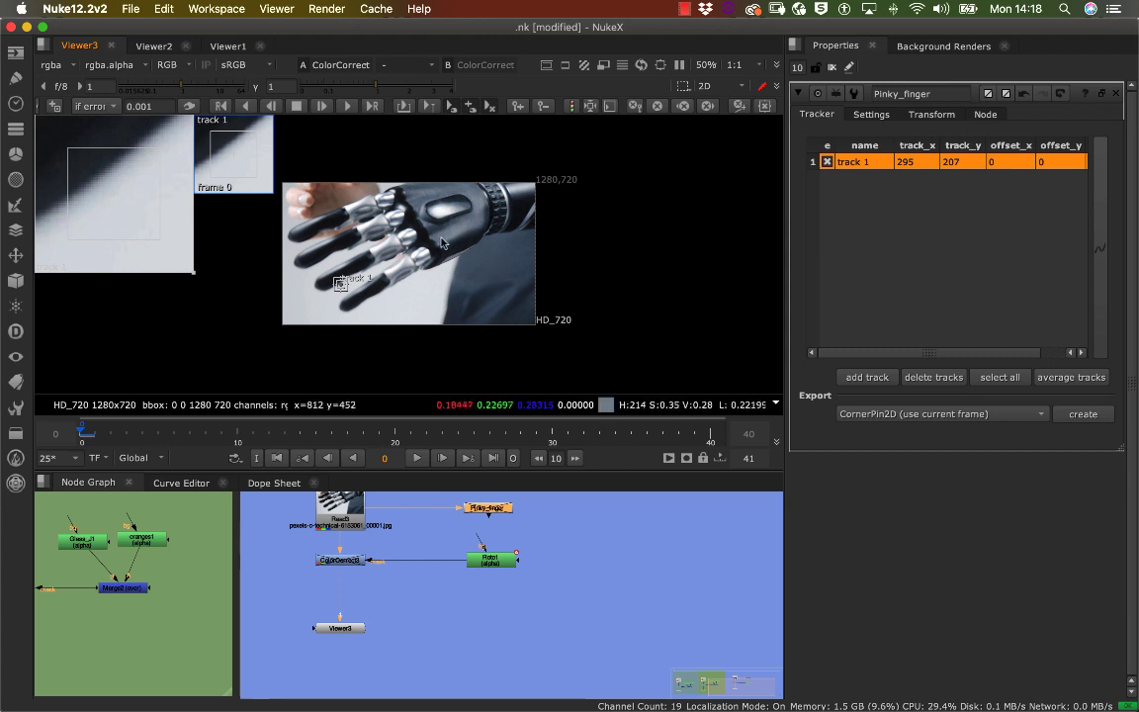
pyautogui.scroll(3, 455, 243)
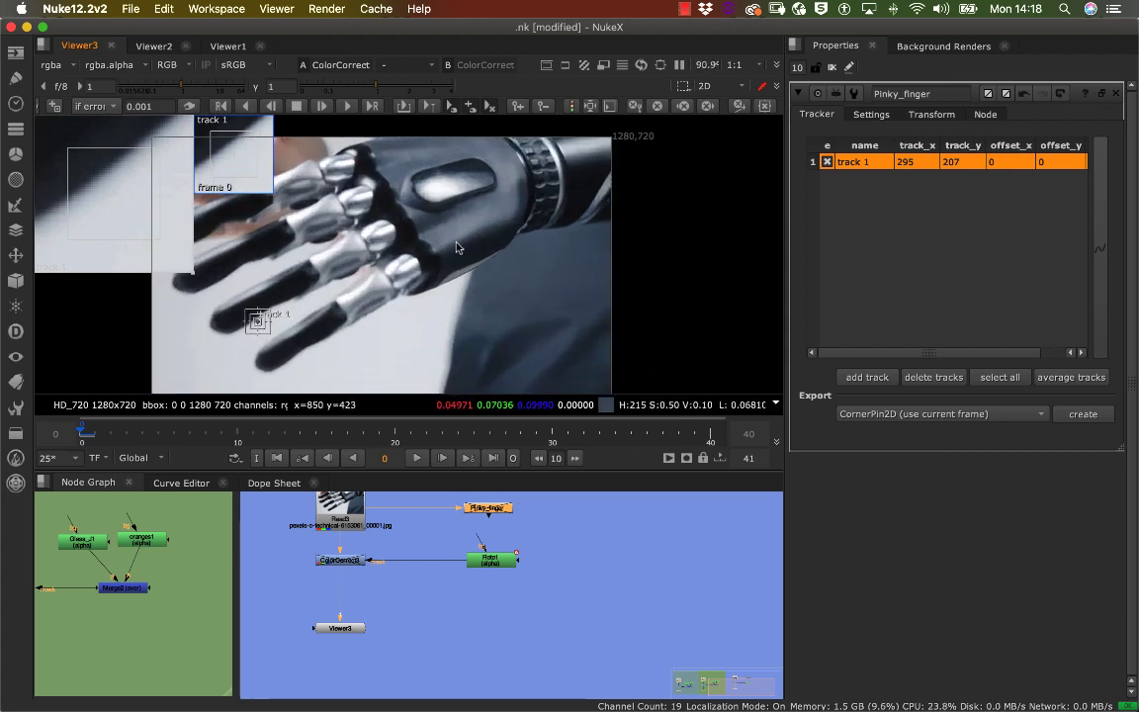
pyautogui.scroll(1, 386, 252)
pyautogui.moveTo(387, 252); pyautogui.dragTo(504, 214, button='middle')
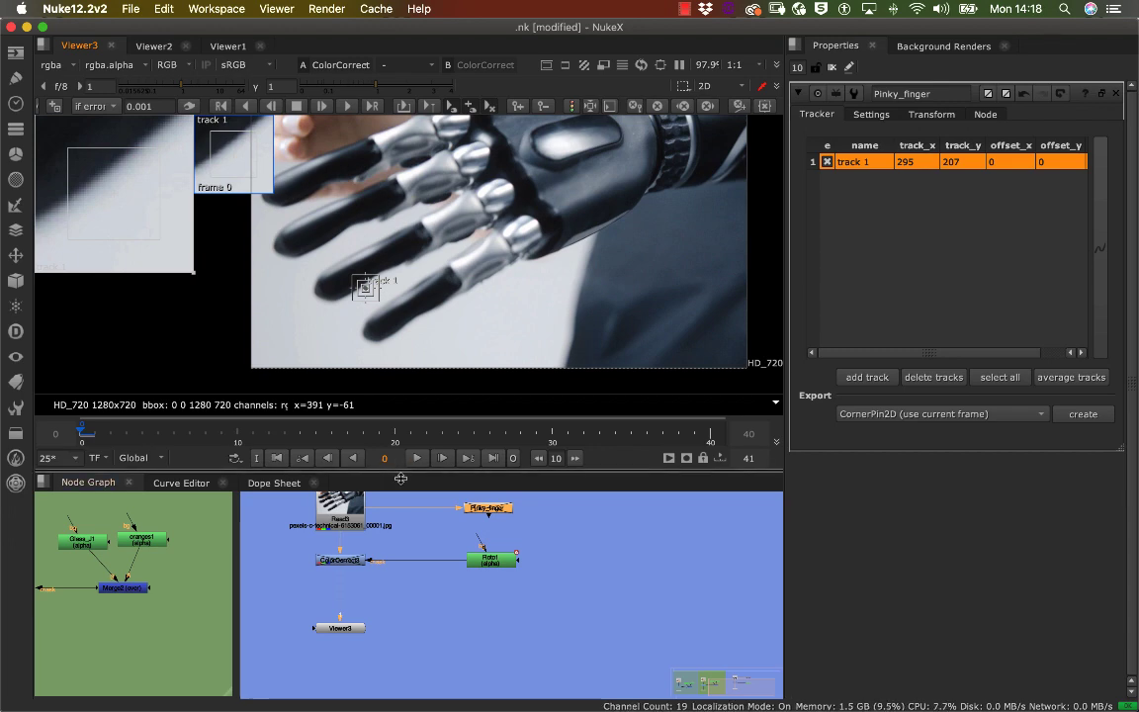
pyautogui.moveTo(400, 477)
pyautogui.mouseDown()
pyautogui.moveTo(400, 592)
pyautogui.moveTo(402, 459)
pyautogui.mouseUp()
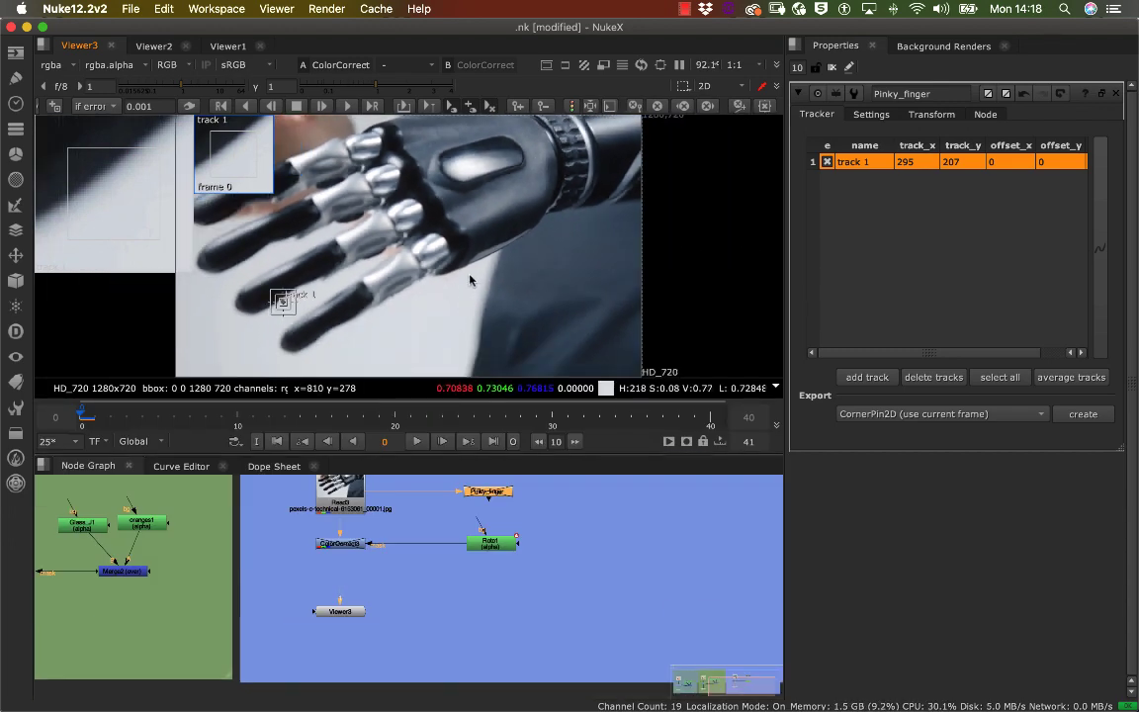
pyautogui.press('-')
pyautogui.keyDown('alt'); pyautogui.moveTo(432, 254); pyautogui.dragTo(464, 248, button='middle'); pyautogui.keyUp('alt')
# Clear all open node properties and open Roto1's properties
pyautogui.click(831, 67)
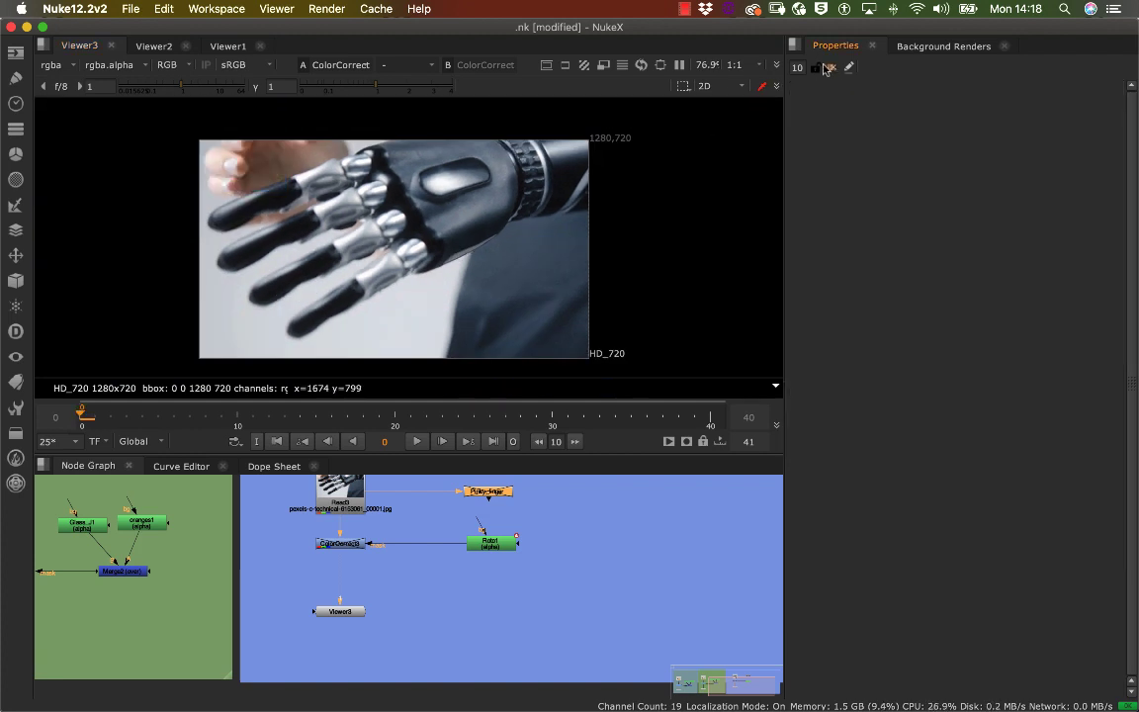
pyautogui.doubleClick(491, 544)
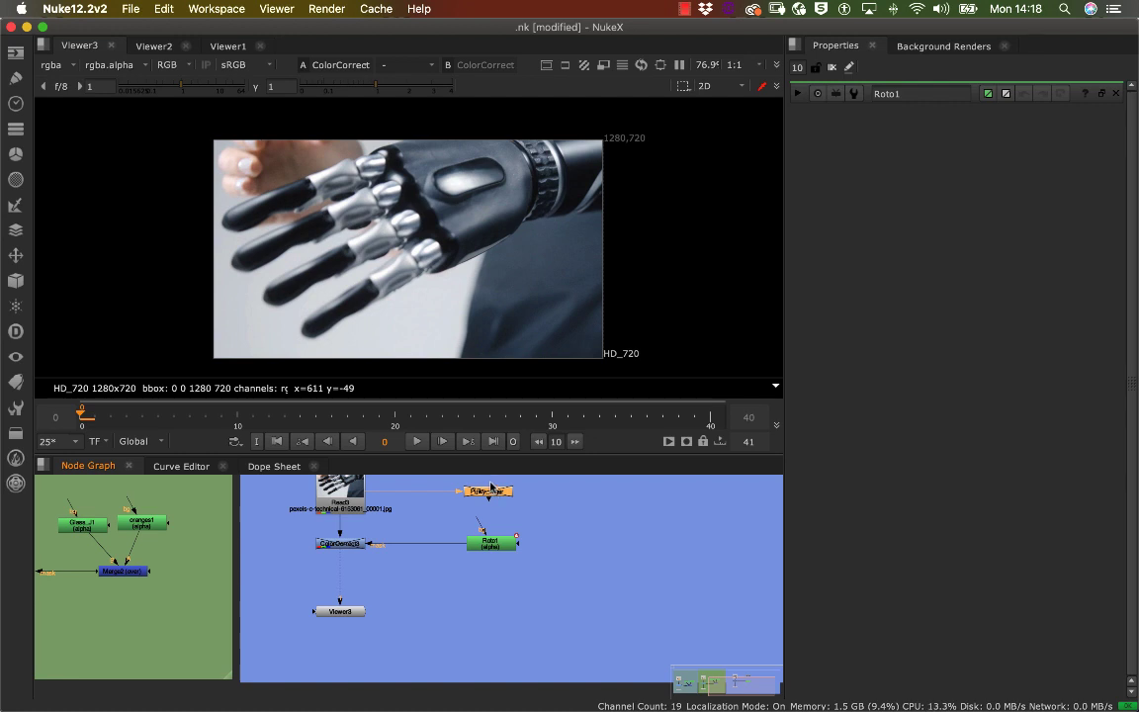
pyautogui.scroll(1, 401, 210)
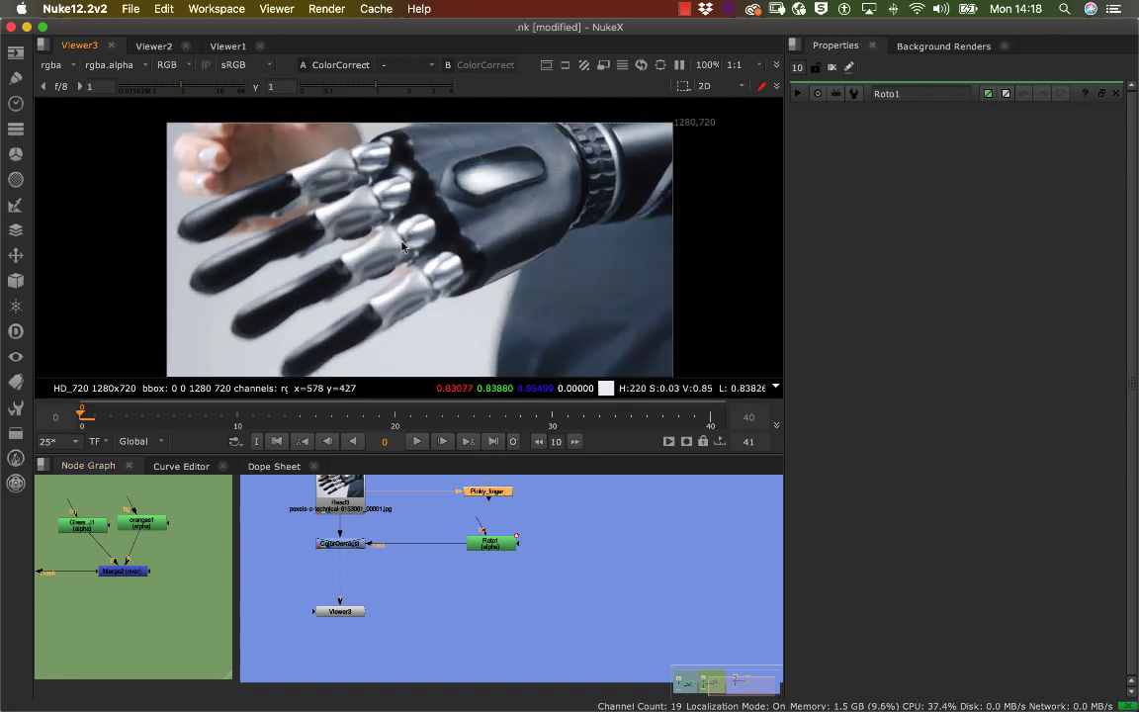
pyautogui.moveTo(399, 236); pyautogui.dragTo(502, 207, button='middle')
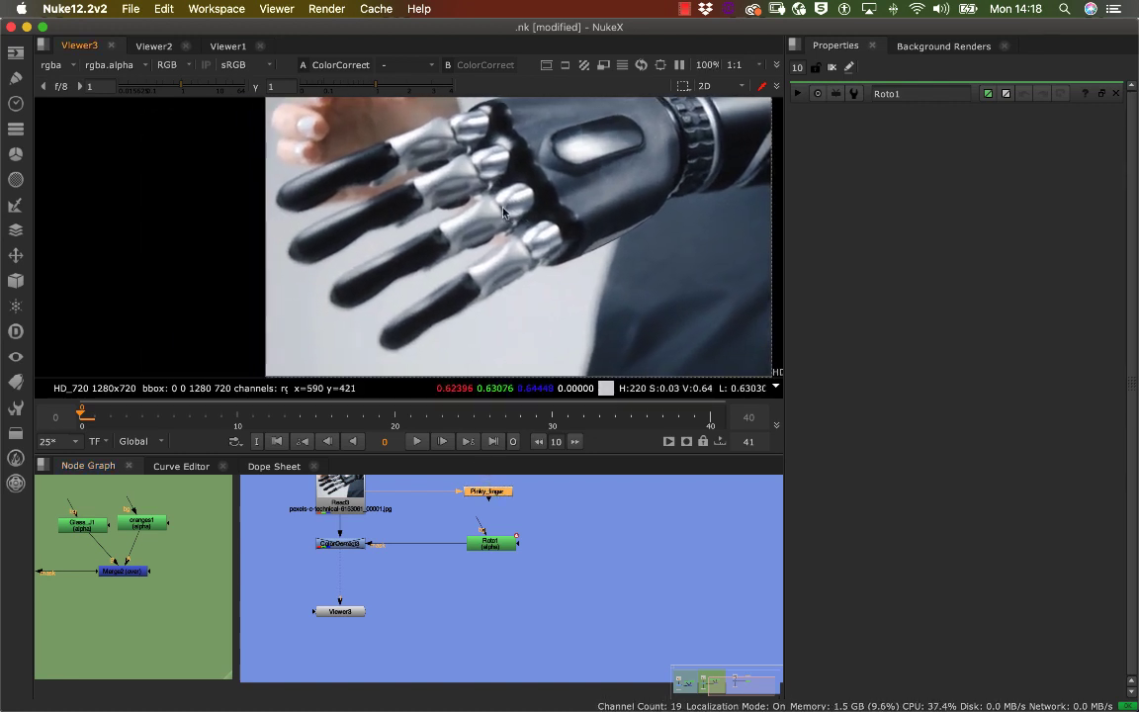
# Open the Pinky_finger tracker's properties and move track 1 onto the pinky's fingertip at about x 294.5, y 81
pyautogui.doubleClick(497, 497)
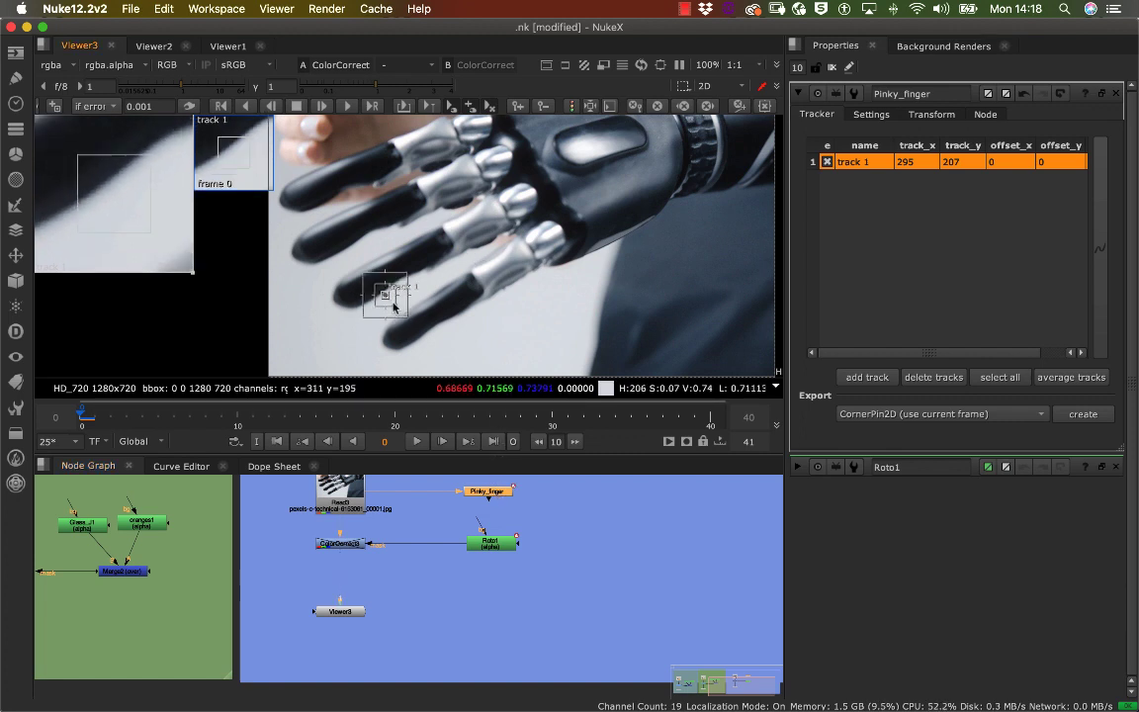
pyautogui.moveTo(399, 310); pyautogui.dragTo(391, 344)
pyautogui.scroll(3, 450, 281)
pyautogui.moveTo(450, 276); pyautogui.dragTo(604, 190, button='middle')
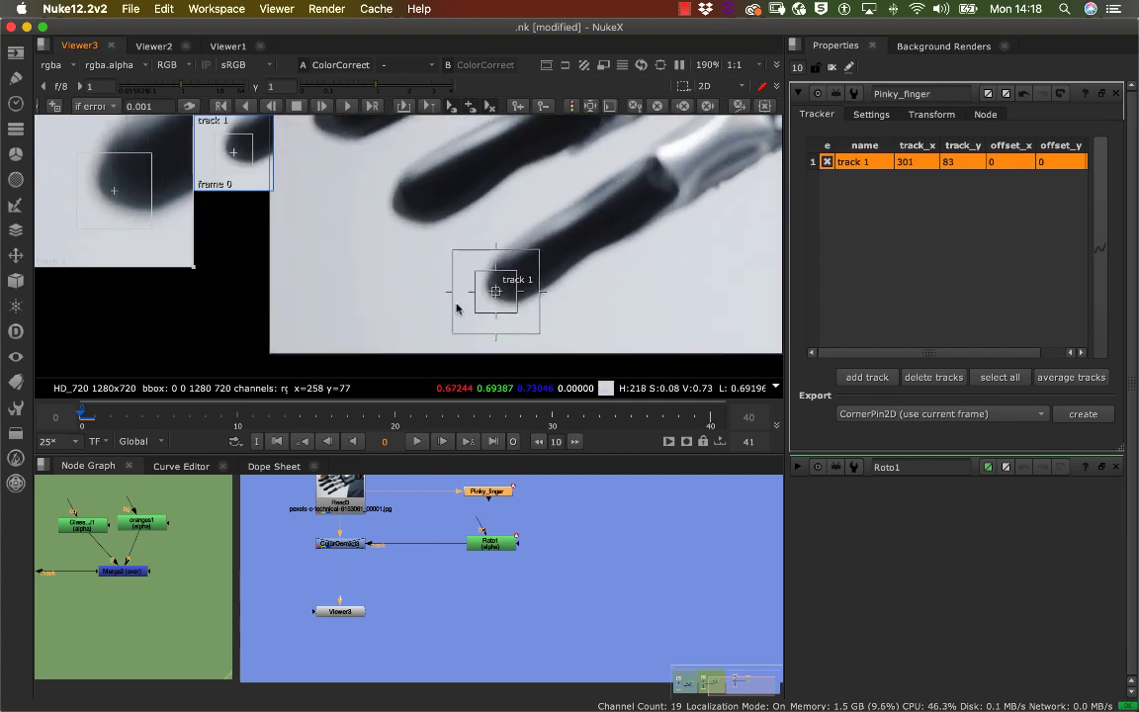
pyautogui.moveTo(494, 289); pyautogui.dragTo(489, 291)
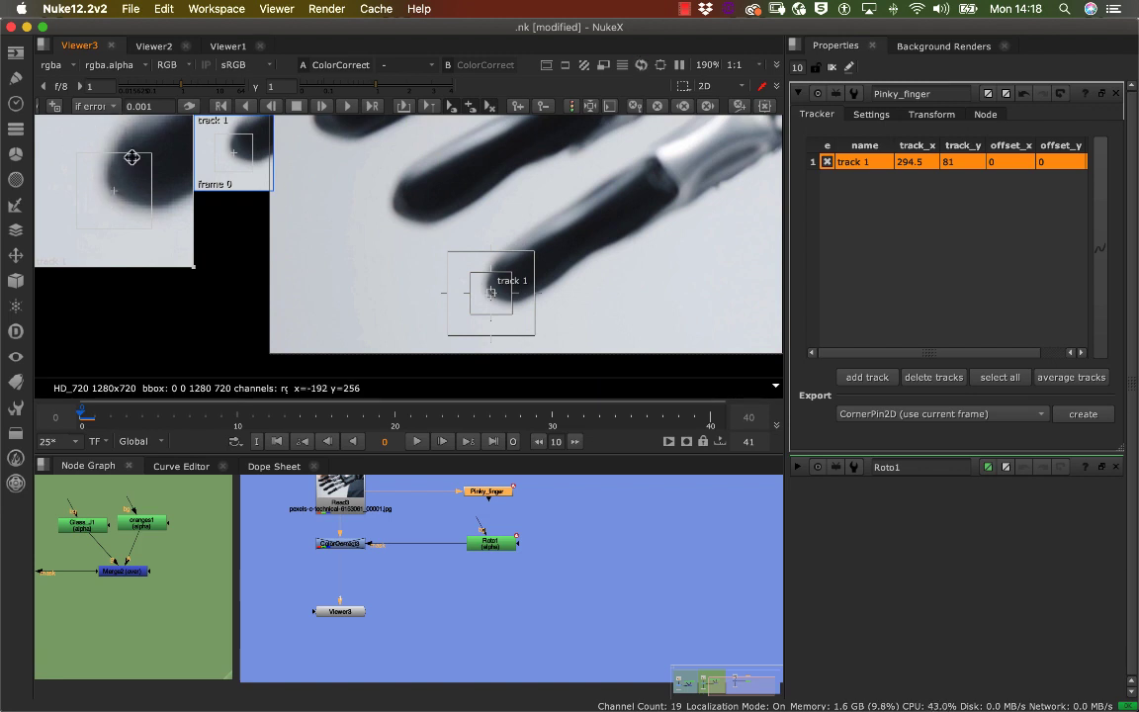
# Fine-tune track 1 on the edge of the pinky's fingertip to about x 295.2, y 79.9
pyautogui.scroll(10, 144, 193)
pyautogui.scroll(-5, 133, 186)
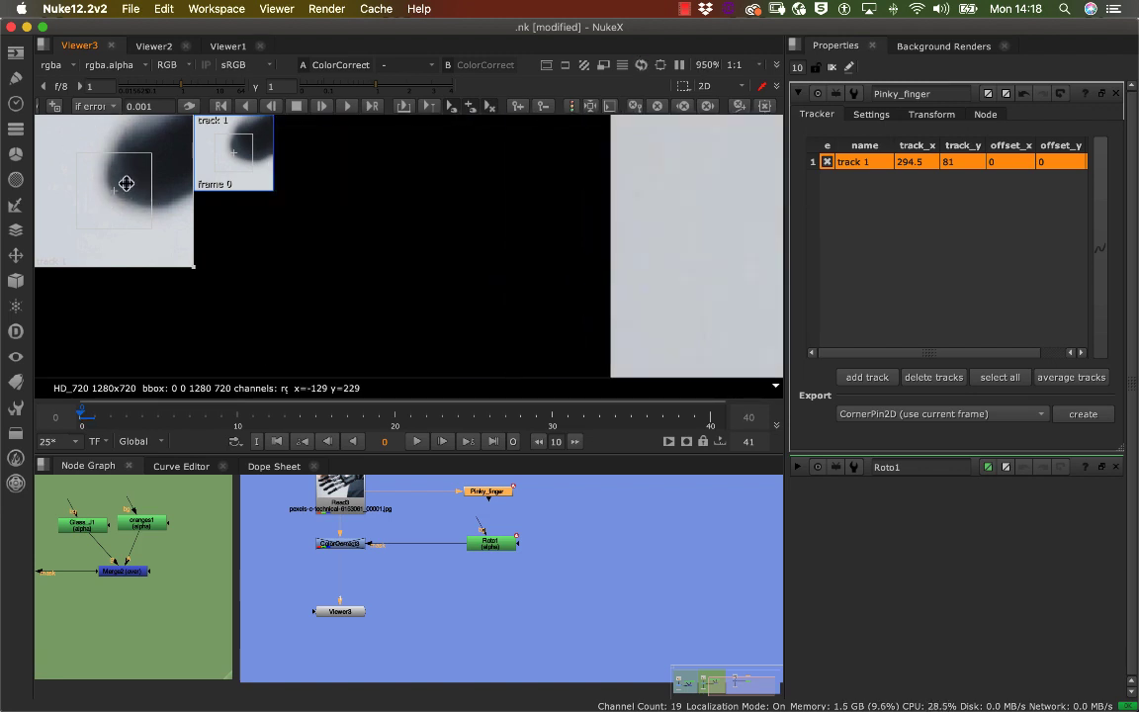
pyautogui.scroll(-12, 133, 180)
pyautogui.scroll(7, 376, 272)
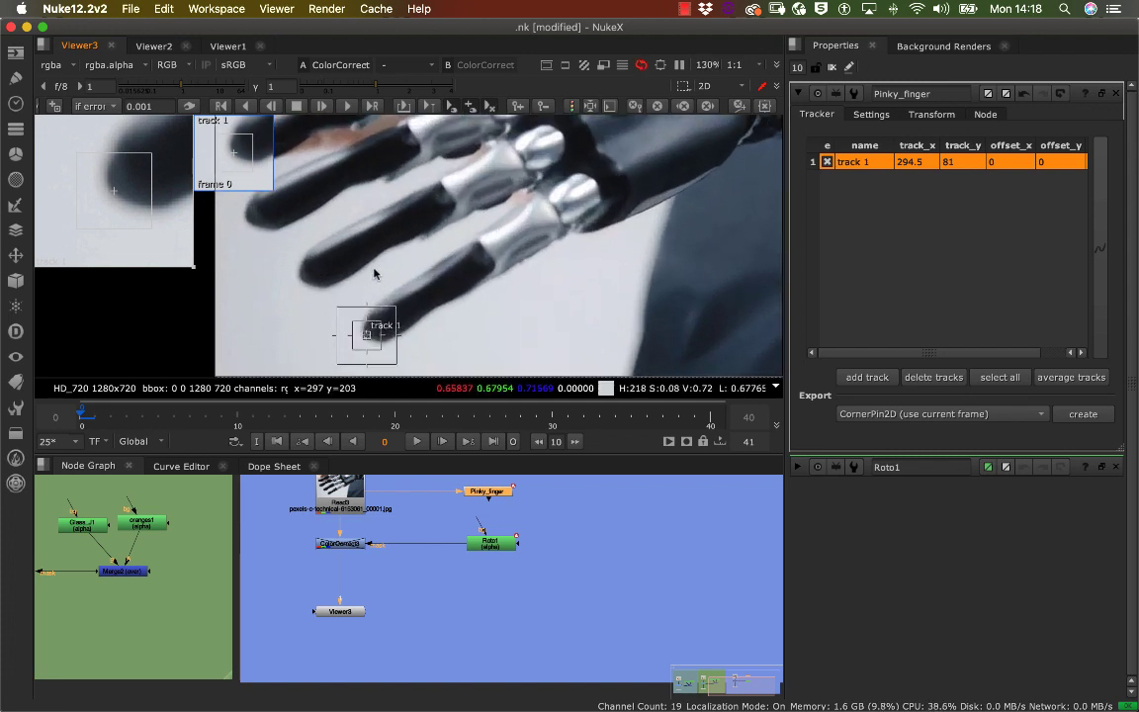
pyautogui.moveTo(405, 245); pyautogui.dragTo(429, 155, button='middle')
pyautogui.scroll(4, 432, 288)
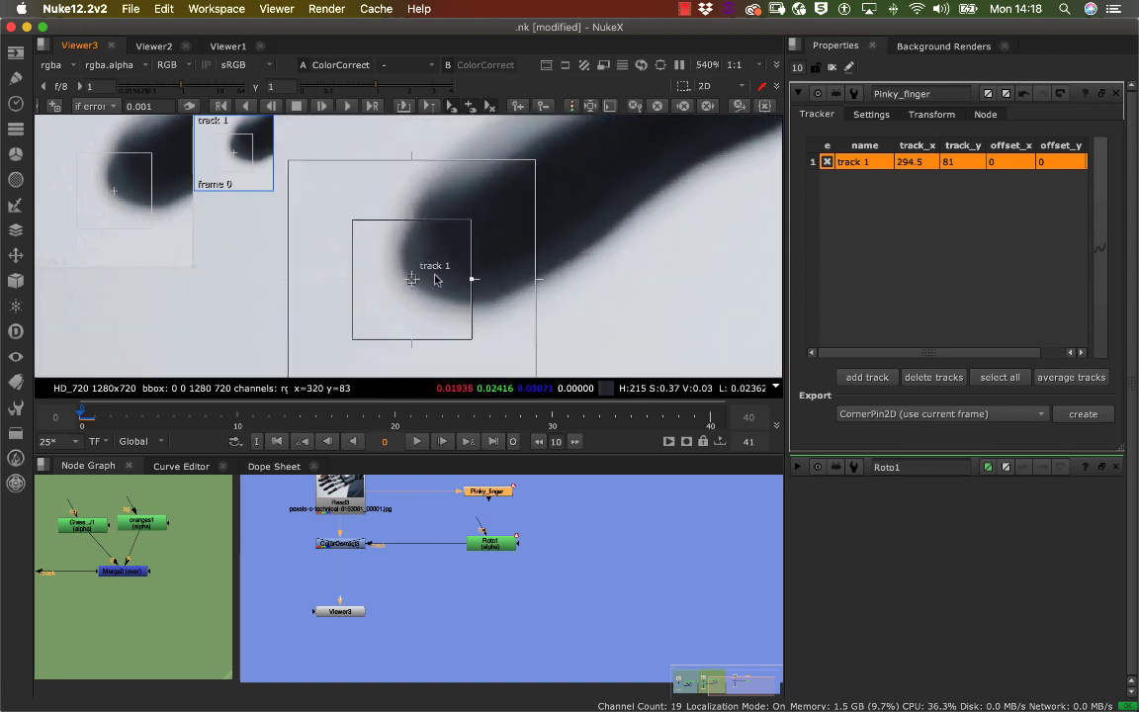
pyautogui.moveTo(412, 278); pyautogui.dragTo(415, 285)
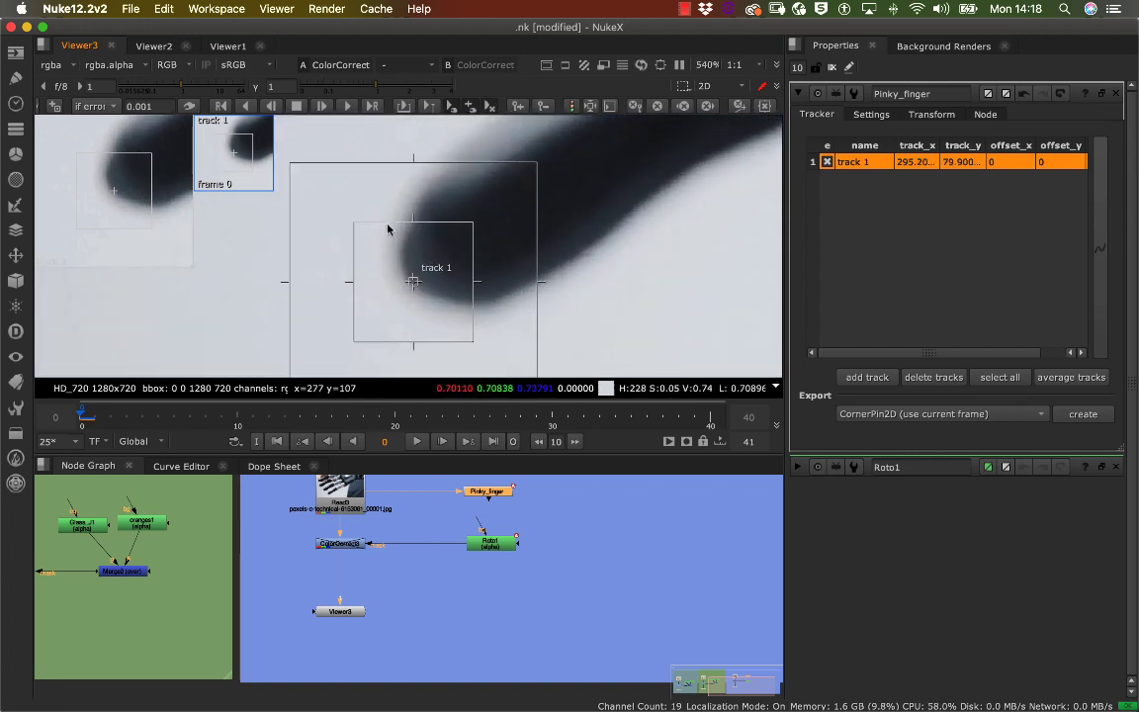
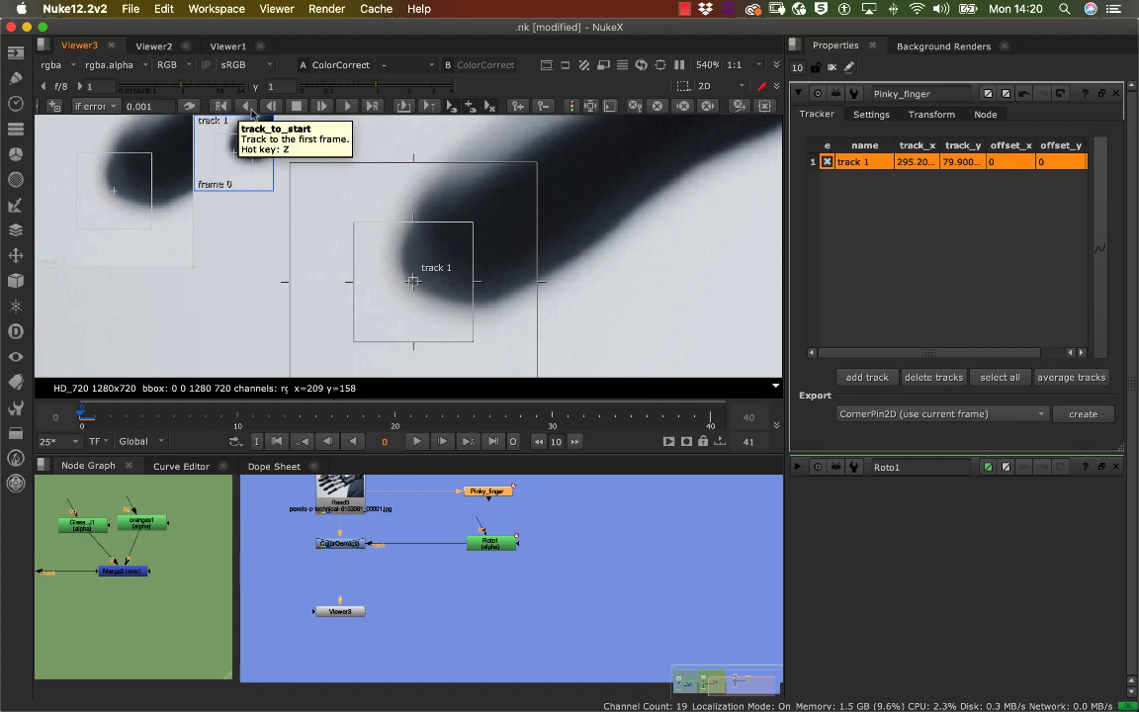
# Review the fingertip's motion along the timeline against track 1, returning to frame 0
pyautogui.scroll(-8, 405, 289)
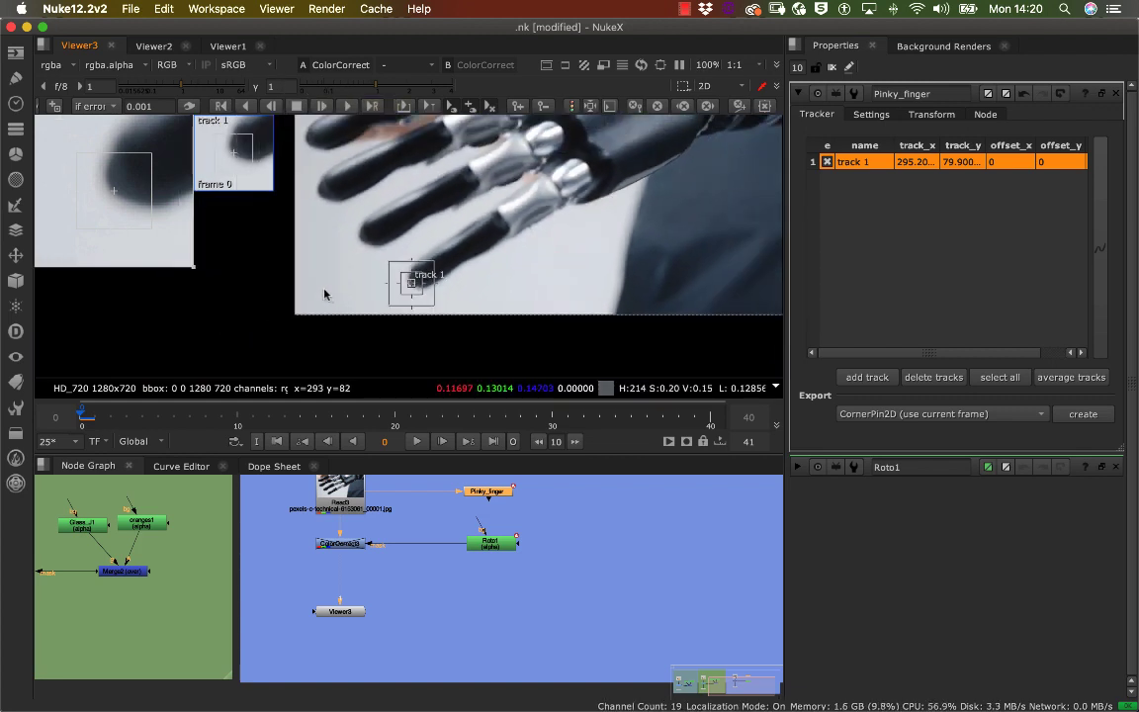
pyautogui.scroll(4, 435, 286)
pyautogui.scroll(5, 434, 286)
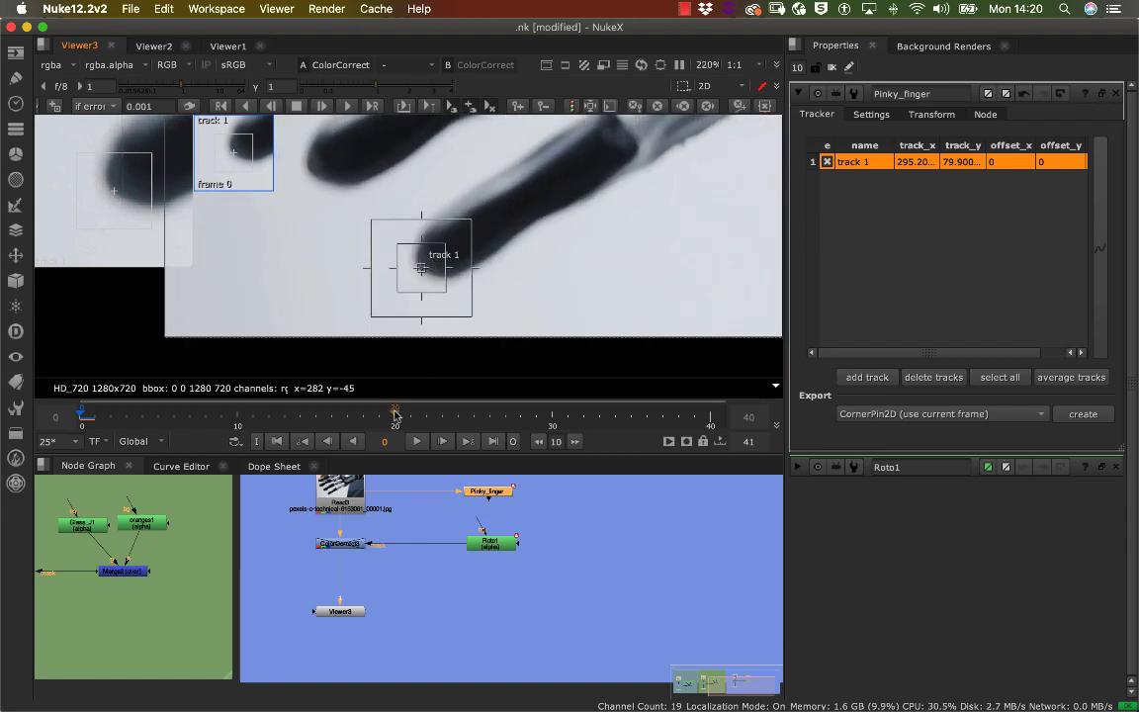
pyautogui.press('v')
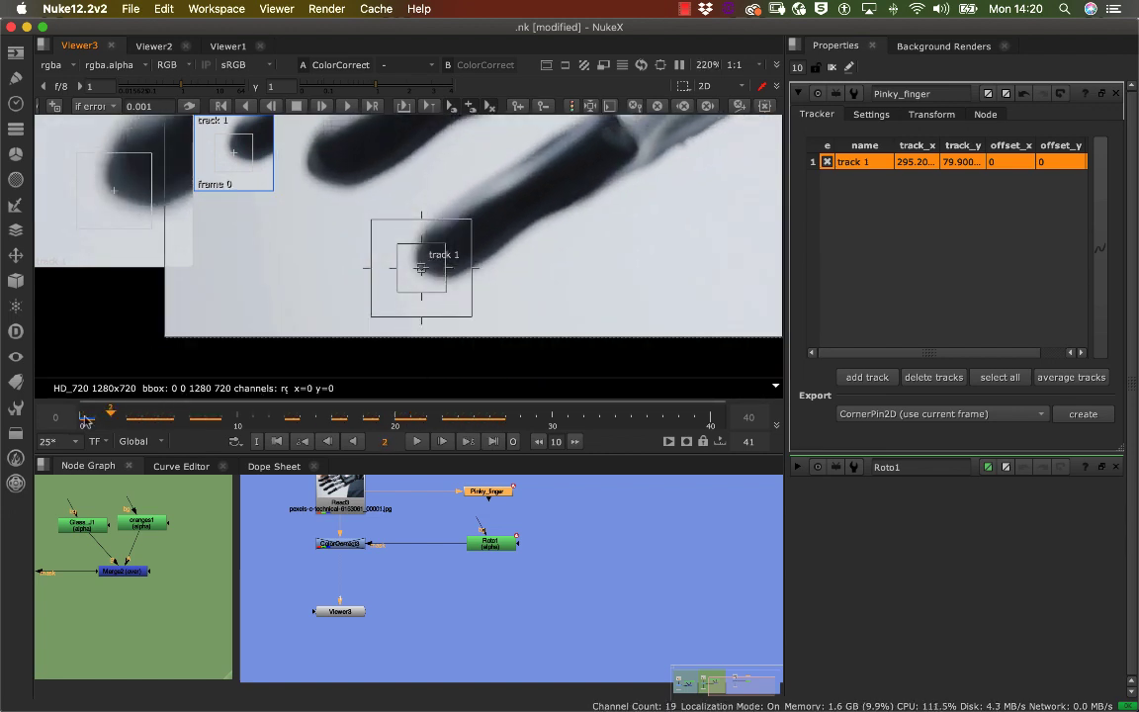
pyautogui.moveTo(548, 432); pyautogui.dragTo(94, 408)
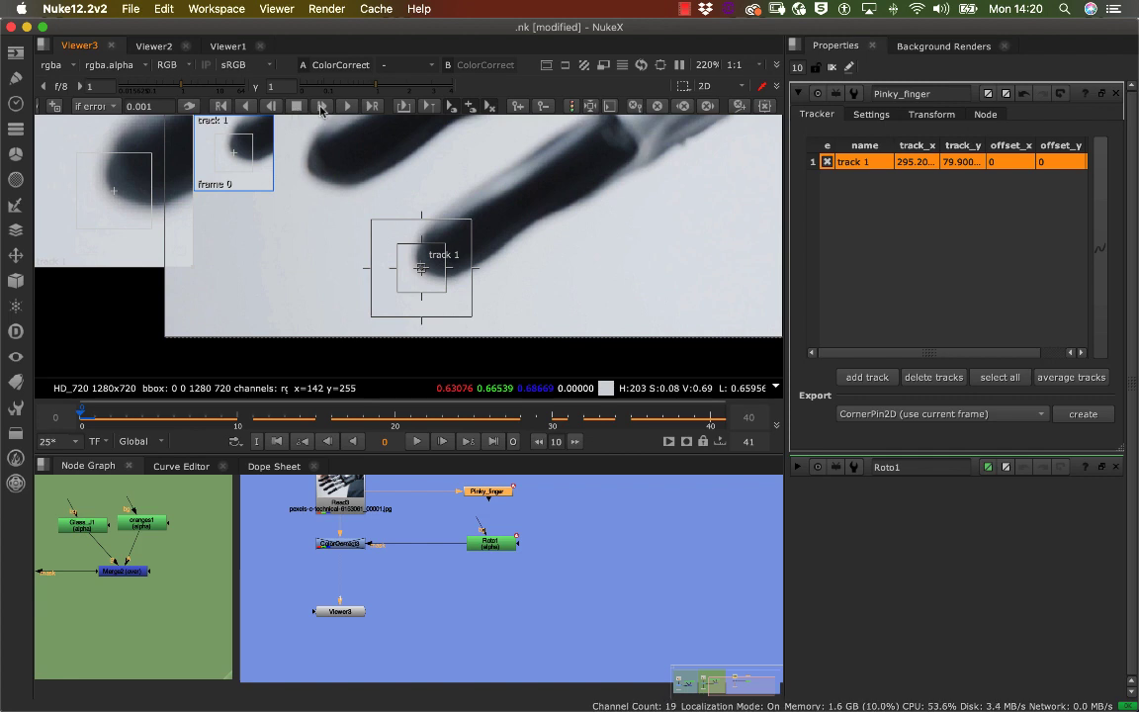
# Track track 1 forward one frame at a time from frame 0 to frame 41
pyautogui.click(321, 106)
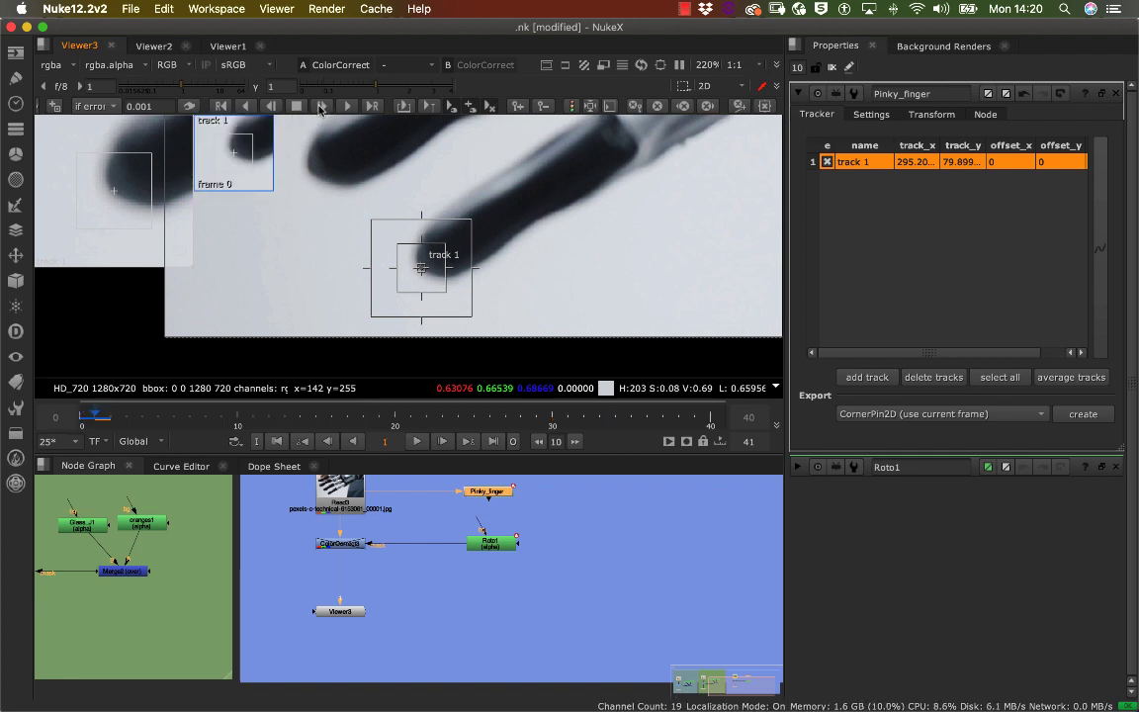
pyautogui.click(321, 107)
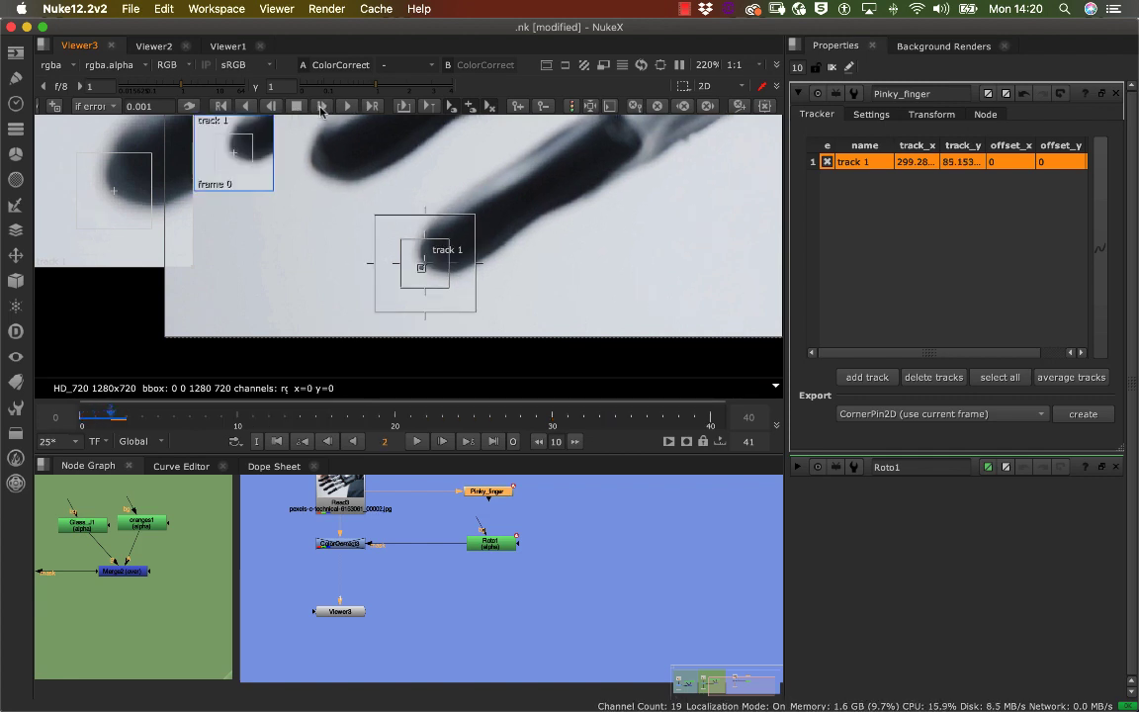
pyautogui.click(321, 107)
pyautogui.click(322, 107)
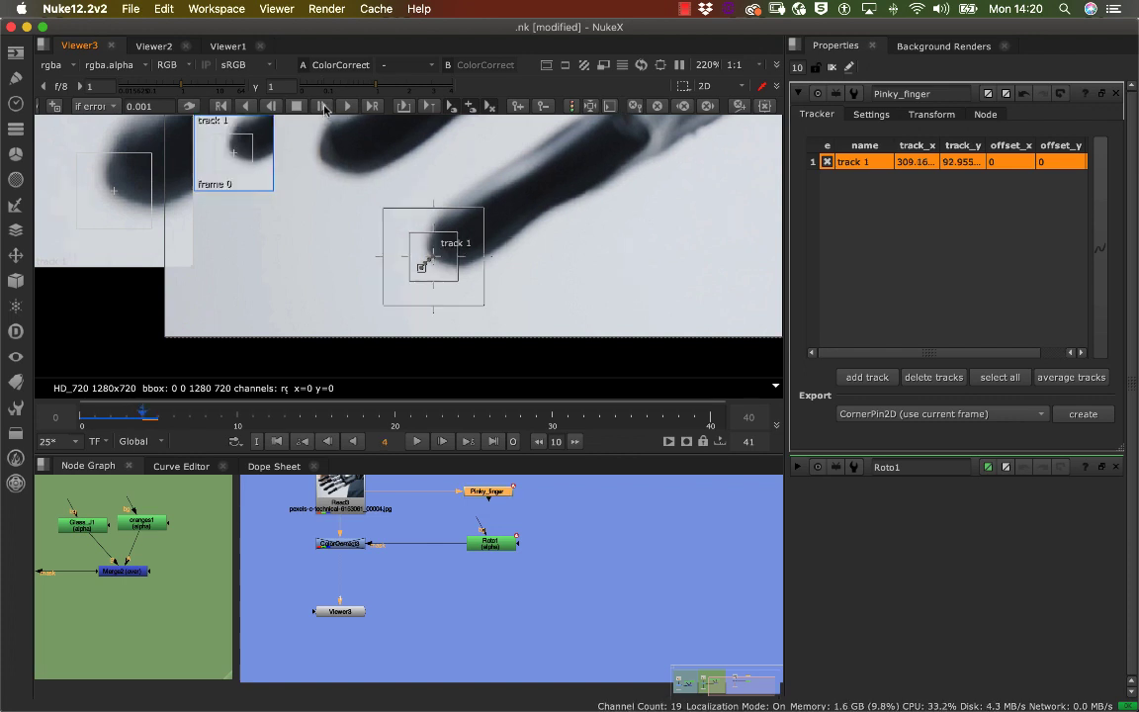
pyautogui.click(322, 106)
pyautogui.click(322, 107)
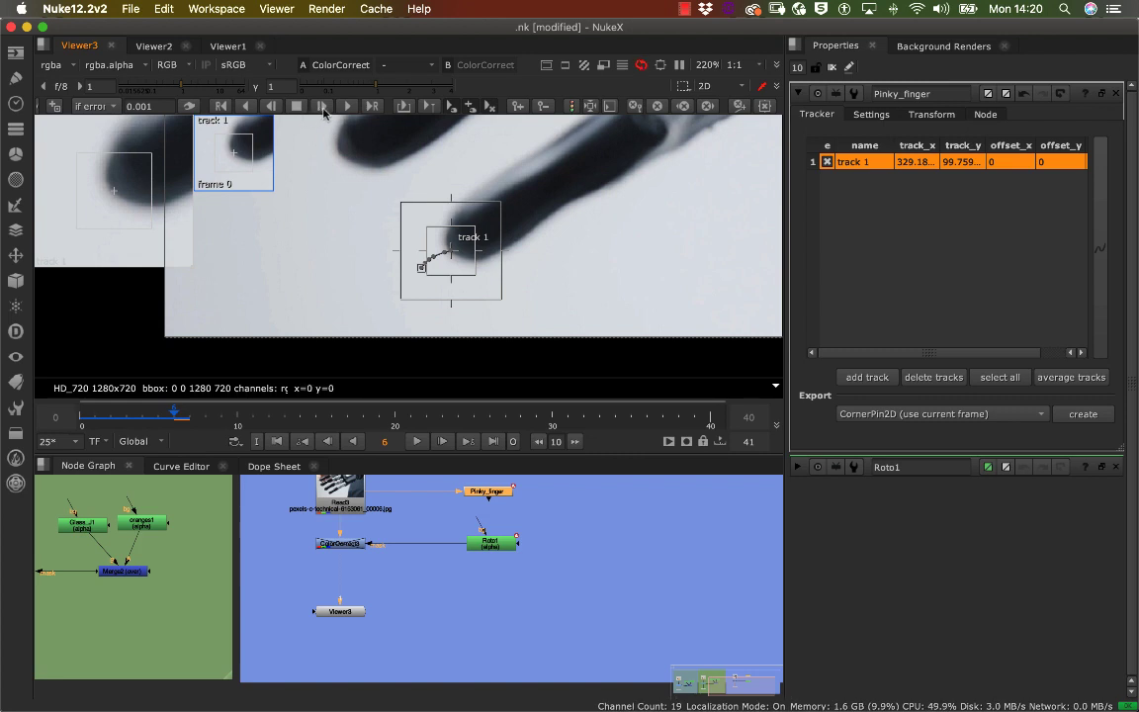
pyautogui.click(322, 107)
pyautogui.click(323, 107)
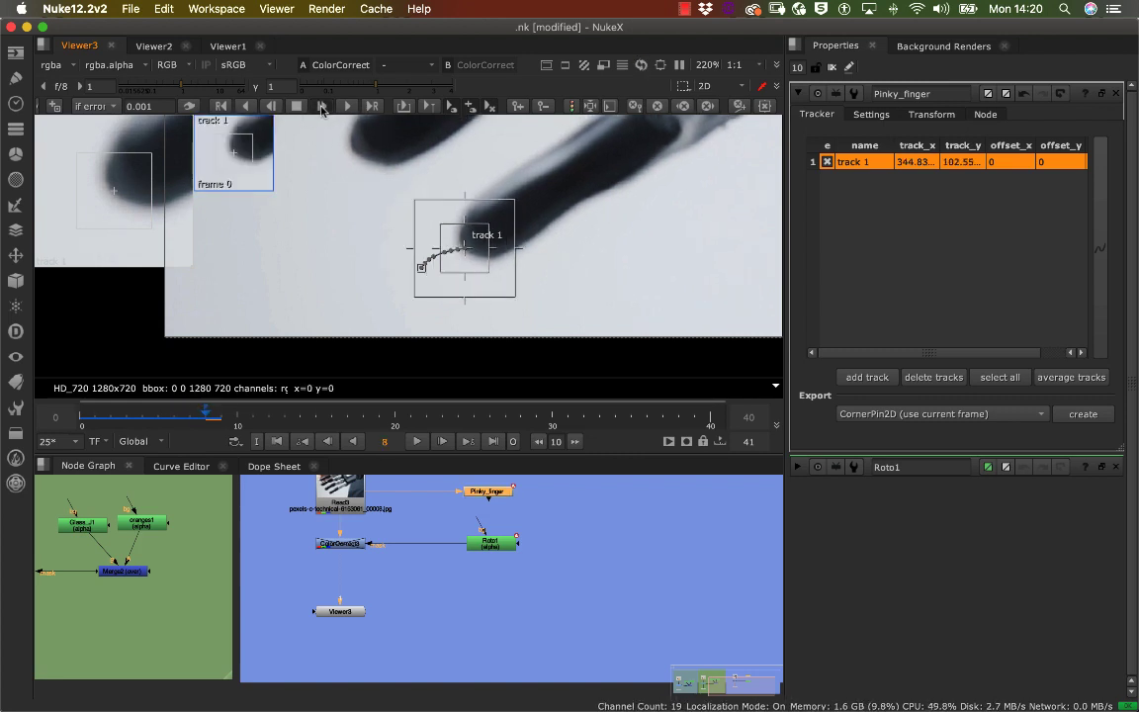
pyautogui.click(322, 106)
pyautogui.click(322, 107)
pyautogui.click(324, 107)
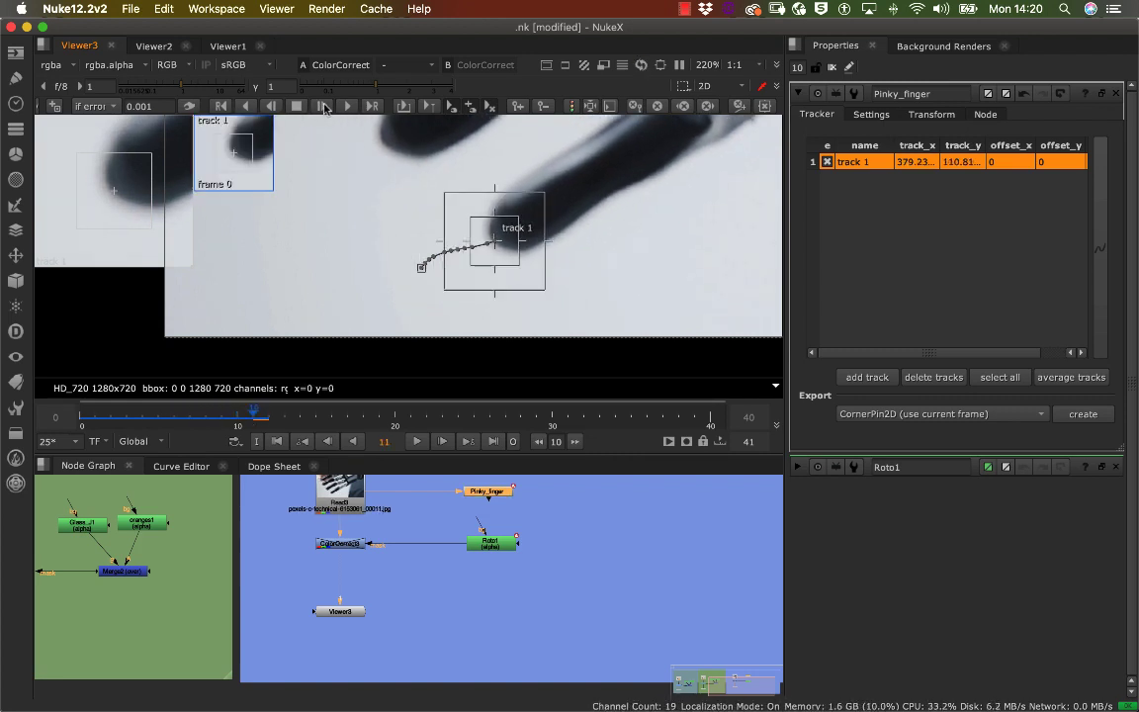
pyautogui.click(324, 107)
pyautogui.click(326, 108)
pyautogui.click(330, 108)
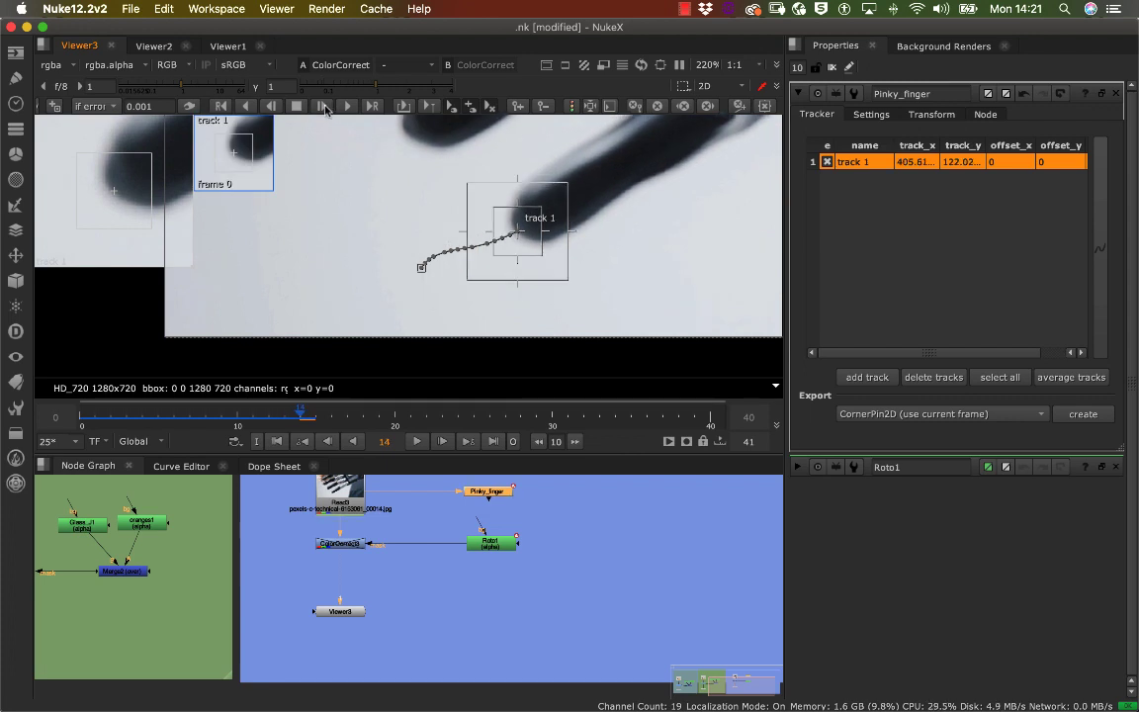
pyautogui.click(327, 108)
pyautogui.click(323, 107)
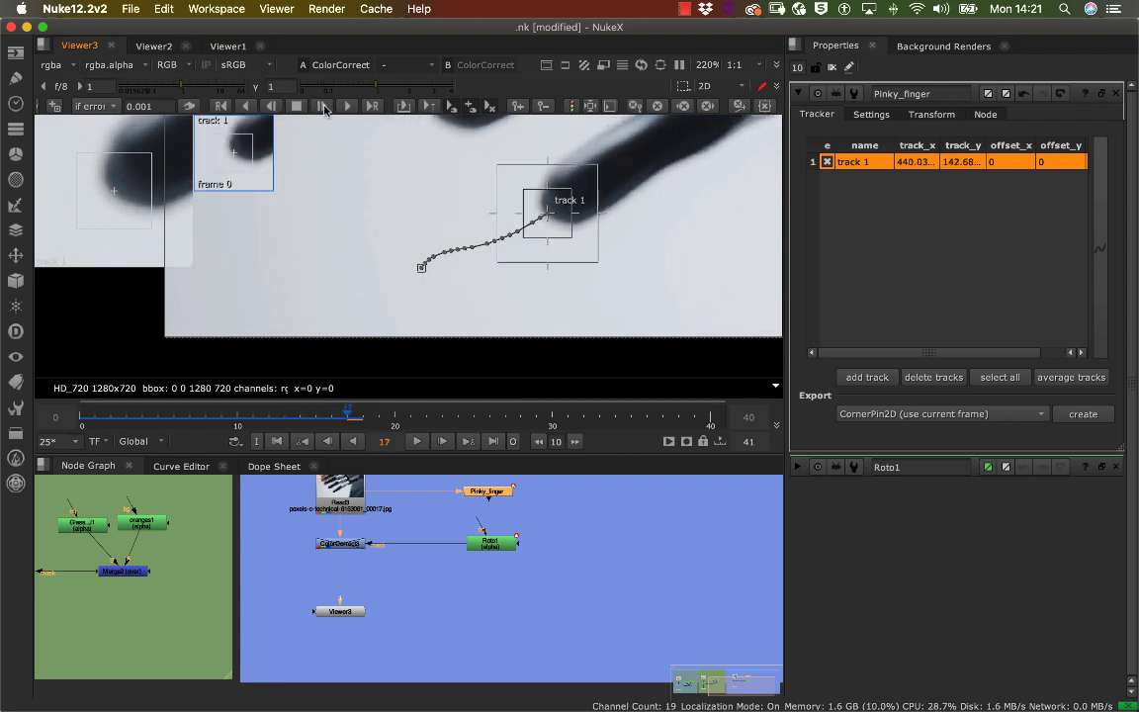
pyautogui.click(323, 106)
pyautogui.click(324, 106)
pyautogui.click(323, 107)
pyautogui.click(324, 106)
pyautogui.click(323, 107)
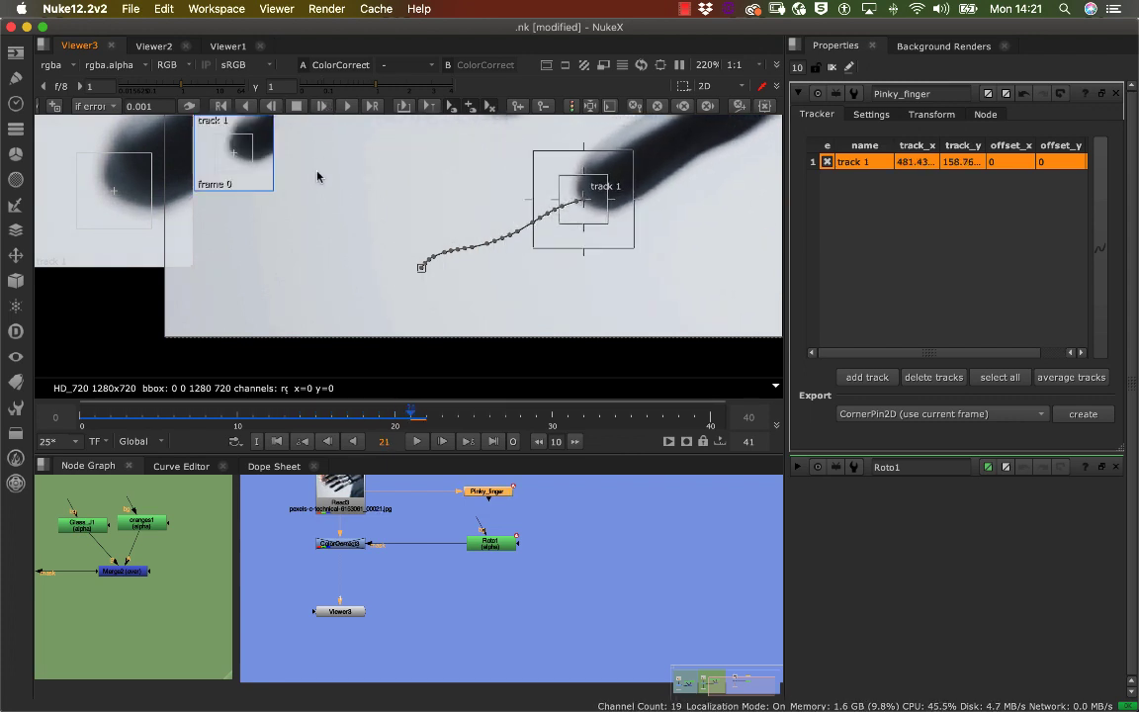
pyautogui.scroll(-4, 336, 228)
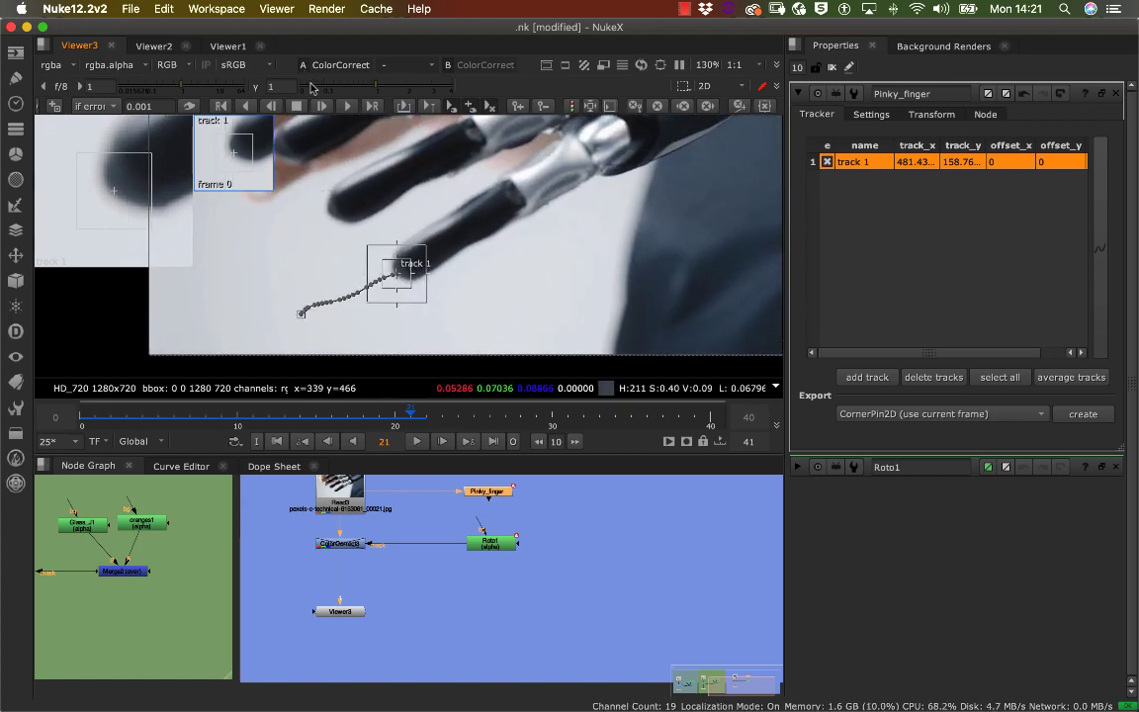
pyautogui.click(323, 106)
pyautogui.click(323, 107)
pyautogui.click(324, 107)
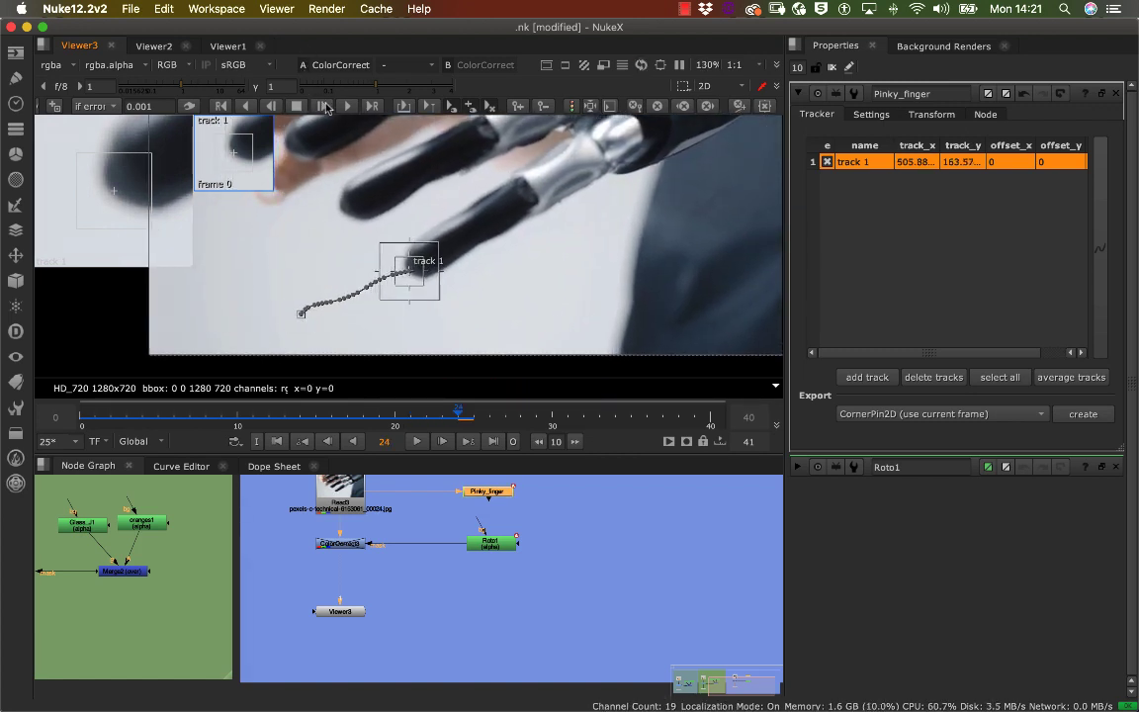
pyautogui.click(325, 107)
pyautogui.click(325, 106)
pyautogui.click(325, 107)
pyautogui.click(325, 108)
pyautogui.click(324, 108)
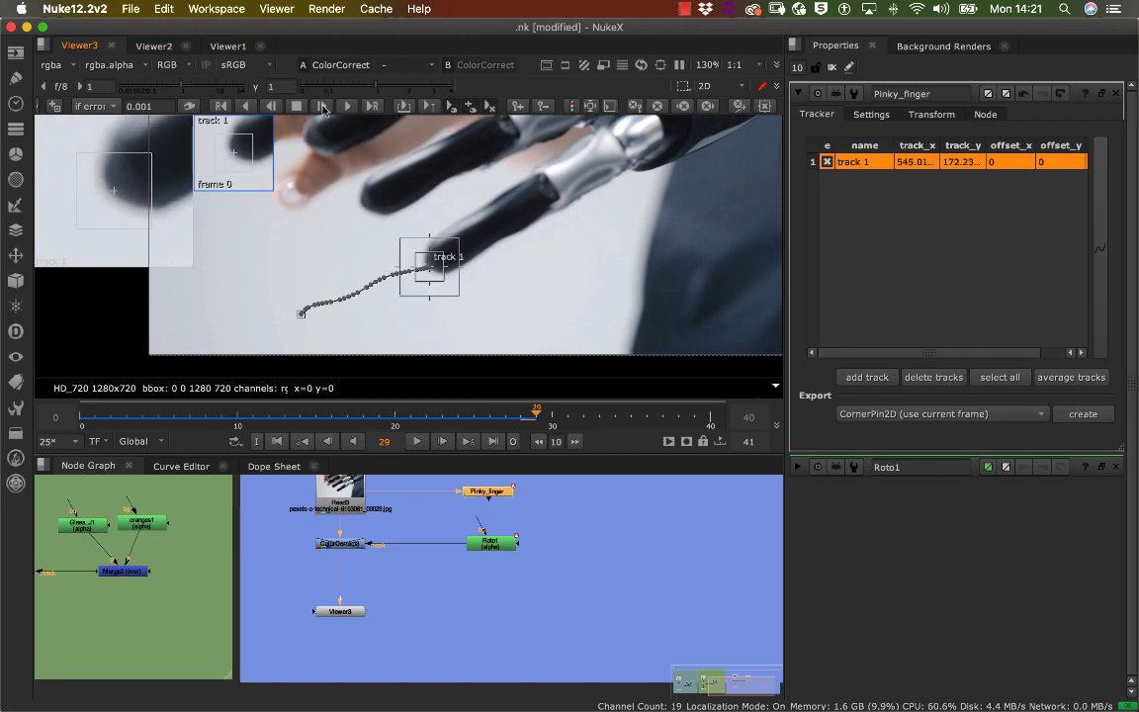
pyautogui.click(324, 109)
pyautogui.click(324, 107)
pyautogui.click(324, 108)
pyautogui.click(325, 108)
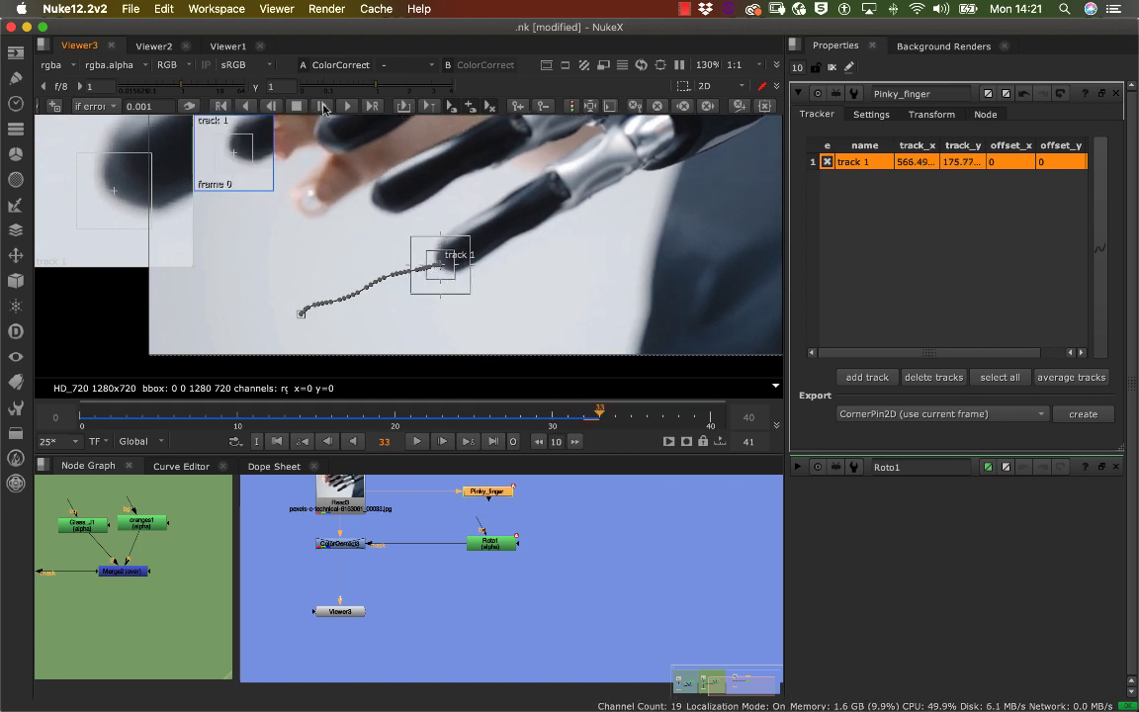
pyautogui.click(324, 109)
pyautogui.click(324, 108)
pyautogui.click(324, 107)
pyautogui.click(324, 109)
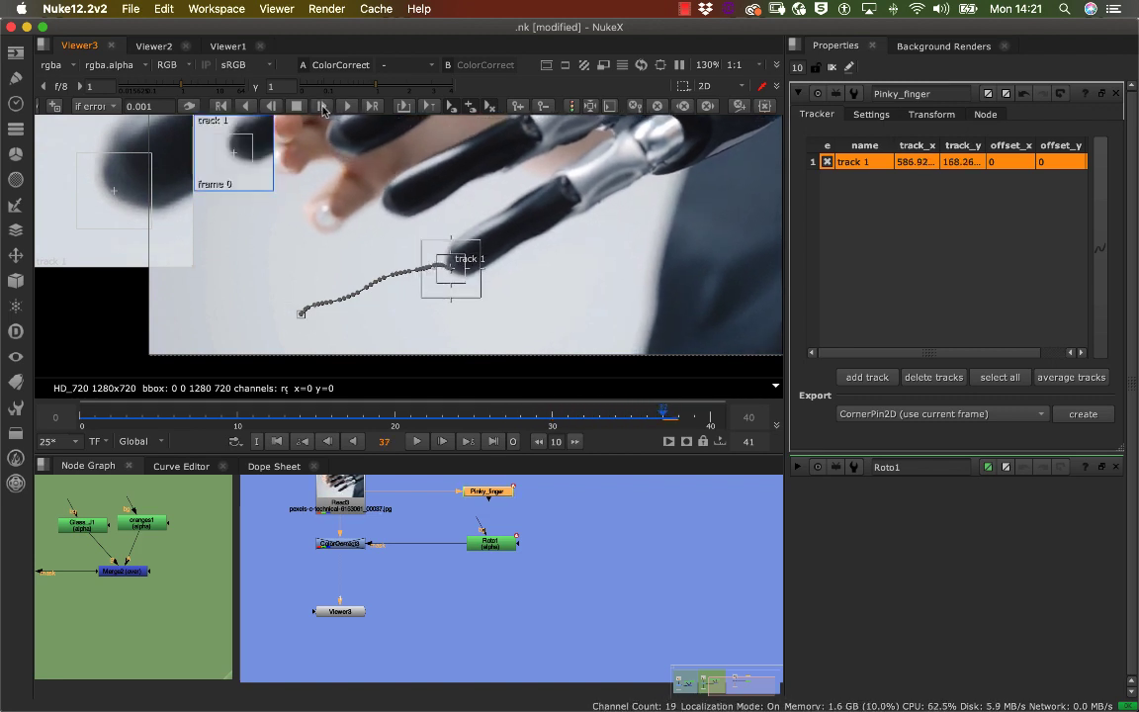
pyautogui.click(324, 108)
pyautogui.click(323, 108)
pyautogui.click(324, 108)
pyautogui.click(323, 109)
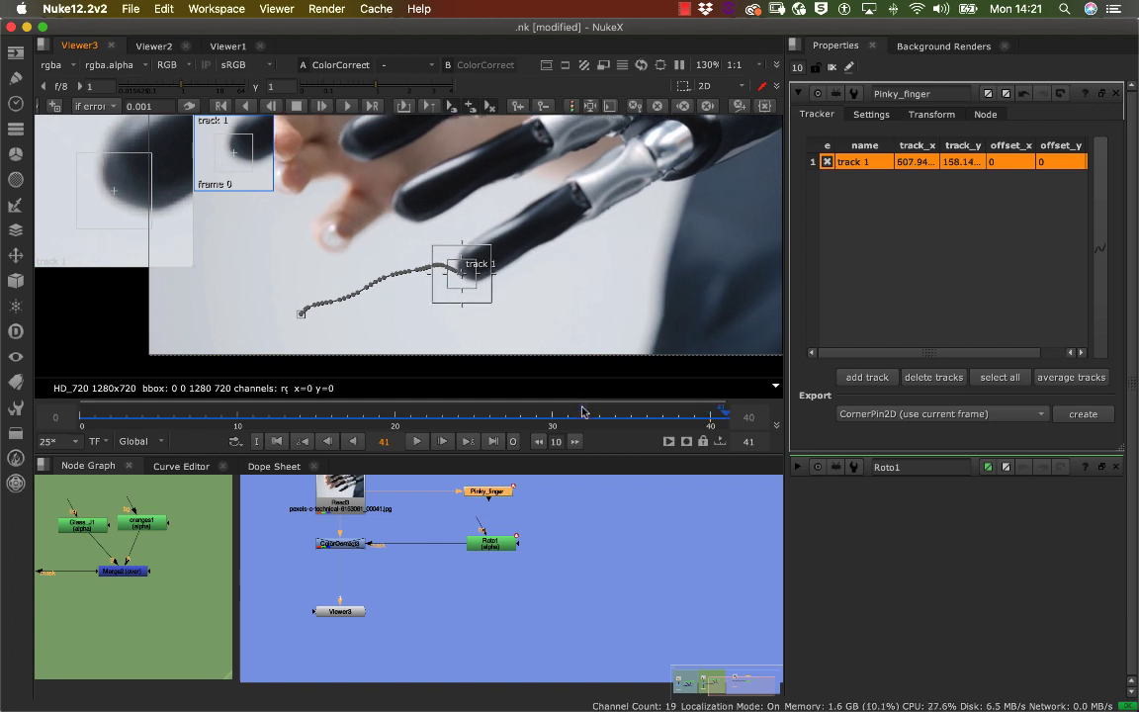
# Return to frame 0 and add a second track where the pinky's black tip section meets its silver joint
pyautogui.moveTo(590, 414); pyautogui.dragTo(81, 426)
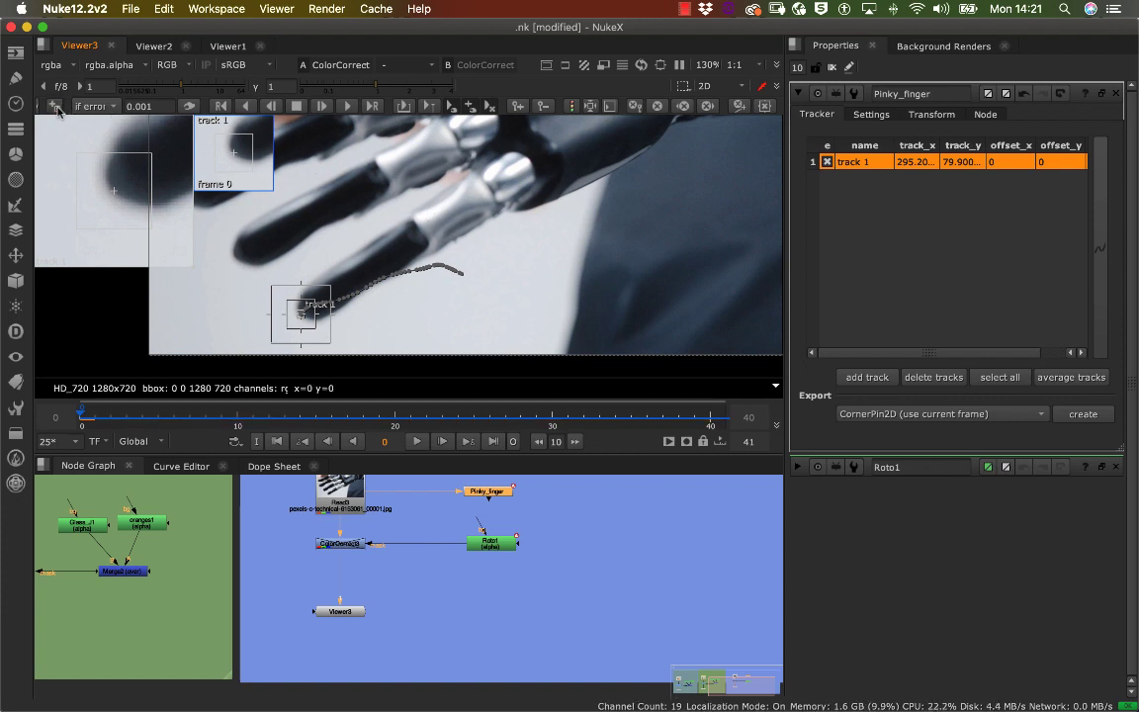
pyautogui.click(417, 238)
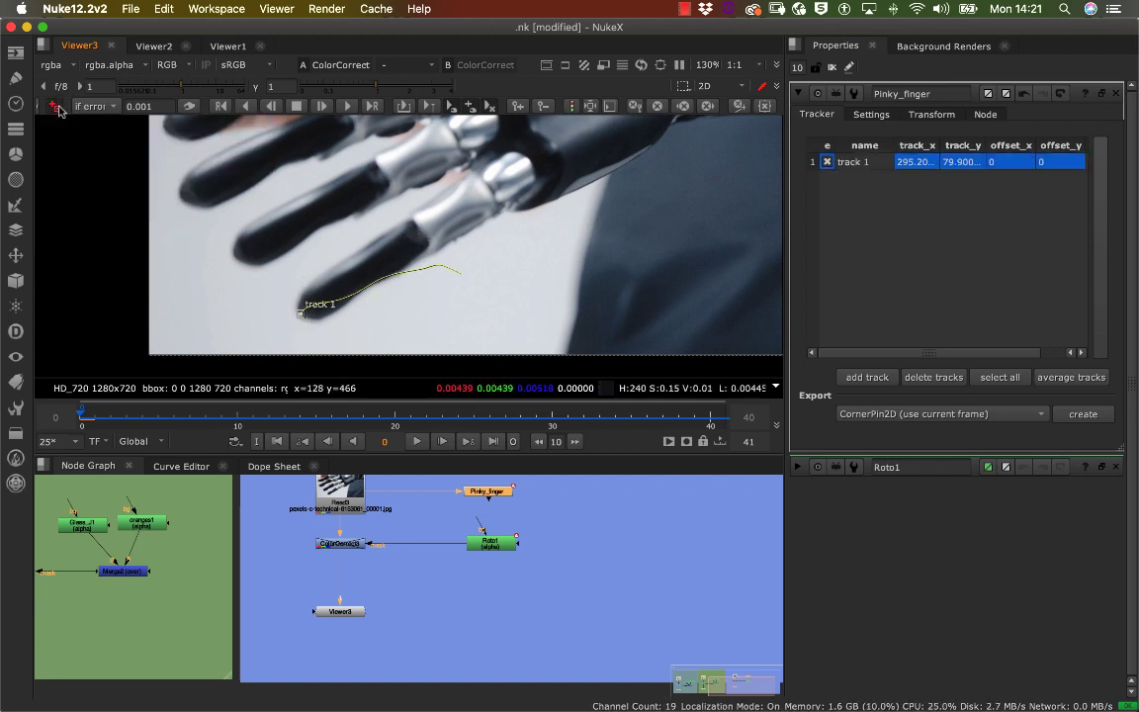
pyautogui.click(55, 107)
pyautogui.click(419, 234)
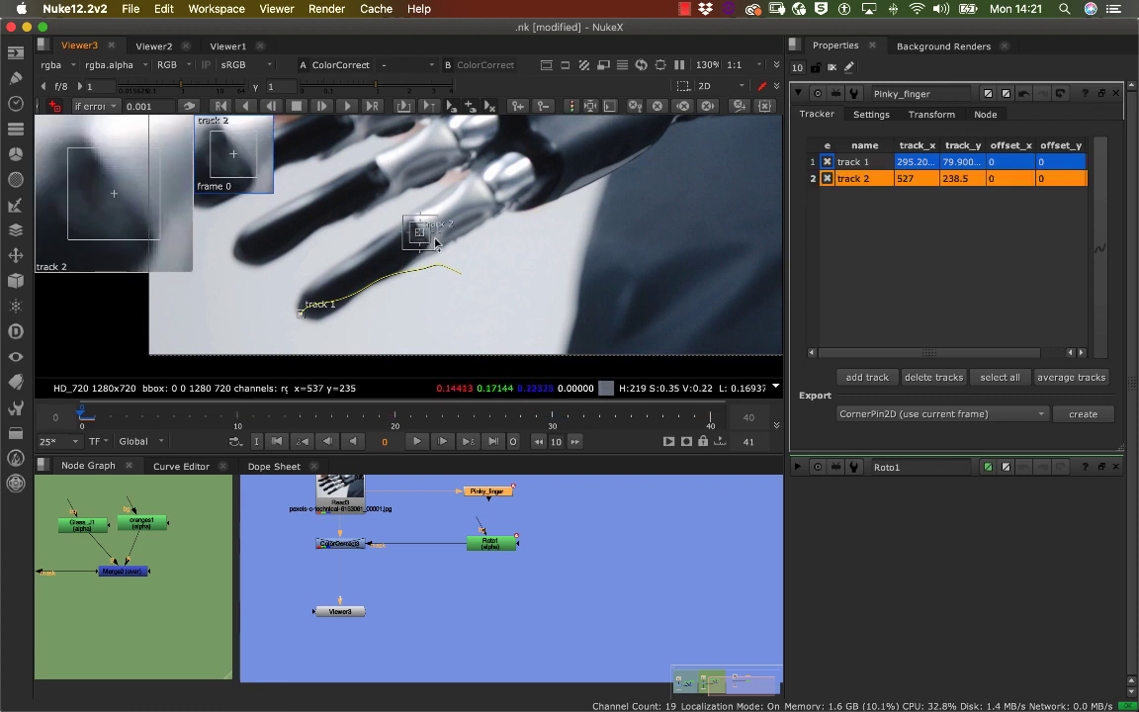
# Refine track 2's boxes and position to about x 528.4, y 241.4, and track it forward to the end of the footage
pyautogui.scroll(5, 436, 243)
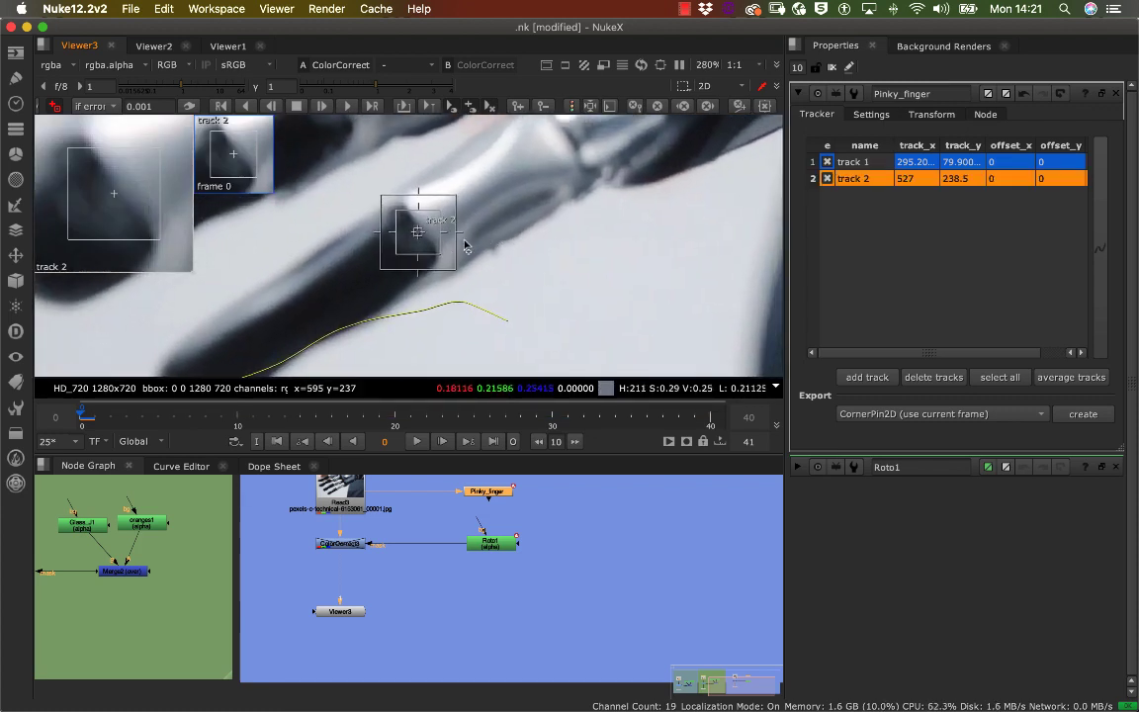
pyautogui.moveTo(454, 272); pyautogui.dragTo(420, 231)
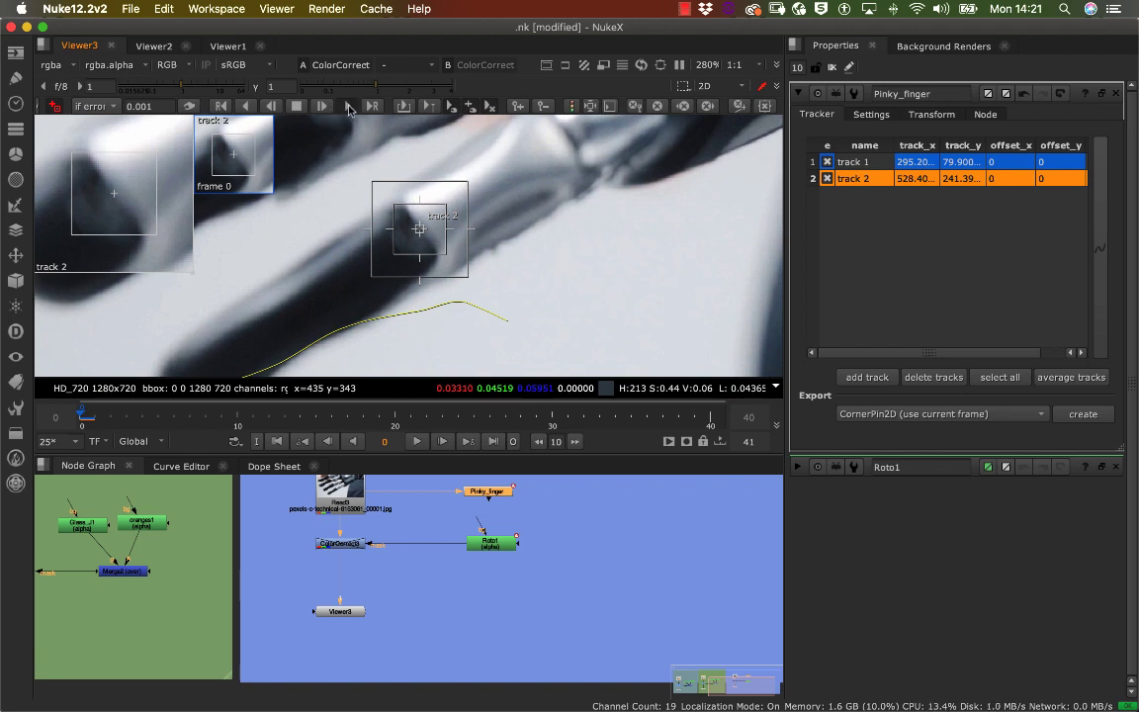
pyautogui.click(347, 107)
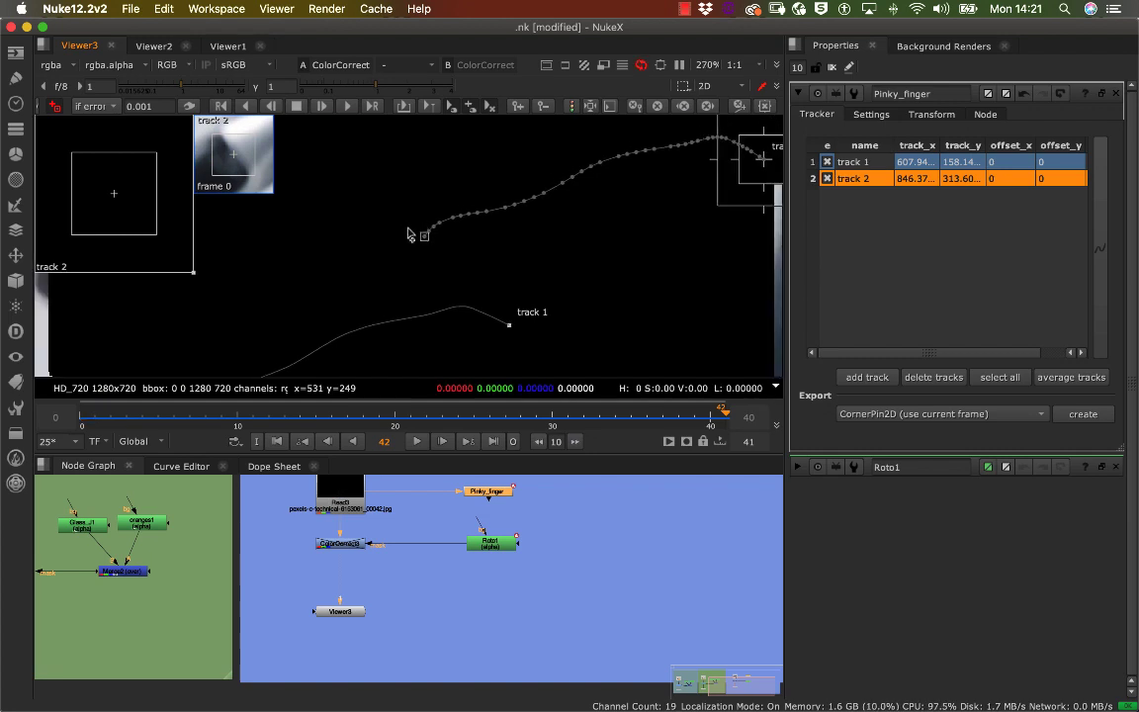
# Go to frame 40 and close all open node properties
pyautogui.scroll(-4, 409, 236)
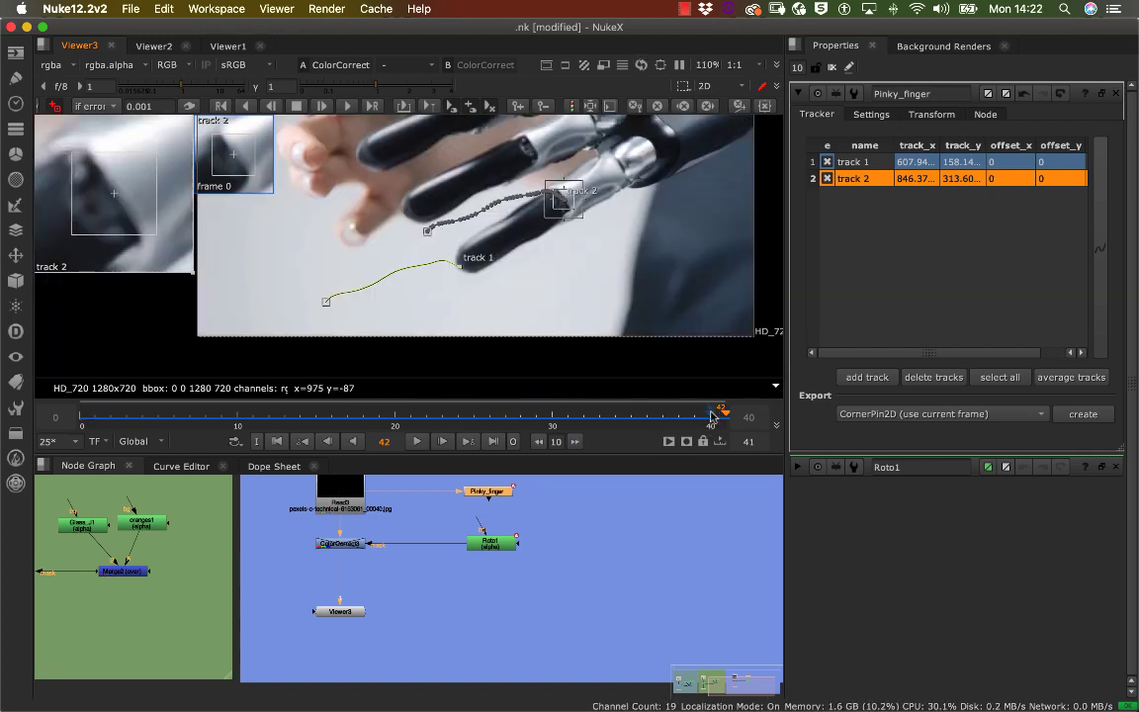
pyautogui.click(712, 416)
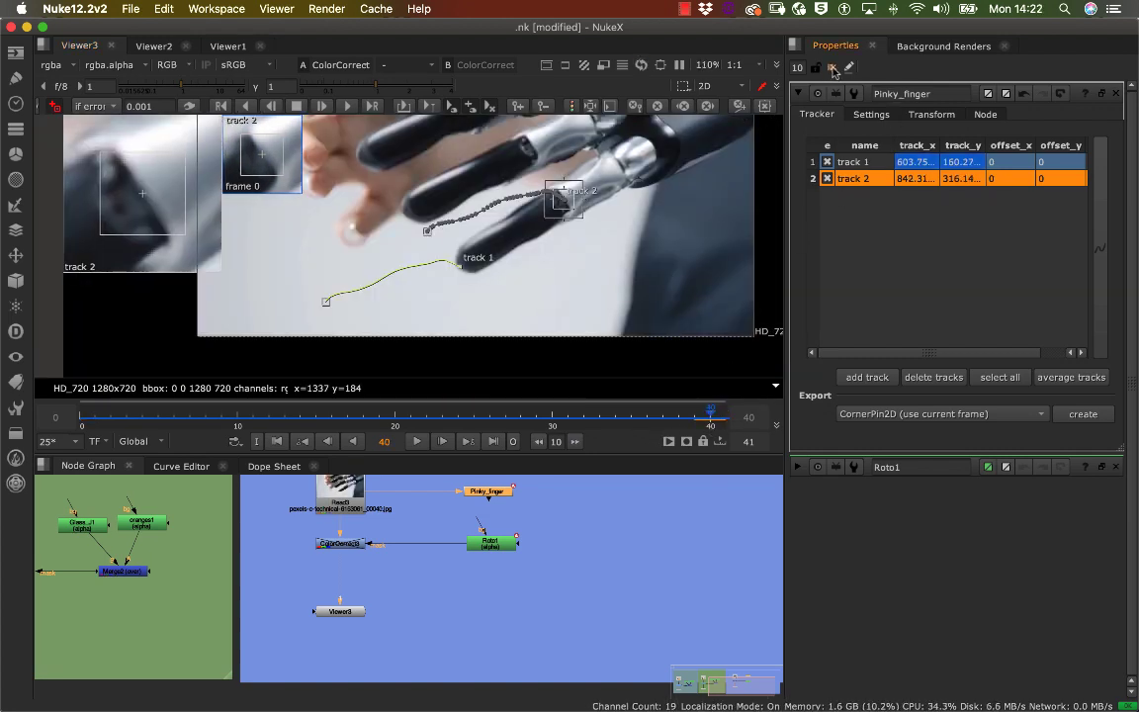
pyautogui.click(831, 67)
pyautogui.click(729, 417)
pyautogui.click(712, 417)
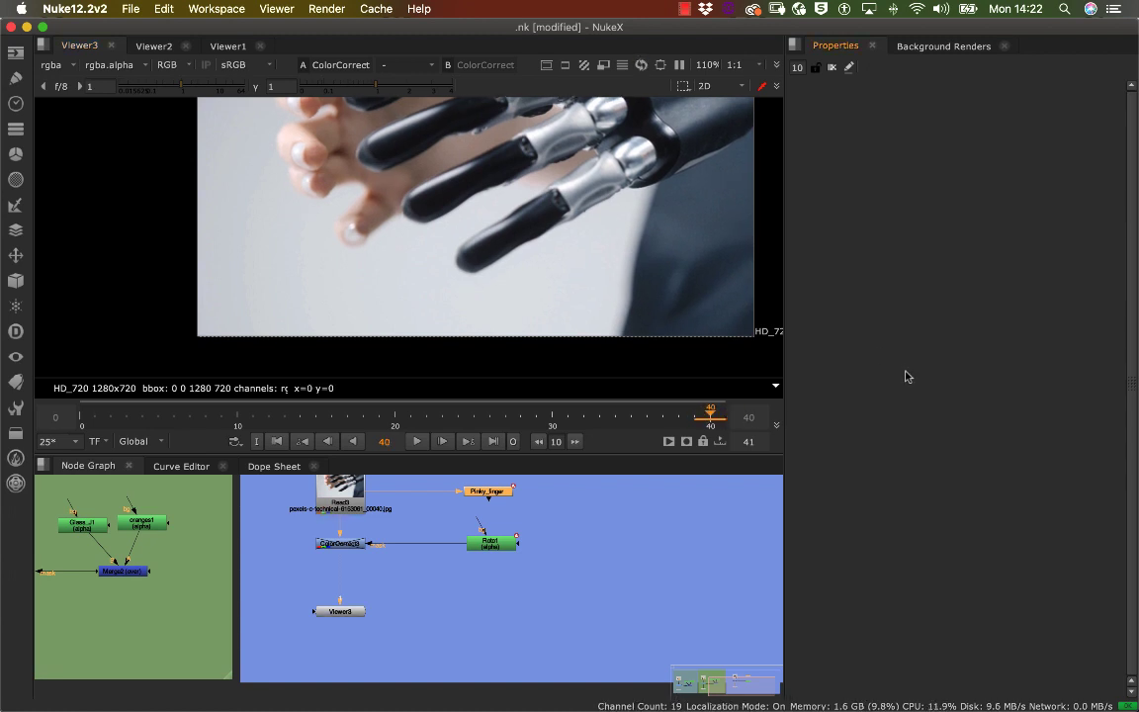
# Open the project settings and limit the viewer's playback range to frames 0–40, checking it by scrubbing through the footage
pyautogui.press('s')
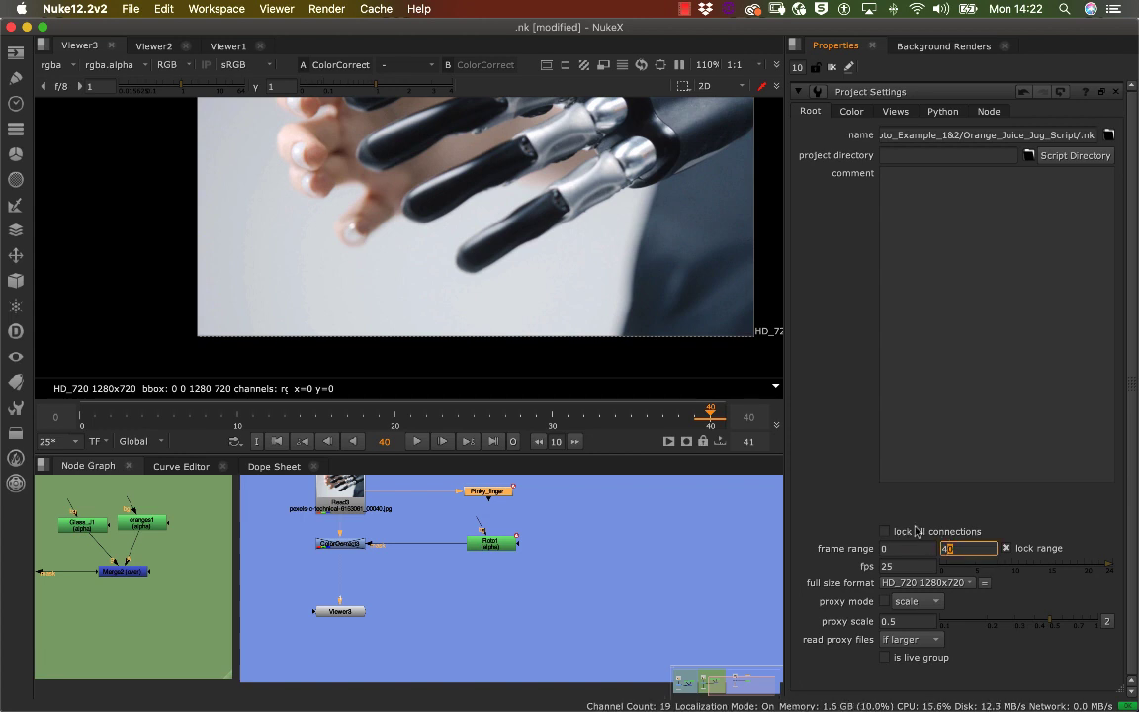
pyautogui.scroll(-2, 700, 415)
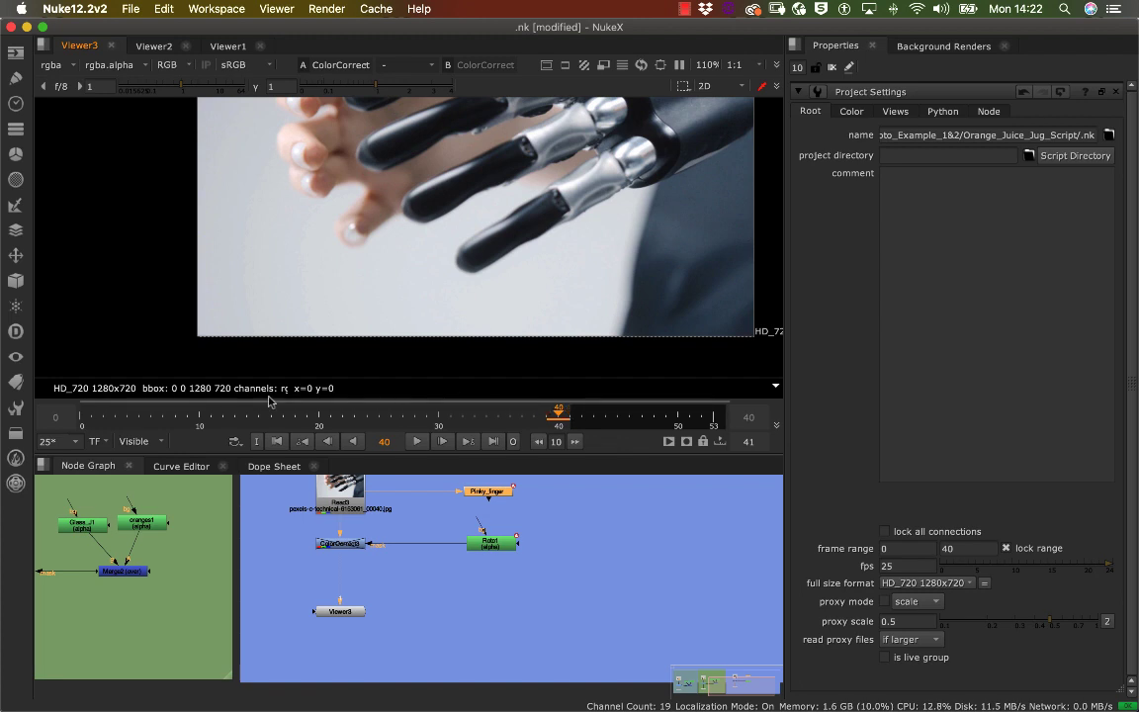
pyautogui.click(566, 419)
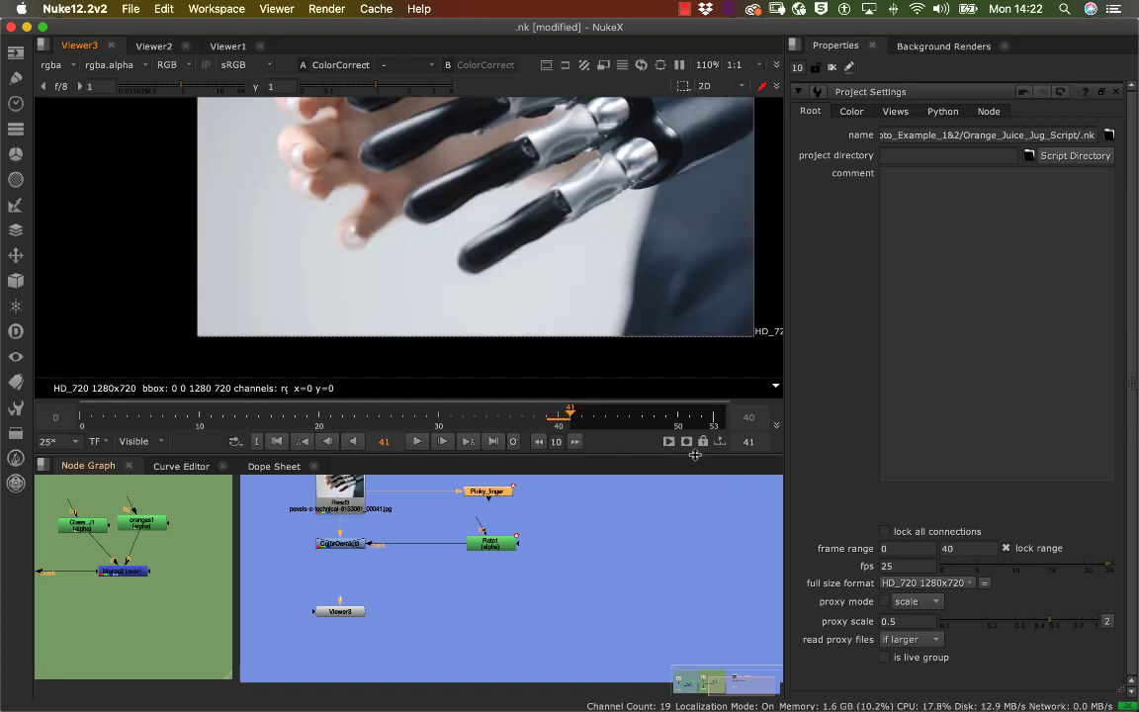
pyautogui.click(559, 417)
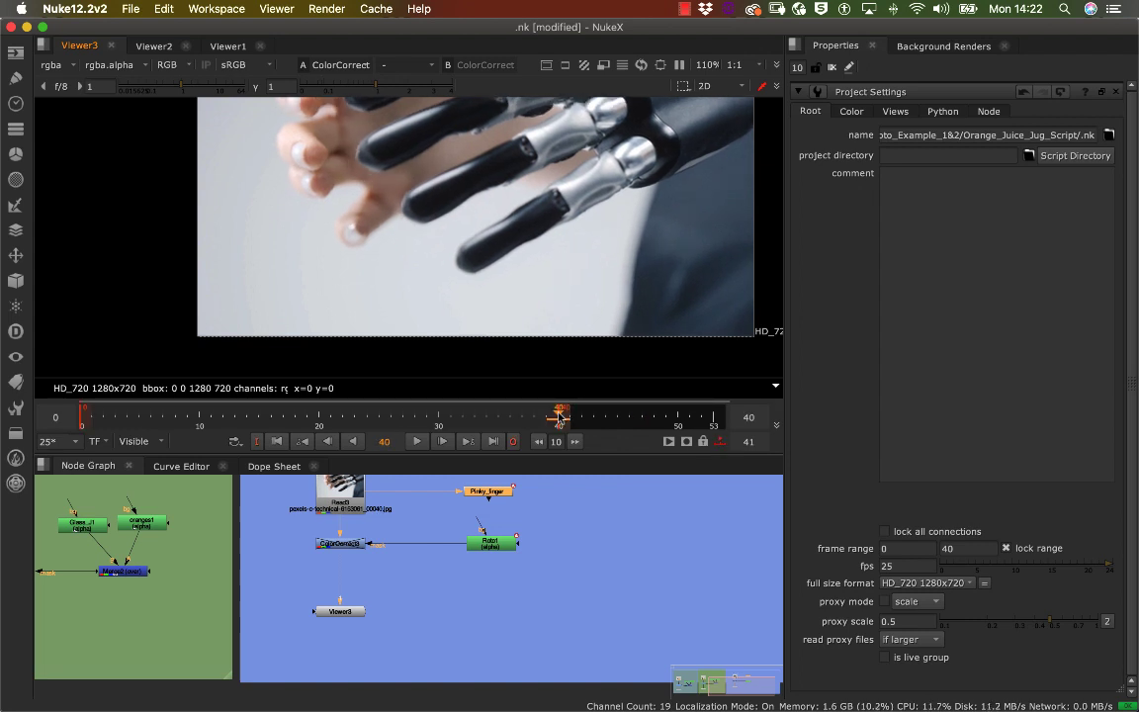
pyautogui.middleClick(461, 420)
pyautogui.moveTo(686, 415); pyautogui.dragTo(316, 426)
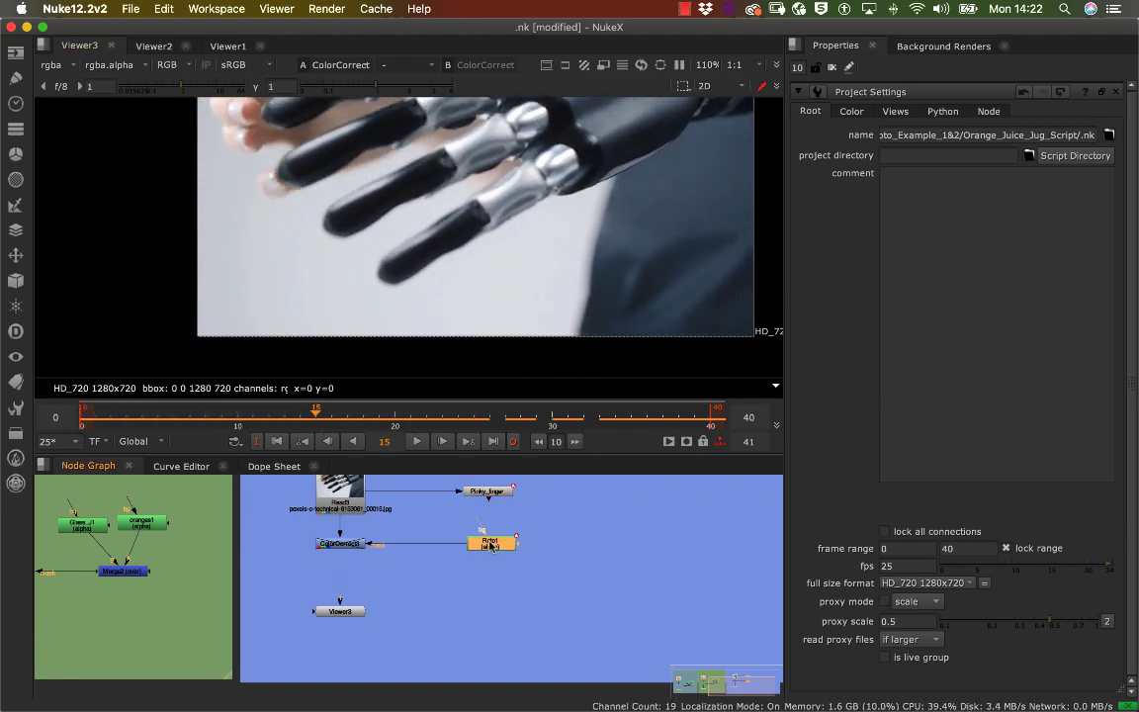
# Reopen the properties of the Roto1 and Pinky_finger nodes and go to frame 40
pyautogui.doubleClick(491, 541)
pyautogui.doubleClick(472, 494)
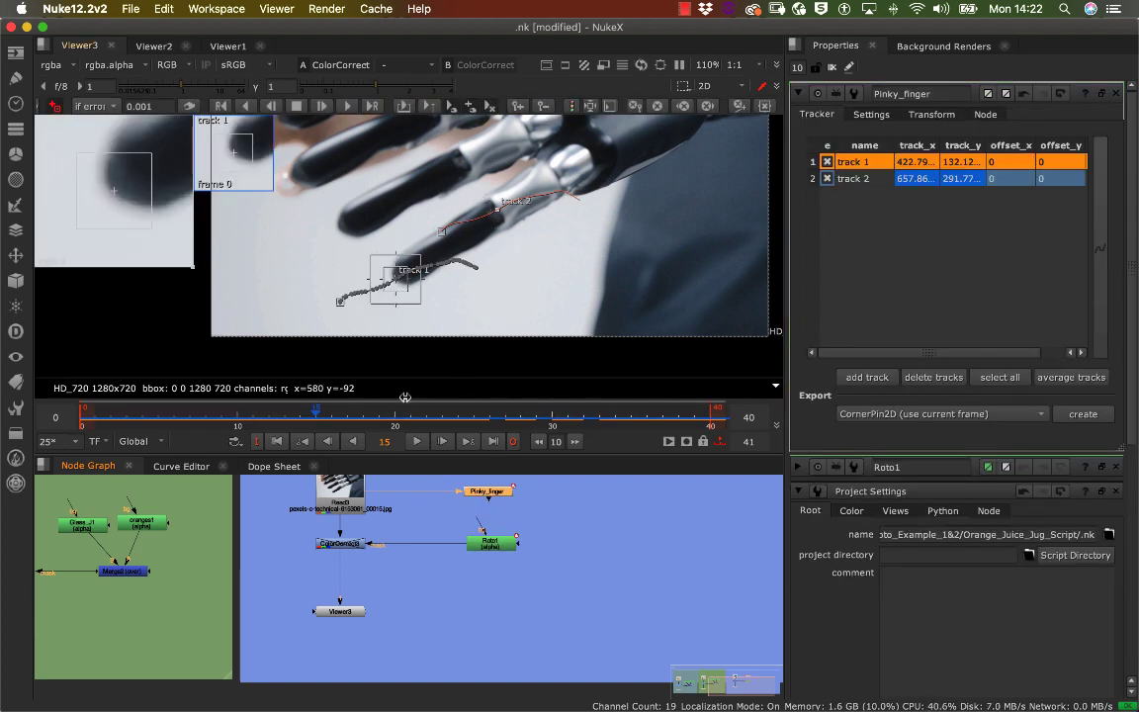
pyautogui.moveTo(396, 412); pyautogui.dragTo(708, 414)
# Add a third track at frame 0 on the pinky's silver knuckle, at about x 741, y 381, and track it forward
pyautogui.moveTo(633, 264); pyautogui.dragTo(505, 282, button='middle')
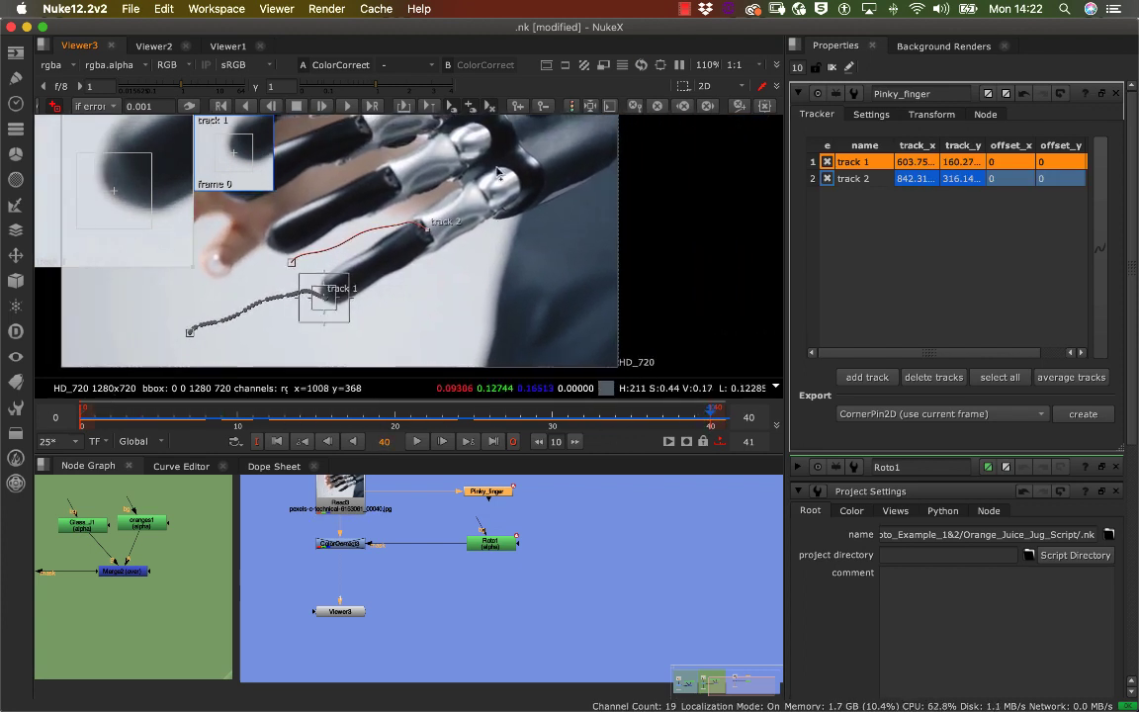
pyautogui.scroll(3, 520, 217)
pyautogui.scroll(1, 520, 213)
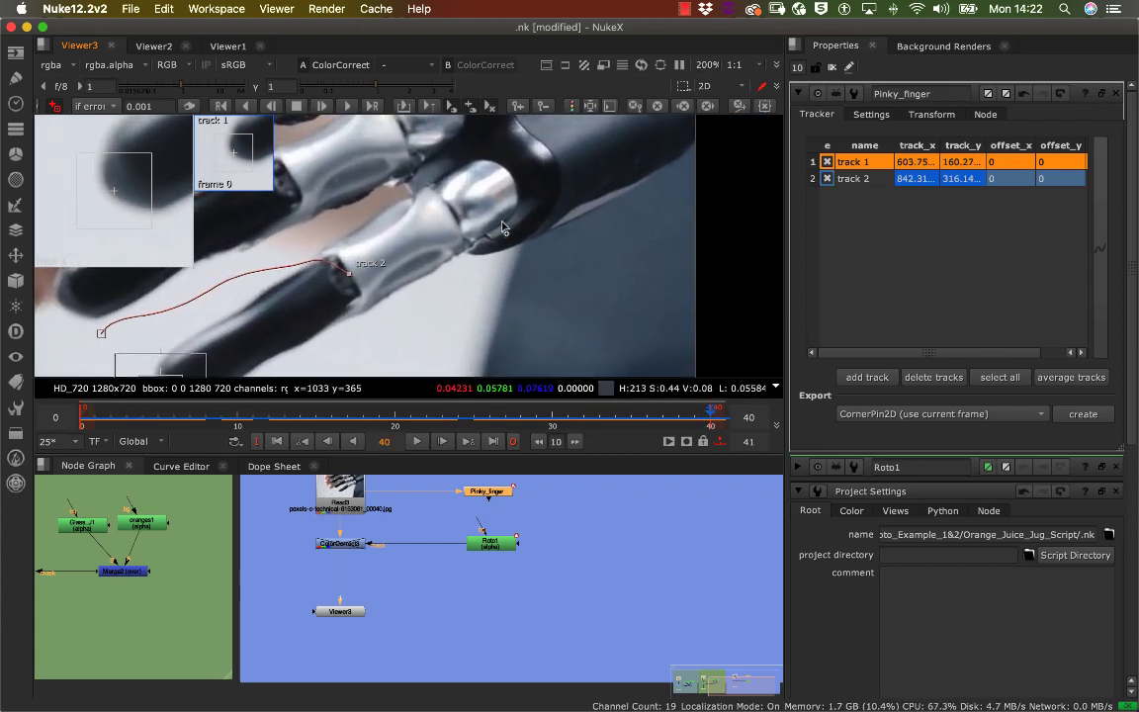
pyautogui.moveTo(504, 190); pyautogui.dragTo(448, 250, button='middle')
pyautogui.scroll(-5, 448, 251)
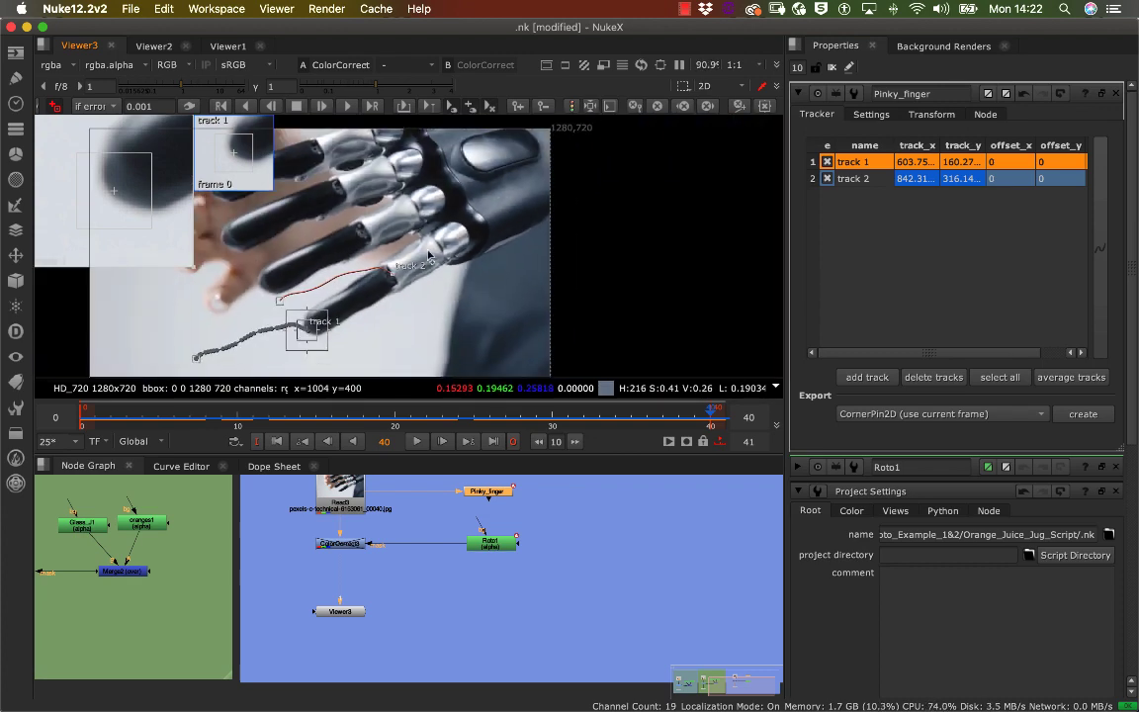
pyautogui.scroll(2, 460, 242)
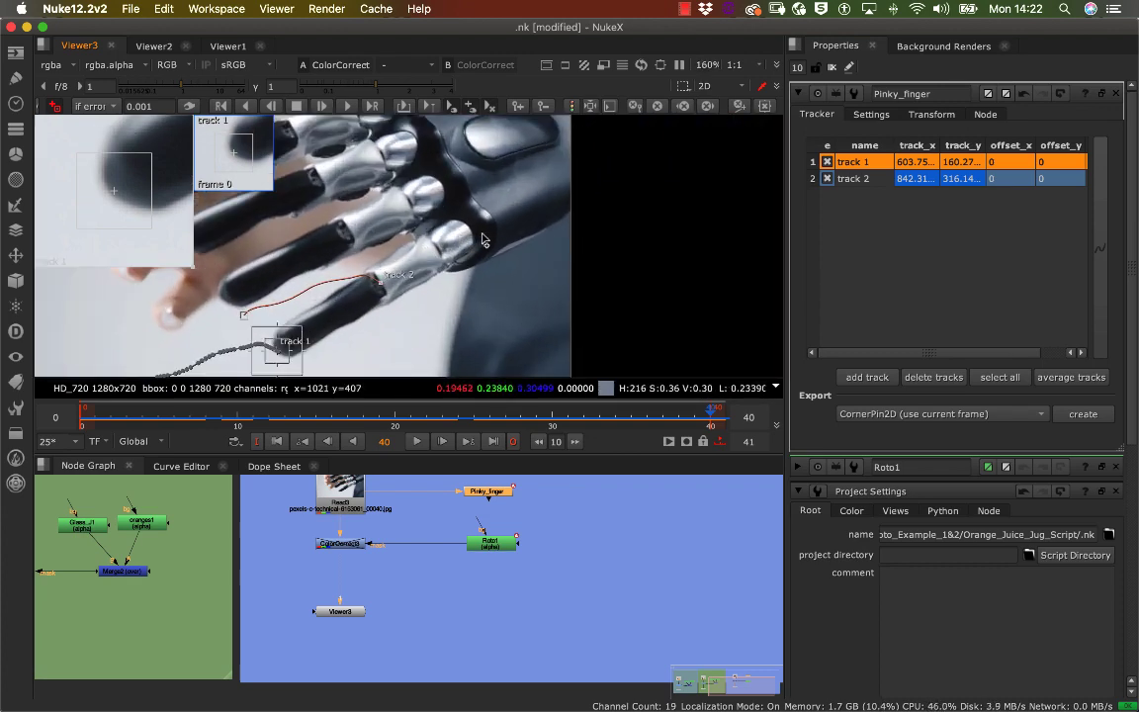
pyautogui.scroll(-3, 463, 230)
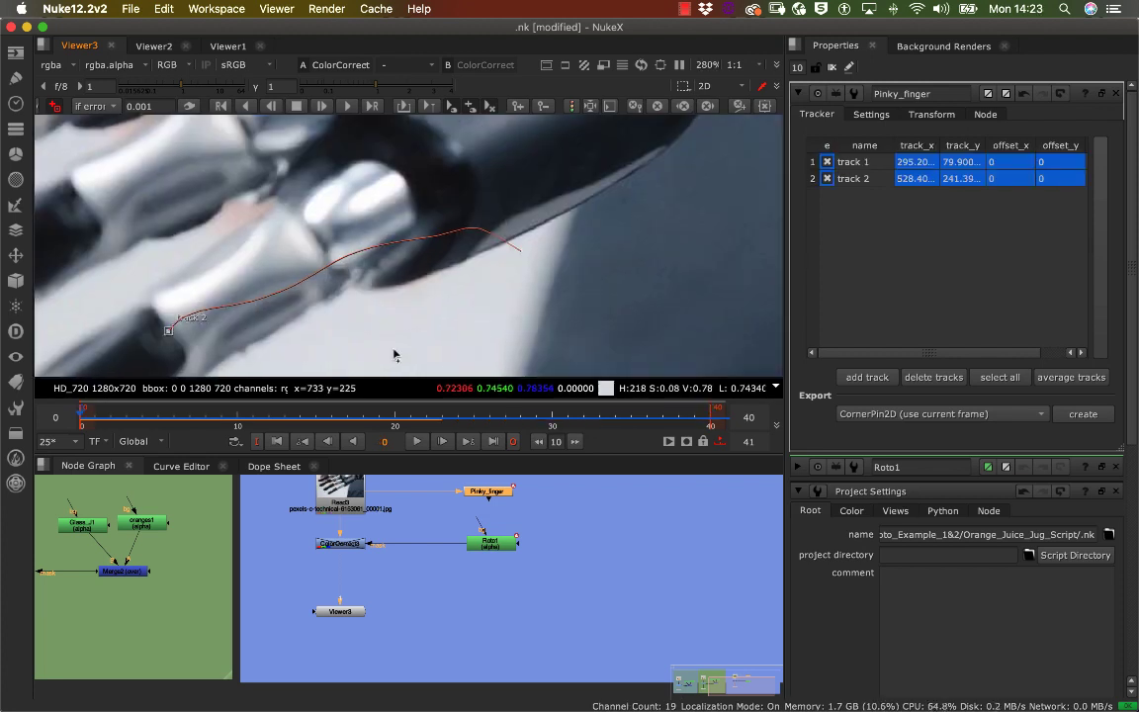
pyautogui.click(55, 106)
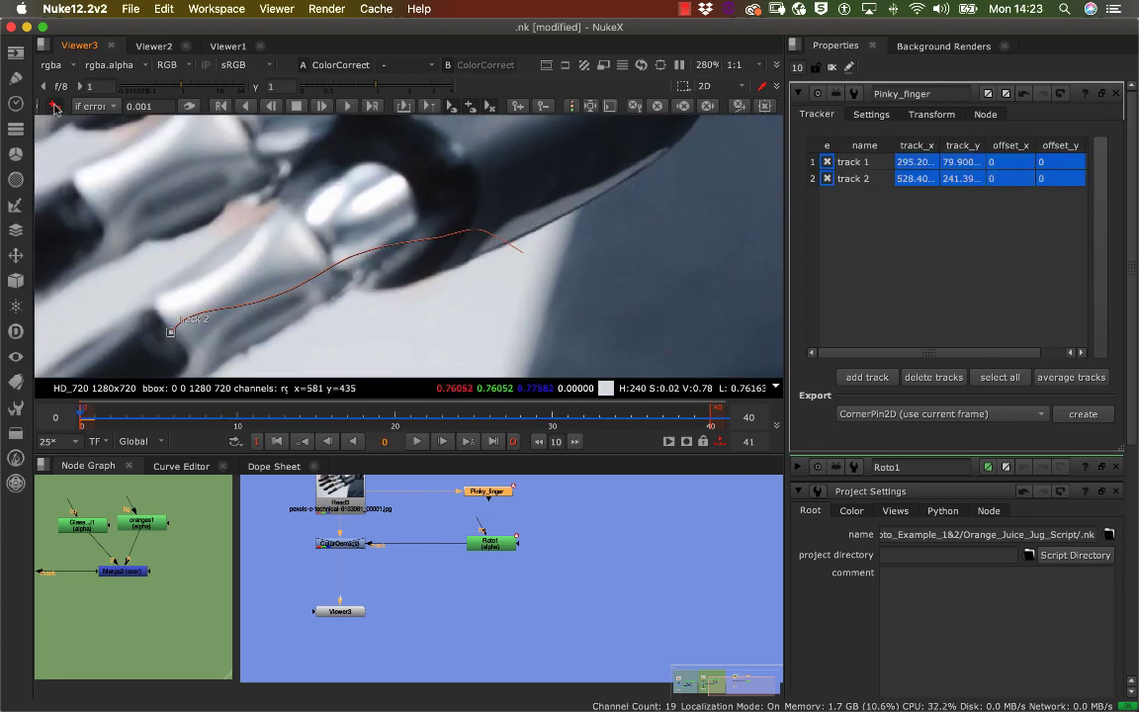
pyautogui.keyDown('alt'); pyautogui.keyDown('super'); pyautogui.click(425, 161); pyautogui.keyUp('super'); pyautogui.keyUp('alt')
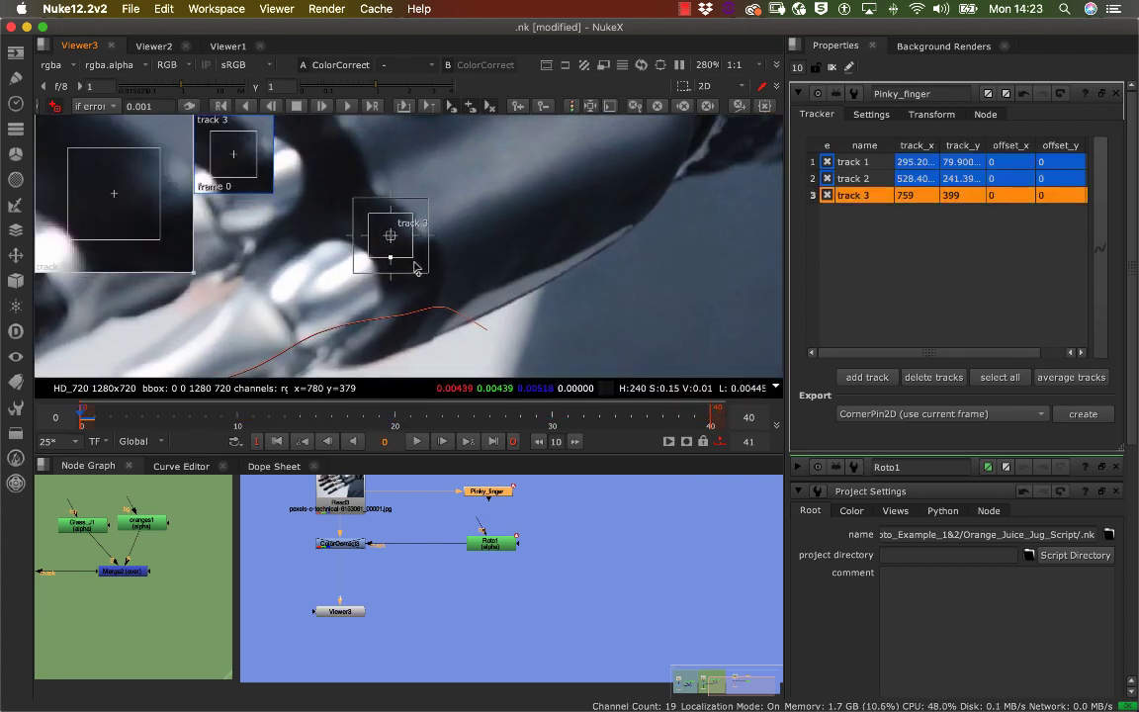
pyautogui.moveTo(430, 280); pyautogui.dragTo(405, 266)
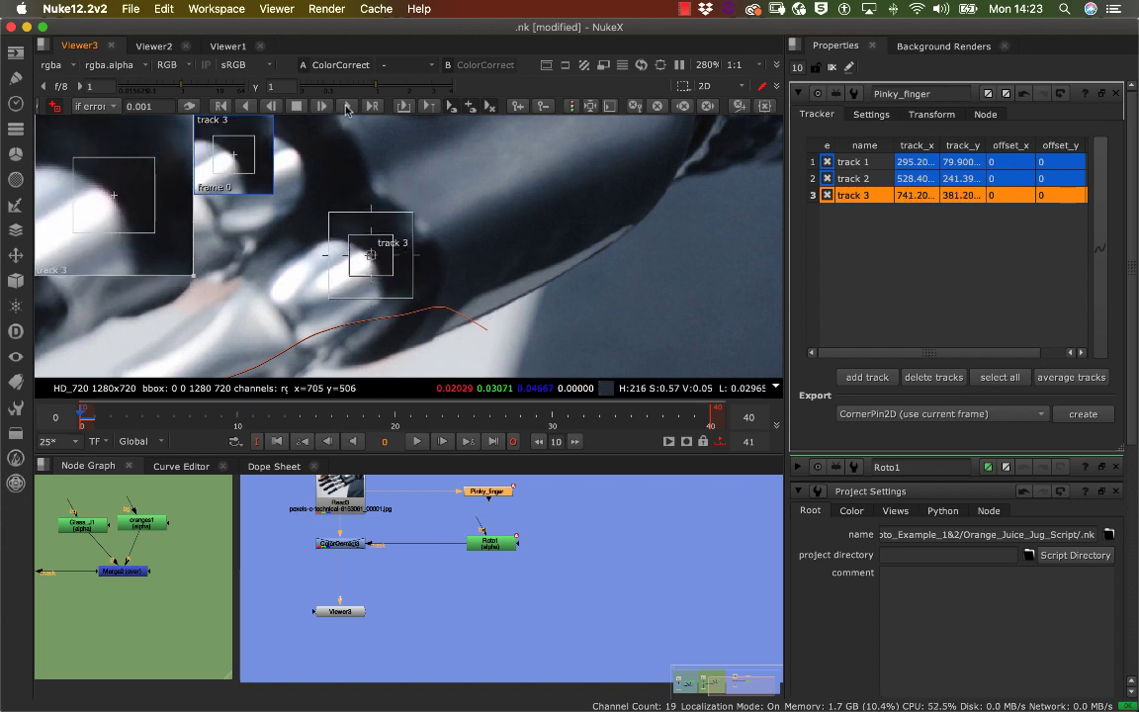
pyautogui.click(346, 105)
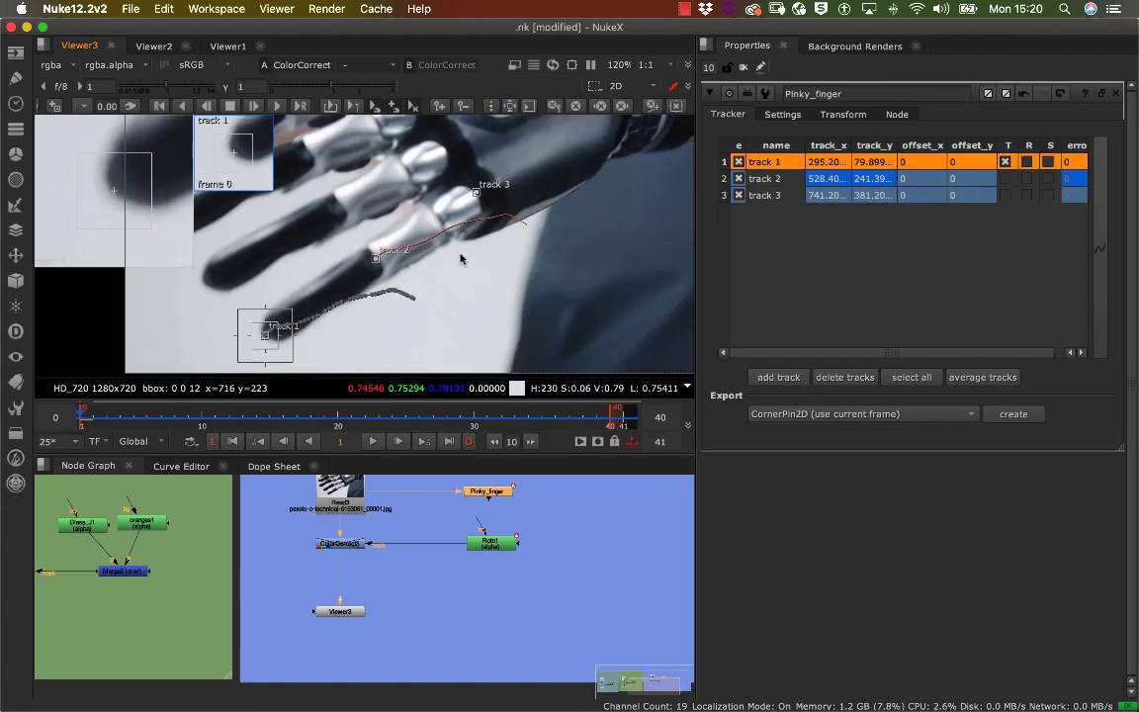
# Enable translation (T) for track 2 and track 3 of the Pinky_finger tracker
pyautogui.click(475, 193)
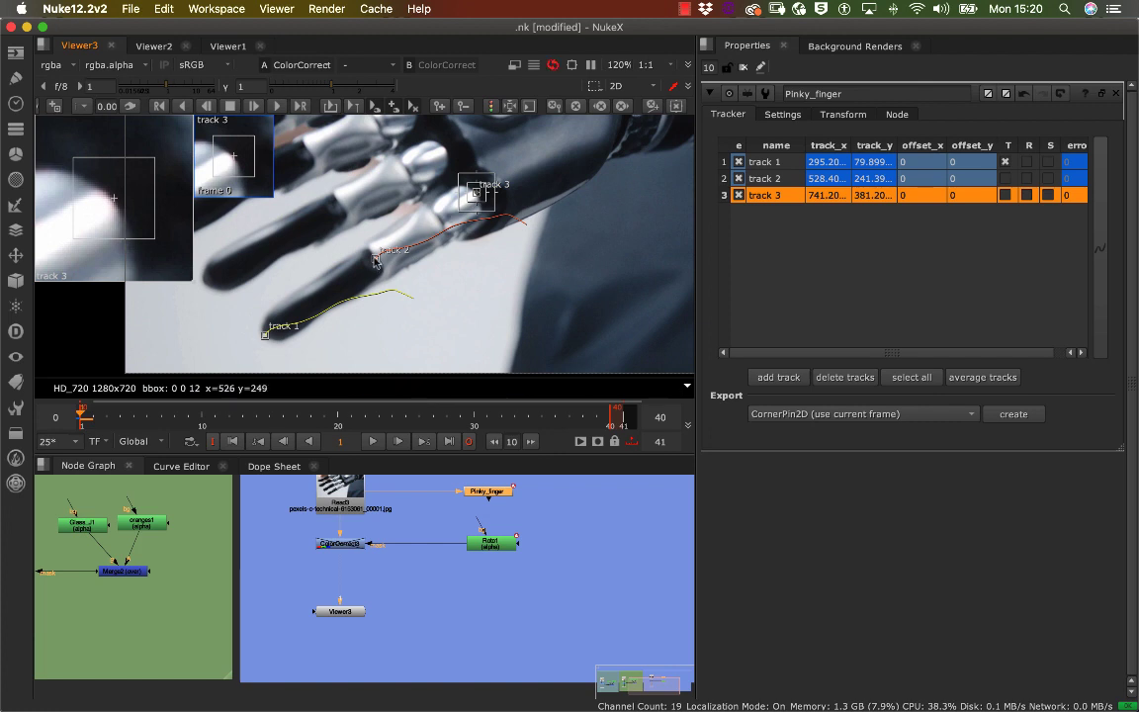
pyautogui.click(376, 259)
pyautogui.click(267, 332)
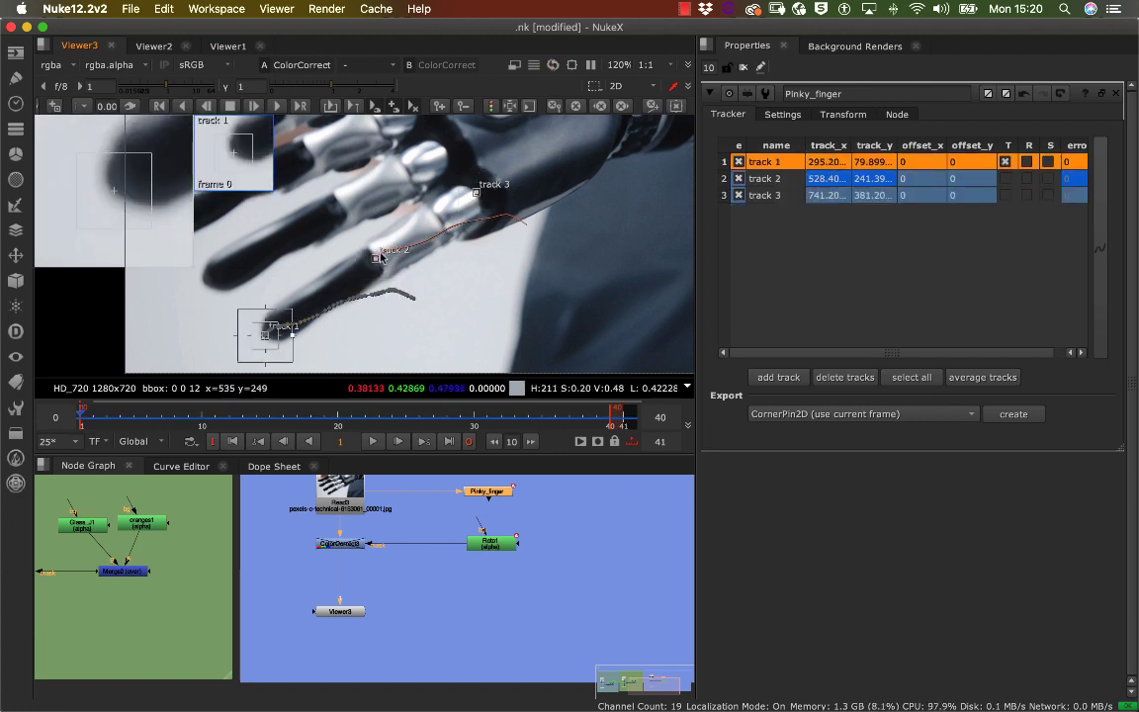
pyautogui.click(377, 258)
pyautogui.click(476, 192)
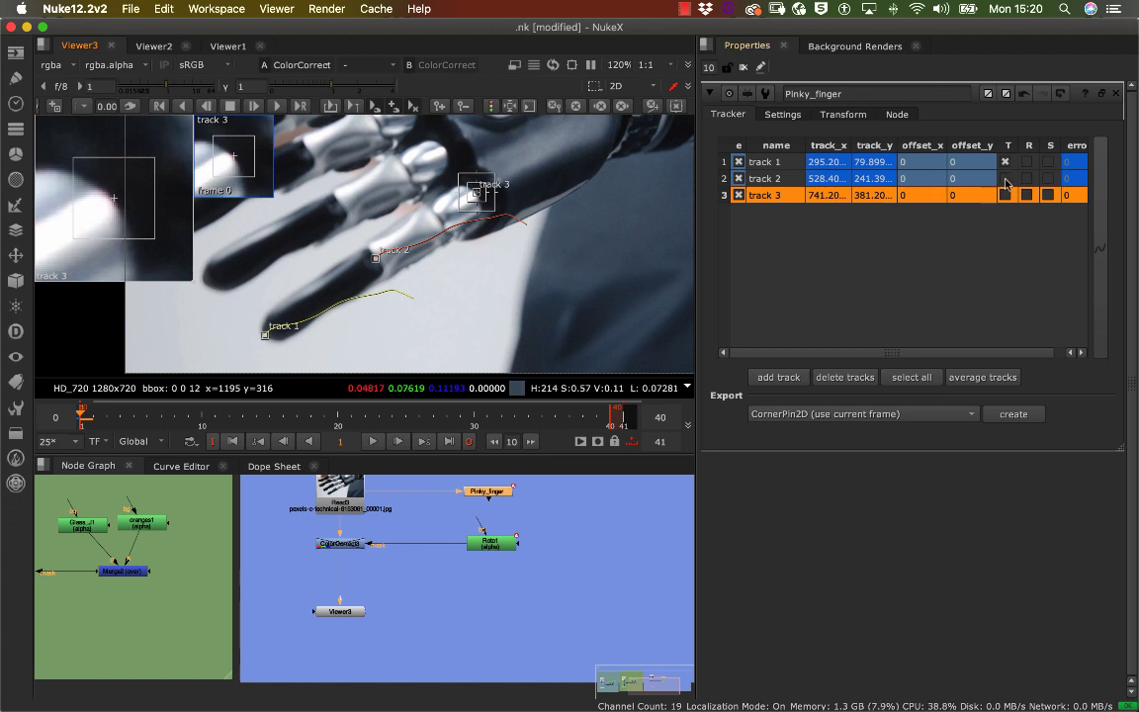
pyautogui.click(1006, 178)
pyautogui.click(1006, 195)
pyautogui.click(1028, 178)
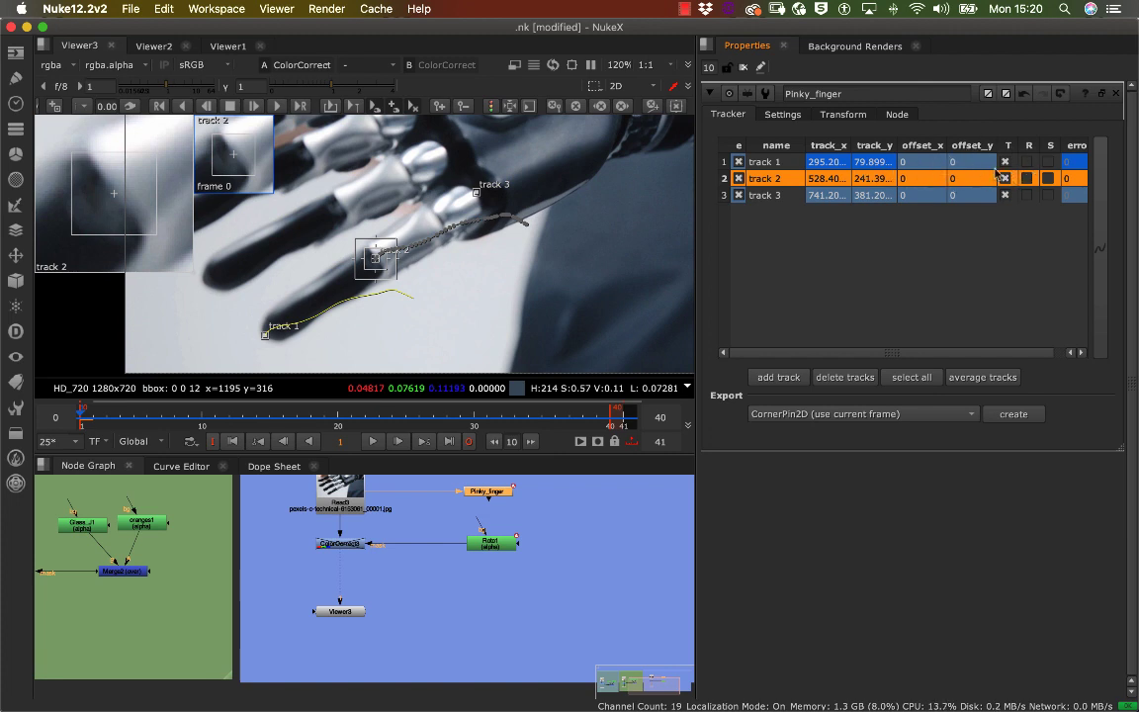
pyautogui.moveTo(393, 415); pyautogui.dragTo(139, 415)
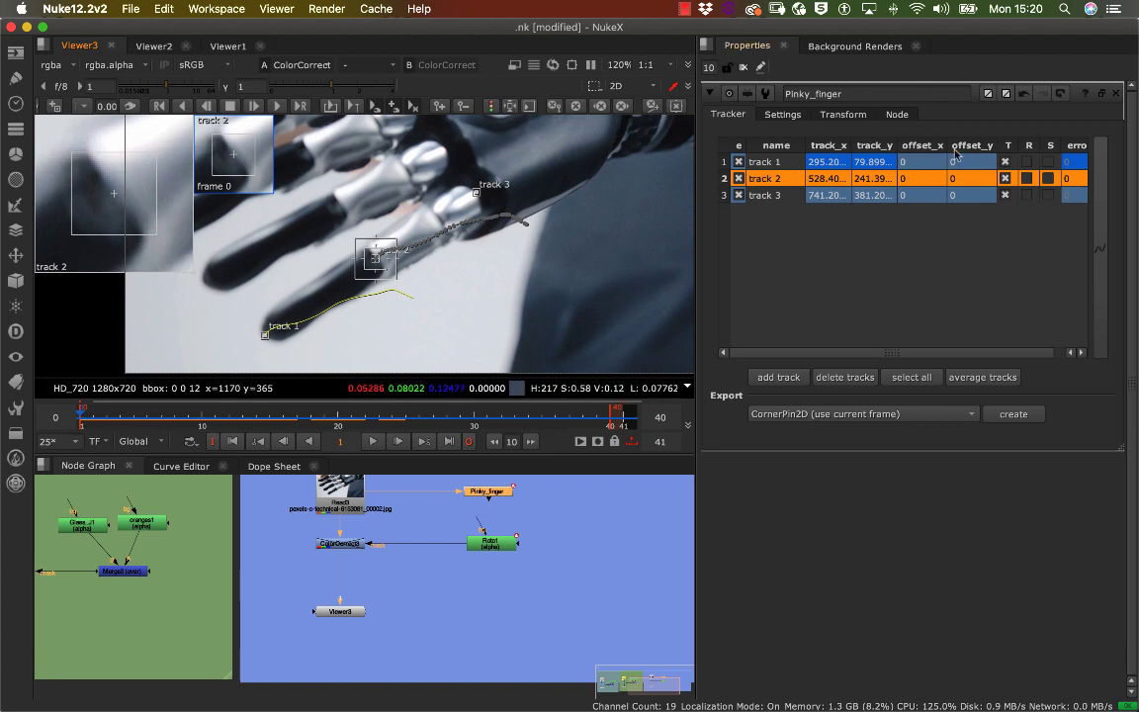
# Enable rotation (R) for tracks 1, 2 and 3, and scrub the opening frames
pyautogui.click(1026, 161)
pyautogui.click(1028, 179)
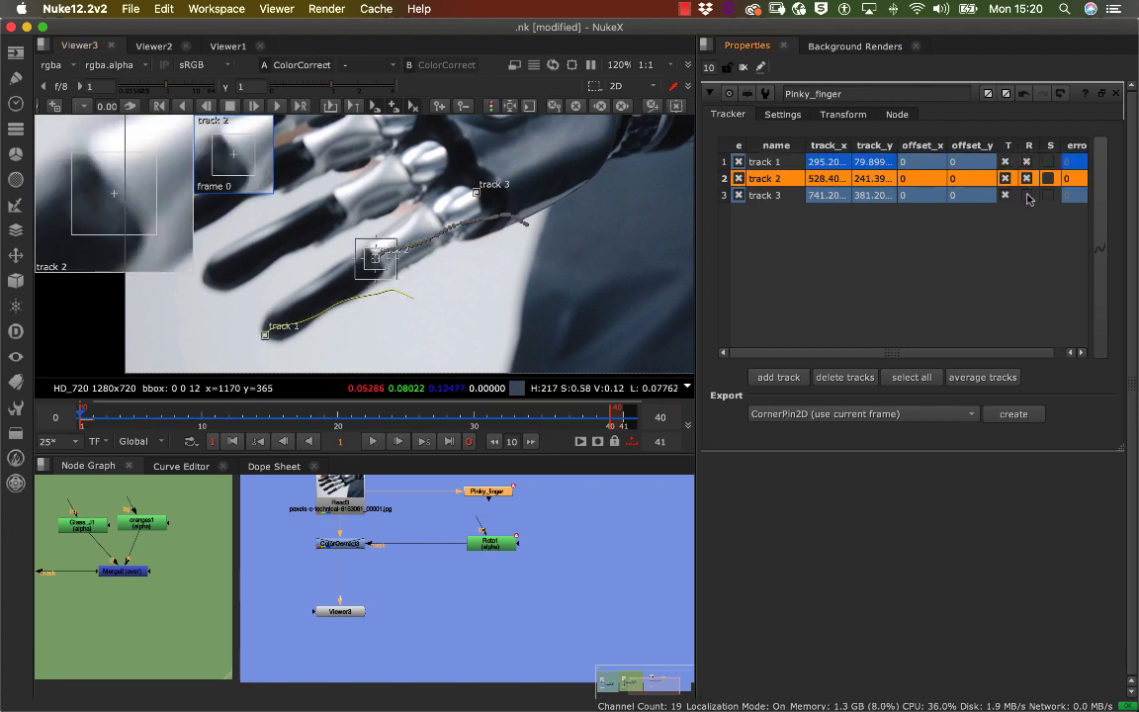
pyautogui.click(1027, 195)
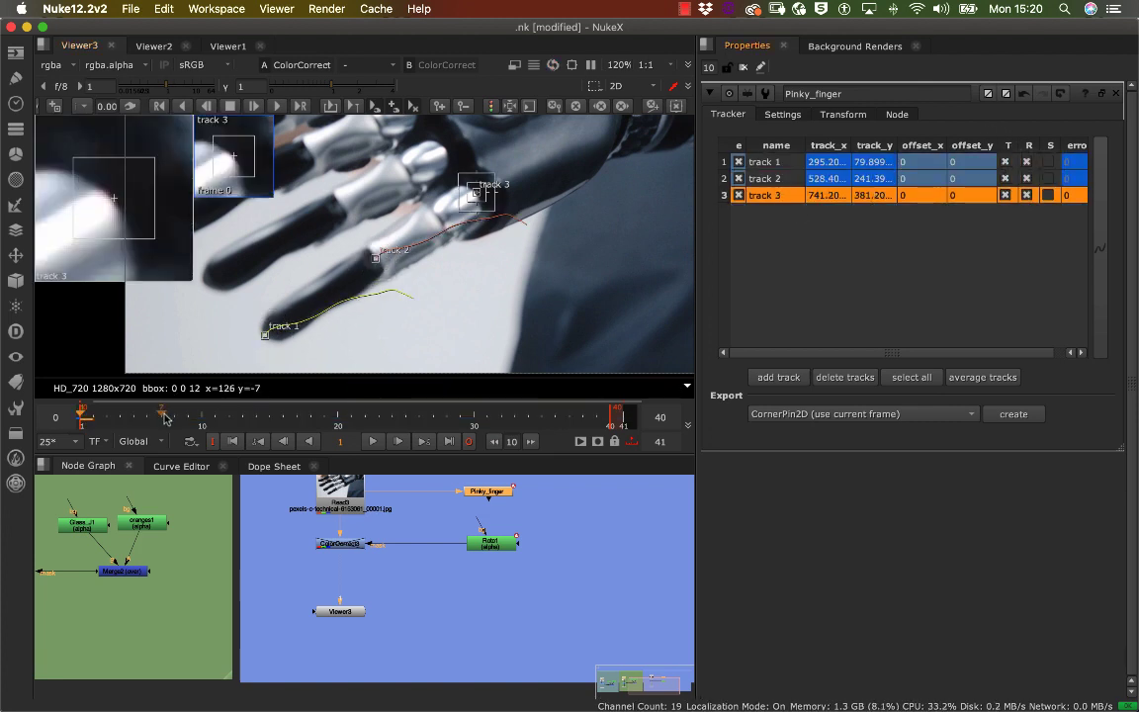
pyautogui.moveTo(149, 417); pyautogui.dragTo(79, 416)
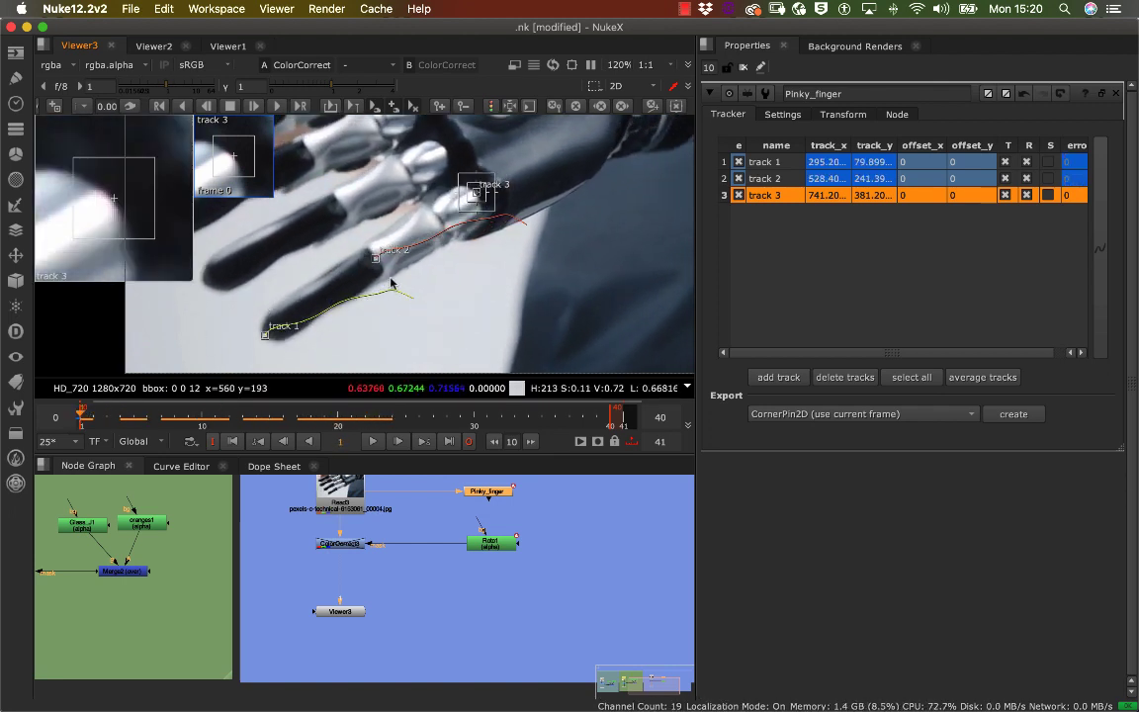
# Examine track 1's path and its error colours along the pinky, stepping through the first few frames
pyautogui.scroll(5, 372, 257)
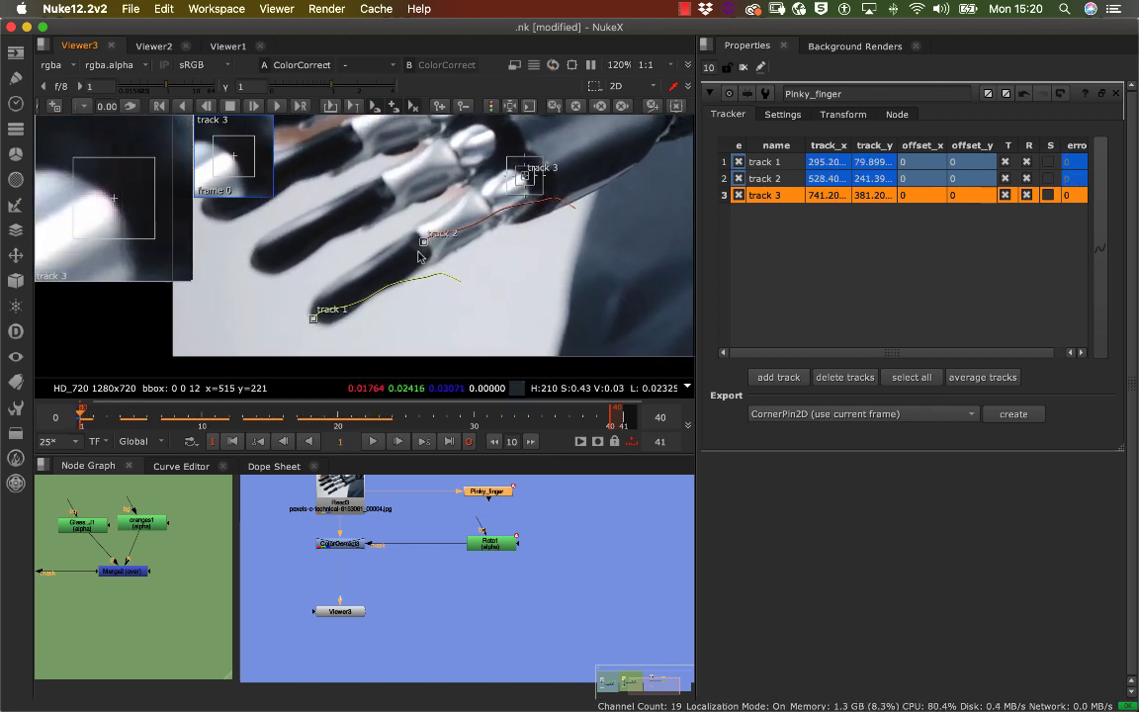
pyautogui.click(372, 259)
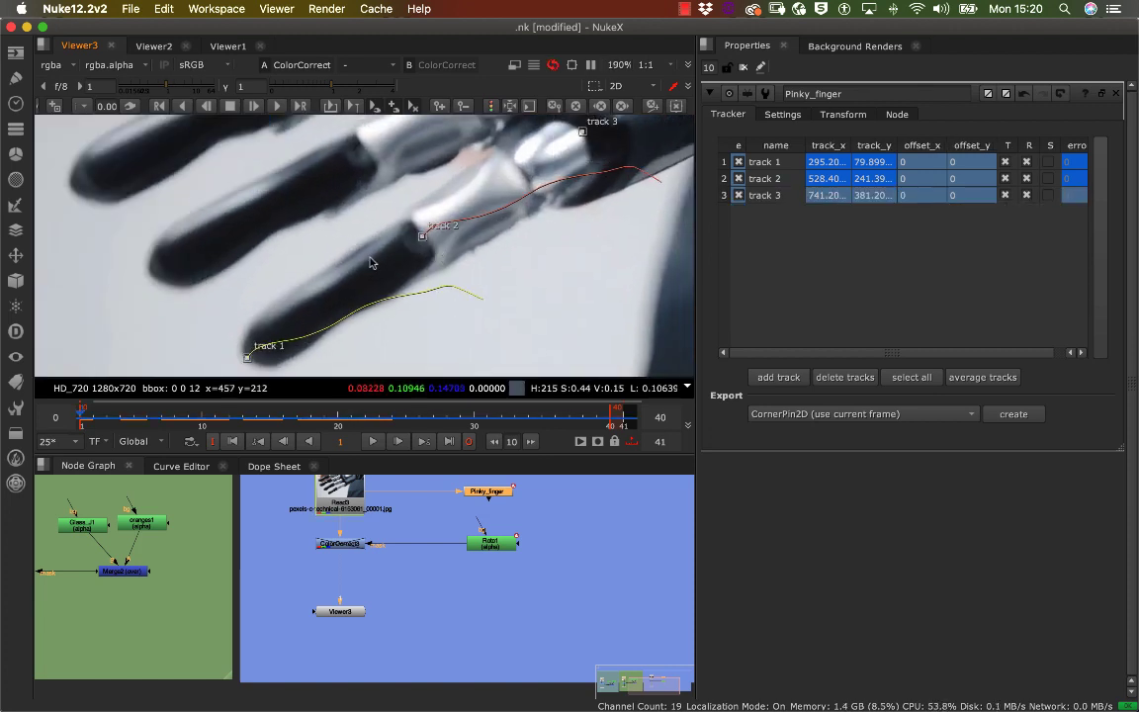
pyautogui.scroll(-4, 372, 264)
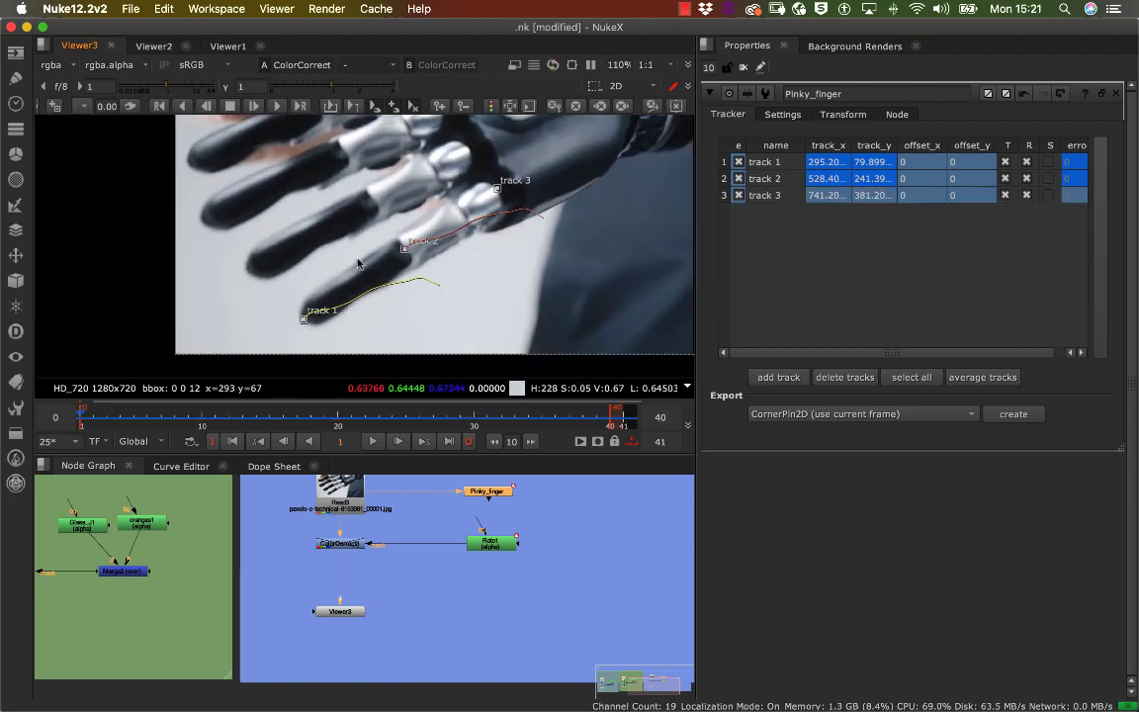
pyautogui.click(304, 321)
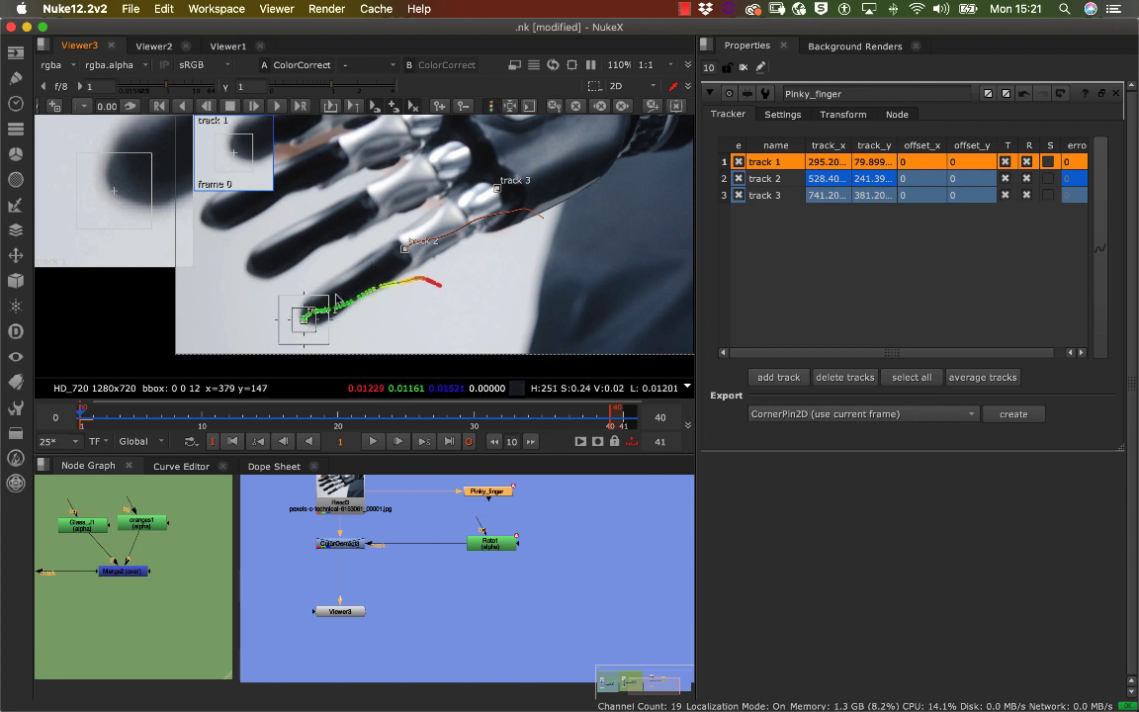
pyautogui.scroll(4, 400, 313)
pyautogui.scroll(2, 400, 312)
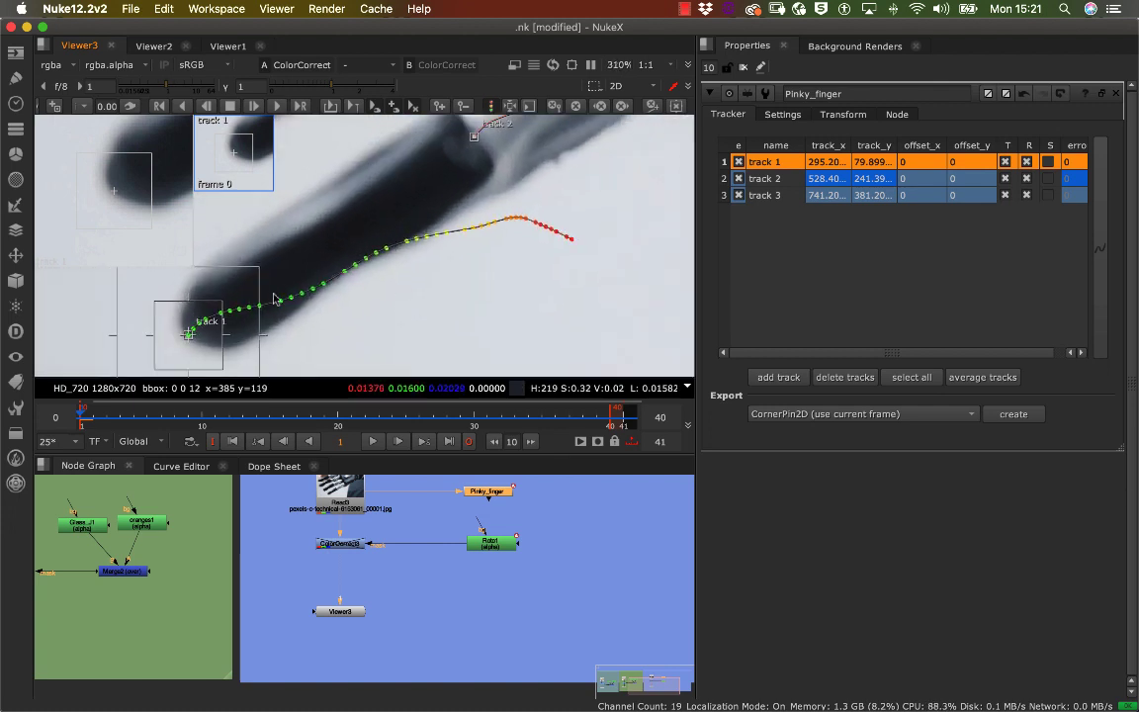
pyautogui.moveTo(104, 420)
pyautogui.mouseDown()
pyautogui.moveTo(250, 407)
pyautogui.moveTo(606, 428)
pyautogui.moveTo(501, 415)
pyautogui.moveTo(450, 392)
pyautogui.moveTo(121, 413)
pyautogui.mouseUp()
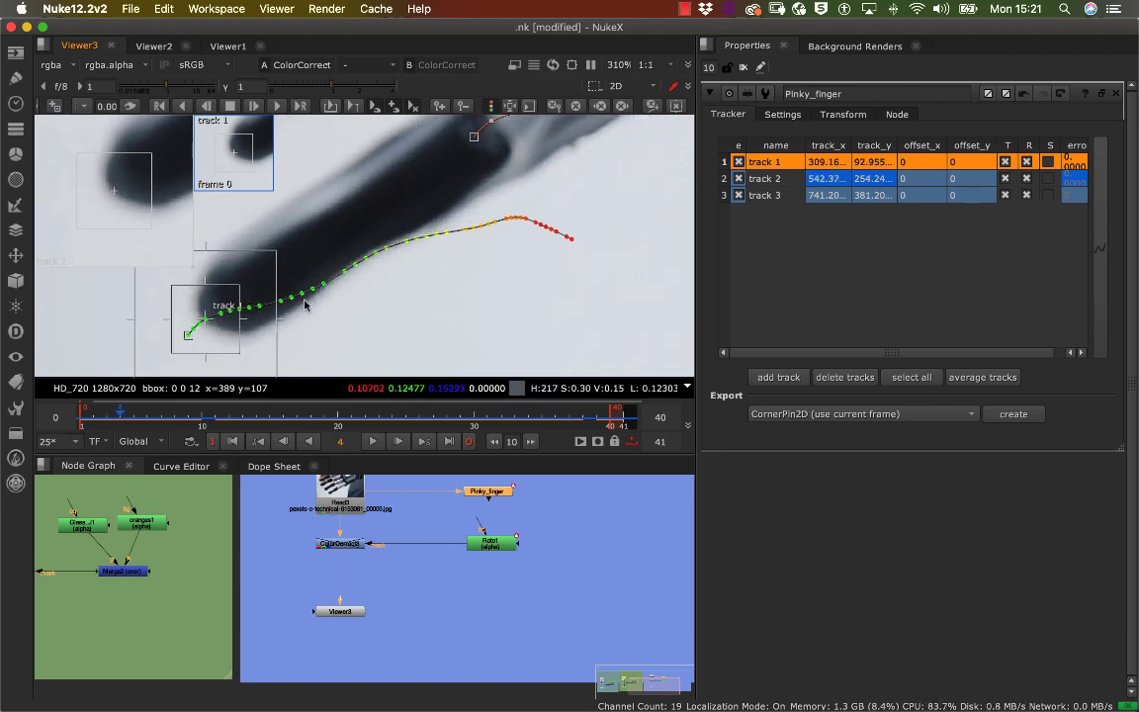
pyautogui.moveTo(120, 415); pyautogui.dragTo(84, 417)
pyautogui.scroll(5, 395, 273)
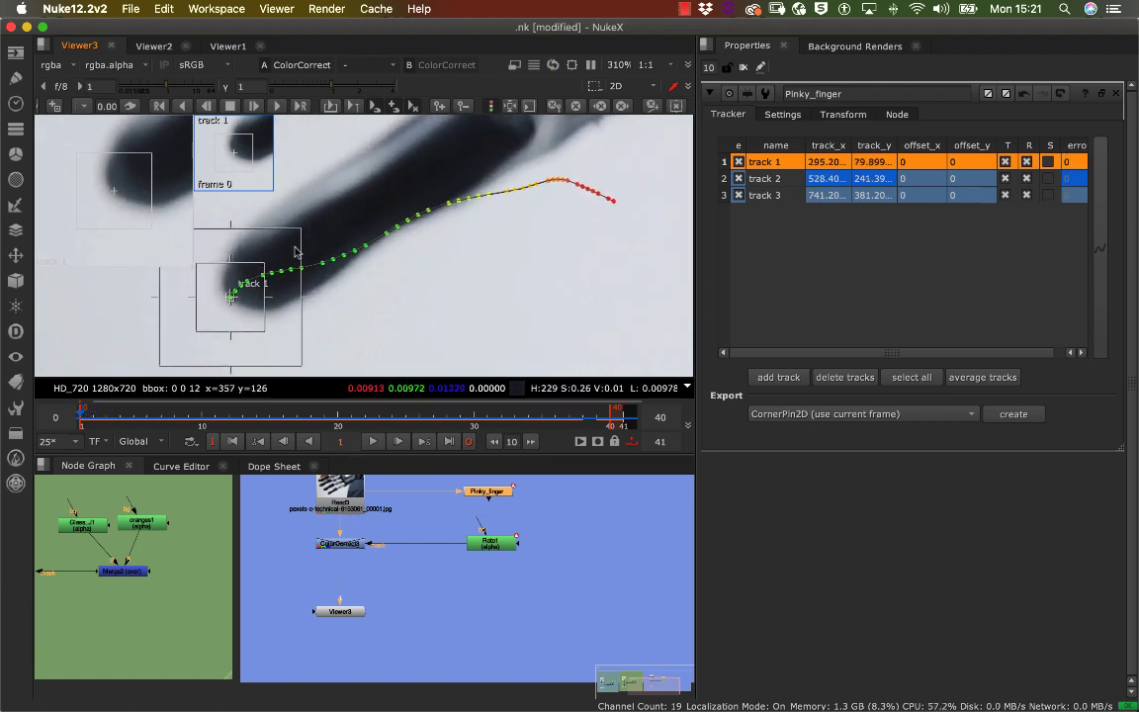
pyautogui.scroll(5, 397, 267)
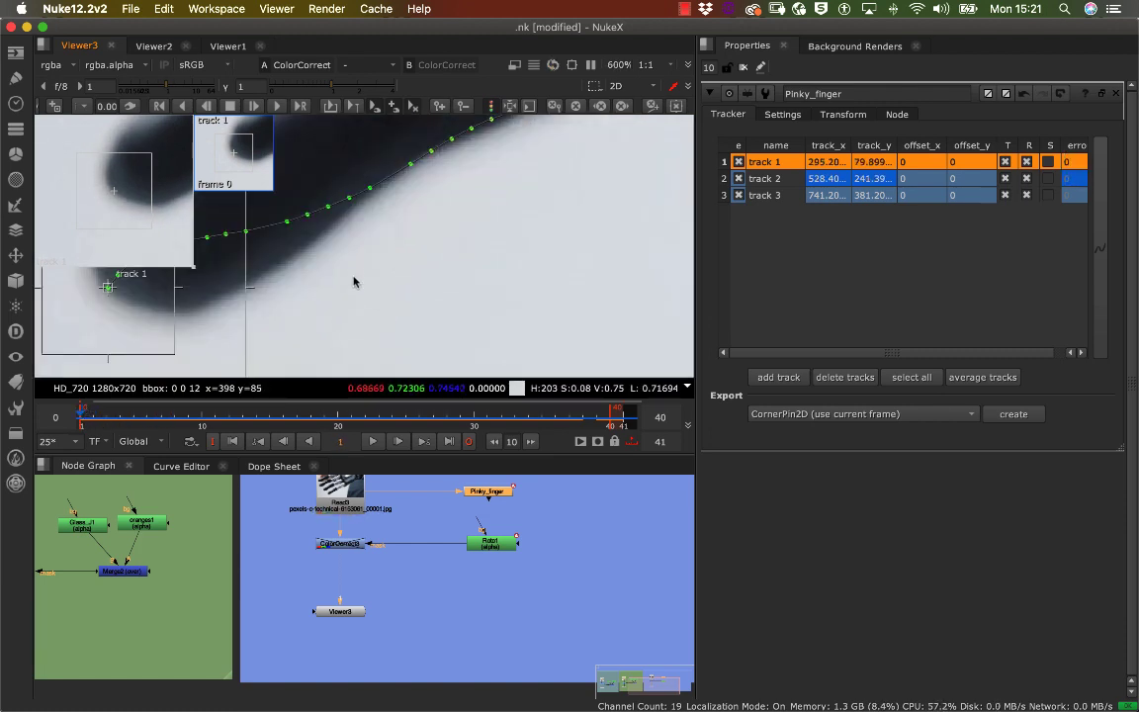
pyautogui.scroll(-5, 394, 306)
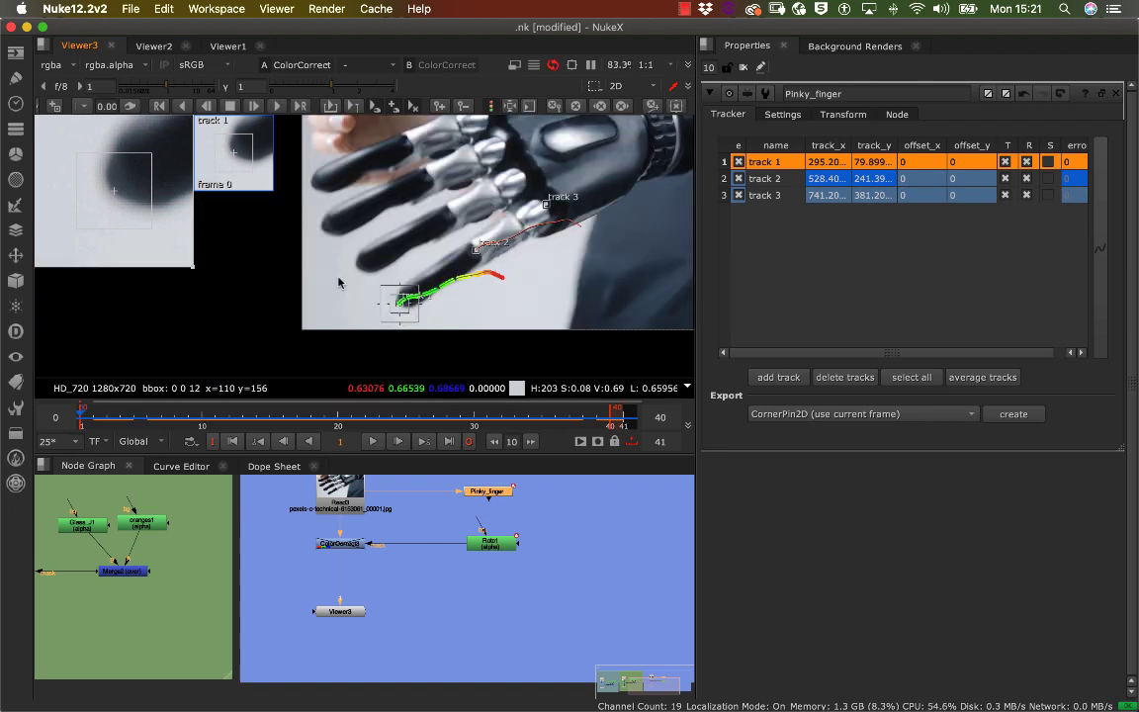
# Examine track 1's path up close and look through the Pinky_finger tracker's animation channels in the Curve Editor
pyautogui.scroll(3, 414, 246)
pyautogui.scroll(4, 471, 250)
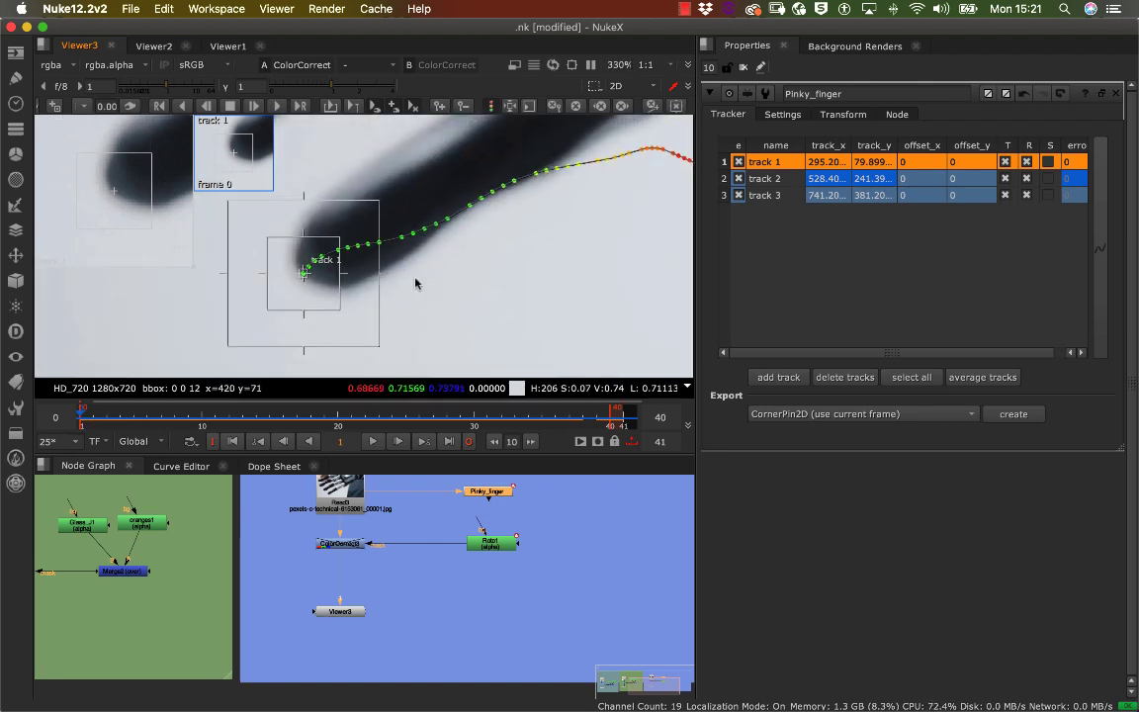
pyautogui.moveTo(415, 280); pyautogui.dragTo(370, 295, button='middle')
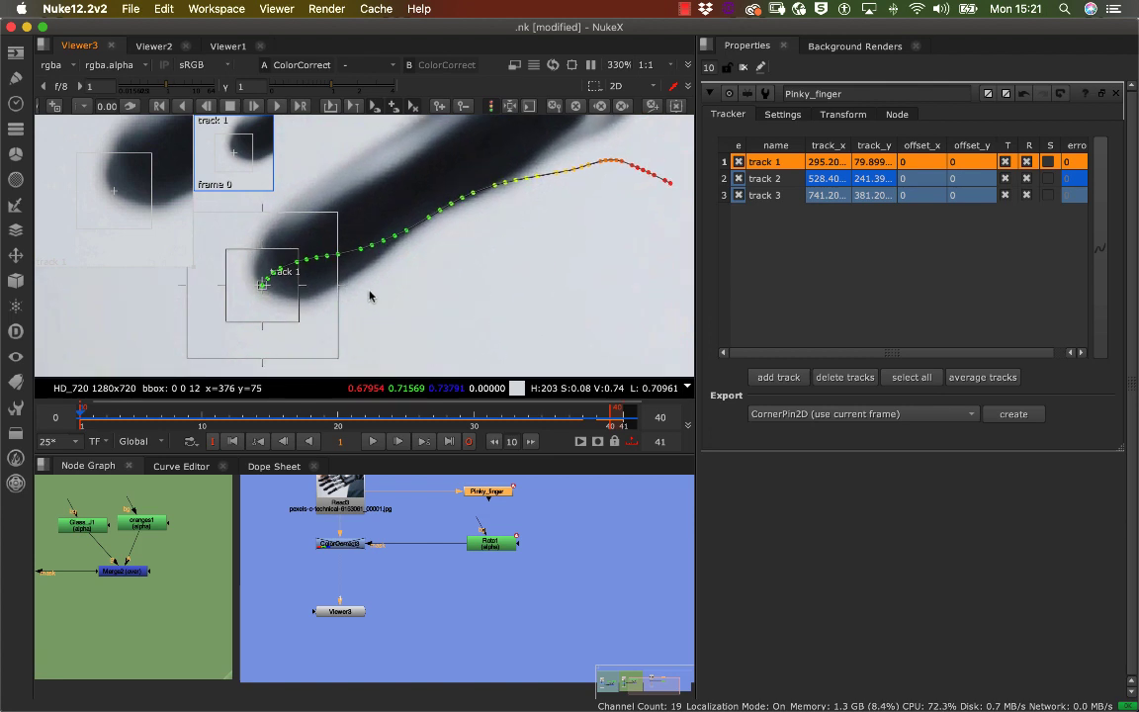
pyautogui.click(182, 467)
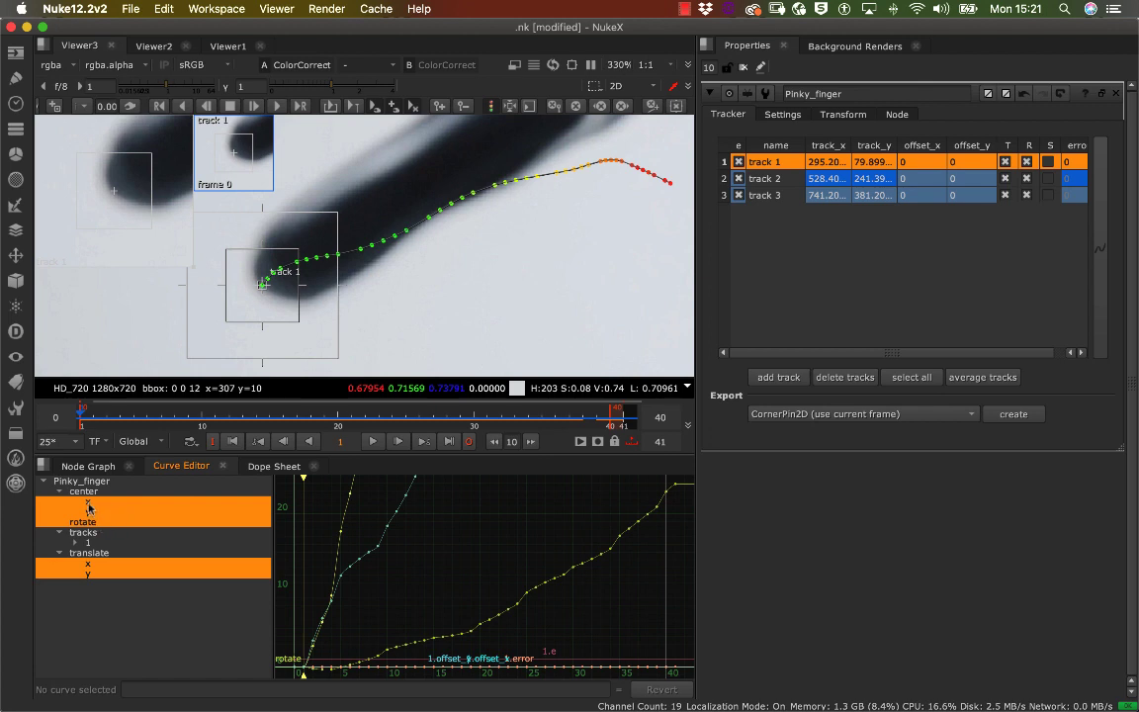
pyautogui.click(88, 509)
pyautogui.click(83, 532)
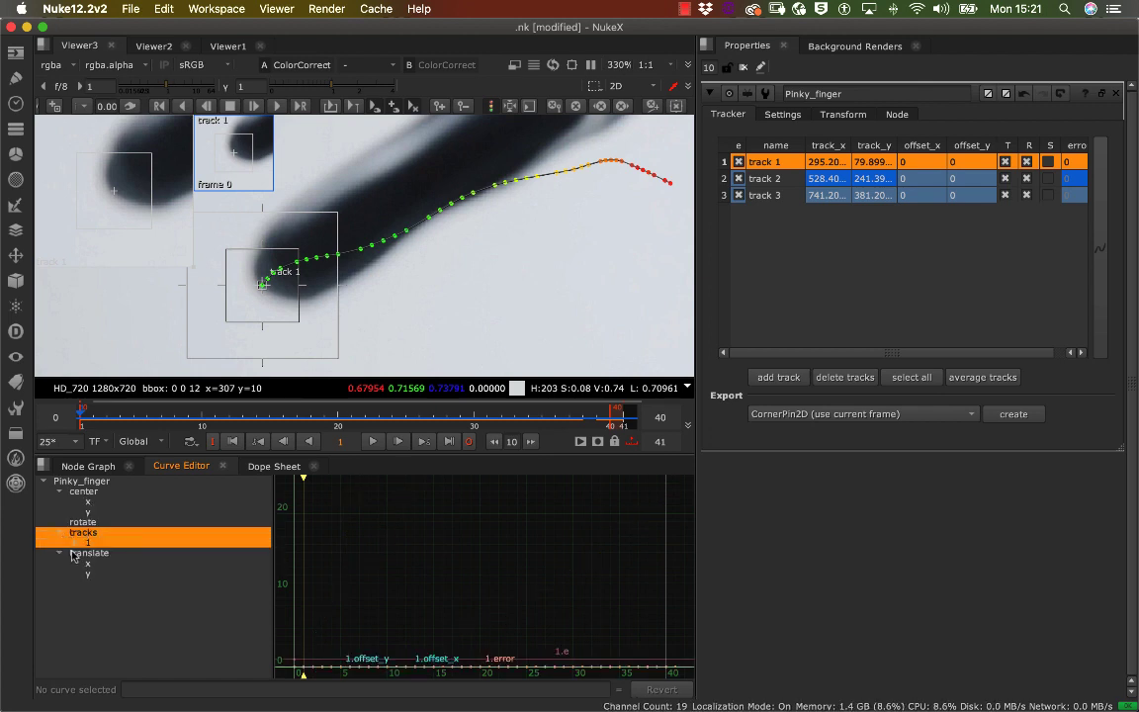
pyautogui.click(75, 544)
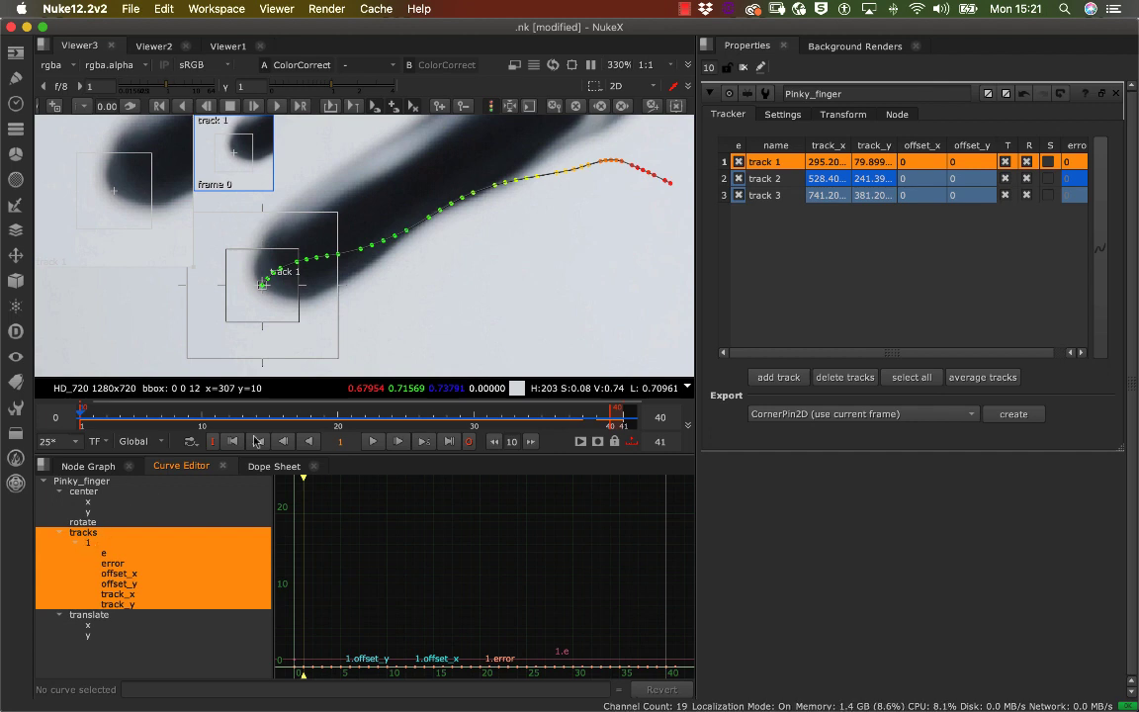
pyautogui.click(104, 554)
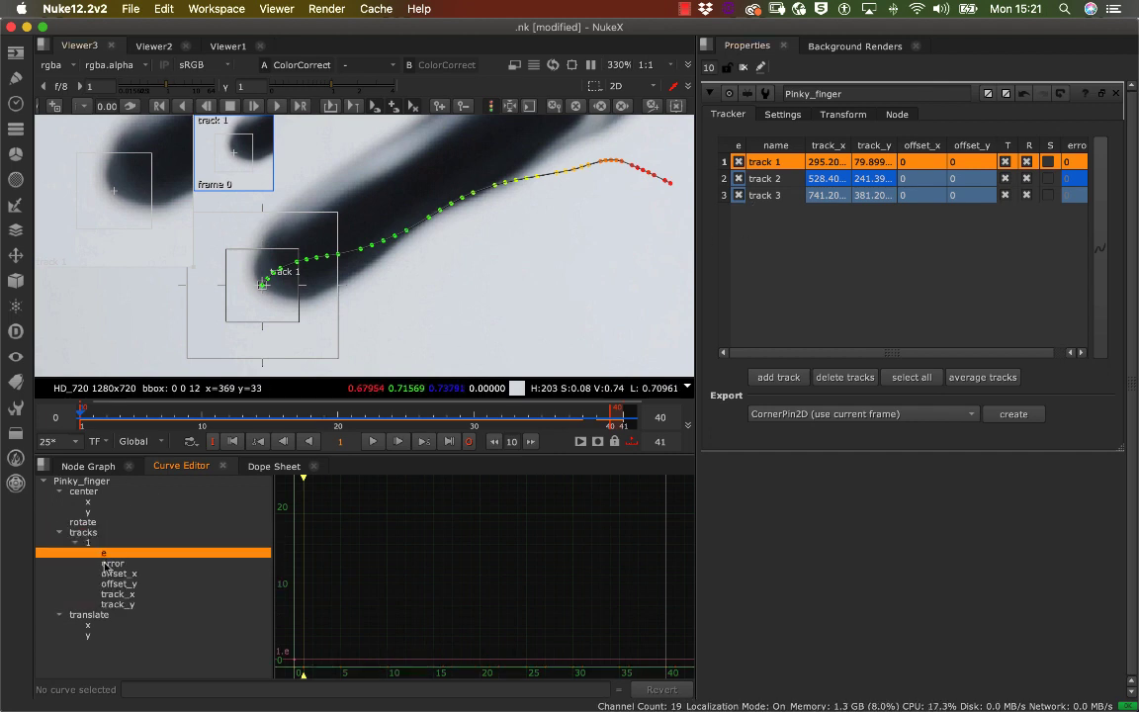
pyautogui.click(113, 563)
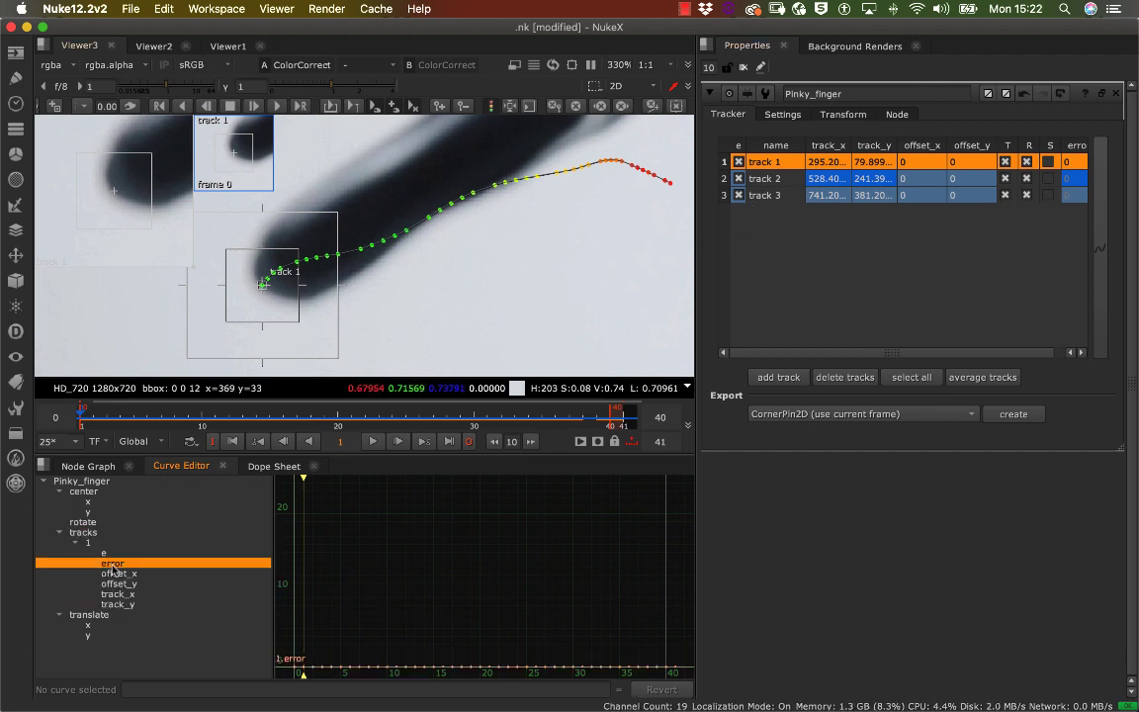
pyautogui.click(84, 533)
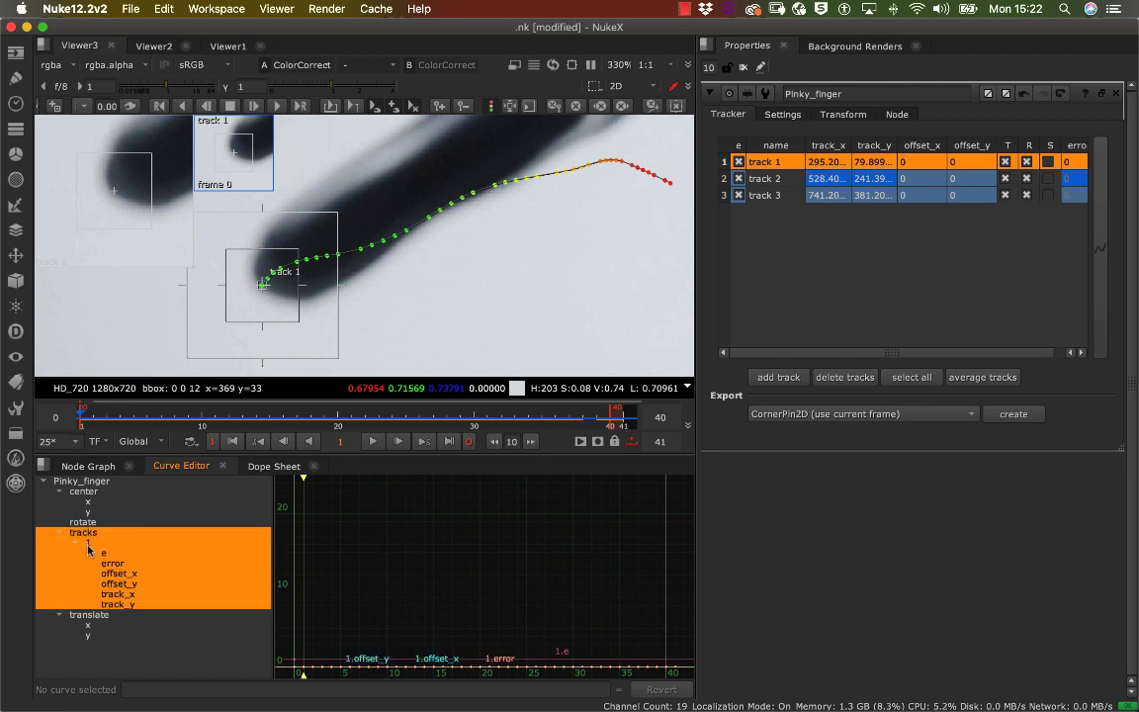
# Isolate track 1's error curve in the Curve Editor and frame the whole curve for inspection
pyautogui.click(767, 180)
pyautogui.click(768, 196)
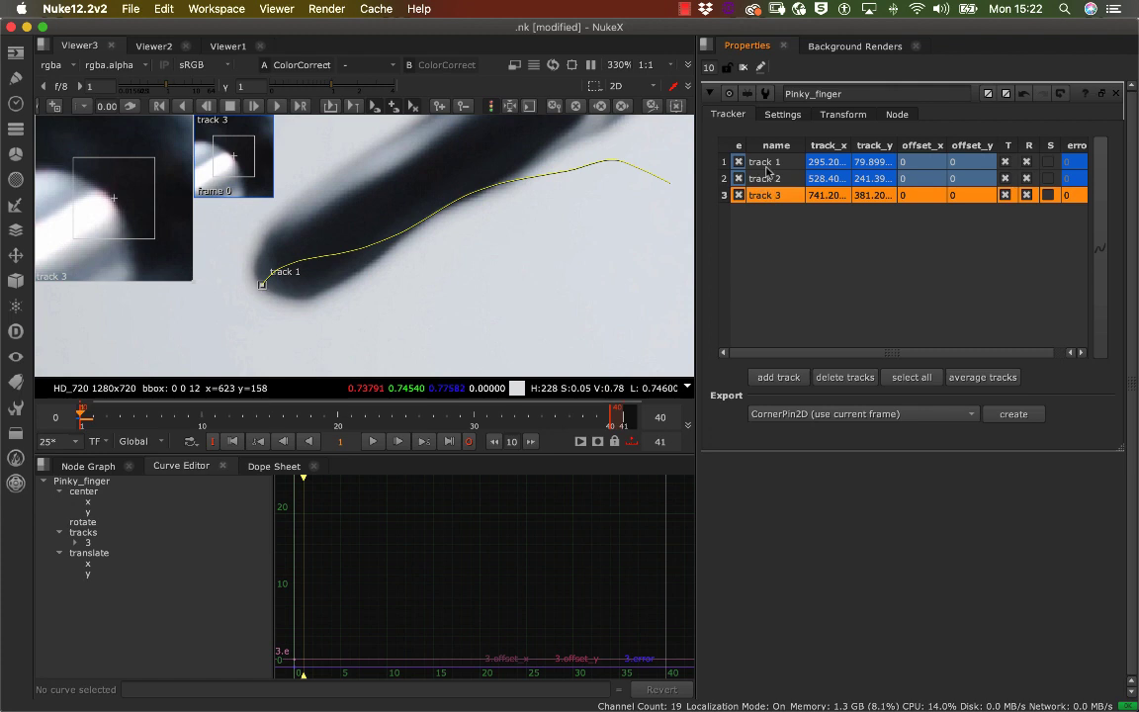
pyautogui.click(766, 164)
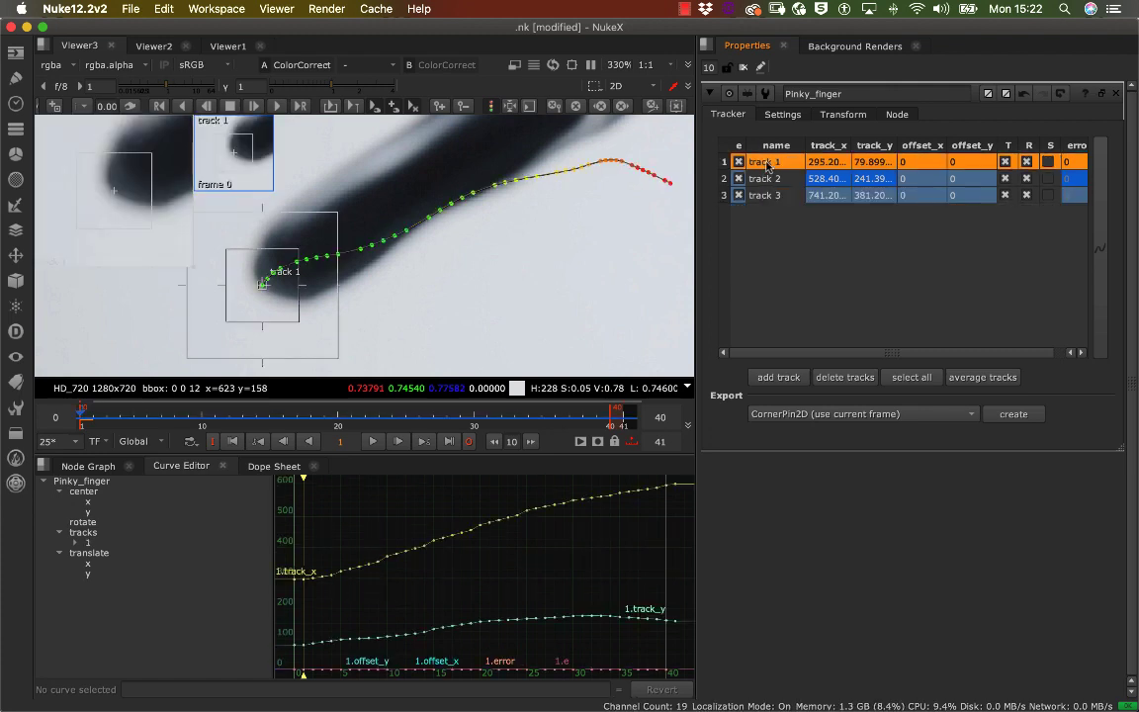
pyautogui.click(83, 533)
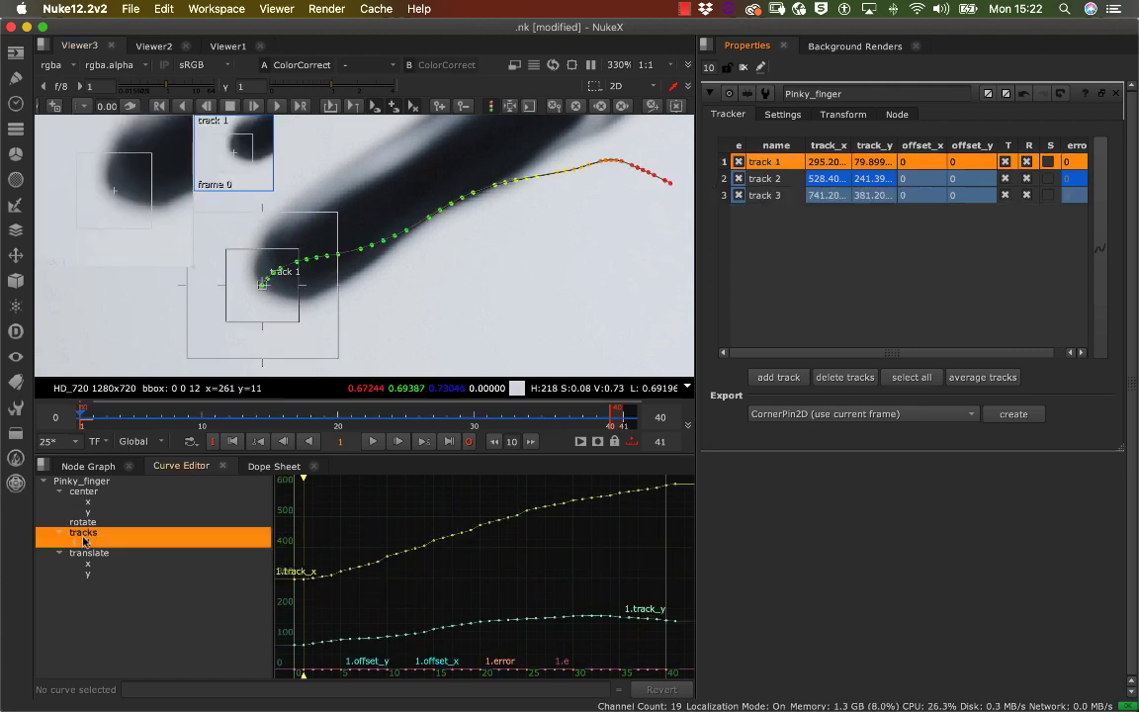
pyautogui.click(76, 543)
pyautogui.click(108, 563)
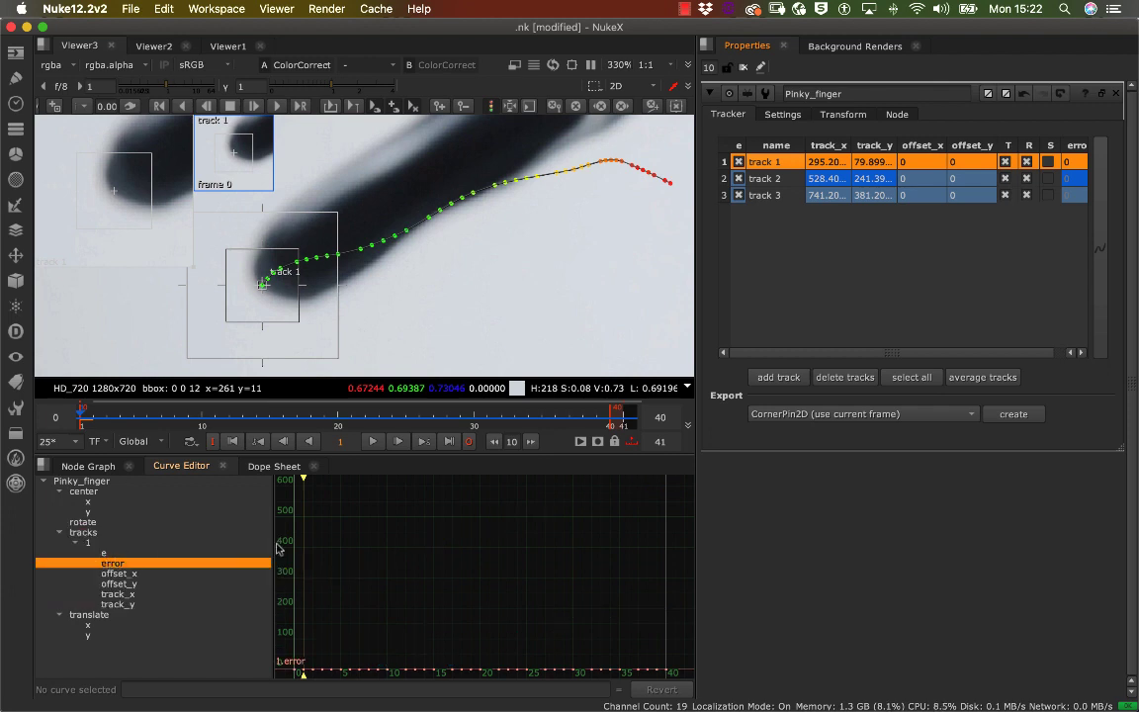
pyautogui.rightClick(454, 543)
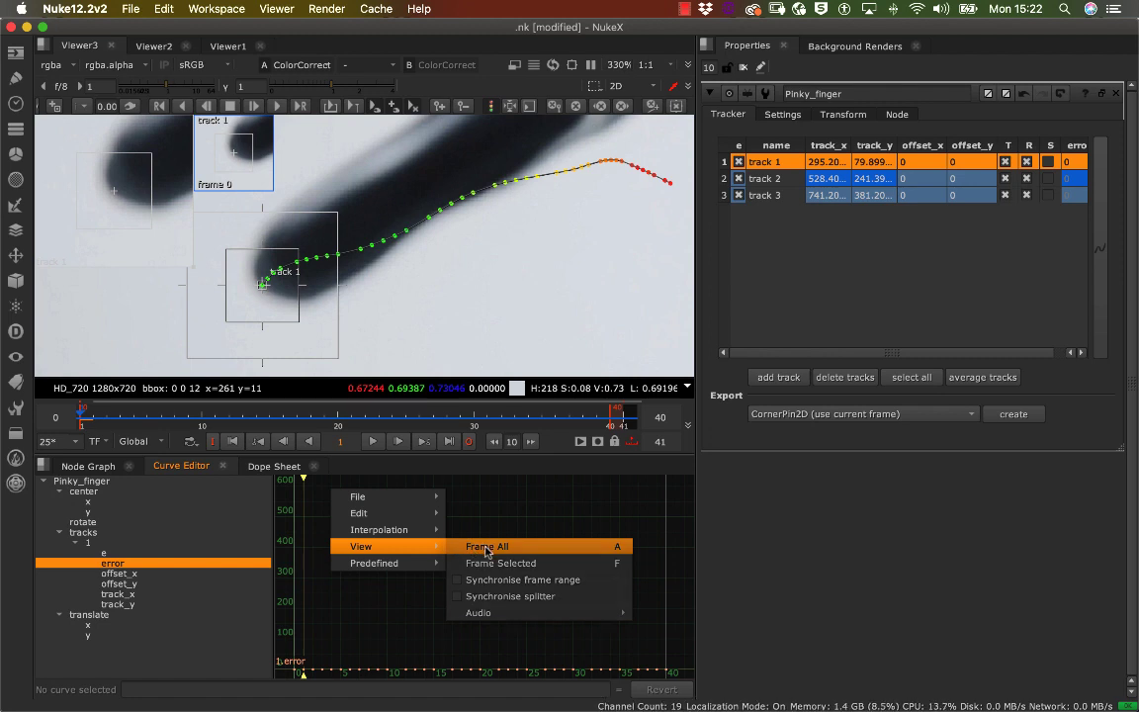
pyautogui.click(482, 548)
pyautogui.moveTo(457, 511); pyautogui.dragTo(509, 503, button='middle')
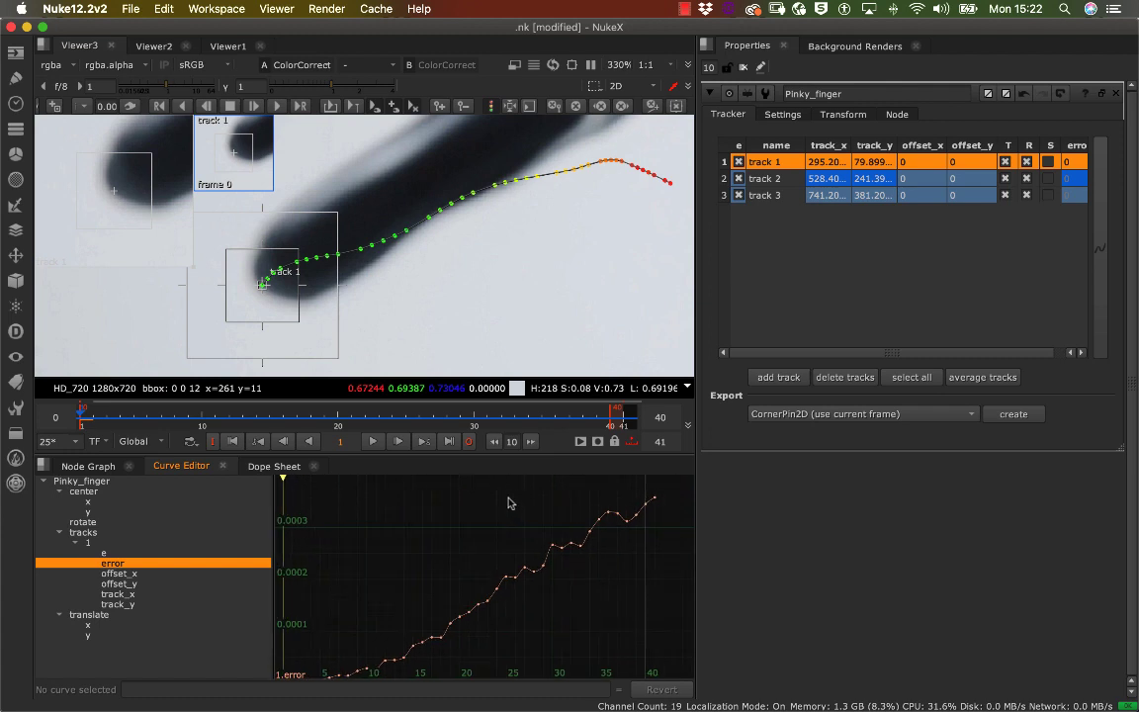
# Re-track track 1 backward frame by frame from frame 41 to frame 19
pyautogui.moveTo(361, 414); pyautogui.dragTo(626, 441)
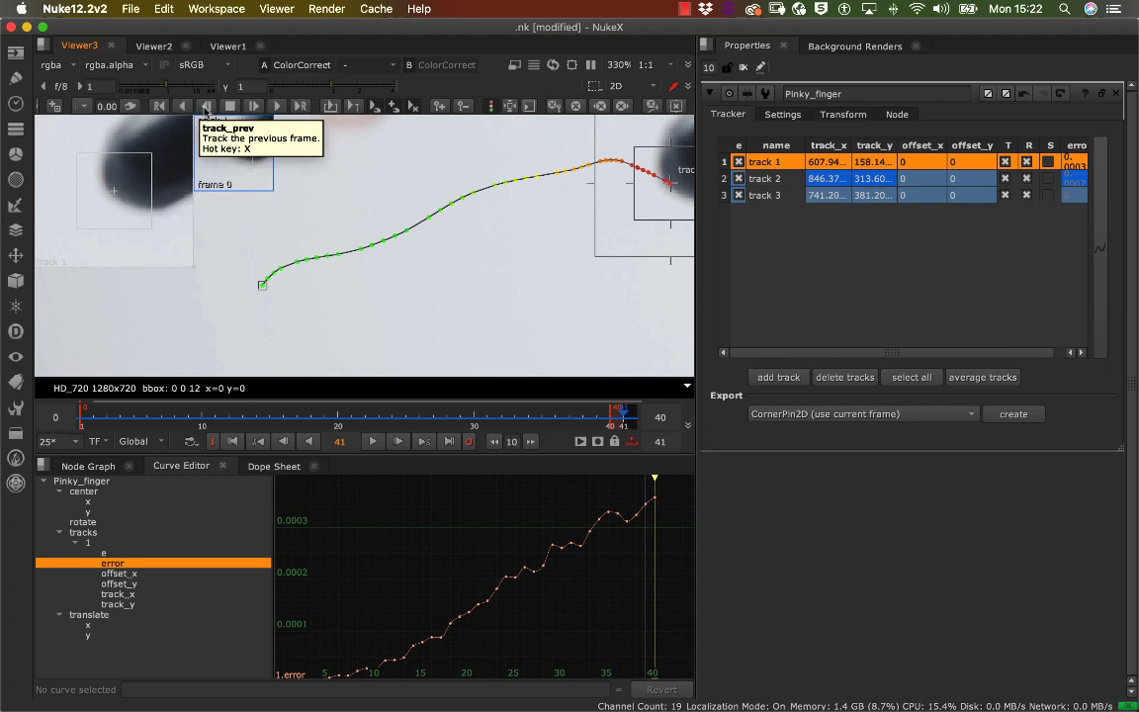
pyautogui.click(205, 106)
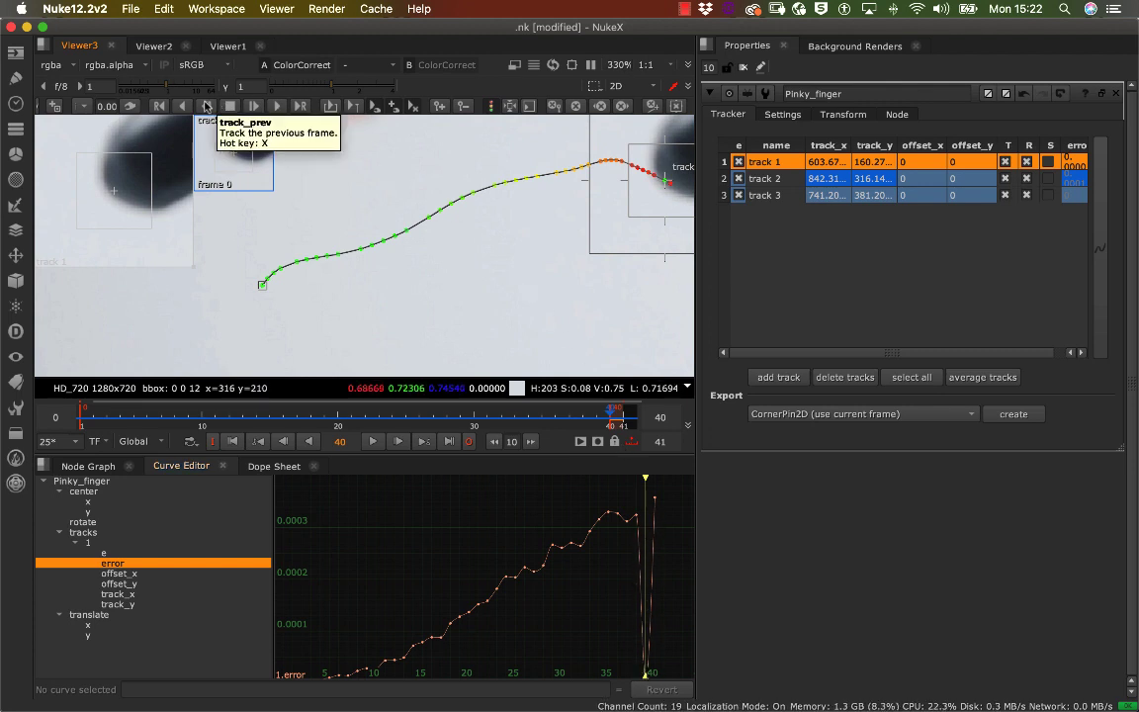
pyautogui.click(254, 107)
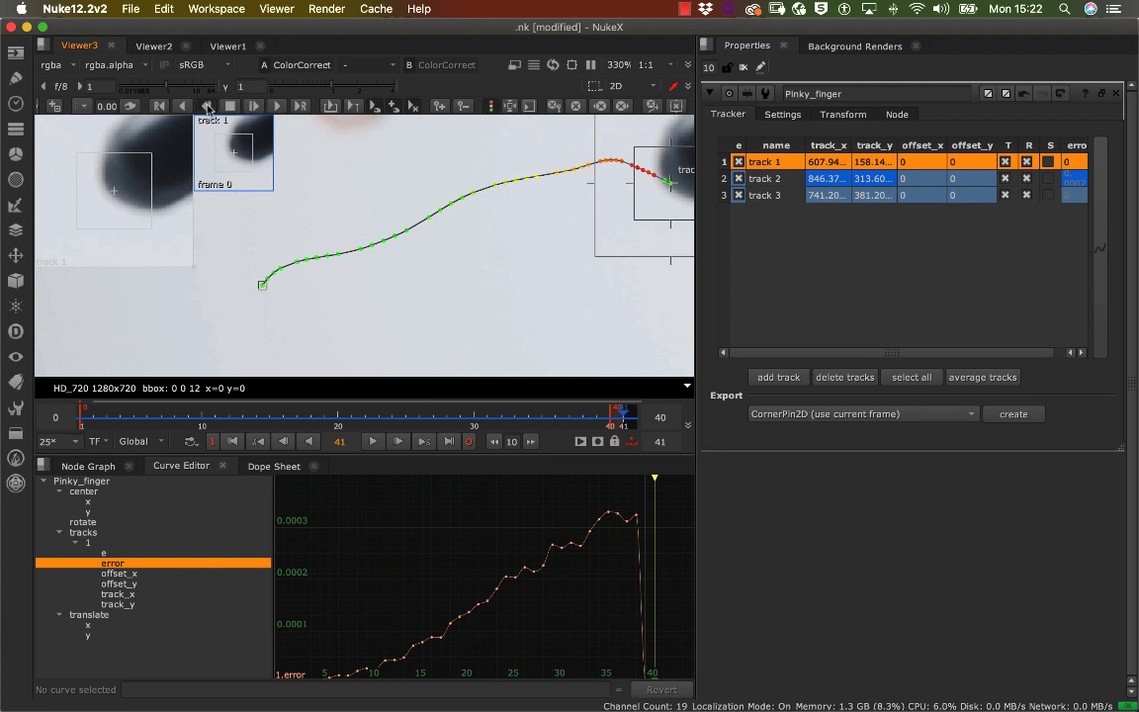
pyautogui.click(207, 107)
pyautogui.click(208, 106)
pyautogui.click(205, 107)
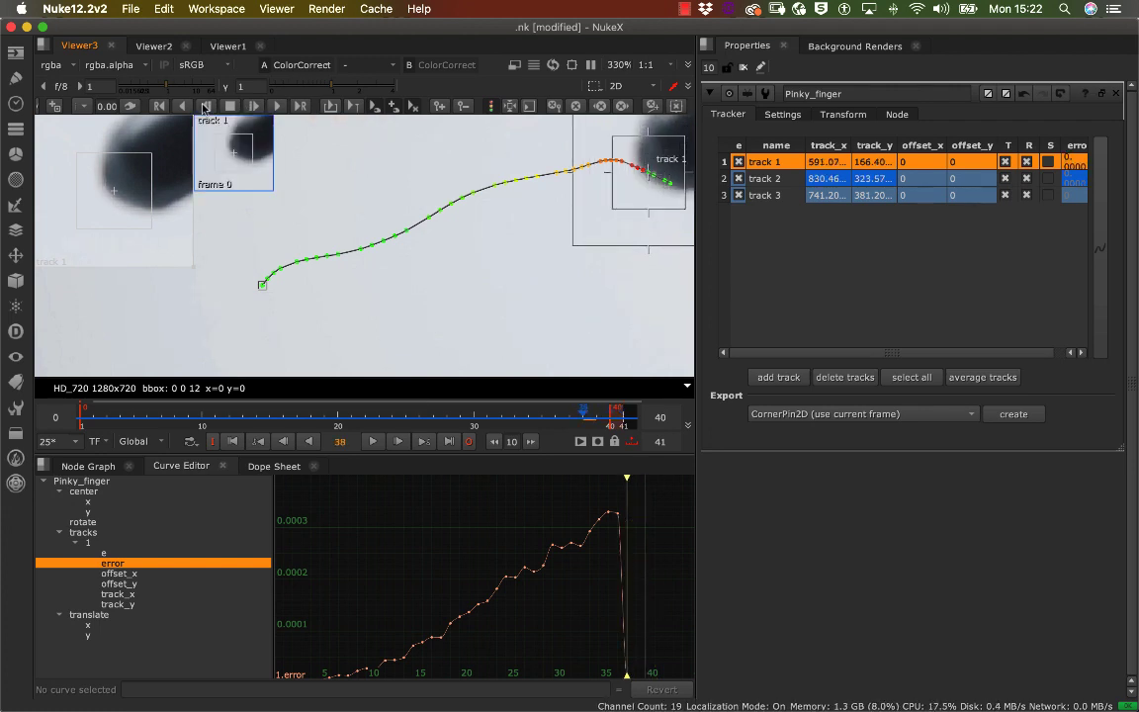
pyautogui.click(204, 107)
pyautogui.click(202, 108)
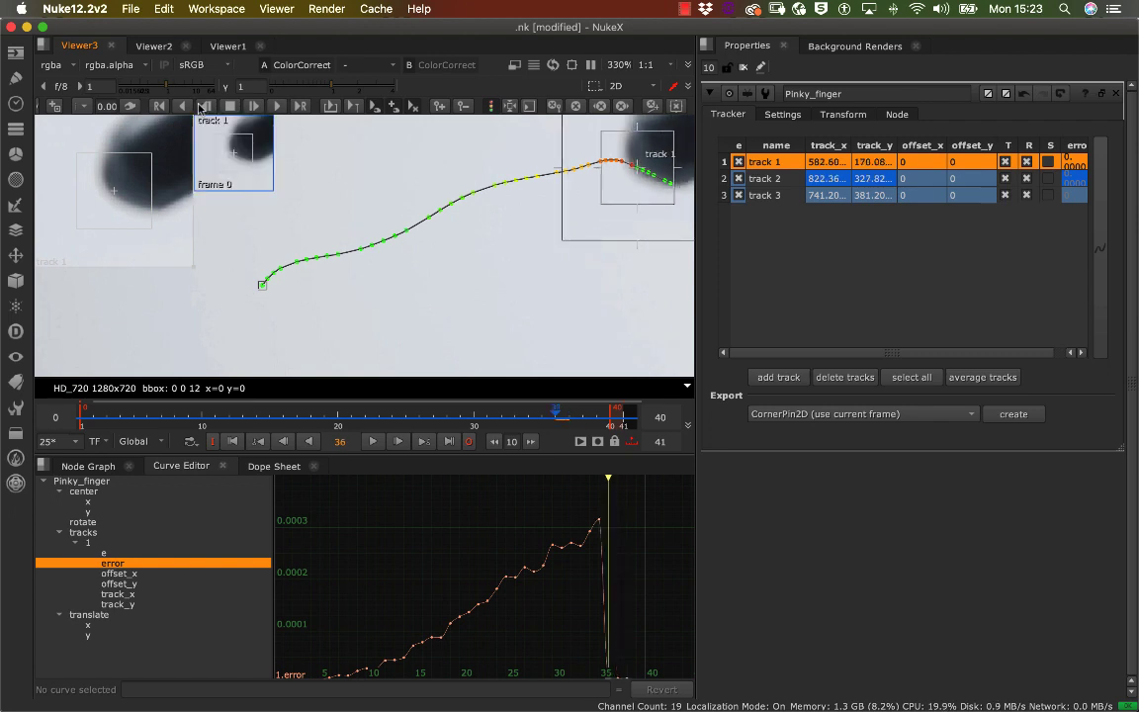
pyautogui.click(205, 107)
pyautogui.click(203, 107)
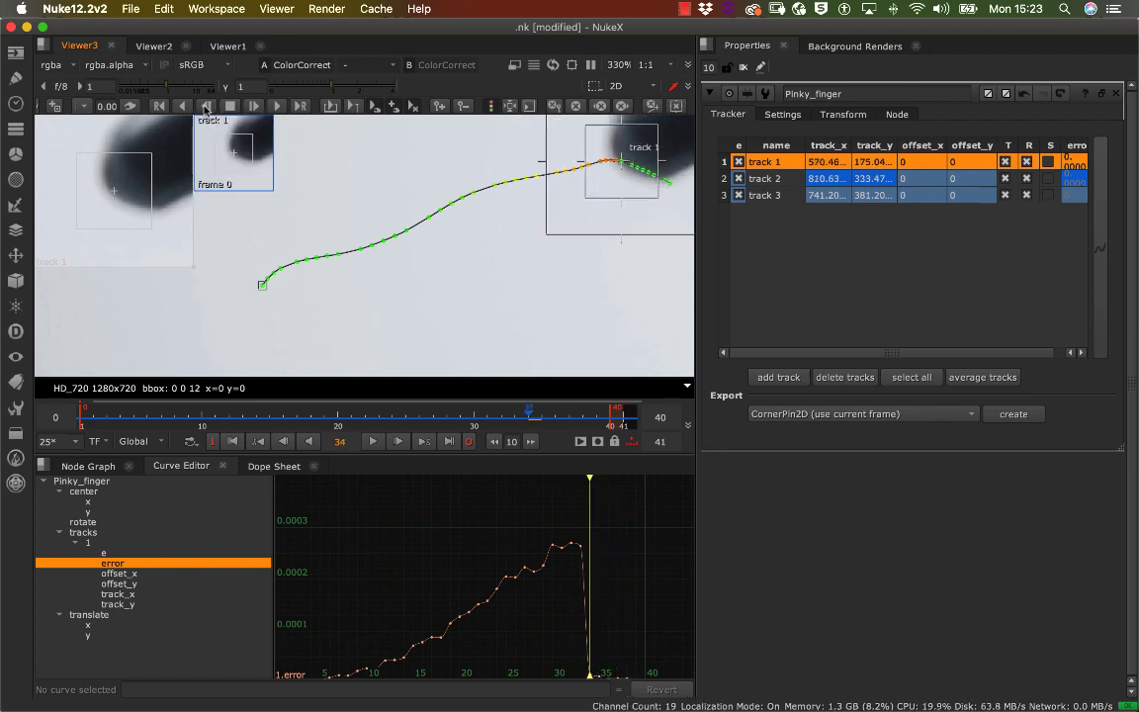
pyautogui.click(201, 108)
pyautogui.click(202, 108)
pyautogui.click(202, 107)
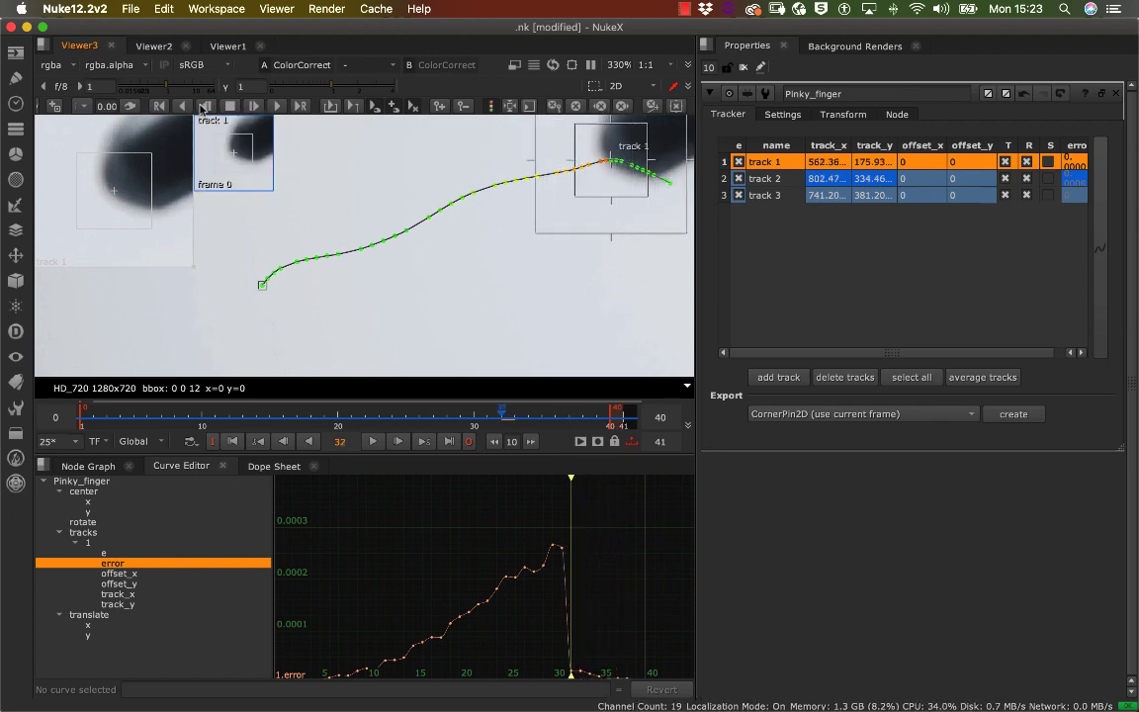
pyautogui.click(203, 107)
pyautogui.click(203, 108)
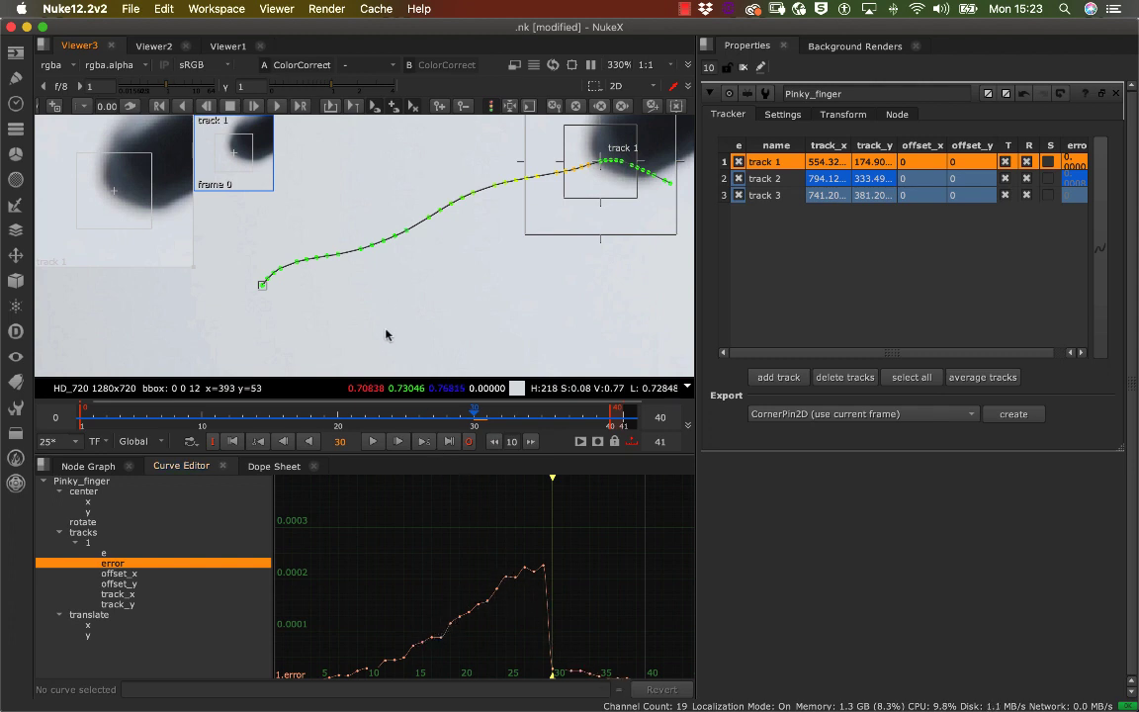
pyautogui.click(207, 105)
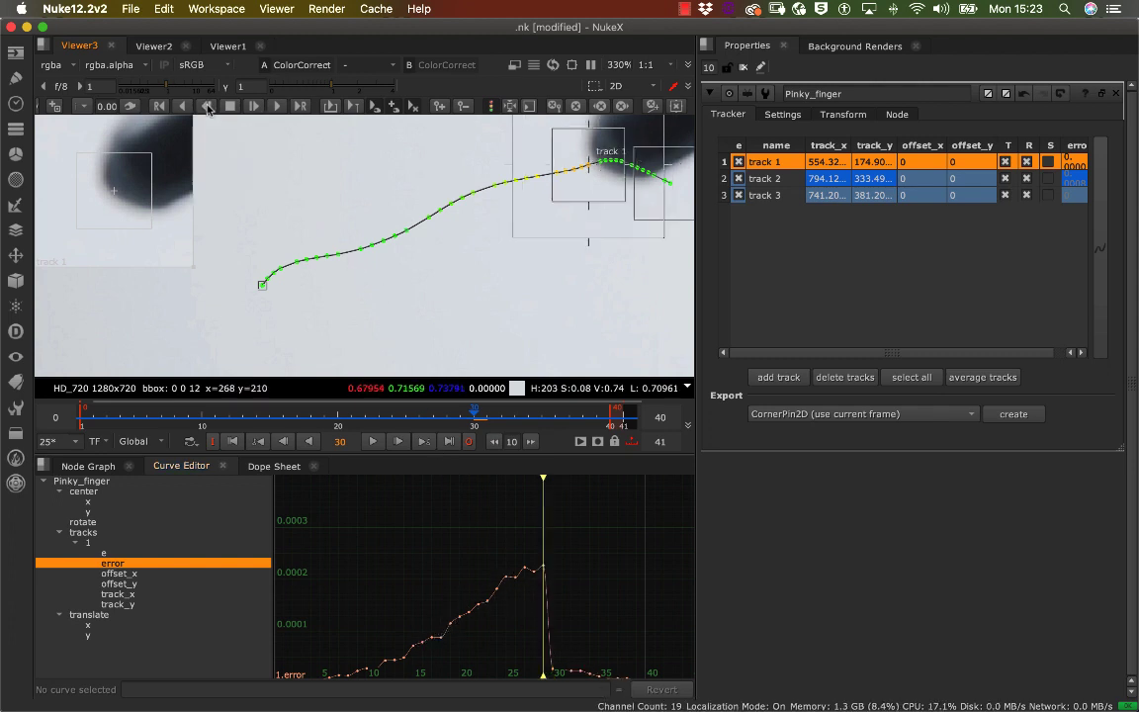
pyautogui.click(203, 106)
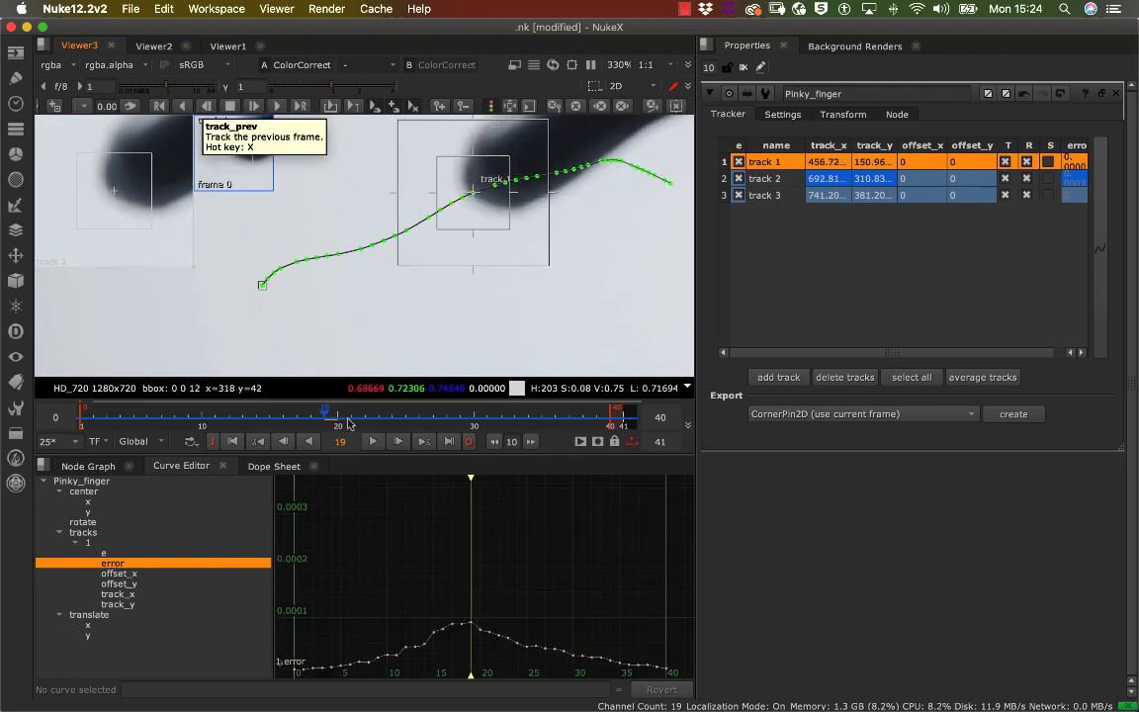
# Go to frame 32, select track 2 at the pinky's middle joint, and examine the peak of its error curve
pyautogui.moveTo(338, 419)
pyautogui.mouseDown()
pyautogui.moveTo(420, 417)
pyautogui.moveTo(94, 416)
pyautogui.moveTo(503, 421)
pyautogui.mouseUp()
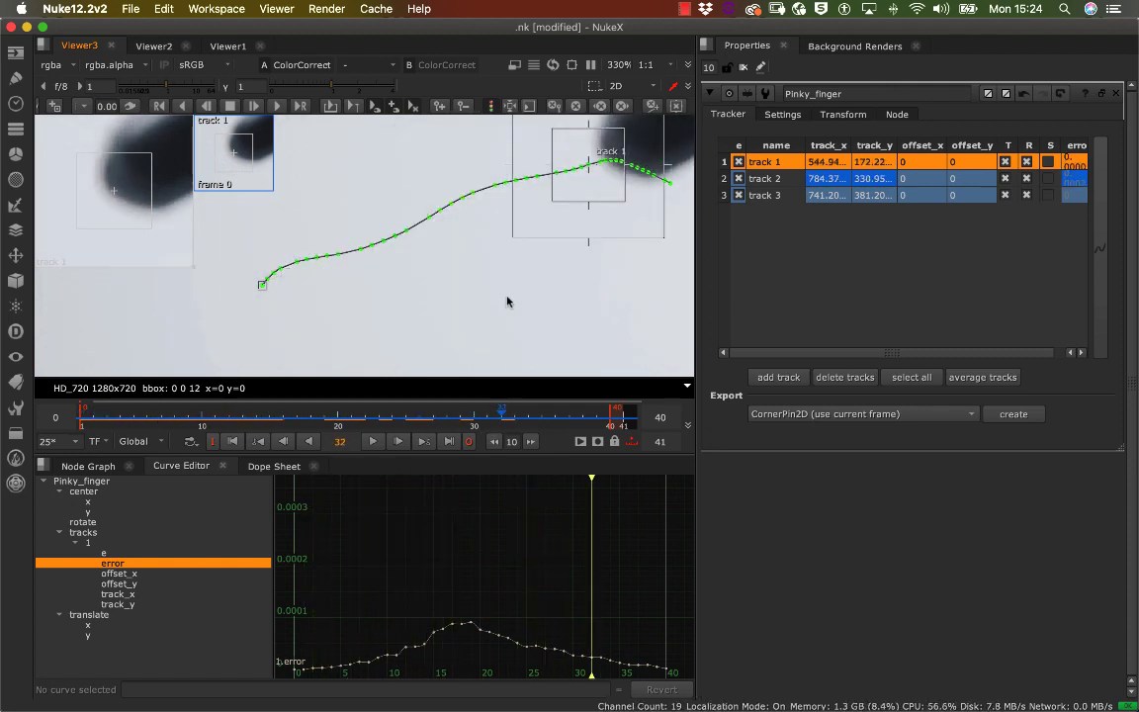
pyautogui.moveTo(356, 262); pyautogui.dragTo(79, 286, button='middle')
pyautogui.moveTo(527, 168); pyautogui.dragTo(421, 277, button='middle')
pyautogui.moveTo(453, 211); pyautogui.dragTo(317, 341, button='middle')
pyautogui.scroll(-3, 405, 217)
pyautogui.click(404, 218)
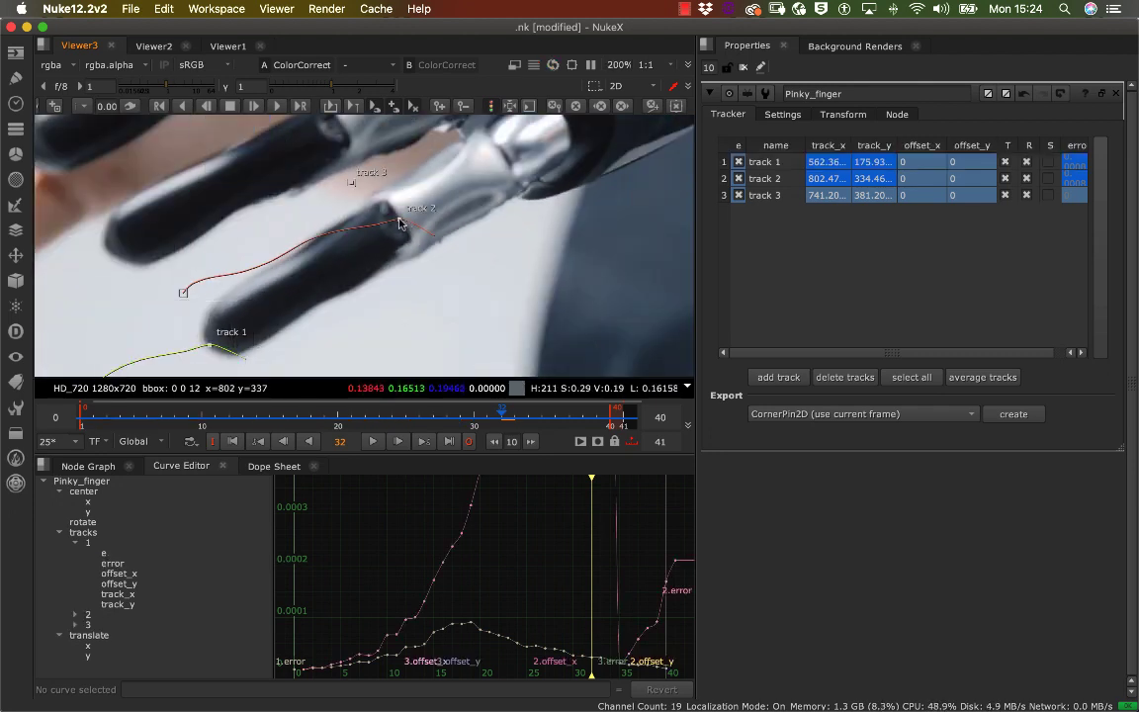
pyautogui.click(400, 224)
pyautogui.moveTo(499, 415)
pyautogui.mouseDown()
pyautogui.moveTo(82, 420)
pyautogui.moveTo(499, 423)
pyautogui.mouseUp()
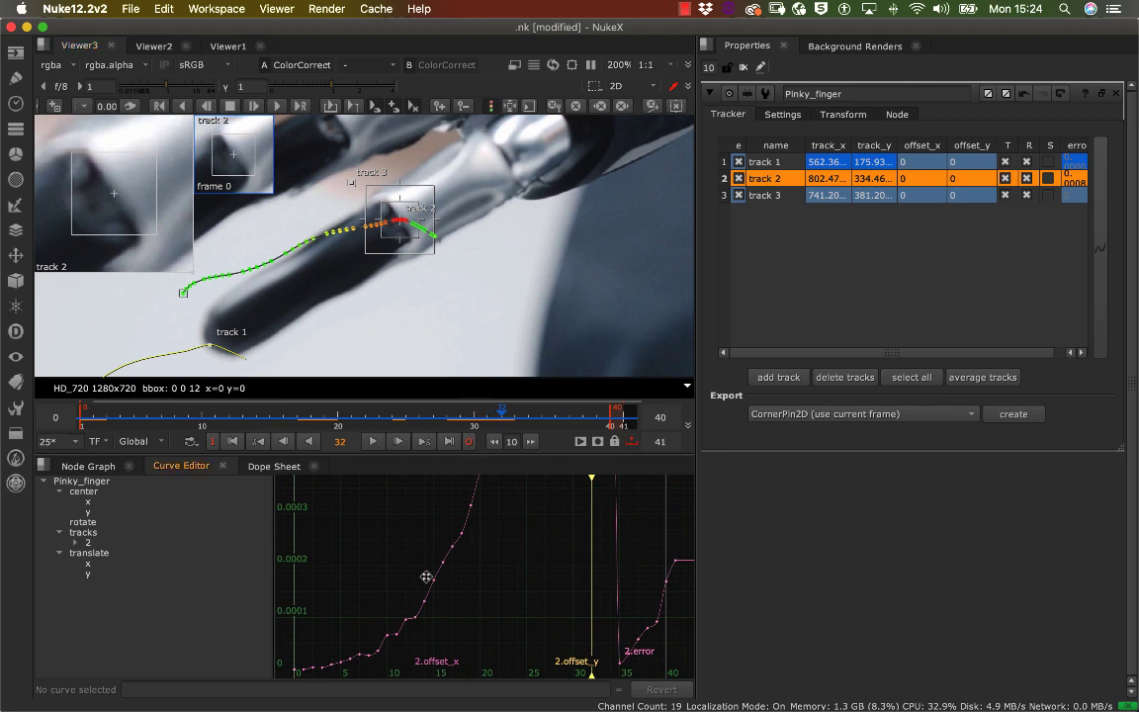
pyautogui.moveTo(426, 577); pyautogui.dragTo(396, 628, button='middle')
pyautogui.moveTo(440, 544); pyautogui.dragTo(413, 616, button='middle')
pyautogui.moveTo(442, 572); pyautogui.dragTo(404, 625, button='middle')
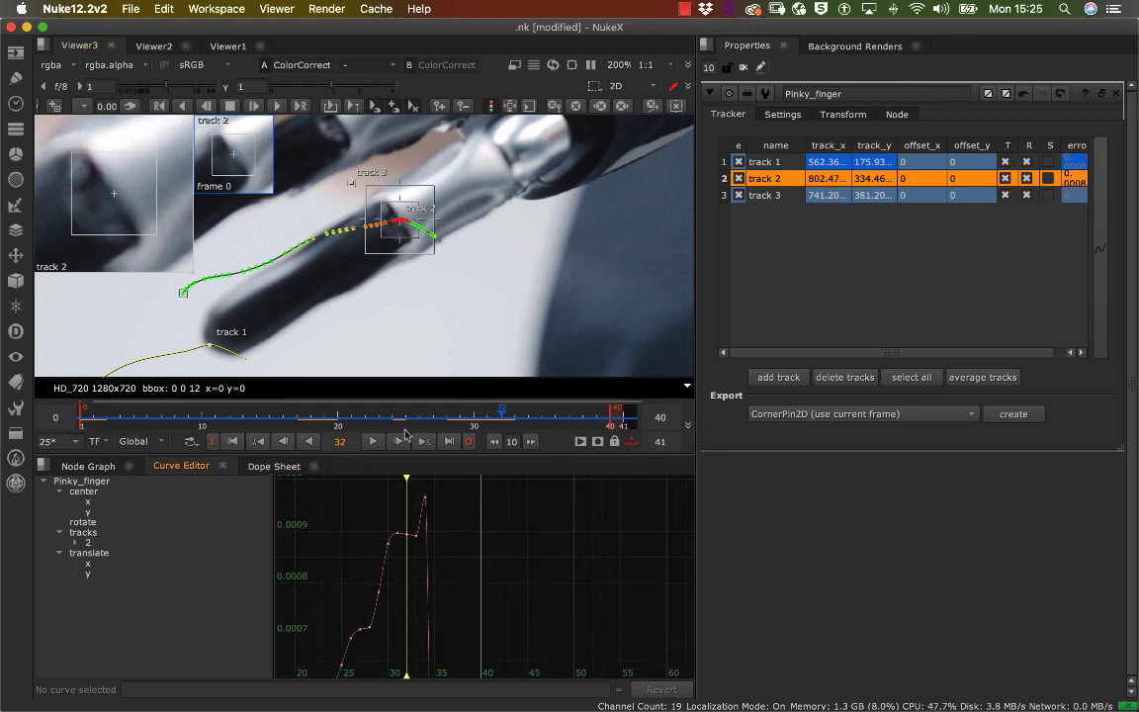
# Go to frame 35 and re-track track 2 at the pinky's middle joint backward frame by frame to frame 25
pyautogui.moveTo(495, 418); pyautogui.dragTo(541, 408)
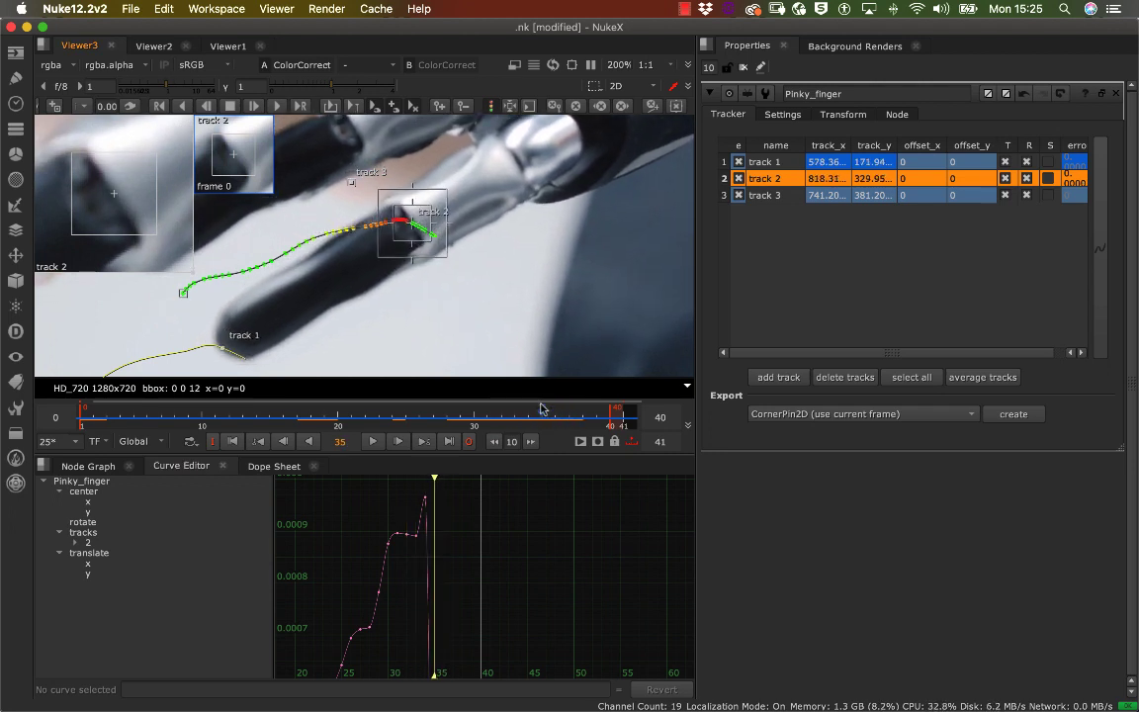
pyautogui.scroll(5, 494, 259)
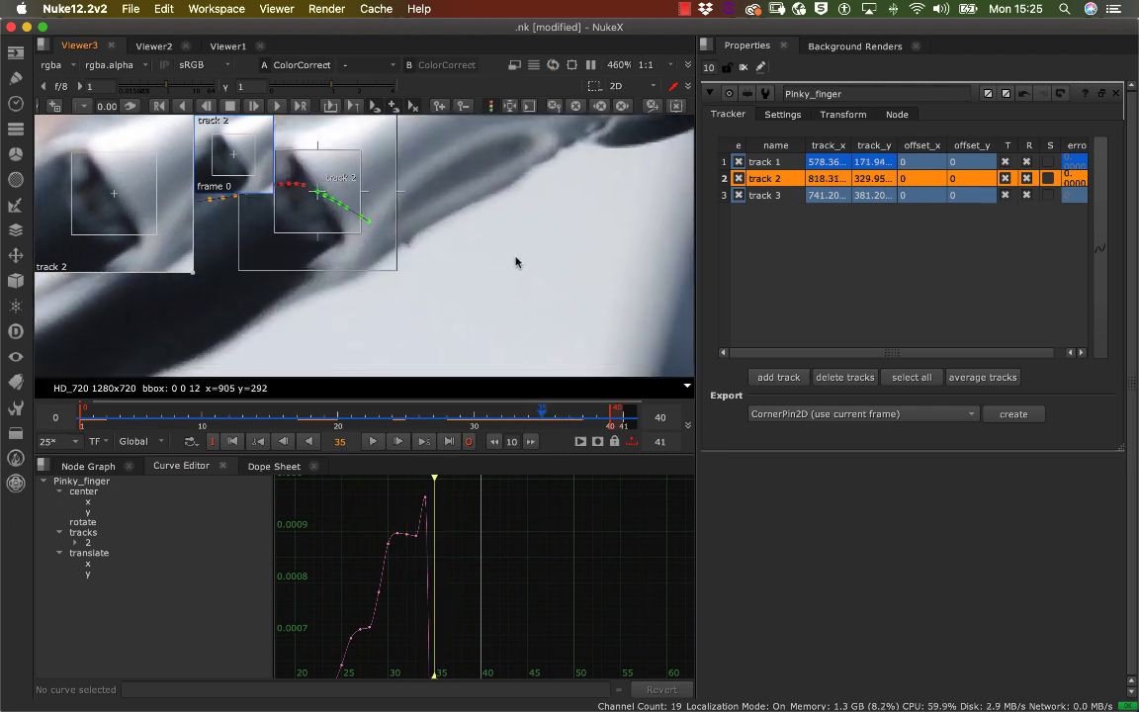
pyautogui.moveTo(507, 260); pyautogui.dragTo(652, 311, button='middle')
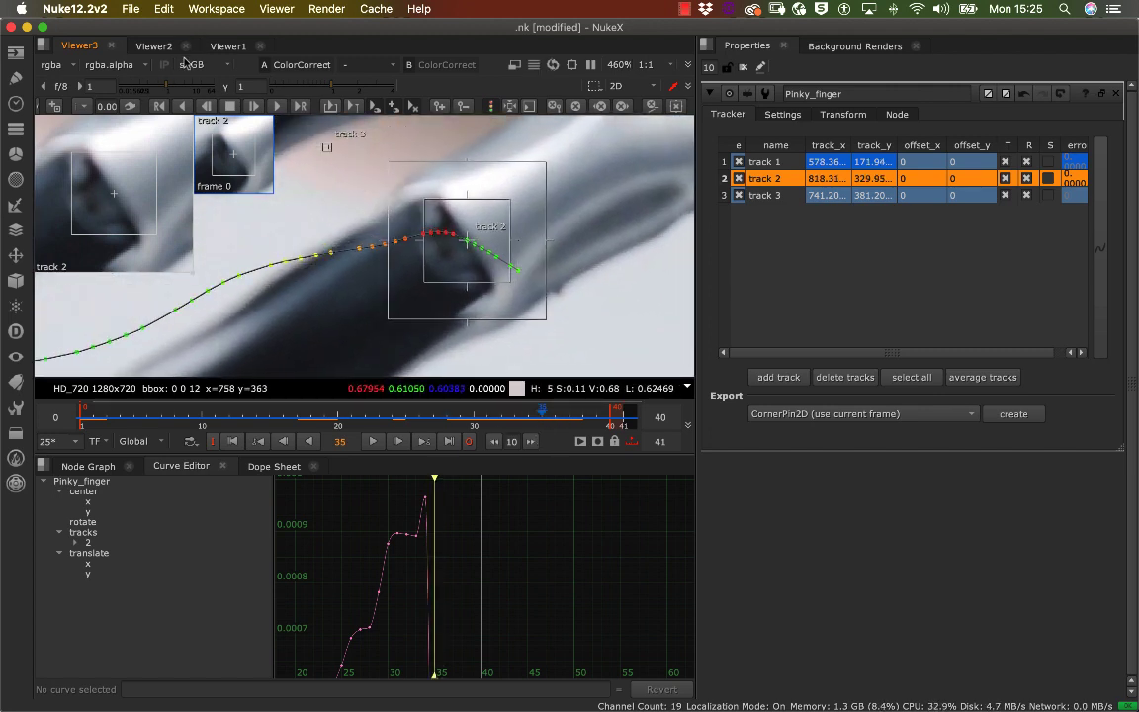
pyautogui.click(209, 107)
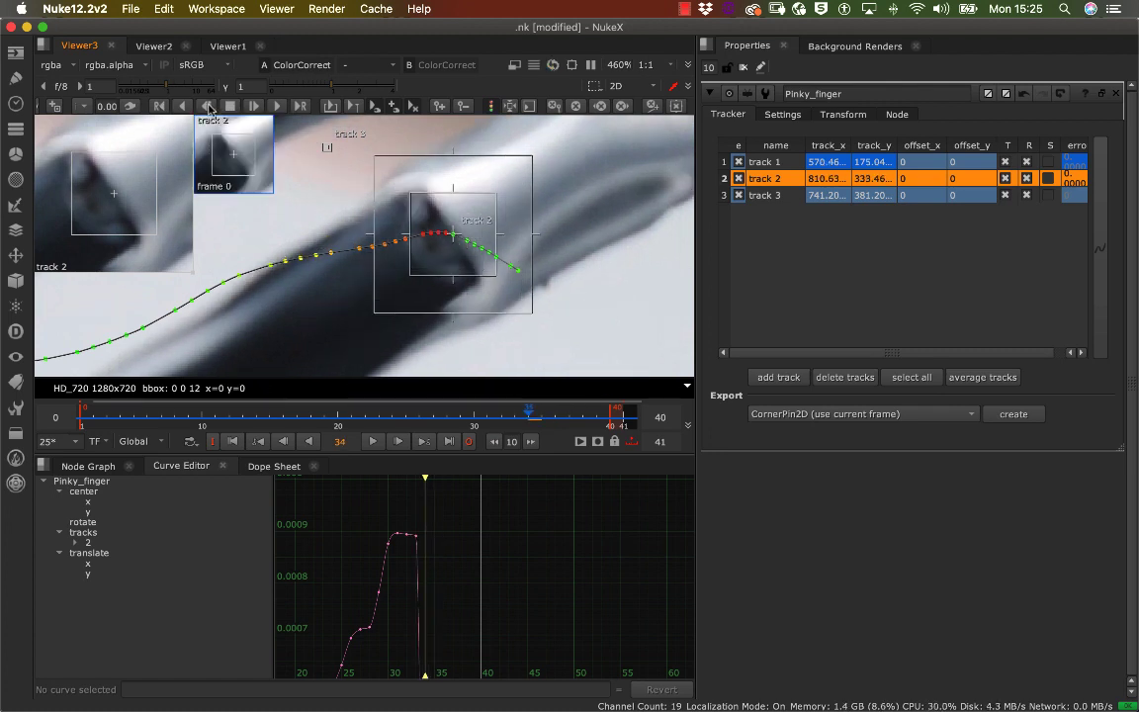
pyautogui.click(207, 106)
pyautogui.click(206, 106)
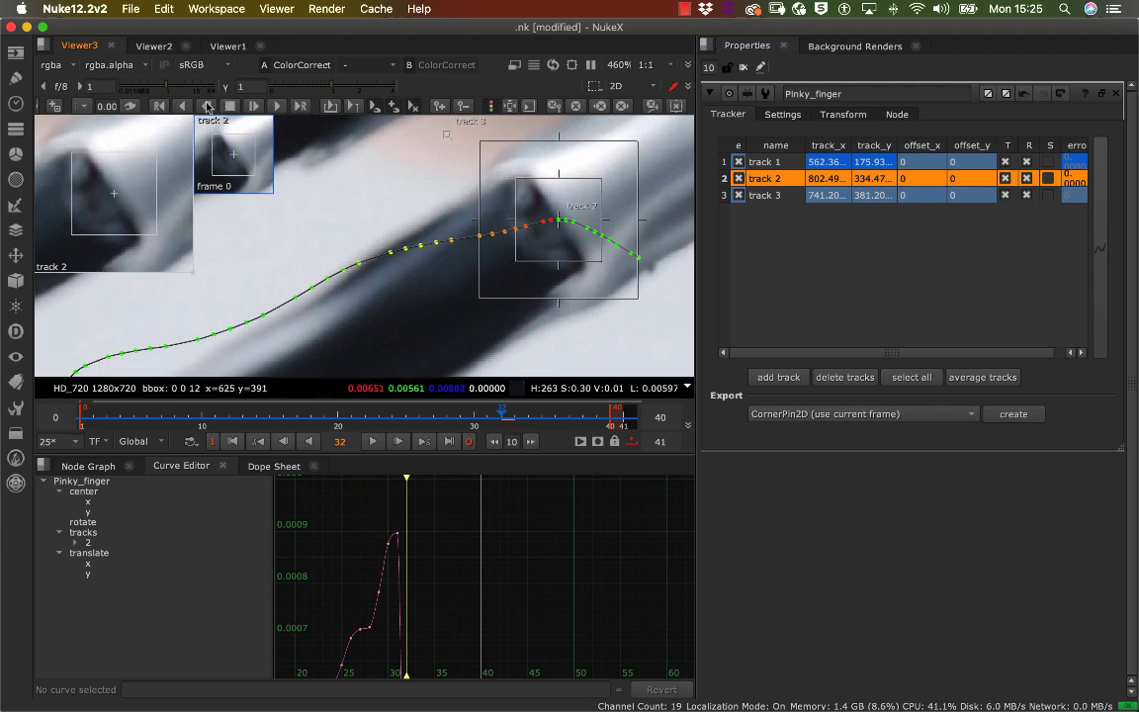
pyautogui.click(206, 106)
pyautogui.click(203, 106)
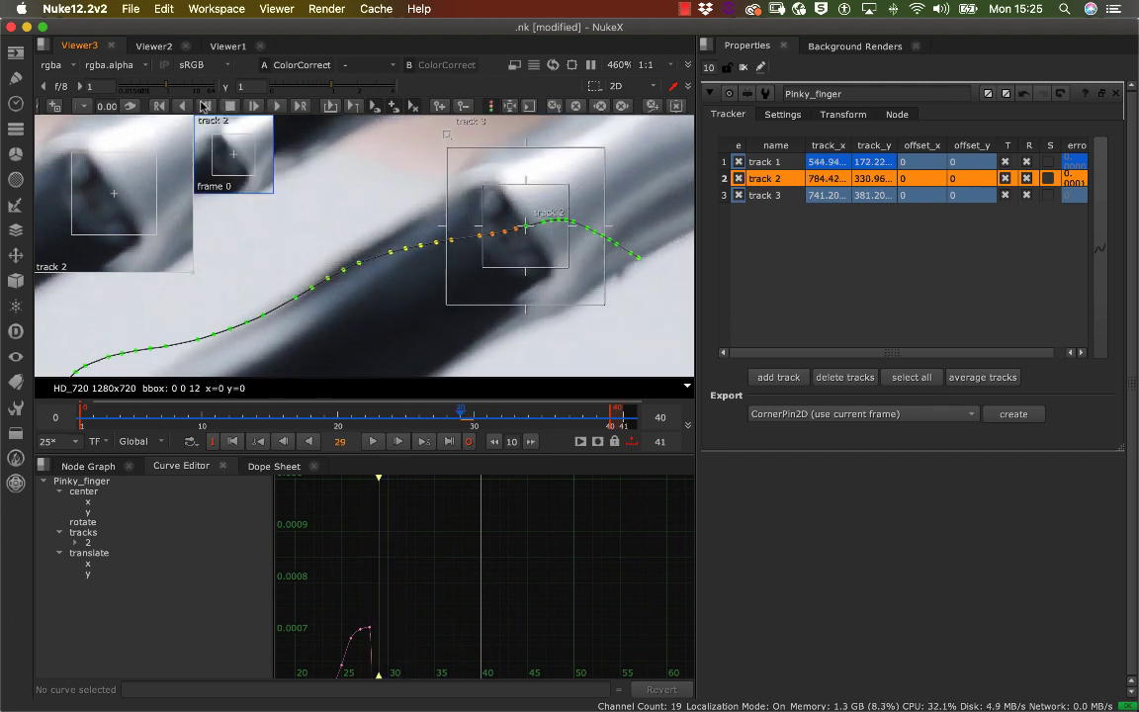
pyautogui.click(204, 106)
pyautogui.click(204, 106)
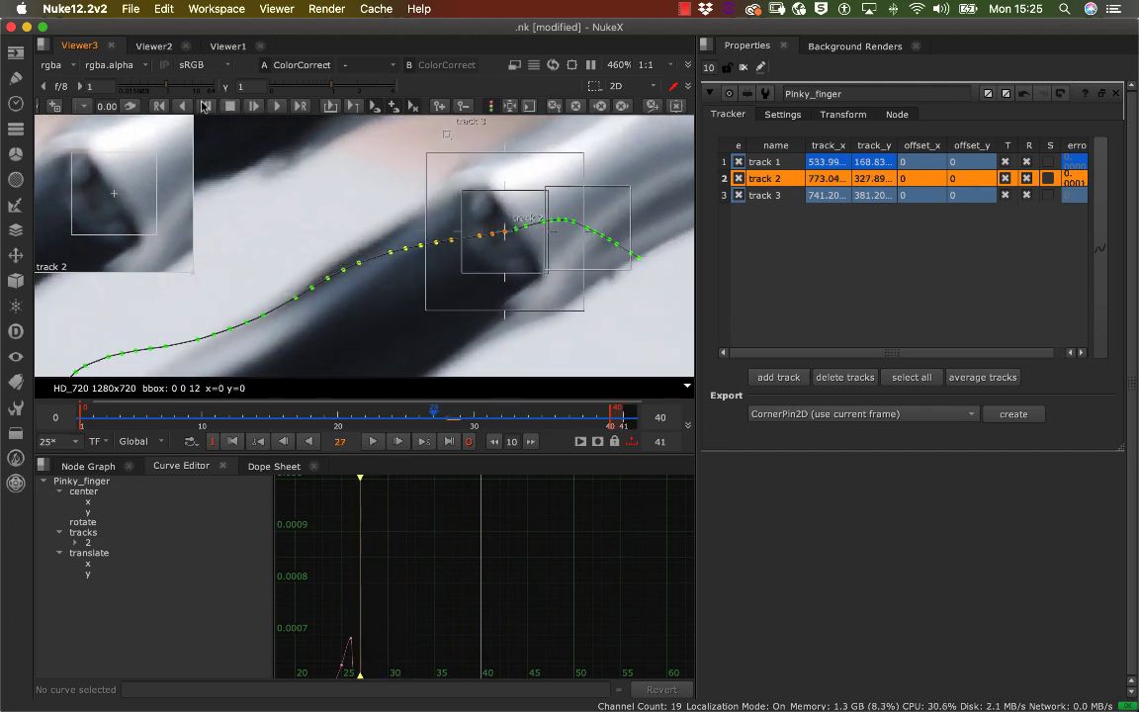
pyautogui.click(206, 106)
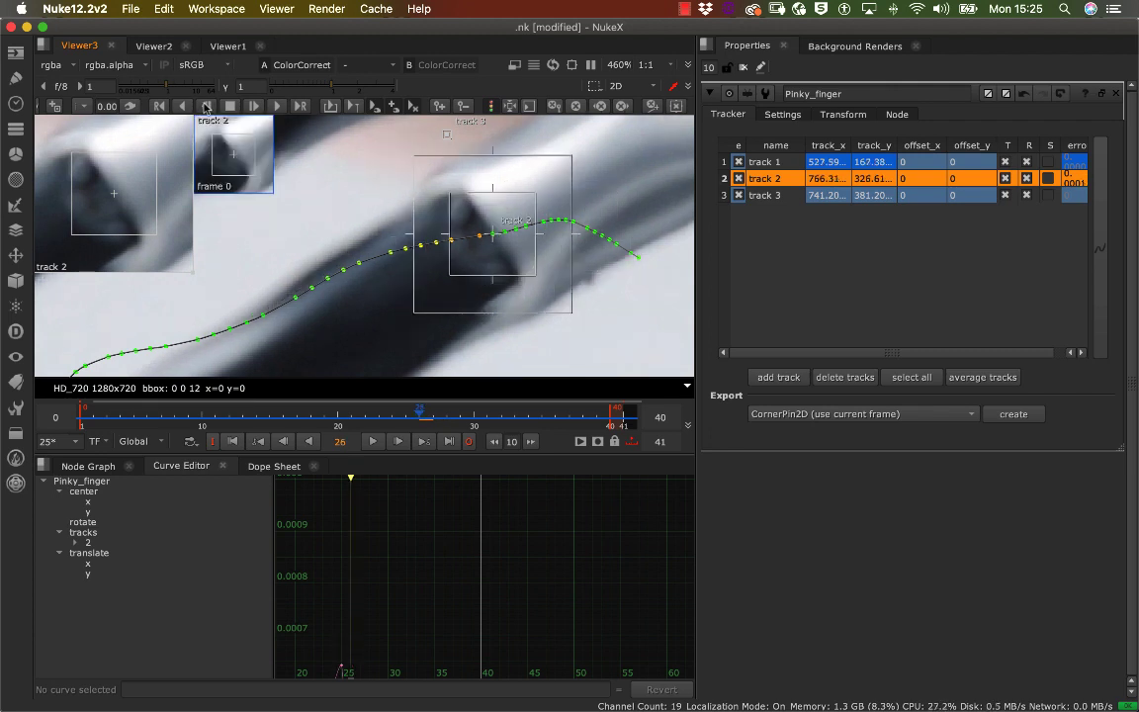
pyautogui.click(206, 106)
# Continue re-tracking track 2 backward from frame 25 to frame 18, with the lower part of its error curve in view
pyautogui.moveTo(418, 538)
pyautogui.mouseDown(button='middle')
pyautogui.moveTo(458, 438)
pyautogui.moveTo(478, 434)
pyautogui.mouseUp(button='middle')
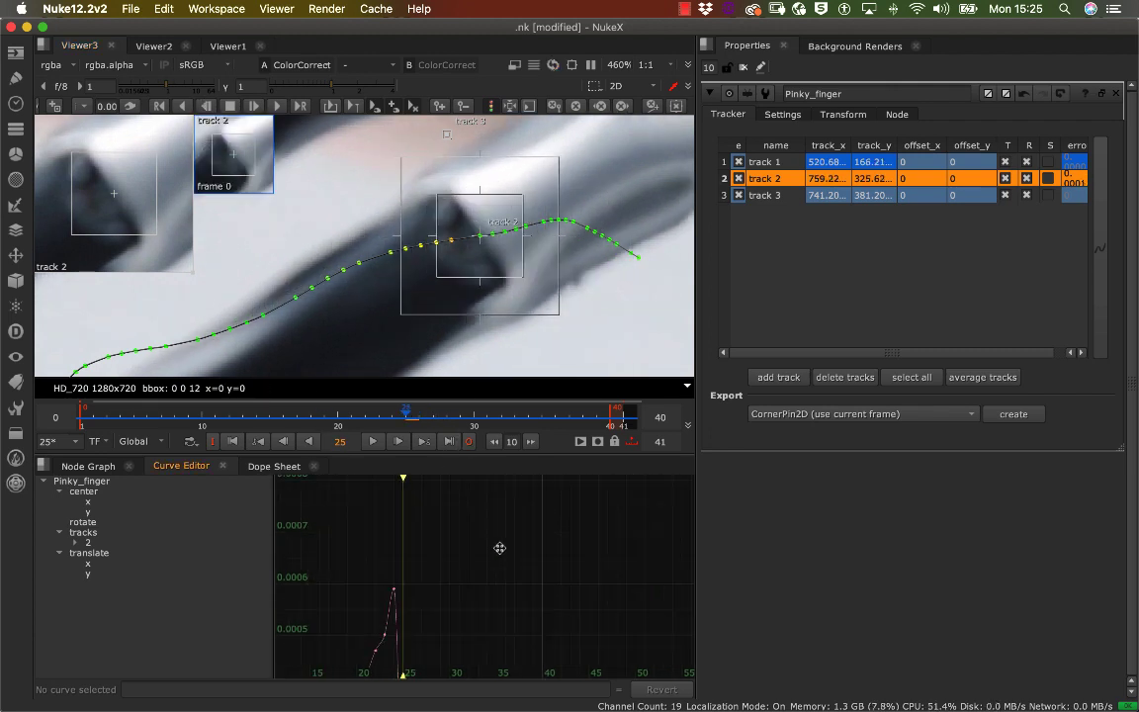
pyautogui.moveTo(401, 628); pyautogui.dragTo(512, 573, button='middle')
pyautogui.moveTo(477, 622); pyautogui.dragTo(532, 515, button='middle')
pyautogui.moveTo(465, 537); pyautogui.dragTo(465, 477, button='middle')
pyautogui.moveTo(447, 538); pyautogui.dragTo(381, 561, button='middle')
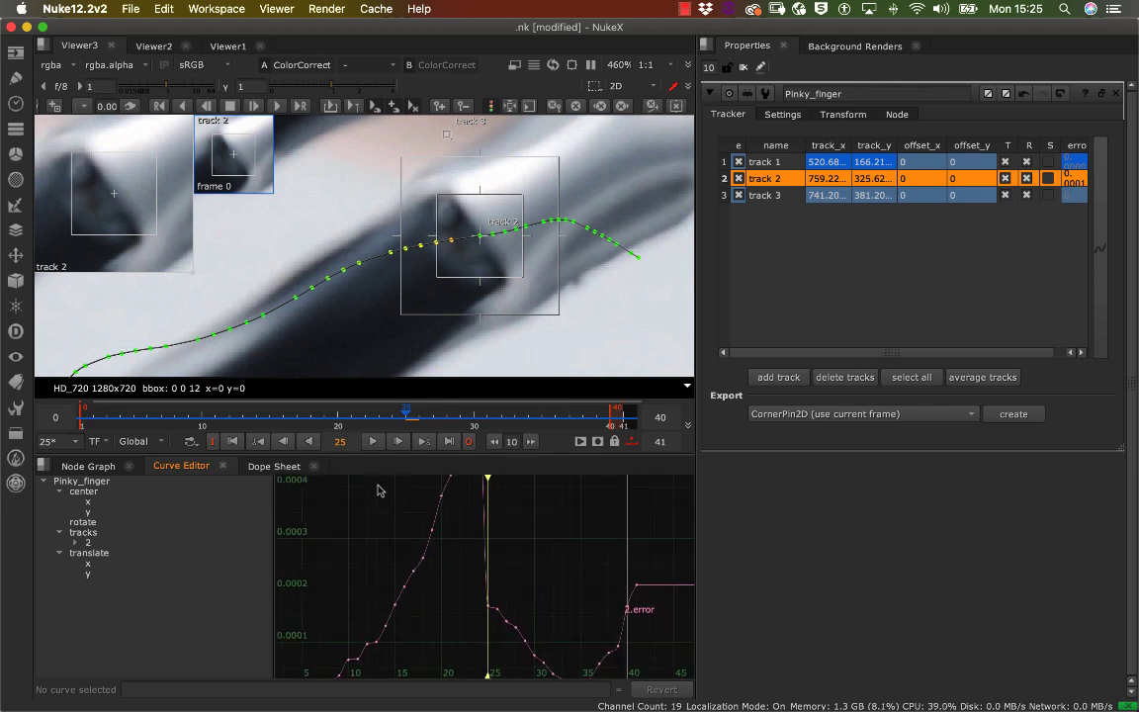
pyautogui.click(206, 106)
pyautogui.click(206, 105)
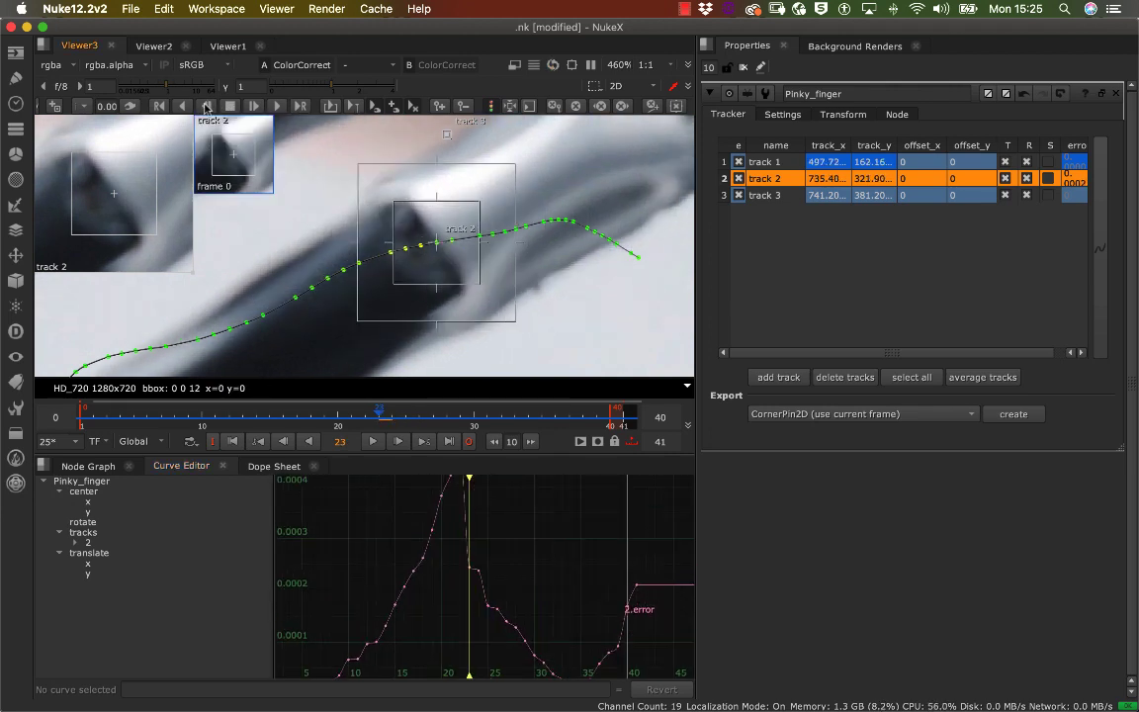
pyautogui.click(206, 106)
pyautogui.click(206, 106)
pyautogui.click(206, 106)
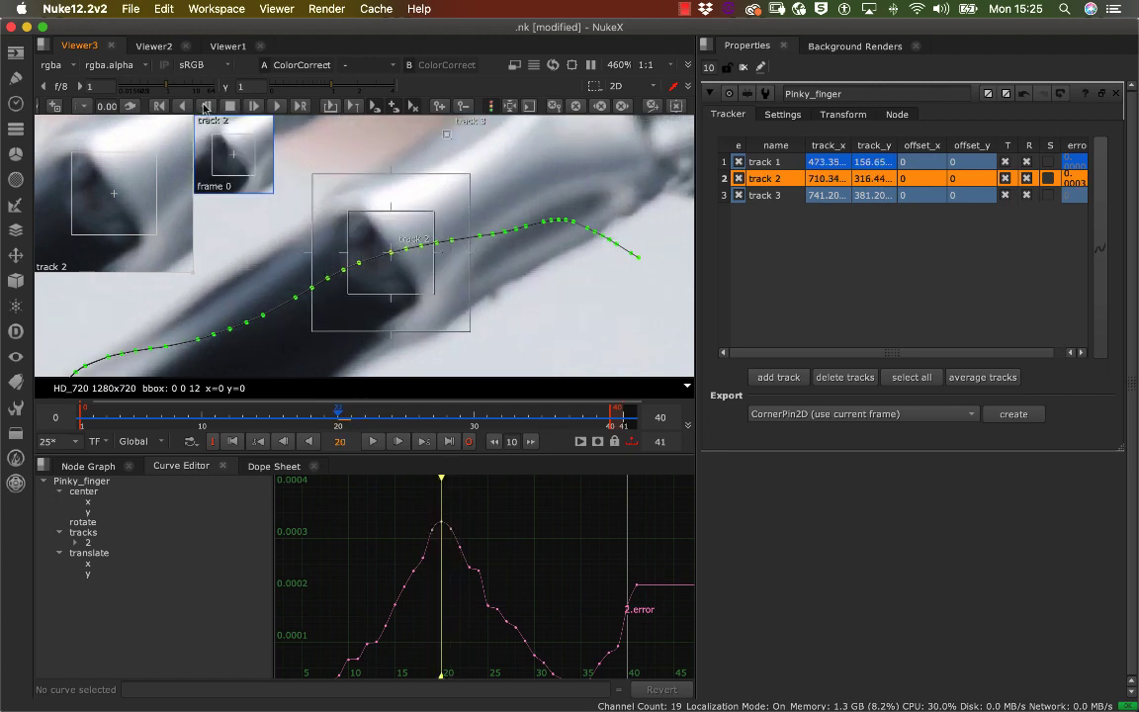
pyautogui.click(206, 105)
pyautogui.click(205, 106)
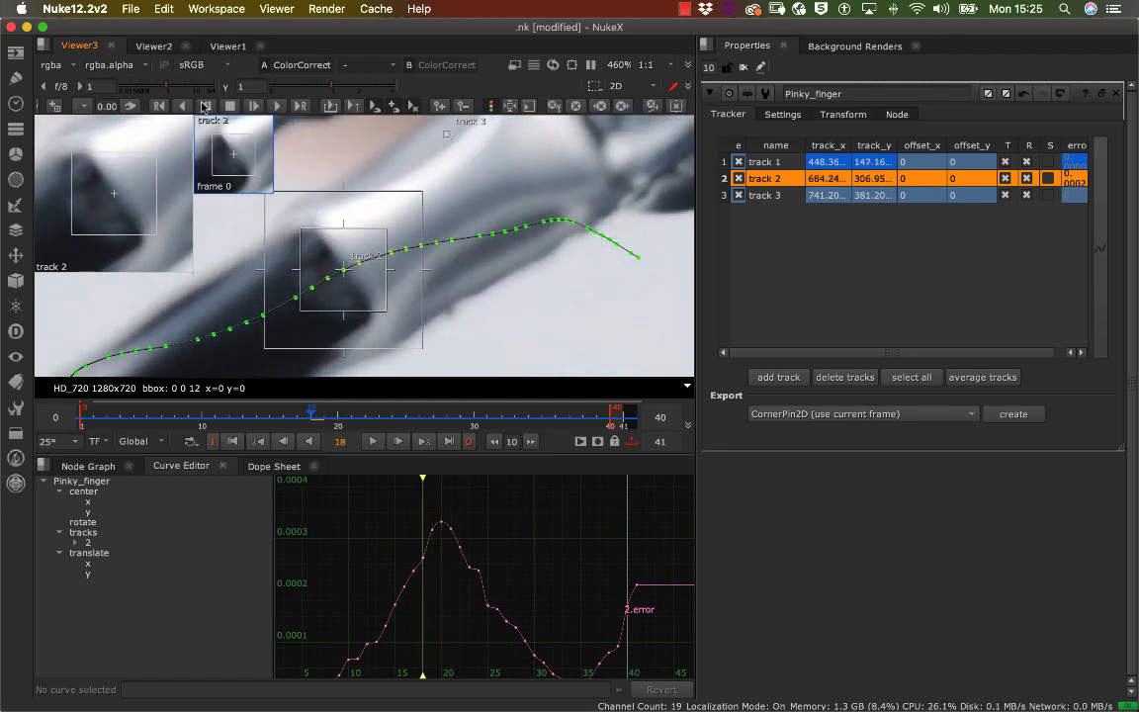
pyautogui.scroll(-8, 415, 267)
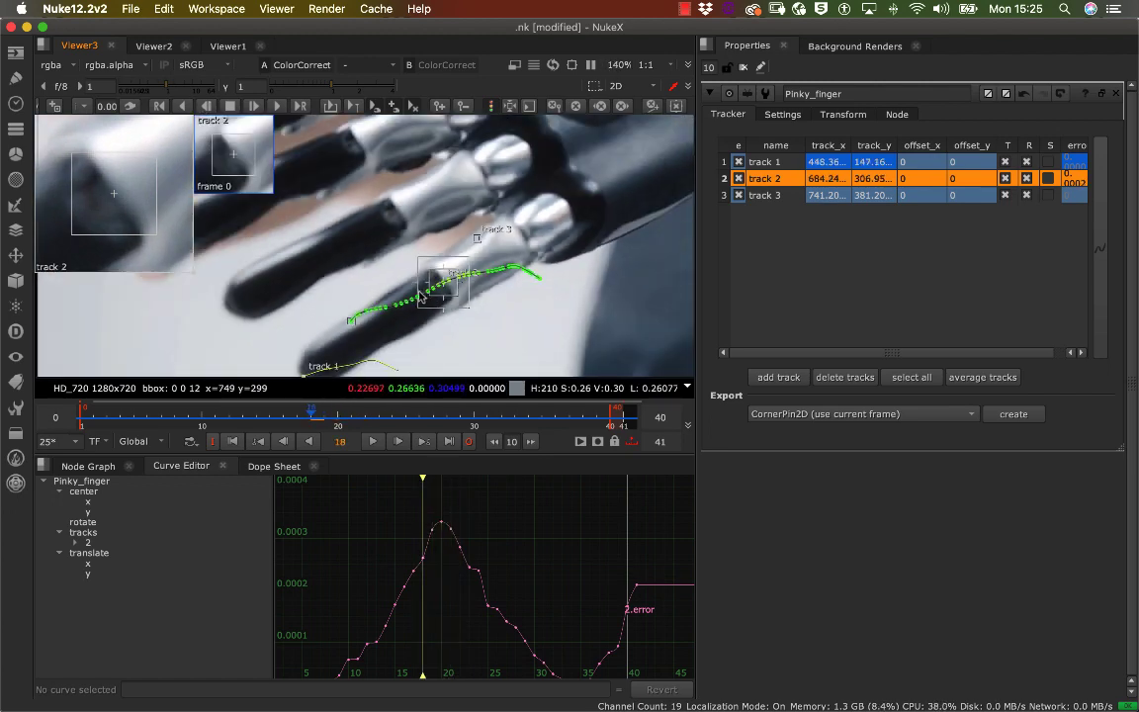
pyautogui.scroll(-2, 414, 293)
pyautogui.moveTo(469, 281); pyautogui.dragTo(375, 278, button='middle')
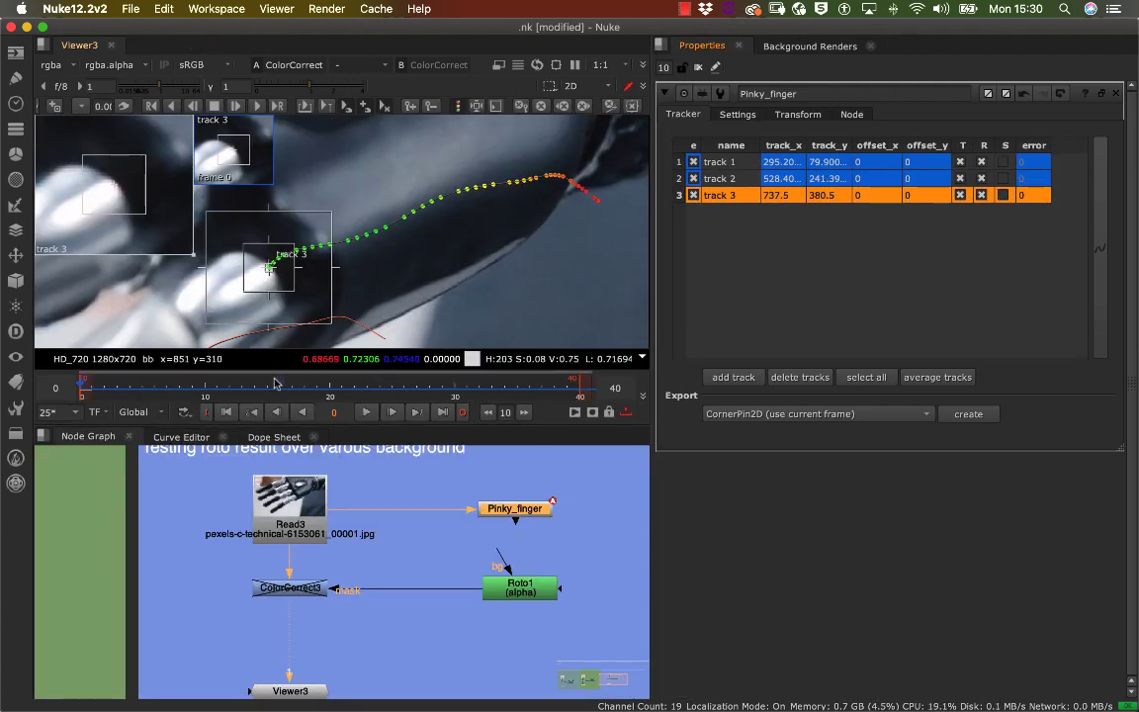
# Go to frame 41, isolate track 3's error curve in the Curve Editor, and frame the whole curve
pyautogui.moveTo(275, 382); pyautogui.dragTo(587, 397)
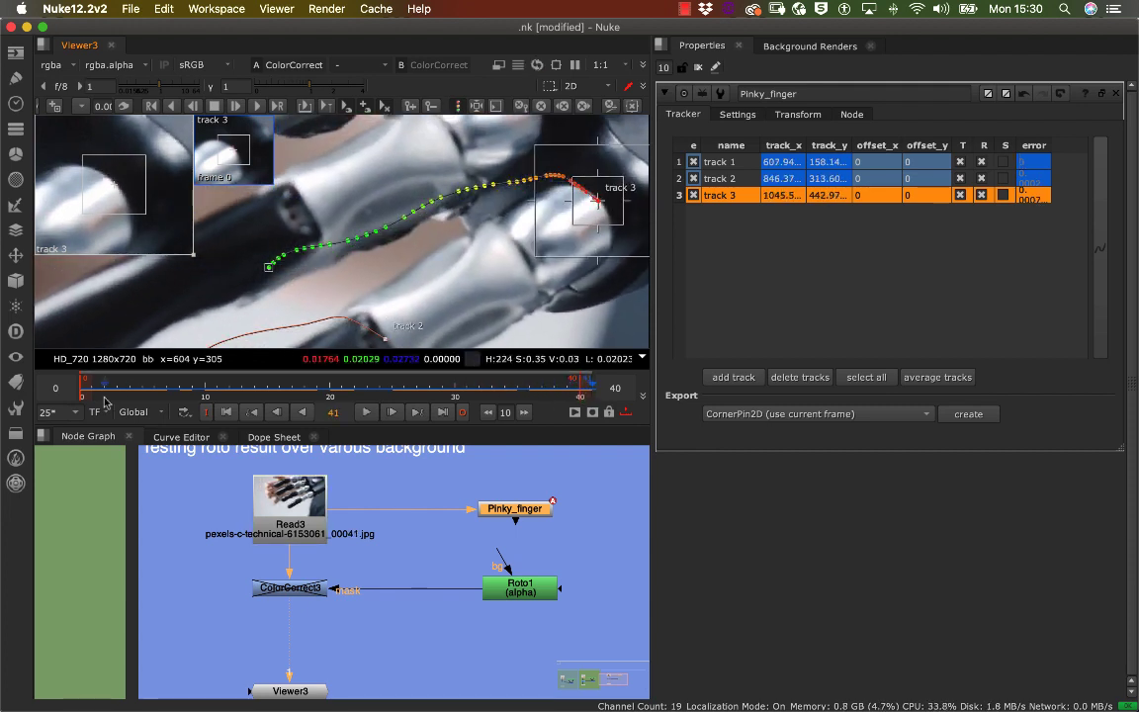
pyautogui.click(181, 437)
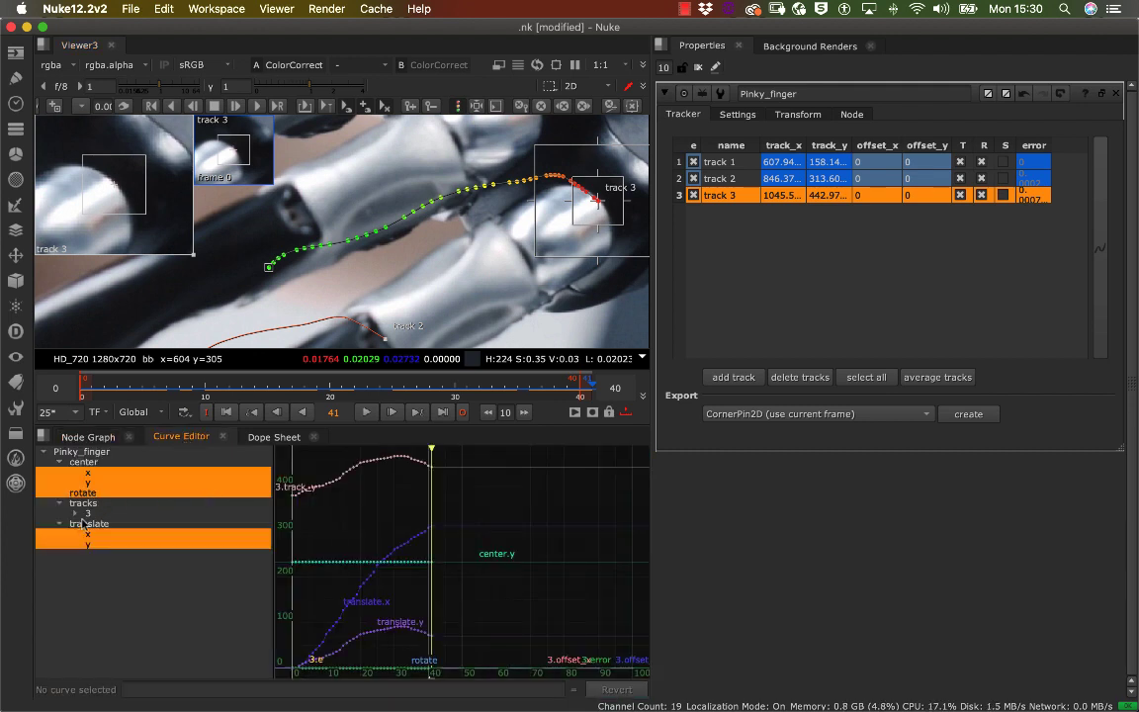
pyautogui.click(88, 513)
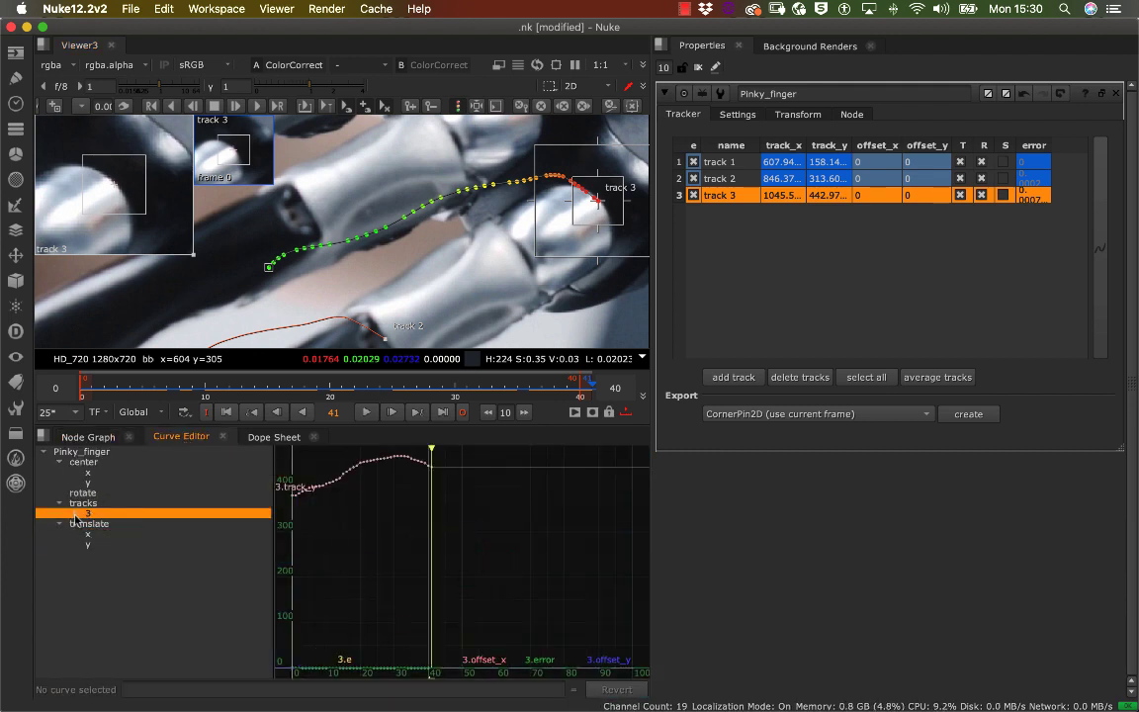
pyautogui.click(75, 513)
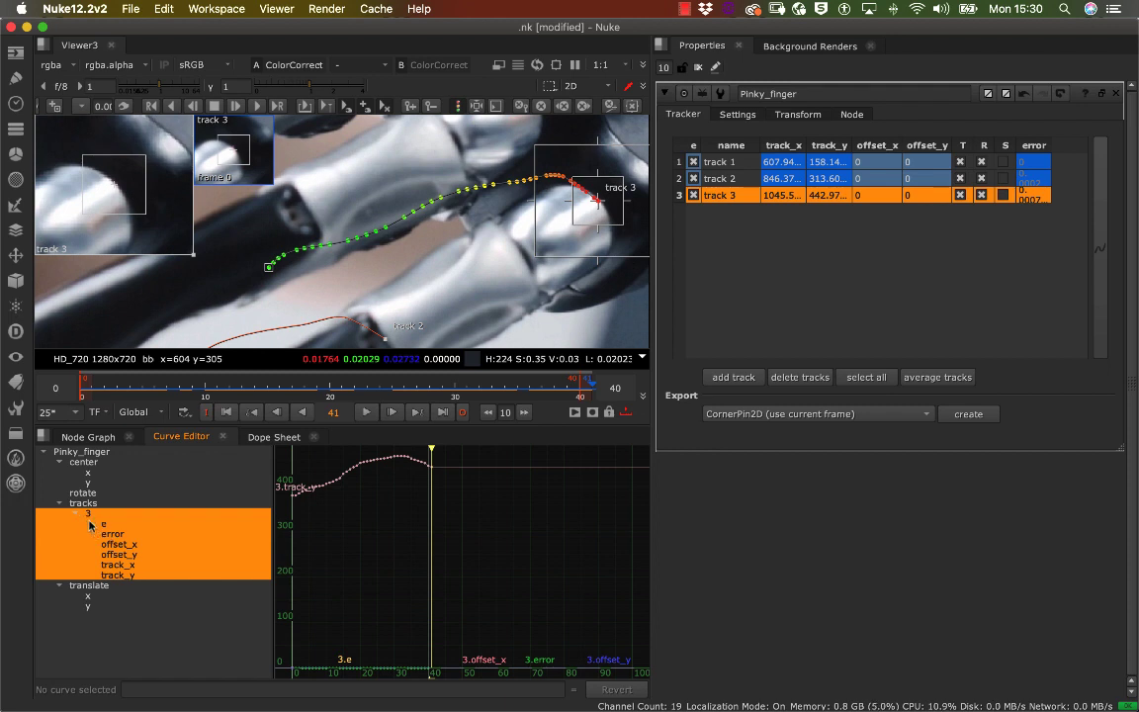
pyautogui.click(112, 534)
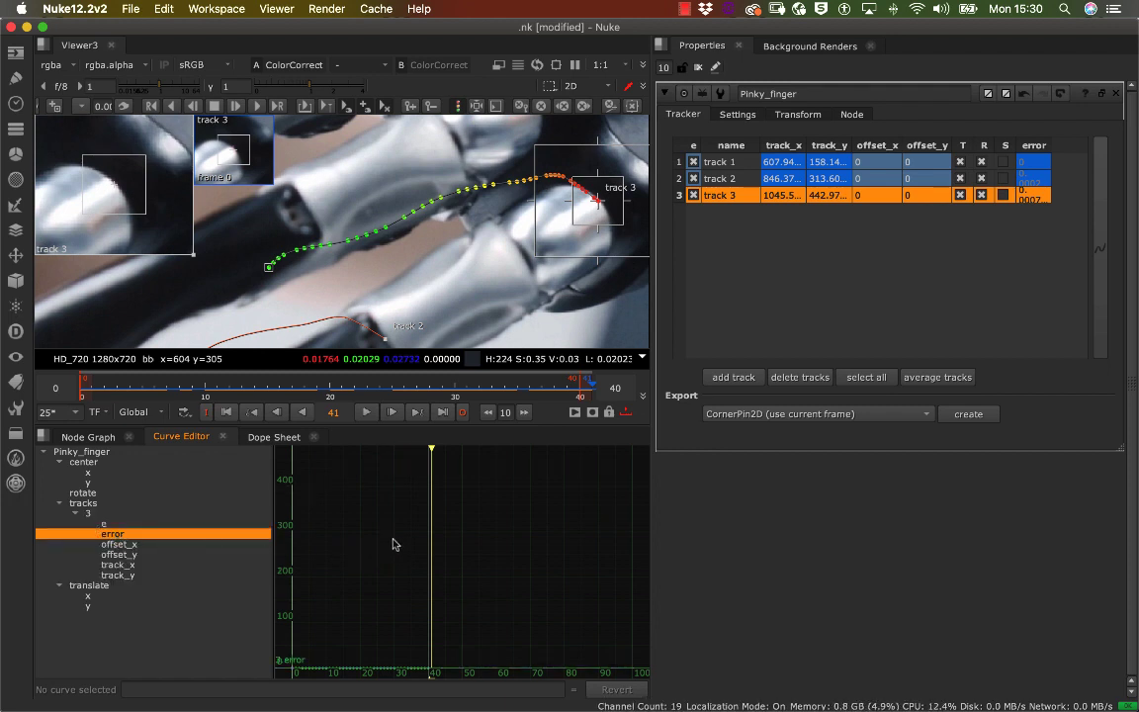
pyautogui.rightClick(364, 527)
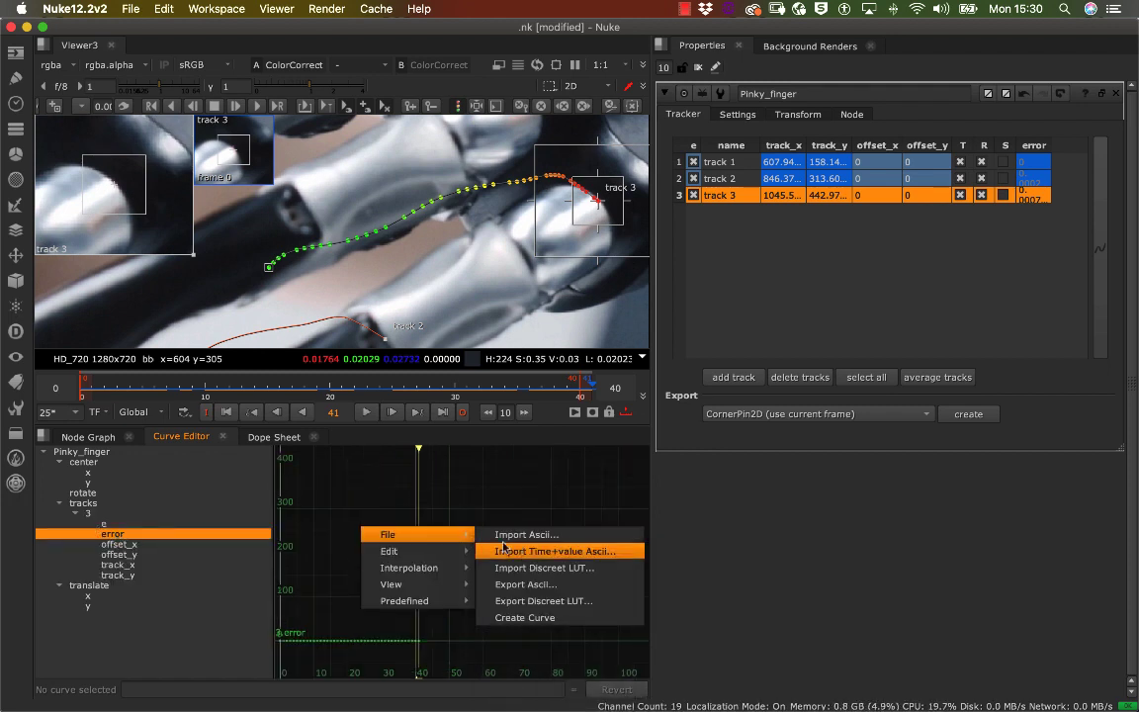
pyautogui.moveTo(446, 580)
pyautogui.click(519, 585)
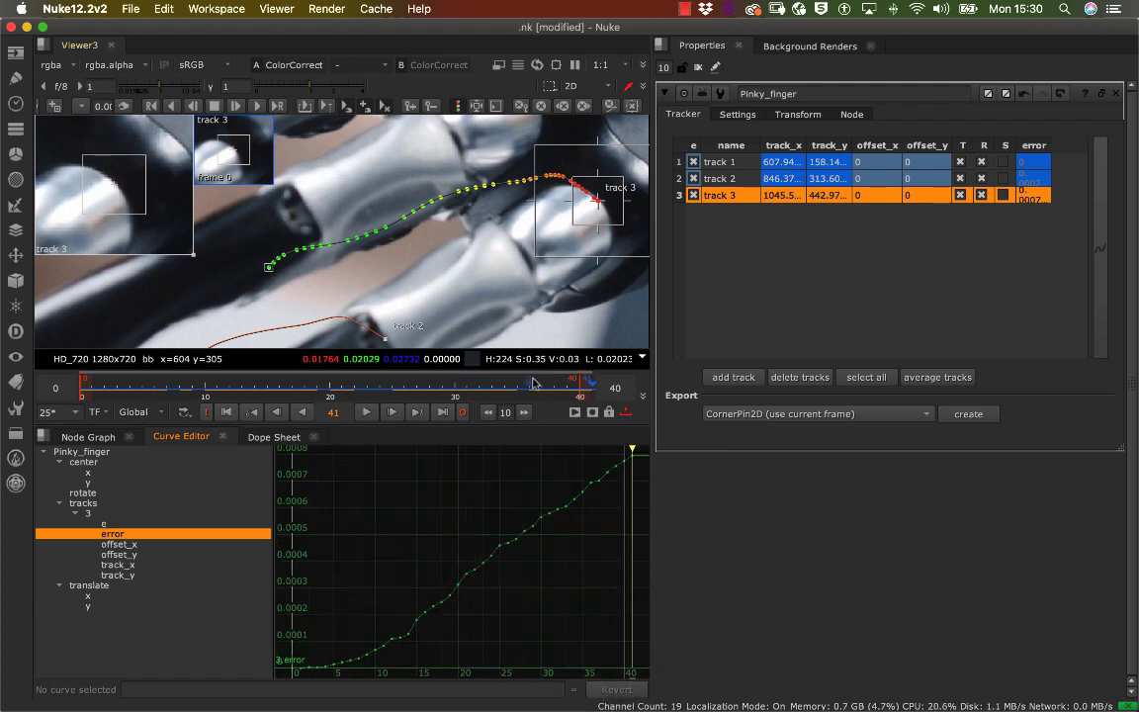
# From frame 41, track track 3 one frame backward to frame 40, then one frame forward to refresh frame 41
pyautogui.click(454, 377)
pyautogui.moveTo(454, 377); pyautogui.dragTo(588, 401)
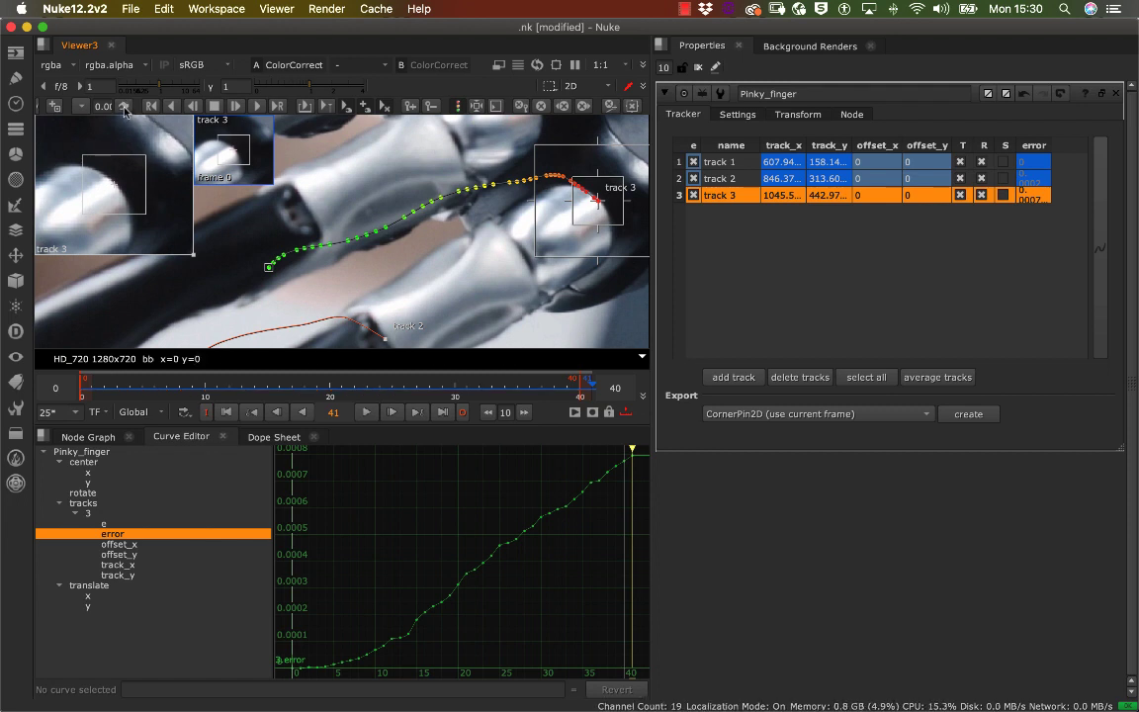
pyautogui.click(194, 106)
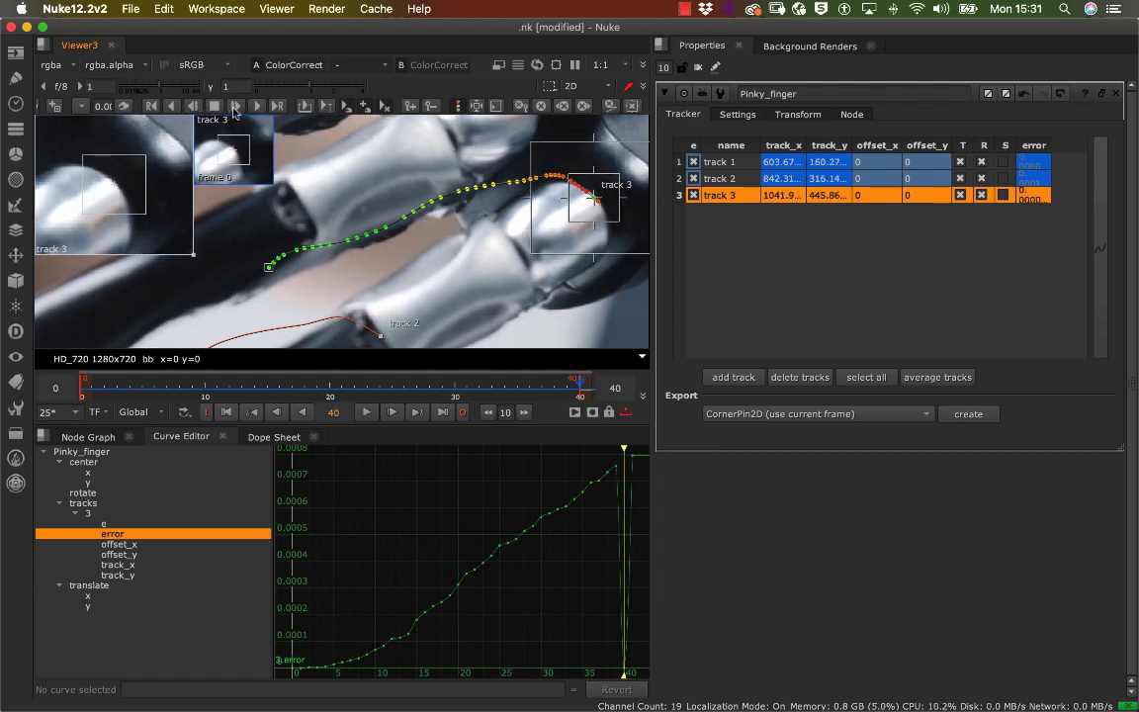
pyautogui.click(236, 107)
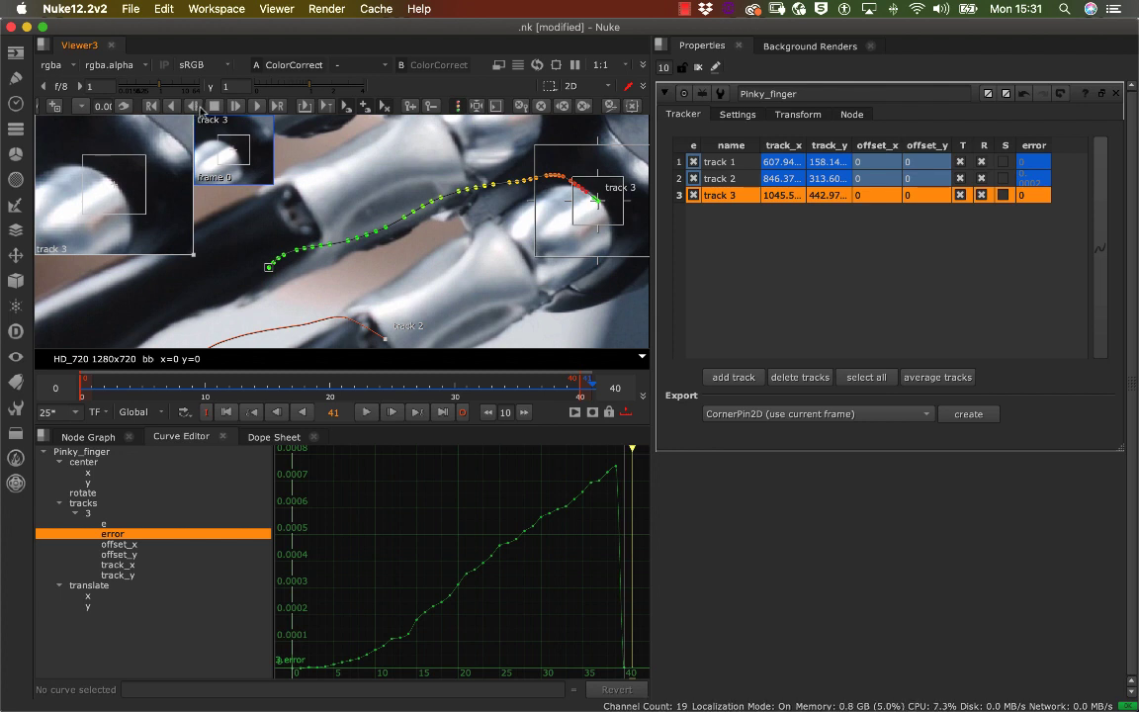
# Re-track track 3 at the pinky's knuckle backward frame by frame from frame 41 to frame 18
pyautogui.click(194, 106)
pyautogui.click(194, 106)
pyautogui.click(194, 106)
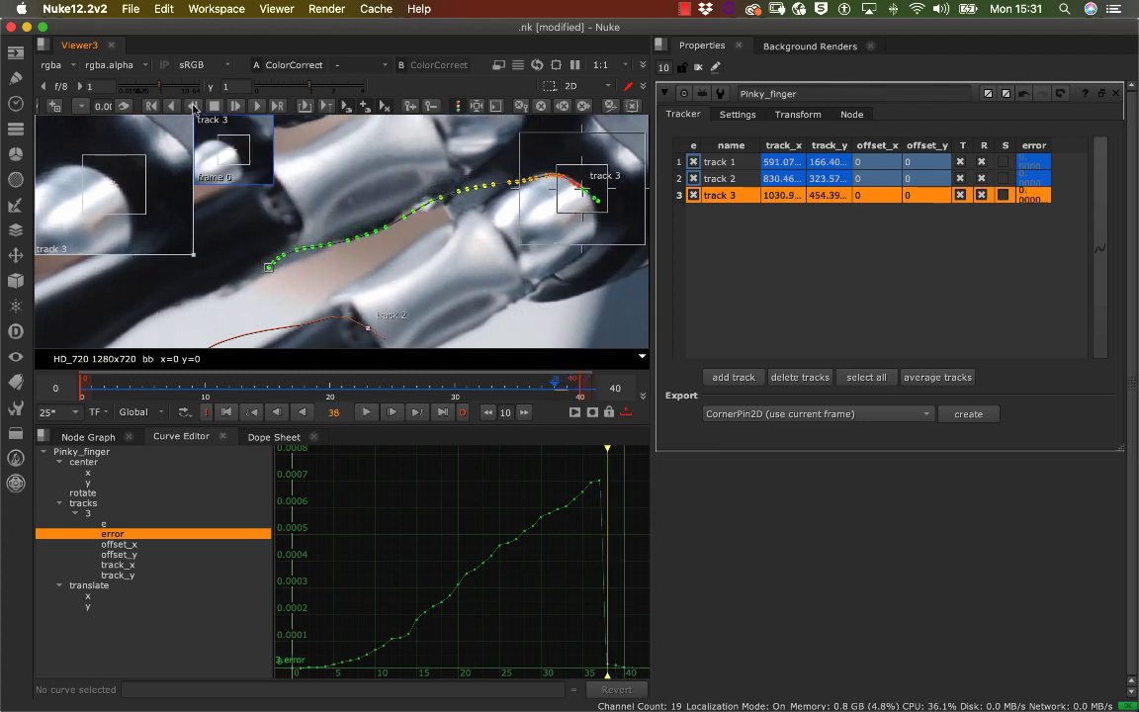
pyautogui.click(194, 105)
pyautogui.click(193, 106)
pyautogui.click(190, 106)
pyautogui.click(190, 106)
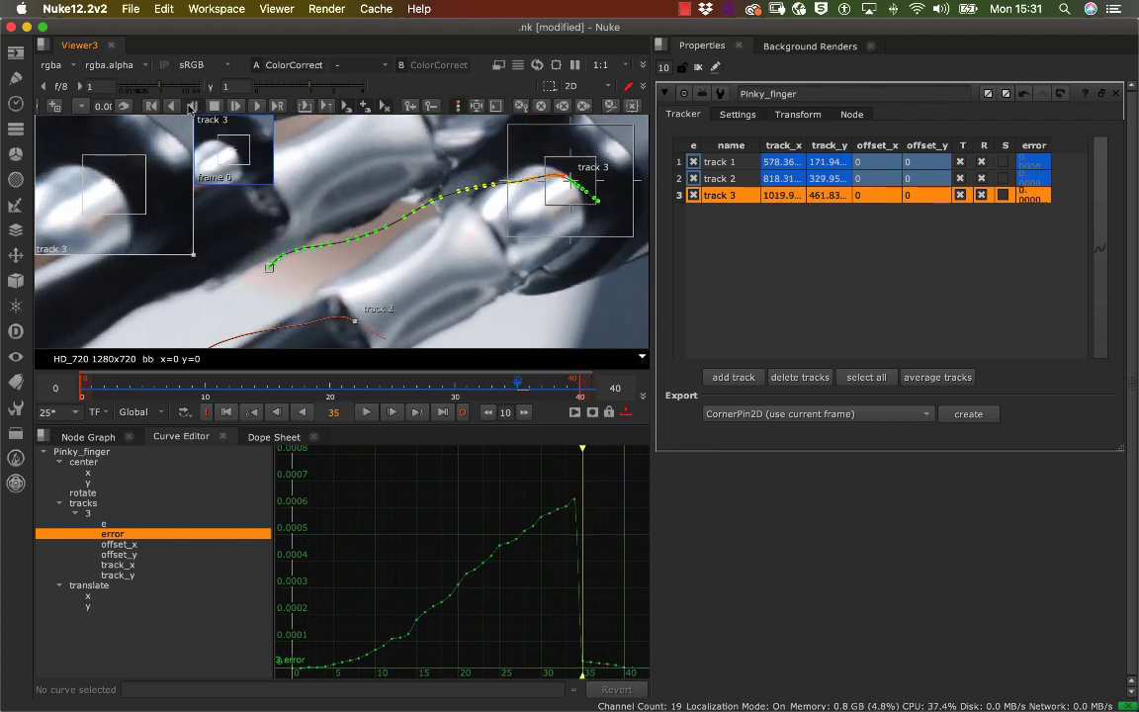
pyautogui.click(189, 106)
pyautogui.click(191, 107)
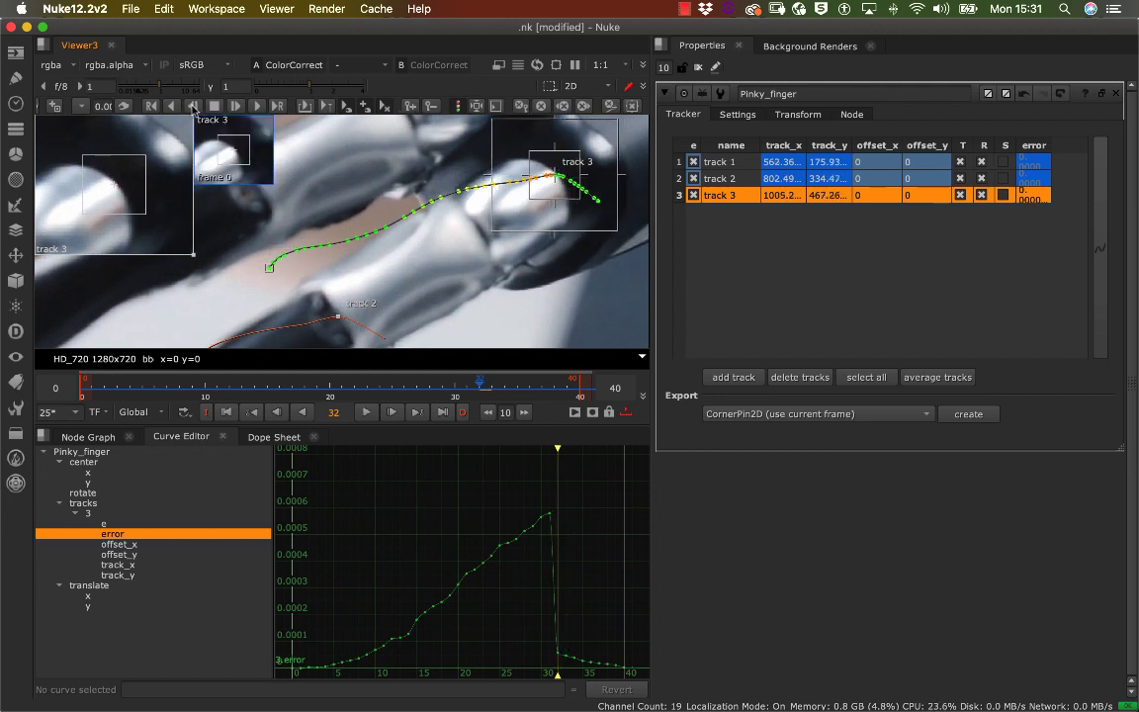
pyautogui.click(193, 109)
pyautogui.click(193, 107)
pyautogui.click(193, 107)
pyautogui.click(192, 107)
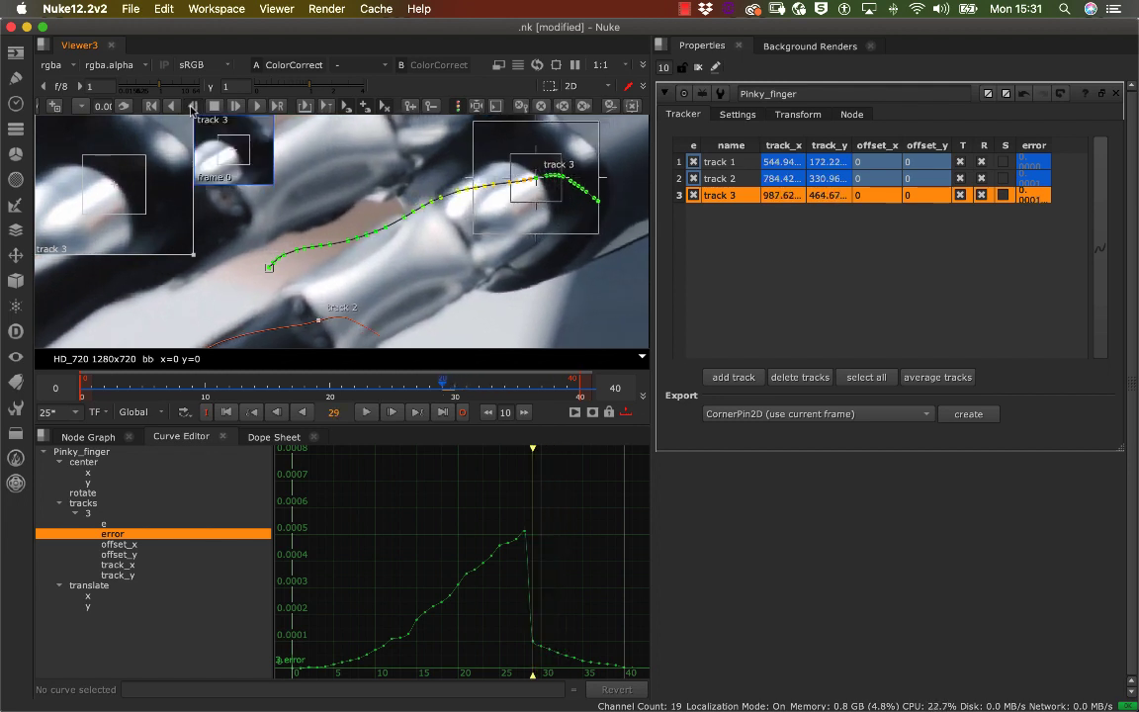
pyautogui.click(193, 107)
pyautogui.click(193, 107)
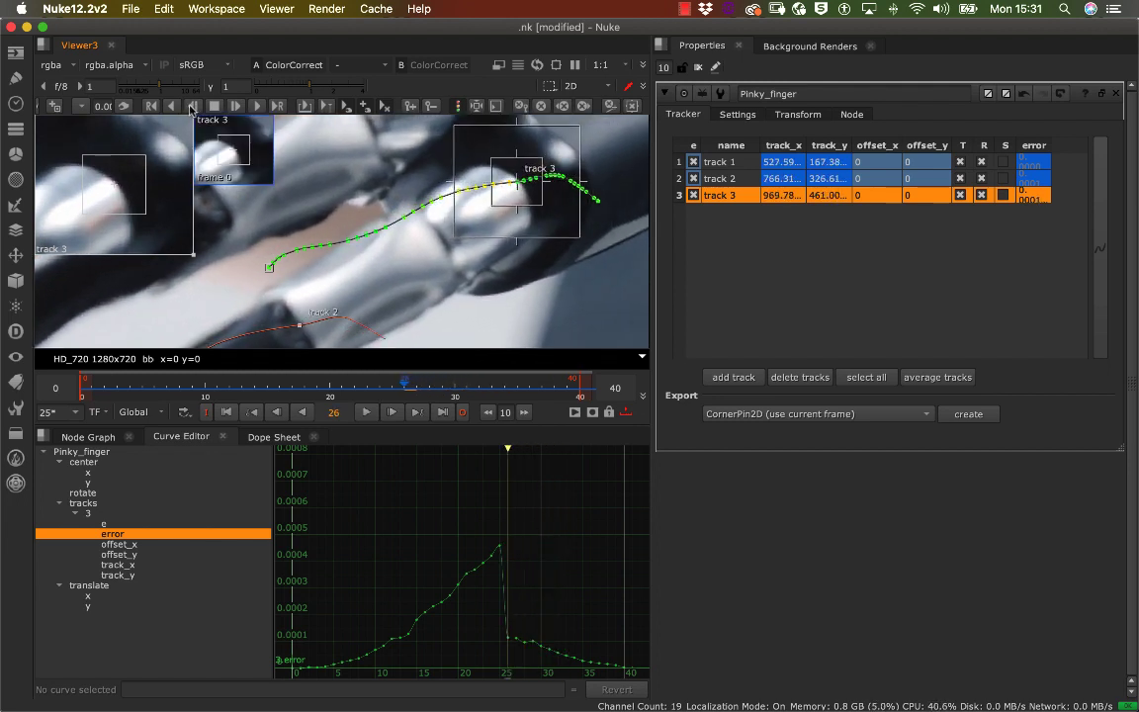
pyautogui.click(193, 107)
pyautogui.click(193, 106)
pyautogui.click(193, 107)
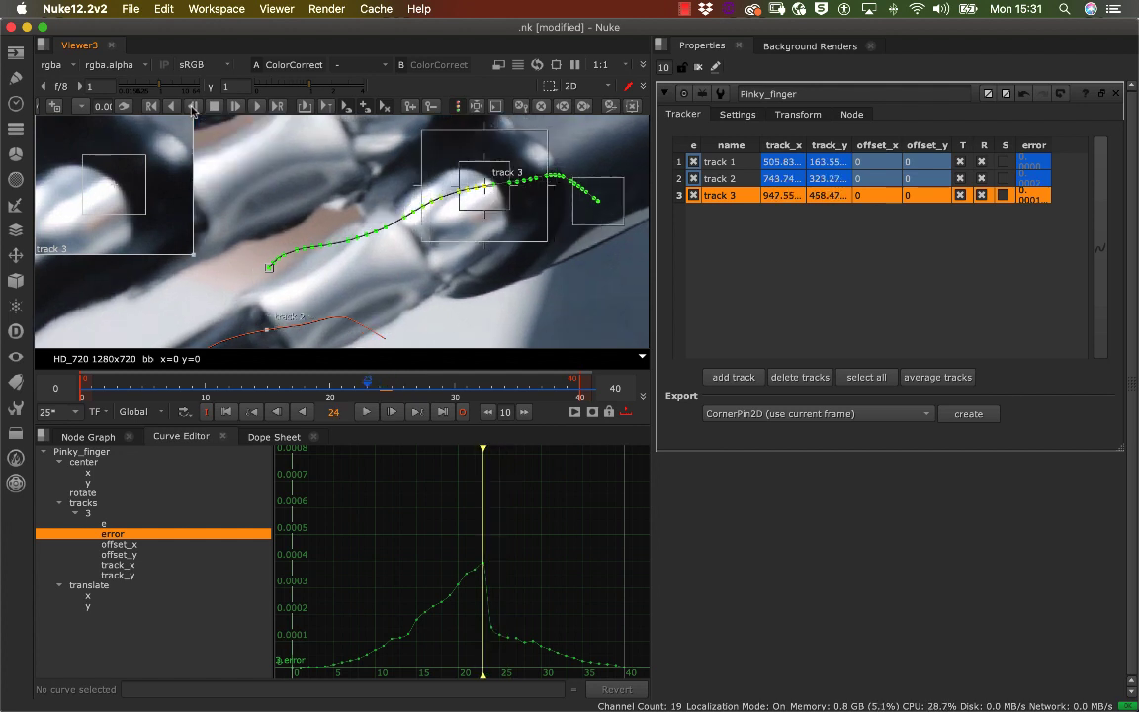
pyautogui.click(193, 106)
pyautogui.click(193, 107)
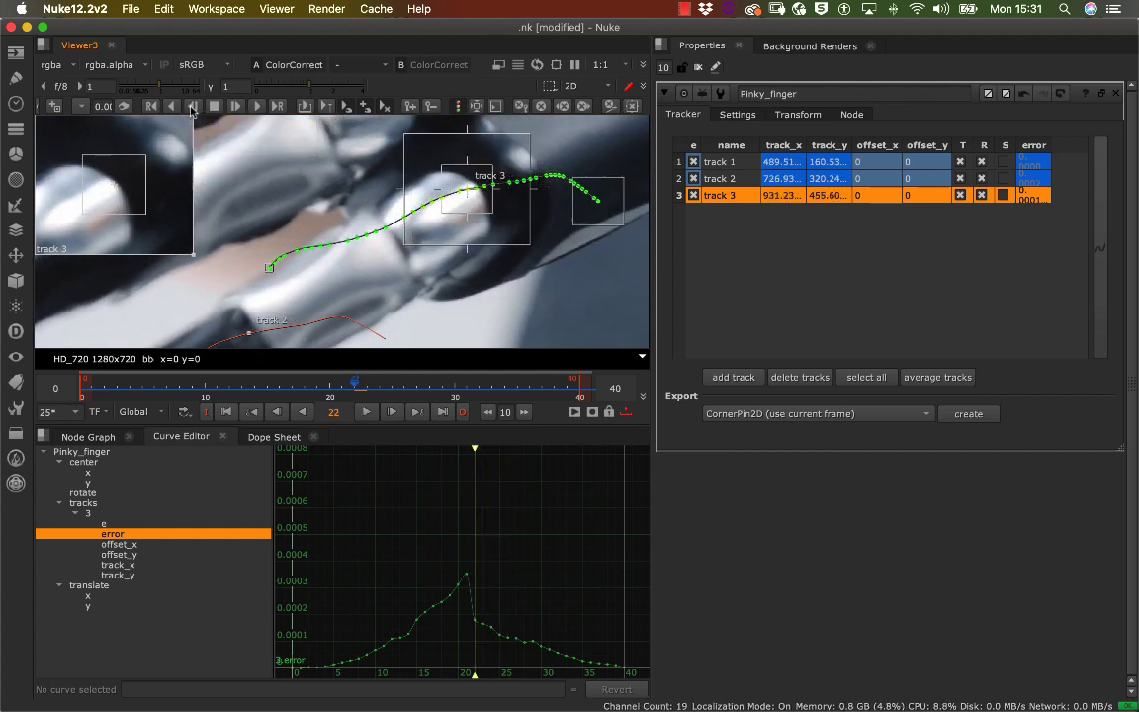
pyautogui.click(193, 107)
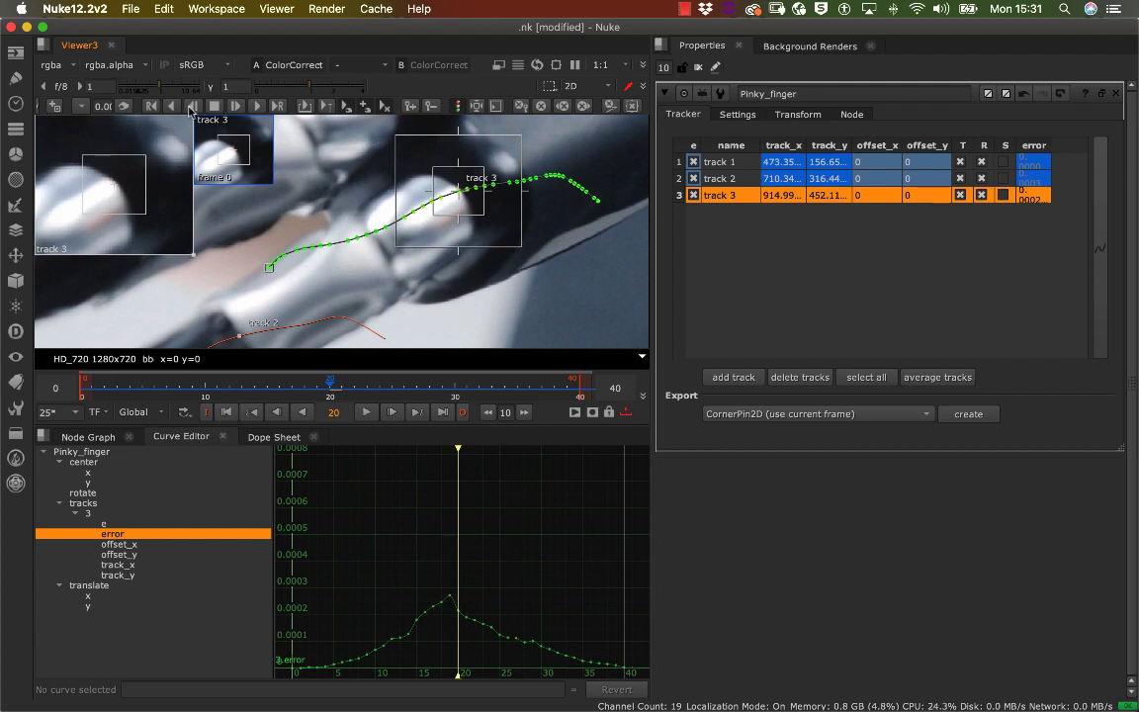
pyautogui.click(193, 107)
pyautogui.click(193, 107)
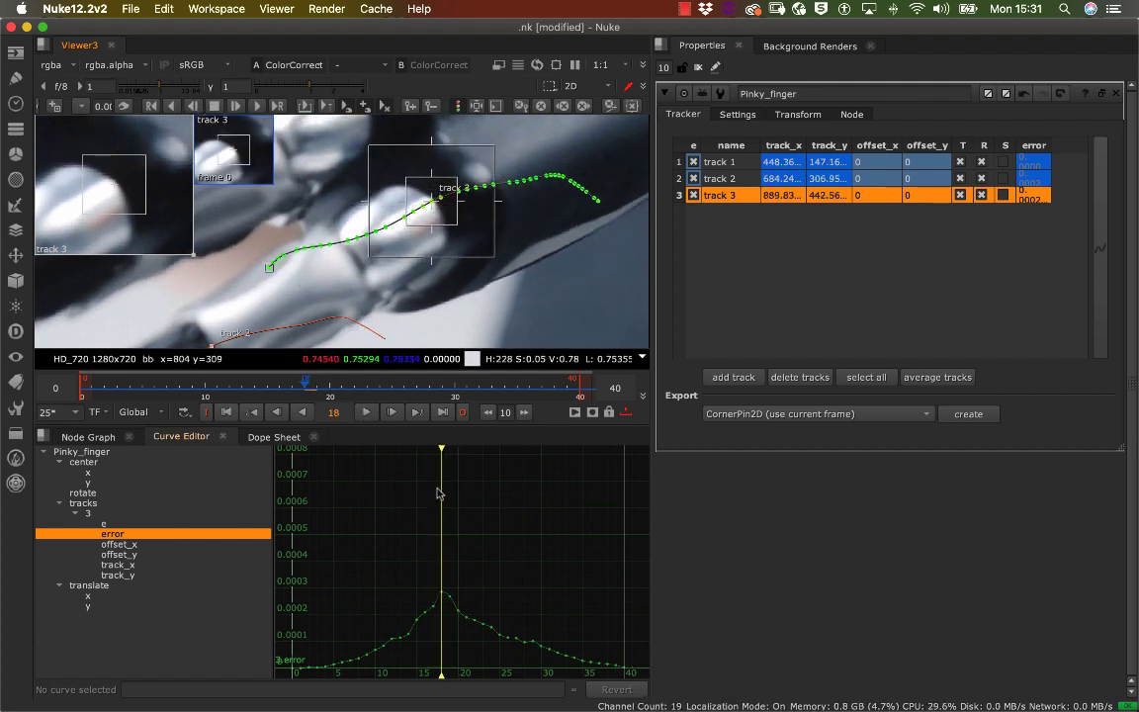
pyautogui.moveTo(440, 452); pyautogui.dragTo(422, 483)
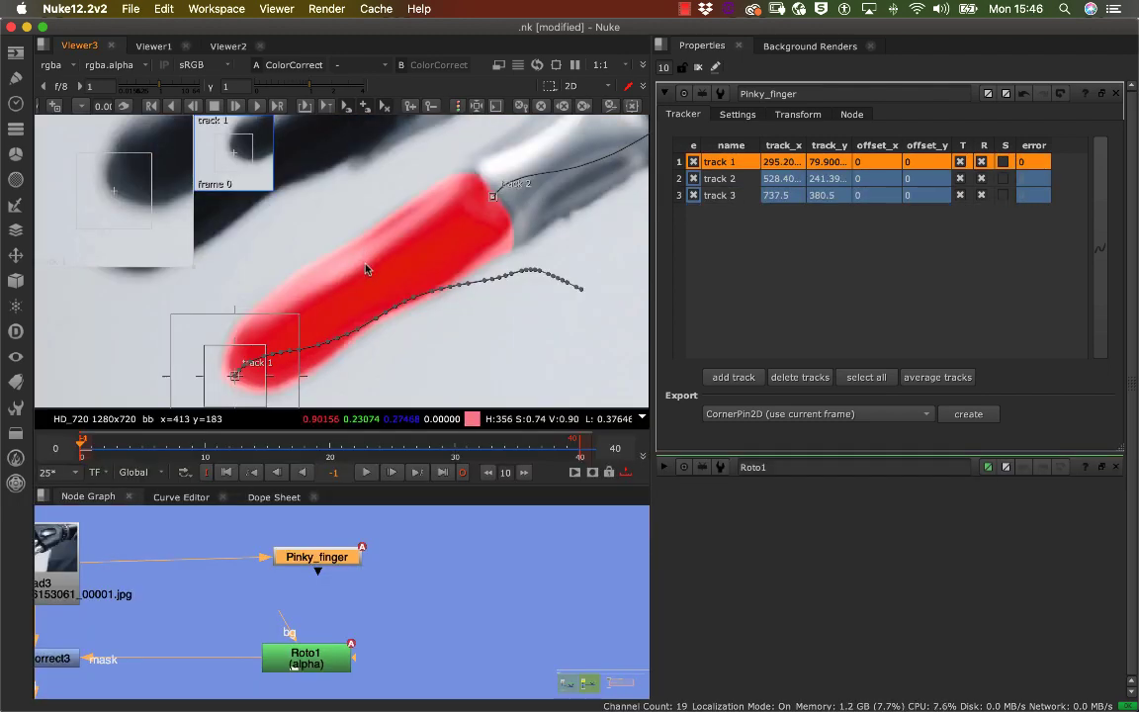
# Go to frame 0 and inspect track 1 and its motion path at the pinky fingertip
pyautogui.scroll(-5, 366, 269)
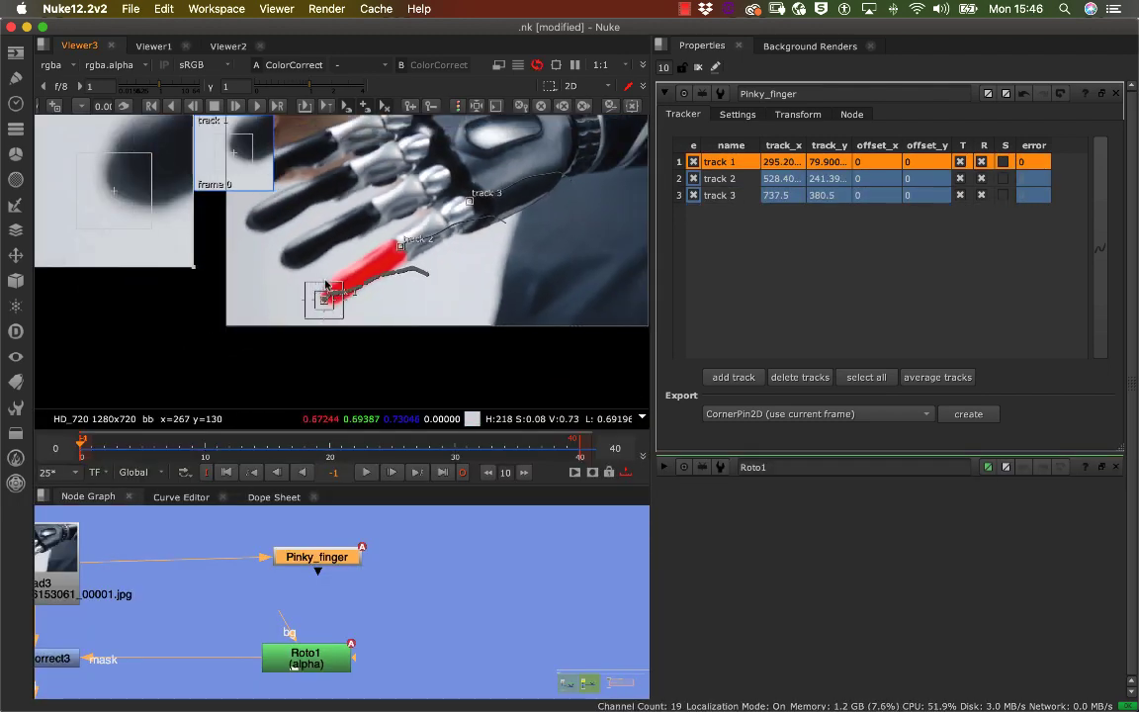
pyautogui.scroll(3, 367, 260)
pyautogui.moveTo(180, 447); pyautogui.dragTo(75, 447)
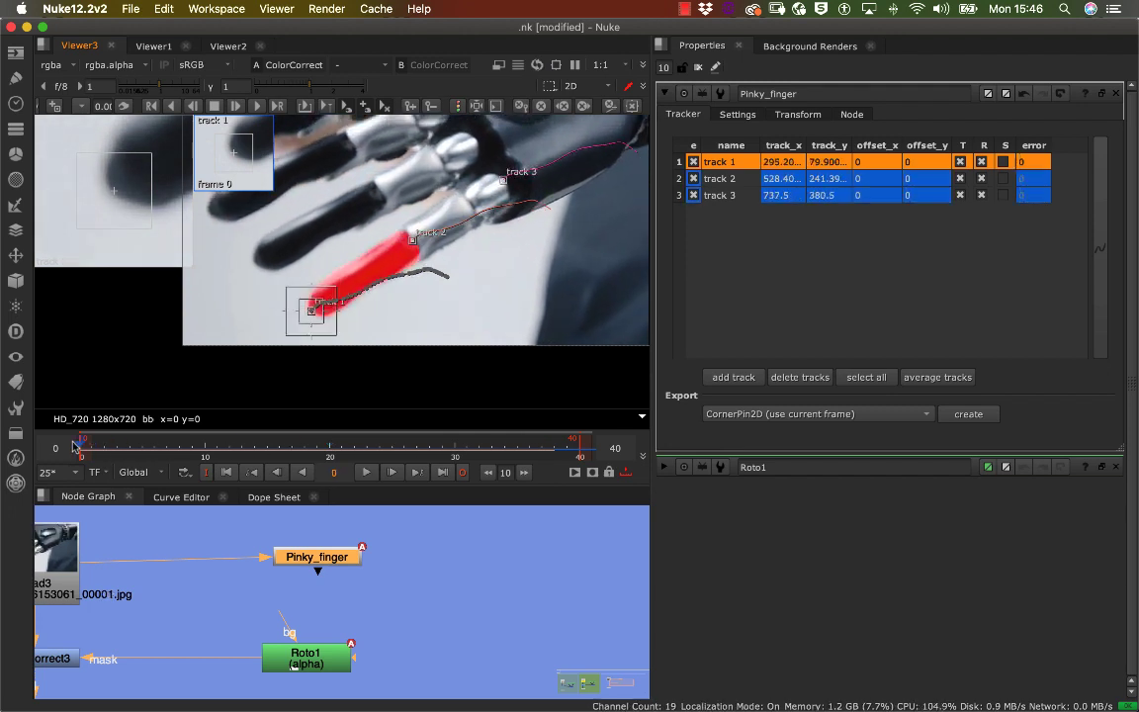
pyautogui.scroll(4, 336, 318)
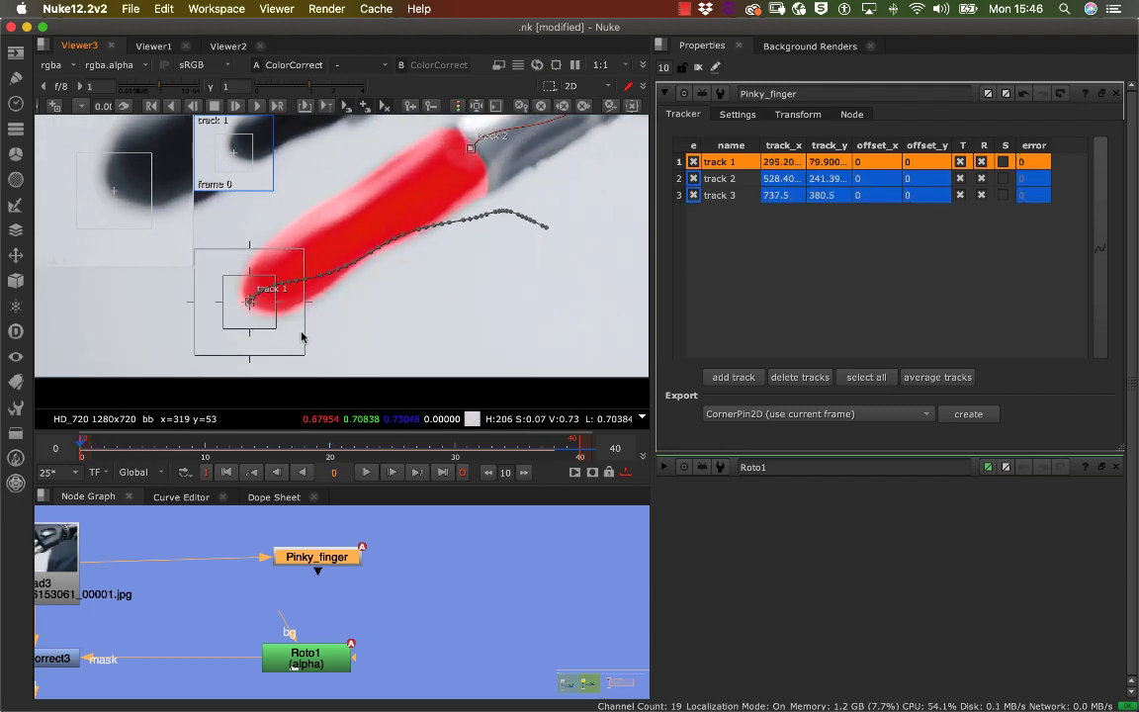
pyautogui.click(268, 318)
pyautogui.click(248, 302)
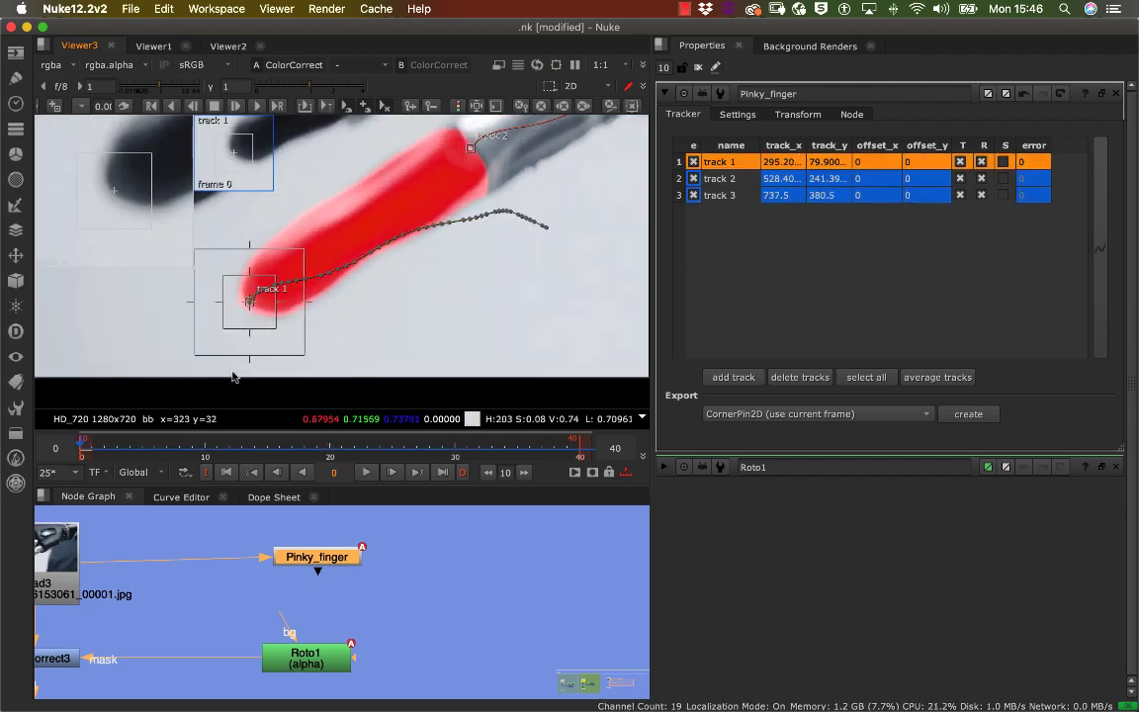
pyautogui.moveTo(156, 443); pyautogui.dragTo(84, 445)
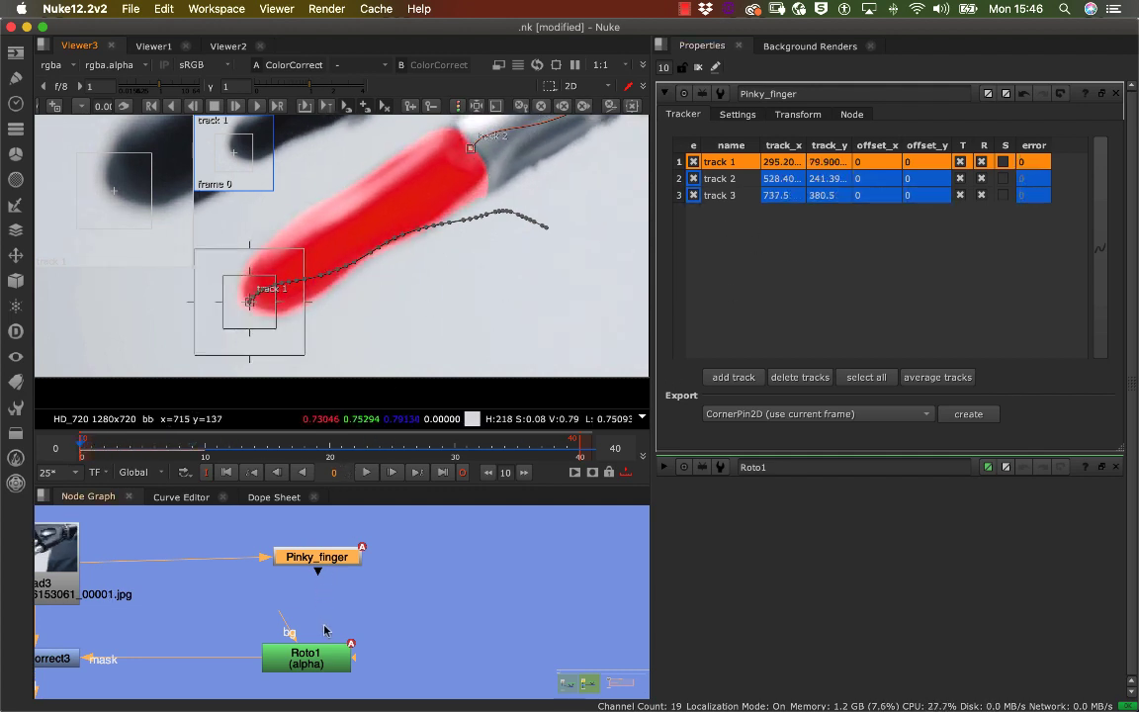
# Compare the transform values of Roto1's Tip_Finger shape with those of the Pinky_finger tracker
pyautogui.doubleClick(313, 661)
pyautogui.click(746, 362)
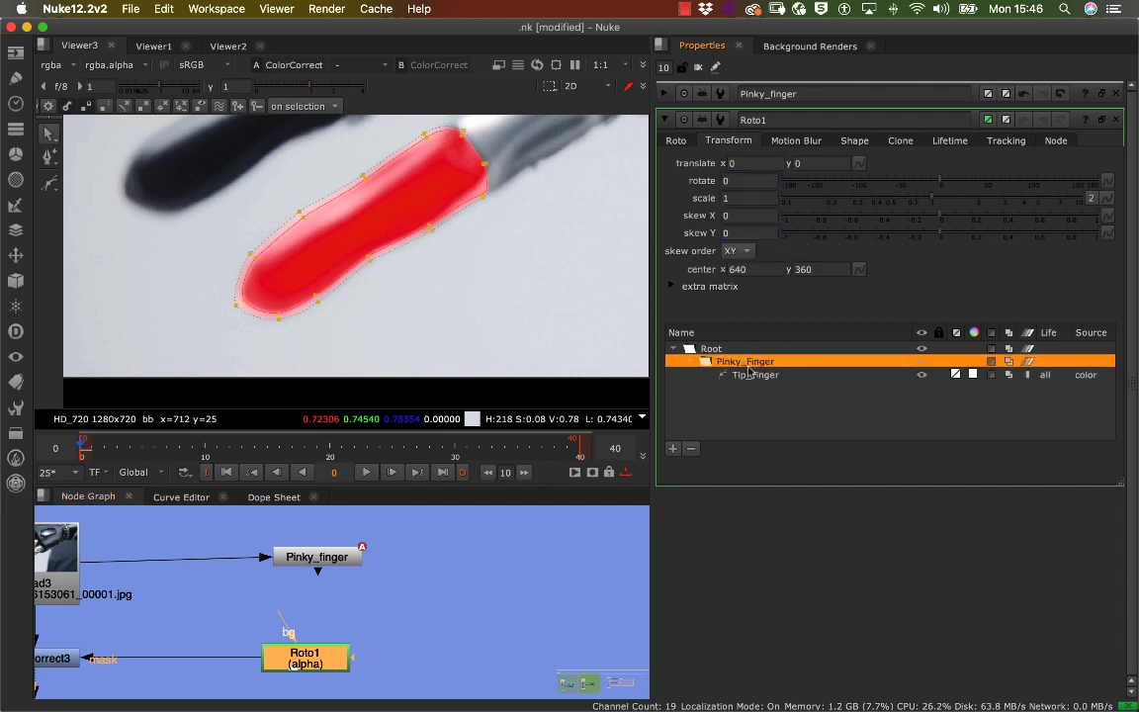
pyautogui.click(744, 377)
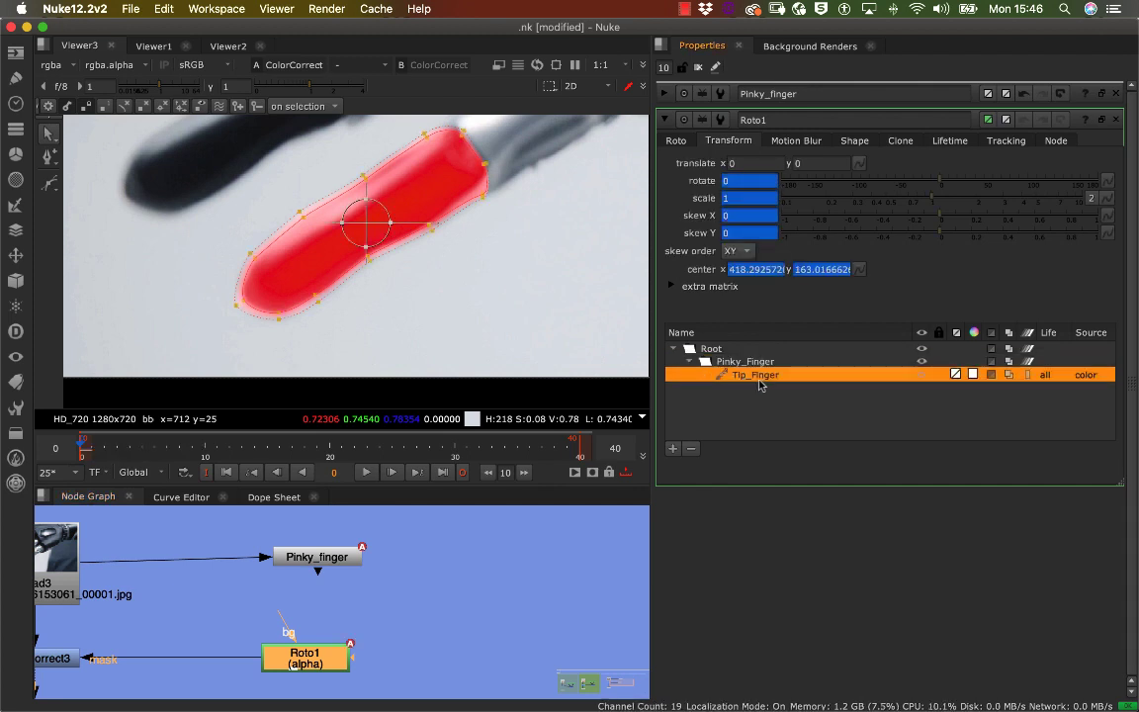
pyautogui.moveTo(418, 265); pyautogui.dragTo(427, 268, button='middle')
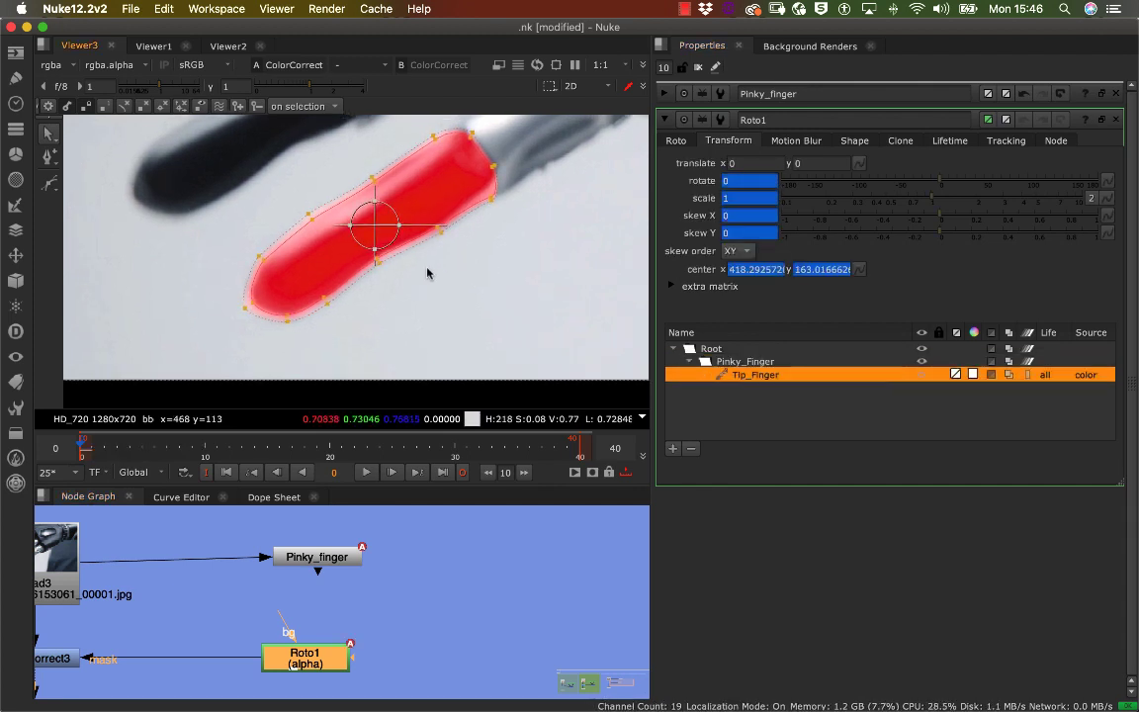
pyautogui.scroll(-5, 428, 273)
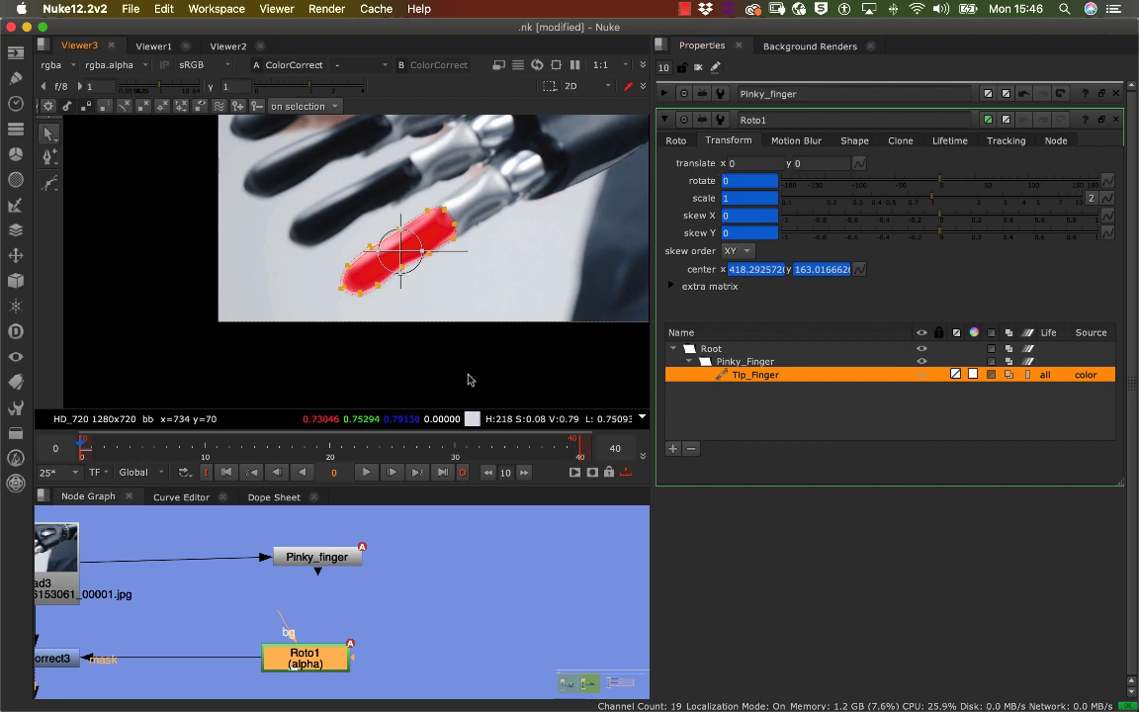
pyautogui.doubleClick(317, 556)
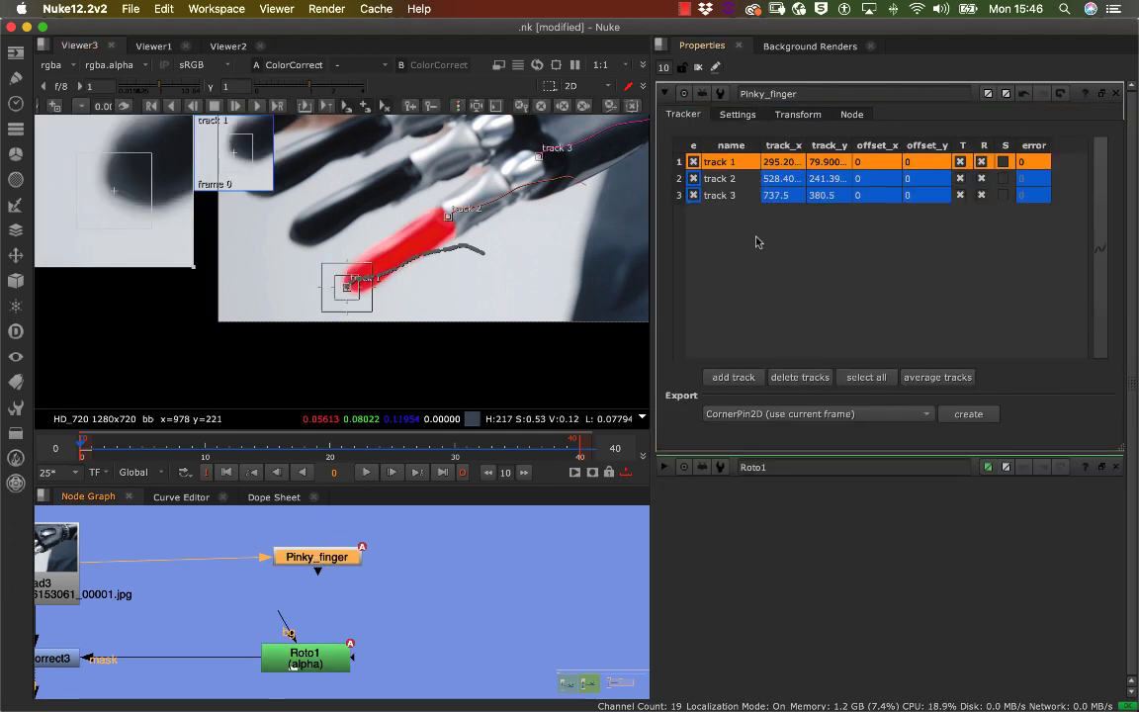
pyautogui.click(797, 115)
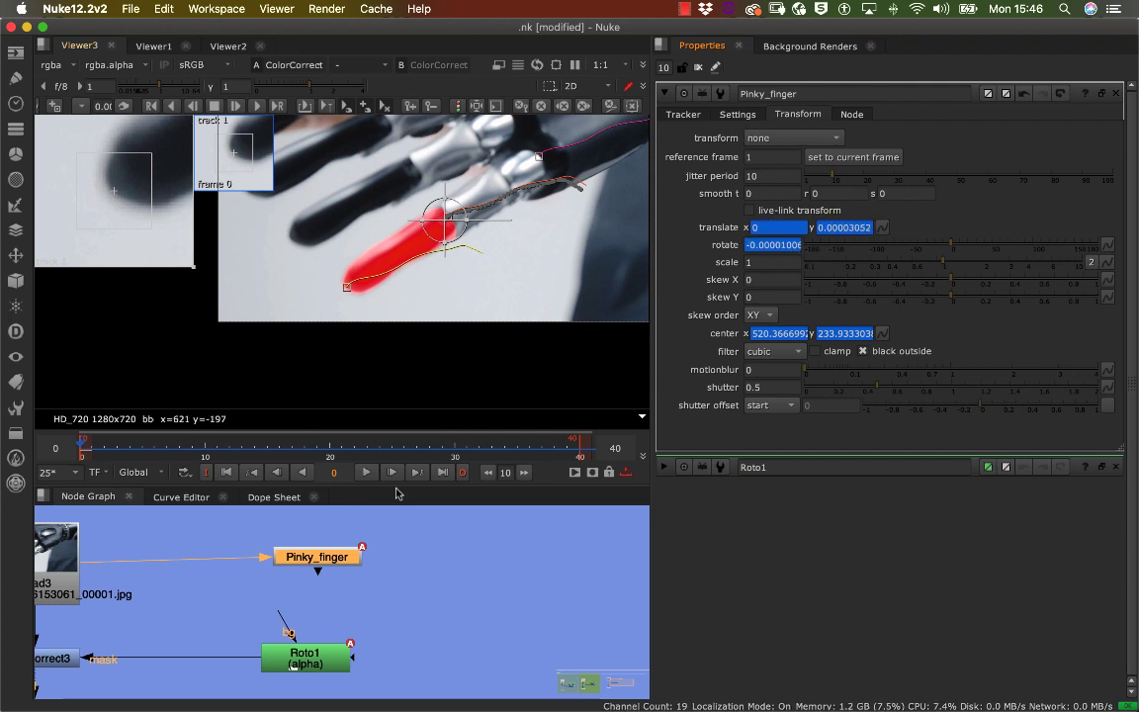
# At frame 0, link the translate of Roto1's Tip_Finger shape to the translate of the Pinky_finger tracker
pyautogui.doubleClick(305, 657)
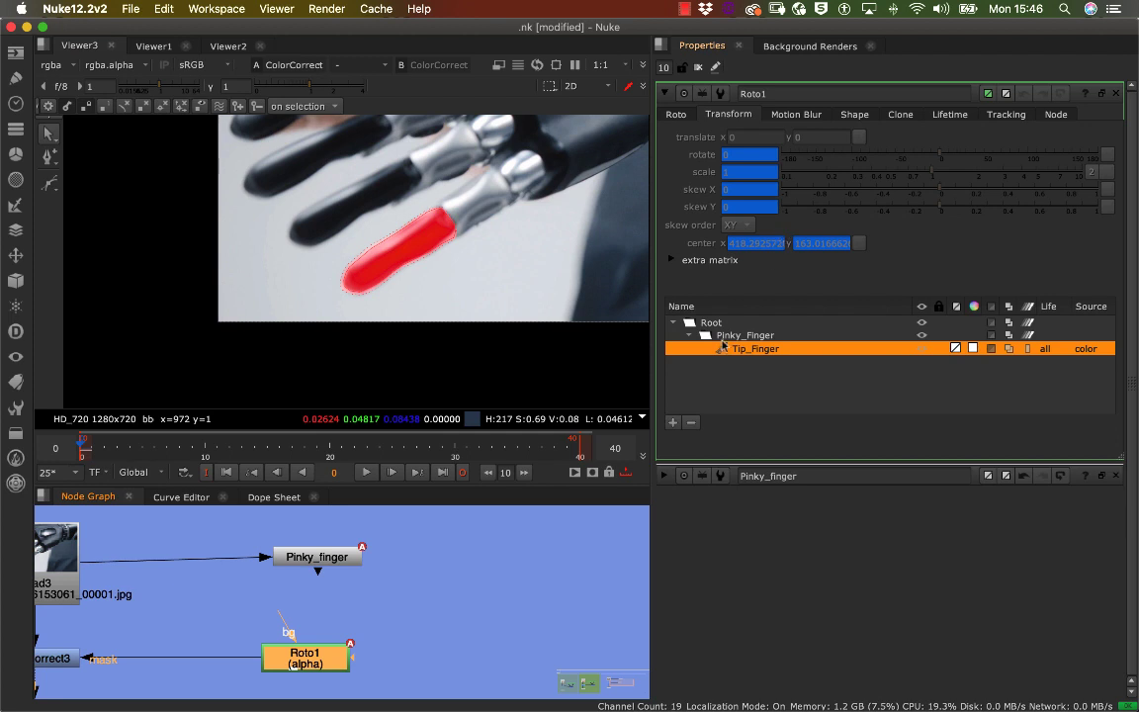
pyautogui.click(738, 337)
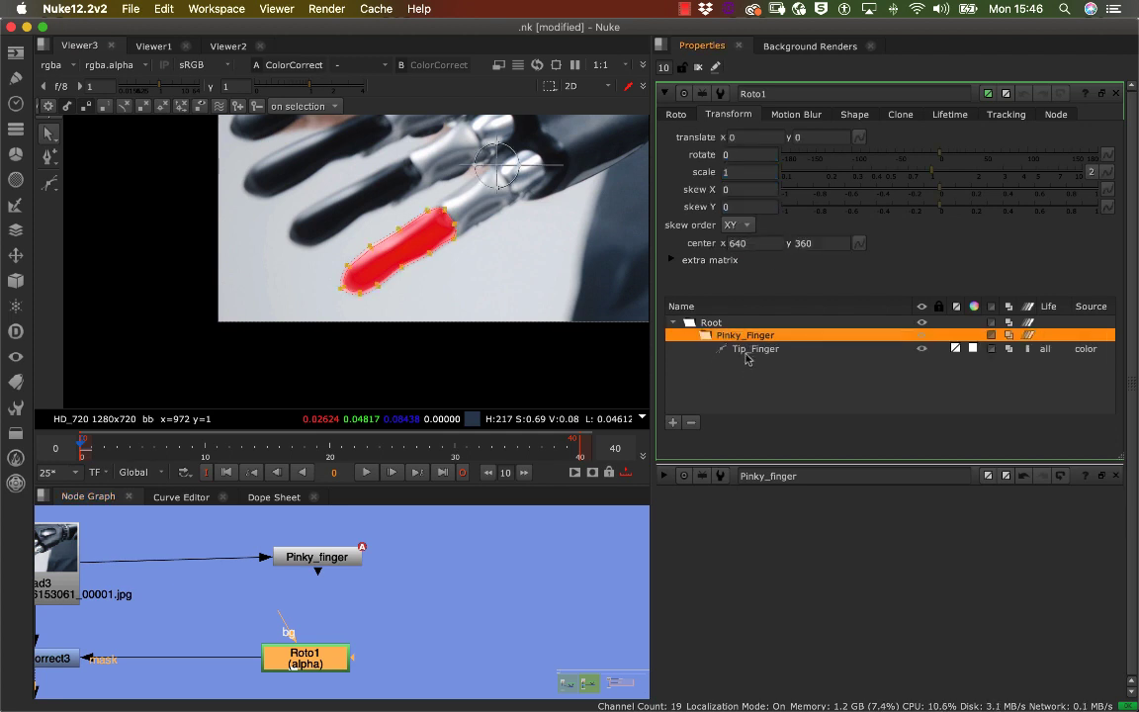
pyautogui.click(750, 350)
pyautogui.moveTo(193, 445); pyautogui.dragTo(77, 452)
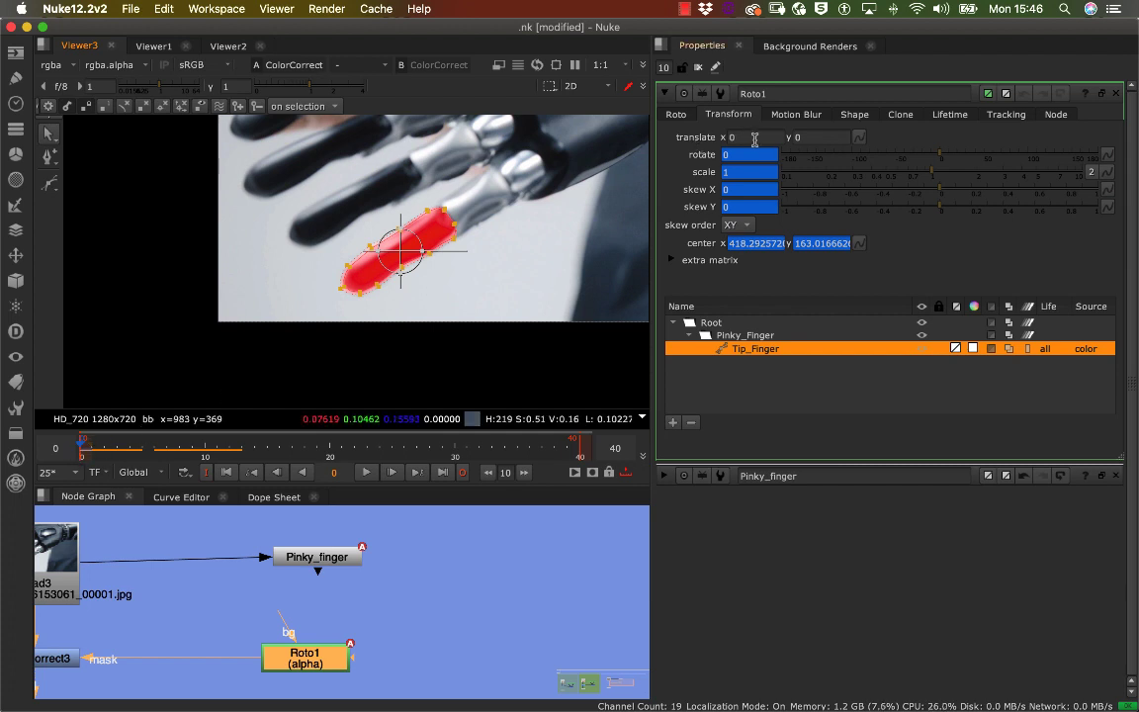
pyautogui.click(860, 140)
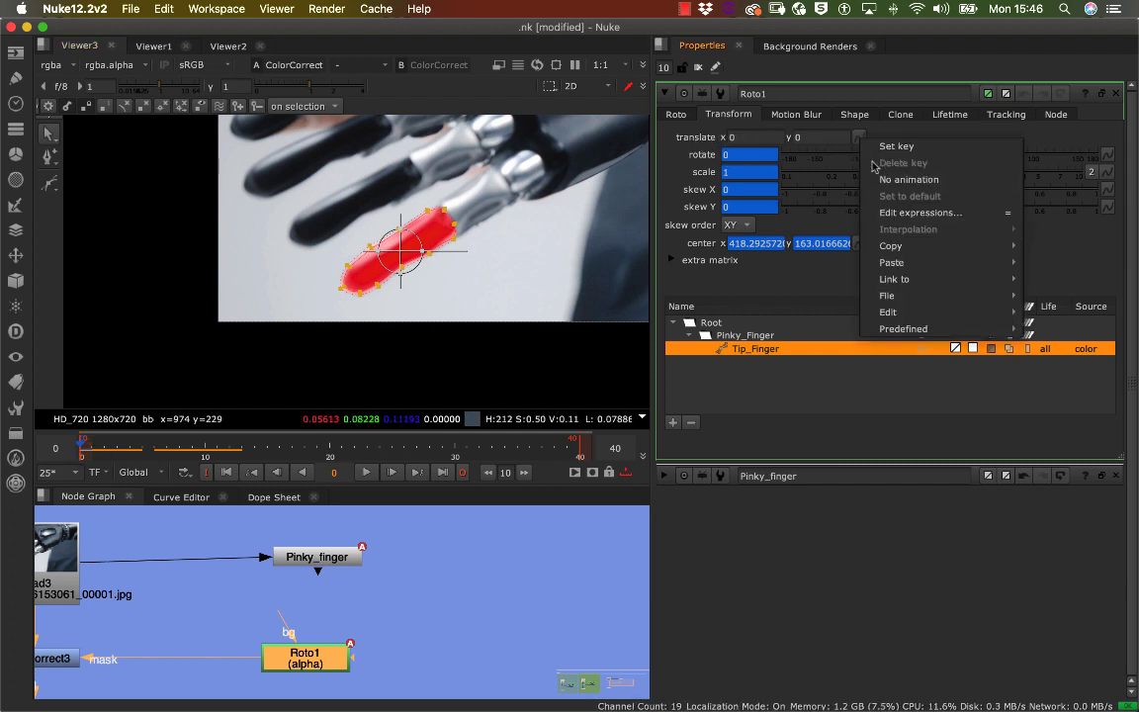
pyautogui.click(861, 139)
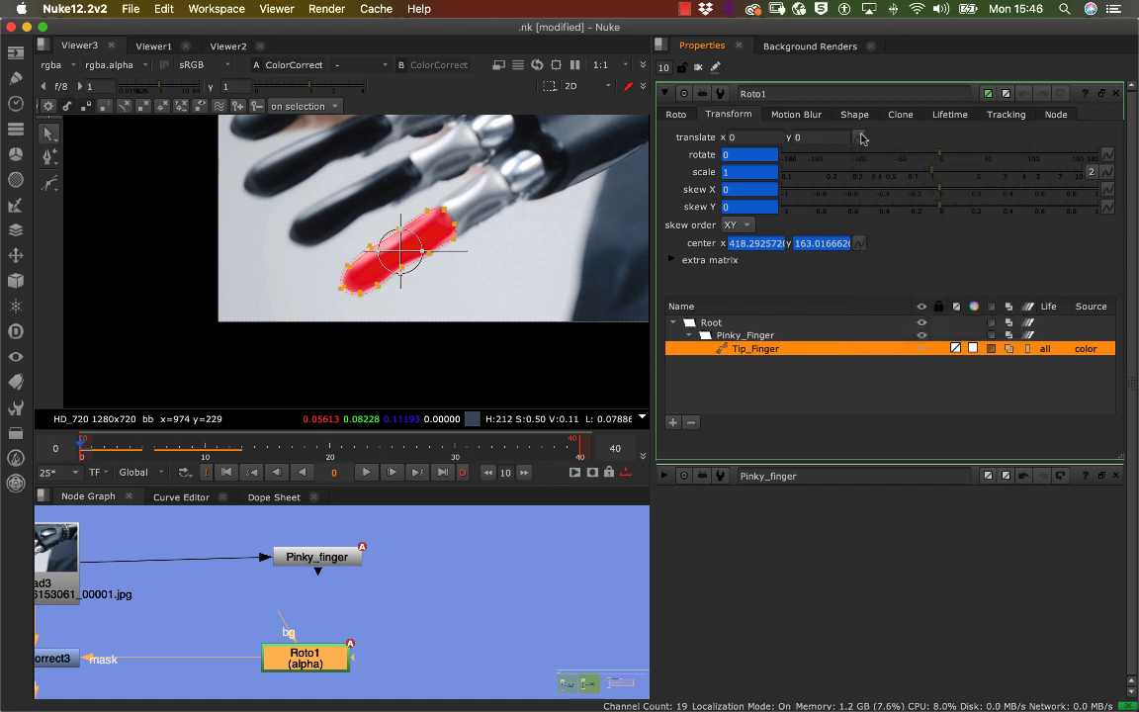
pyautogui.click(862, 140)
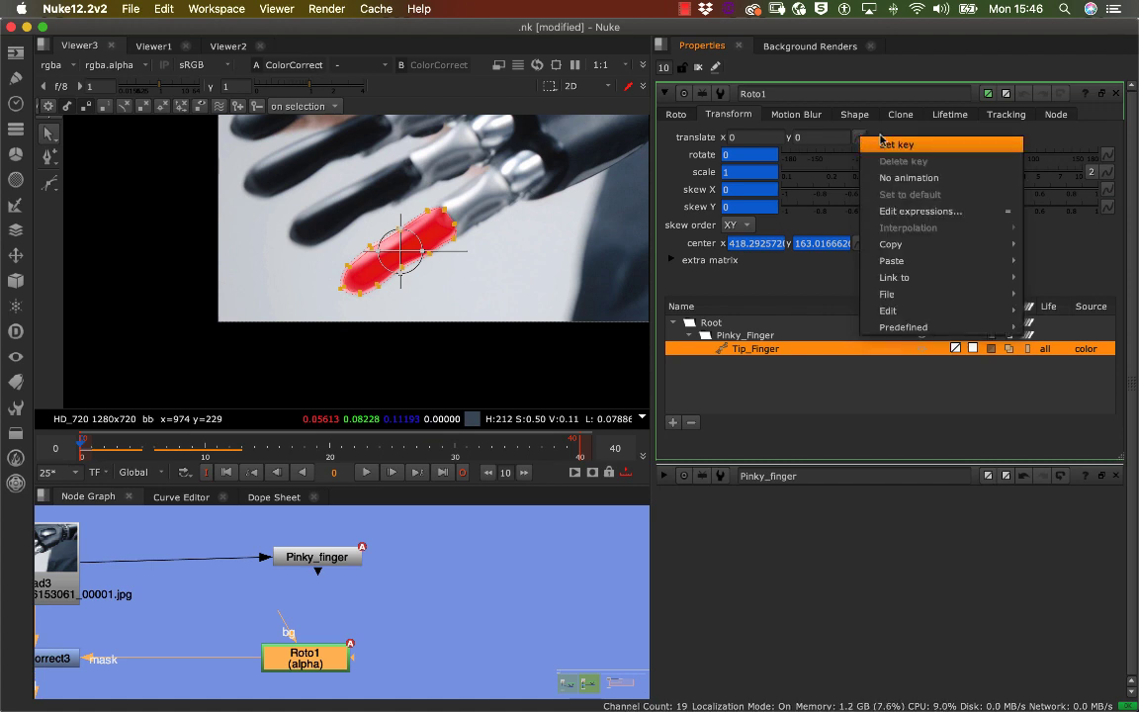
pyautogui.click(867, 140)
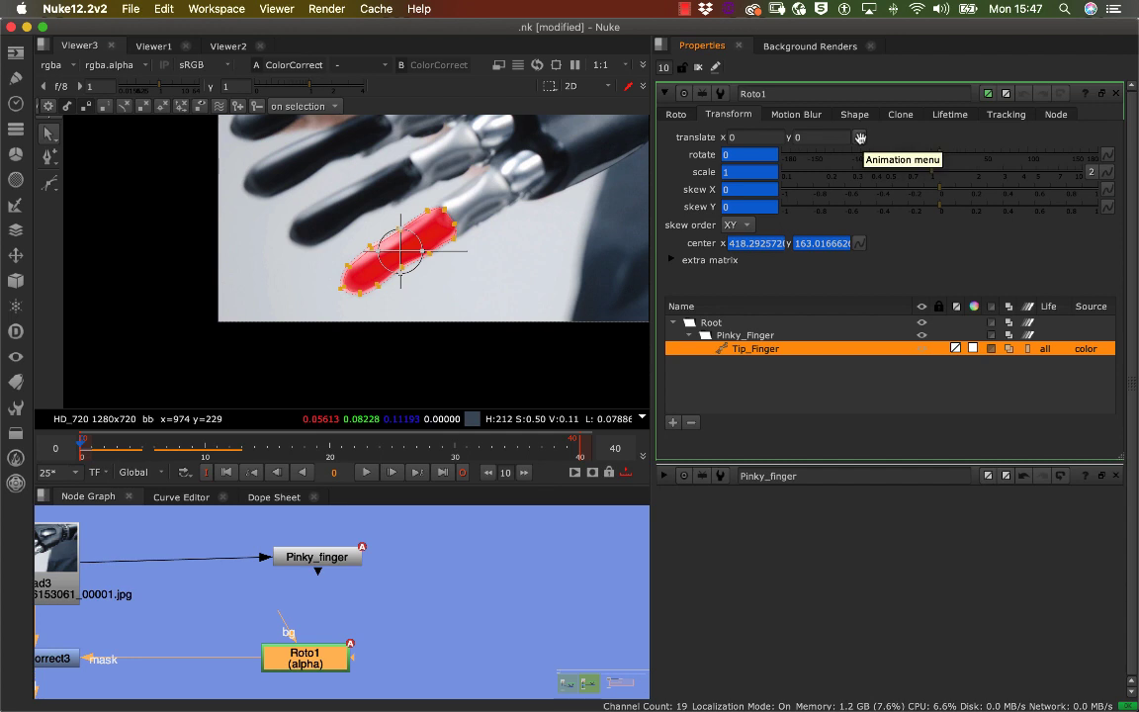
pyautogui.click(861, 139)
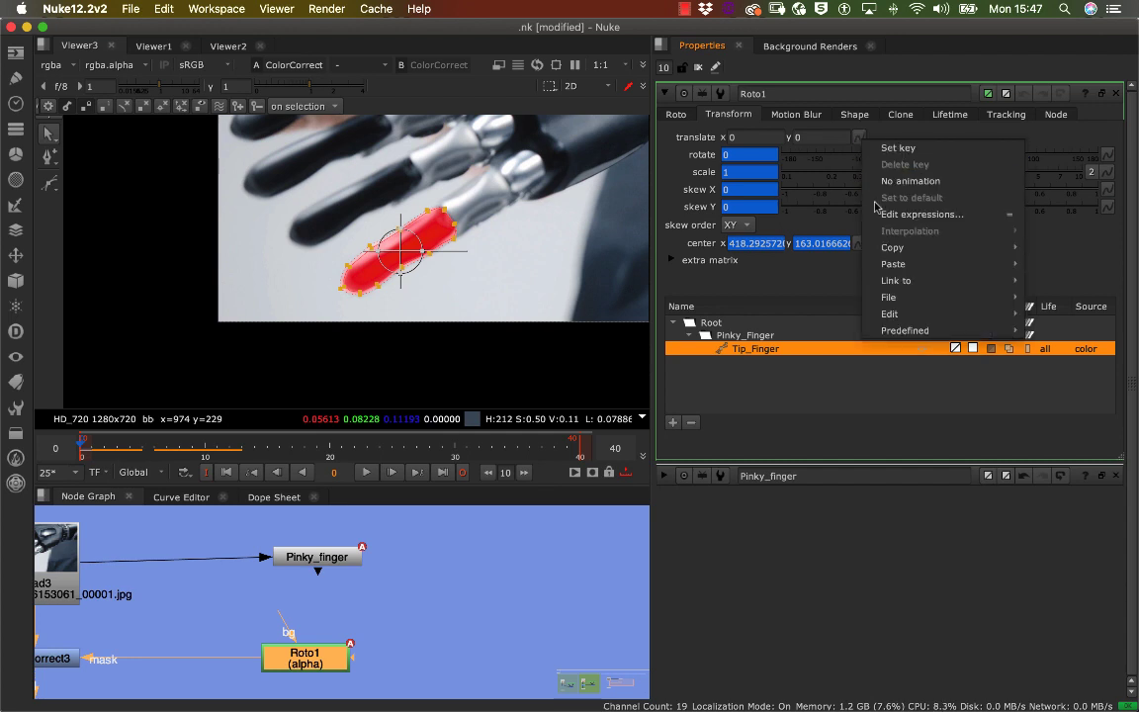
pyautogui.moveTo(900, 284)
pyautogui.moveTo(819, 303)
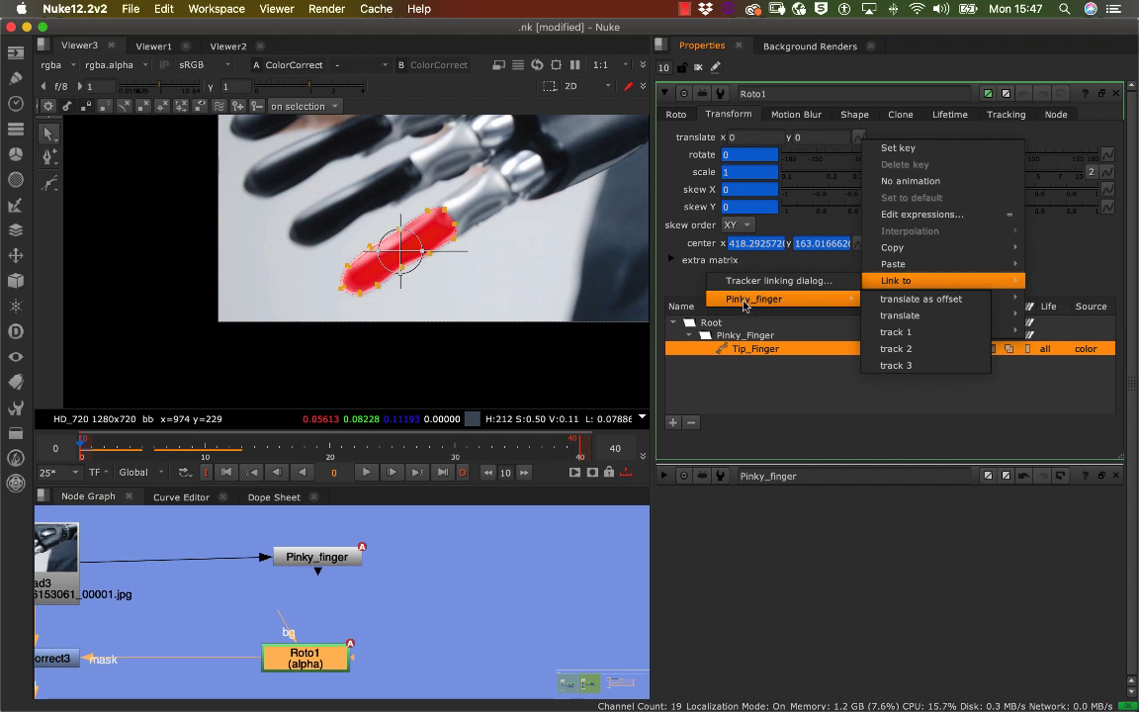
pyautogui.click(899, 316)
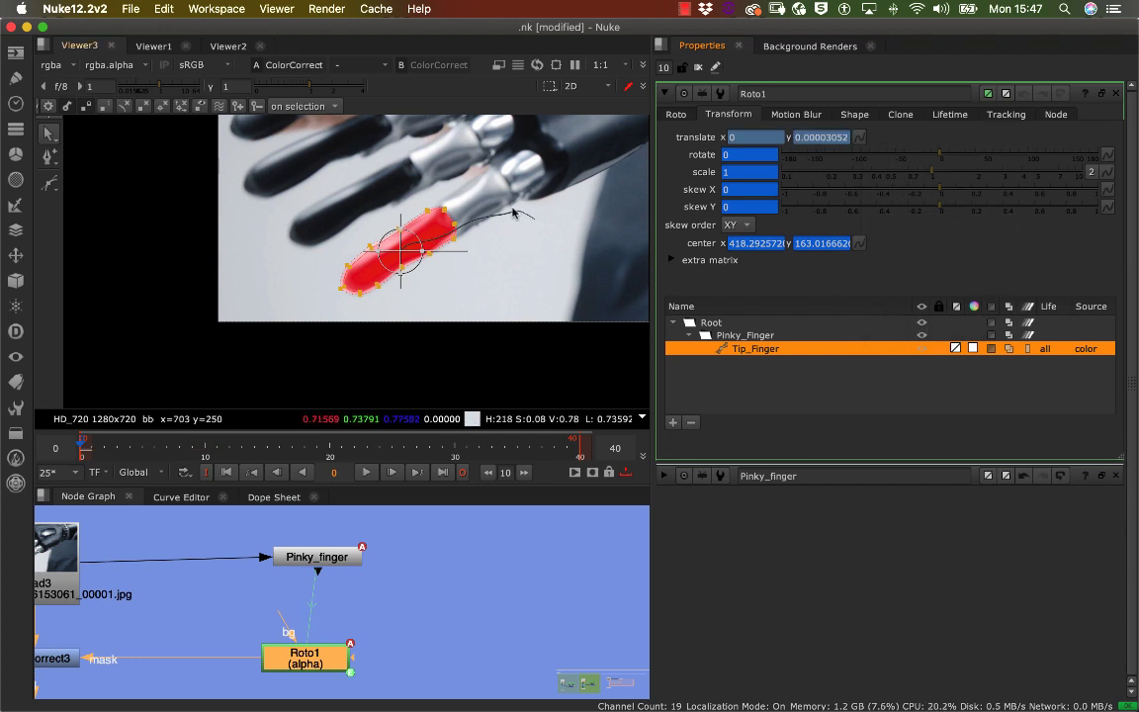
# Play back the sequence to check how the Tip_Finger shape follows the pinky, stopping at frame 37
pyautogui.scroll(5, 482, 259)
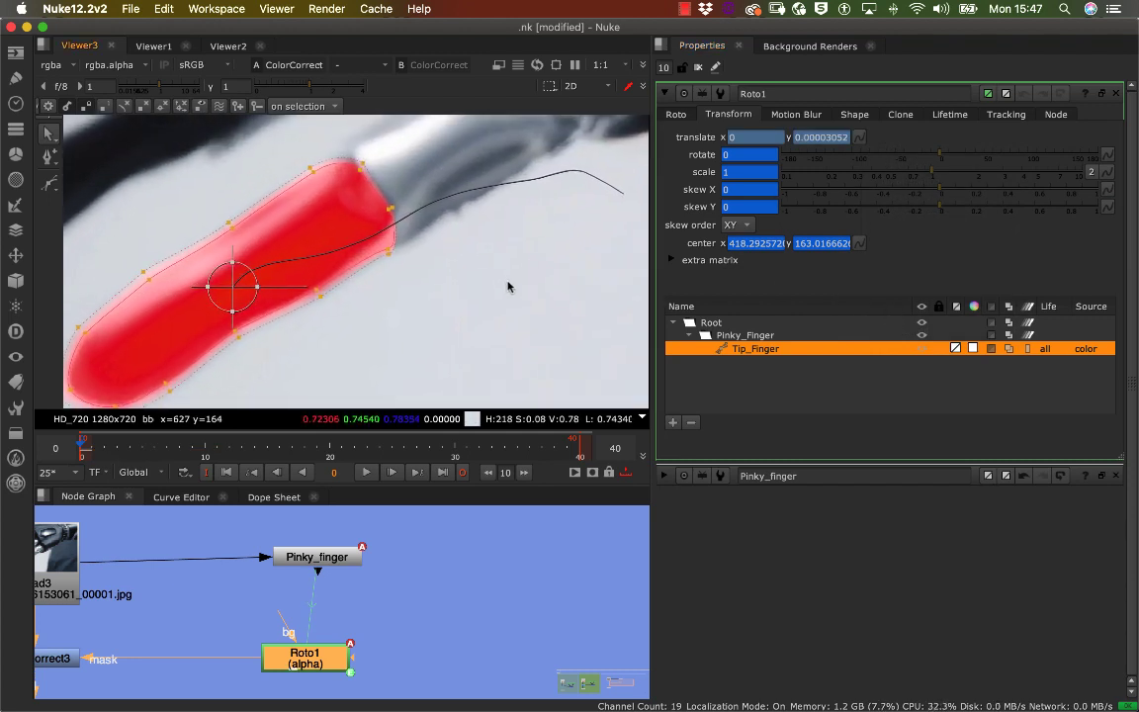
pyautogui.scroll(-5, 504, 287)
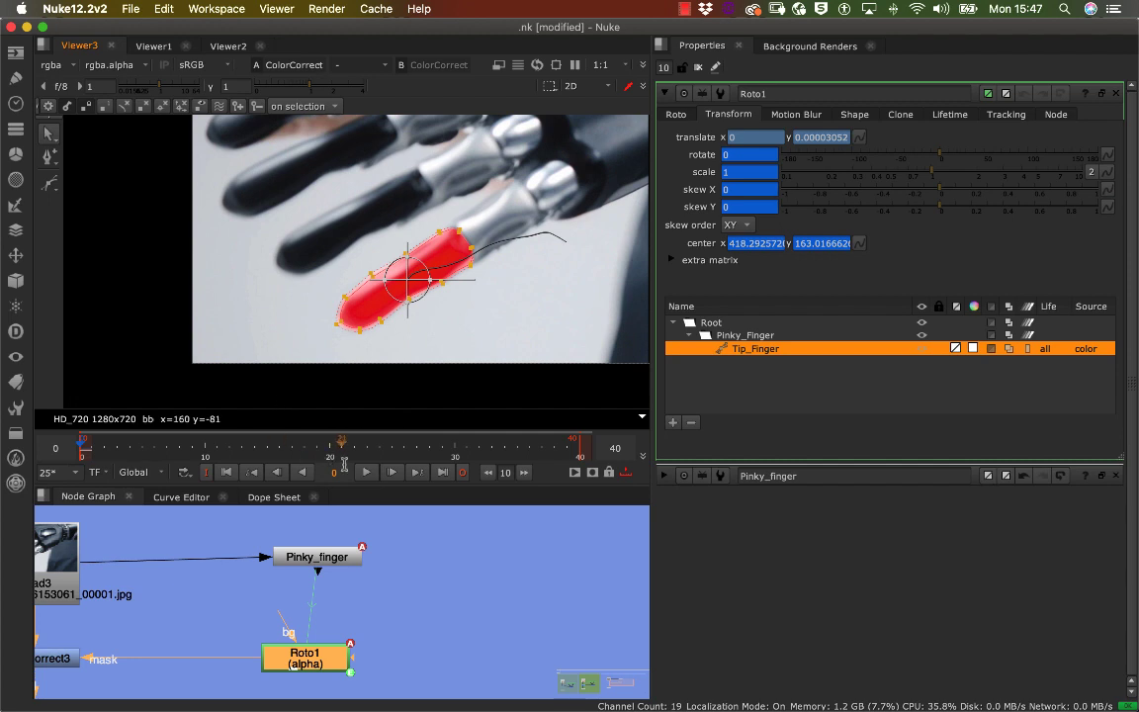
pyautogui.click(366, 472)
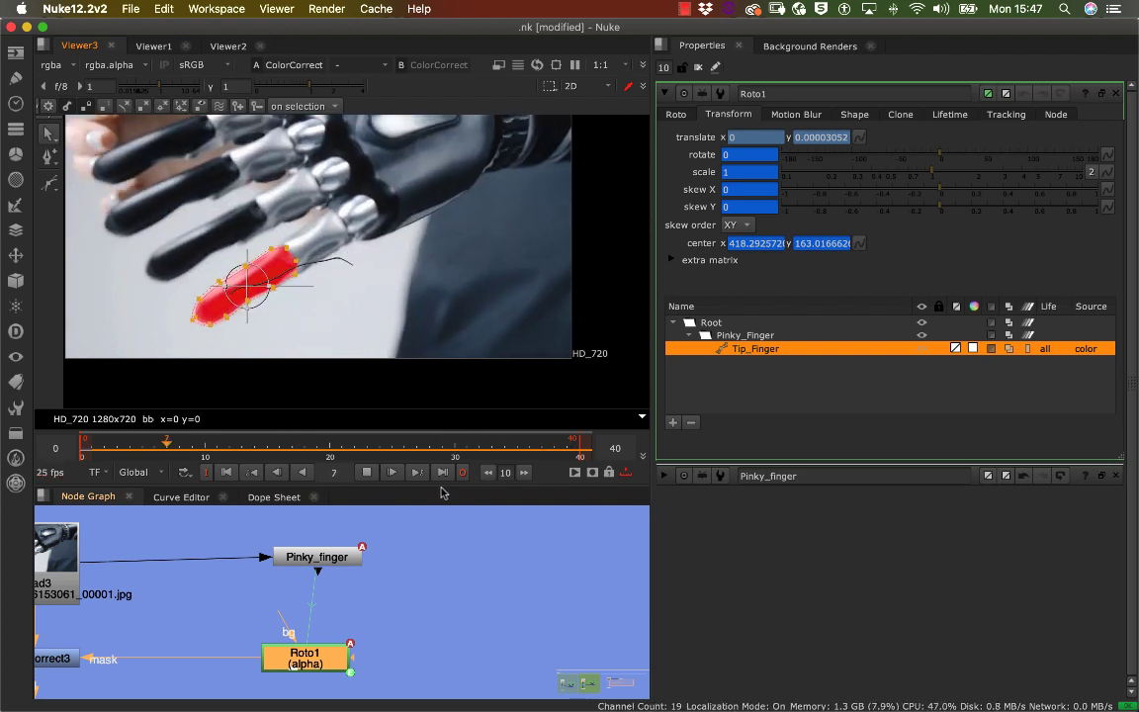
pyautogui.click(366, 472)
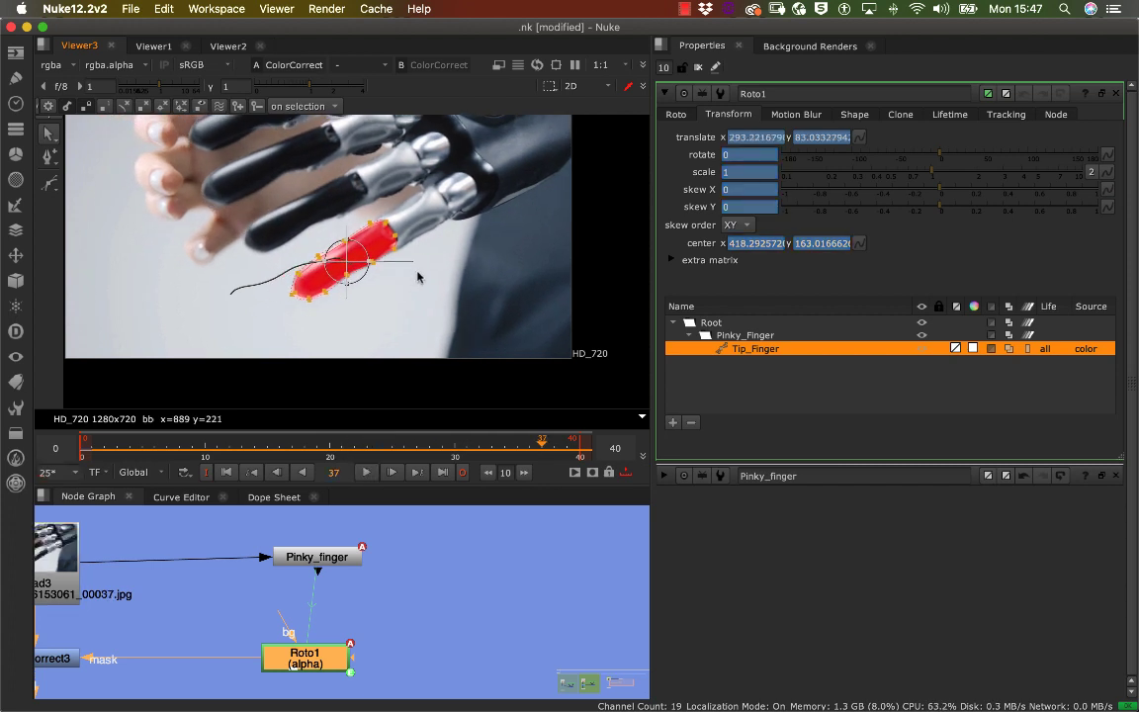
# Inspect the Tip_Finger outline against the finger's edges at frame 37 and by scrubbing between frame 0 and about frame 26
pyautogui.scroll(5, 455, 280)
pyautogui.scroll(1, 461, 280)
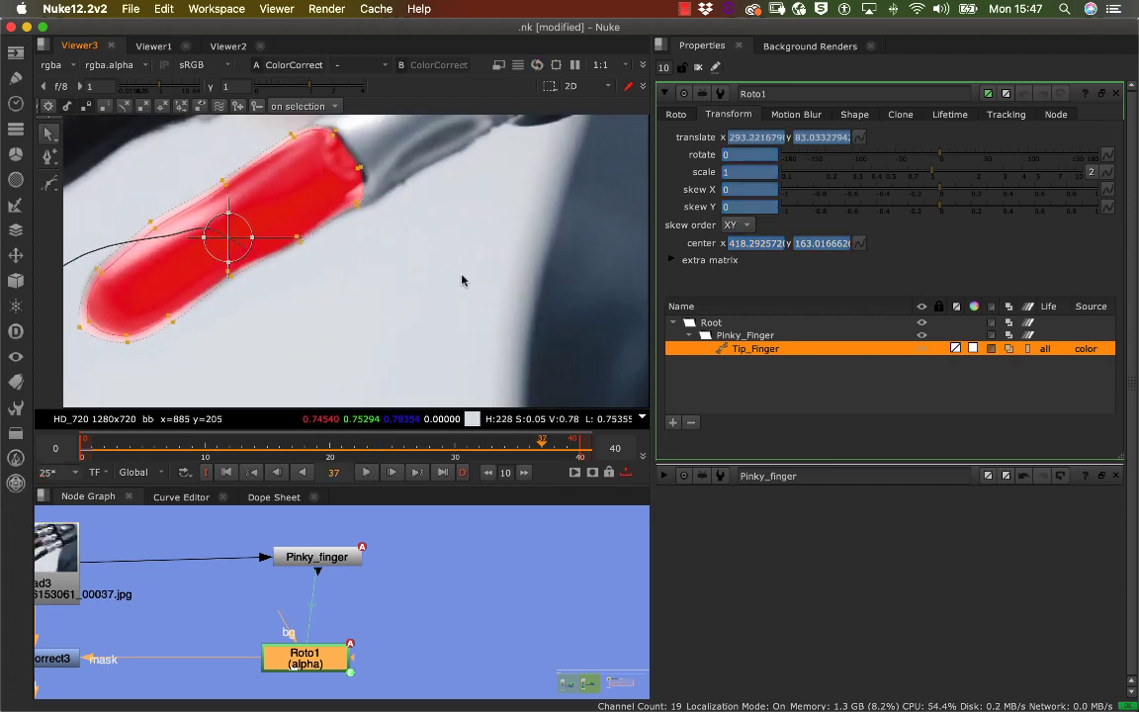
pyautogui.scroll(-2, 461, 280)
pyautogui.moveTo(451, 270); pyautogui.dragTo(526, 267, button='middle')
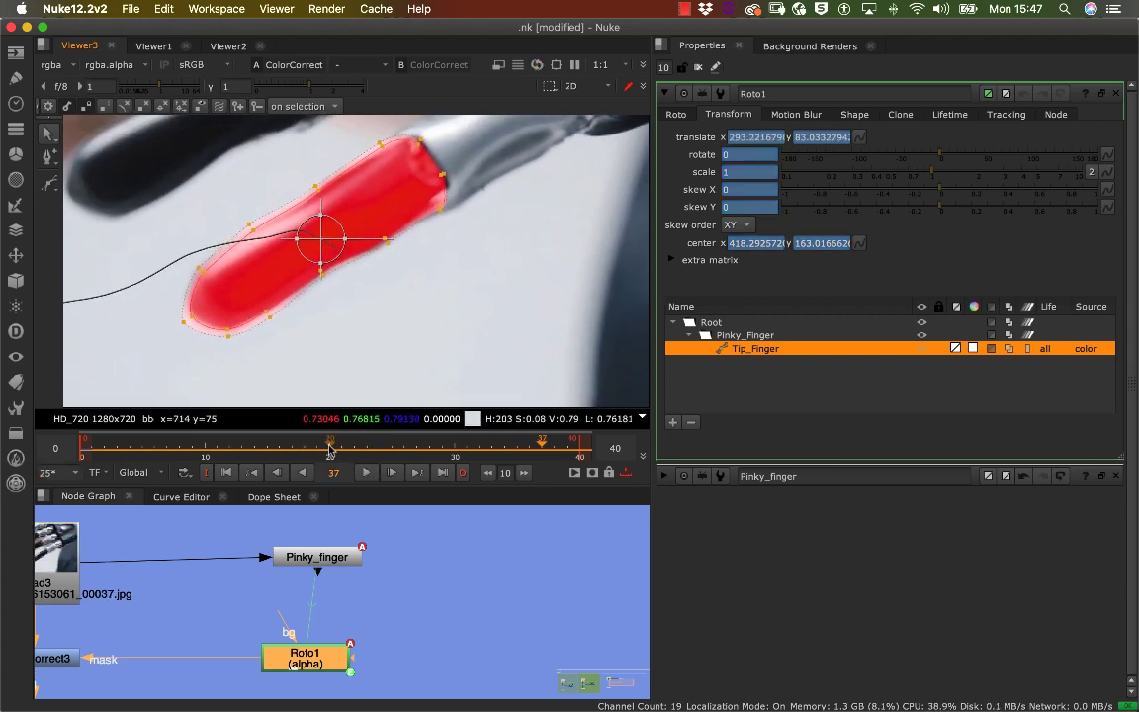
pyautogui.moveTo(331, 450); pyautogui.dragTo(373, 457)
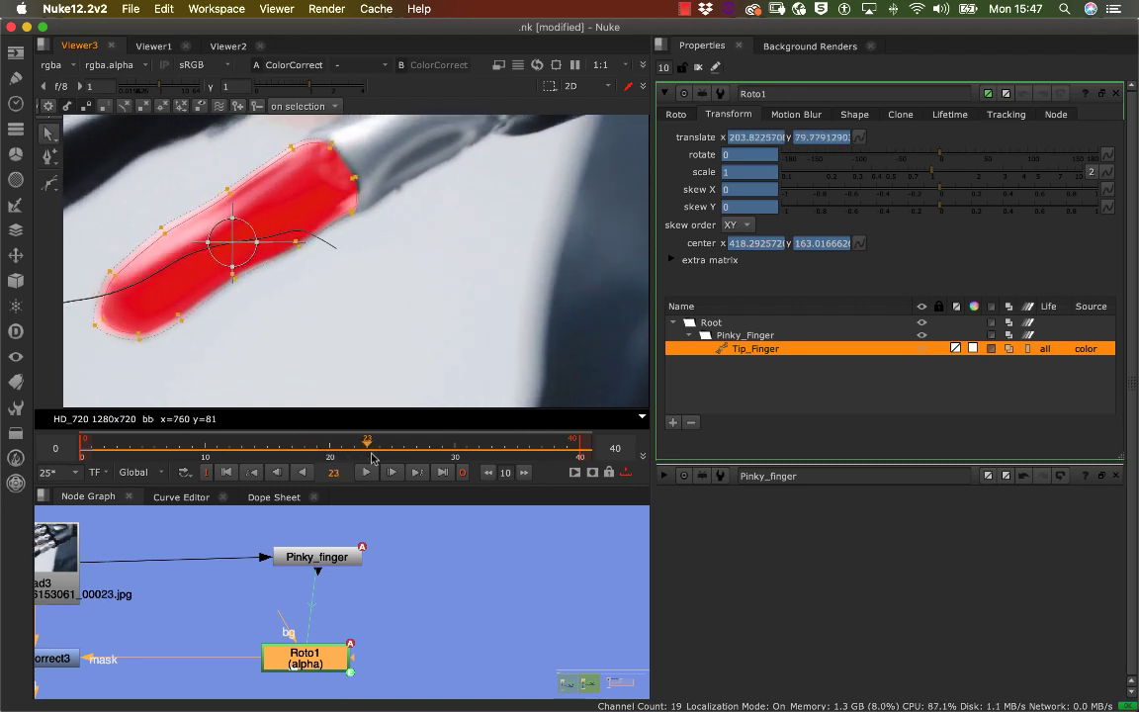
pyautogui.moveTo(99, 440)
pyautogui.mouseDown()
pyautogui.moveTo(114, 441)
pyautogui.moveTo(81, 446)
pyautogui.mouseUp()
pyautogui.moveTo(86, 450); pyautogui.dragTo(179, 459)
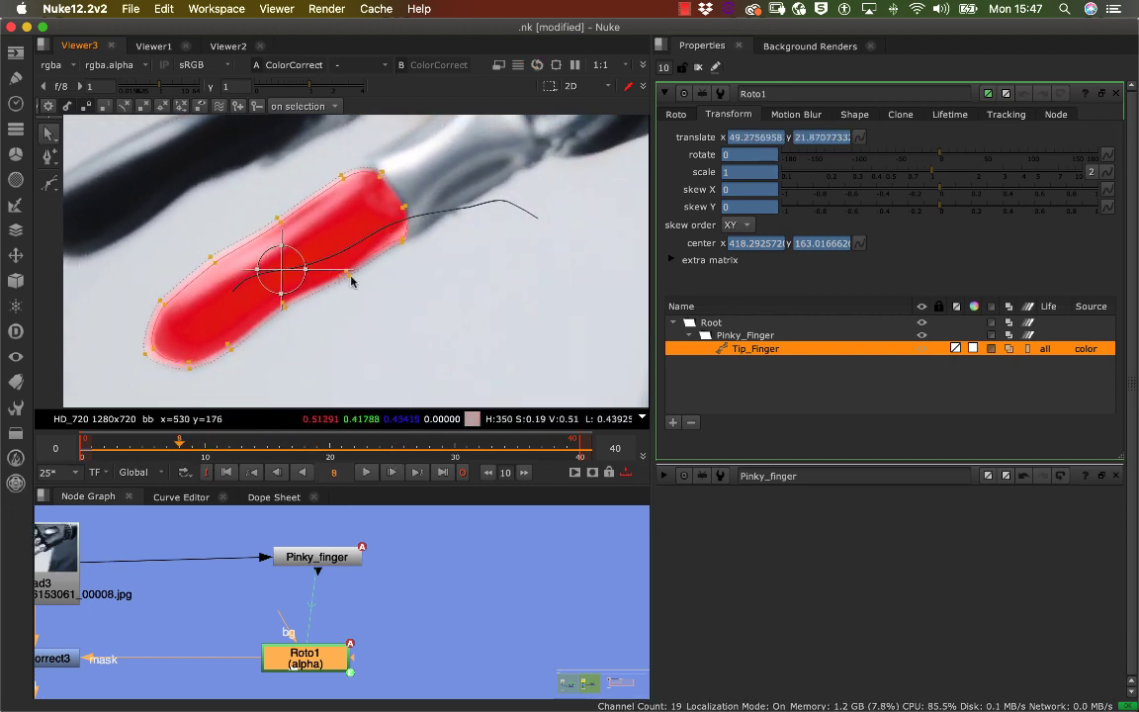
pyautogui.moveTo(181, 447); pyautogui.dragTo(265, 449)
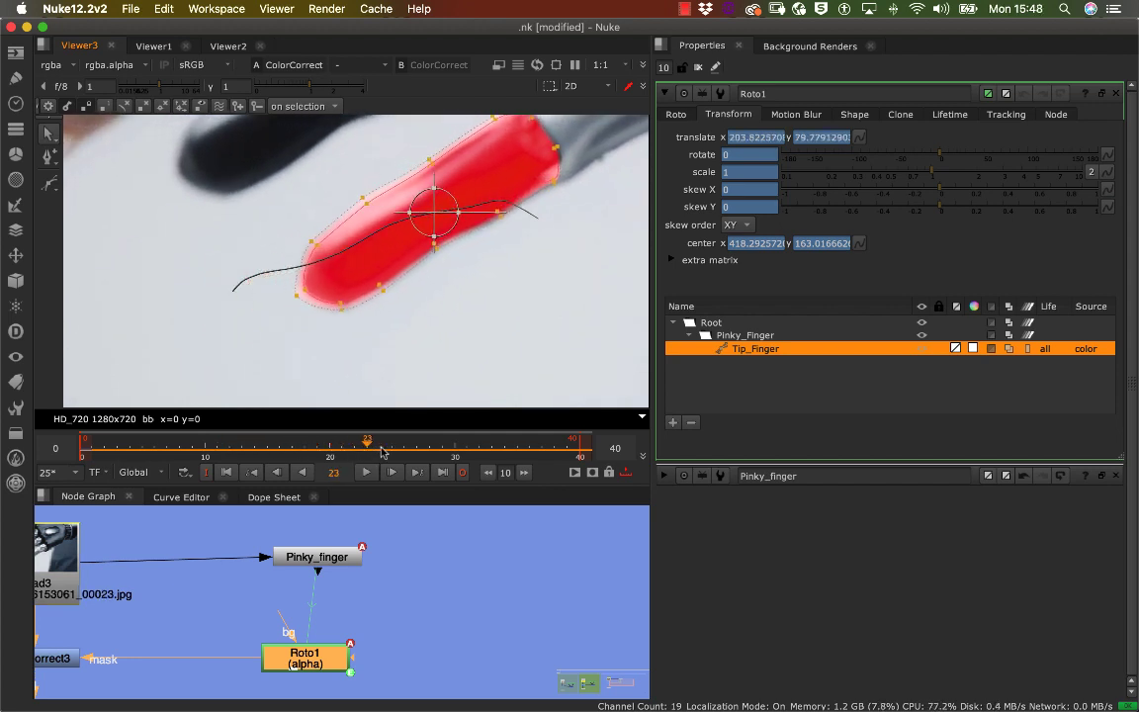
pyautogui.moveTo(383, 451); pyautogui.dragTo(405, 449)
pyautogui.moveTo(479, 357); pyautogui.dragTo(322, 401, button='middle')
# At frame 41, select all points of the Tip_Finger shape and nudge them slightly to fit the fingertip's lower edge
pyautogui.moveTo(404, 447); pyautogui.dragTo(589, 453)
pyautogui.press('Right')
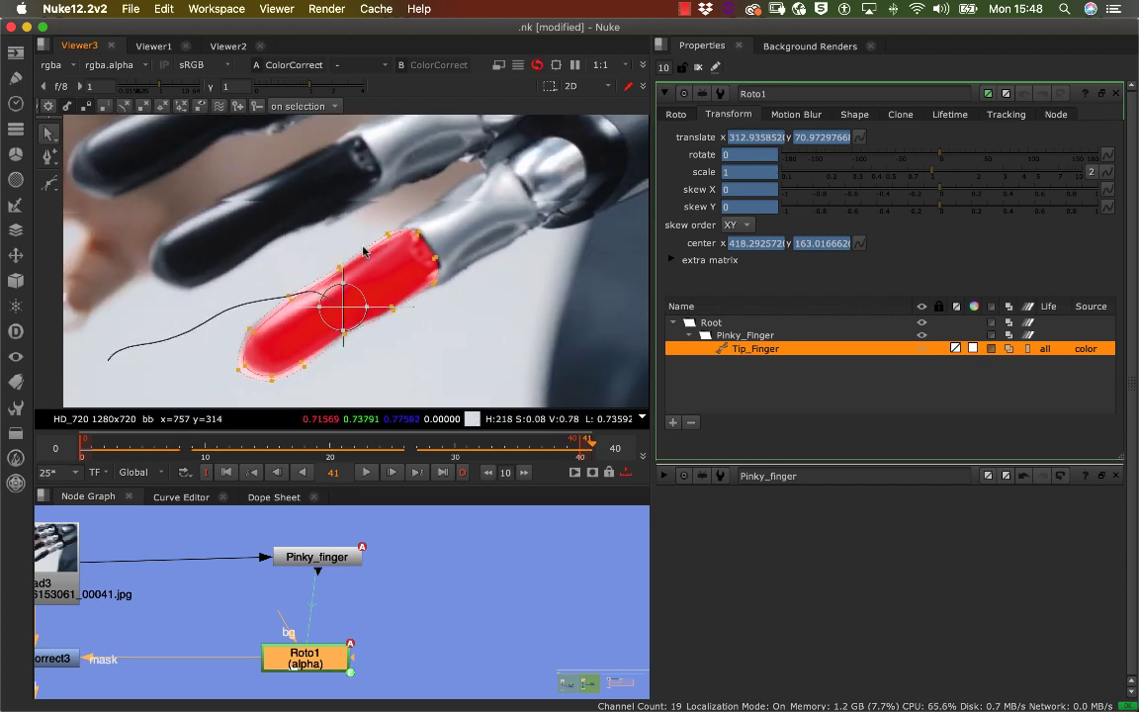
pyautogui.moveTo(163, 278); pyautogui.dragTo(312, 392)
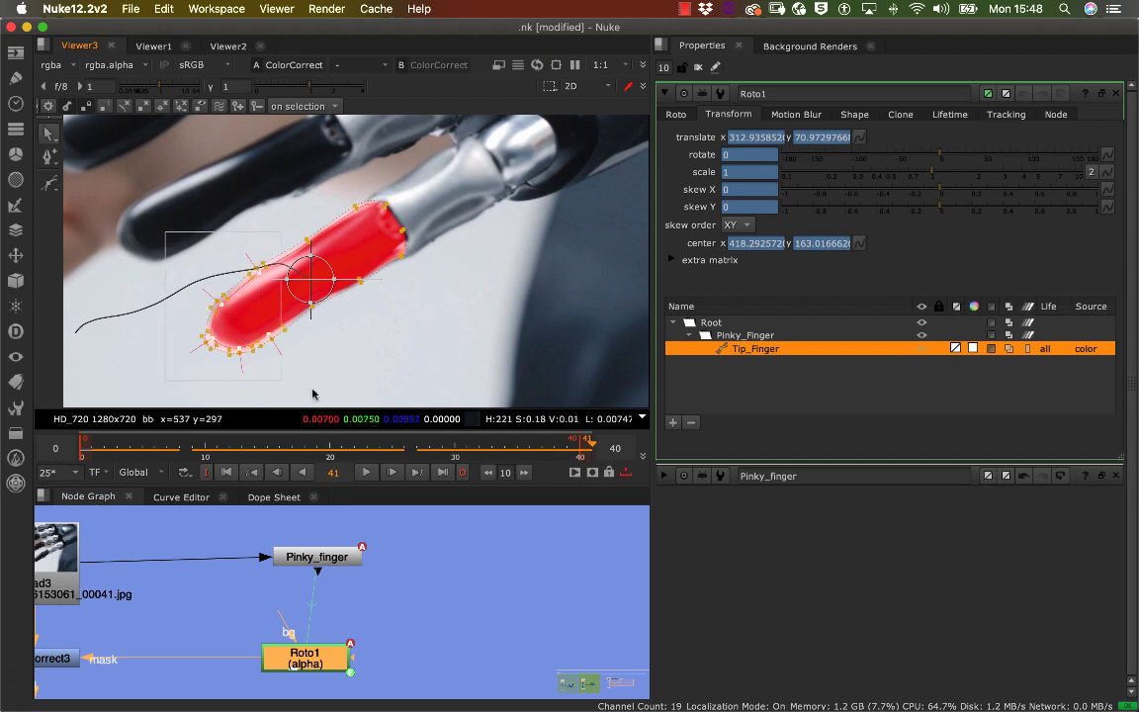
pyautogui.moveTo(431, 162); pyautogui.dragTo(379, 319)
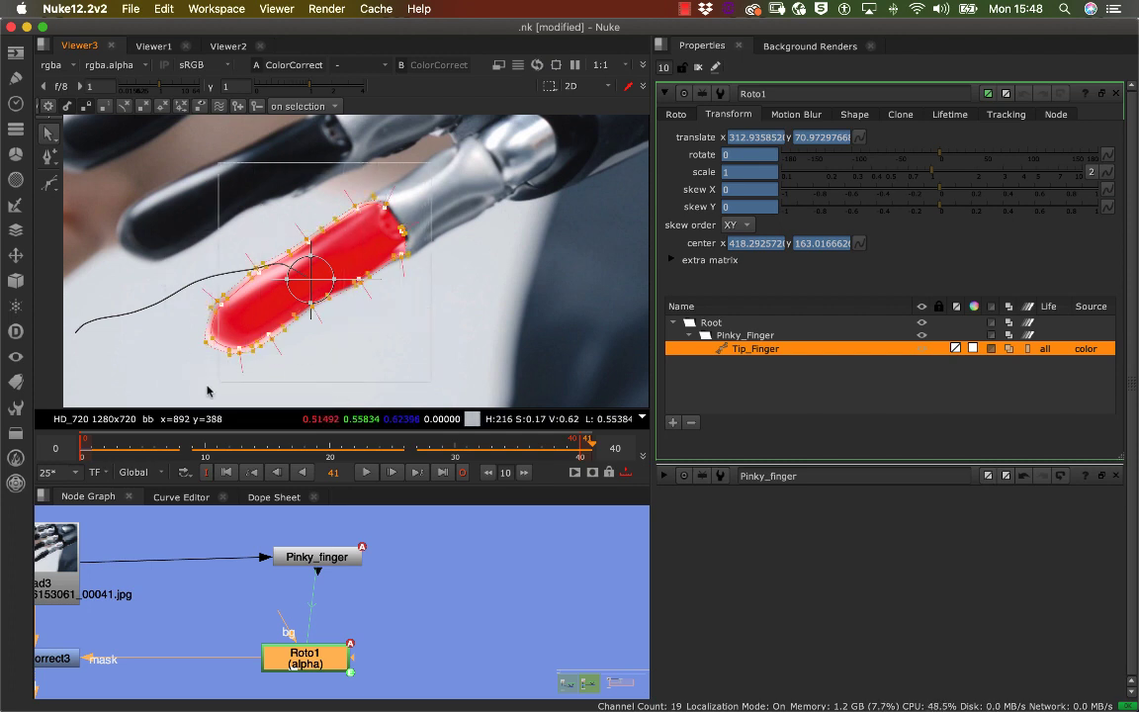
pyautogui.scroll(5, 381, 328)
pyautogui.scroll(-5, 381, 336)
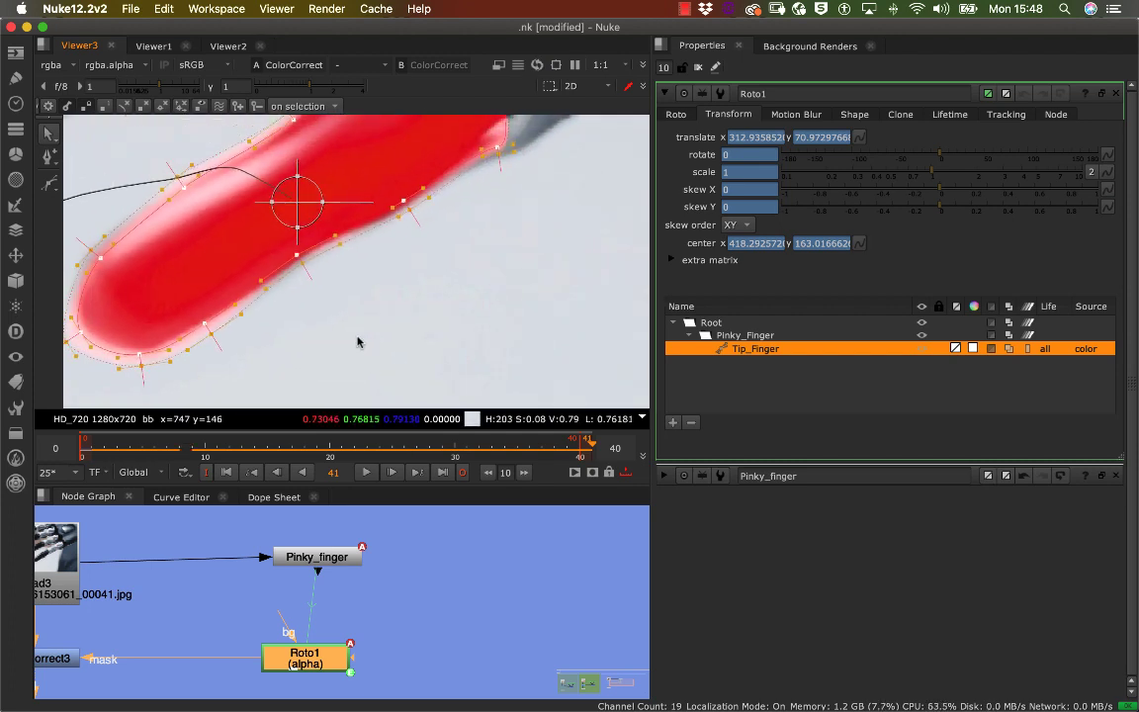
pyautogui.moveTo(400, 202); pyautogui.dragTo(401, 206)
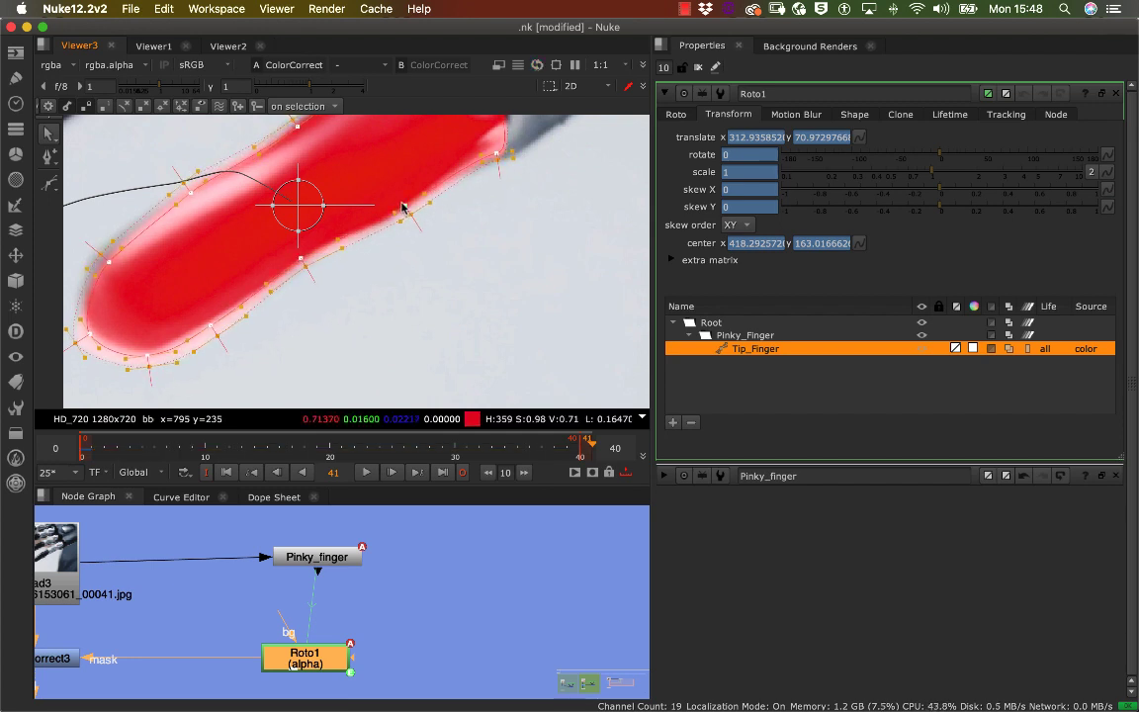
pyautogui.scroll(-8, 413, 298)
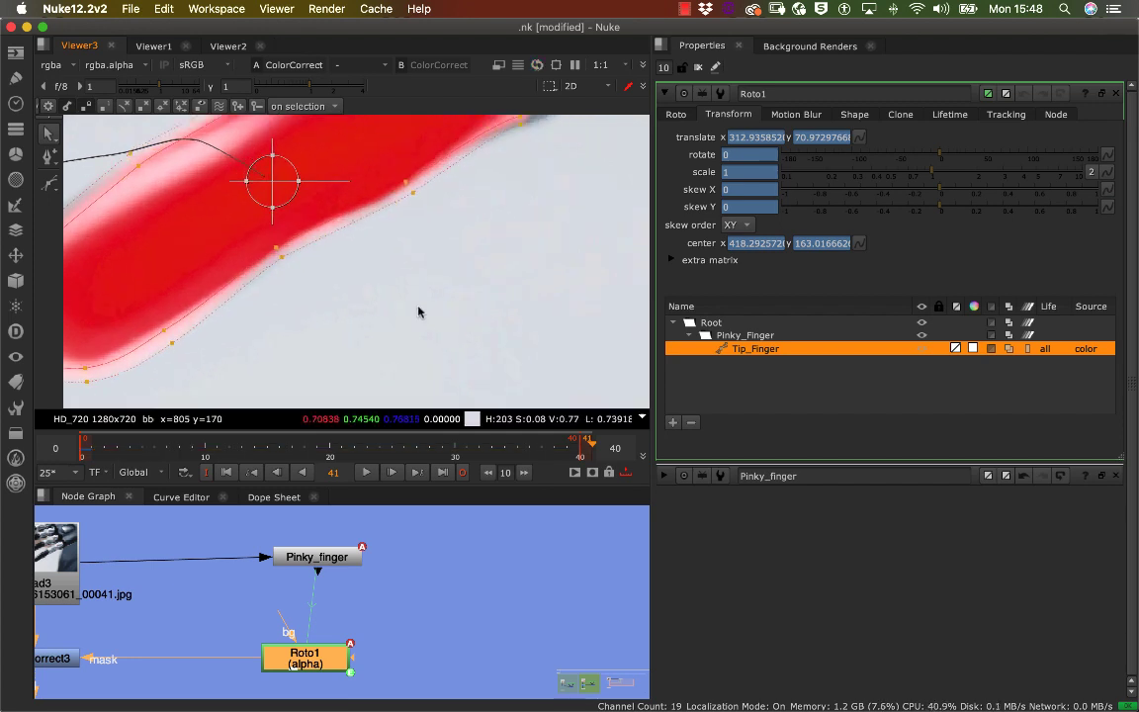
# Scrub back from frame 41 to frame 0 to check the fit of the Tip_Finger shape
pyautogui.moveTo(457, 441); pyautogui.dragTo(81, 446)
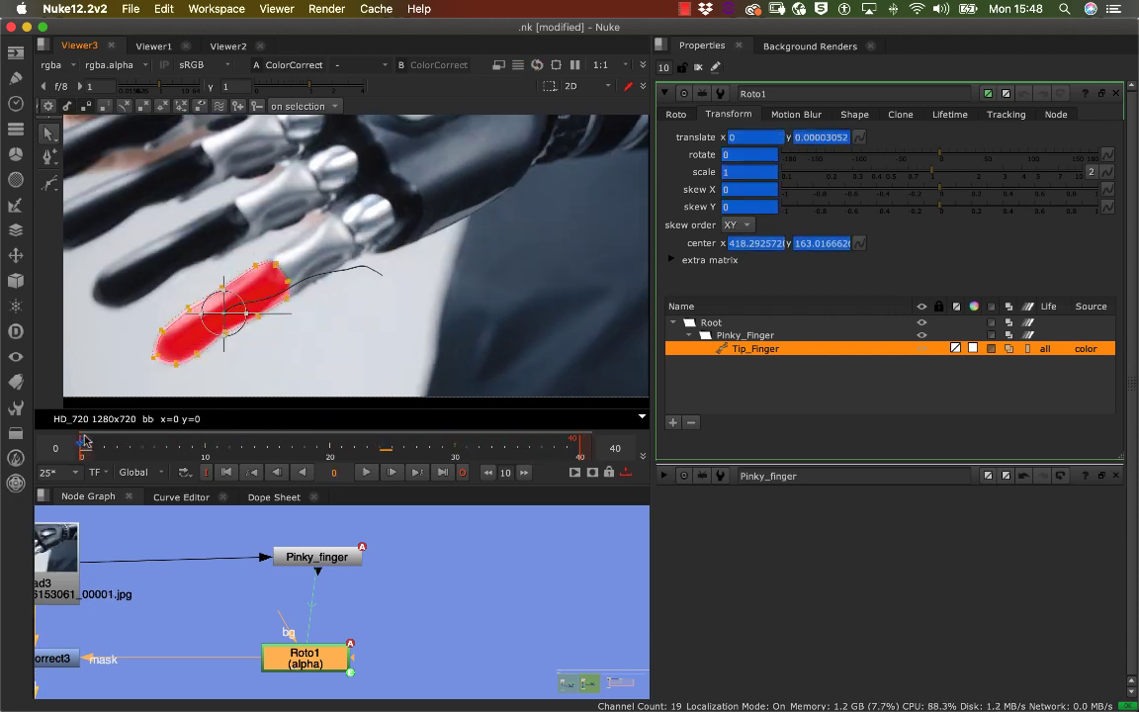
pyautogui.scroll(-1, 324, 328)
pyautogui.scroll(-3, 305, 329)
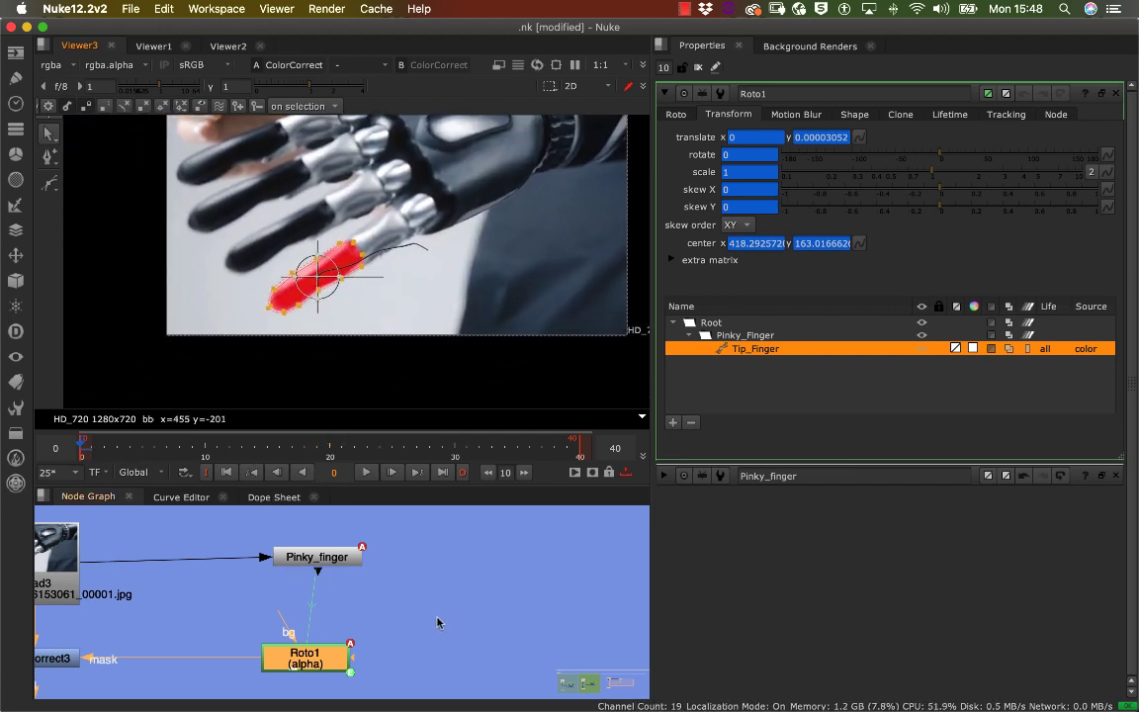
# View the alpha matte of Roto1 and play back the sequence from frame 0, stopping at frame 37
pyautogui.scroll(-6, 439, 622)
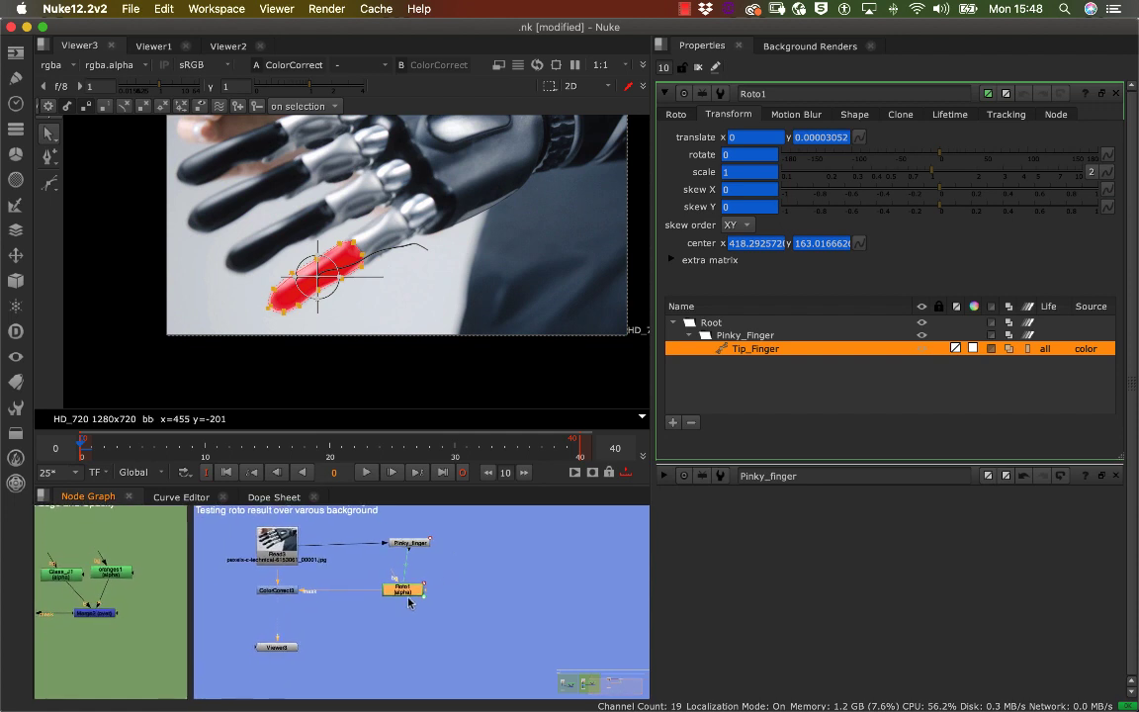
pyautogui.click(440, 589)
pyautogui.click(404, 597)
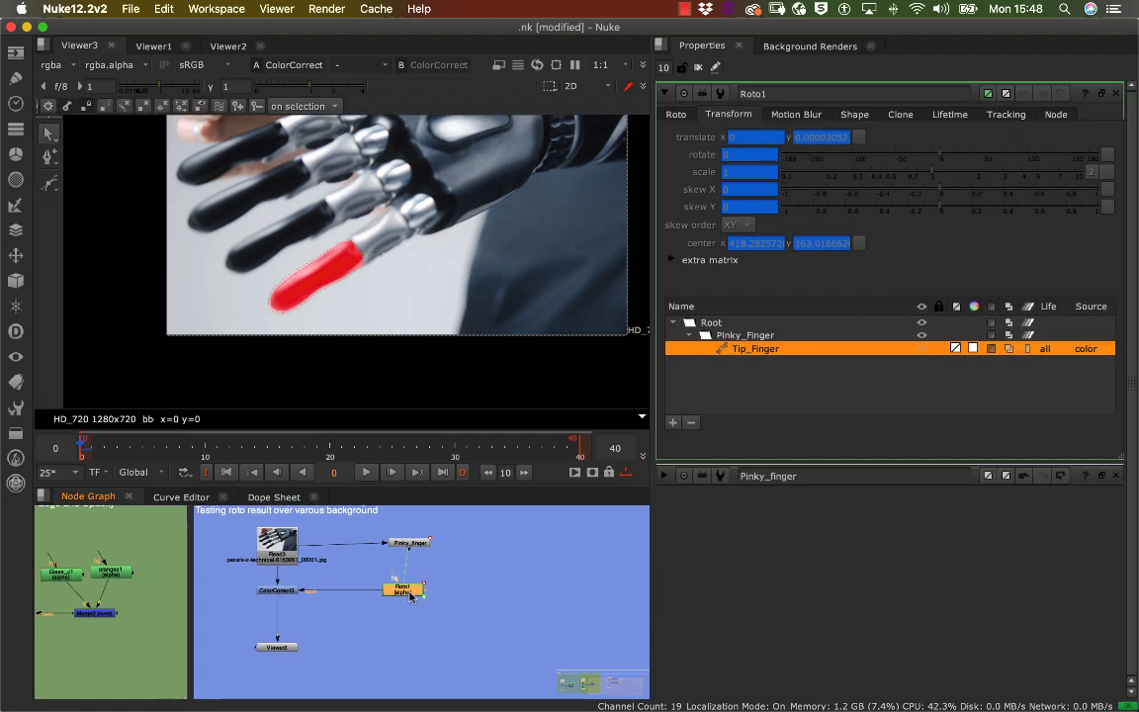
pyautogui.press('1')
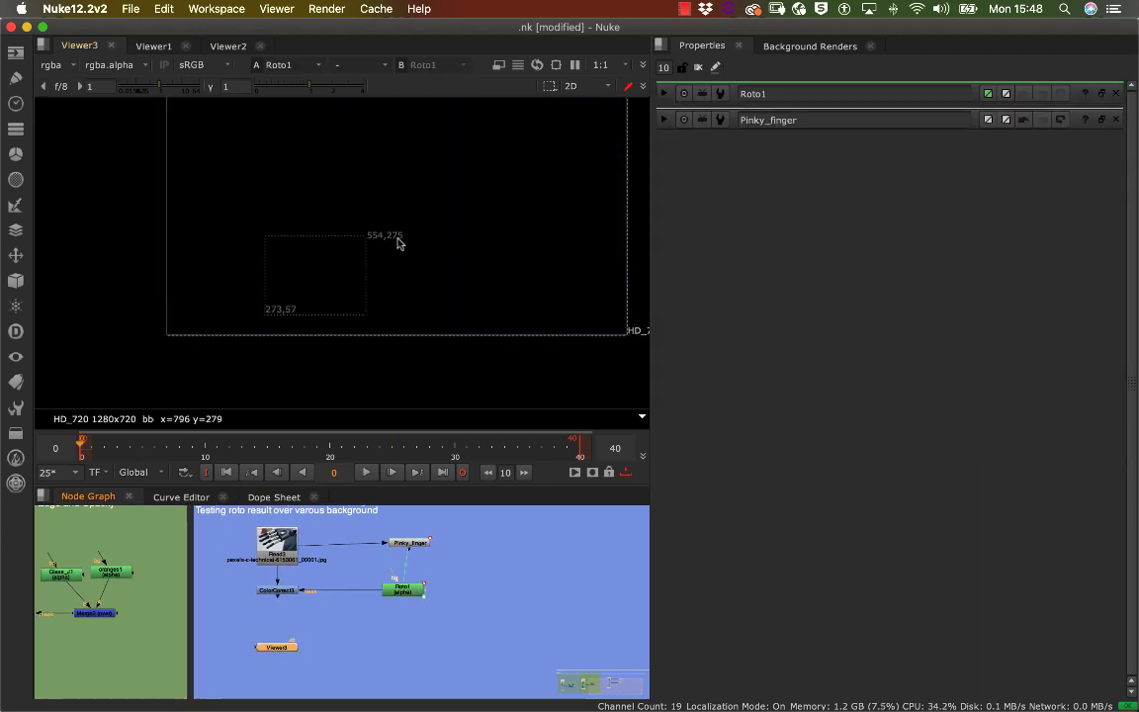
pyautogui.scroll(-3, 406, 255)
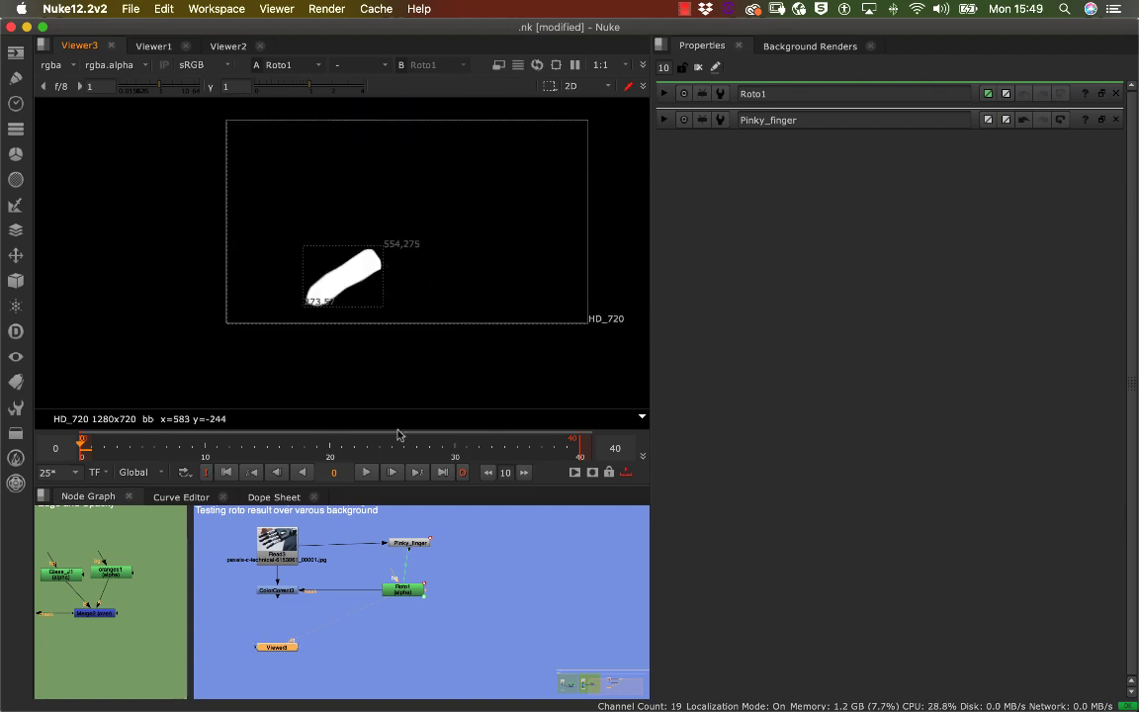
pyautogui.click(366, 473)
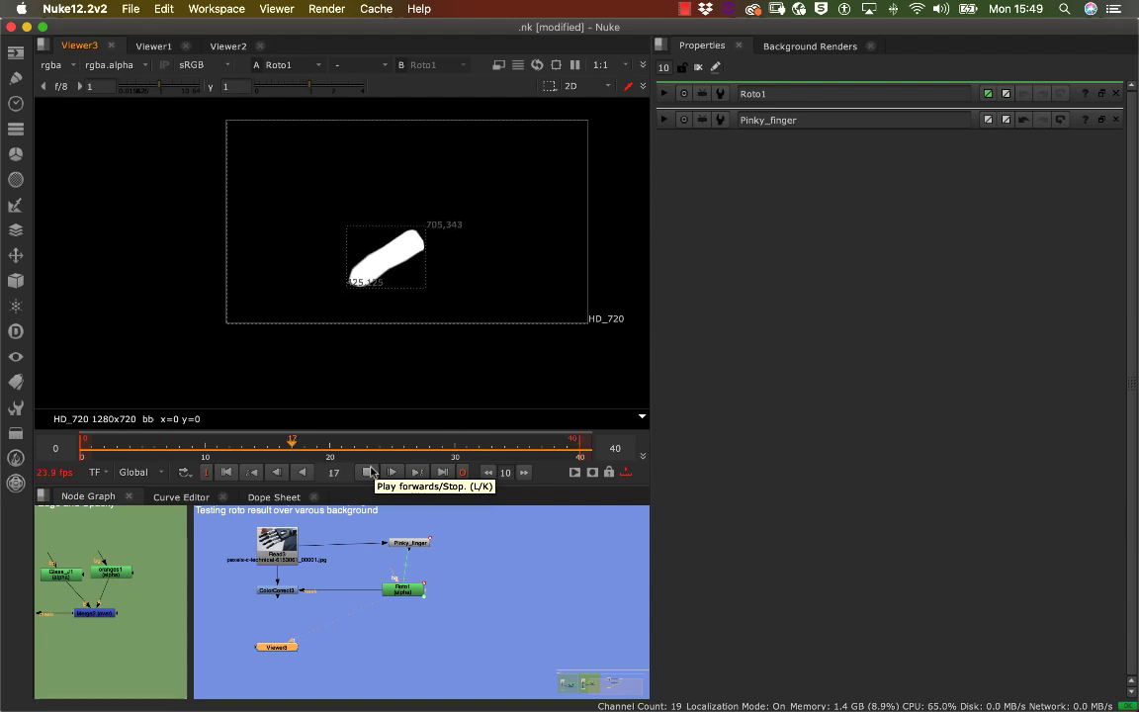
pyautogui.click(367, 472)
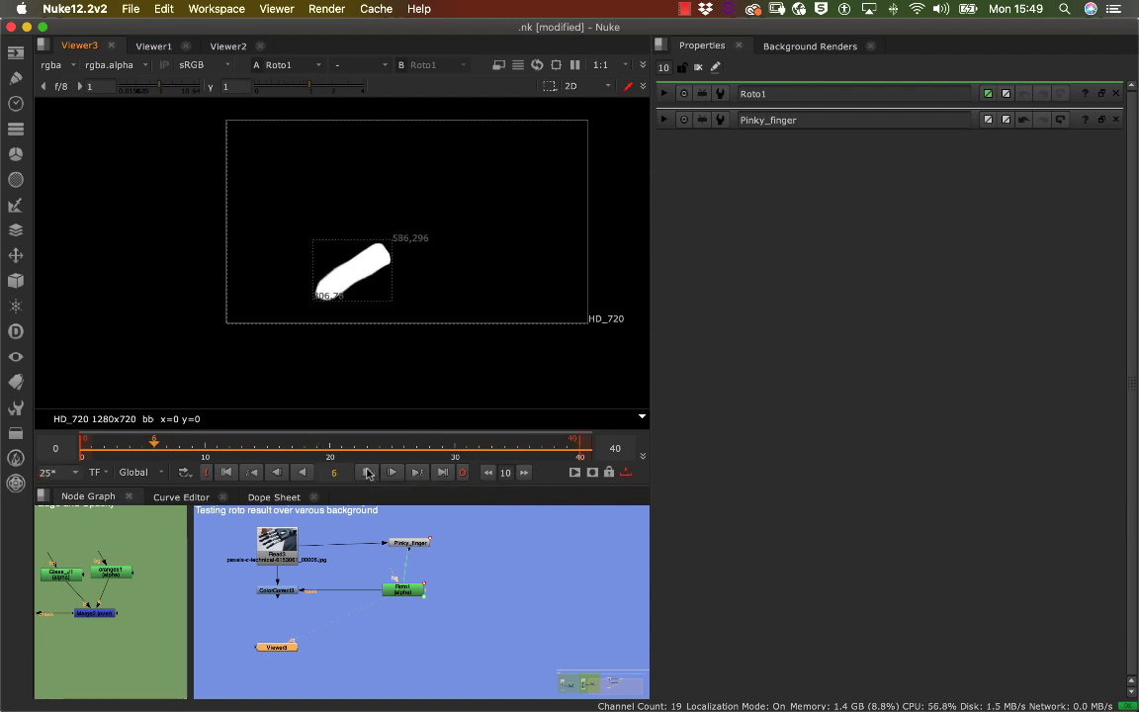
pyautogui.click(366, 473)
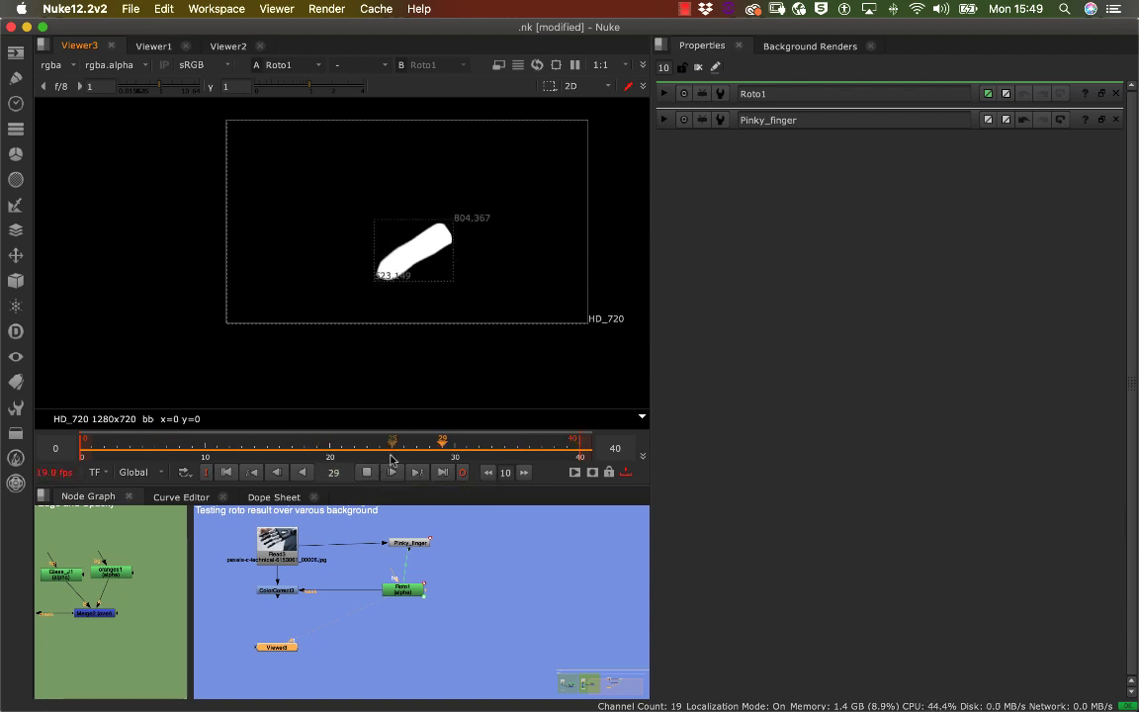
pyautogui.click(372, 472)
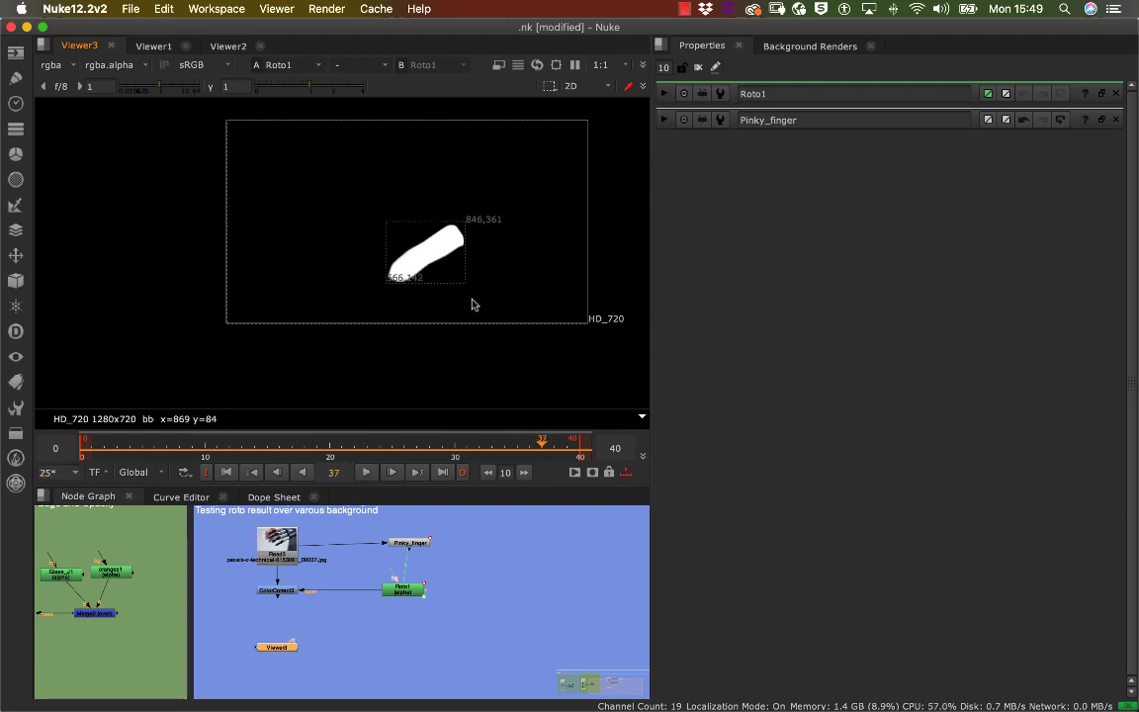
# View ColorCorrect3 in full colour and inspect the silver middle segment of the pinky at frame 37
pyautogui.press('a')
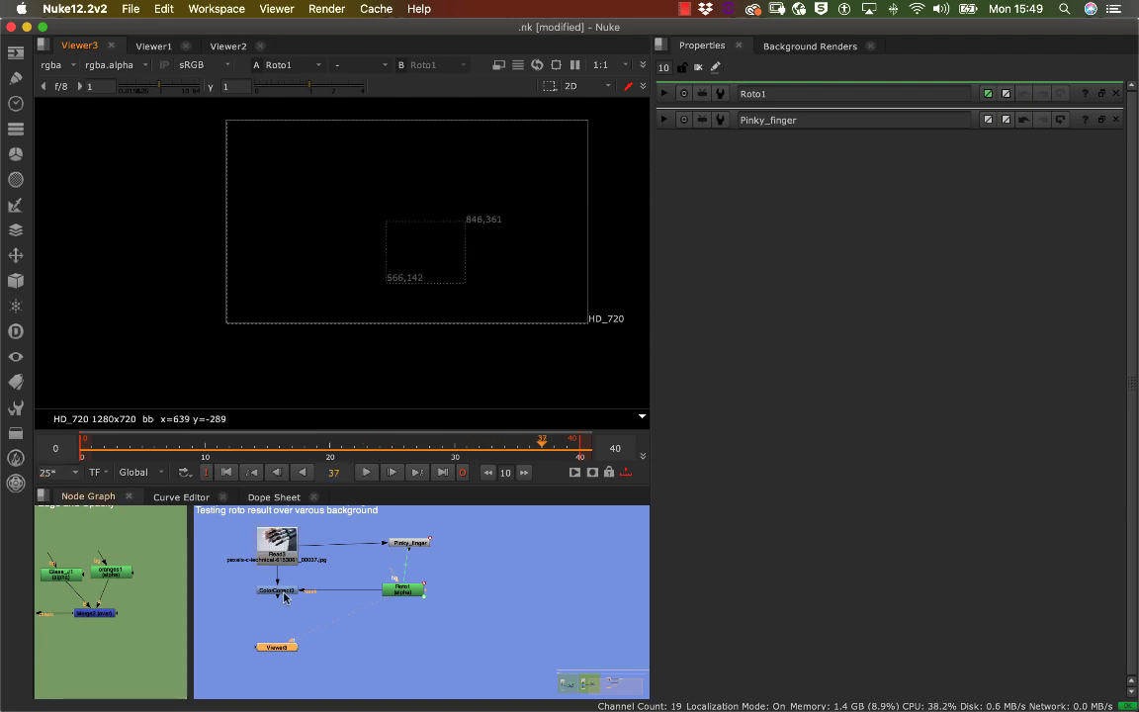
pyautogui.press('1')
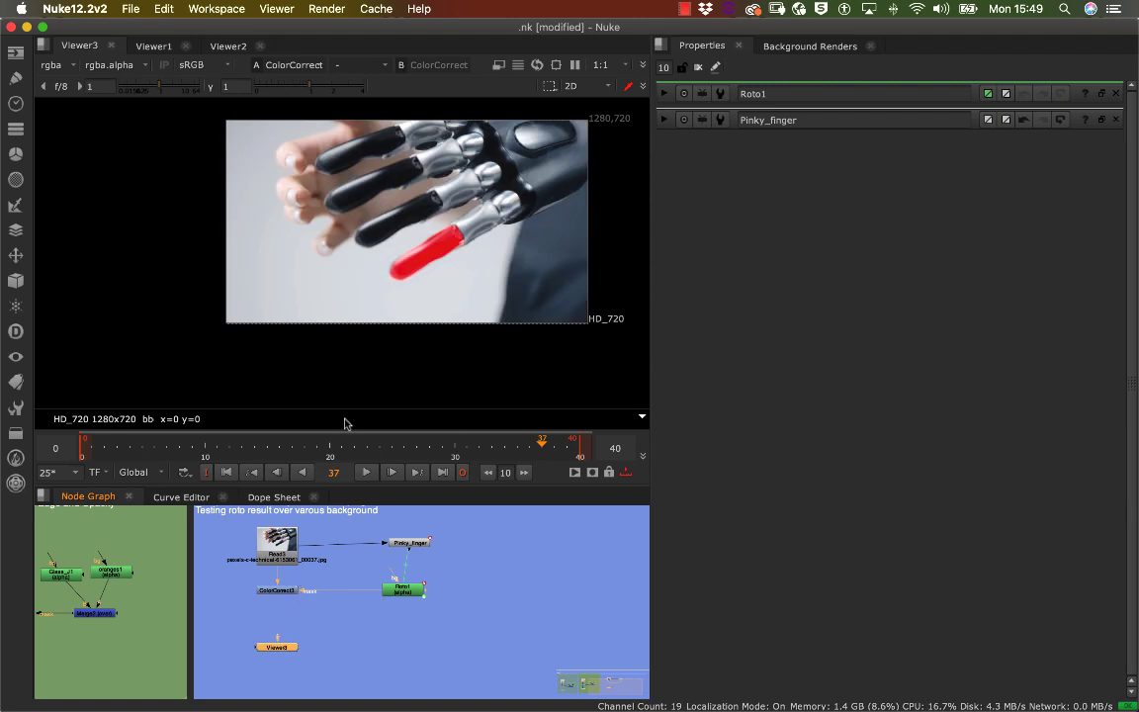
pyautogui.scroll(-4, 391, 233)
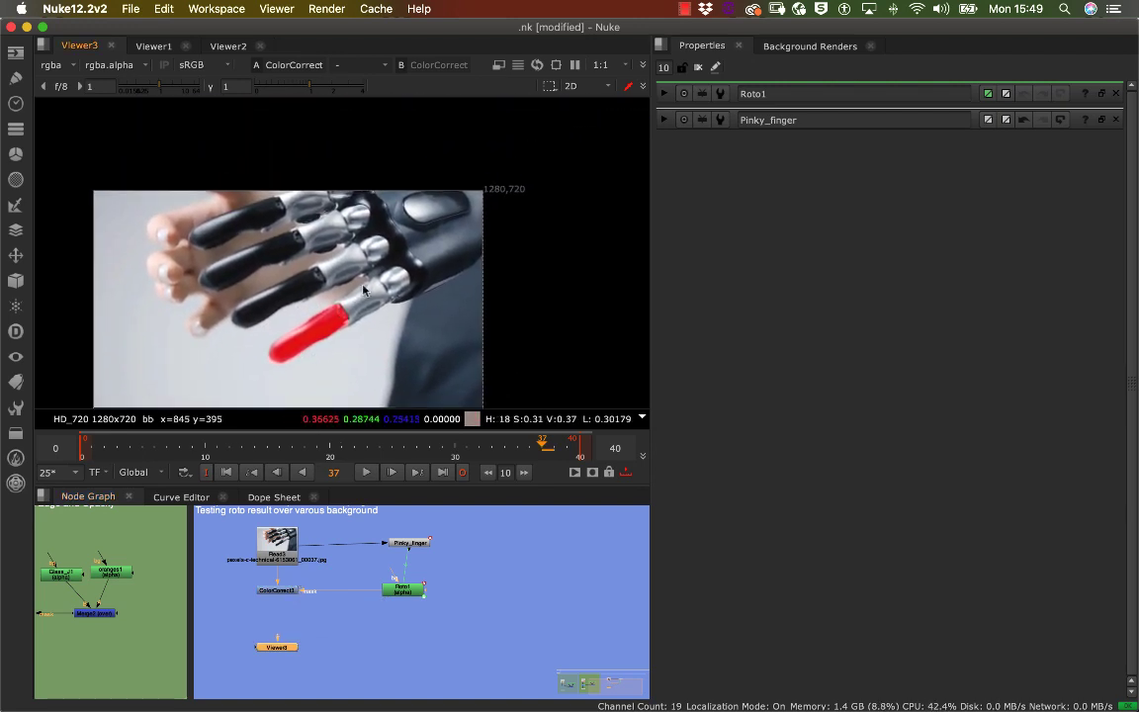
pyautogui.scroll(5, 348, 305)
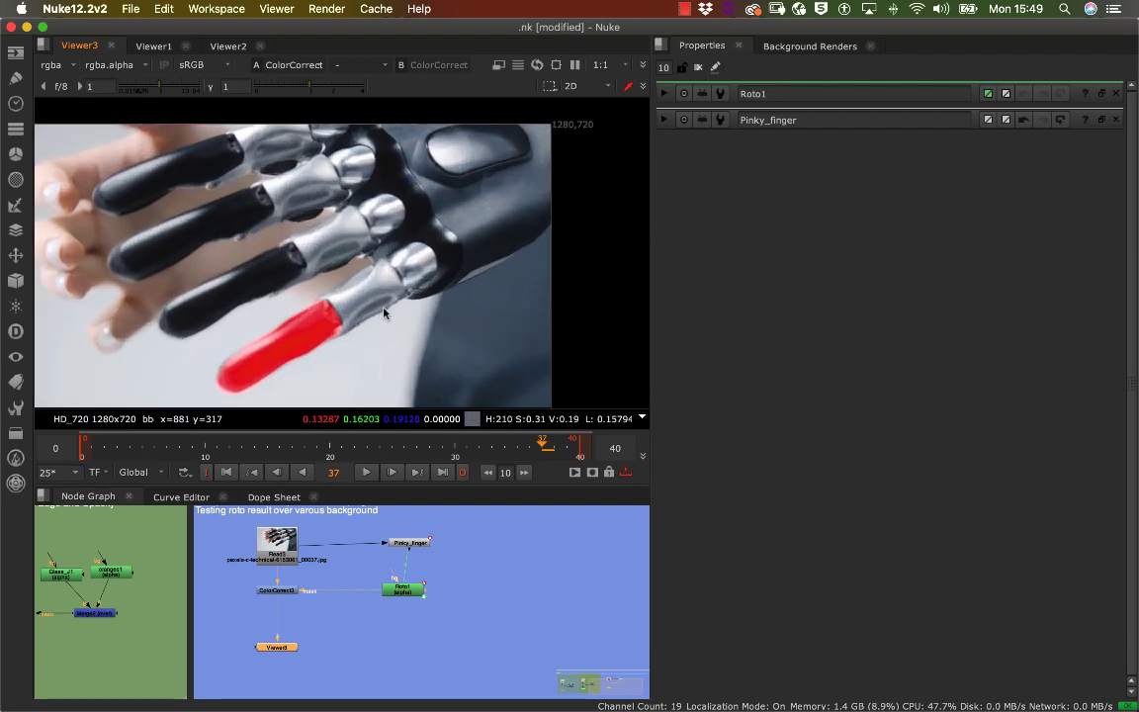
pyautogui.scroll(3, 335, 292)
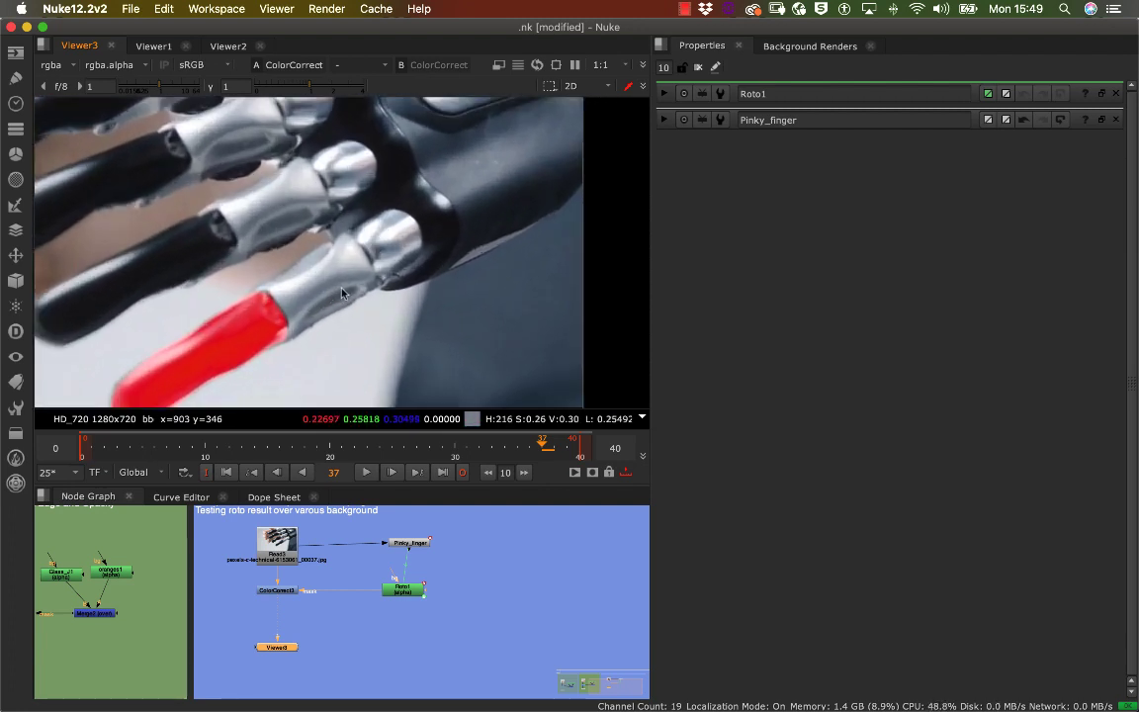
pyautogui.scroll(3, 337, 288)
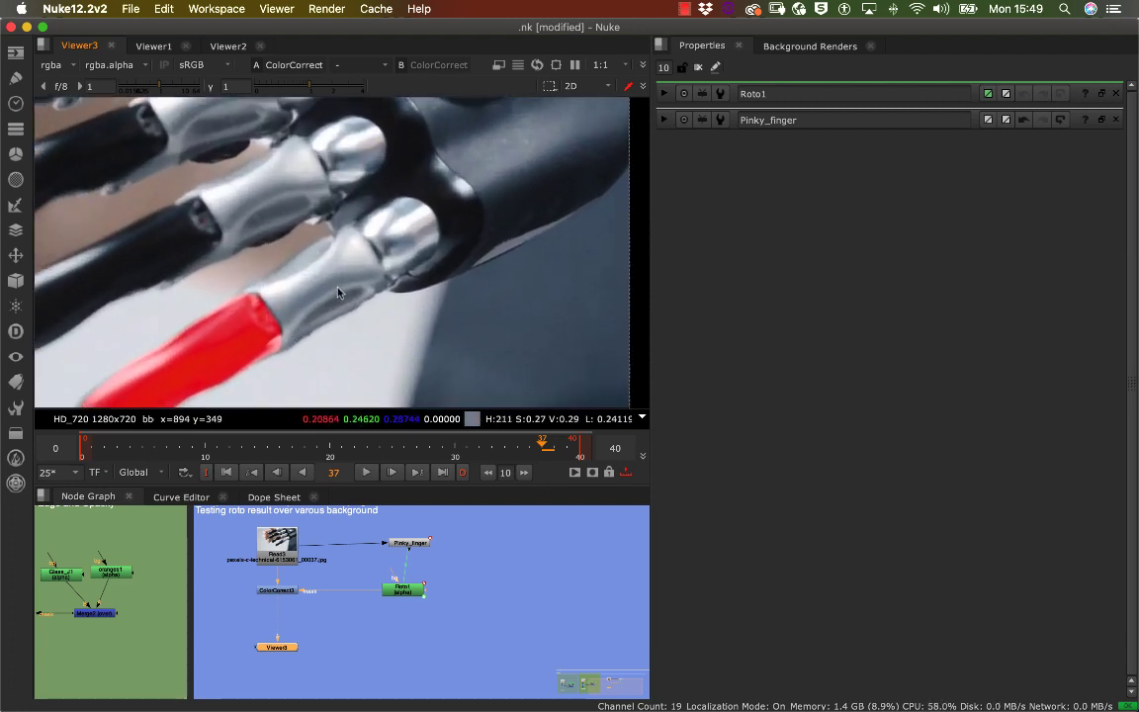
pyautogui.scroll(-4, 322, 288)
pyautogui.scroll(-2, 321, 290)
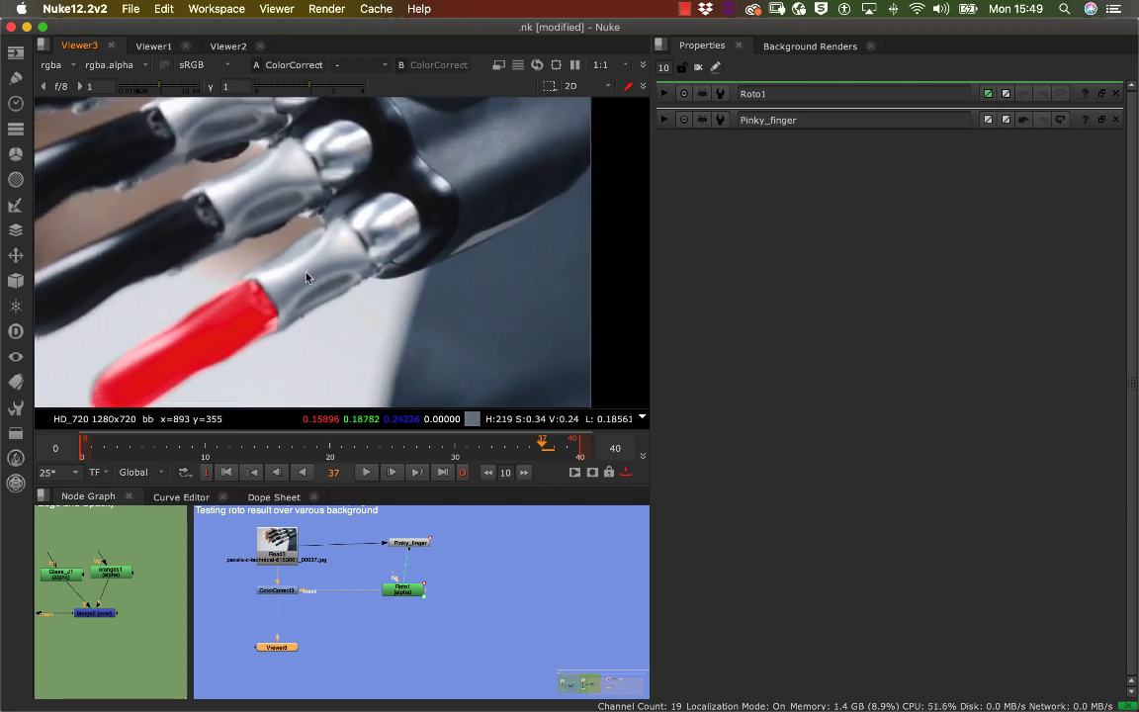
# Open Roto1 for editing with its Tip_Finger shape selected, and nudge the node beneath Pinky_finger
pyautogui.doubleClick(405, 595)
pyautogui.moveTo(404, 594); pyautogui.dragTo(413, 594)
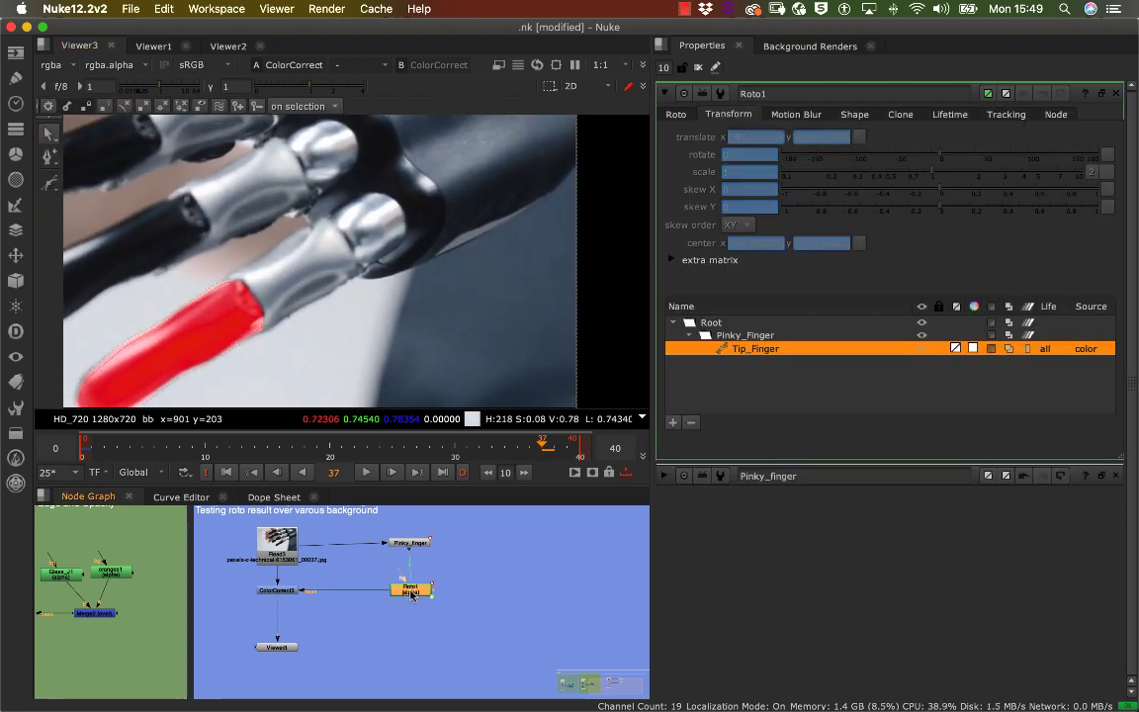
pyautogui.doubleClick(757, 350)
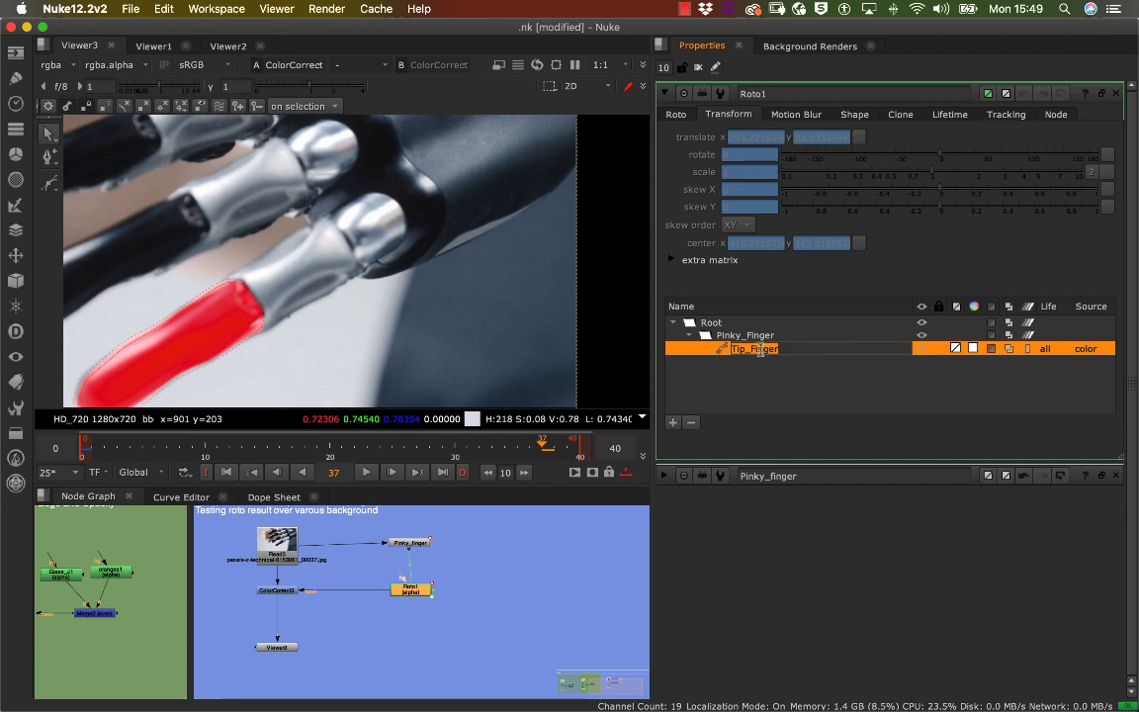
pyautogui.click(770, 371)
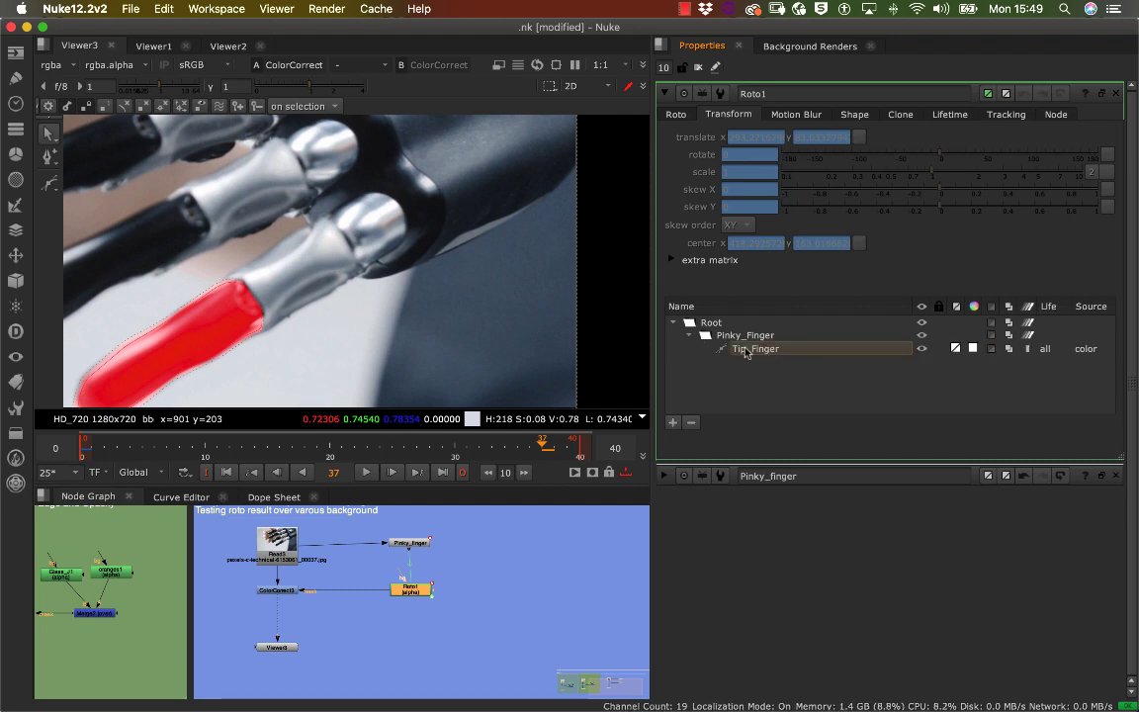
pyautogui.click(745, 350)
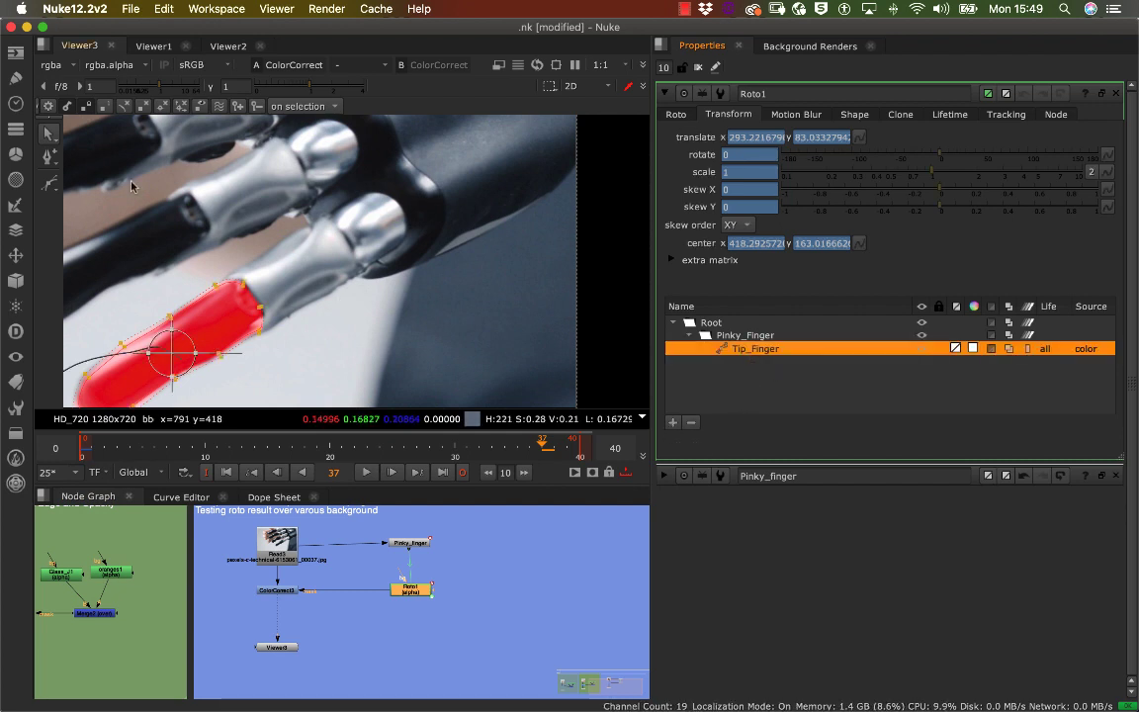
# At frame 0, start a Bezier shape near the red fingertip and place its first points along the upper edge of the silver middle segment
pyautogui.rightClick(48, 183)
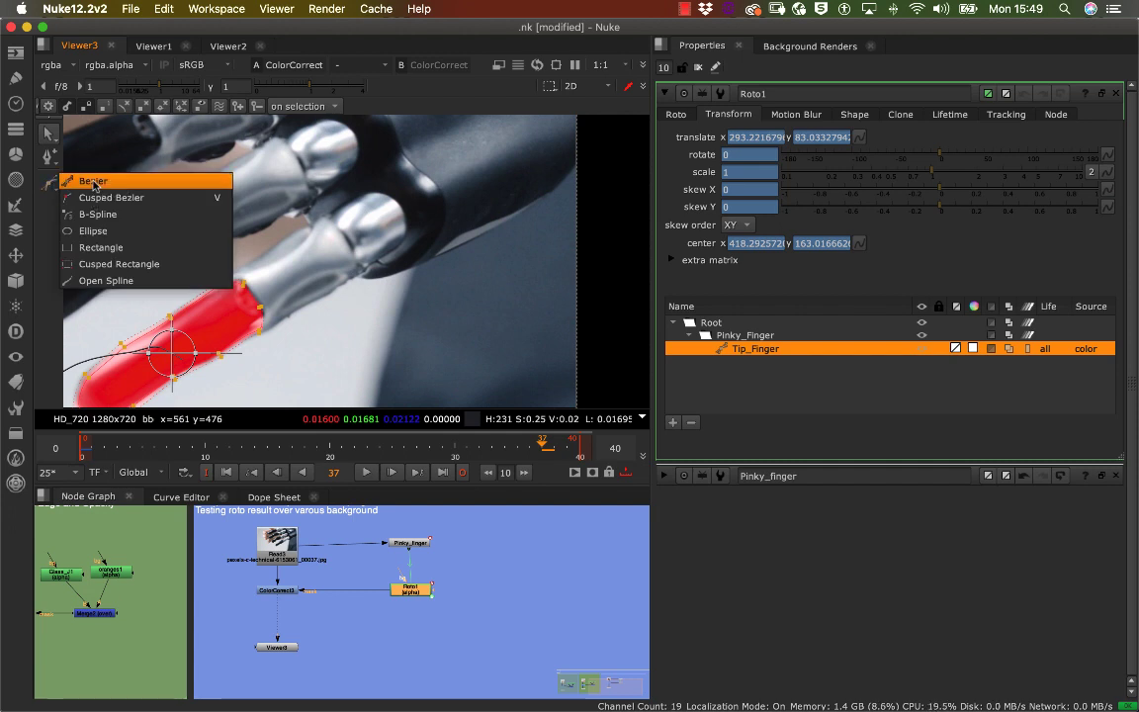
pyautogui.click(93, 182)
pyautogui.scroll(3, 201, 211)
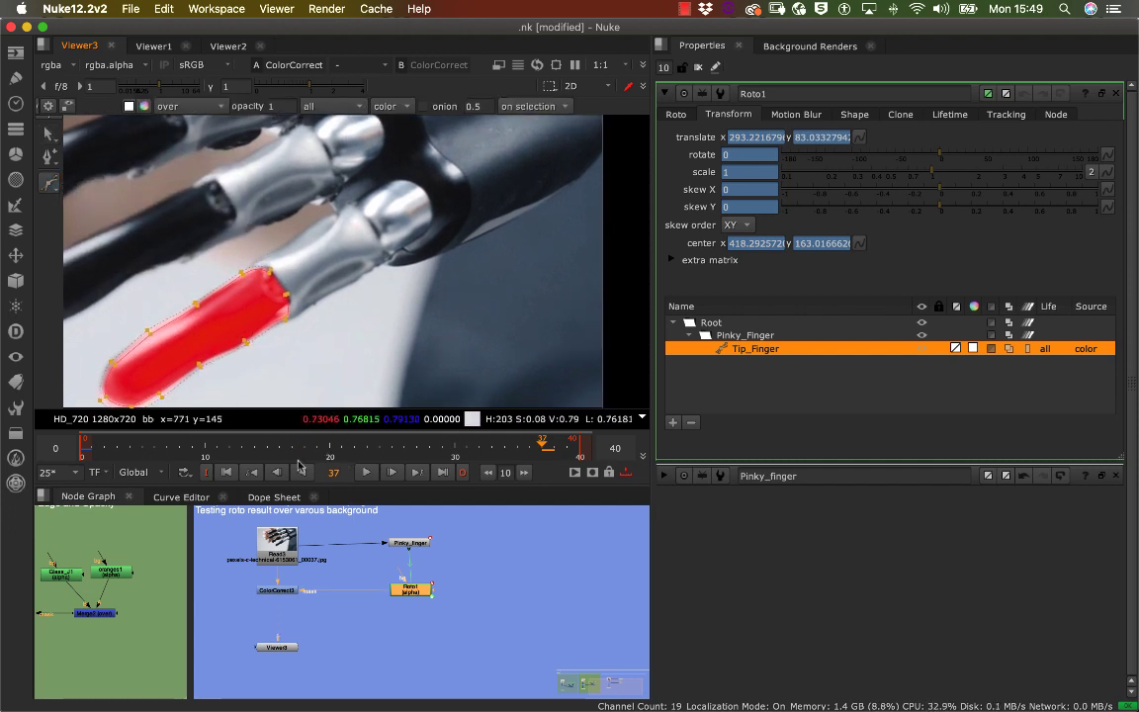
pyautogui.click(231, 473)
pyautogui.moveTo(303, 307); pyautogui.dragTo(427, 265, button='middle')
pyautogui.scroll(3, 339, 266)
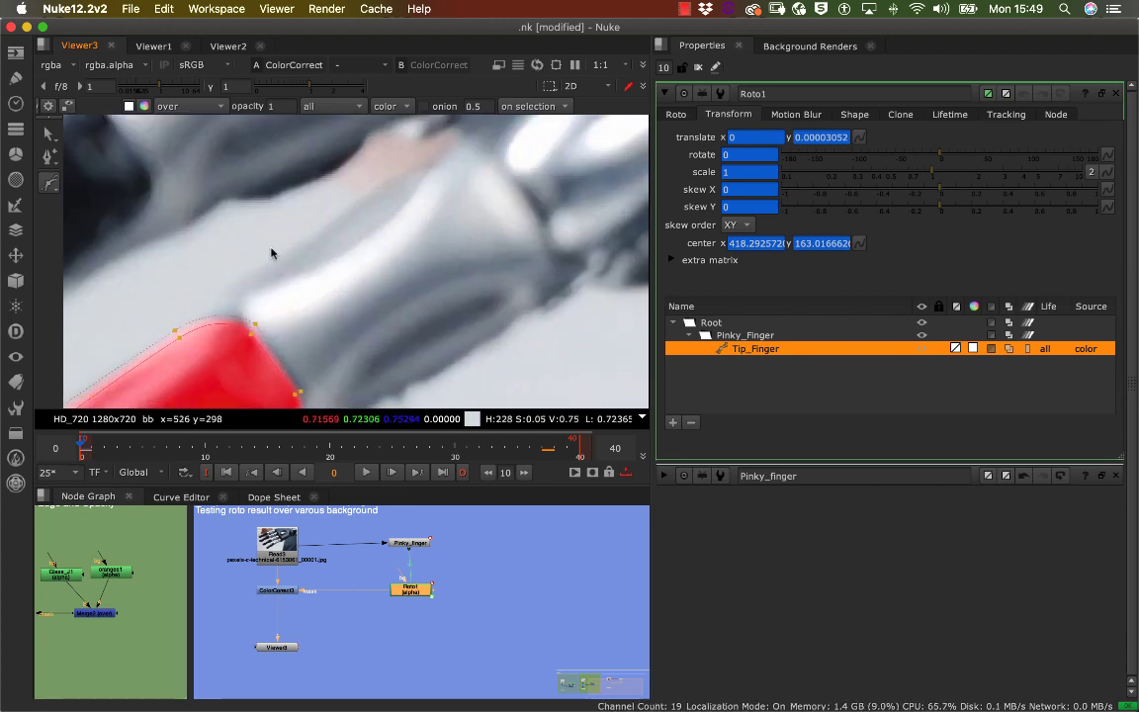
pyautogui.moveTo(191, 333); pyautogui.dragTo(177, 297, button='middle')
pyautogui.click(135, 338)
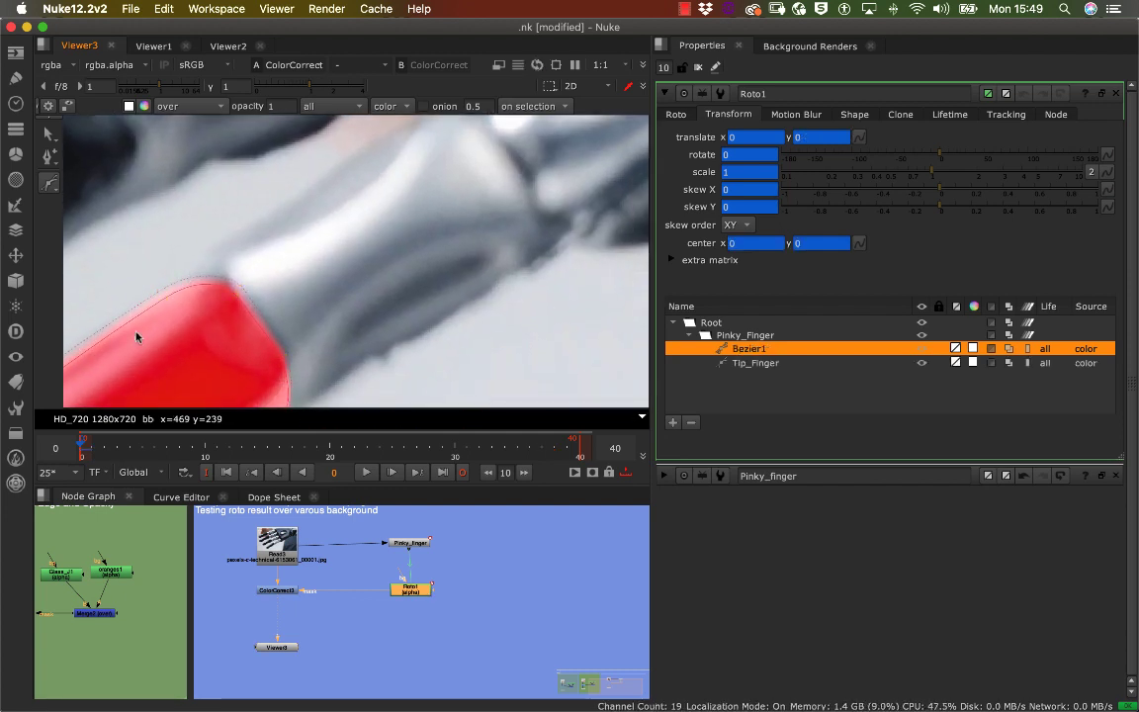
pyautogui.click(199, 258)
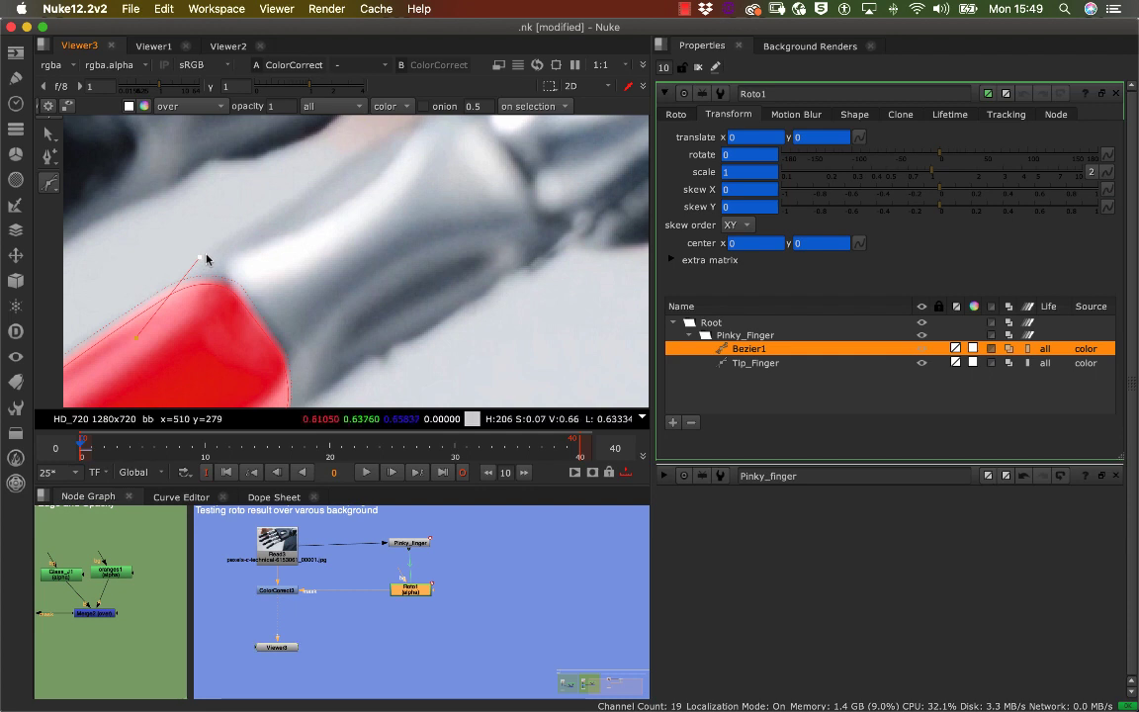
pyautogui.click(303, 196)
# Continue the Bezier around the knuckle end and back along the segment's lower edge, closing it at the first point
pyautogui.moveTo(304, 196); pyautogui.dragTo(196, 230, button='middle')
pyautogui.scroll(-4, 279, 211)
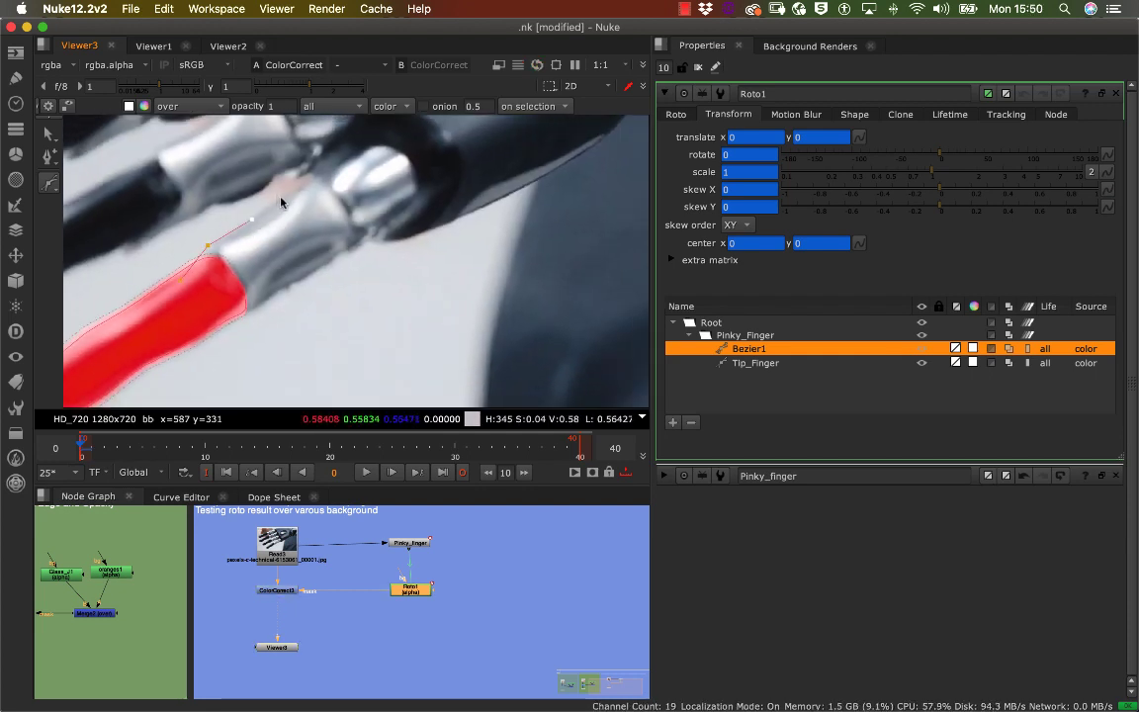
pyautogui.scroll(2, 276, 219)
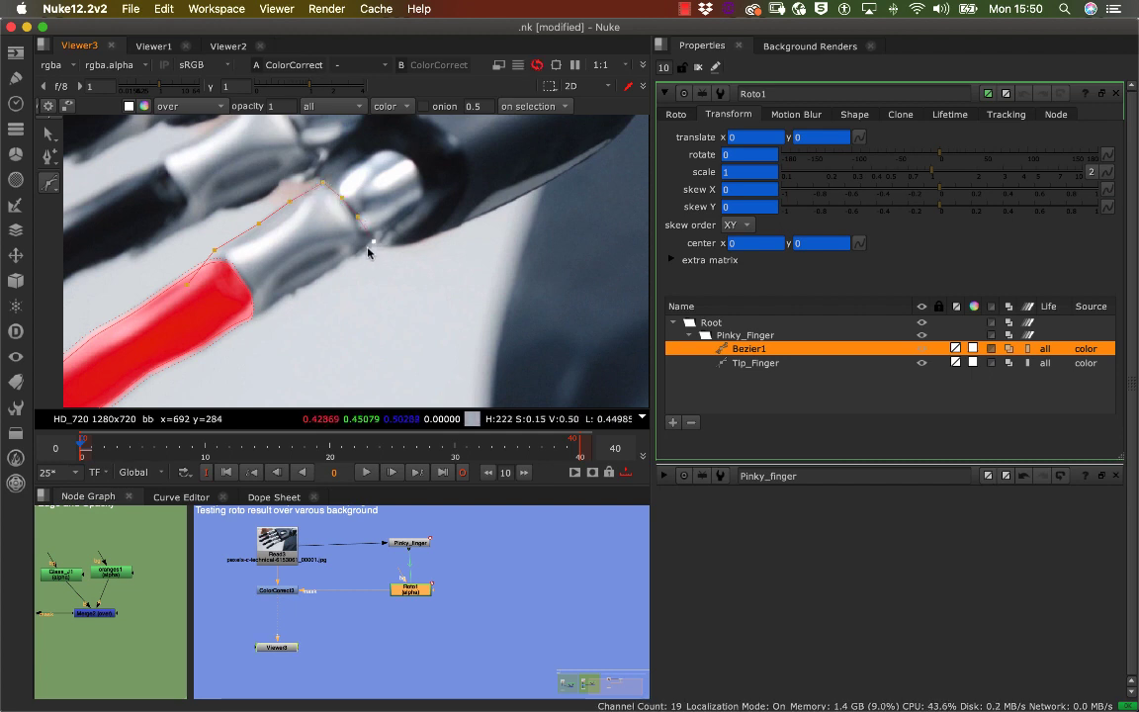
pyautogui.click(341, 266)
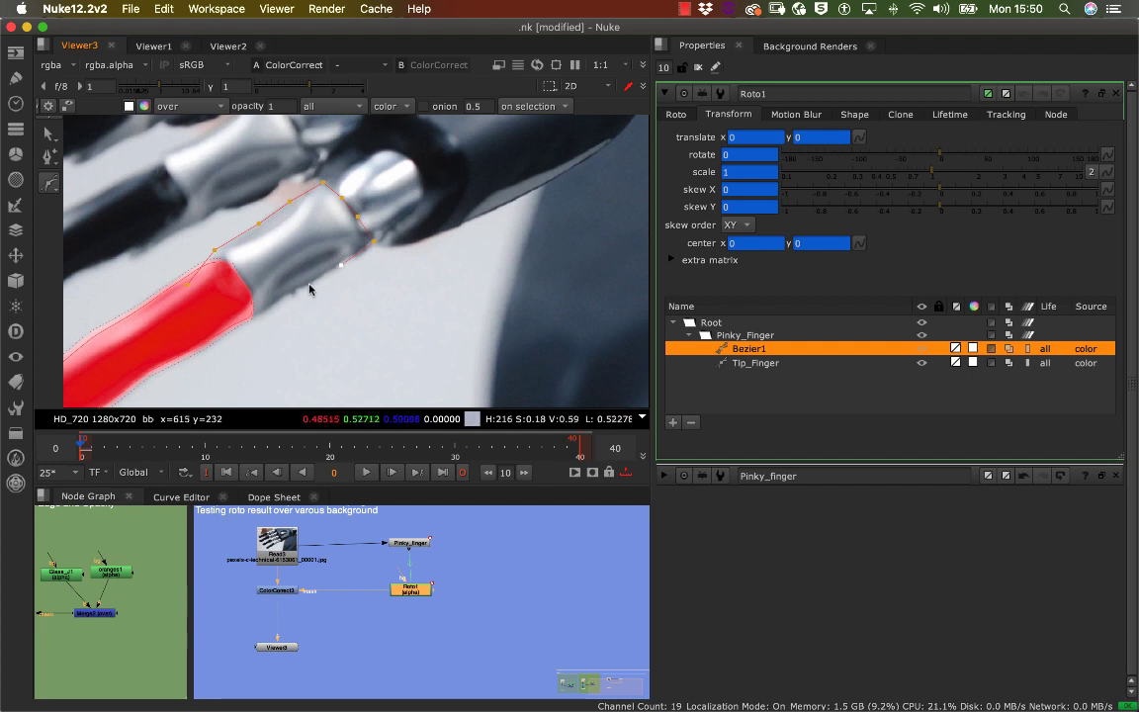
pyautogui.click(307, 287)
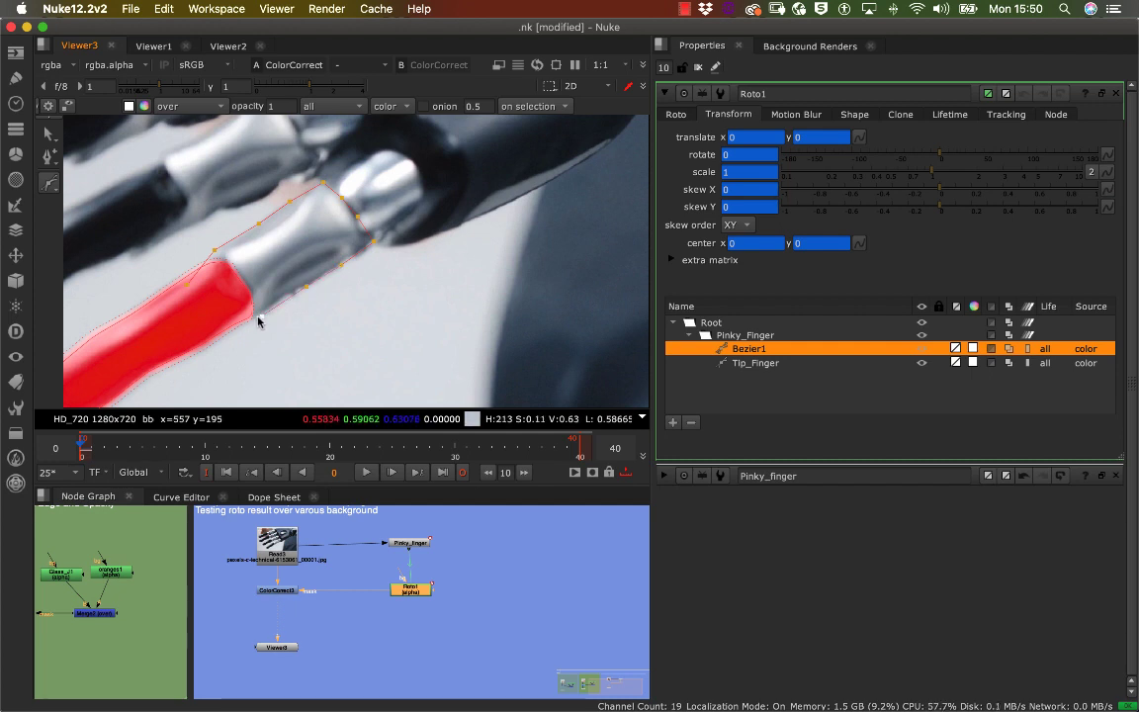
pyautogui.click(187, 287)
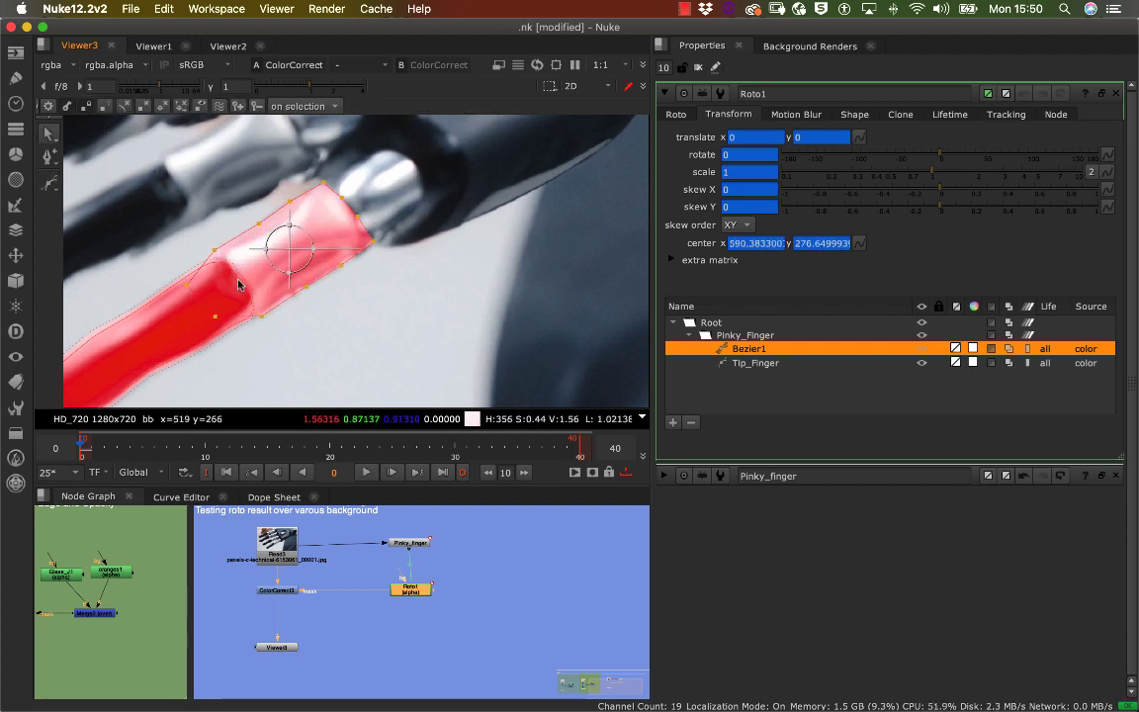
# Select all points of the Bezier1 shape and smooth them into curves, checking the fit around the knuckle end
pyautogui.scroll(5, 247, 307)
pyautogui.scroll(-3, 282, 297)
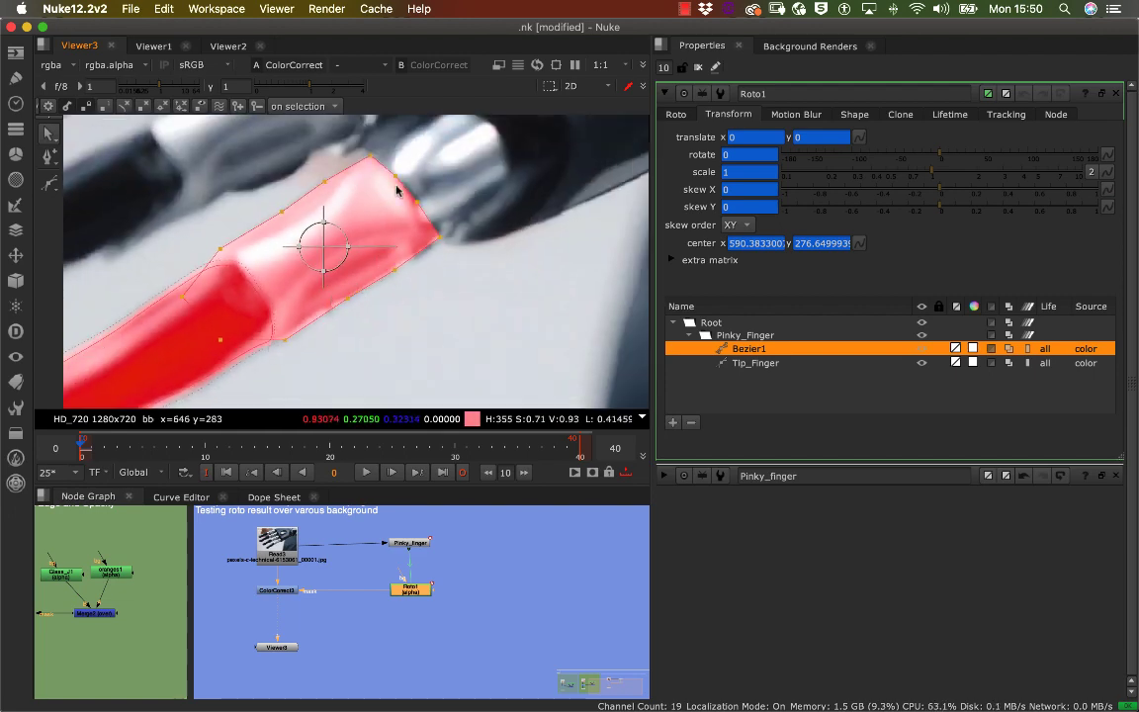
pyautogui.scroll(-5, 299, 248)
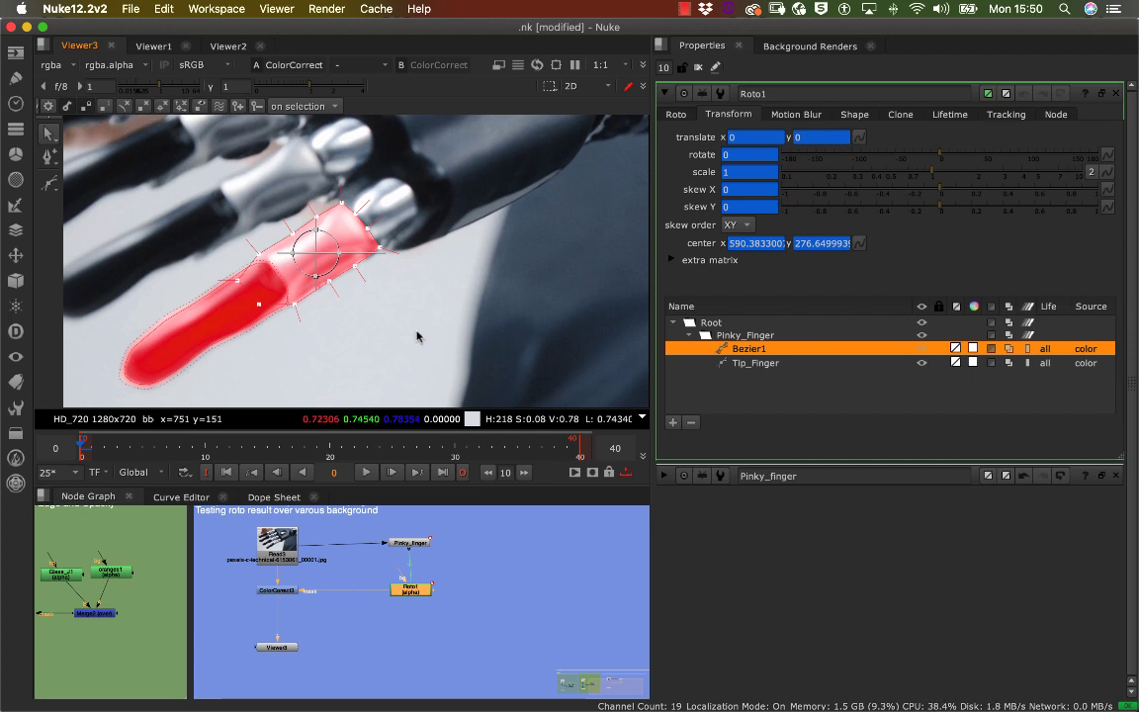
pyautogui.scroll(6, 425, 317)
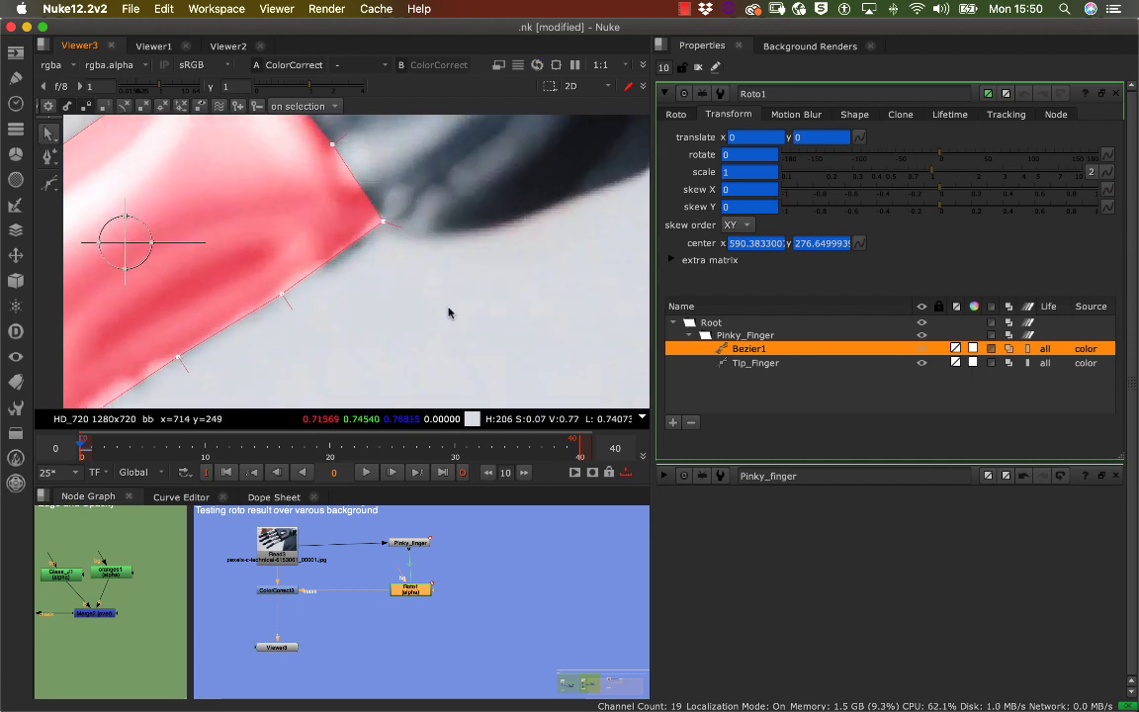
pyautogui.scroll(2, 449, 313)
pyautogui.moveTo(419, 277); pyautogui.dragTo(495, 312, button='middle')
pyautogui.press('z')
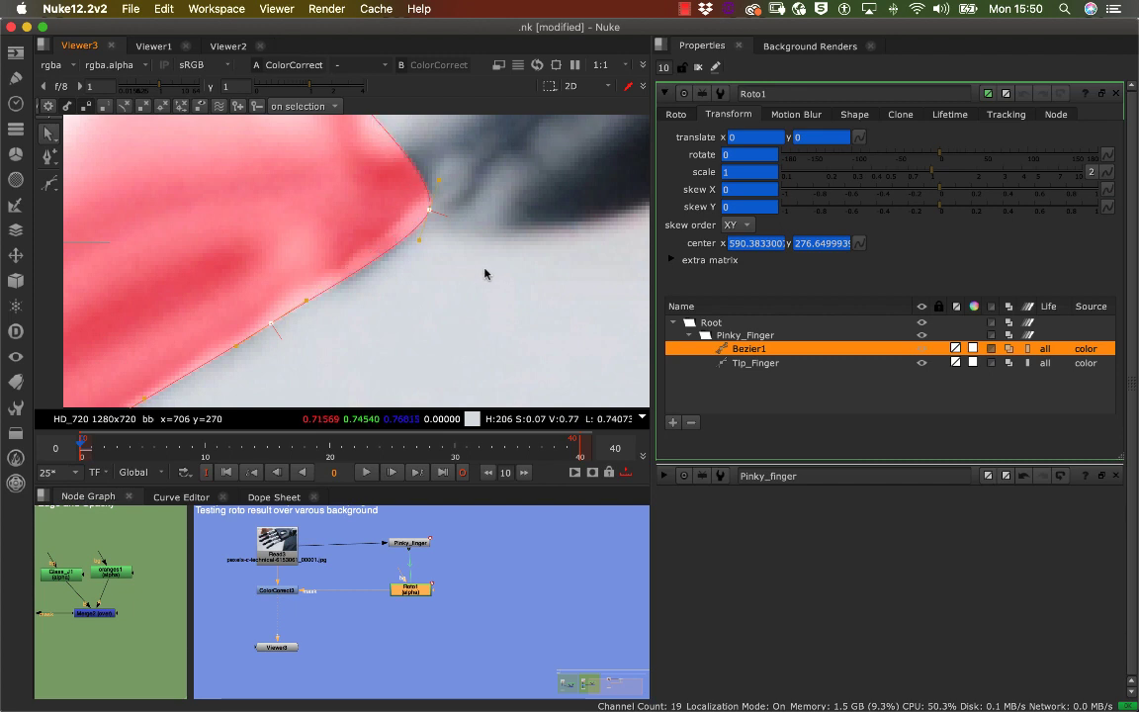
pyautogui.scroll(-3, 433, 203)
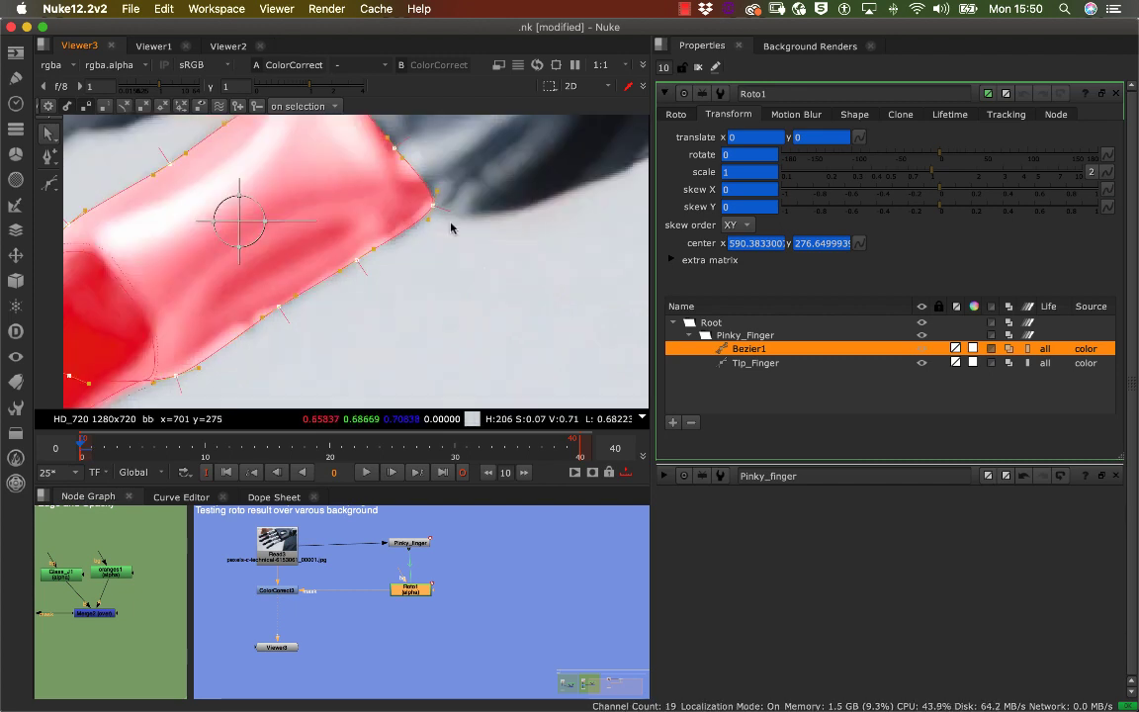
pyautogui.scroll(3, 509, 294)
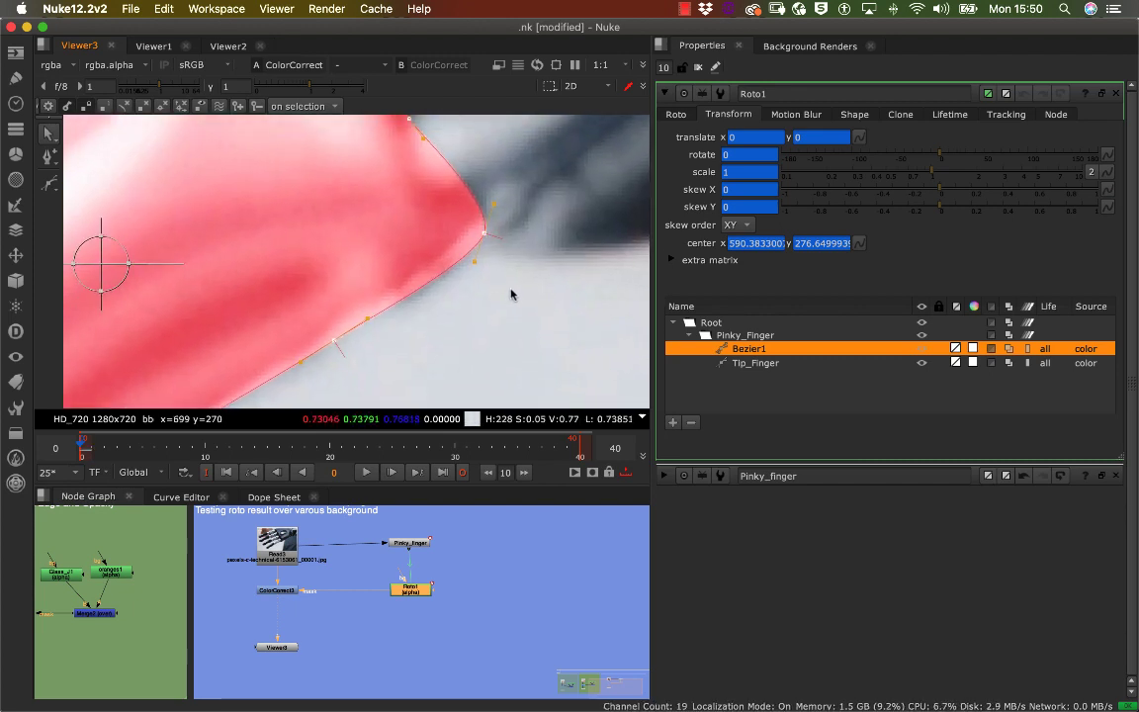
pyautogui.moveTo(508, 279); pyautogui.dragTo(582, 261, button='middle')
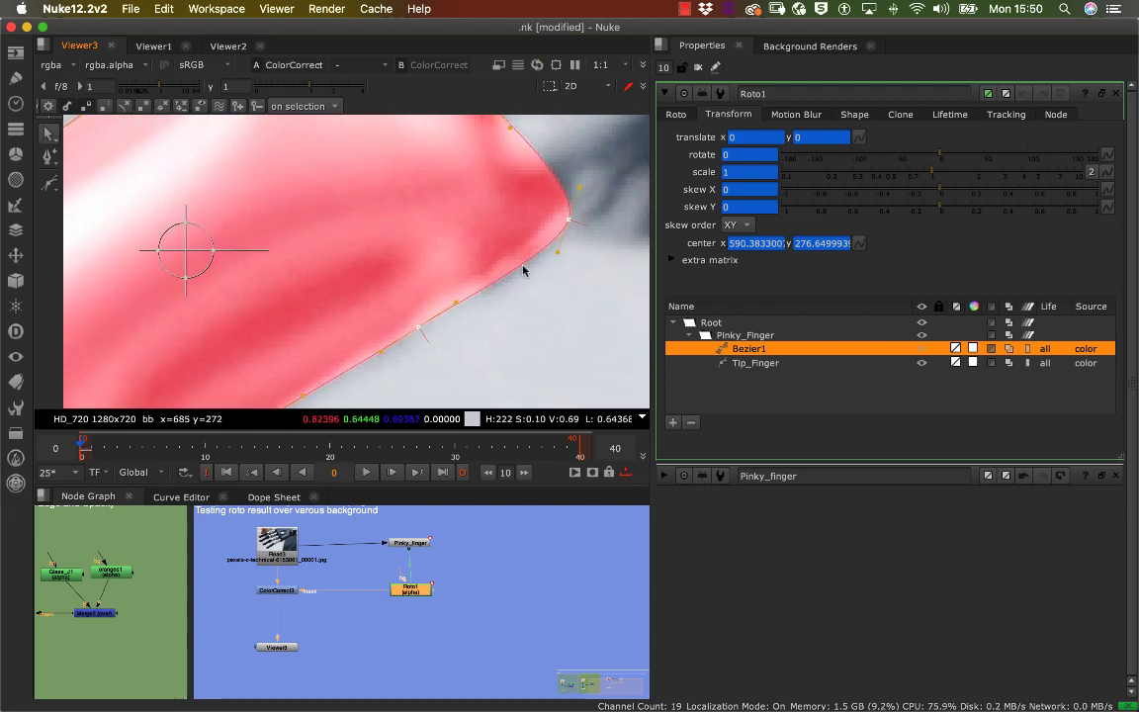
pyautogui.moveTo(442, 234); pyautogui.dragTo(507, 362, button='middle')
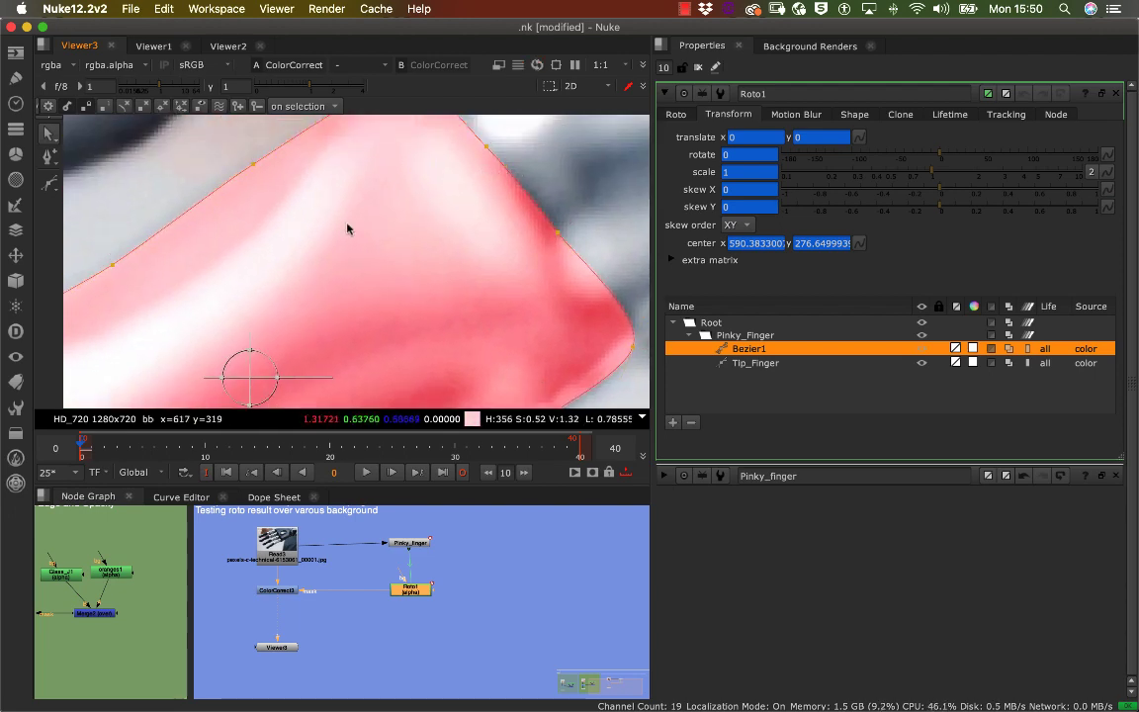
pyautogui.scroll(-6, 346, 230)
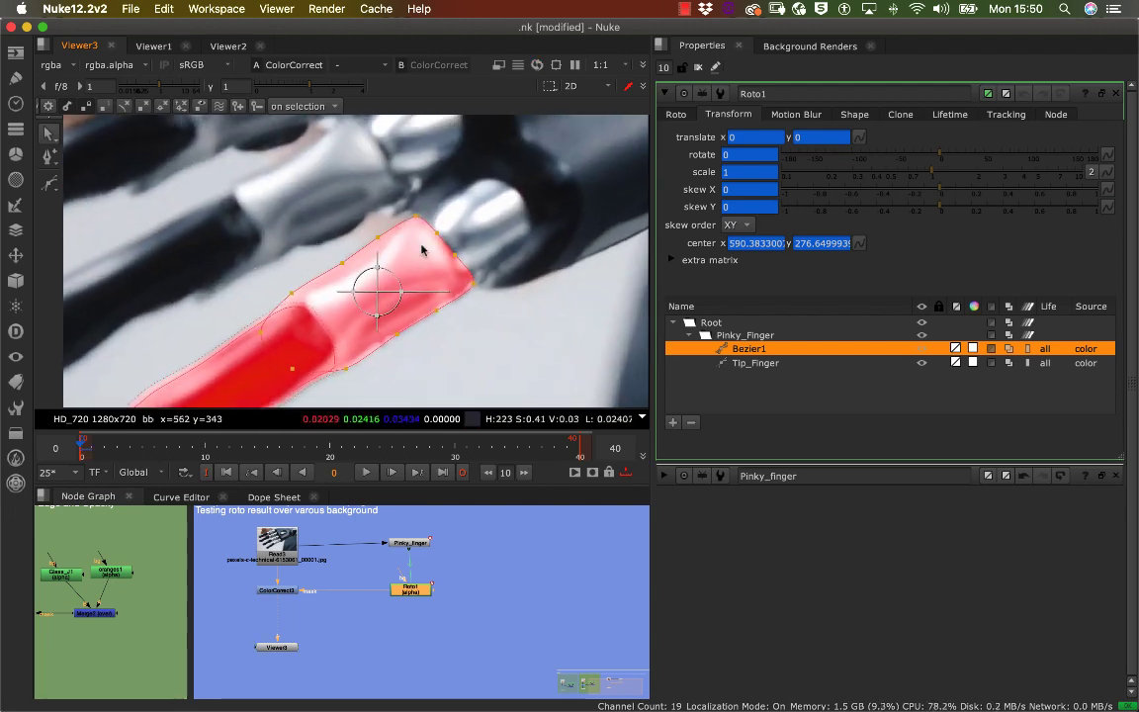
# Reposition the lower Bezier1 point beside the red fingertip to follow the silver segment's contour
pyautogui.scroll(5, 425, 376)
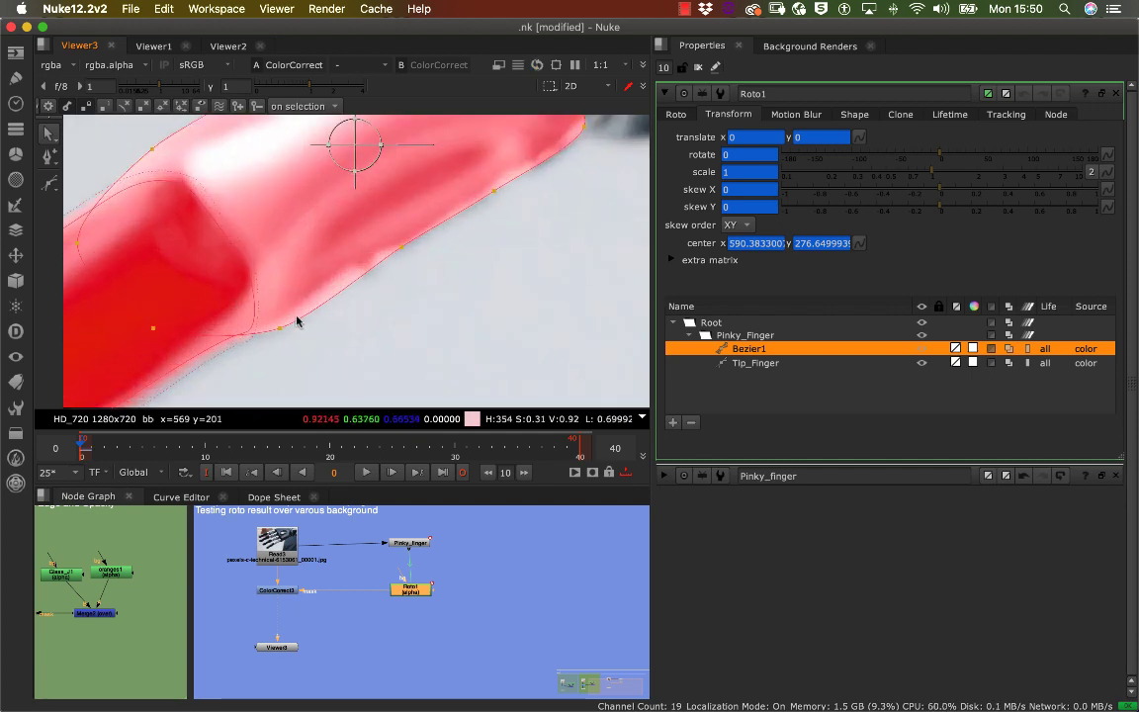
pyautogui.moveTo(280, 332)
pyautogui.mouseDown()
pyautogui.moveTo(316, 284)
pyautogui.moveTo(285, 322)
pyautogui.mouseUp()
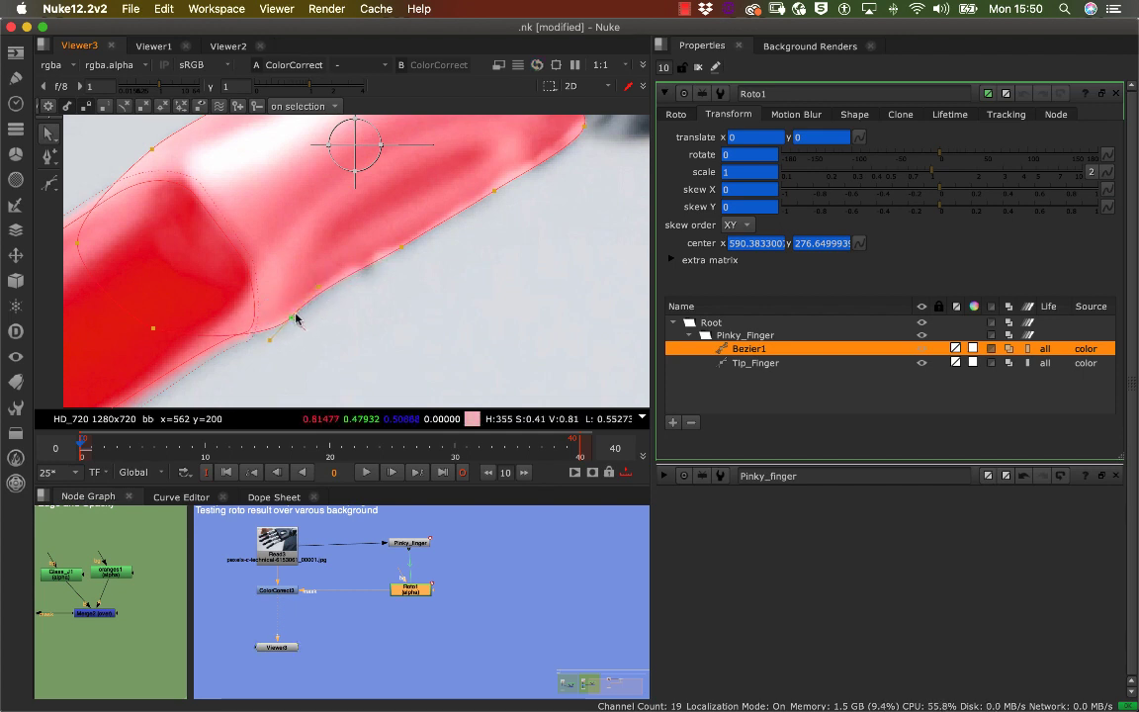
pyautogui.click(492, 191)
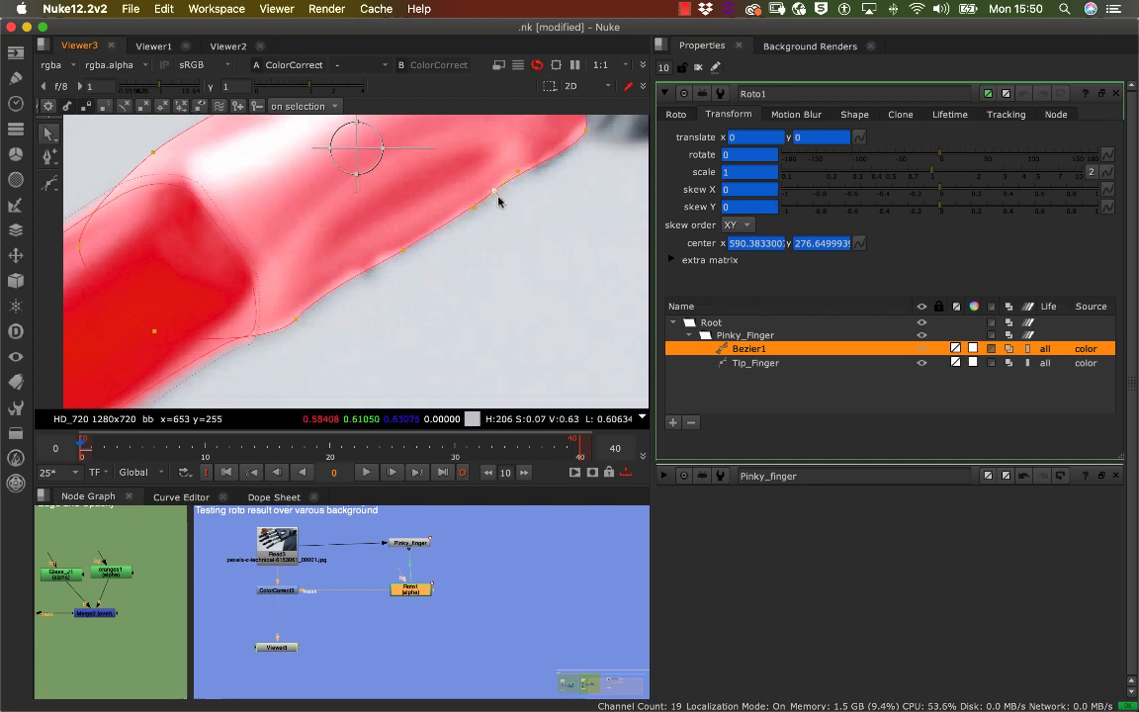
pyautogui.moveTo(499, 197); pyautogui.dragTo(477, 231, button='middle')
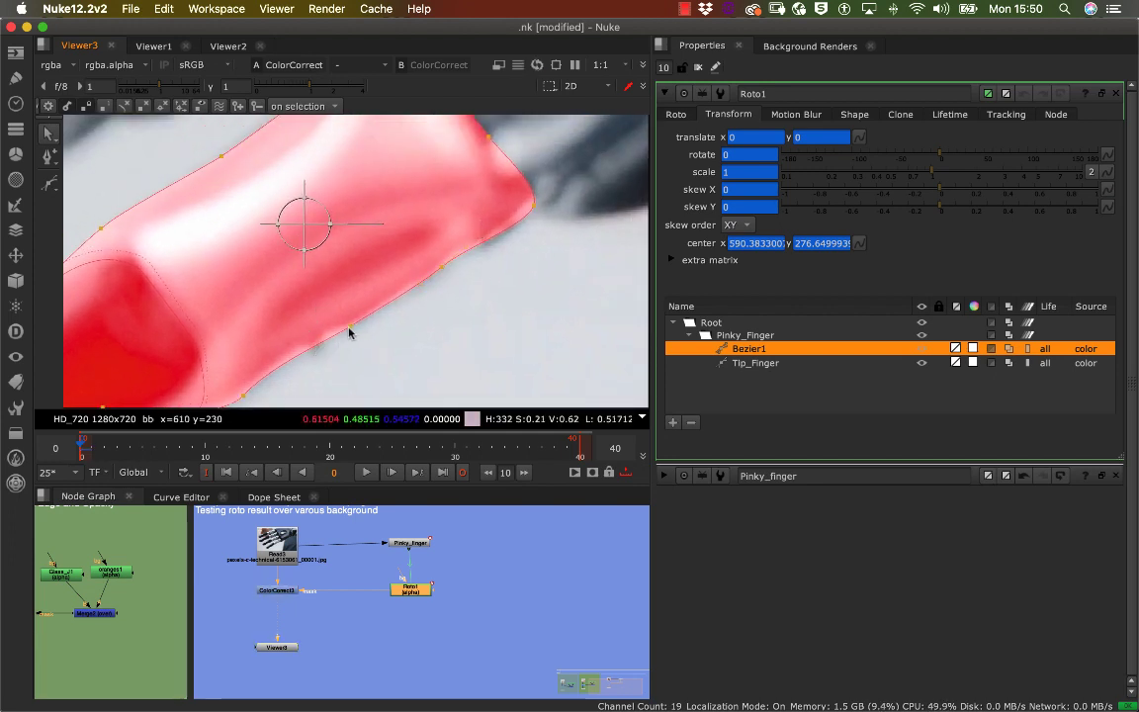
# Pull a slight feather outward from the Bezier1 points along the segment's lower edge, including the one beside the fingertip
pyautogui.click(350, 328)
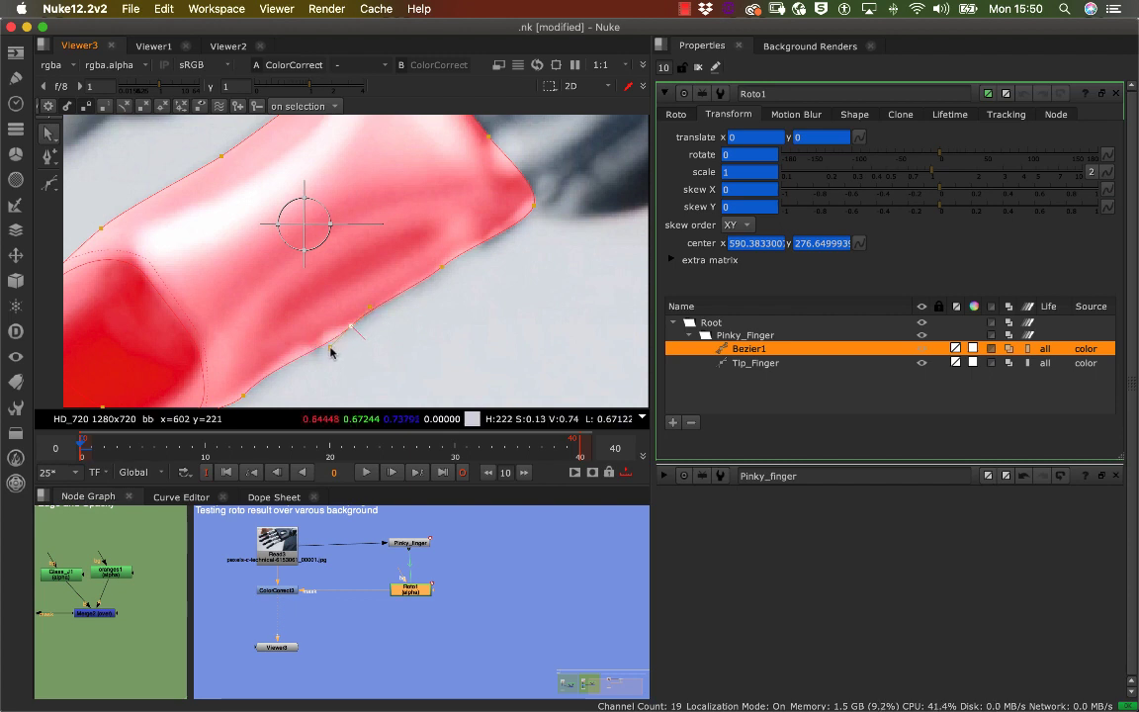
pyautogui.moveTo(331, 345); pyautogui.dragTo(358, 341)
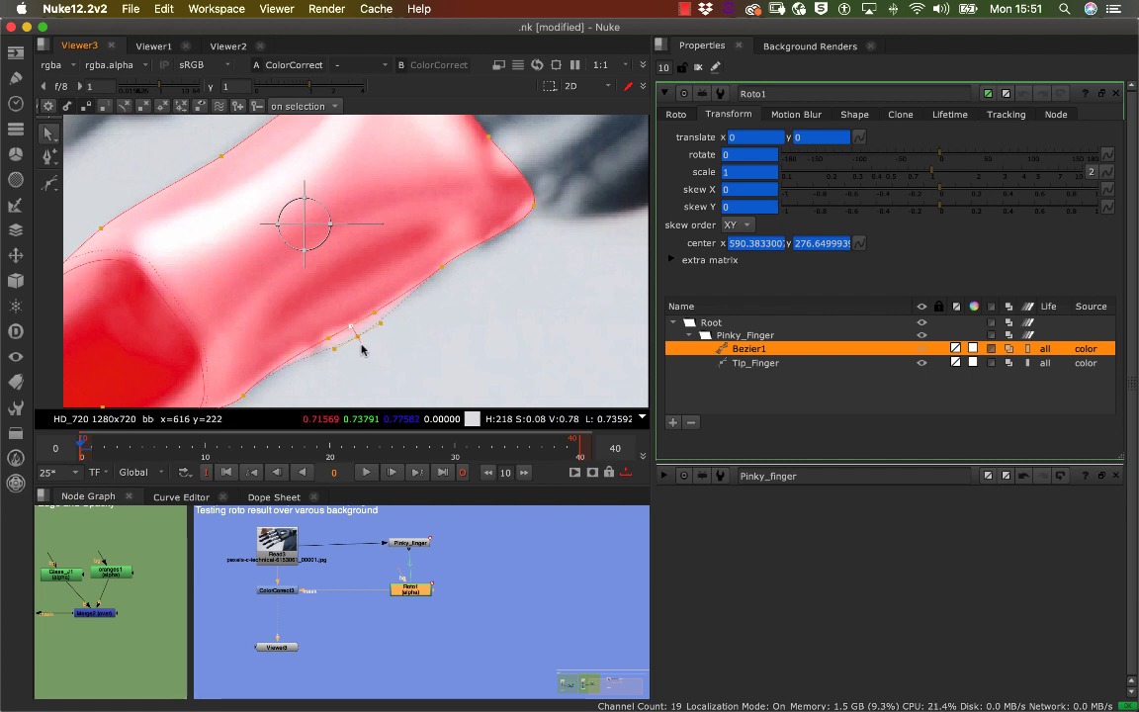
pyautogui.click(443, 269)
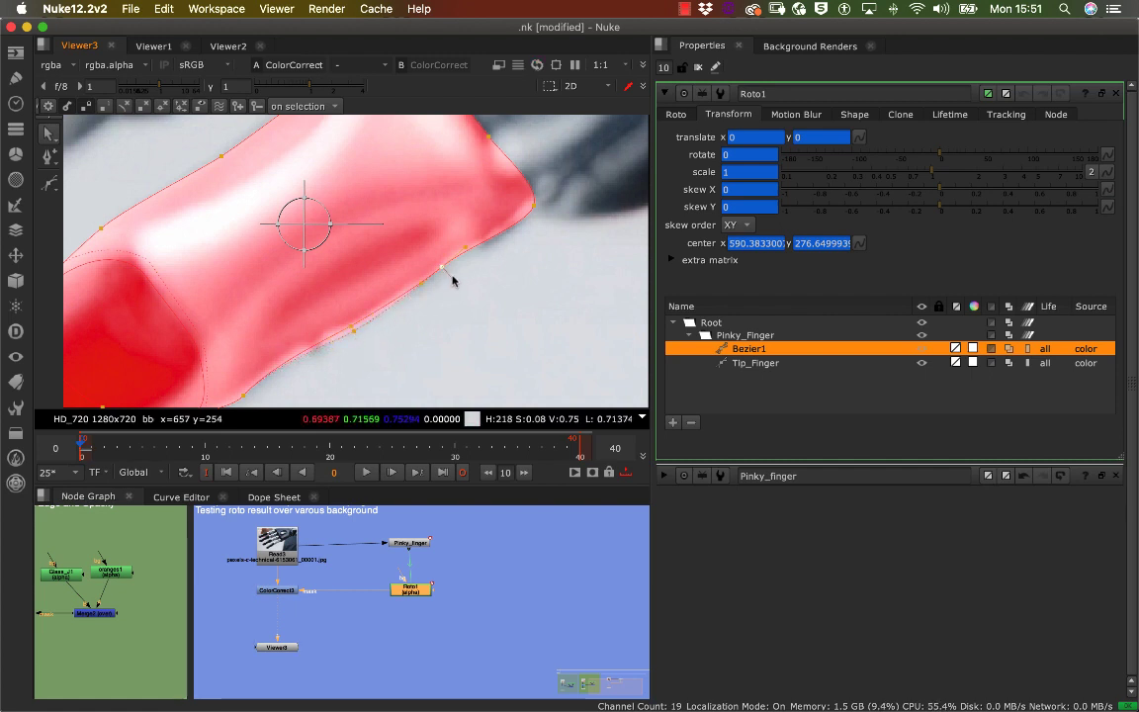
pyautogui.moveTo(349, 369); pyautogui.dragTo(470, 281, button='middle')
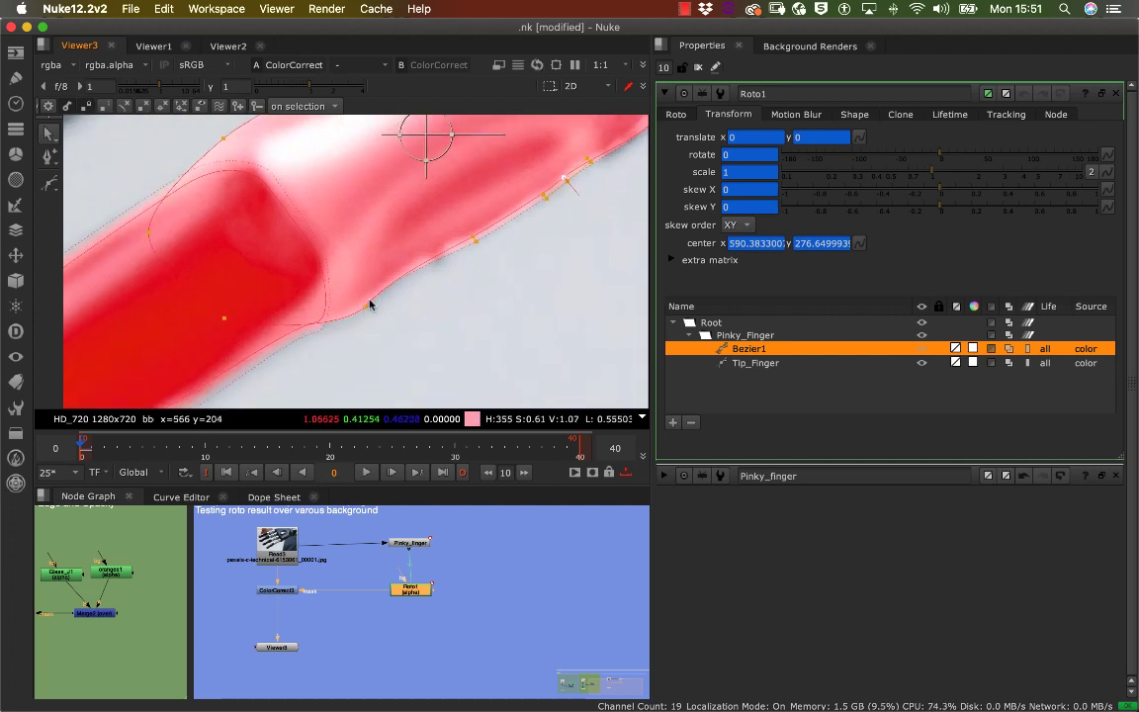
pyautogui.moveTo(420, 270); pyautogui.dragTo(386, 333, button='middle')
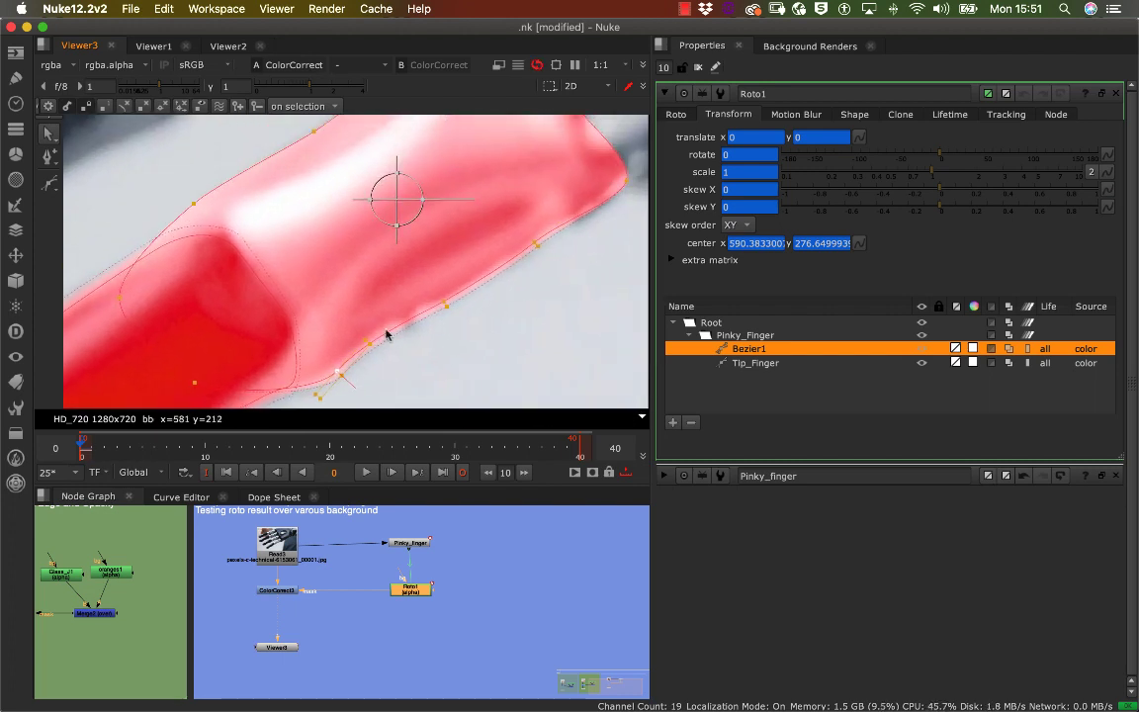
# Pull a slight feather outward from the Bezier1 points along the segment's upper edge, from the fingertip joint to the knuckle corner
pyautogui.moveTo(450, 231); pyautogui.dragTo(333, 311, button='middle')
pyautogui.moveTo(398, 247)
pyautogui.mouseDown(button='middle')
pyautogui.moveTo(475, 302)
pyautogui.moveTo(533, 307)
pyautogui.mouseUp(button='middle')
pyautogui.moveTo(475, 177); pyautogui.dragTo(534, 165, button='middle')
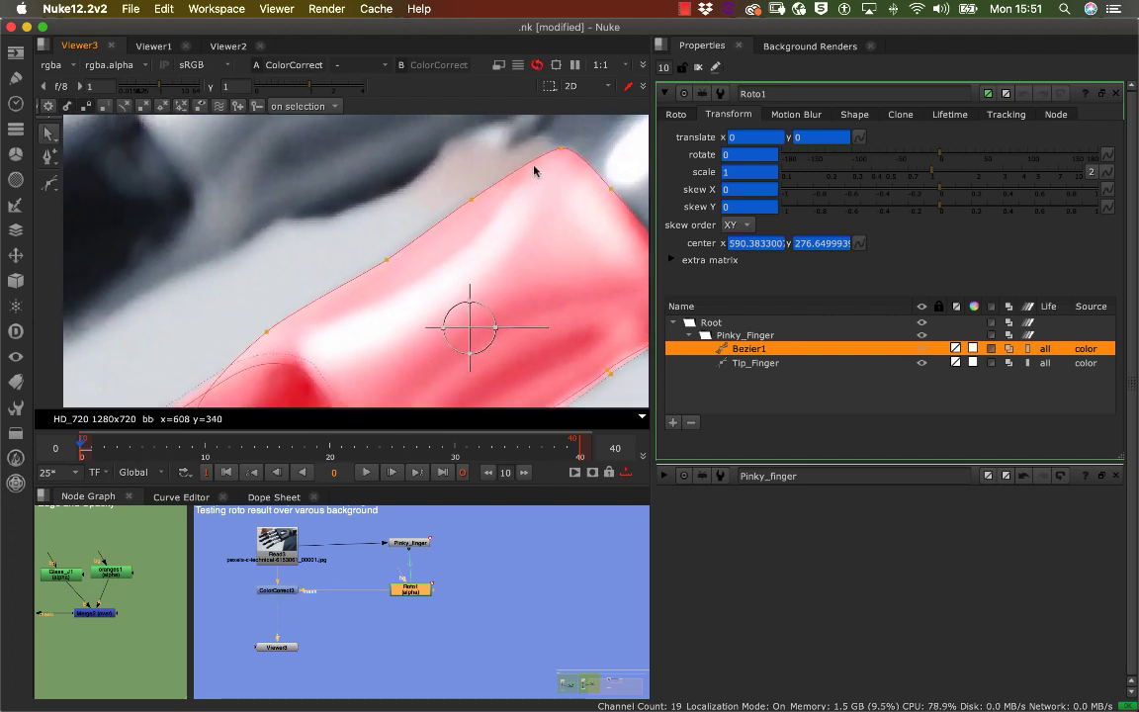
pyautogui.moveTo(320, 209); pyautogui.dragTo(391, 148, button='middle')
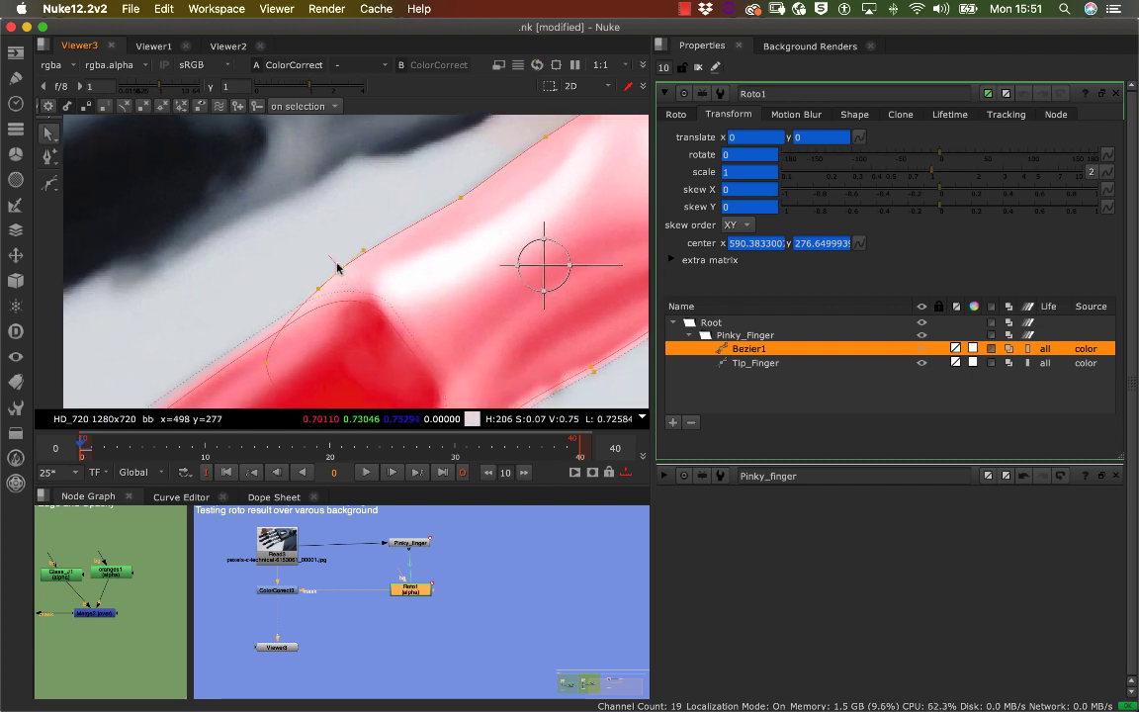
pyautogui.click(337, 269)
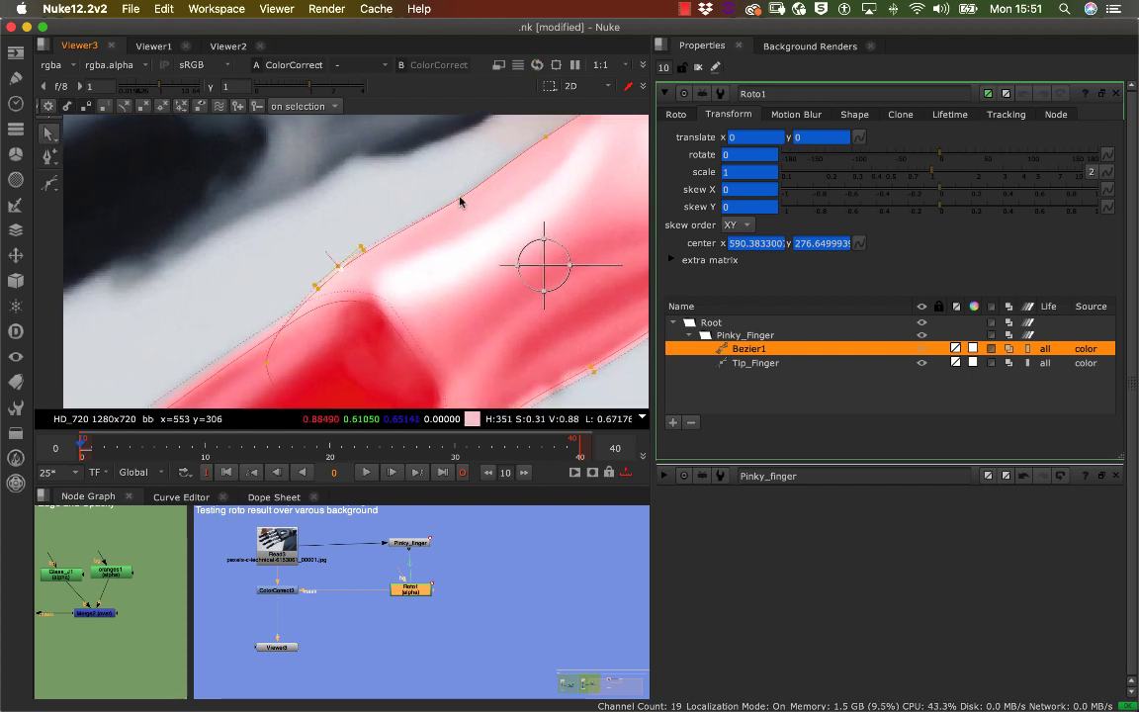
pyautogui.moveTo(507, 165); pyautogui.dragTo(374, 259, button='middle')
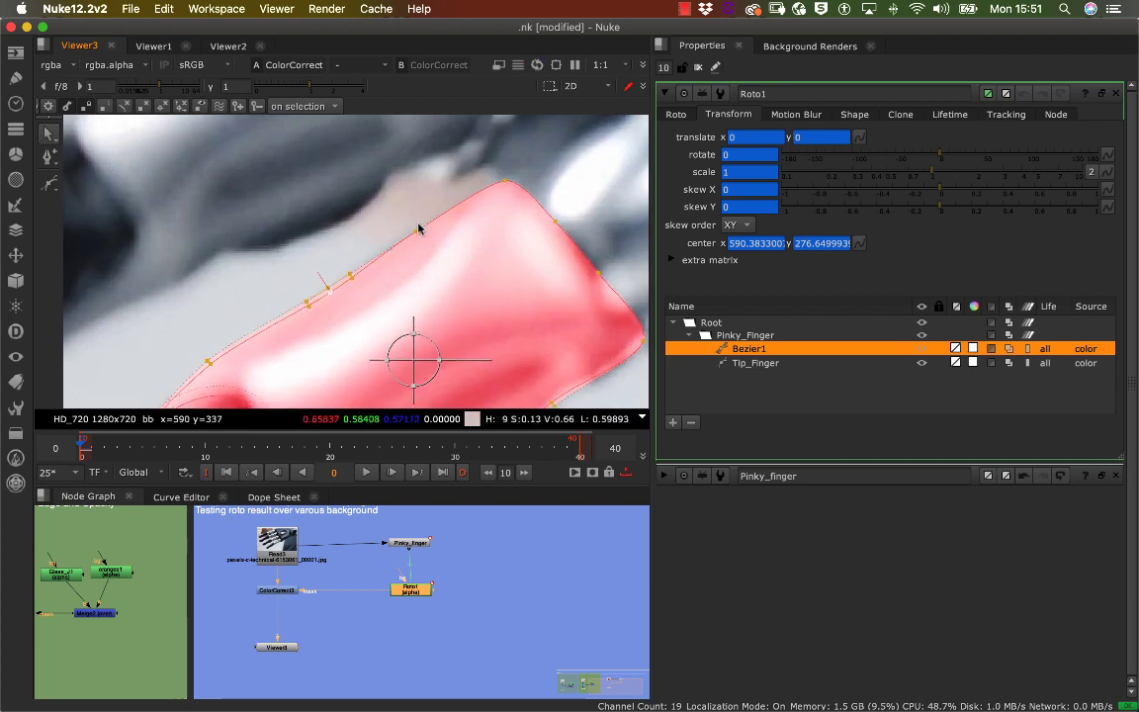
pyautogui.click(414, 228)
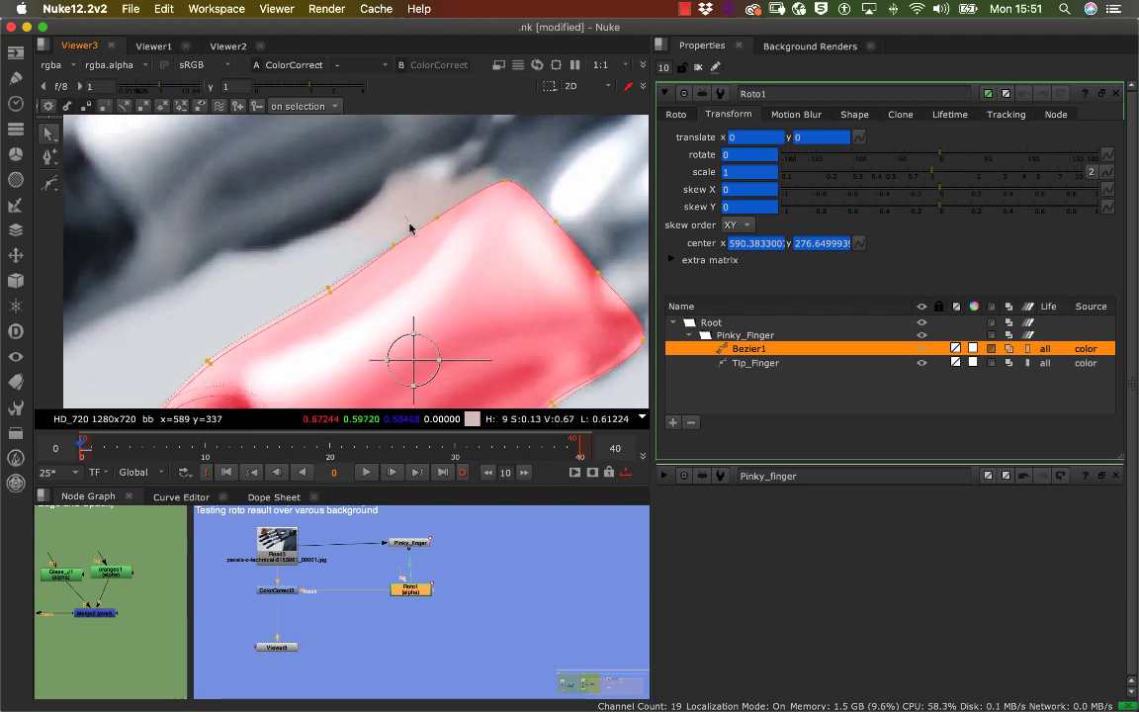
pyautogui.click(506, 181)
pyautogui.scroll(-10, 503, 183)
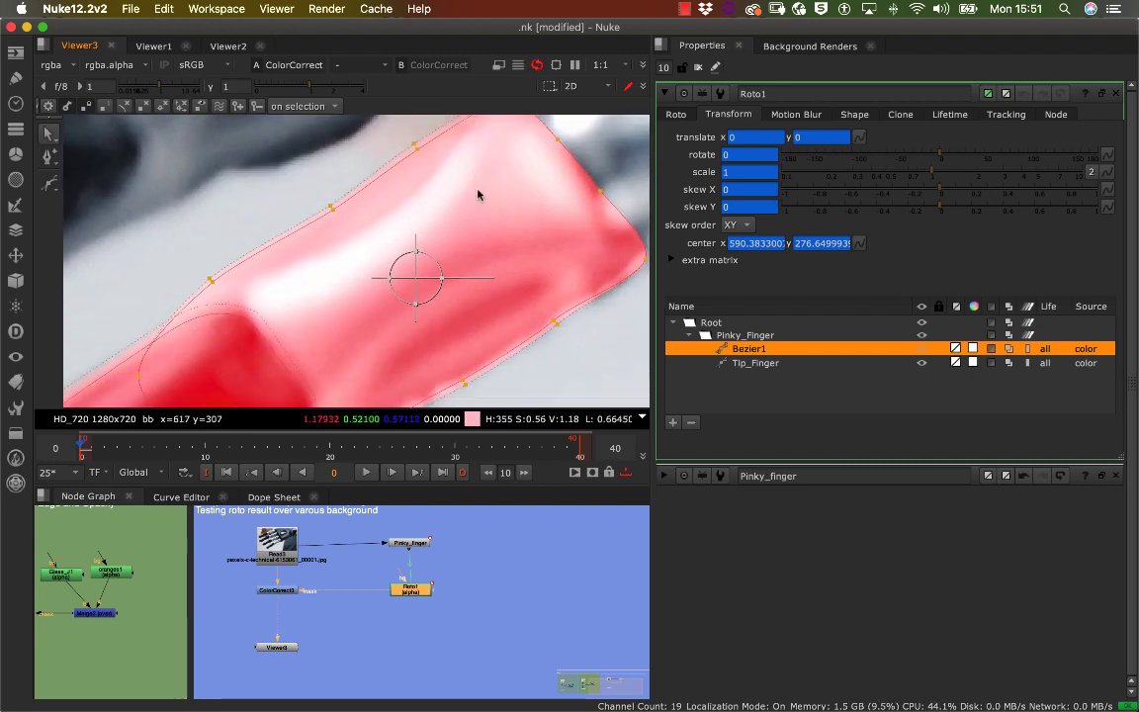
pyautogui.scroll(-3, 418, 258)
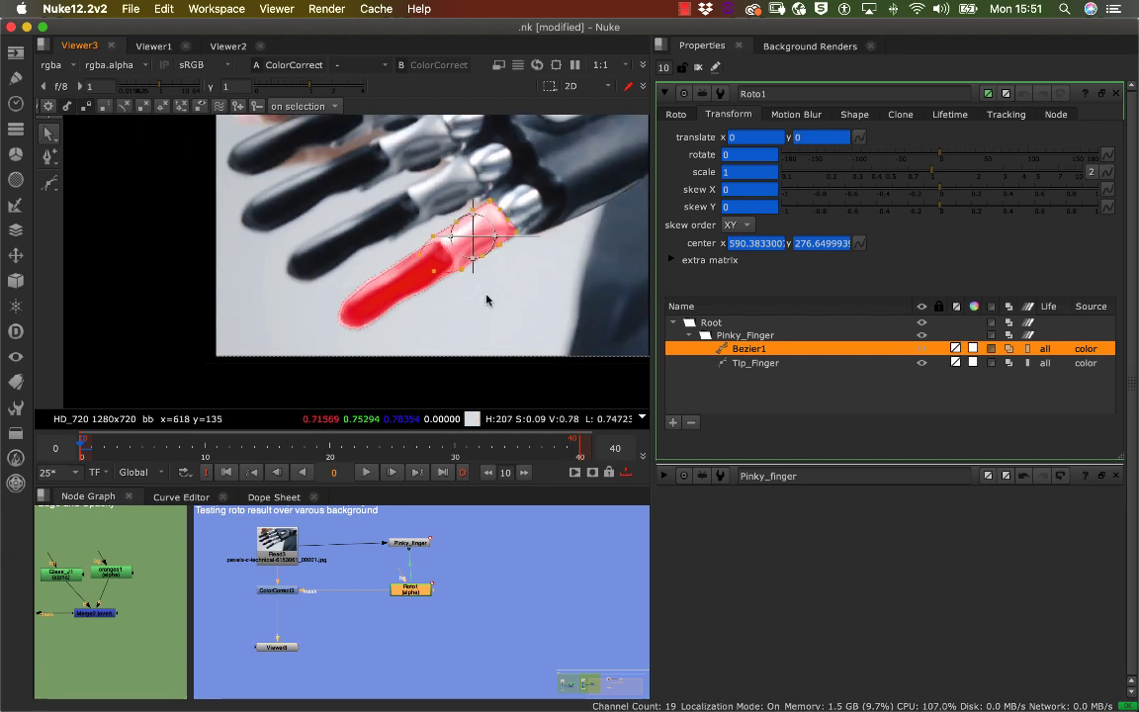
# Link the translate of the Bezier1 shape to the translate of the Pinky_finger tracker
pyautogui.click(755, 364)
pyautogui.click(752, 351)
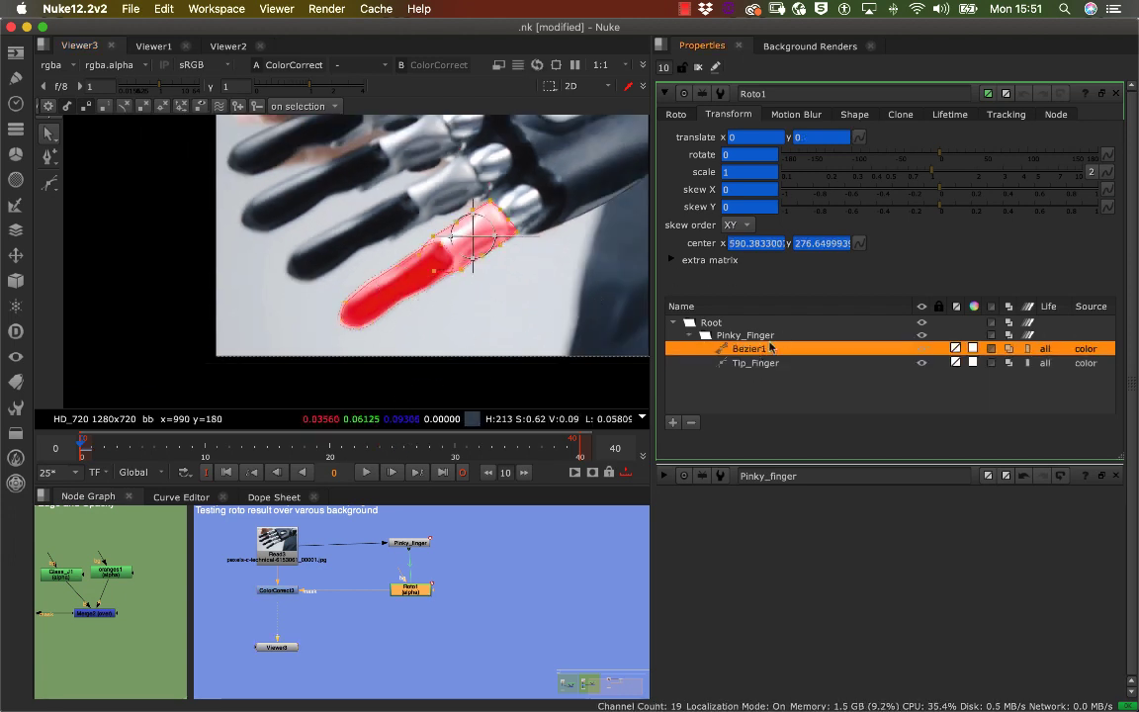
pyautogui.click(754, 363)
pyautogui.click(753, 351)
pyautogui.rightClick(859, 137)
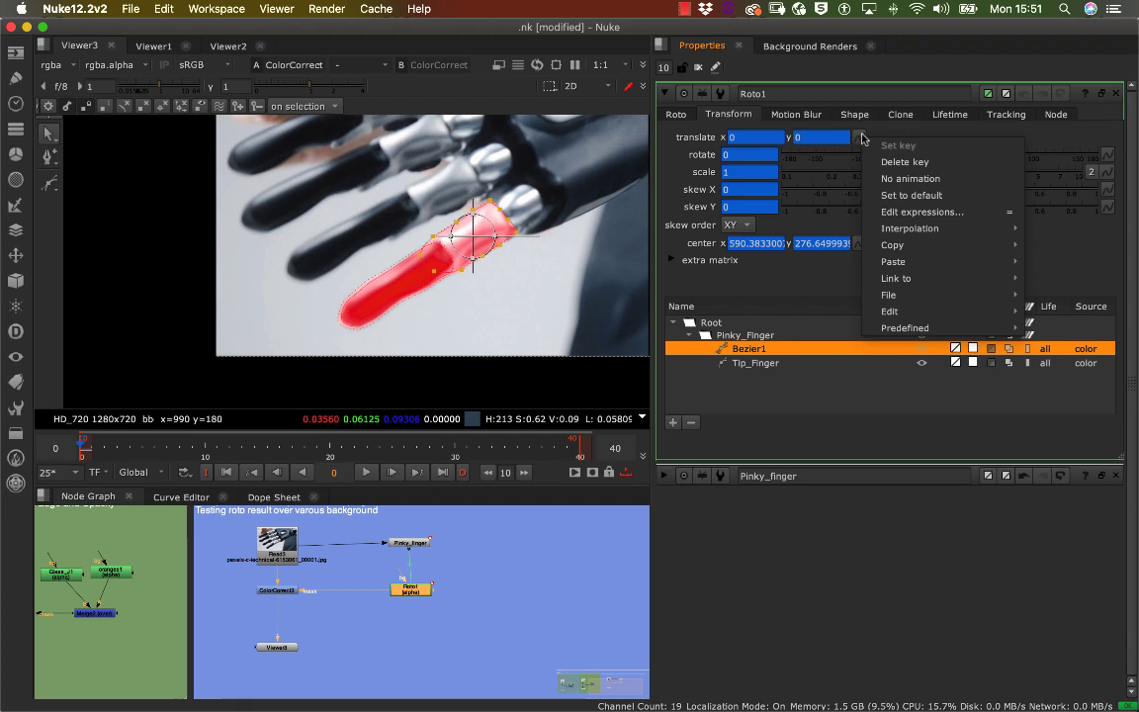
pyautogui.moveTo(898, 280)
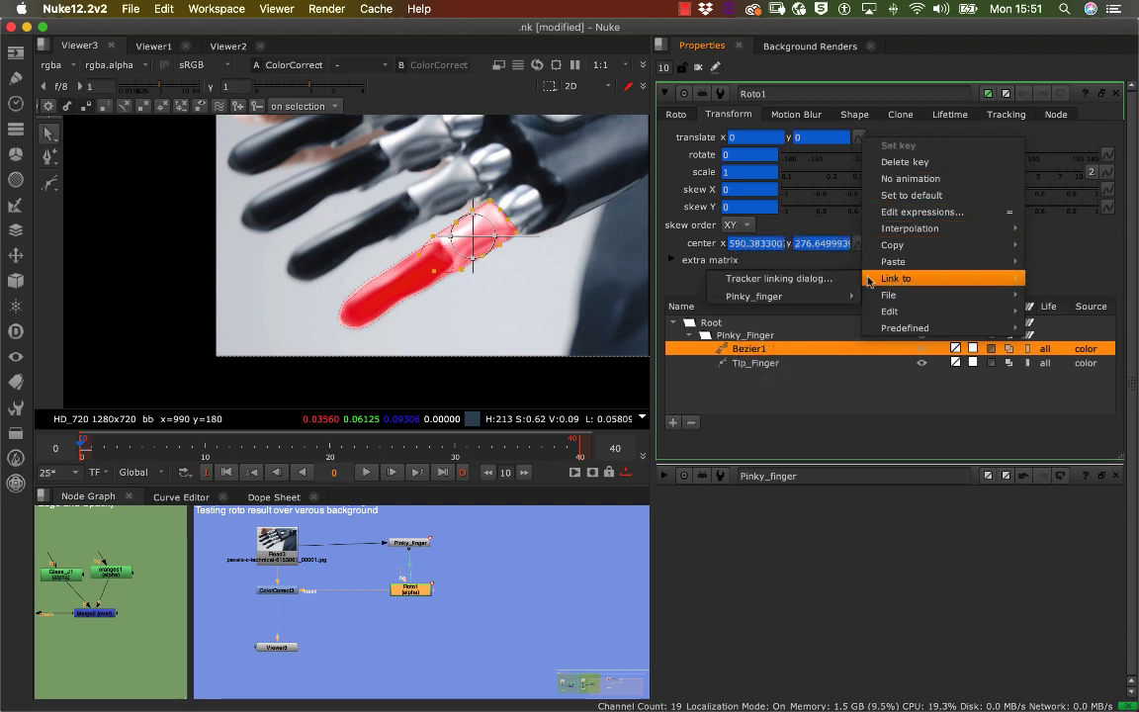
pyautogui.moveTo(820, 301)
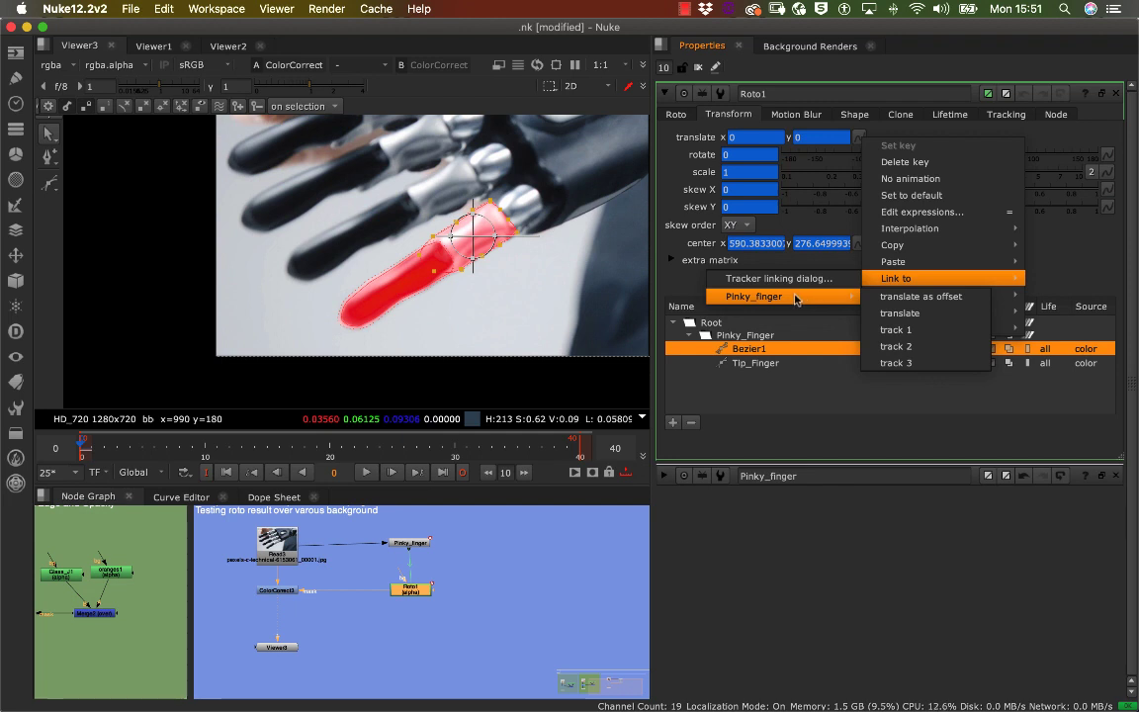
pyautogui.click(908, 315)
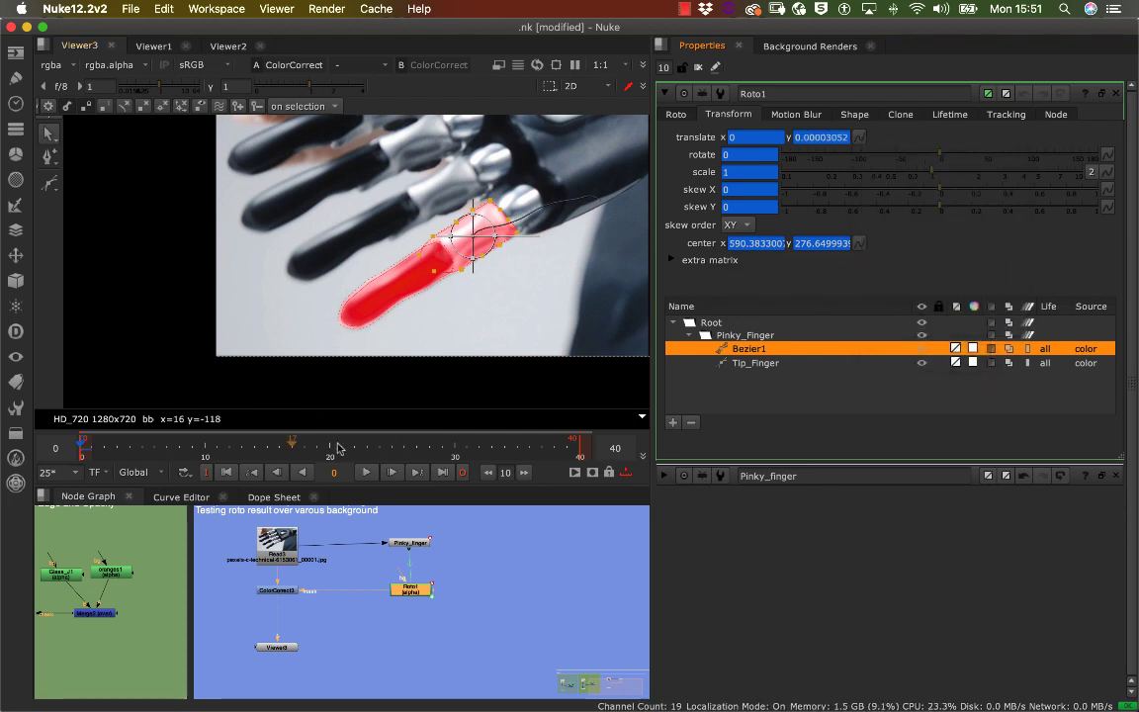
# Play the sequence and scrub back to frame 0 to check how the shapes follow the moving pinky
pyautogui.press('l')
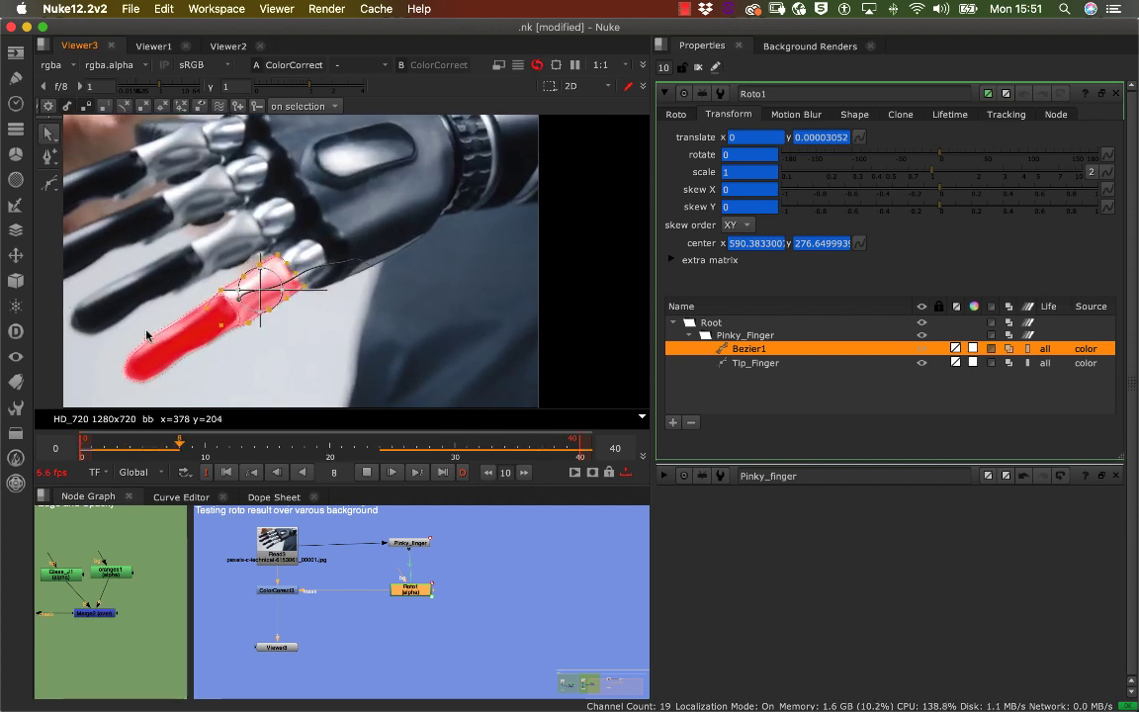
pyautogui.click(367, 473)
pyautogui.click(420, 336)
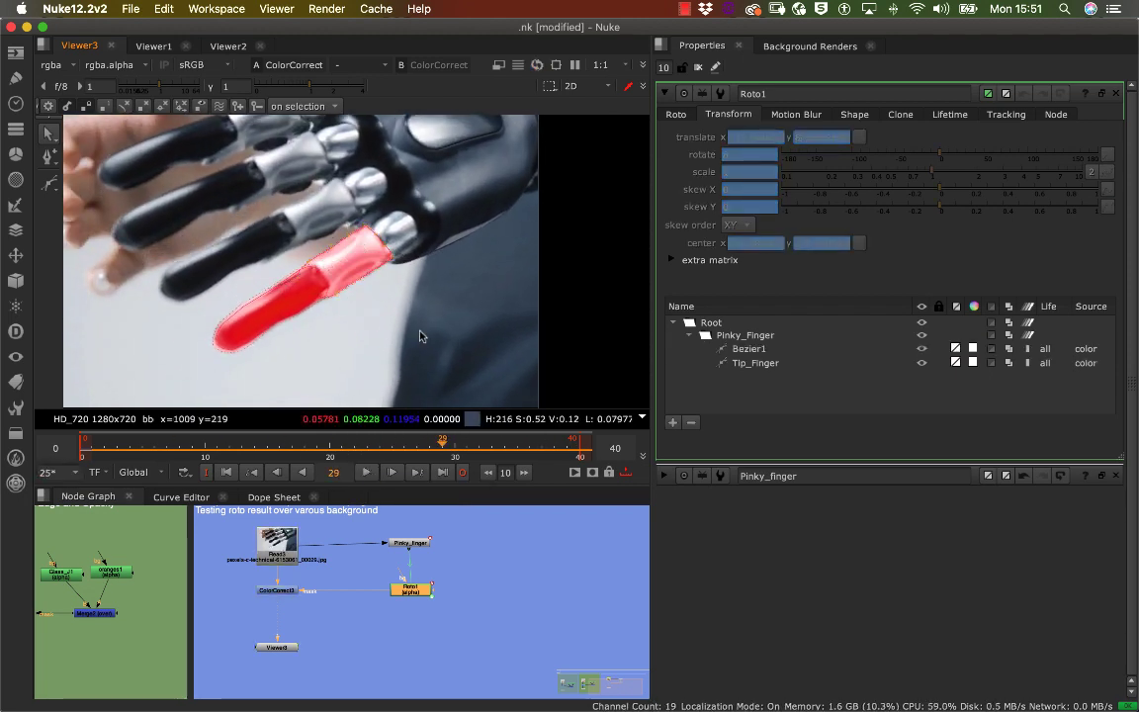
pyautogui.scroll(3, 423, 305)
pyautogui.moveTo(453, 449); pyautogui.dragTo(89, 442)
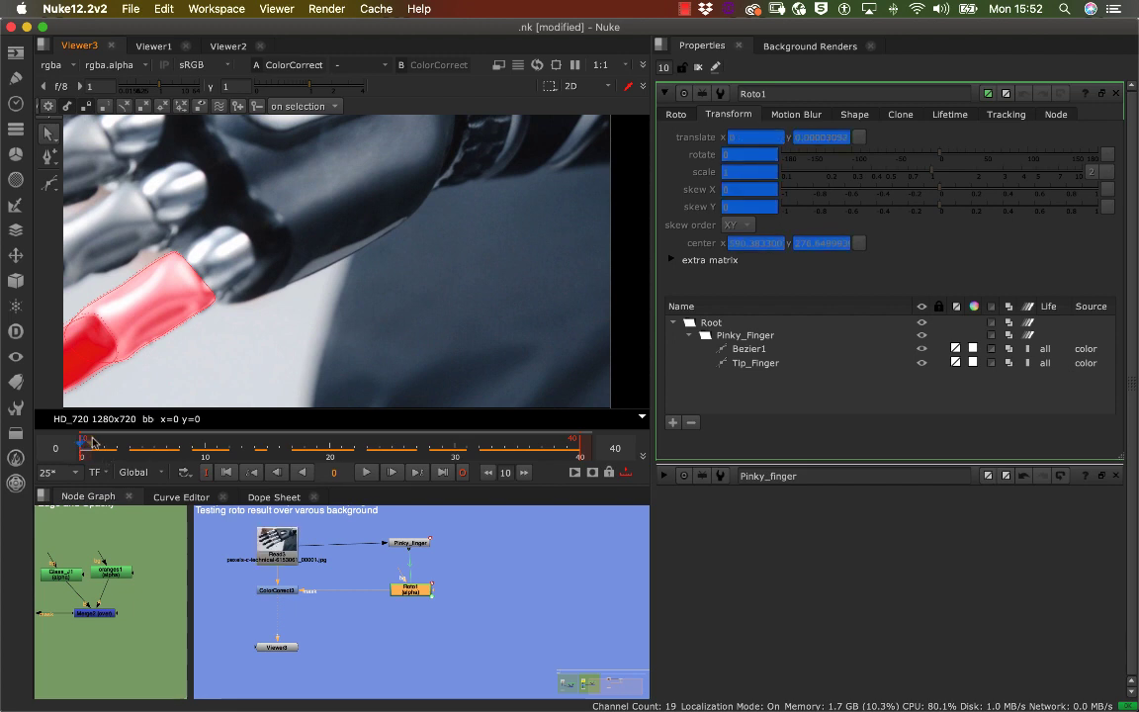
# Draw a closed Bezier shape in Roto1 around the silver knuckle at the pinky's base, overlapping the end of the middle segment
pyautogui.moveTo(269, 300); pyautogui.dragTo(390, 249, button='middle')
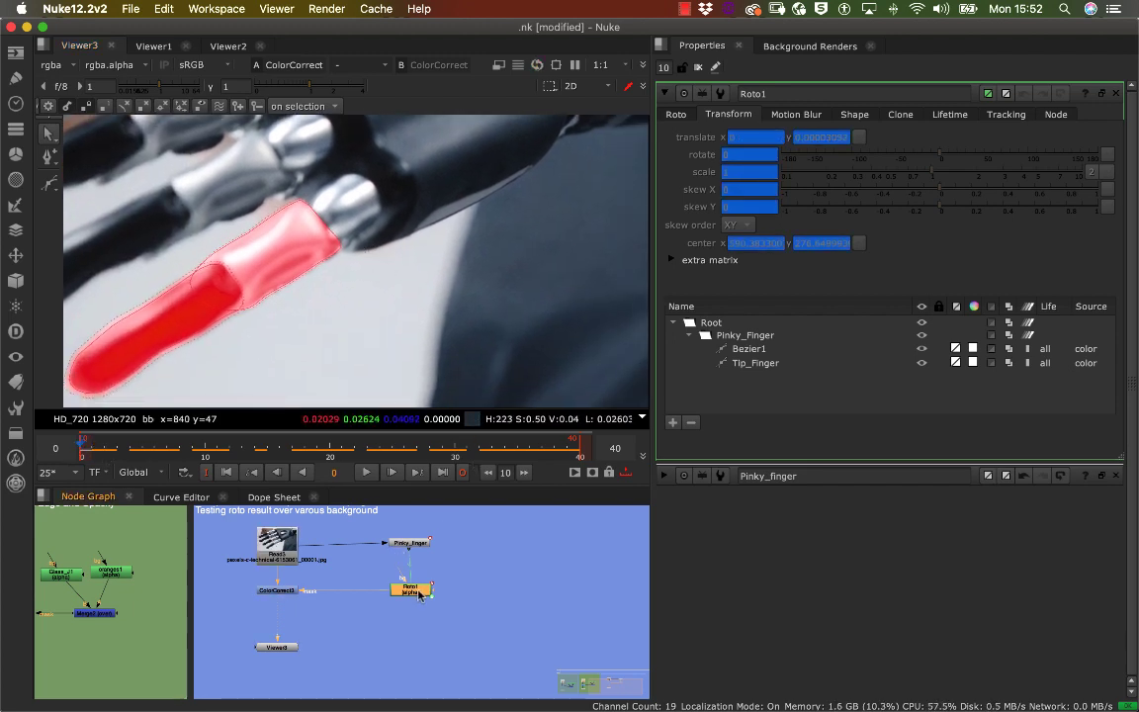
pyautogui.doubleClick(423, 548)
pyautogui.doubleClick(411, 589)
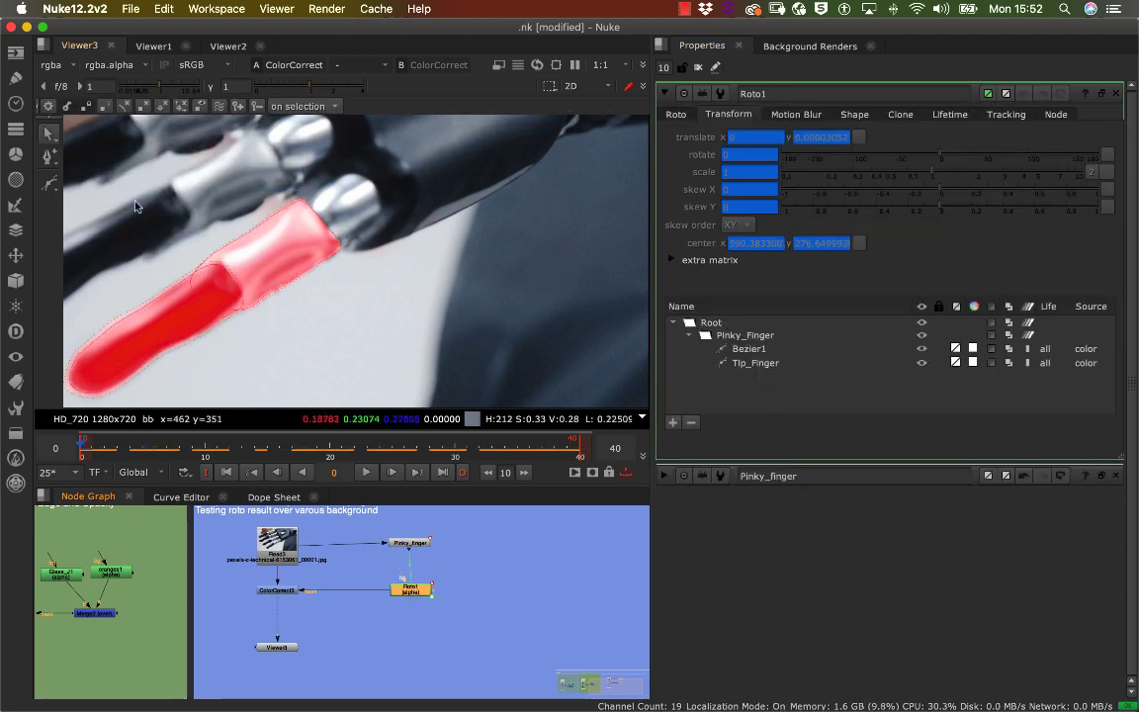
pyautogui.rightClick(50, 188)
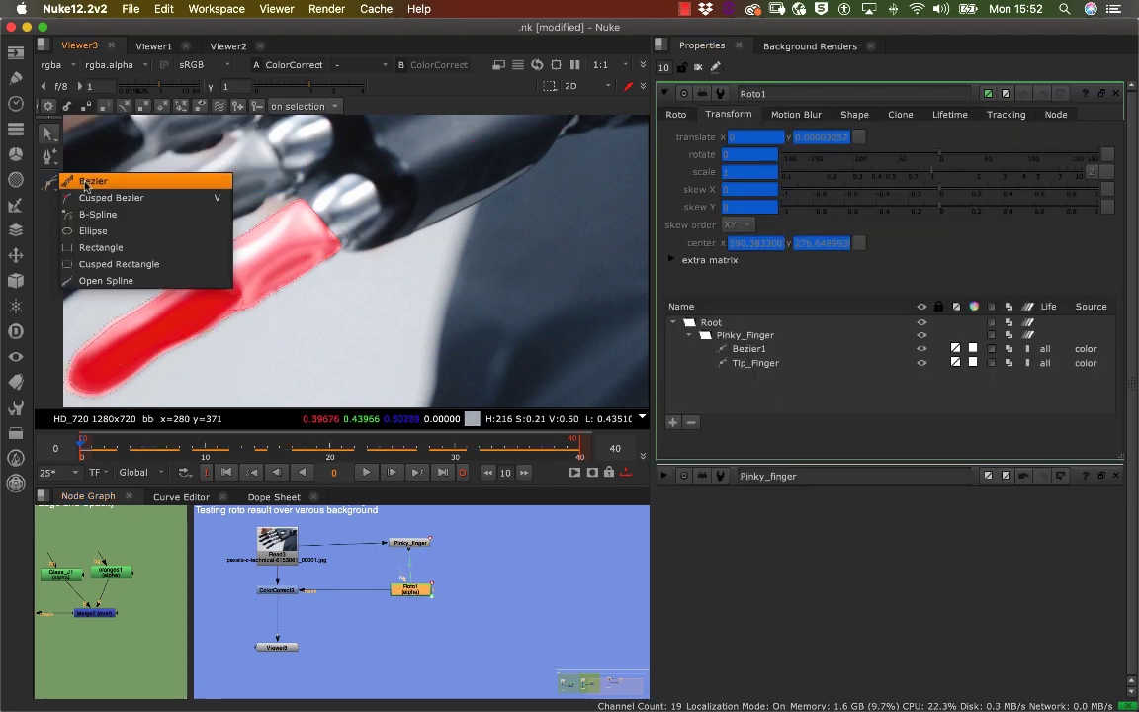
pyautogui.click(74, 181)
pyautogui.moveTo(332, 230); pyautogui.dragTo(308, 297, button='middle')
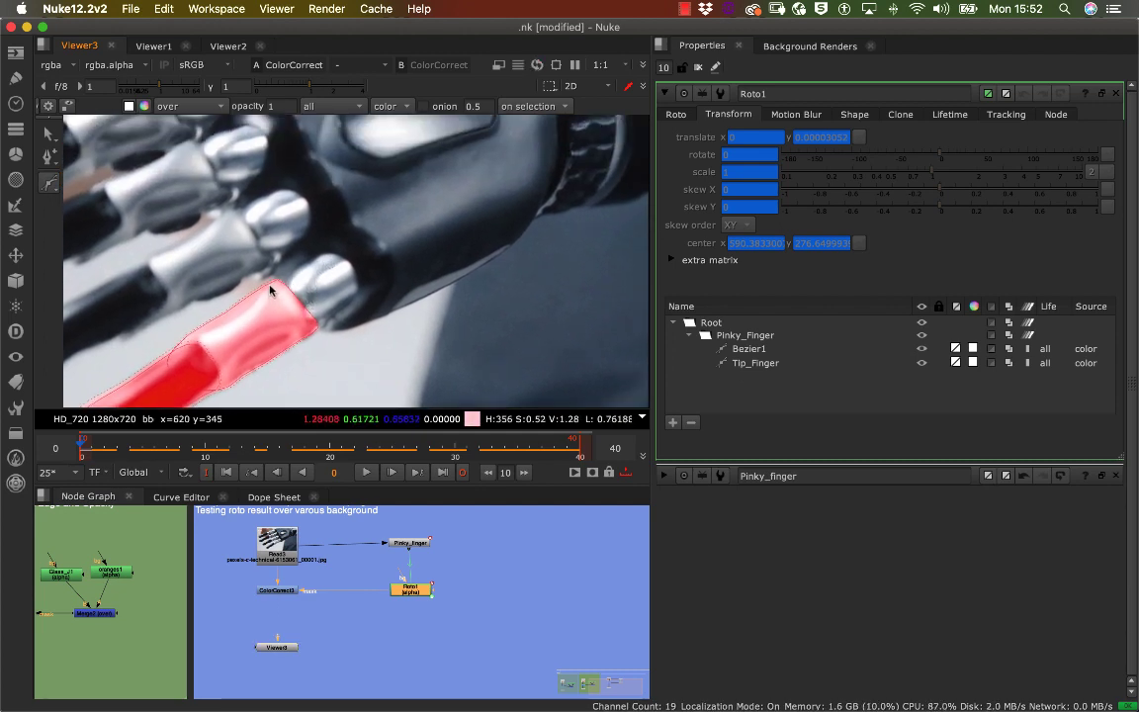
pyautogui.click(262, 299)
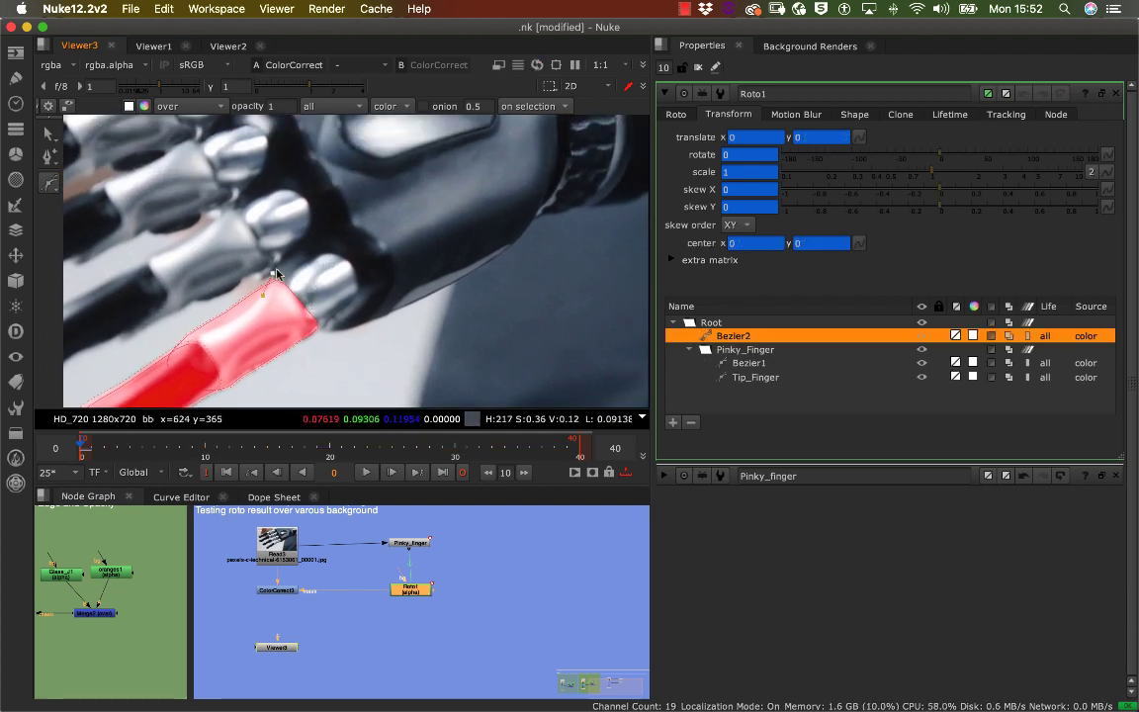
pyautogui.click(287, 260)
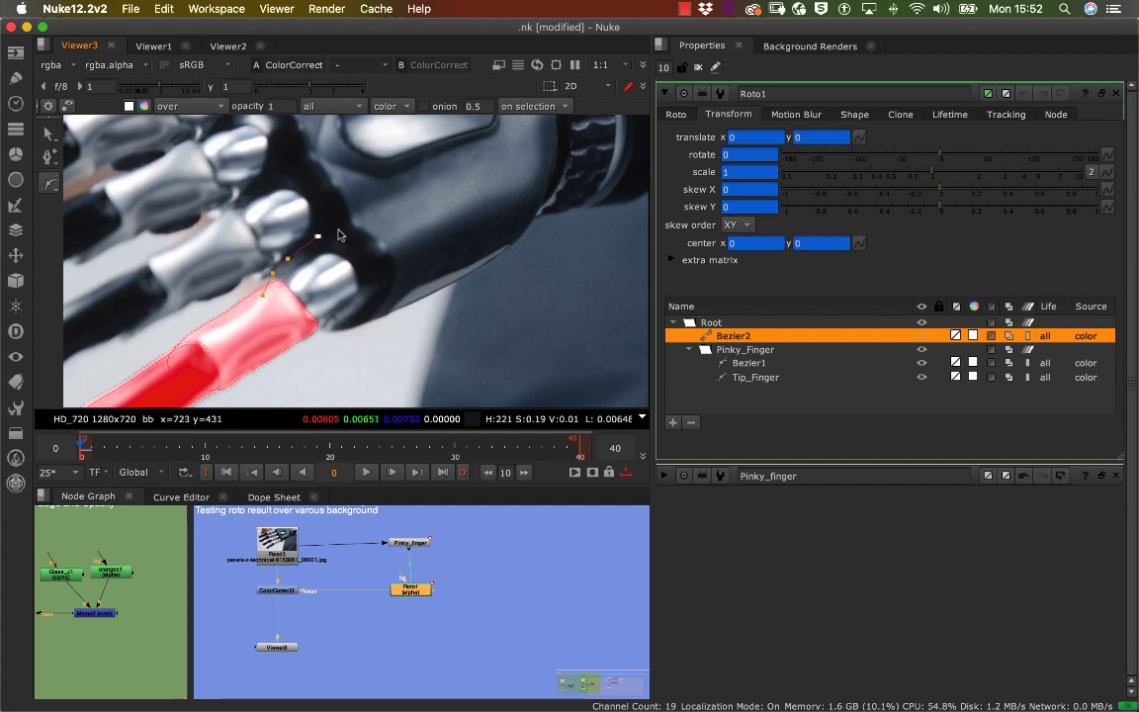
pyautogui.click(368, 233)
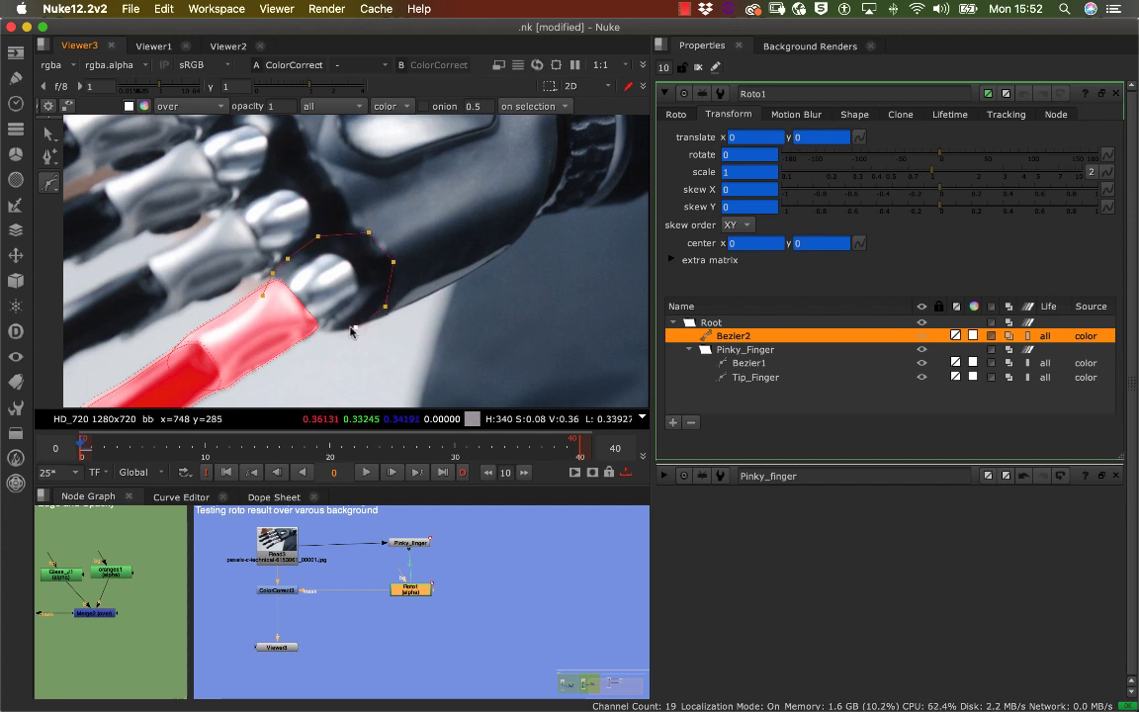
pyautogui.click(321, 333)
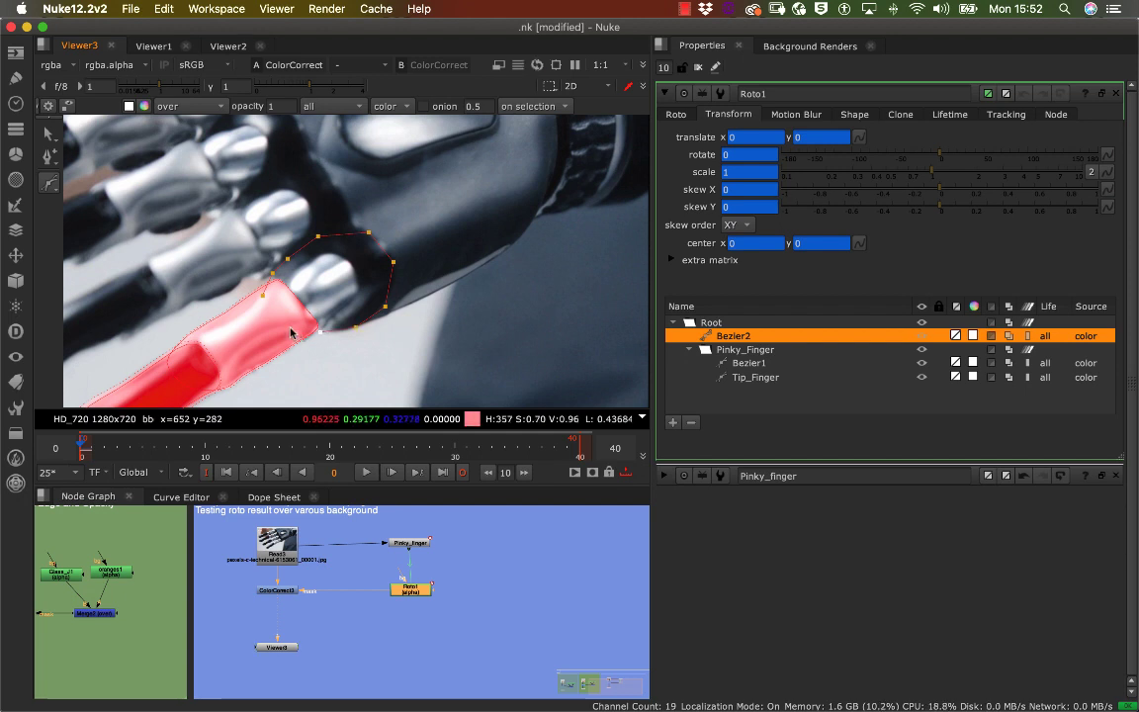
pyautogui.click(262, 300)
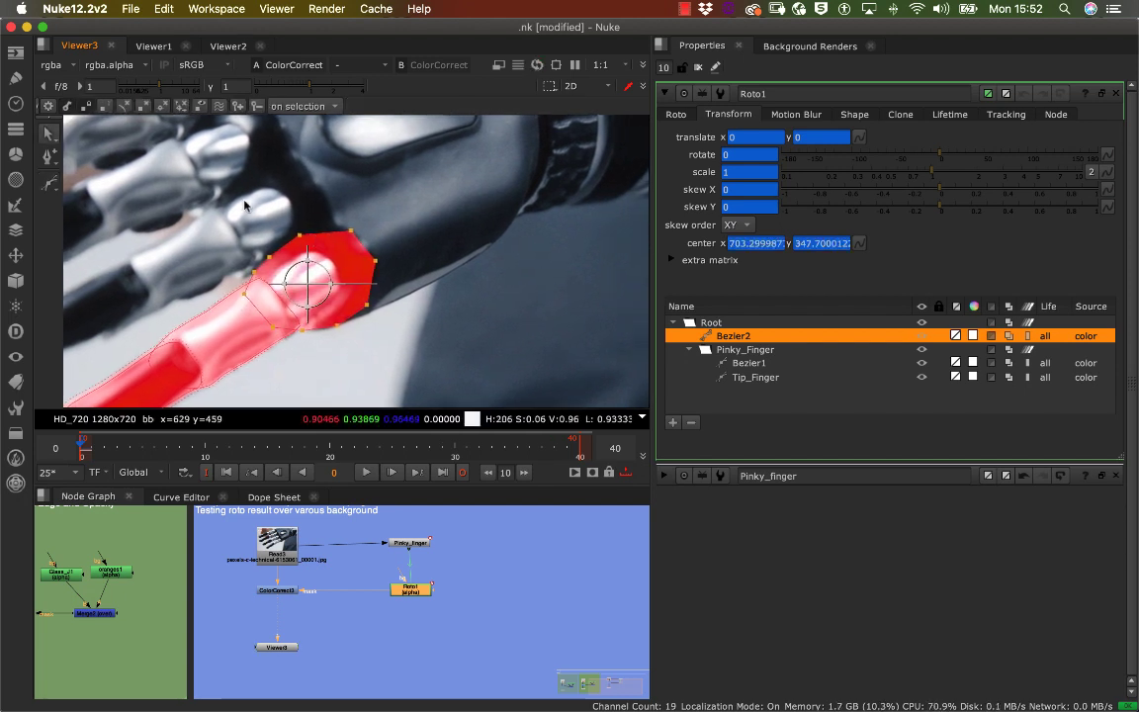
# Select all points of the new knuckle shape and smooth them into curves
pyautogui.click(398, 354)
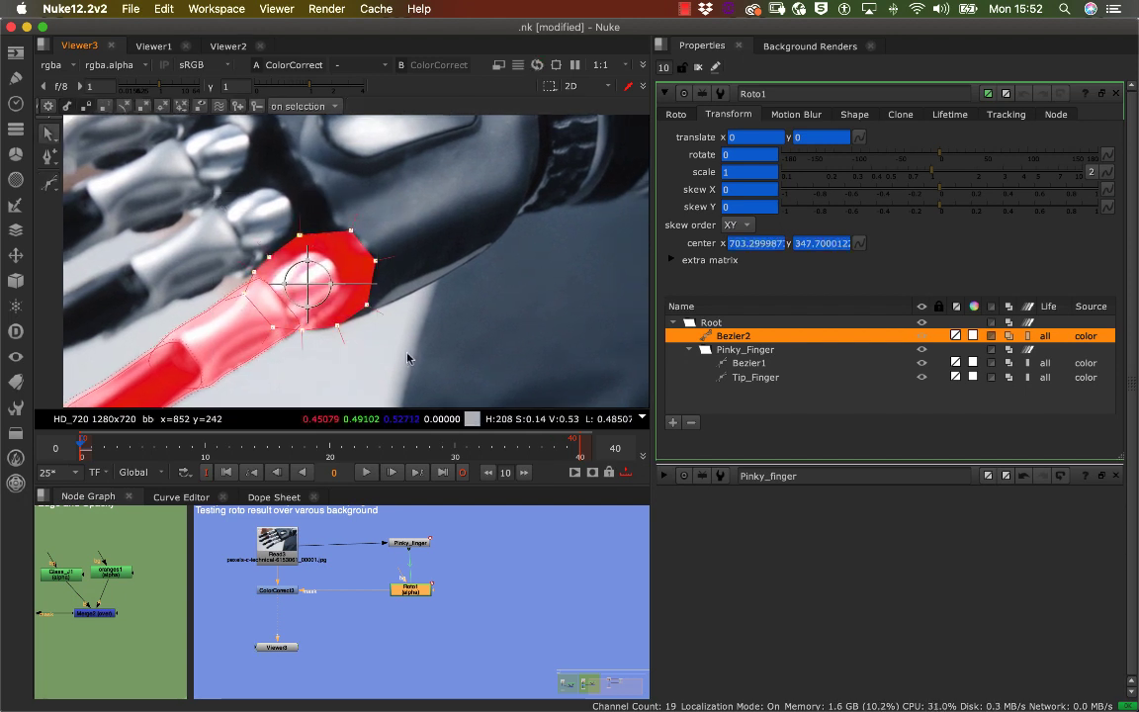
pyautogui.hotkey('ctrl', 'a')
pyautogui.scroll(5, 377, 275)
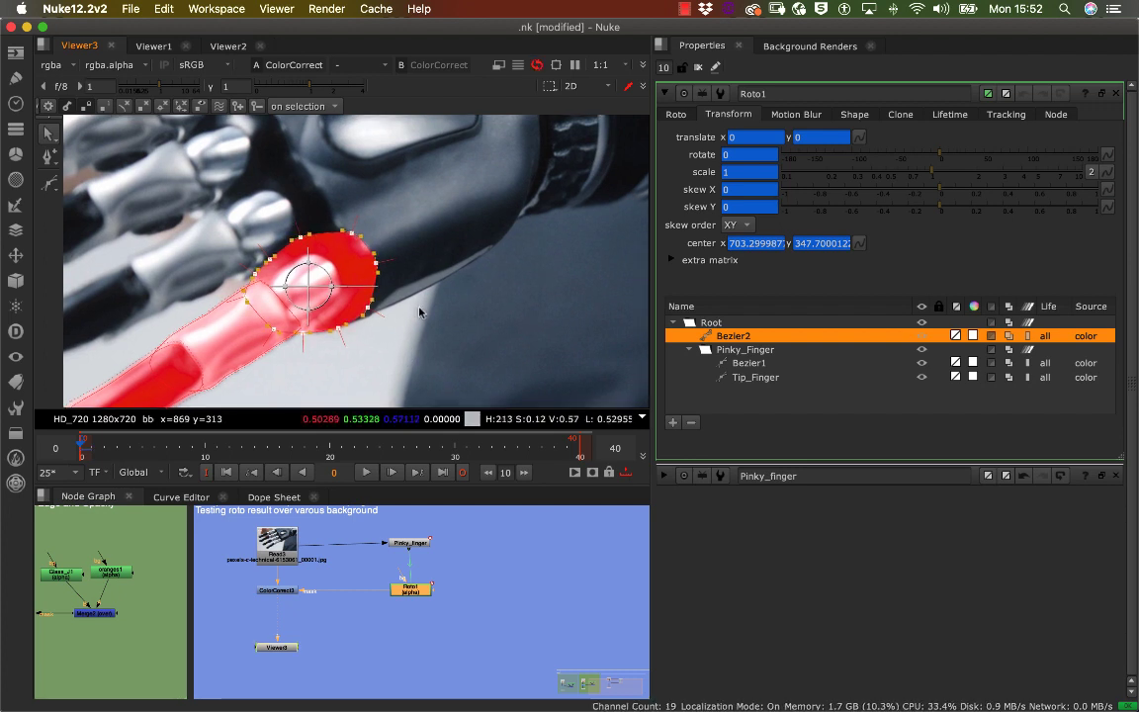
pyautogui.scroll(6, 460, 252)
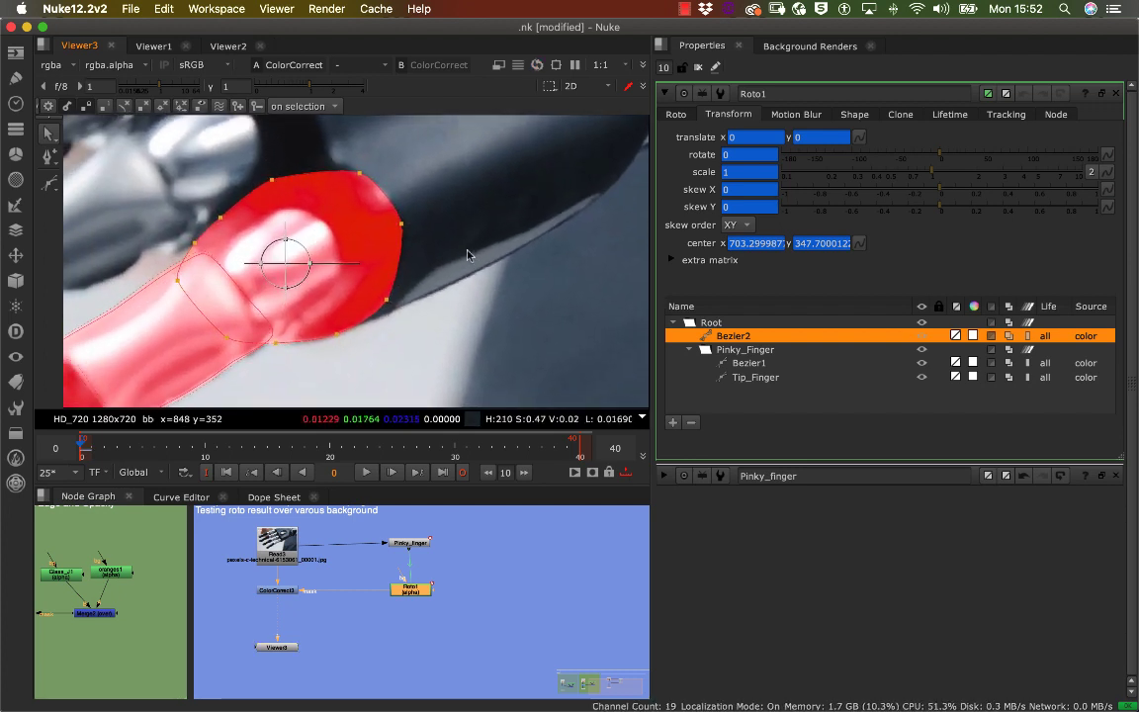
# Pull a slight feather outward from the Bezier2 points along the knuckle's lower edge
pyautogui.moveTo(390, 325); pyautogui.dragTo(526, 235, button='middle')
pyautogui.moveTo(453, 283); pyautogui.dragTo(544, 226, button='middle')
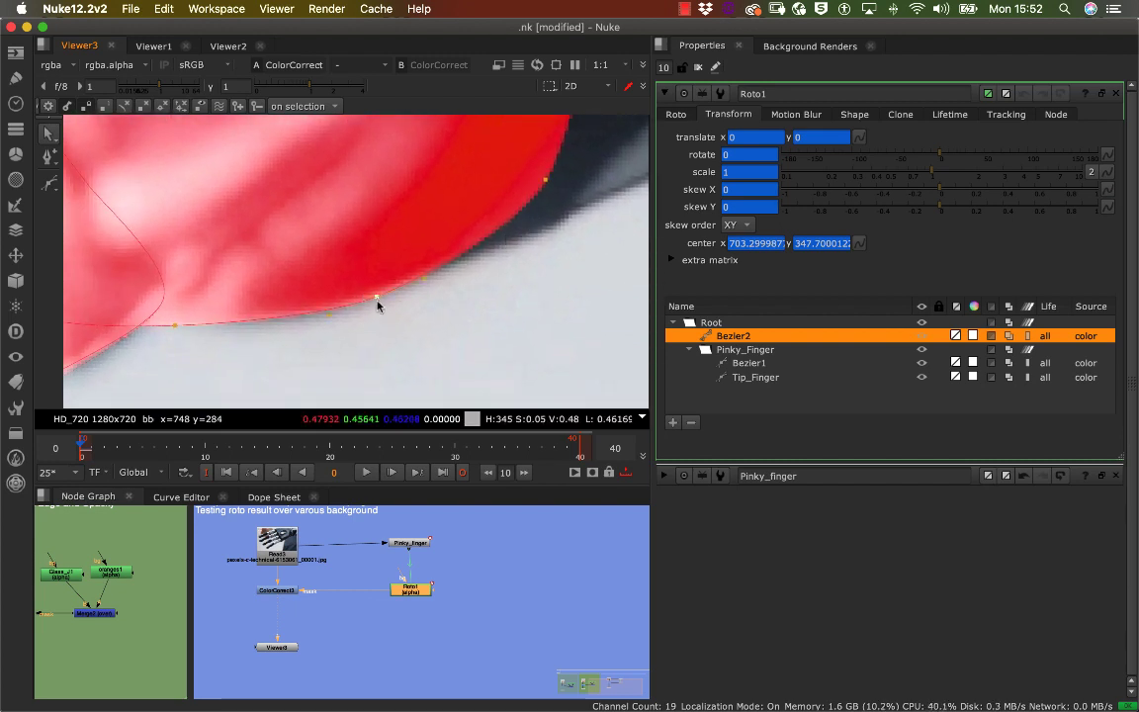
pyautogui.keyDown('ctrl'); pyautogui.keyDown('alt'); pyautogui.click(377, 298); pyautogui.keyUp('alt'); pyautogui.keyUp('ctrl')
pyautogui.moveTo(379, 300); pyautogui.dragTo(456, 297, button='middle')
pyautogui.keyDown('ctrl'); pyautogui.keyDown('alt'); pyautogui.click(253, 306); pyautogui.keyUp('alt'); pyautogui.keyUp('ctrl')
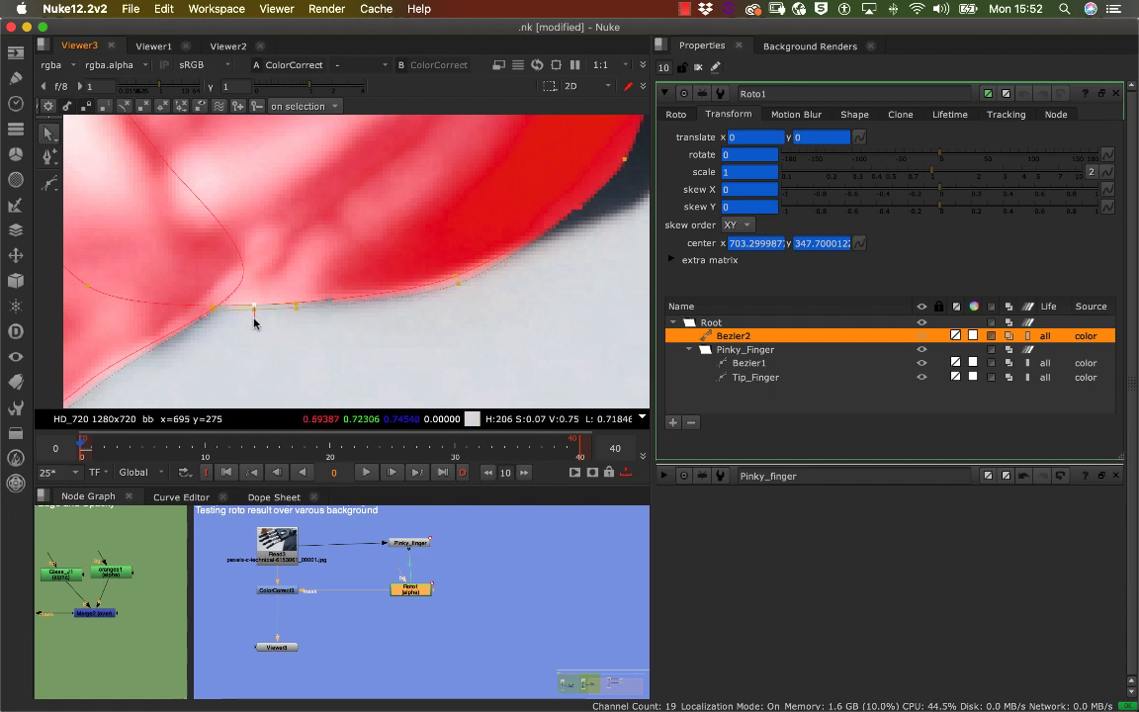
# Pull a slight feather outward from the Bezier2 points along the knuckle's upper edge and around its palm side
pyautogui.scroll(10, 254, 321)
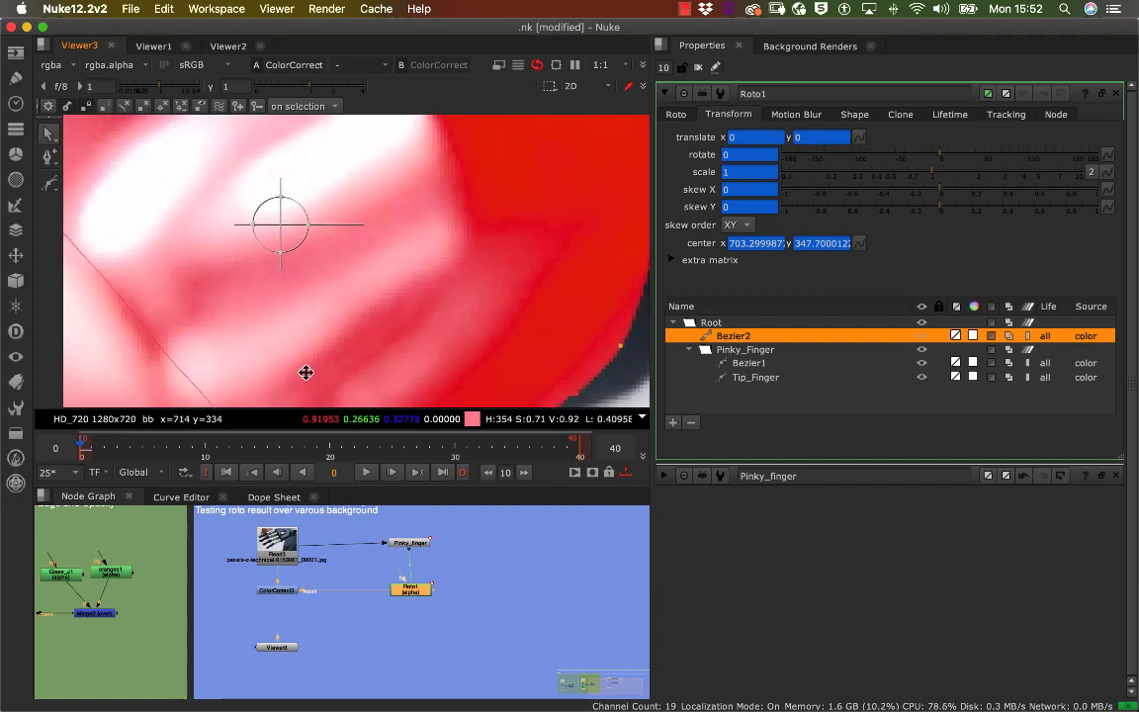
pyautogui.scroll(-5, 363, 283)
pyautogui.moveTo(278, 180); pyautogui.dragTo(399, 256, button='middle')
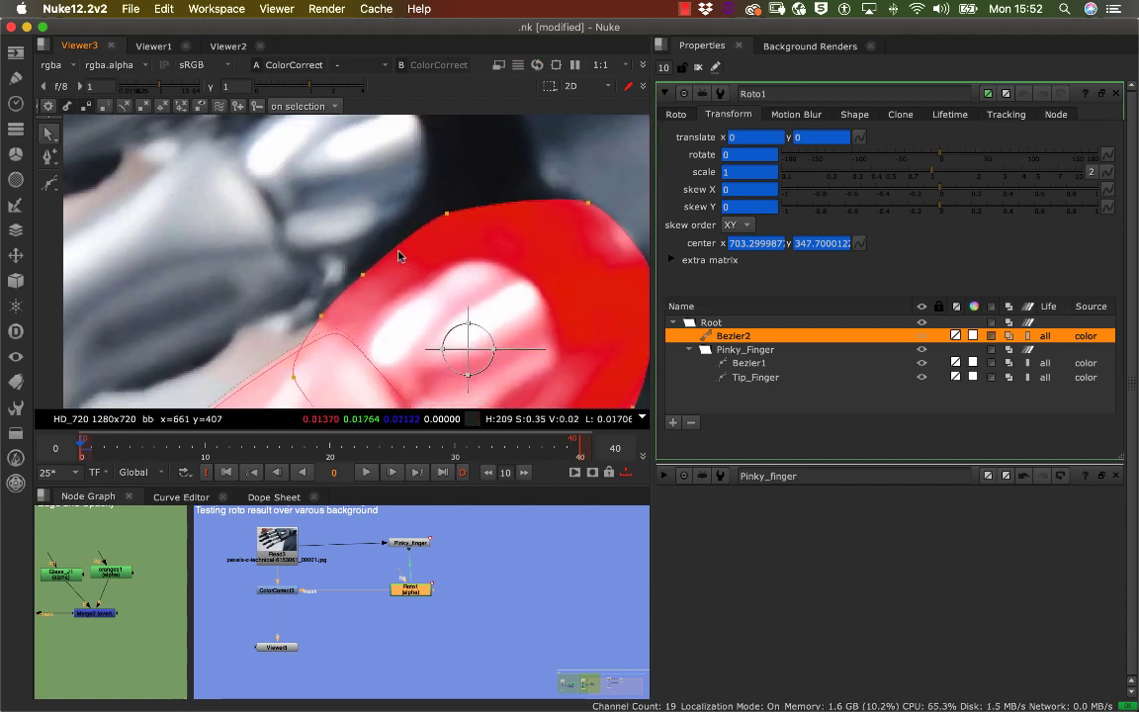
pyautogui.click(318, 315)
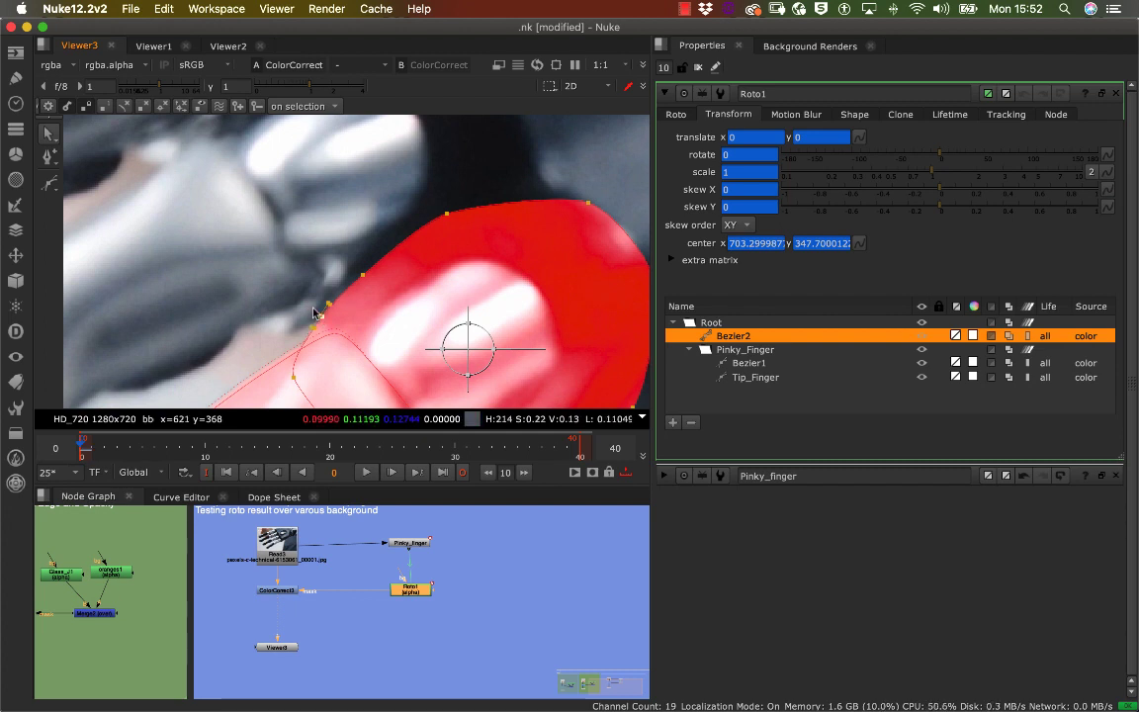
pyautogui.click(362, 273)
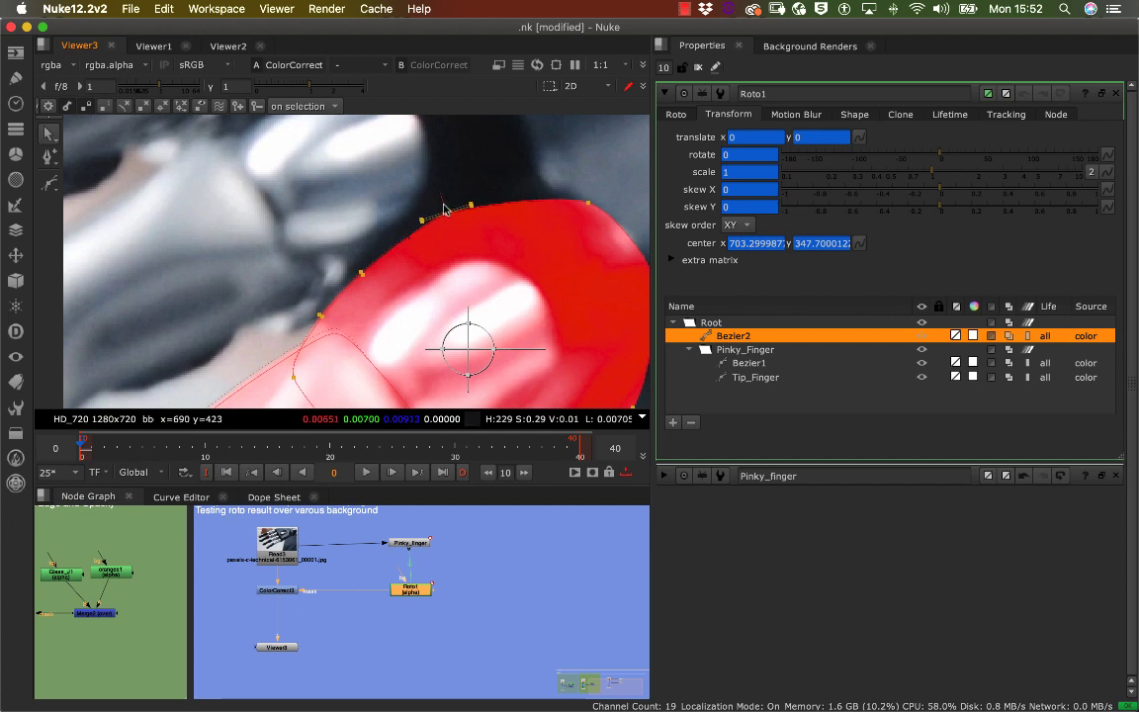
pyautogui.moveTo(452, 240); pyautogui.dragTo(314, 225, button='middle')
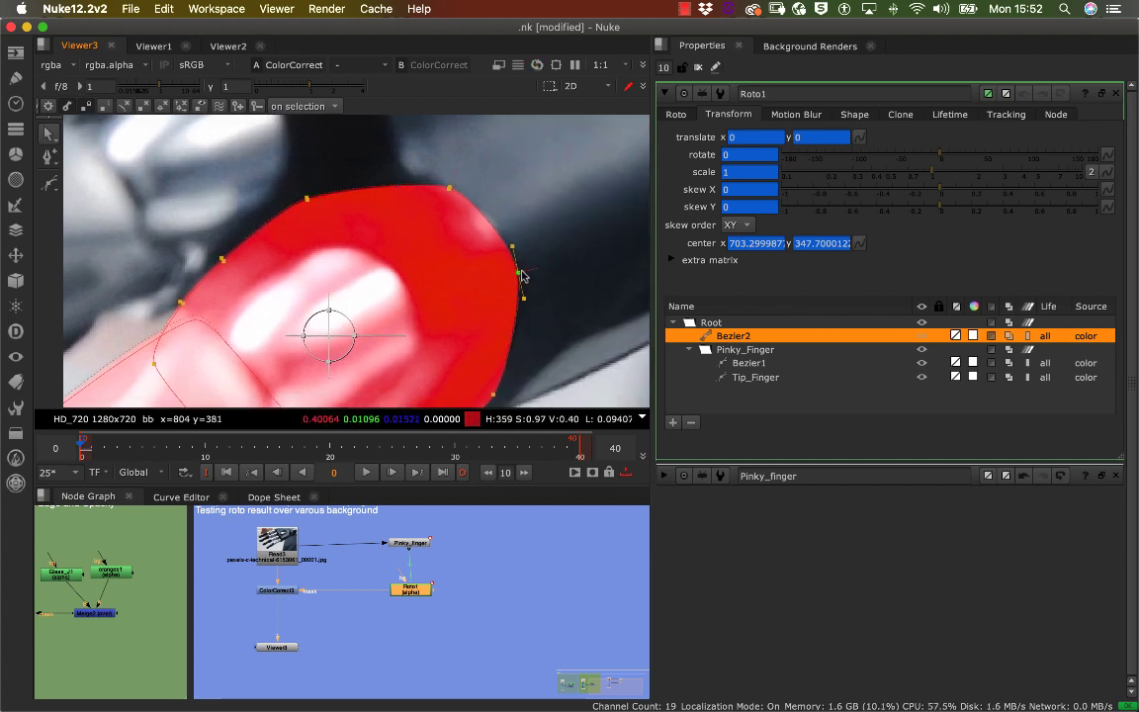
pyautogui.keyDown('alt'); pyautogui.moveTo(441, 306); pyautogui.dragTo(374, 312, button='middle'); pyautogui.keyUp('alt')
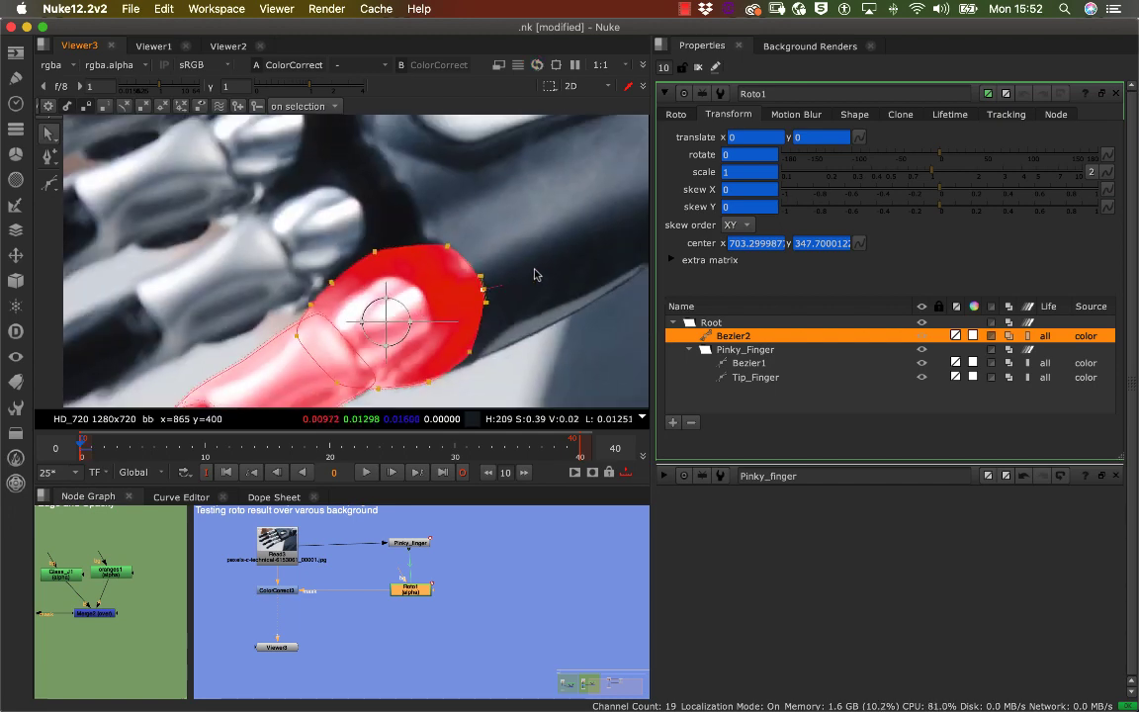
pyautogui.moveTo(529, 254); pyautogui.dragTo(562, 223, button='middle')
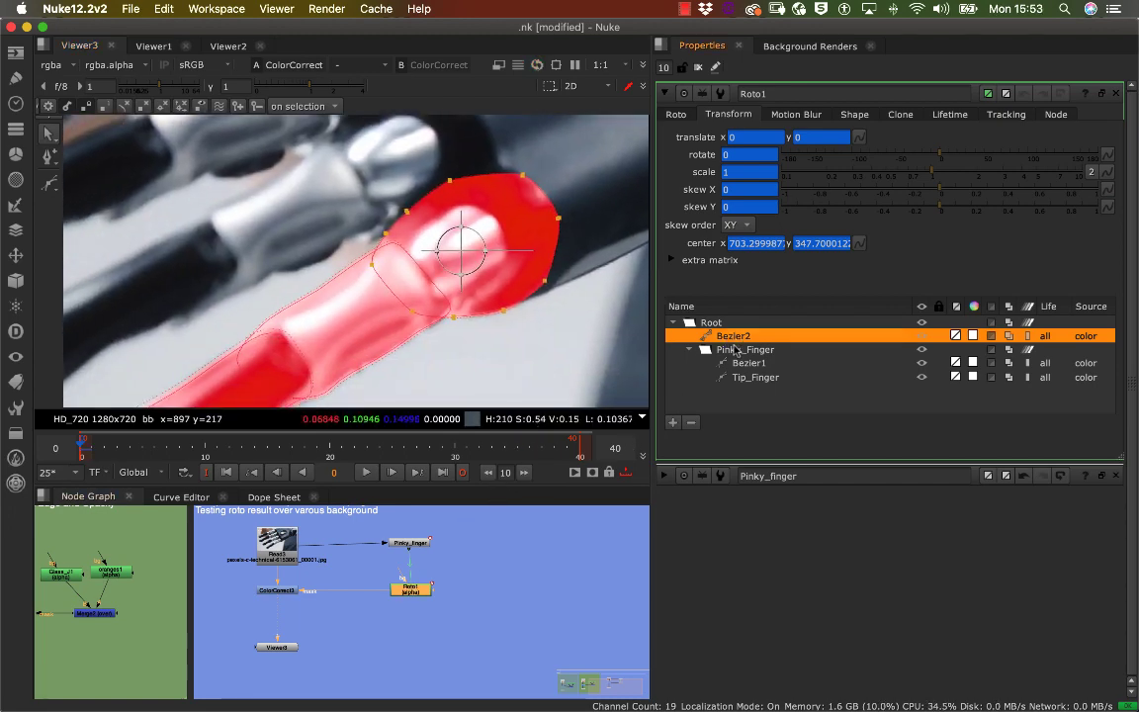
# Move the Bezier2 shape into the Pinky_Finger group alongside Bezier1 and Tip_Finger
pyautogui.moveTo(737, 351); pyautogui.dragTo(740, 351)
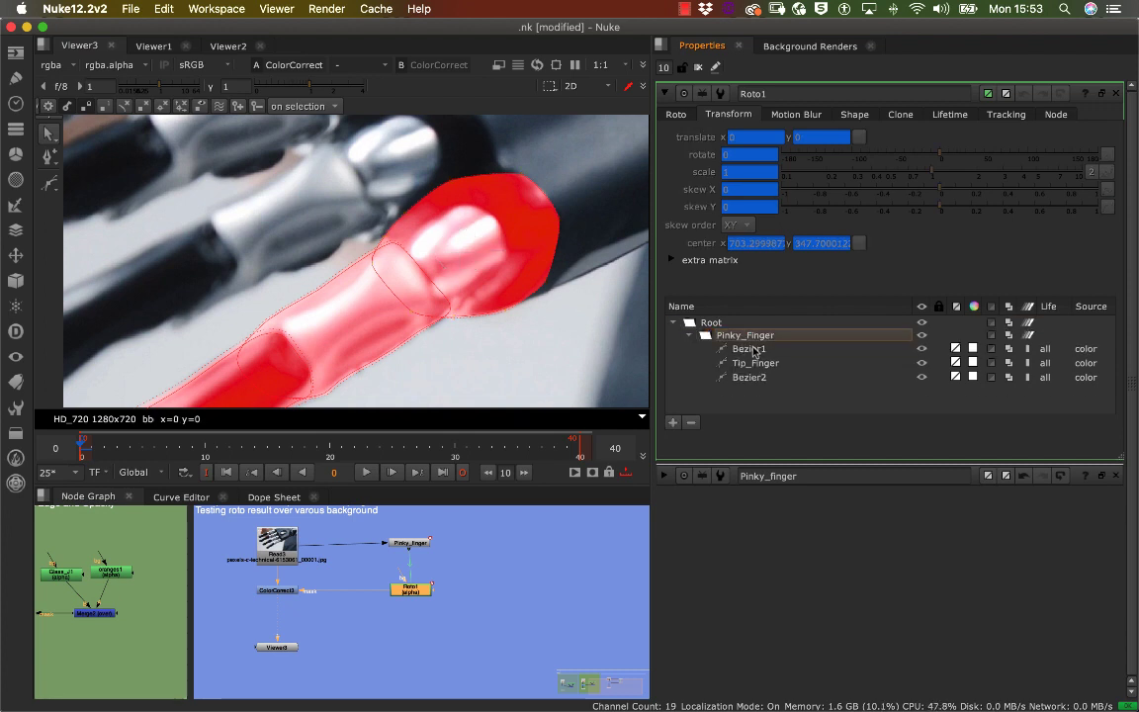
pyautogui.click(751, 349)
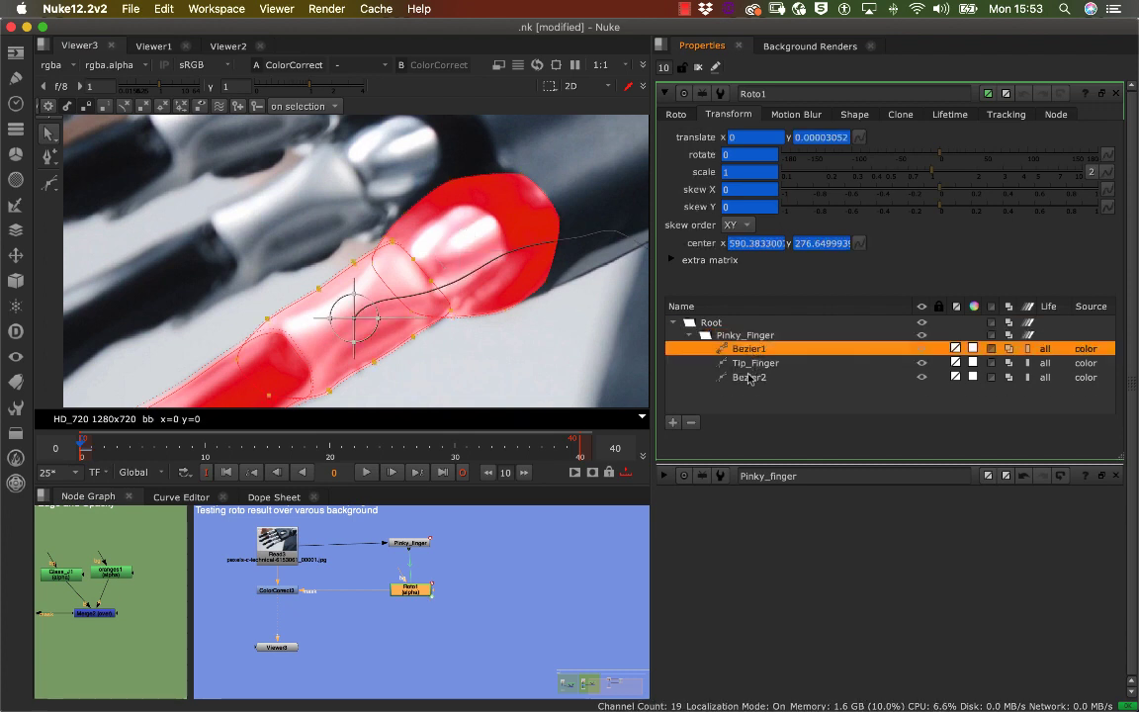
pyautogui.click(748, 378)
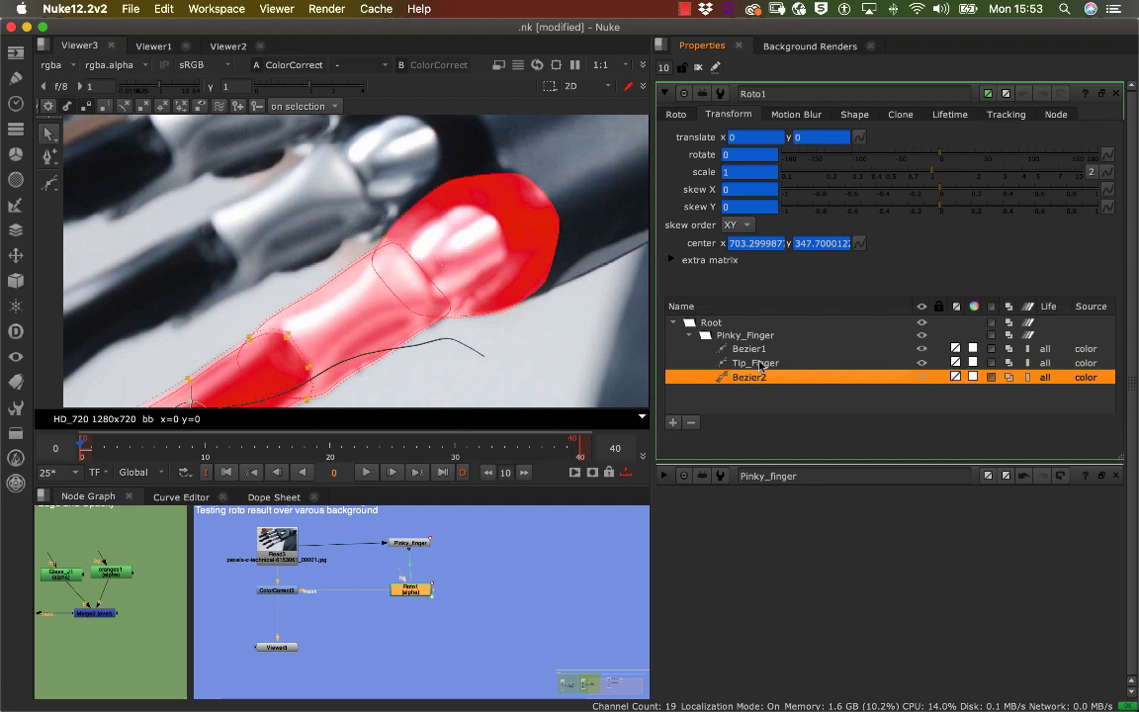
# Link the translate value of the Bezier2 shape to the Pinky_finger tracker's translate, and deselect the shape
pyautogui.click(754, 362)
pyautogui.click(749, 378)
pyautogui.click(751, 391)
pyautogui.click(749, 380)
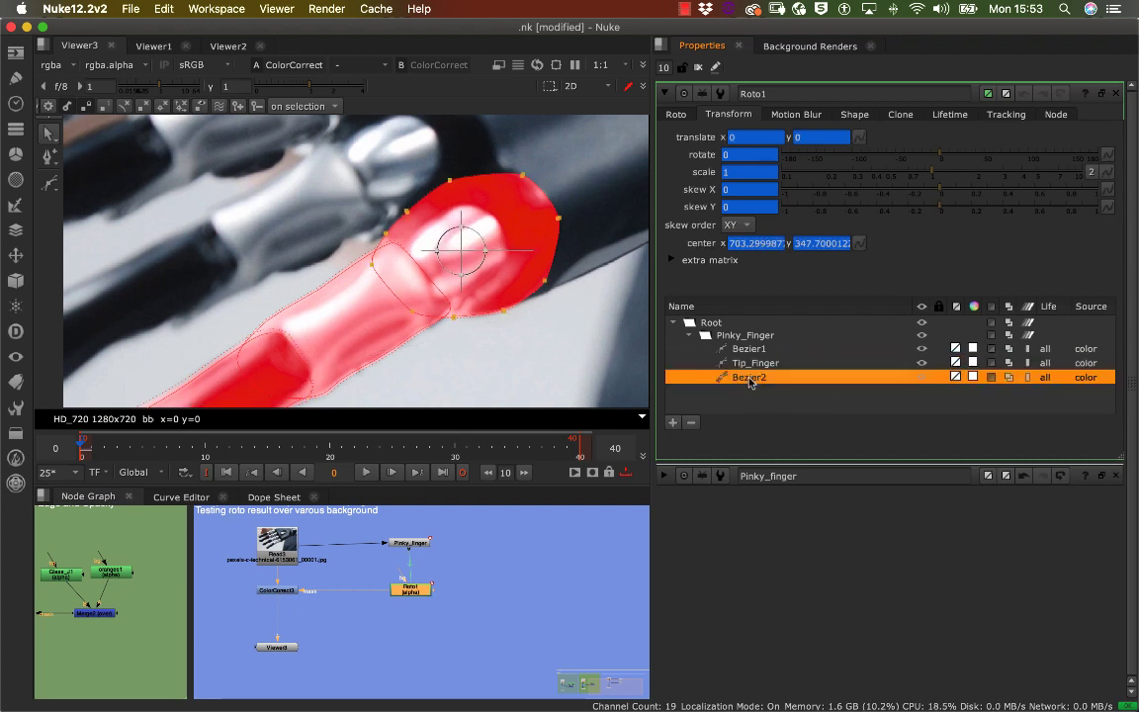
pyautogui.click(861, 138)
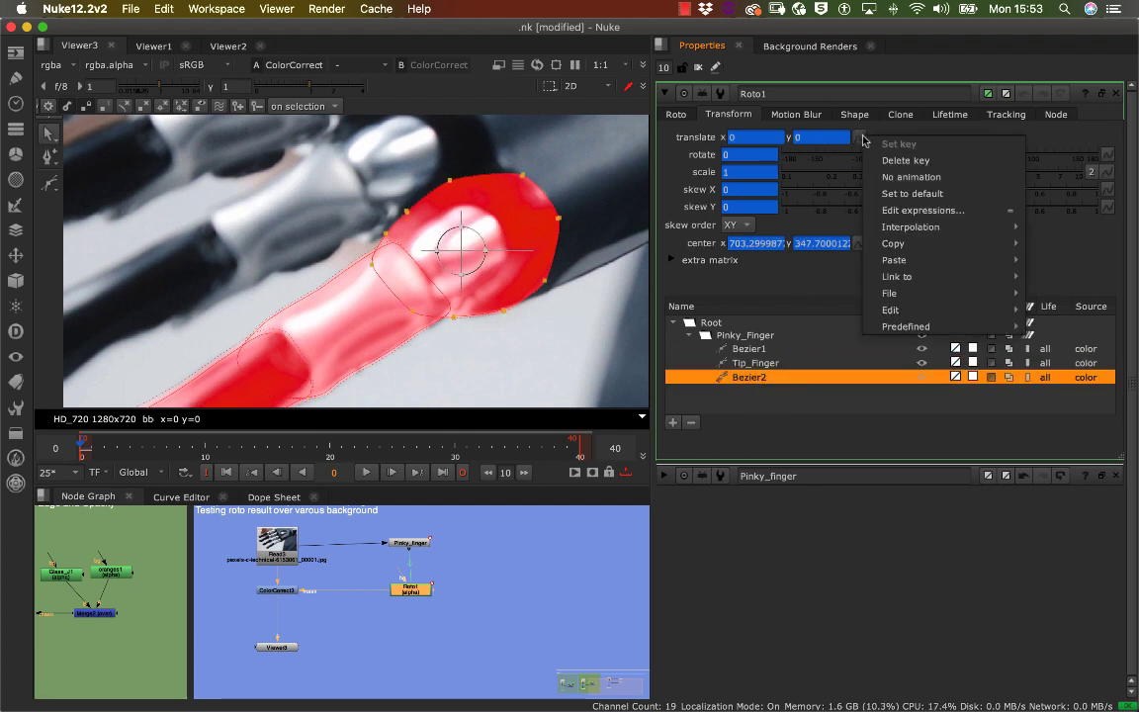
pyautogui.moveTo(897, 277)
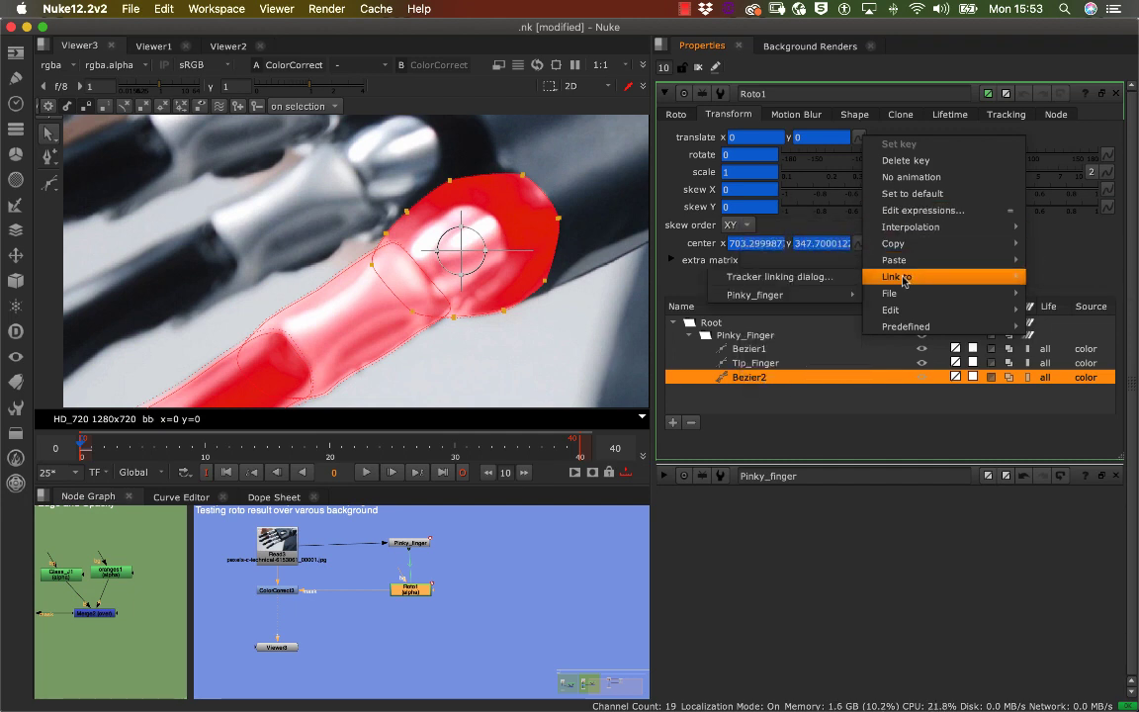
pyautogui.moveTo(817, 297)
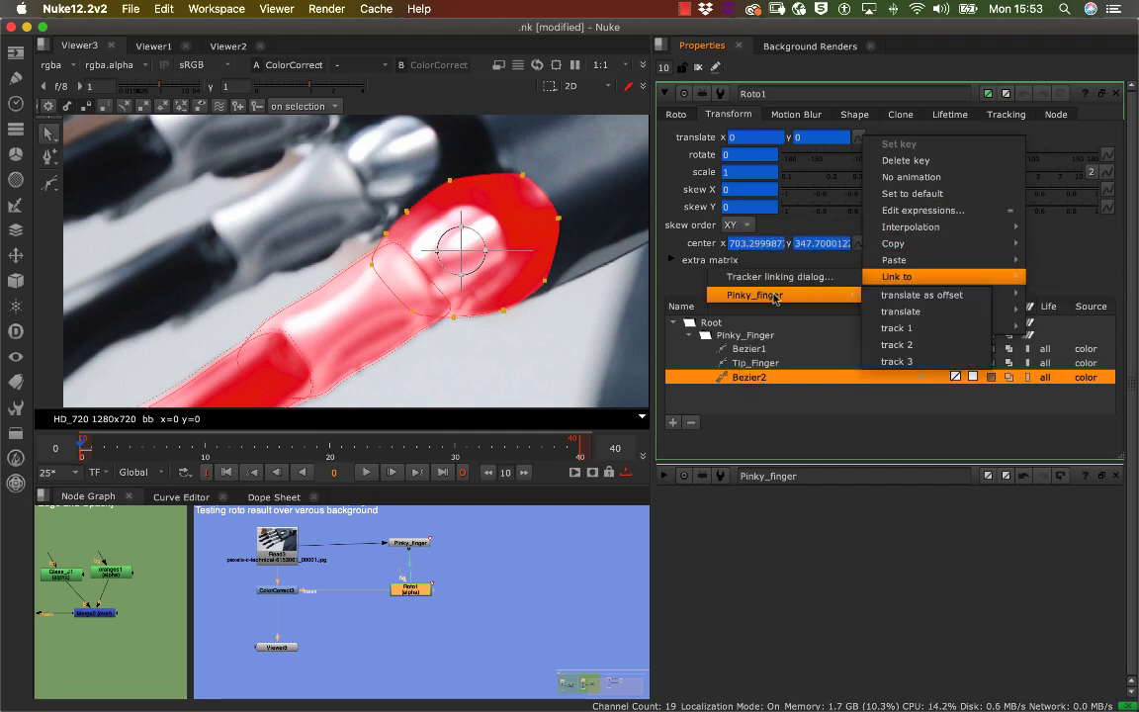
pyautogui.click(861, 312)
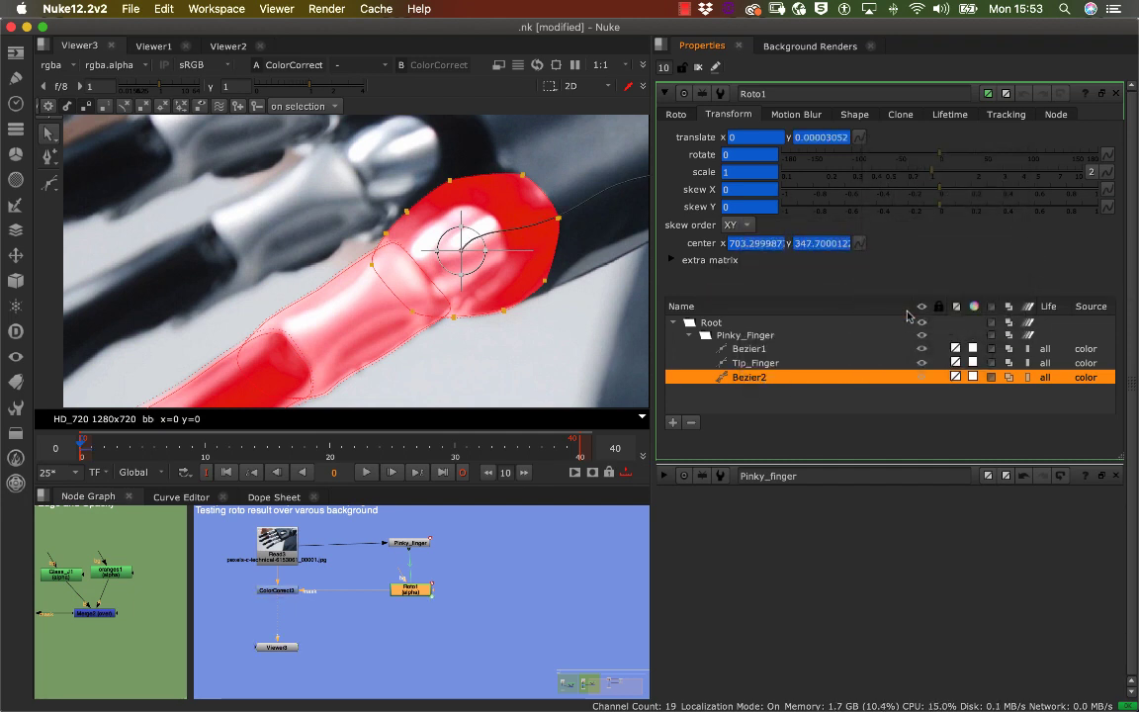
pyautogui.scroll(-3, 504, 321)
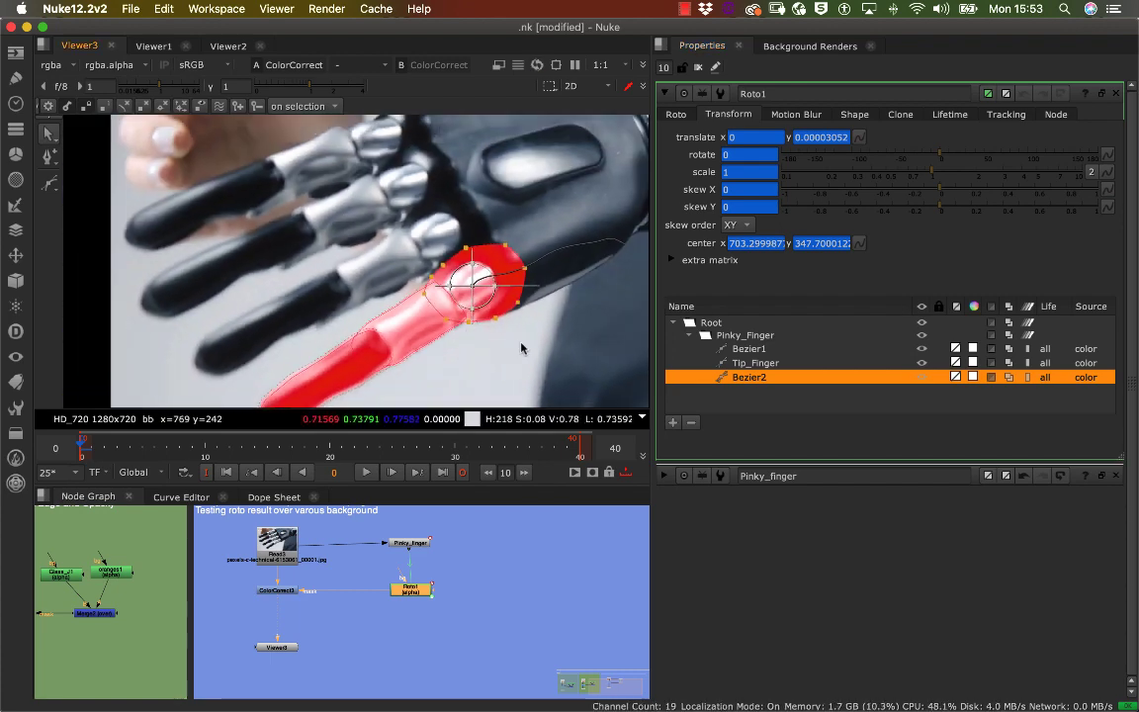
pyautogui.click(535, 373)
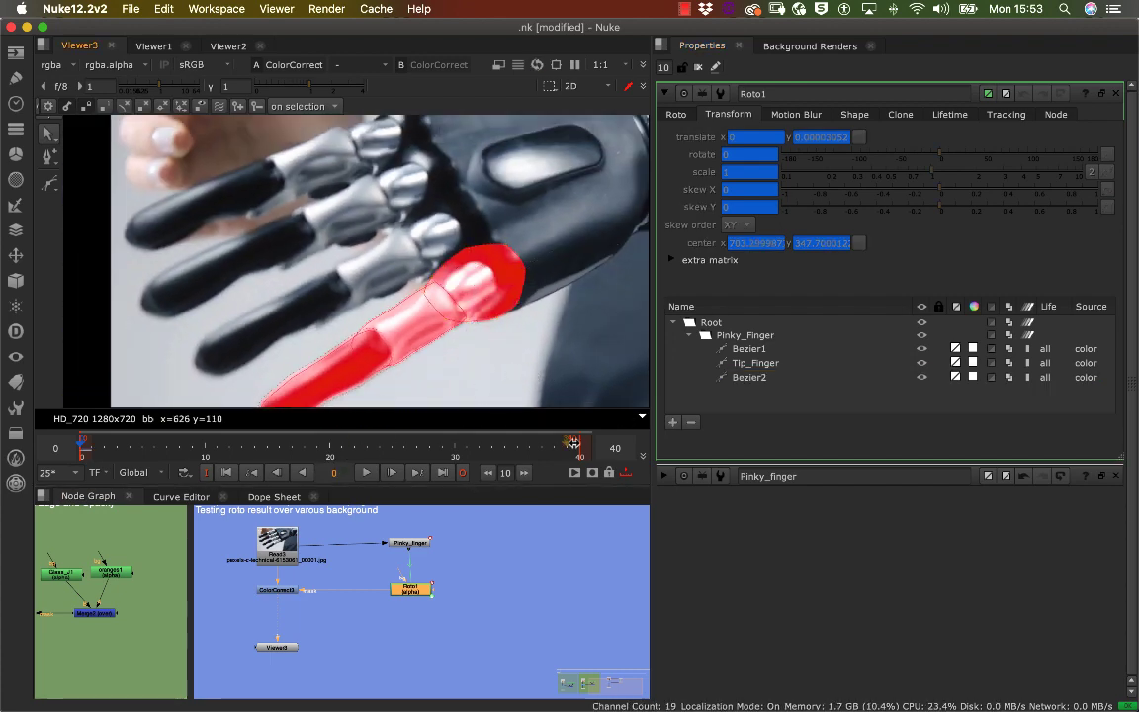
# View the Roto1 alpha matte on its own and play the sequence to check the pinky's motion
pyautogui.scroll(2, 475, 307)
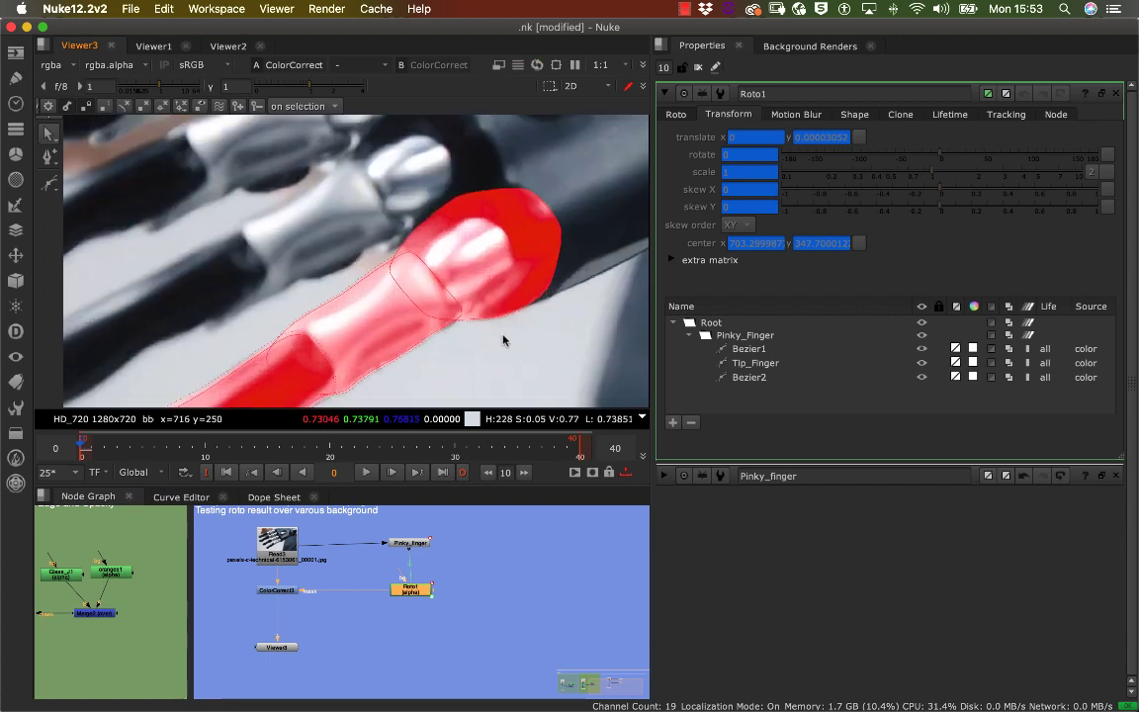
pyautogui.scroll(-5, 482, 305)
pyautogui.scroll(3, 482, 305)
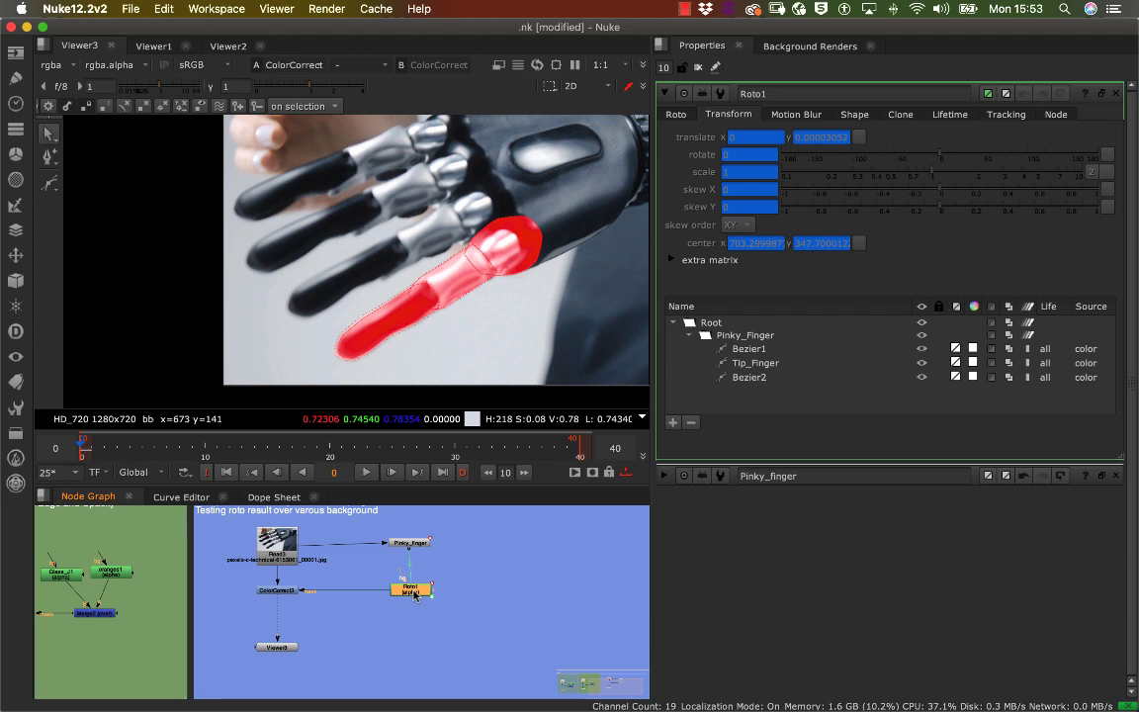
pyautogui.press('1')
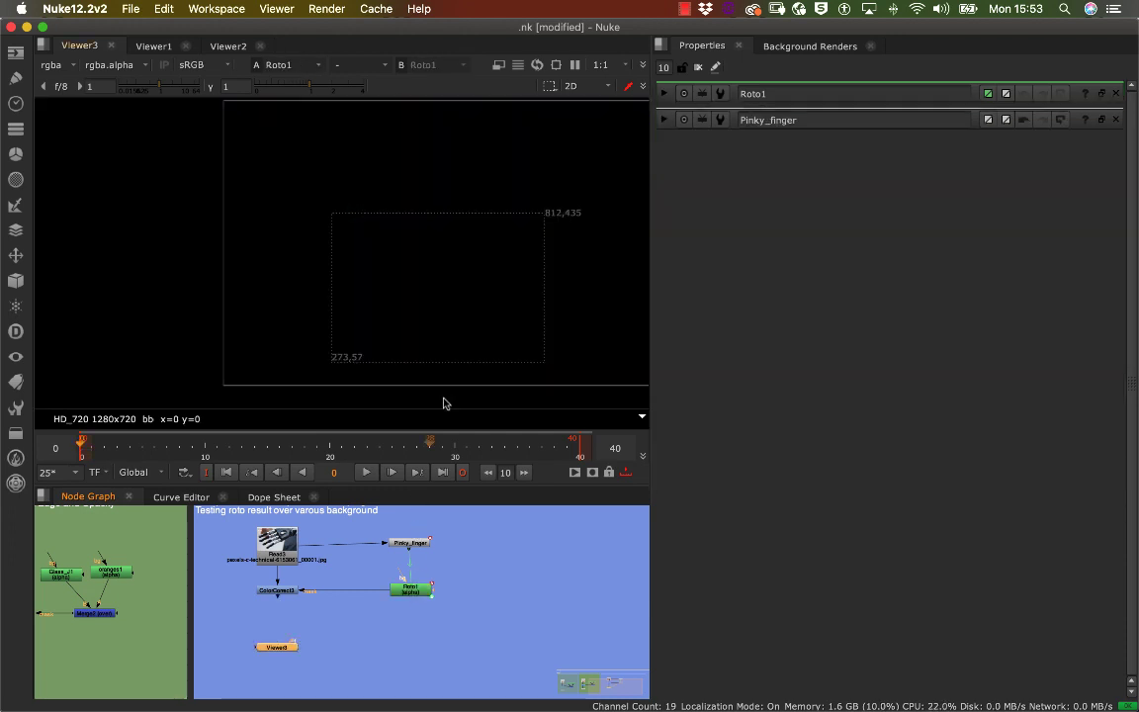
pyautogui.moveTo(495, 297)
pyautogui.mouseDown(button='middle')
pyautogui.moveTo(444, 274)
pyautogui.moveTo(471, 272)
pyautogui.moveTo(409, 292)
pyautogui.moveTo(419, 290)
pyautogui.mouseUp(button='middle')
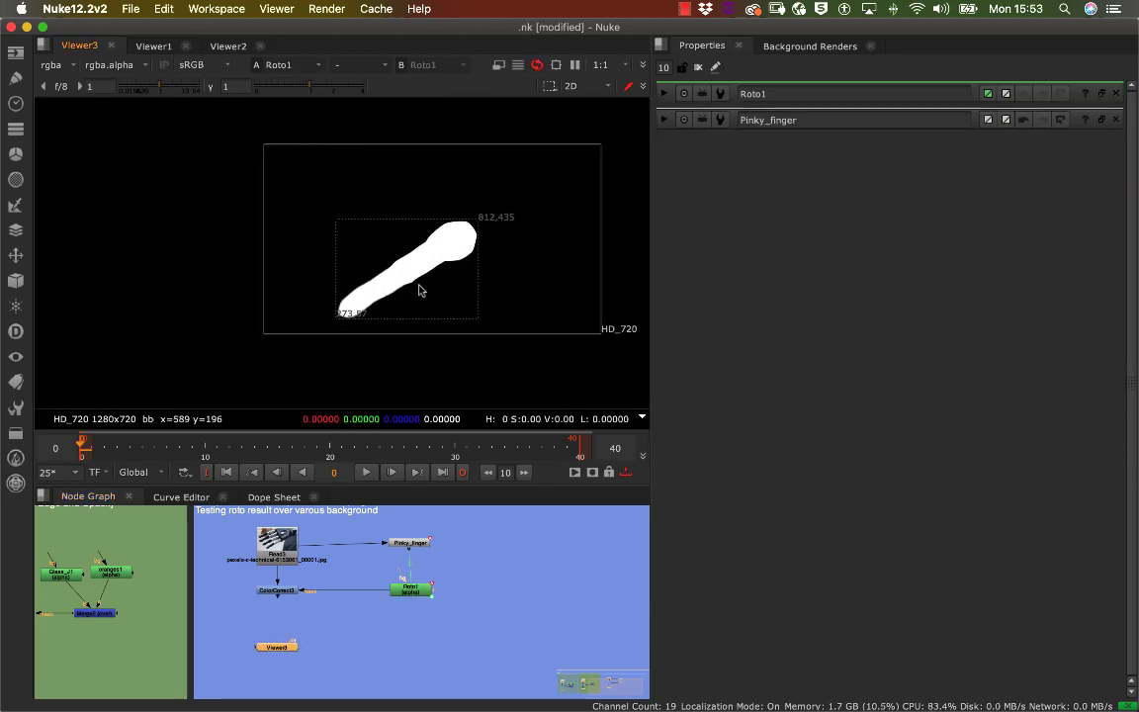
pyautogui.click(366, 473)
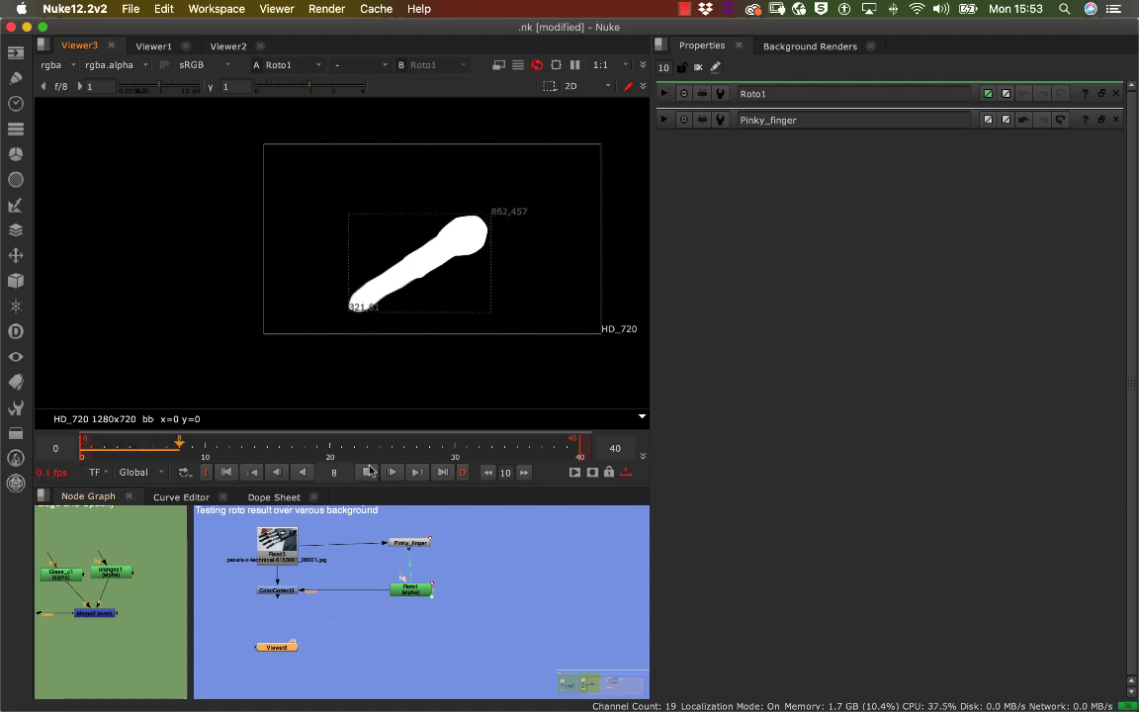
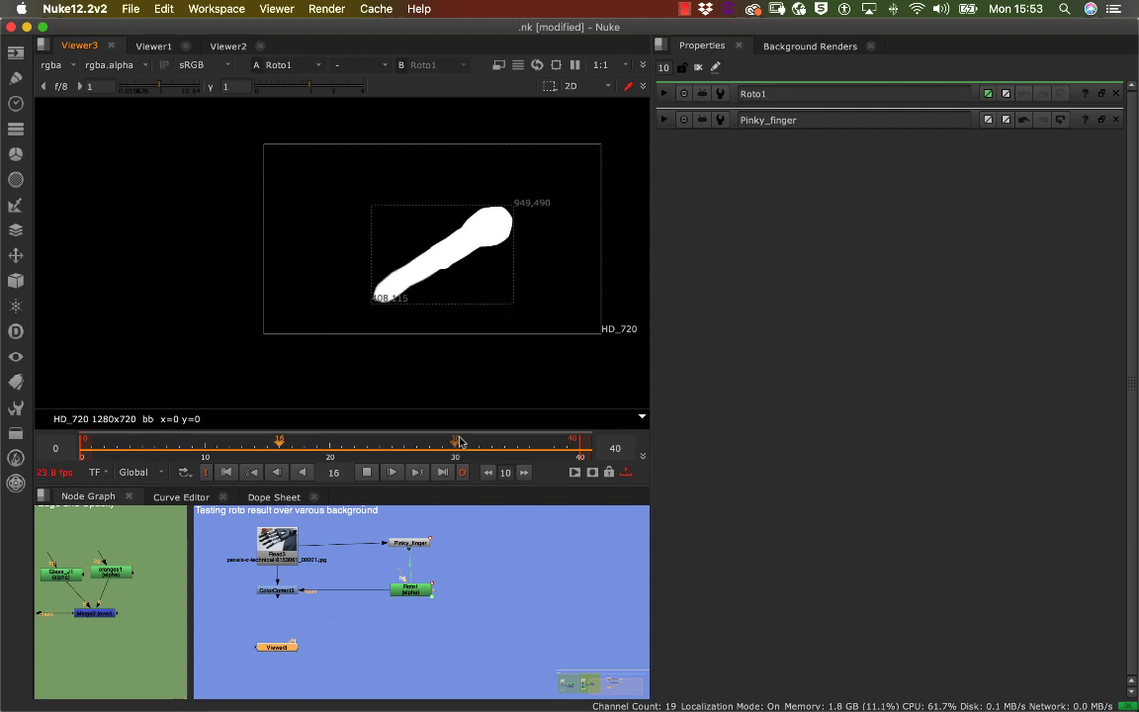
# Stop playback and inspect the feathered matte edges up close around the knuckle and along the finger
pyautogui.scroll(10, 511, 272)
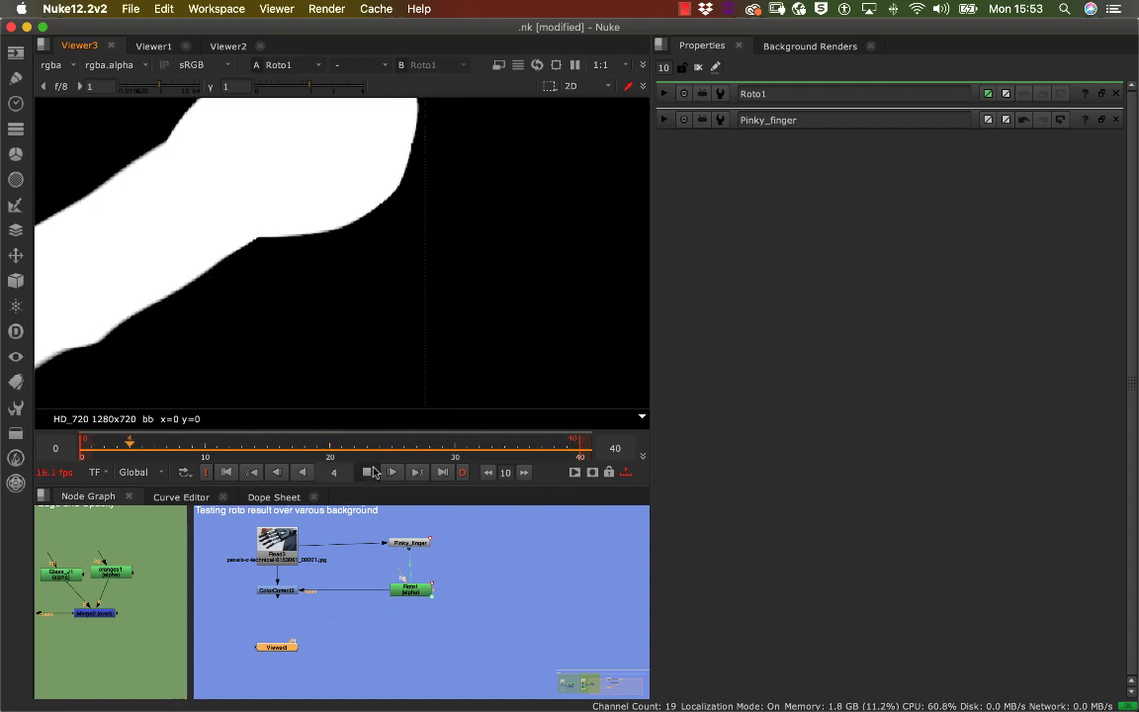
pyautogui.click(368, 473)
pyautogui.scroll(5, 248, 308)
pyautogui.moveTo(248, 308); pyautogui.dragTo(455, 239, button='middle')
pyautogui.moveTo(251, 287); pyautogui.dragTo(515, 225, button='middle')
pyautogui.scroll(-8, 297, 263)
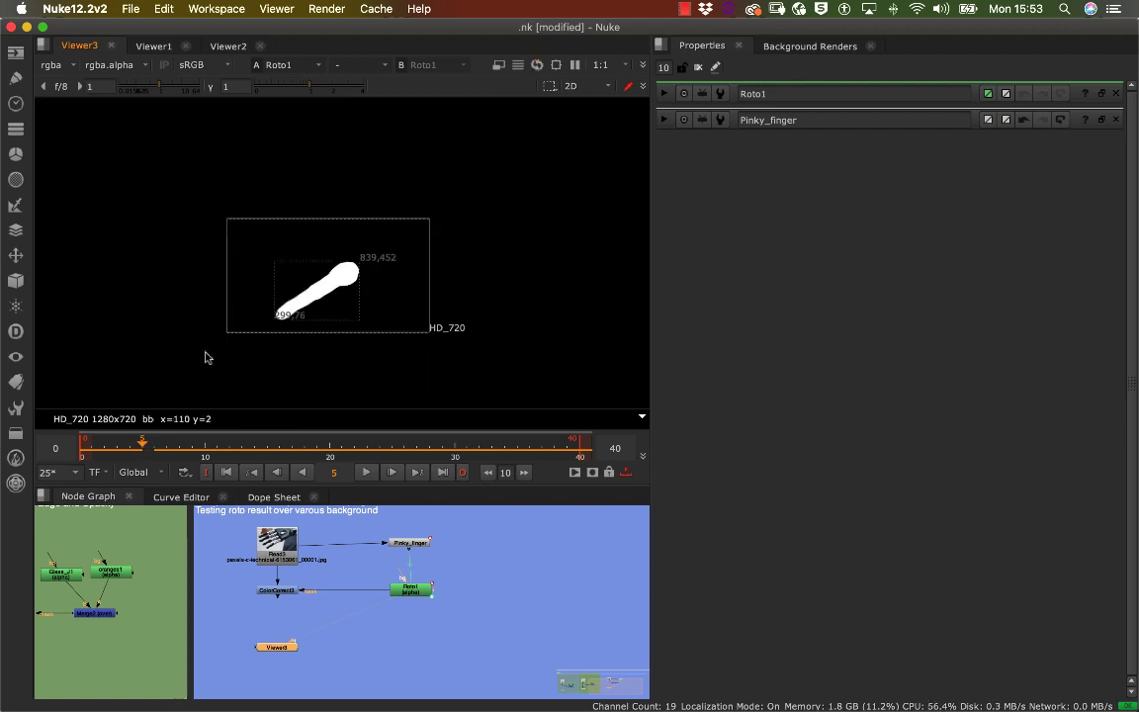
pyautogui.scroll(-1, 330, 309)
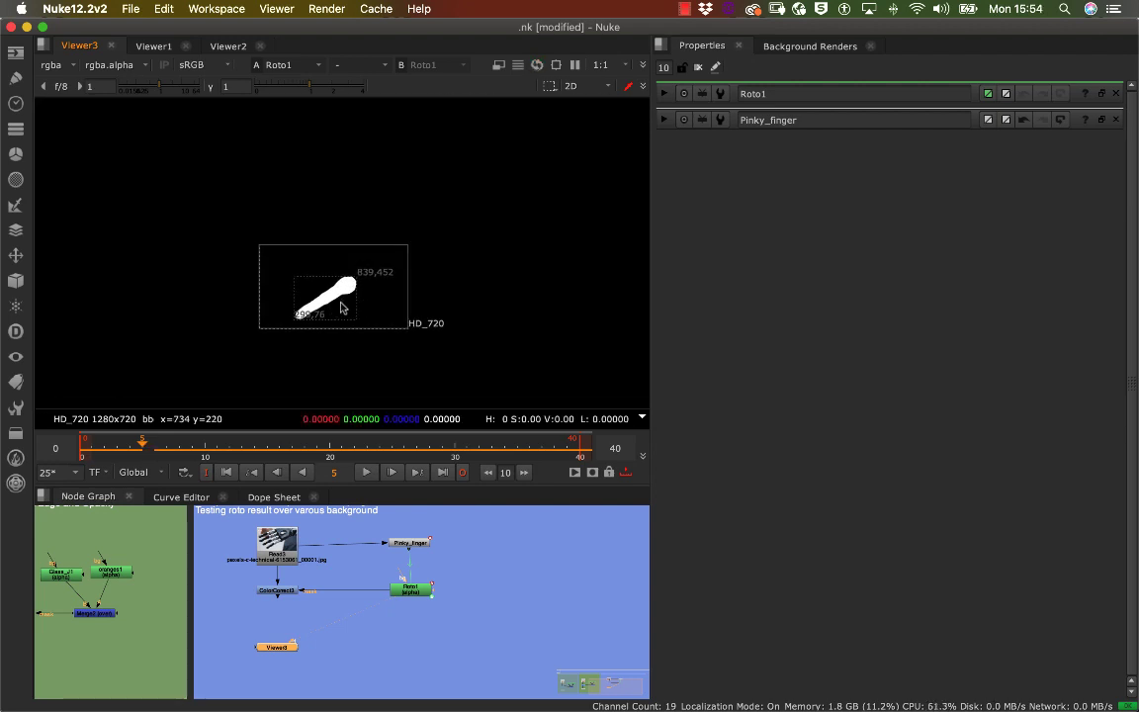
# Return the viewer to full colour on the ColorCorrect result and check the red pinky area
pyautogui.press('a')
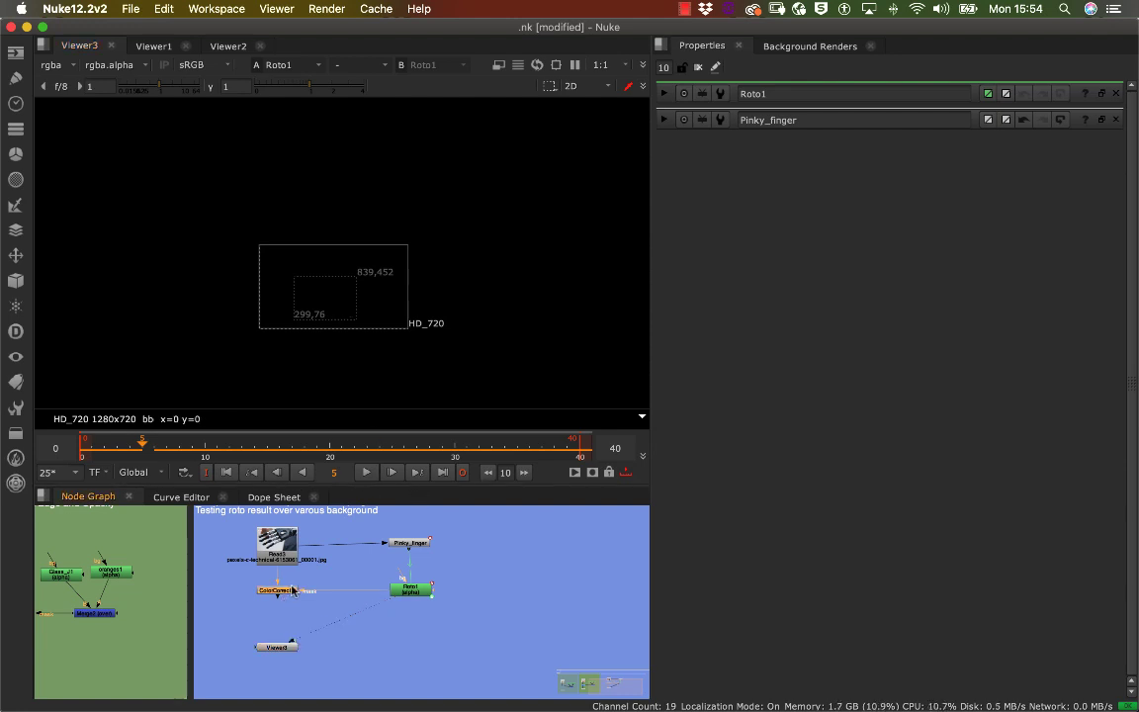
pyautogui.press('1')
pyautogui.scroll(6, 313, 259)
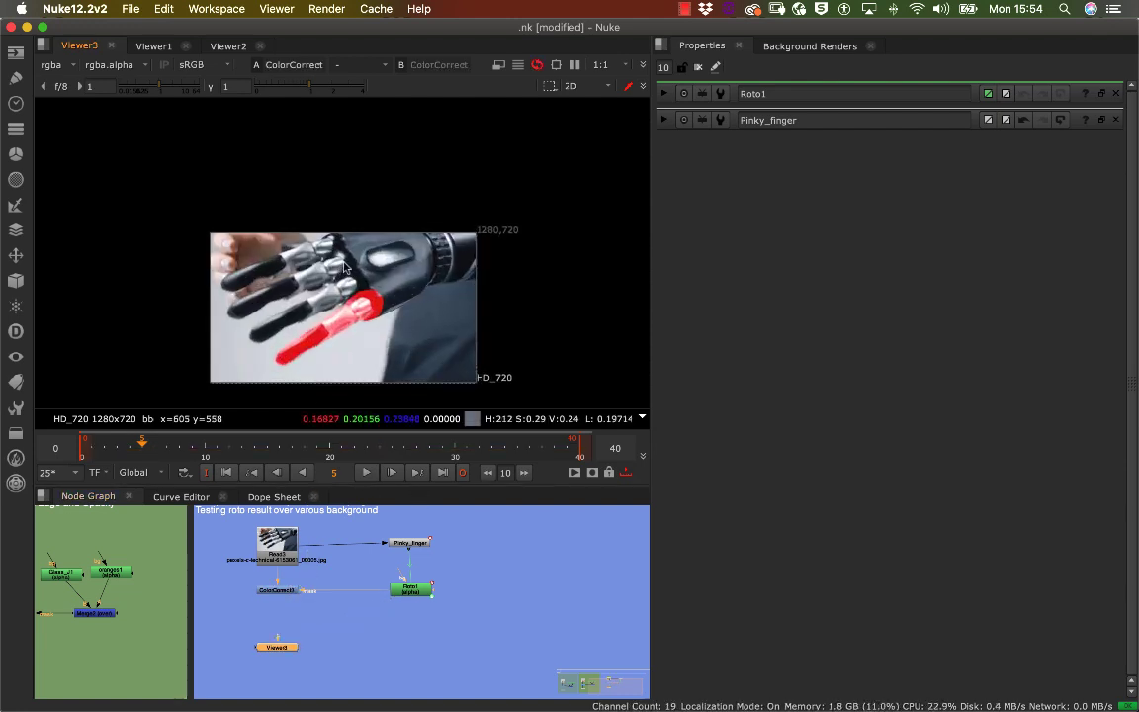
pyautogui.scroll(-3, 445, 262)
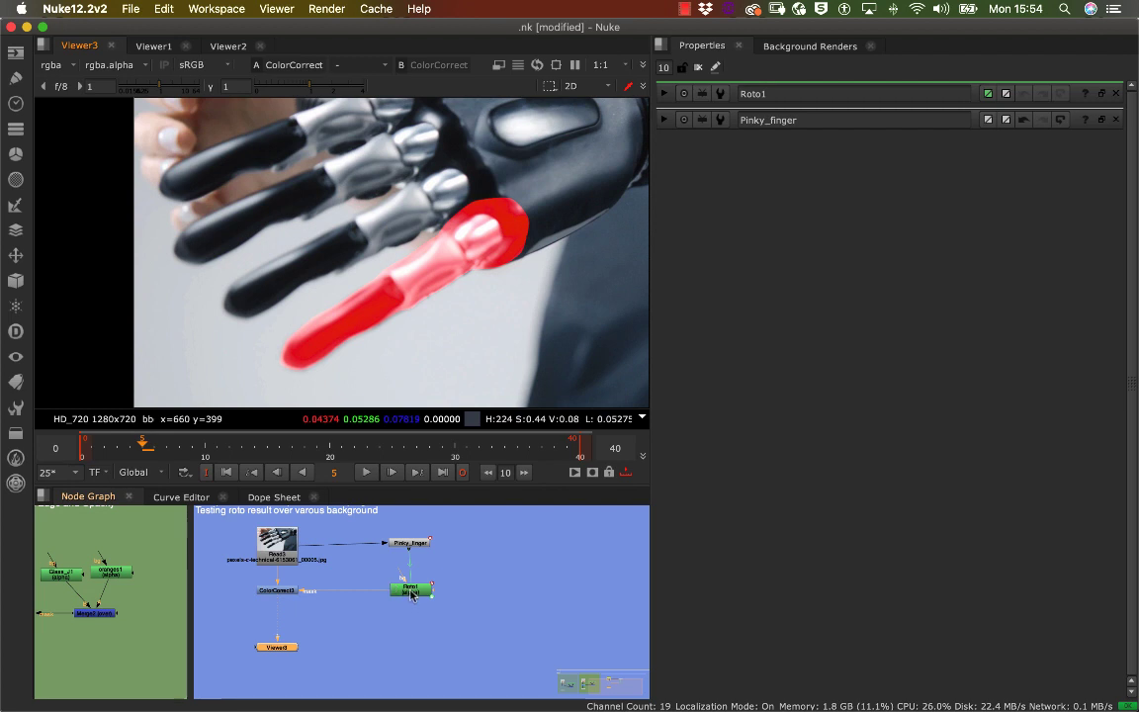
# Shift the Roto1 and Pinky_finger nodes slightly closer to the ColorCorrect branch, and open Roto1's properties
pyautogui.moveTo(412, 593); pyautogui.dragTo(402, 596)
pyautogui.moveTo(414, 549); pyautogui.dragTo(404, 547)
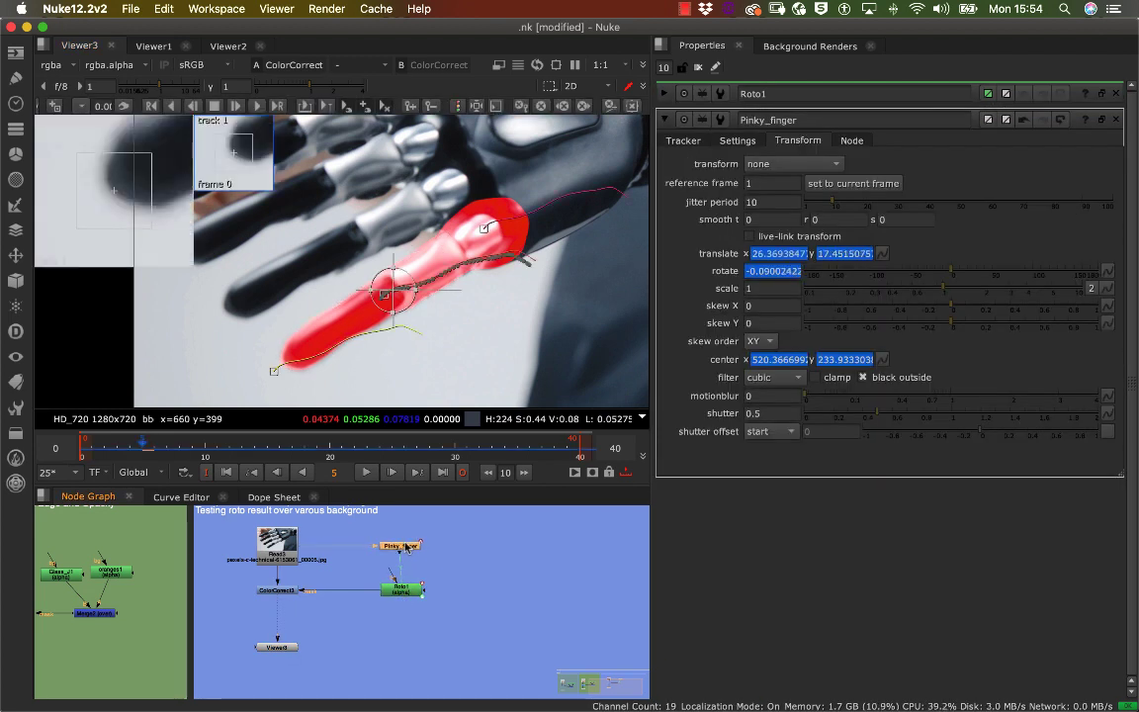
pyautogui.click(398, 590)
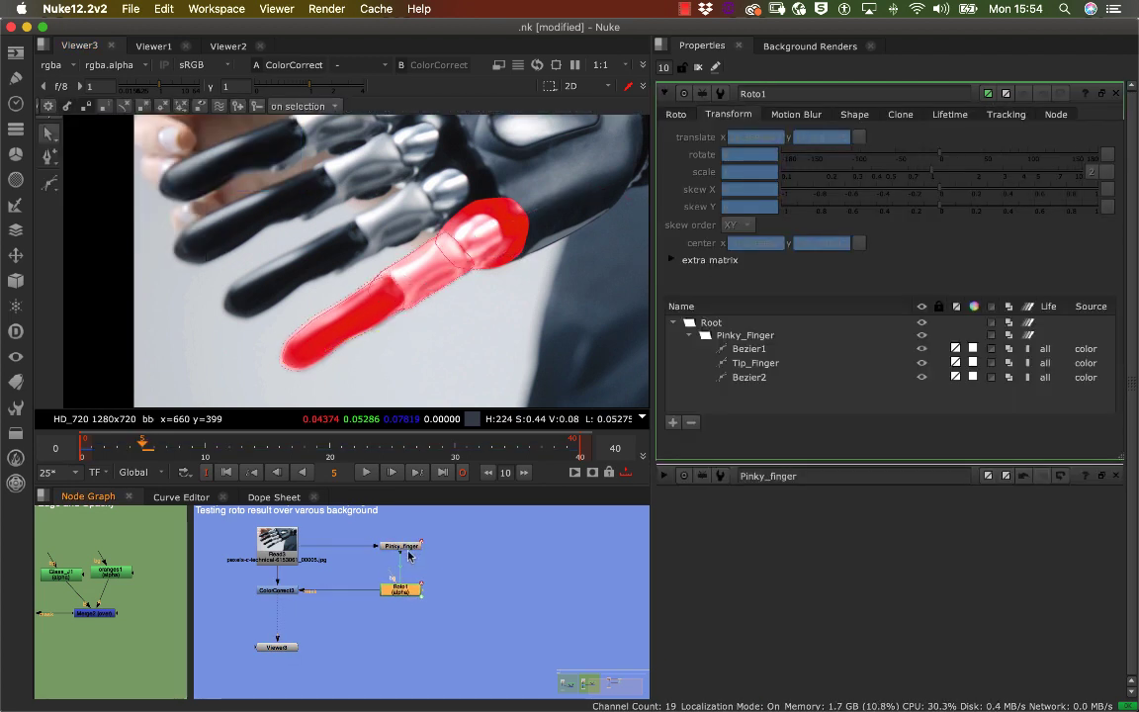
pyautogui.click(407, 550)
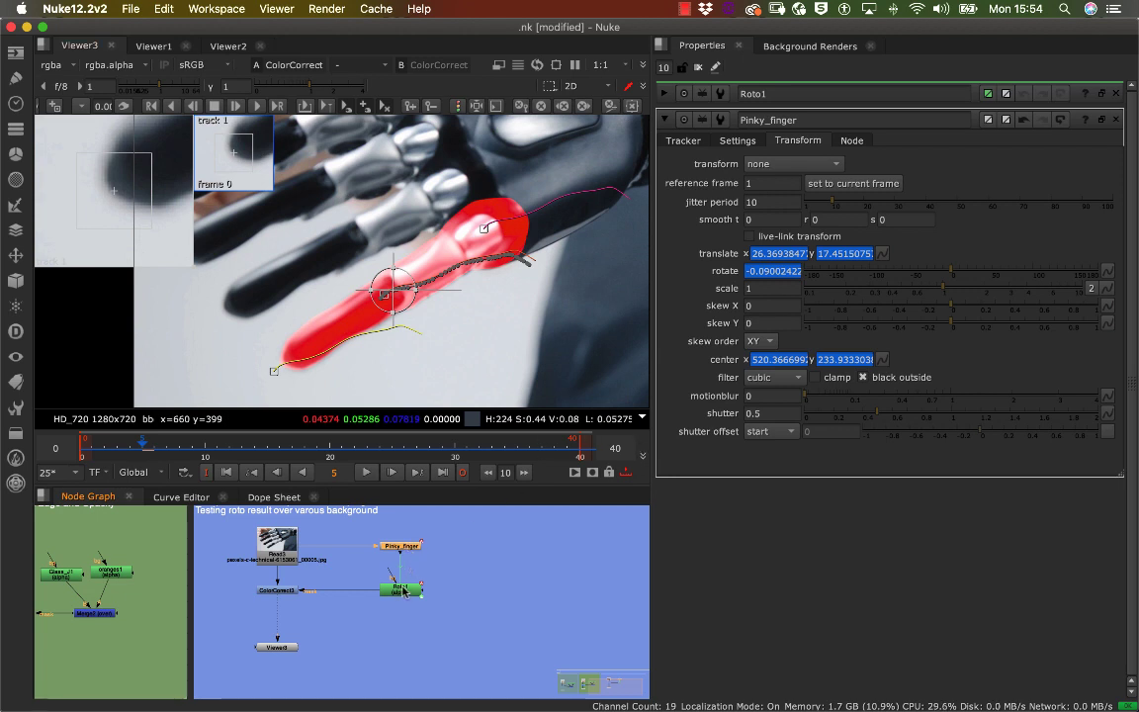
pyautogui.click(401, 590)
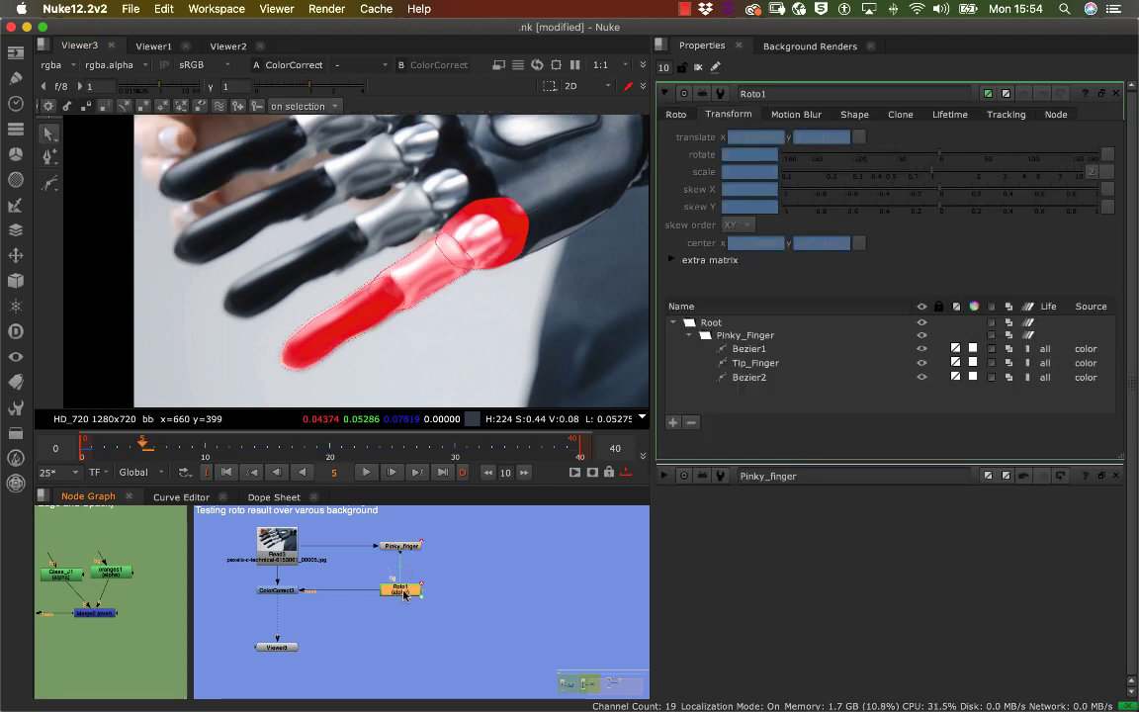
pyautogui.click(684, 9)
pyautogui.click(702, 43)
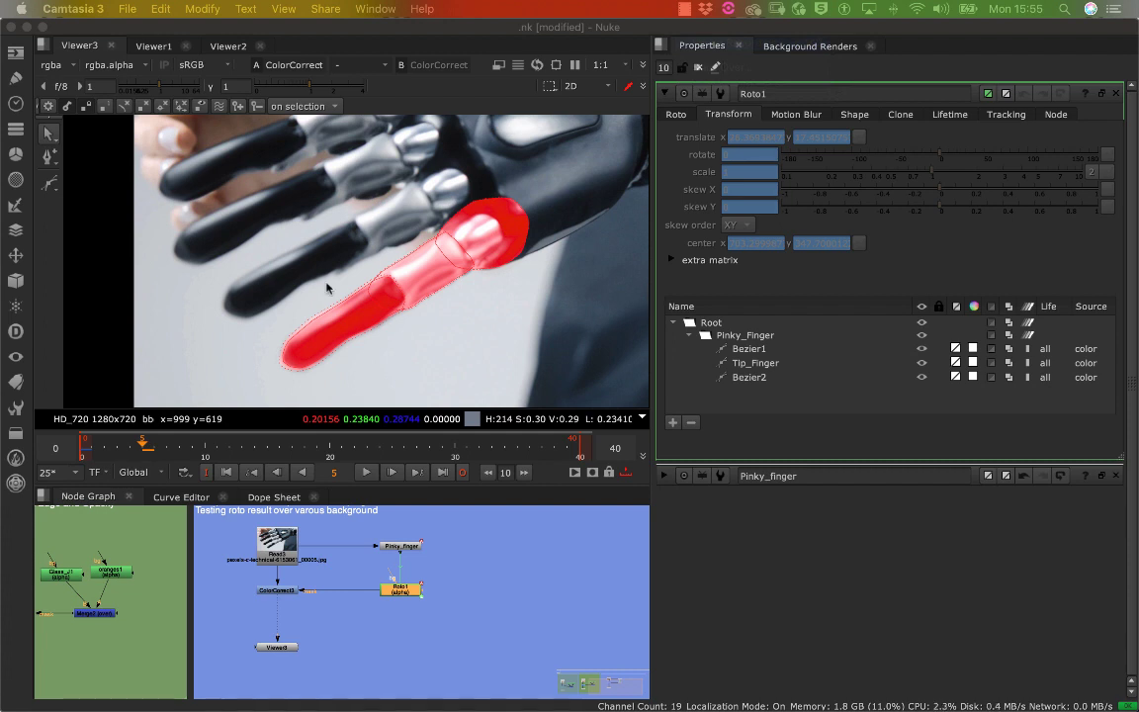
# Rename the Bezier1 shape as Middle_Segment_Pinky
pyautogui.click(749, 351)
pyautogui.click(749, 381)
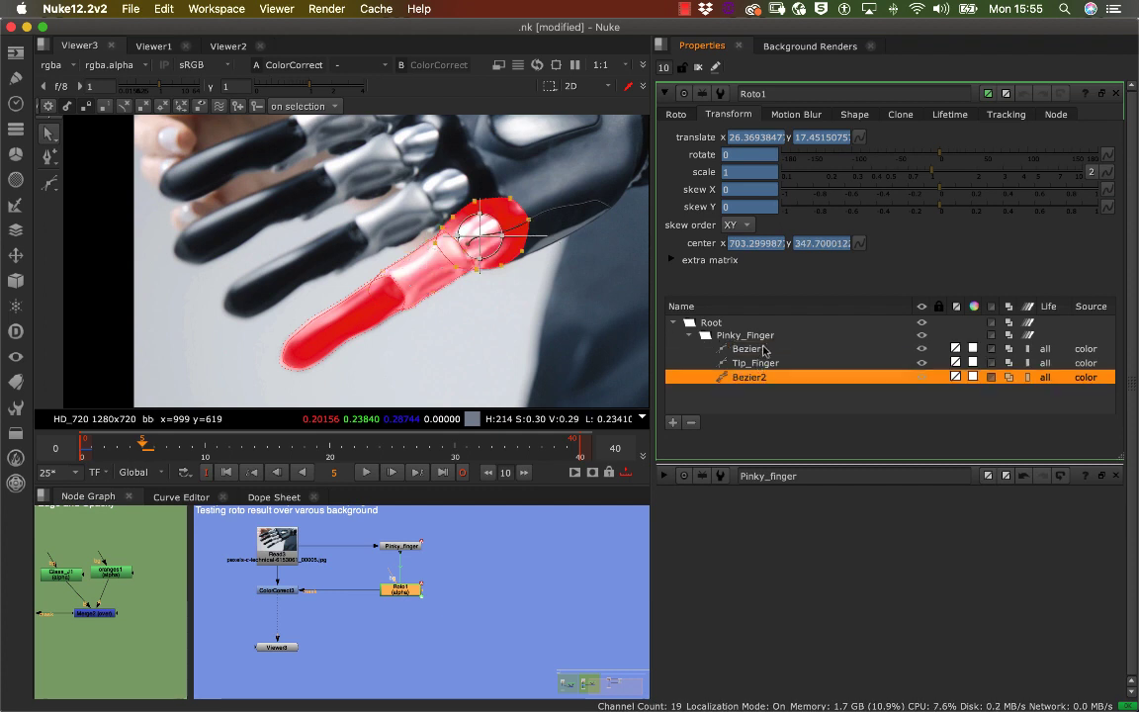
pyautogui.click(757, 348)
pyautogui.click(763, 348)
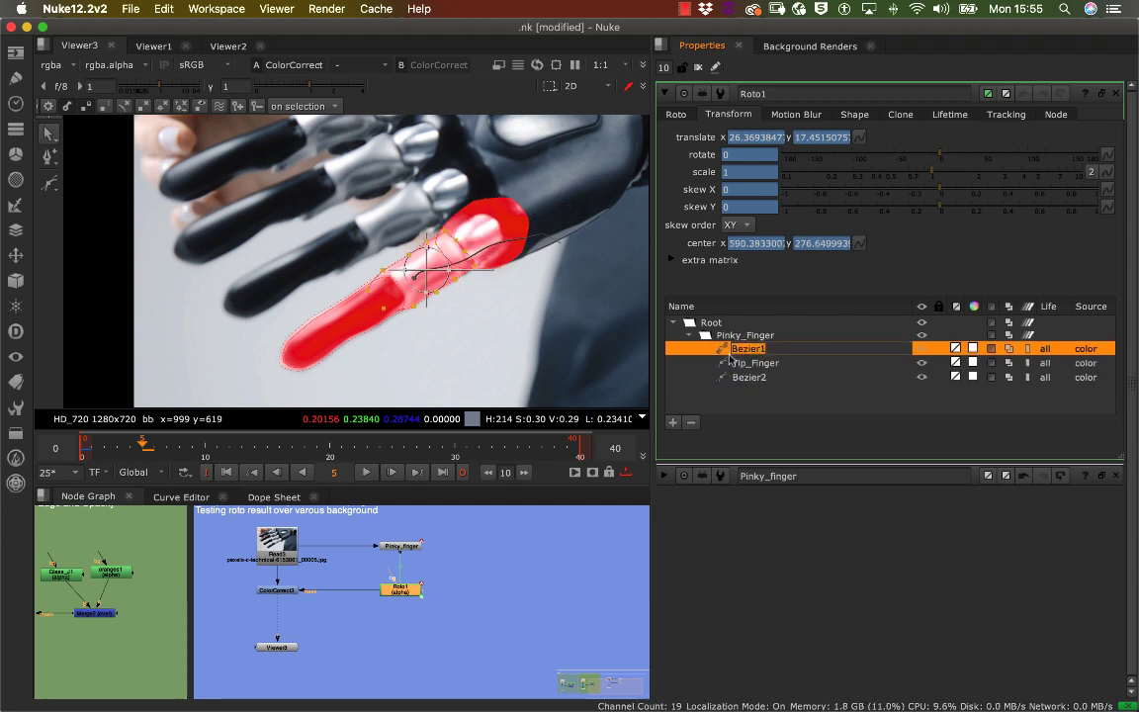
pyautogui.write('Middle_segment_Pin')
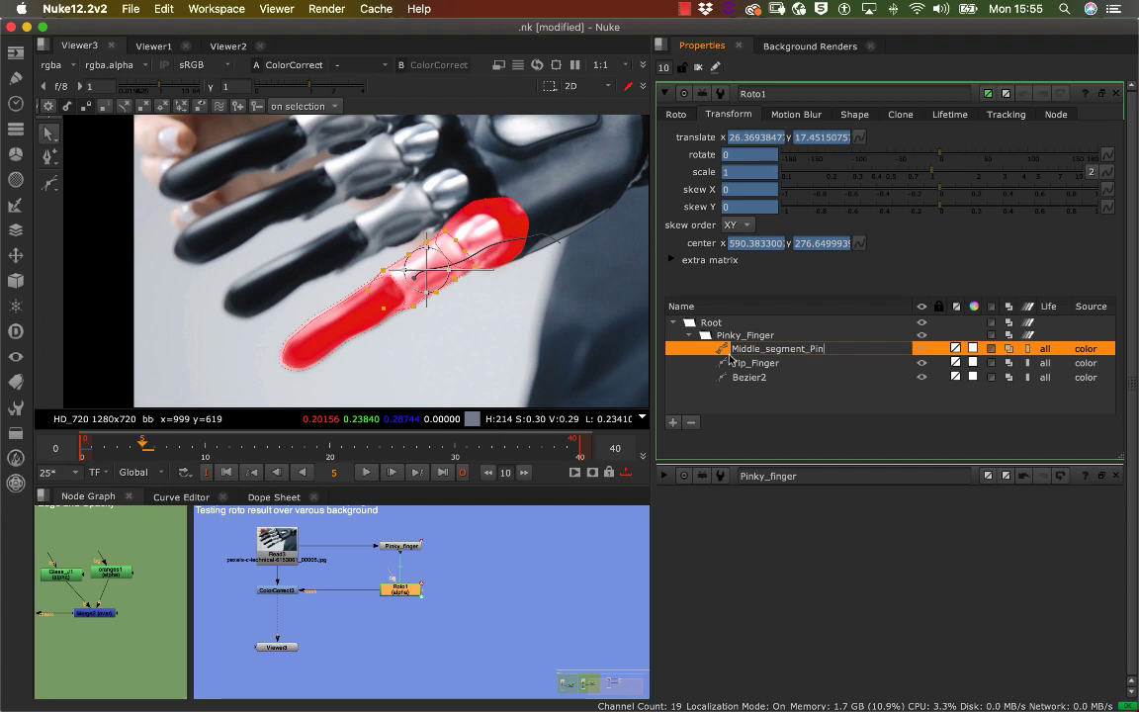
pyautogui.write('ky')
pyautogui.press('Return')
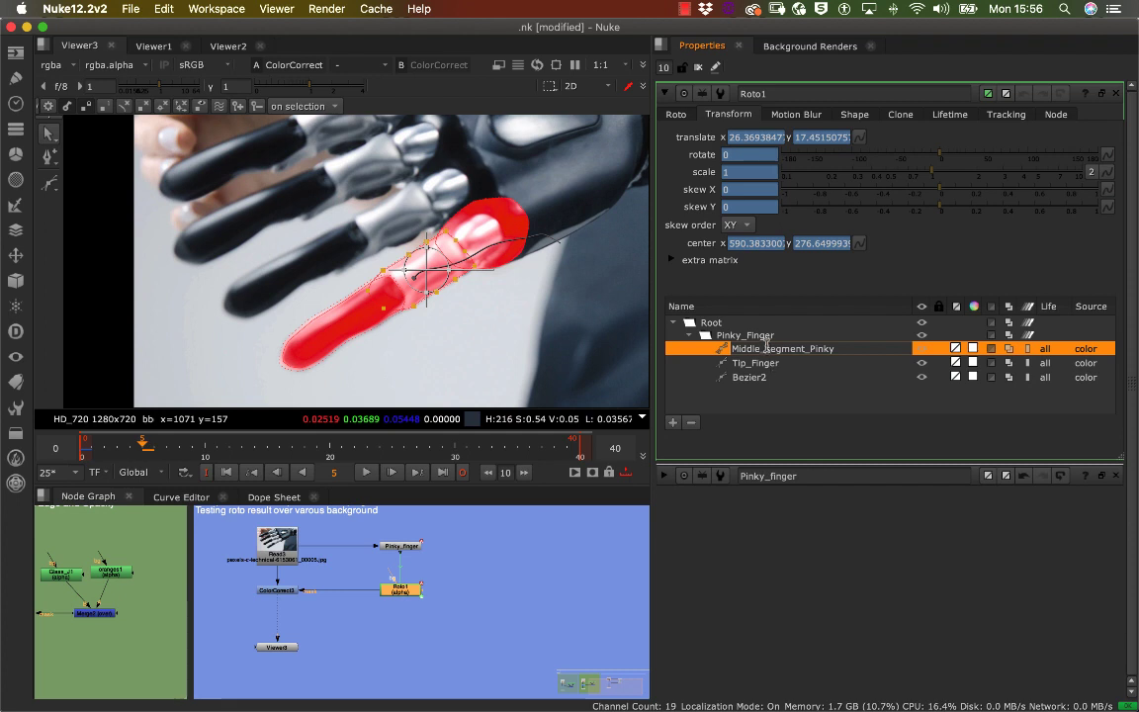
pyautogui.write('S')
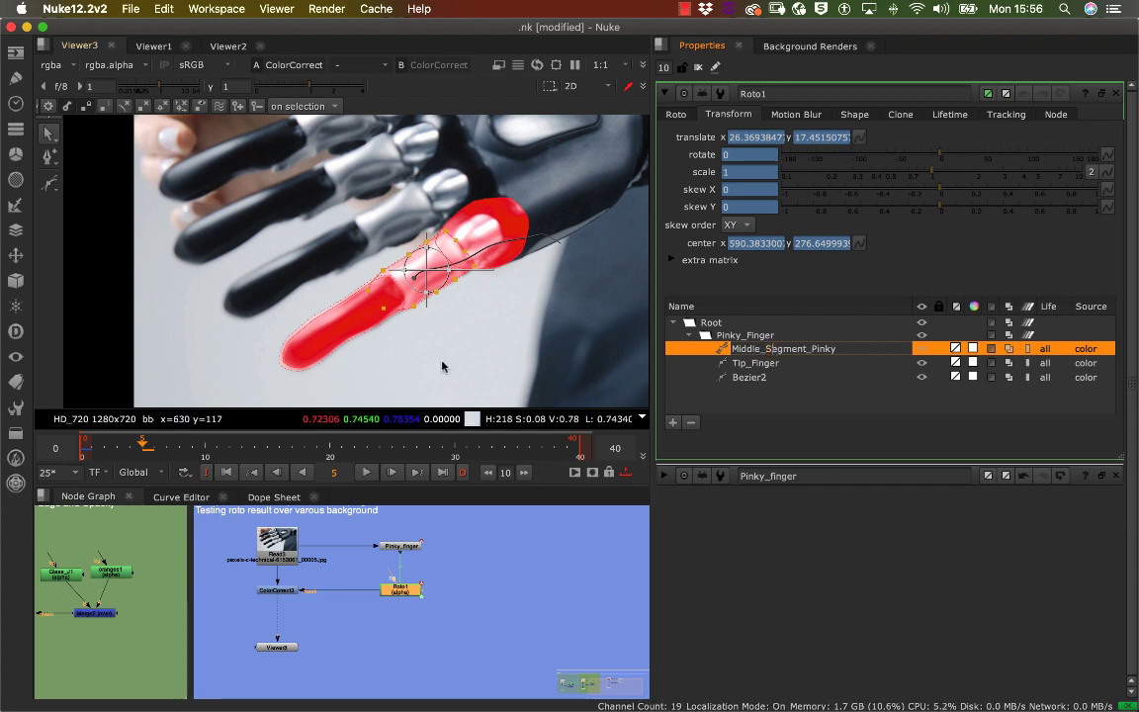
# Rename the Tip_Finger shape as Tip_Segmnet_Pinky
pyautogui.click(763, 365)
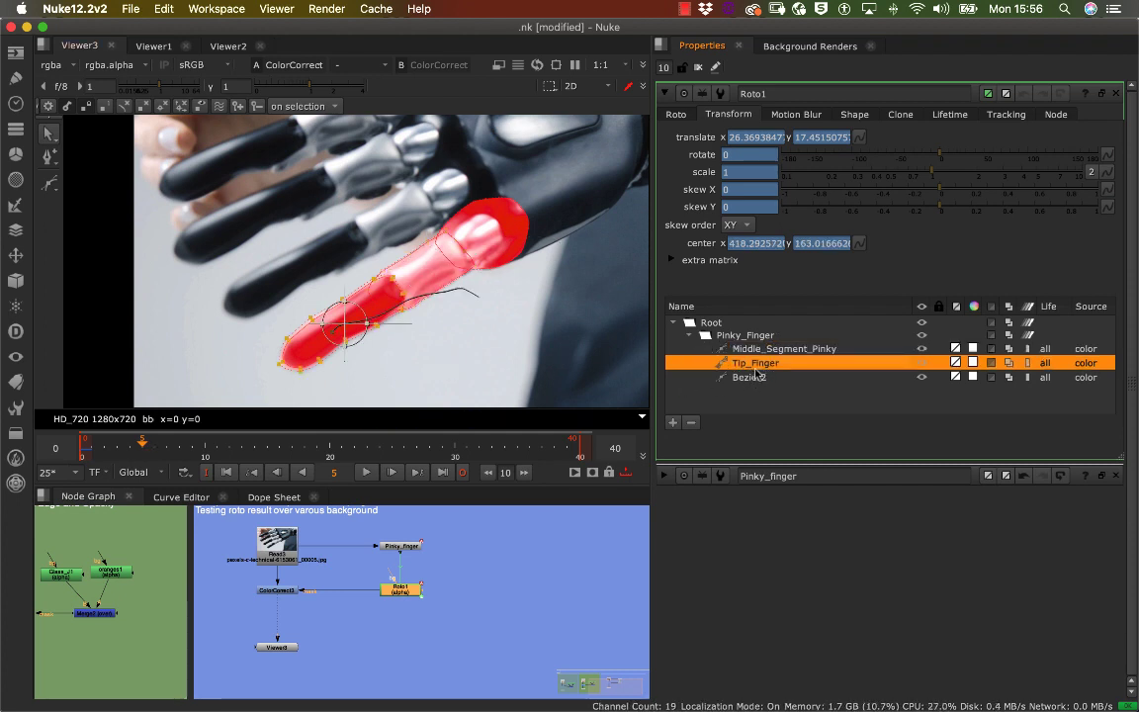
pyautogui.doubleClick(781, 363)
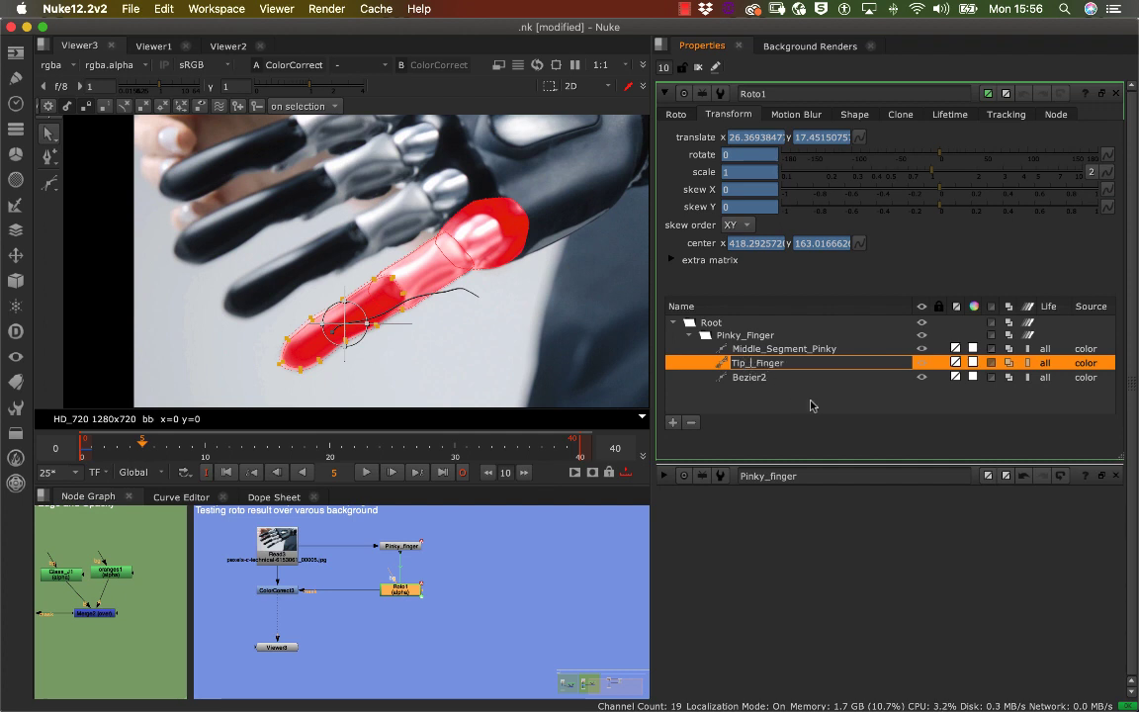
pyautogui.write('ignmnet')
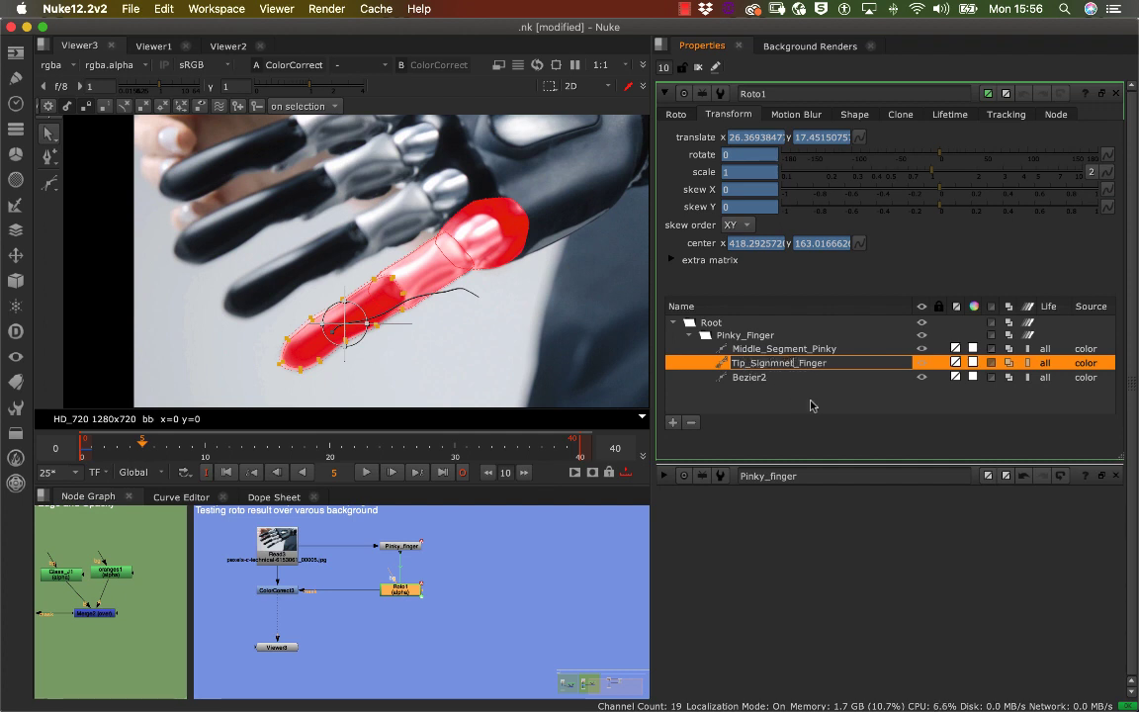
pyautogui.click(769, 364)
pyautogui.press('BackSpace')
pyautogui.write('eg')
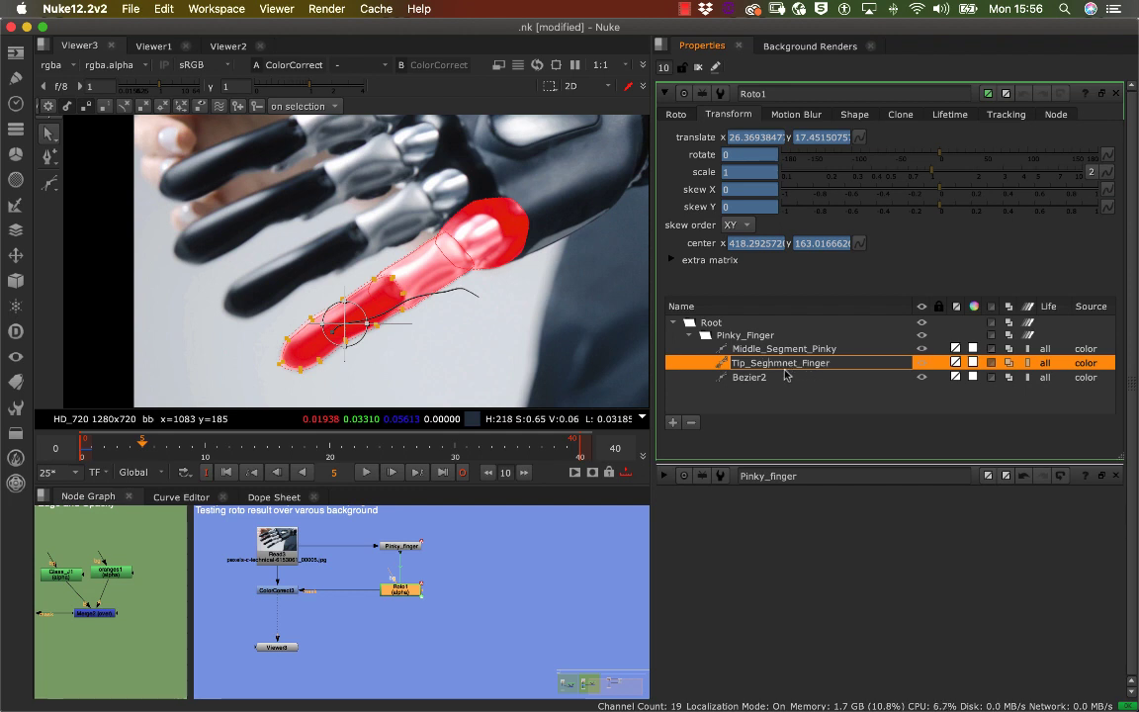
pyautogui.press('Delete')
pyautogui.doubleClick(812, 362)
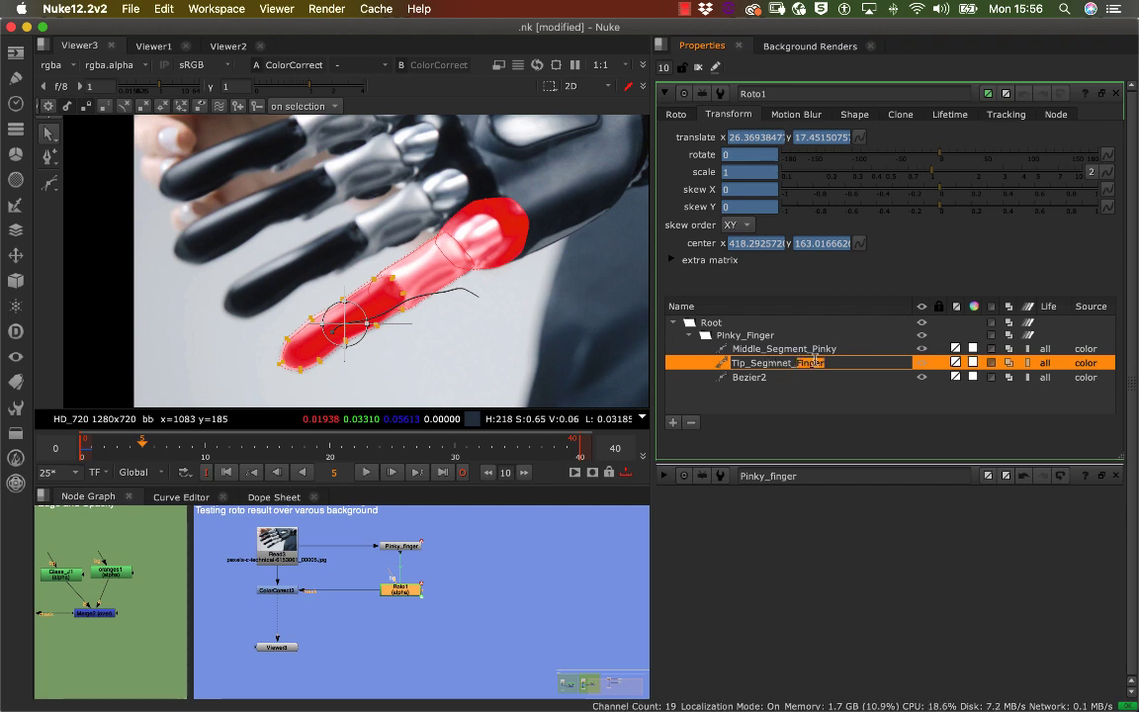
pyautogui.write('Pin')
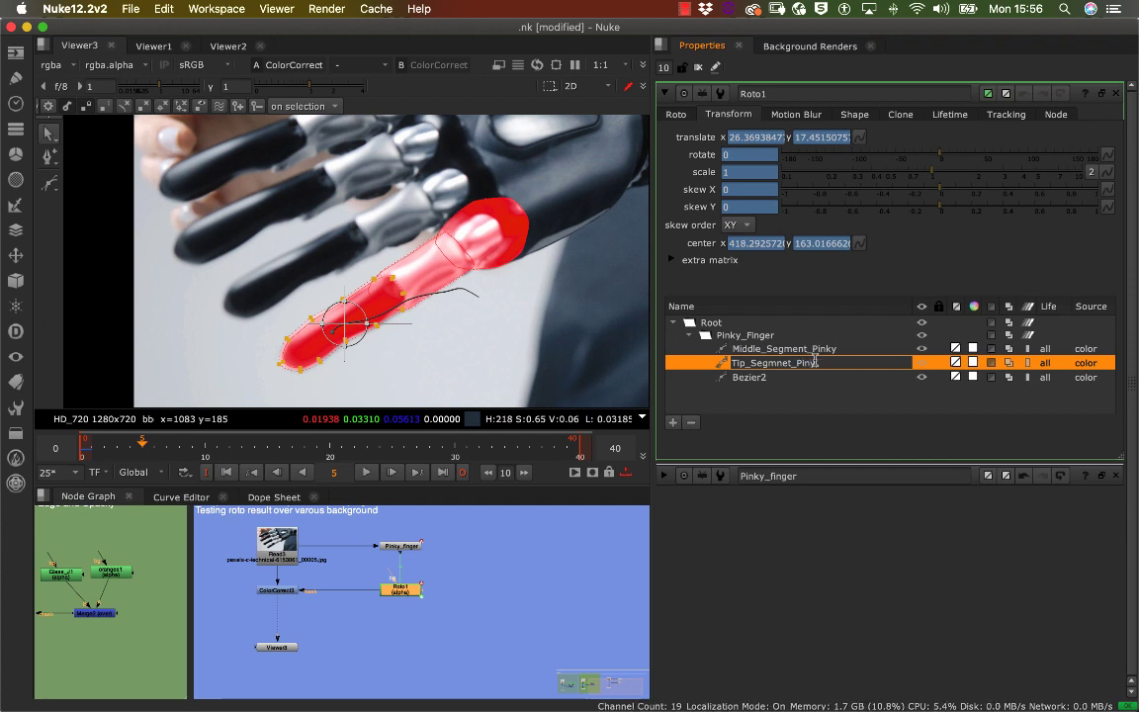
pyautogui.write('ky')
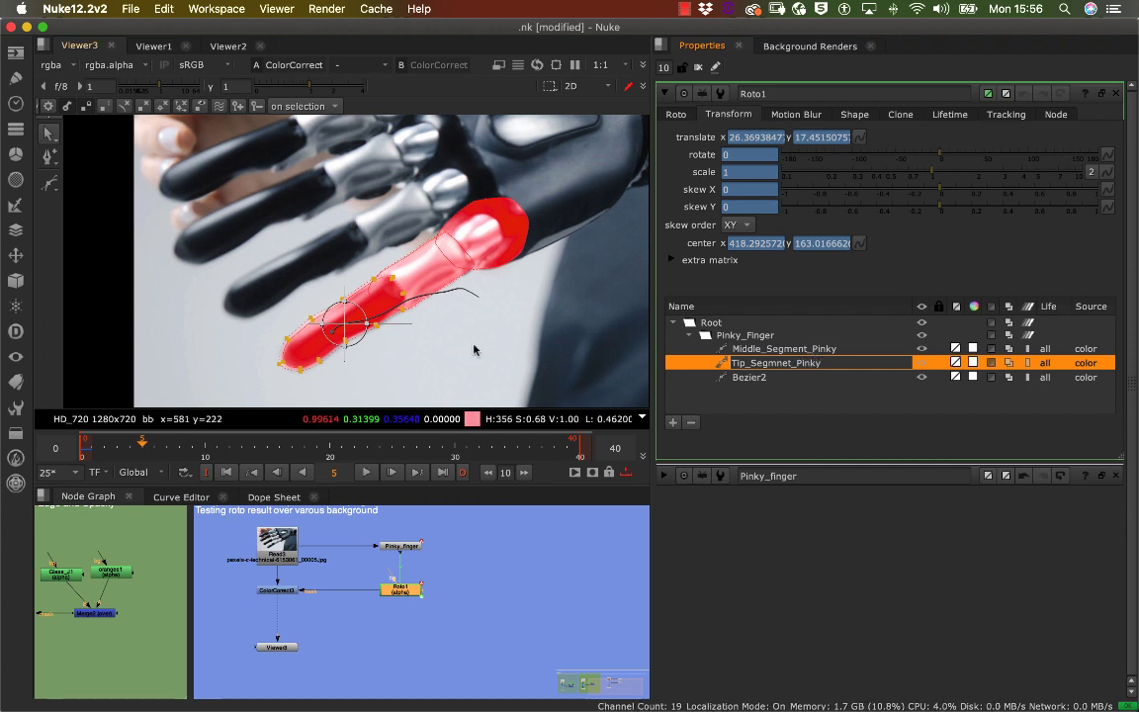
# Rename the Bezier2 shape as Bottem_Segmnet_Pinki
pyautogui.doubleClick(775, 377)
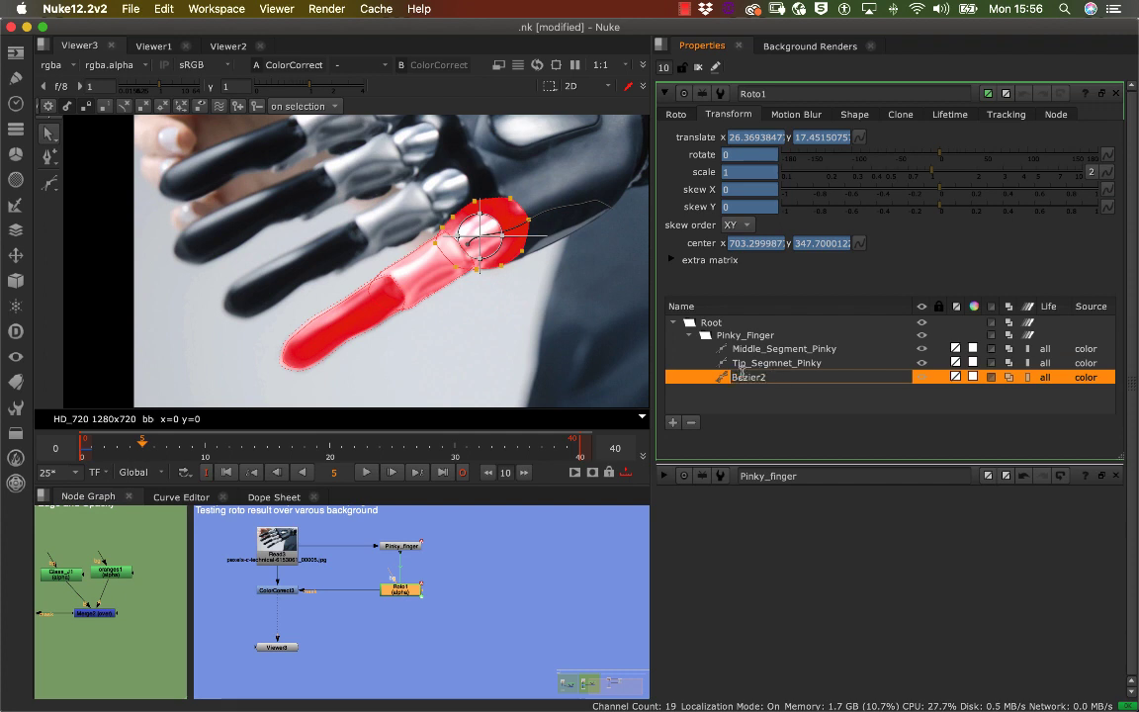
pyautogui.write('B')
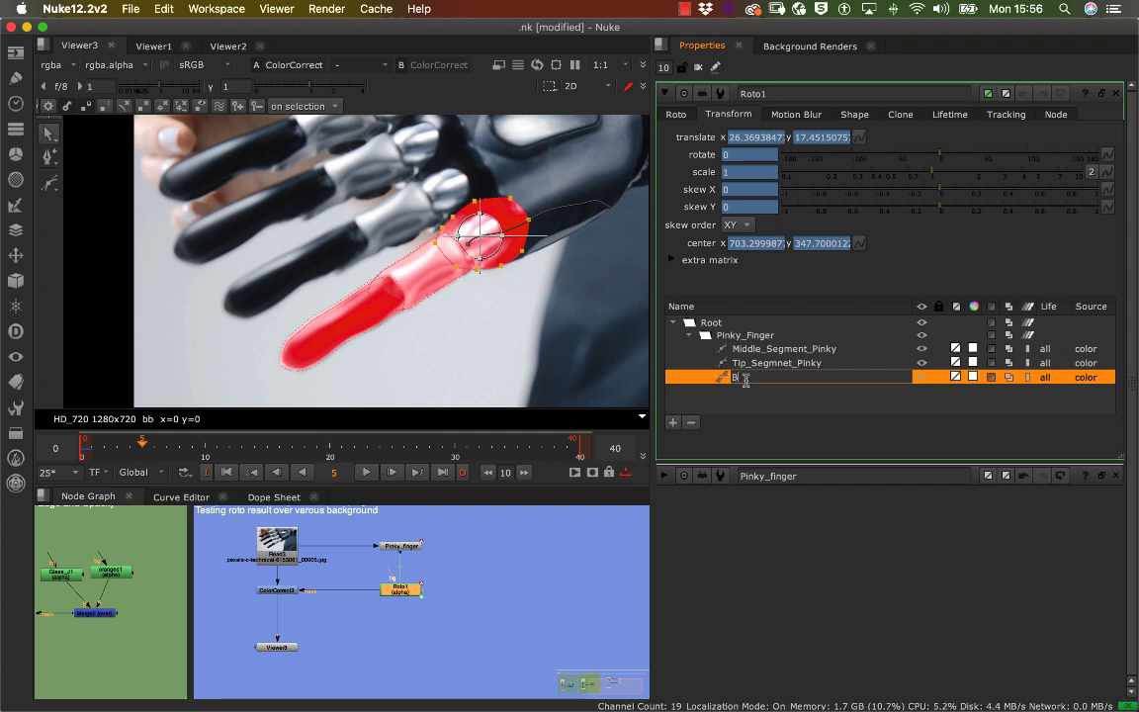
pyautogui.write('ottom_segmnet_Pinku')
pyautogui.doubleClick(775, 381)
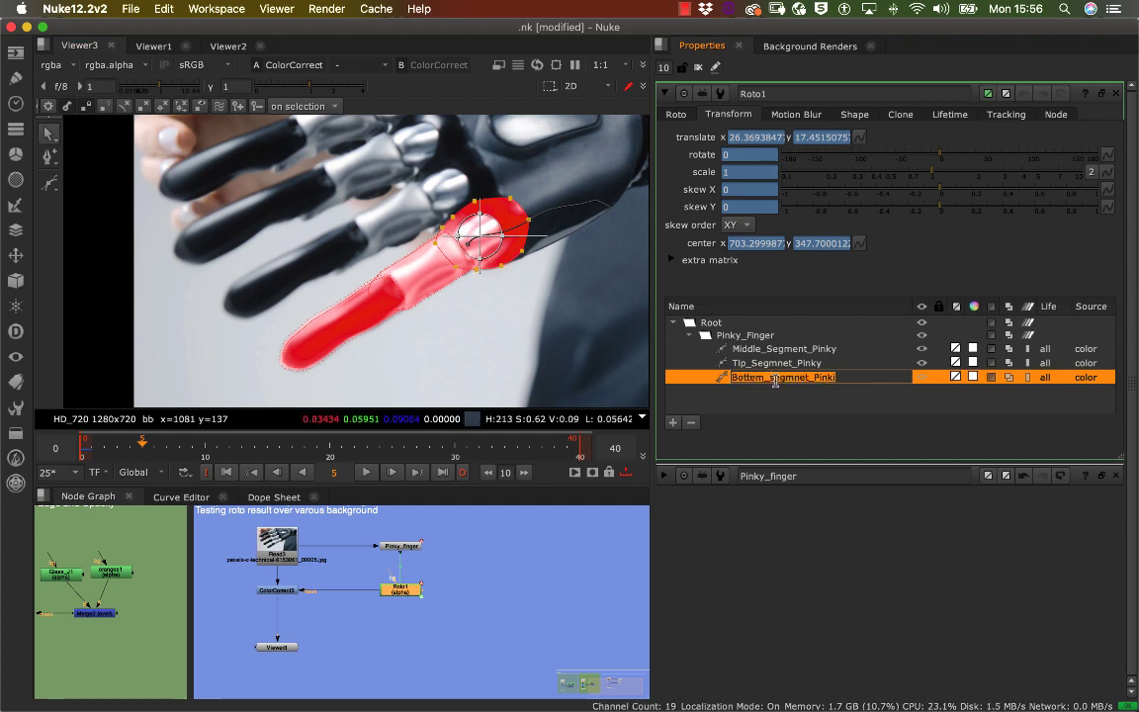
pyautogui.click(776, 381)
pyautogui.press('BackSpace')
pyautogui.write('S')
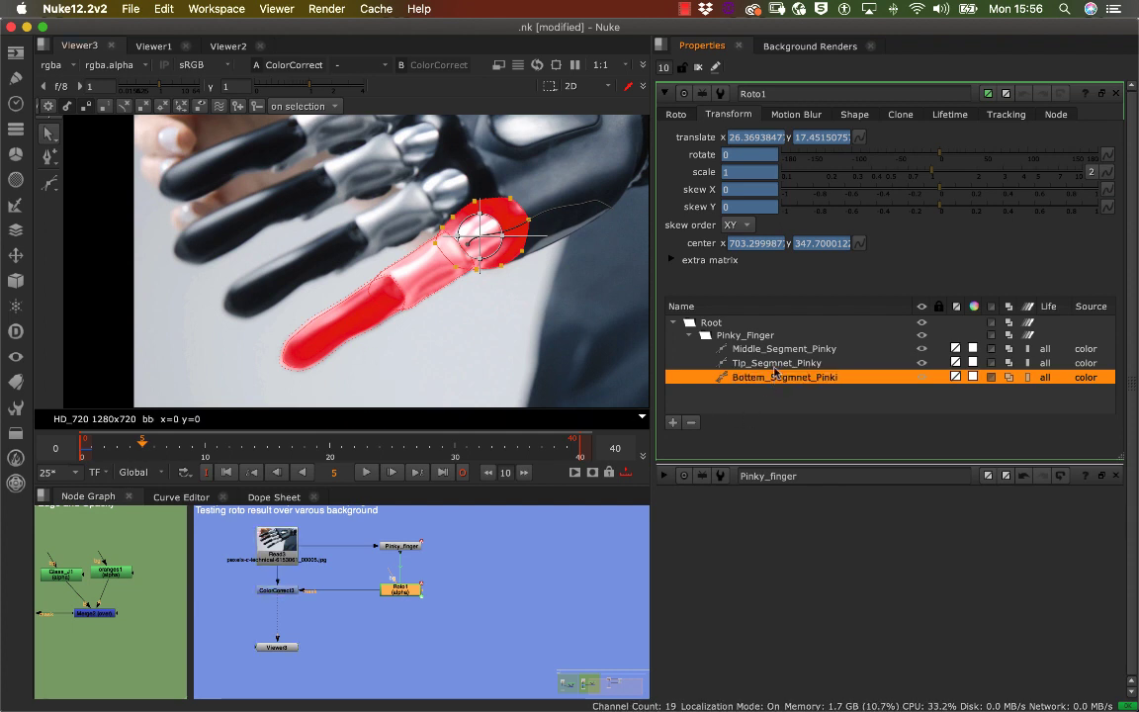
# Add a new layer, move it out of the Pinky_Finger group to sit directly under Root, and collapse Pinky_Finger
pyautogui.click(773, 349)
pyautogui.click(747, 376)
pyautogui.click(752, 336)
pyautogui.click(689, 335)
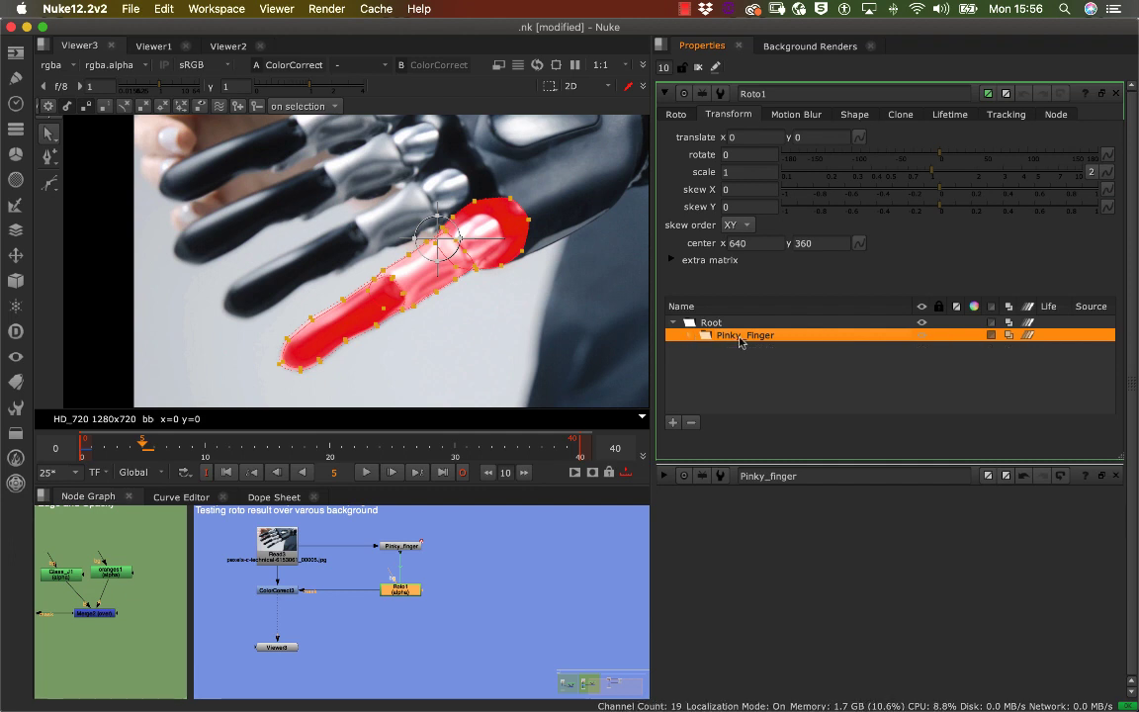
pyautogui.click(673, 422)
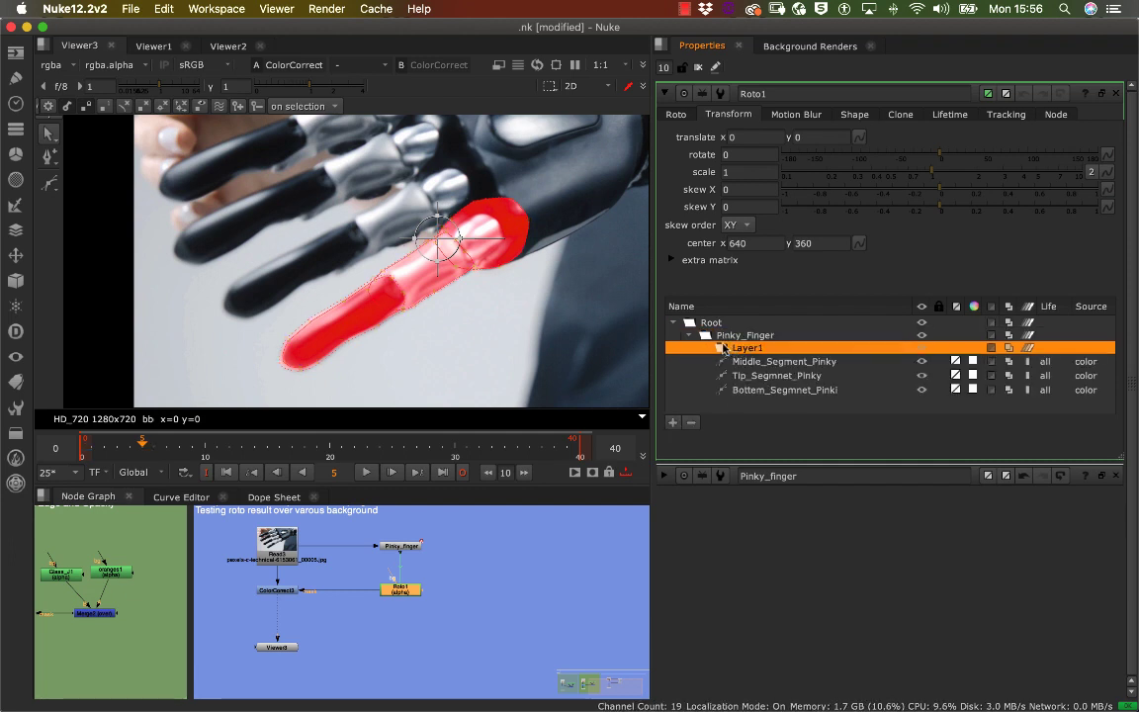
pyautogui.moveTo(723, 348); pyautogui.dragTo(674, 323)
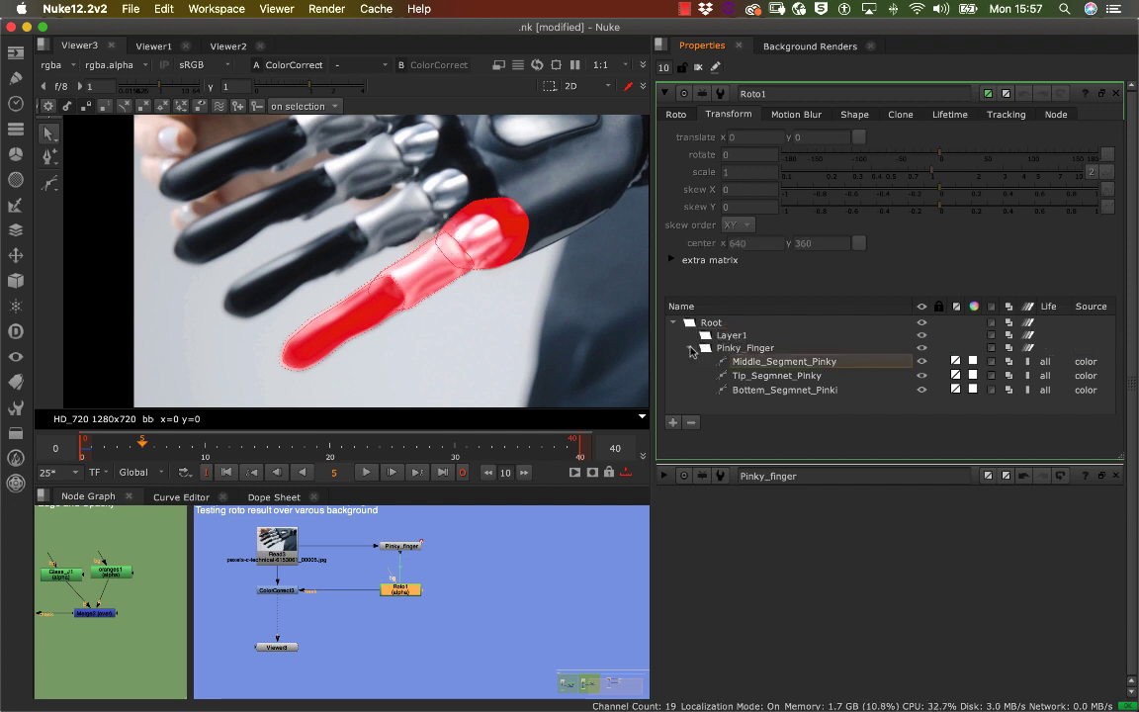
pyautogui.click(692, 350)
# Rename the new layer above Pinky_Finger as Right_Finge, with a capital F
pyautogui.doubleClick(732, 335)
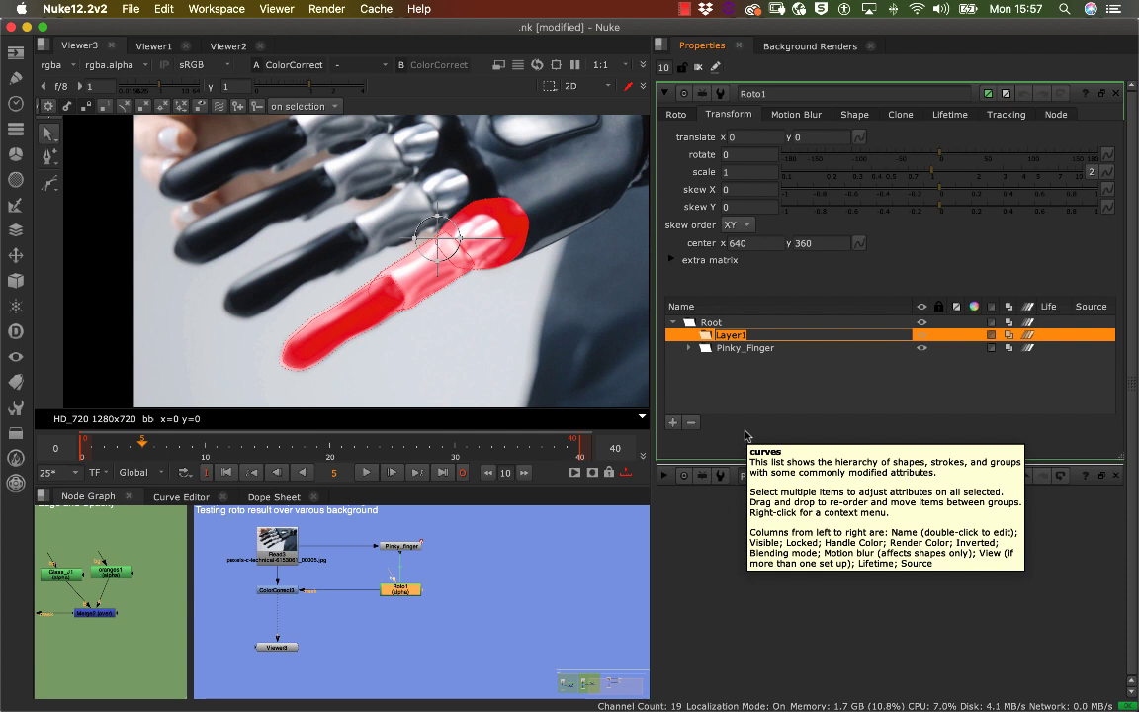
pyautogui.write('Right')
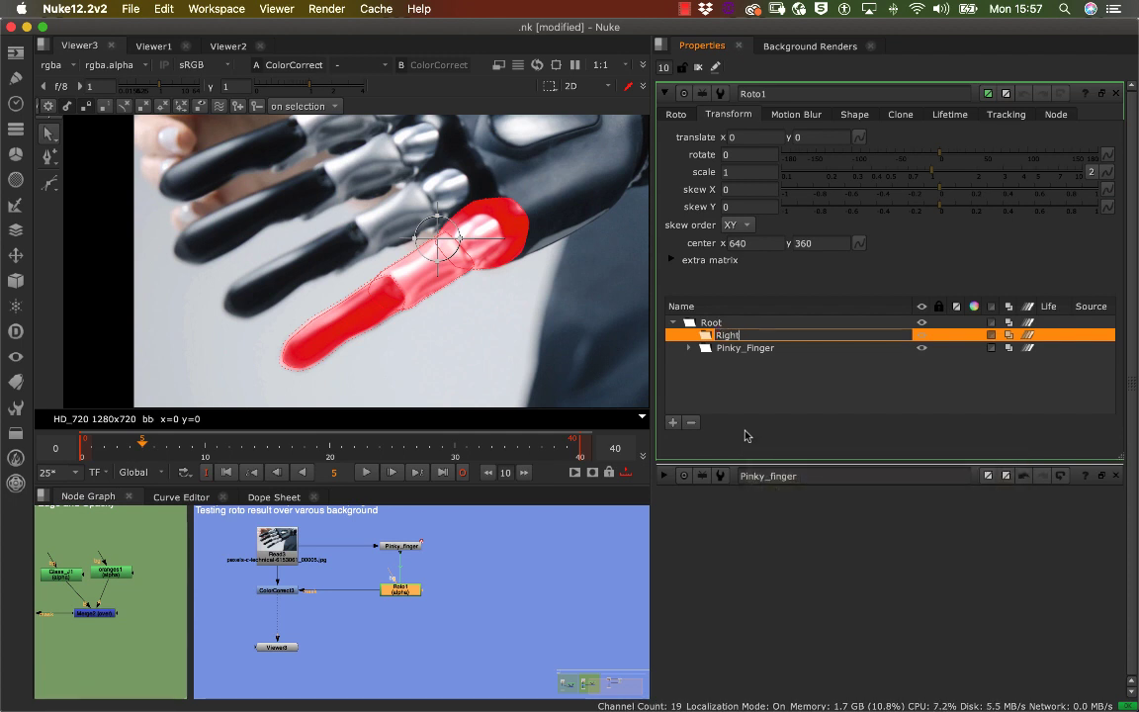
pyautogui.write('_finge')
pyautogui.write('t')
pyautogui.press('Left')
pyautogui.press('Left')
pyautogui.press('Left')
pyautogui.press('Left')
pyautogui.press('Left')
pyautogui.press('BackSpace')
pyautogui.write('F')
pyautogui.press('End')
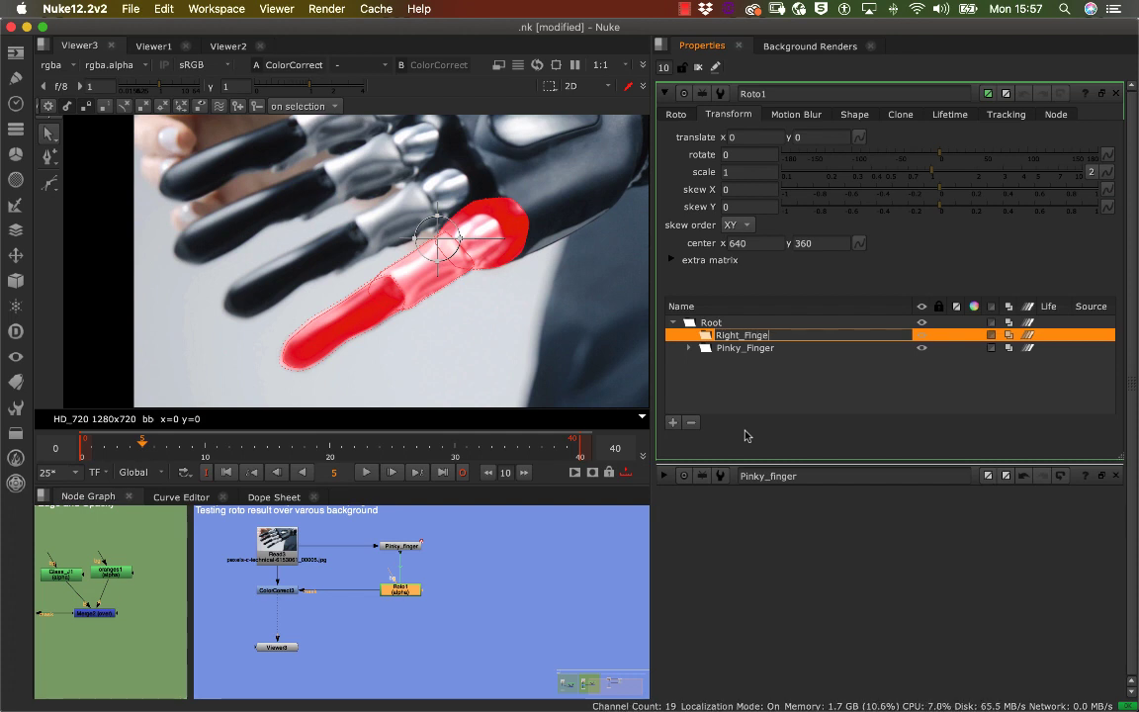